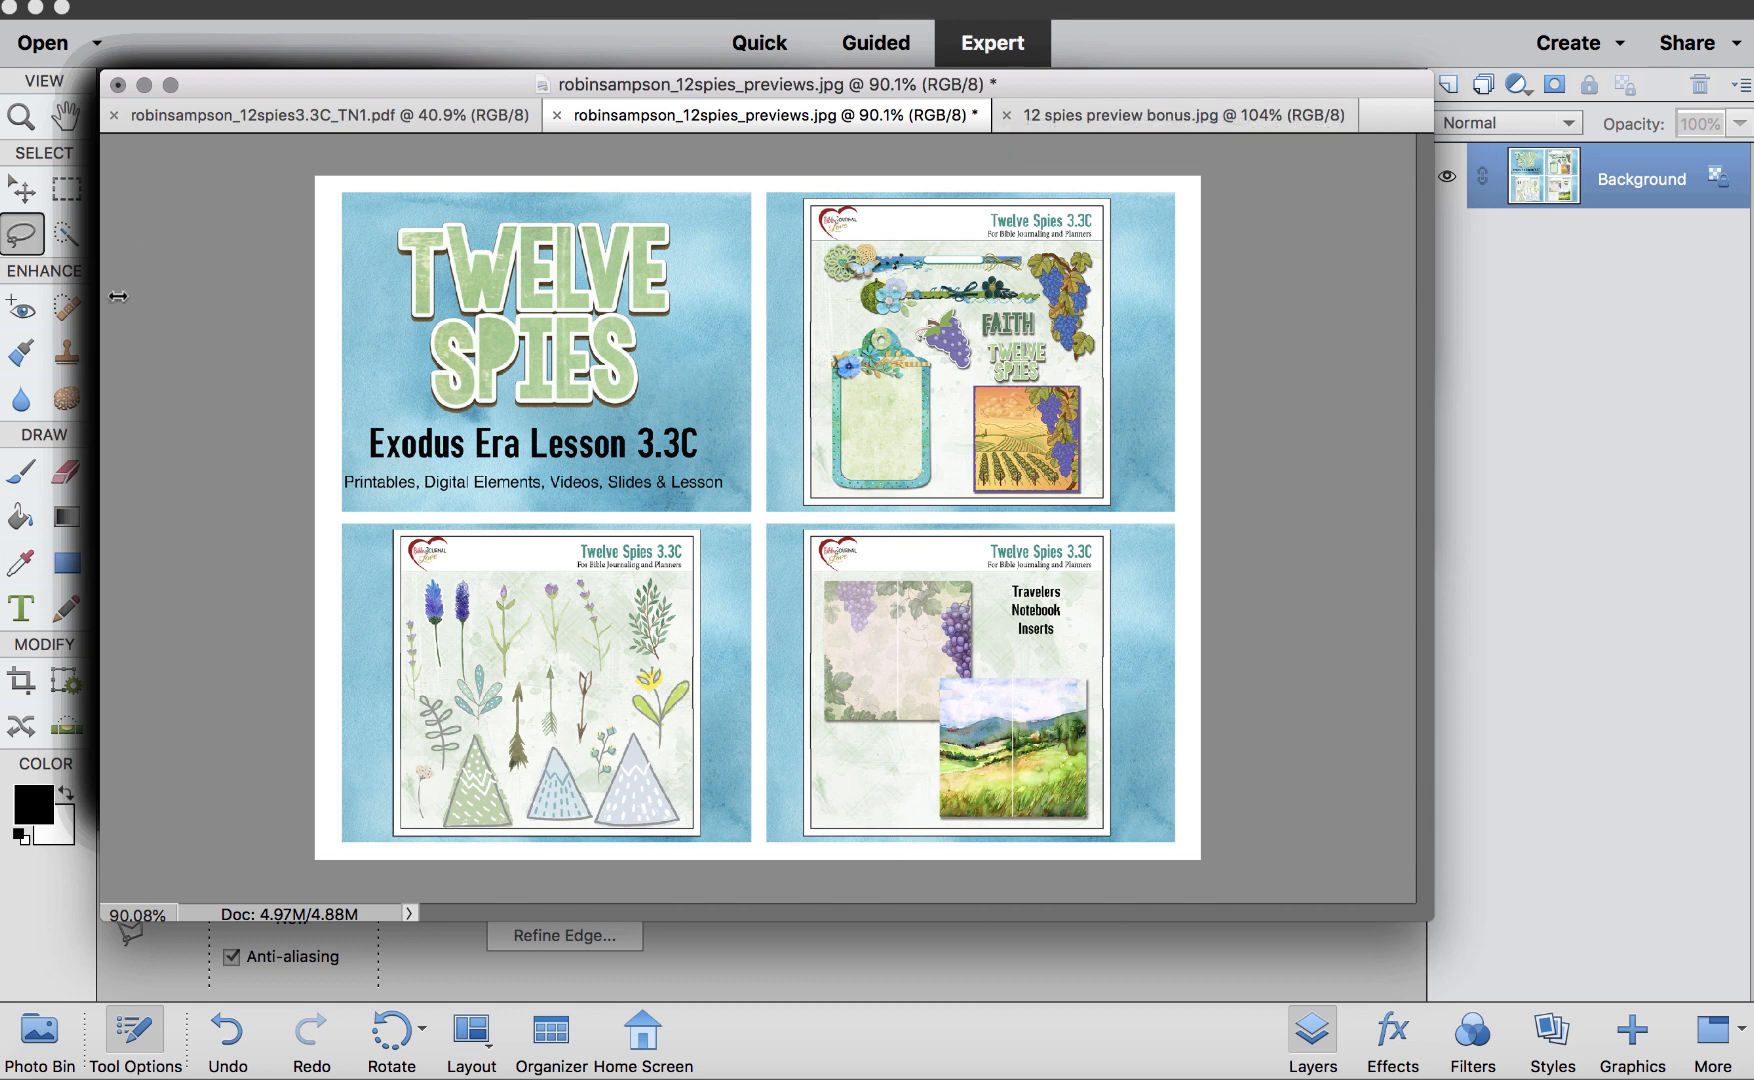
Look at the bonus preview image, and close both Twelve Spies preview images to return to the landscape page document
{"action": "left_click", "coordinate": [24, 188]}
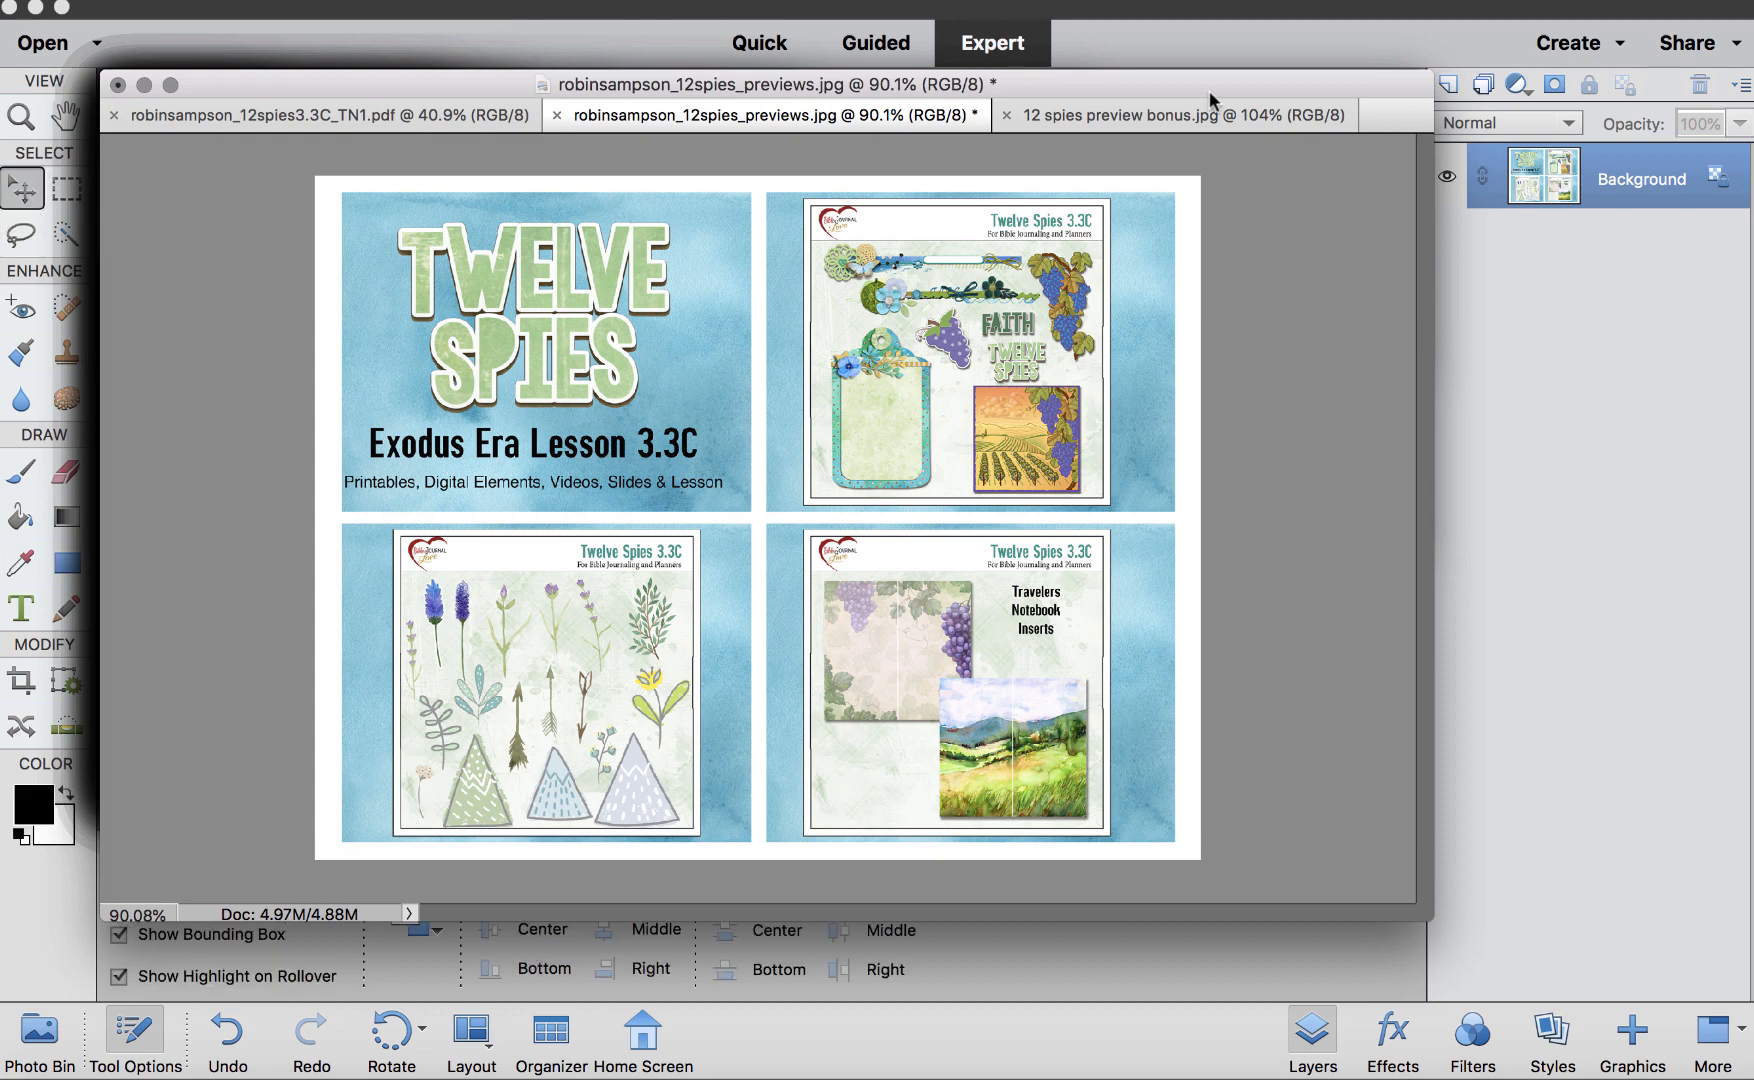
{"action": "left_click", "coordinate": [1203, 117]}
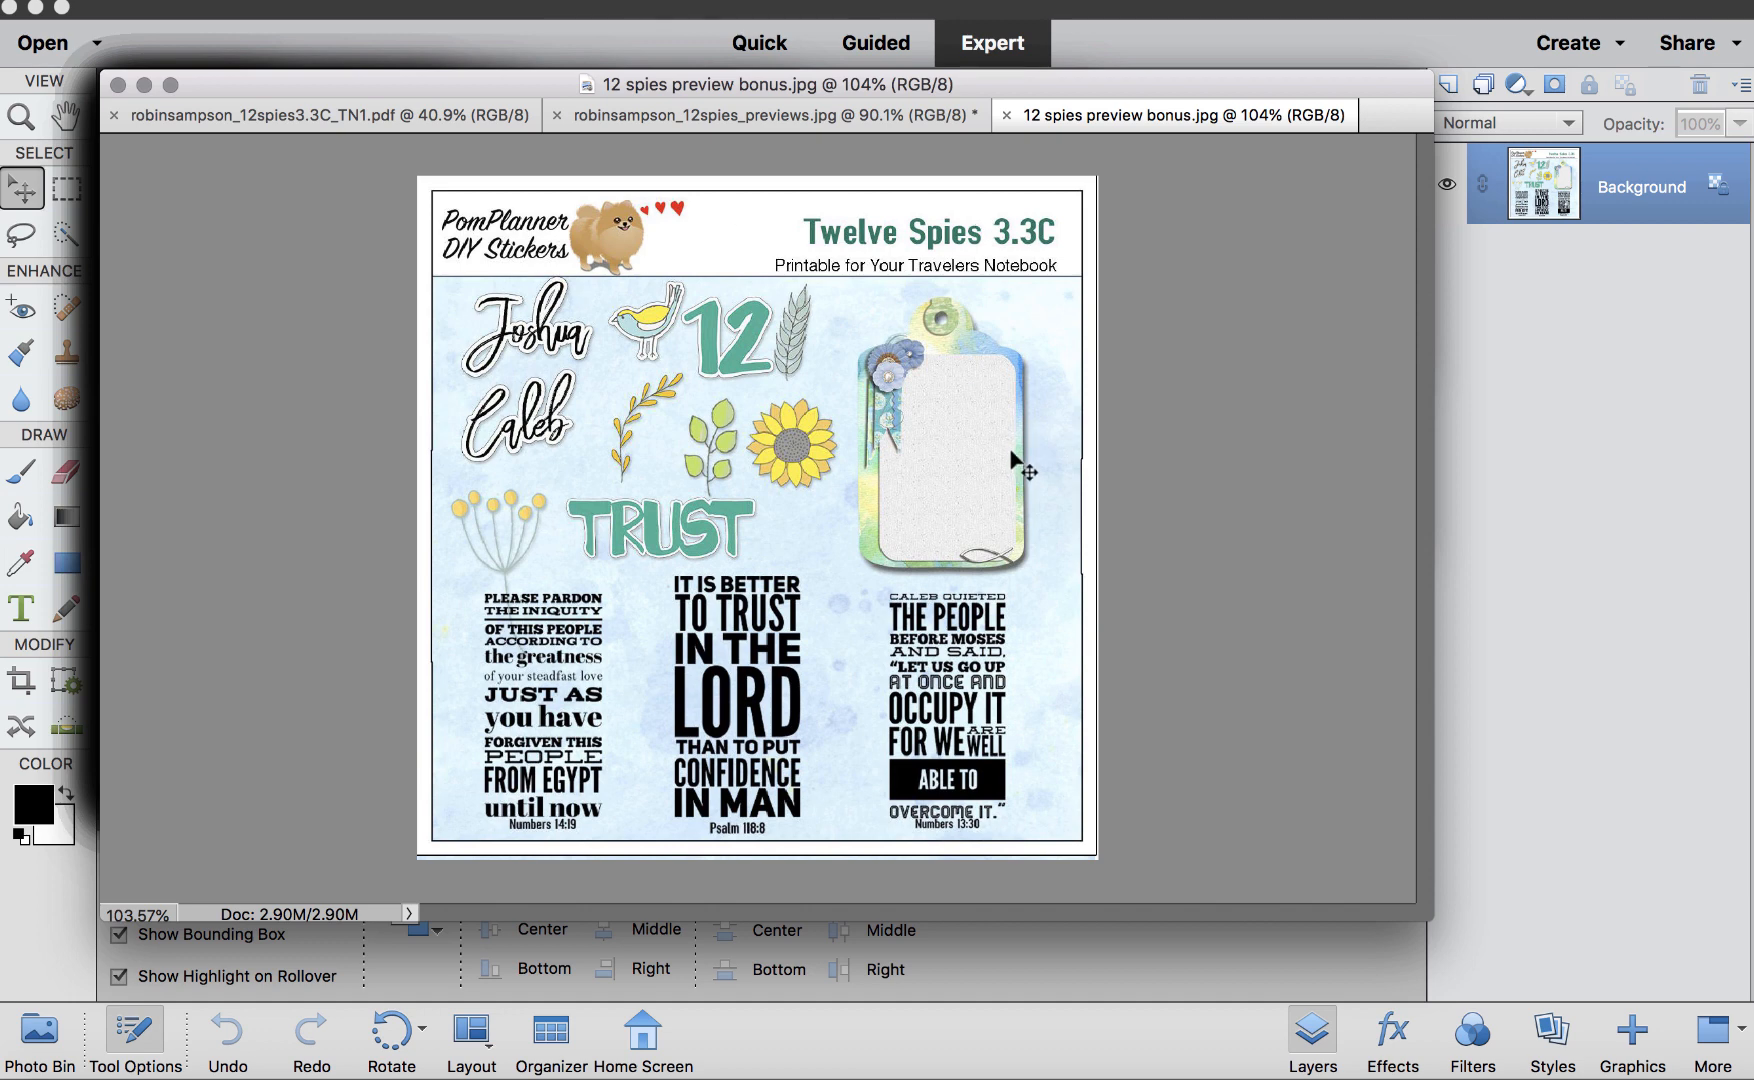
{"action": "left_click", "coordinate": [1008, 116]}
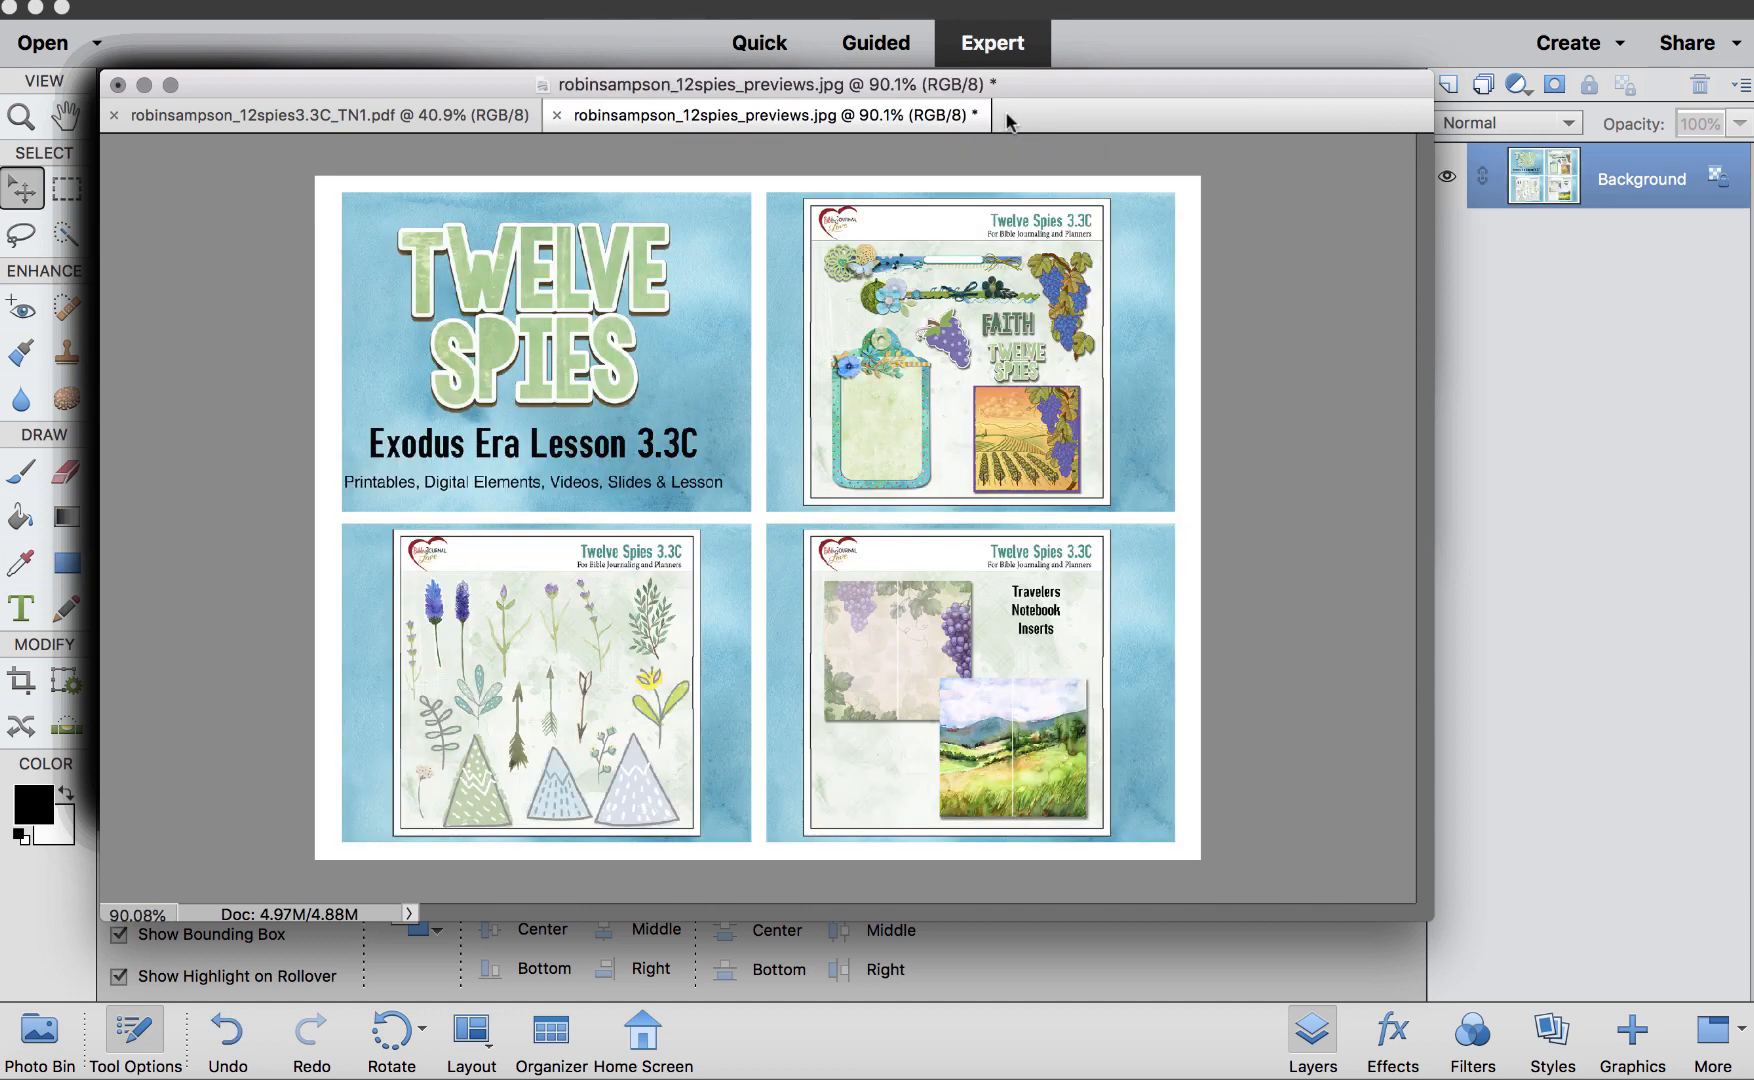
{"action": "left_click", "coordinate": [557, 115]}
{"action": "left_click", "coordinate": [891, 379]}
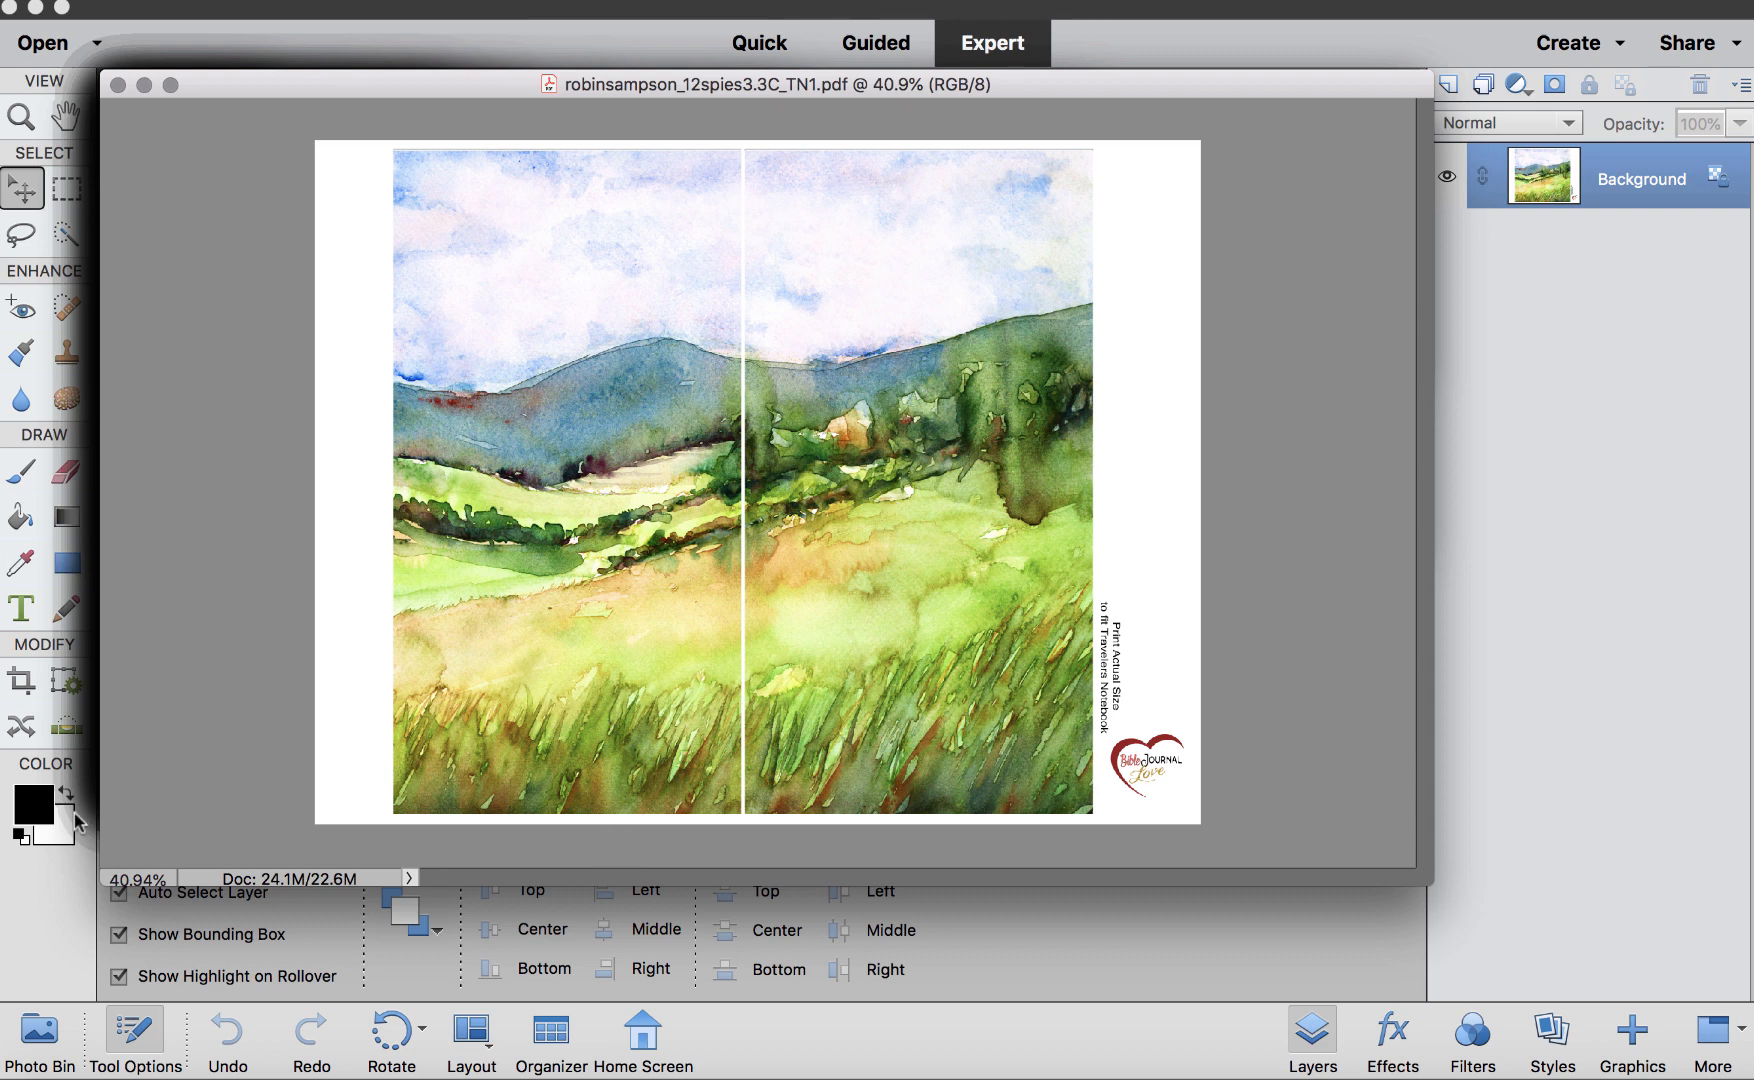
Place the flower border element across the top of the left page and enlarge it to span the page's width
{"action": "left_click", "coordinate": [38, 1045]}
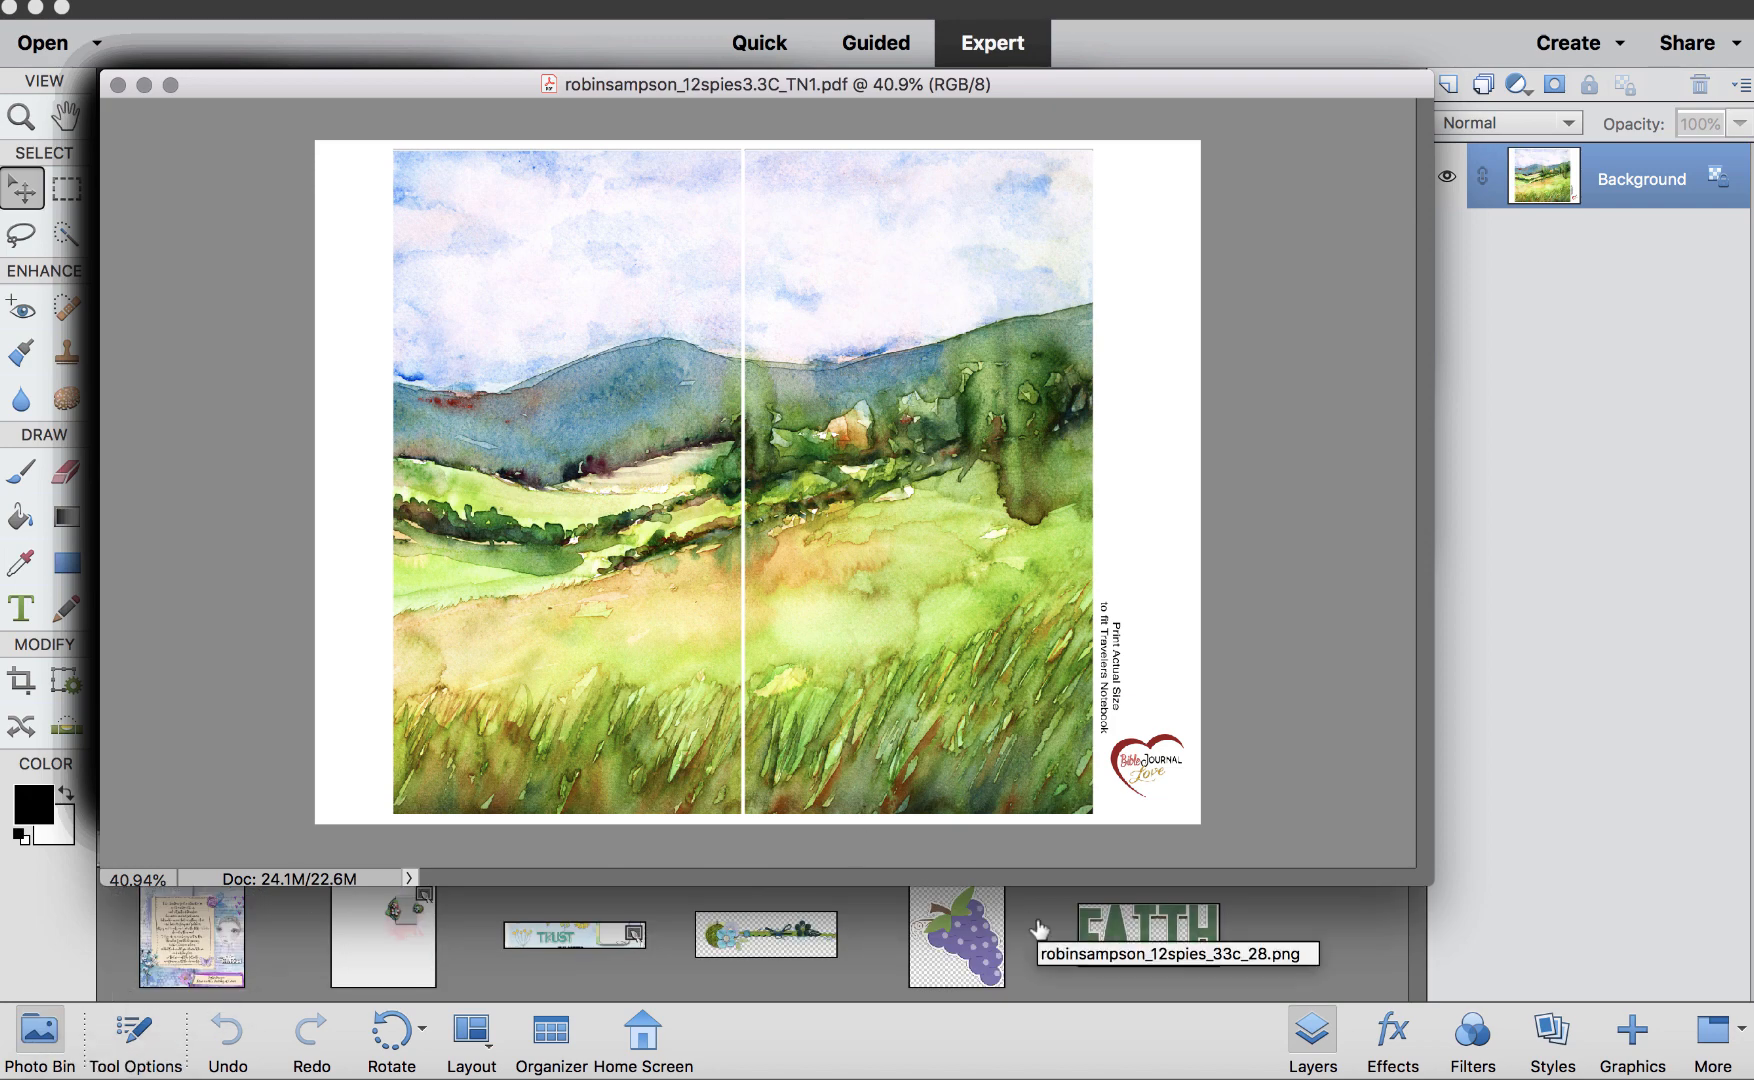
{"action": "left_click_drag", "start_coordinate": [801, 938], "coordinate": [916, 206]}
{"action": "left_click_drag", "start_coordinate": [677, 492], "coordinate": [445, 198]}
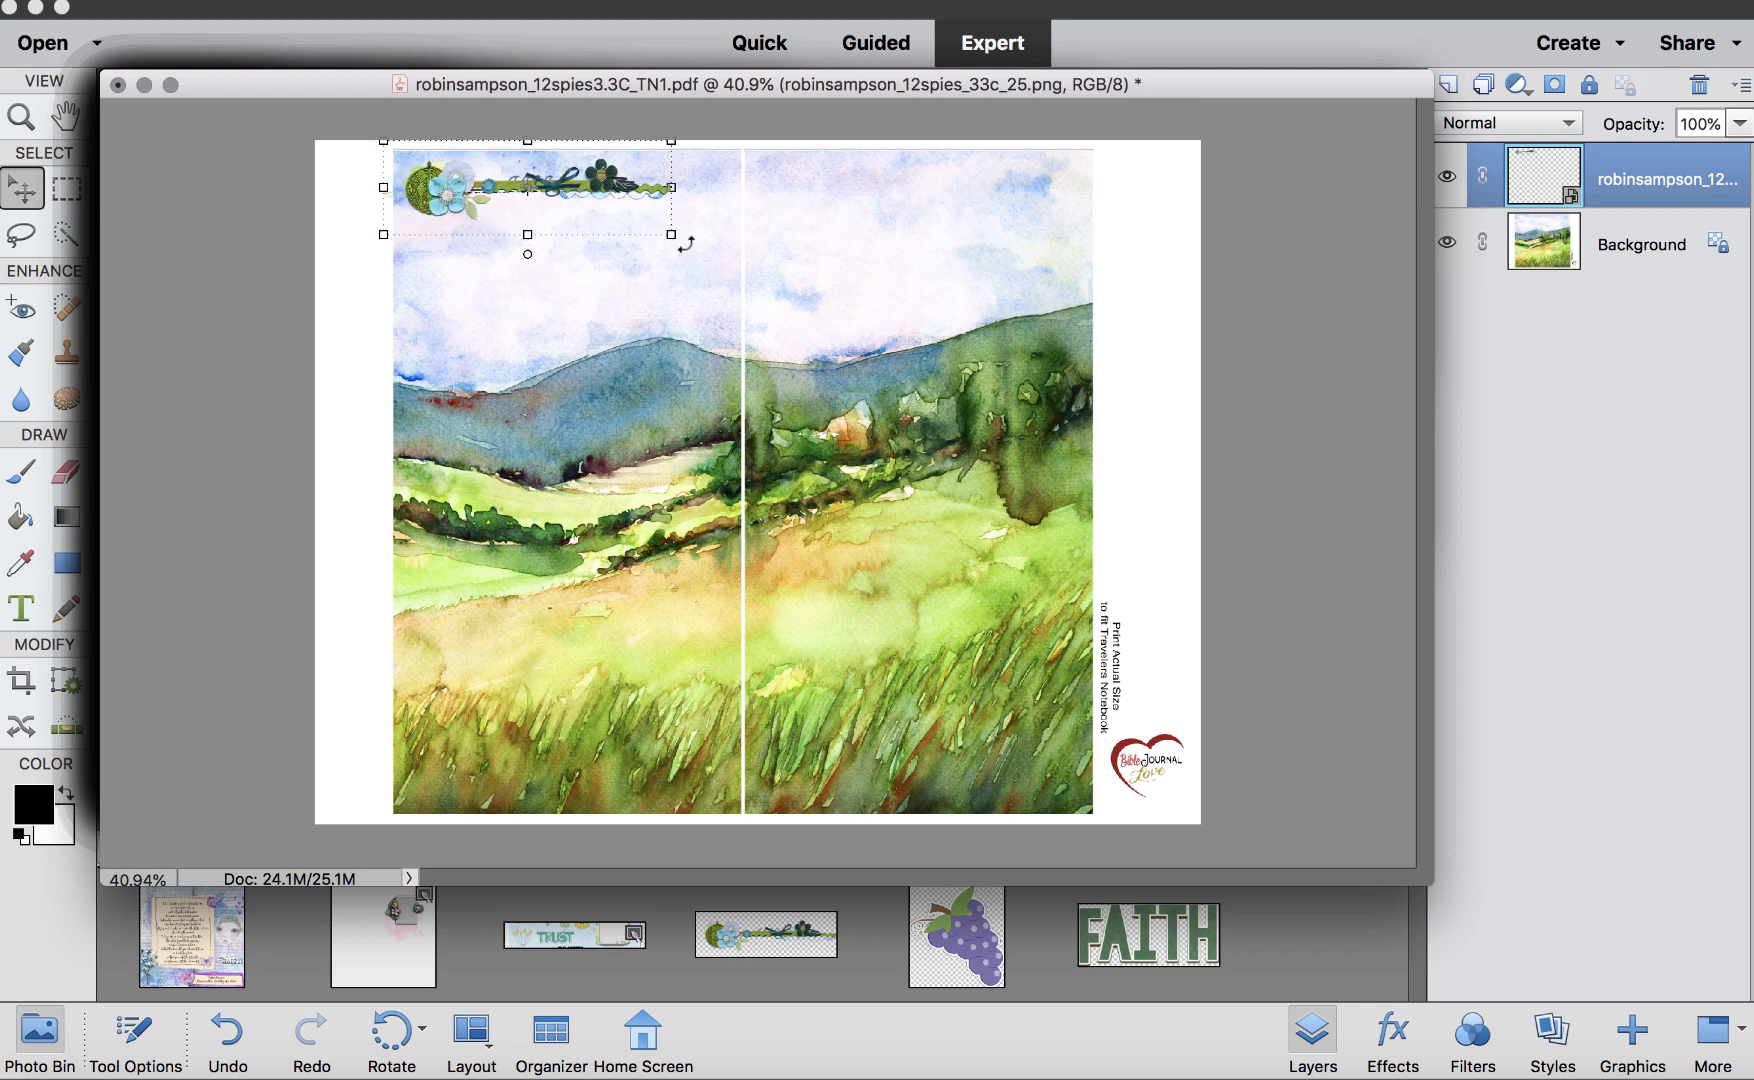
{"action": "left_click_drag", "start_coordinate": [672, 238], "coordinate": [740, 270]}
{"action": "key", "text": "Return"}
{"action": "left_click_drag", "start_coordinate": [662, 198], "coordinate": [657, 197]}
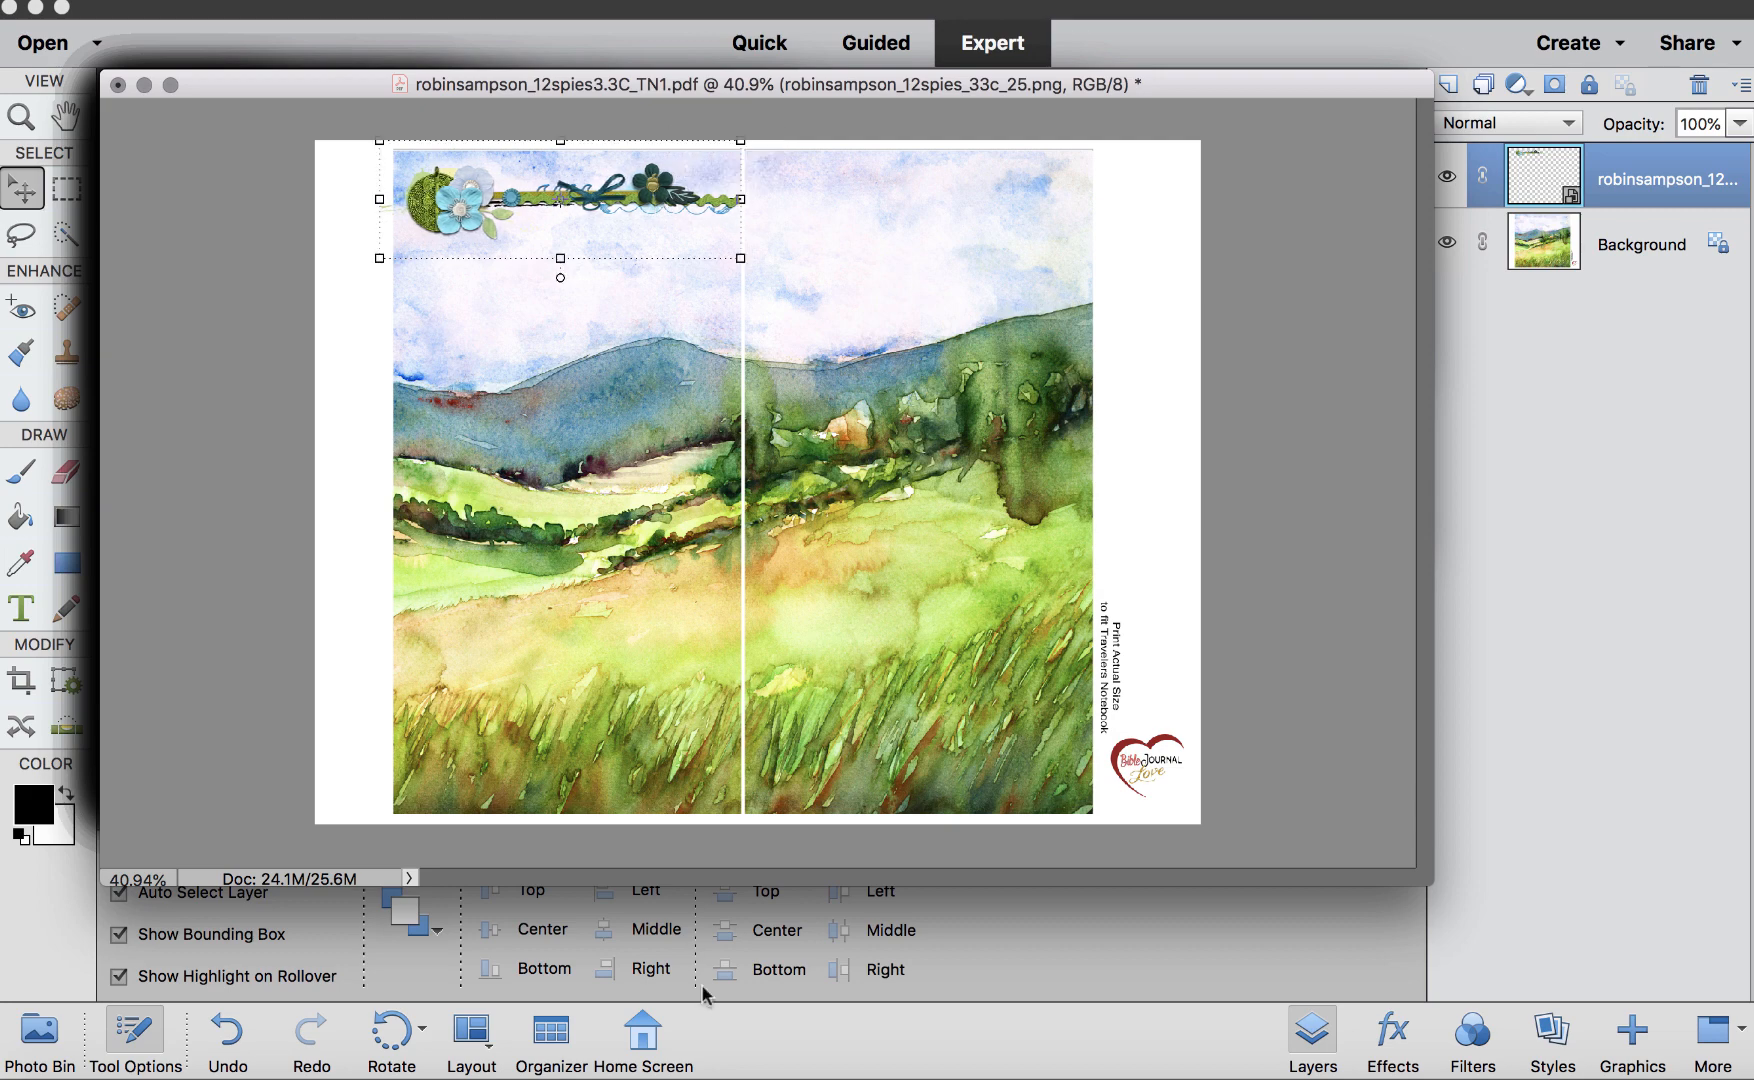
Add the Psalm 118:8 verse art to the upper right page and the Numbers 14:19 verse art to the left page
{"action": "left_click", "coordinate": [38, 1035]}
{"action": "scroll", "coordinate": [690, 905], "scroll_direction": "down", "scroll_amount": 5}
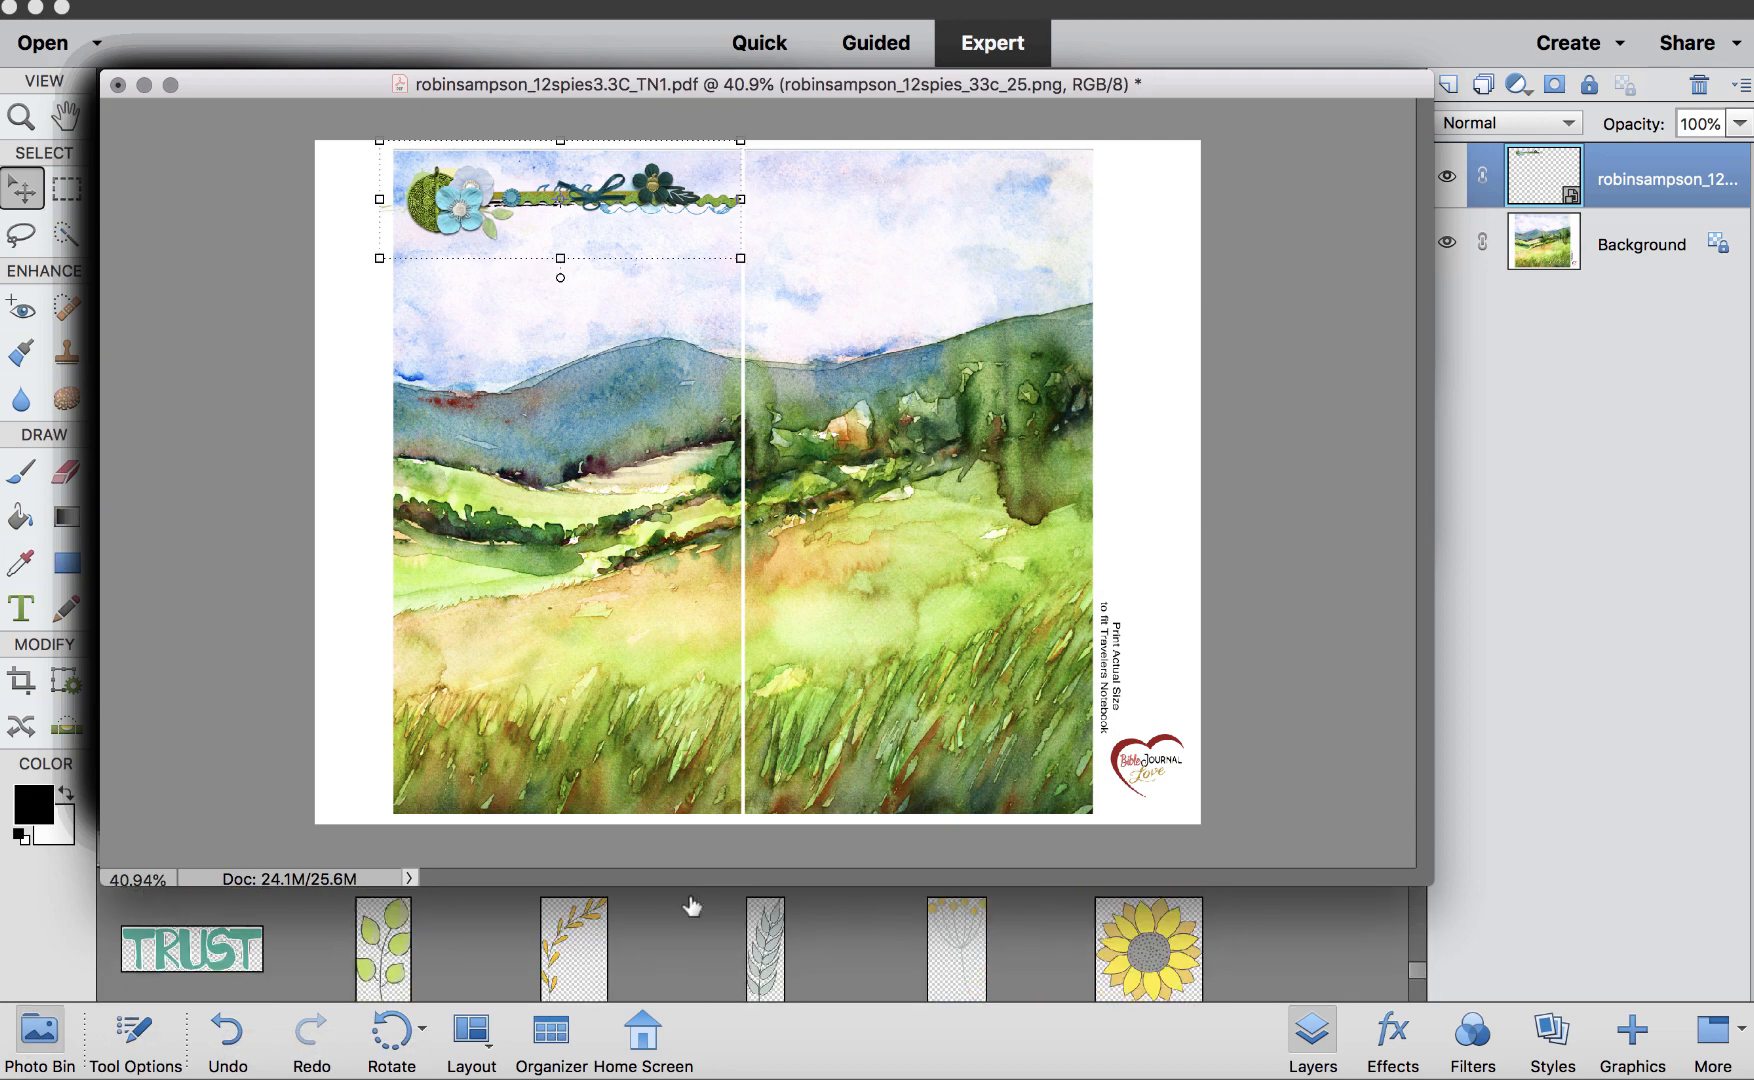
{"action": "scroll", "coordinate": [690, 905], "scroll_direction": "down", "scroll_amount": 3}
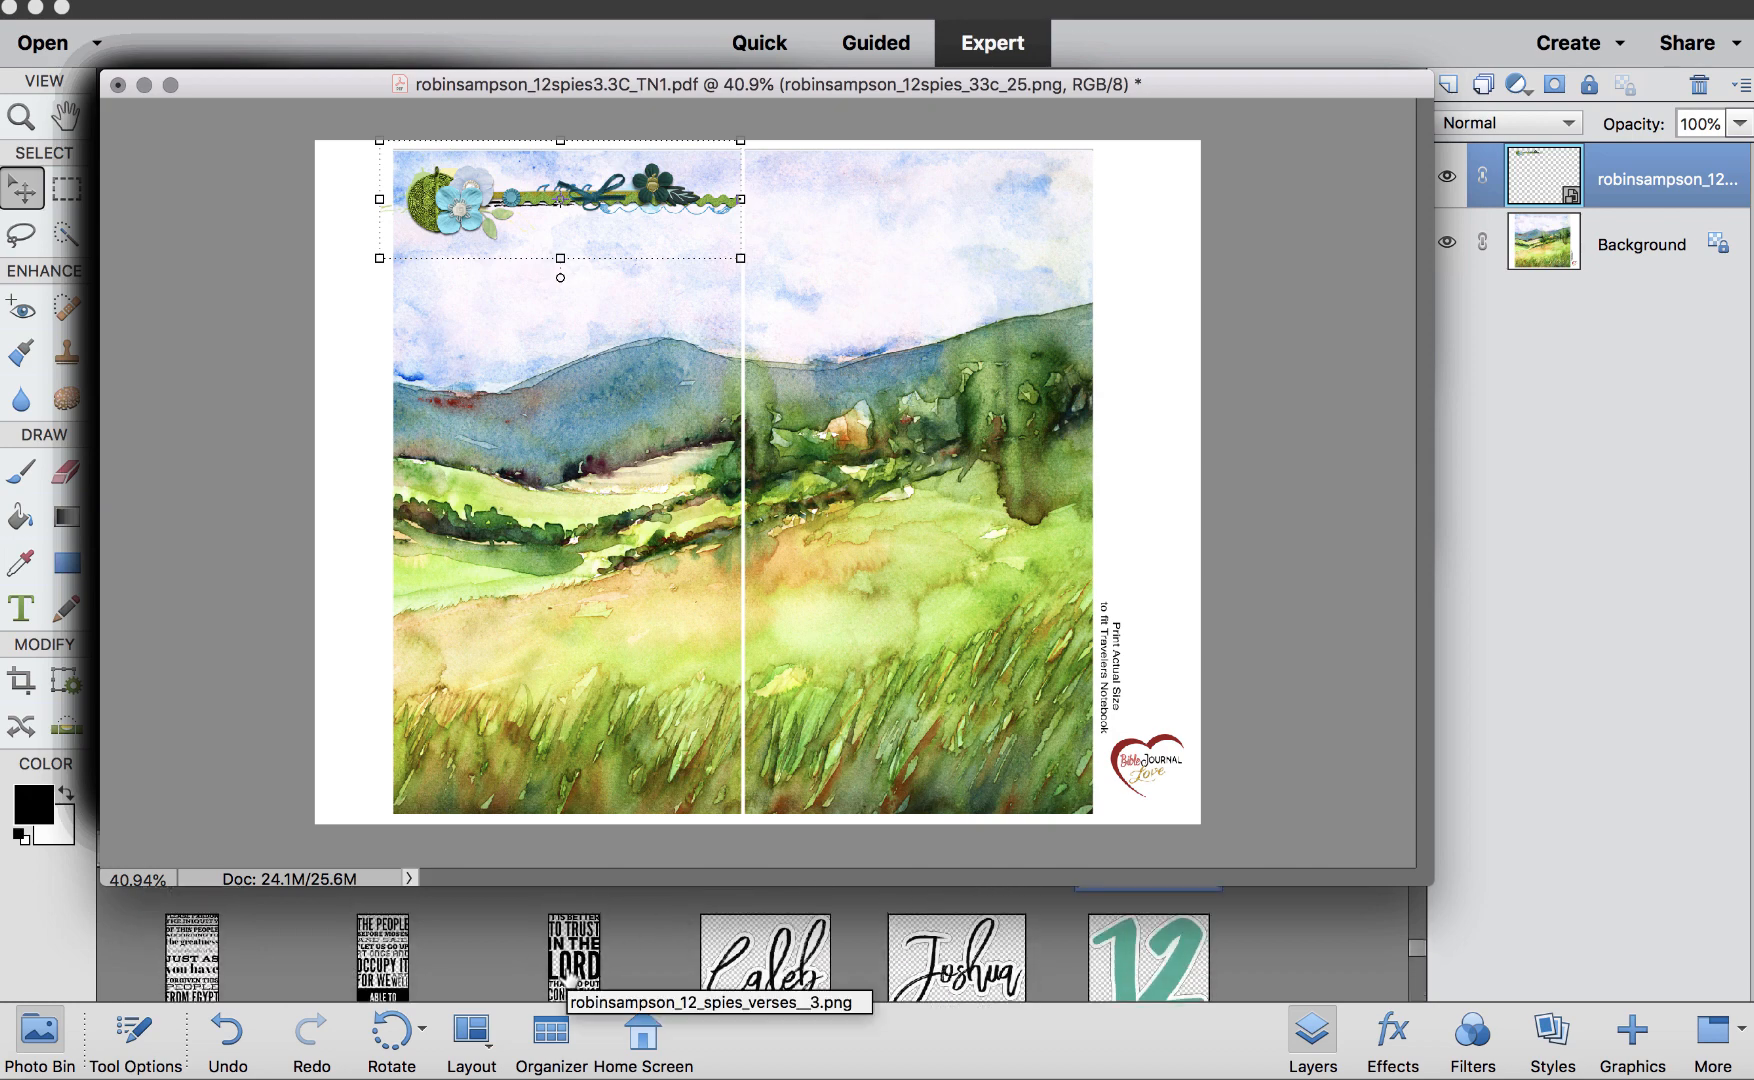
{"action": "left_click_drag", "start_coordinate": [567, 968], "coordinate": [970, 262]}
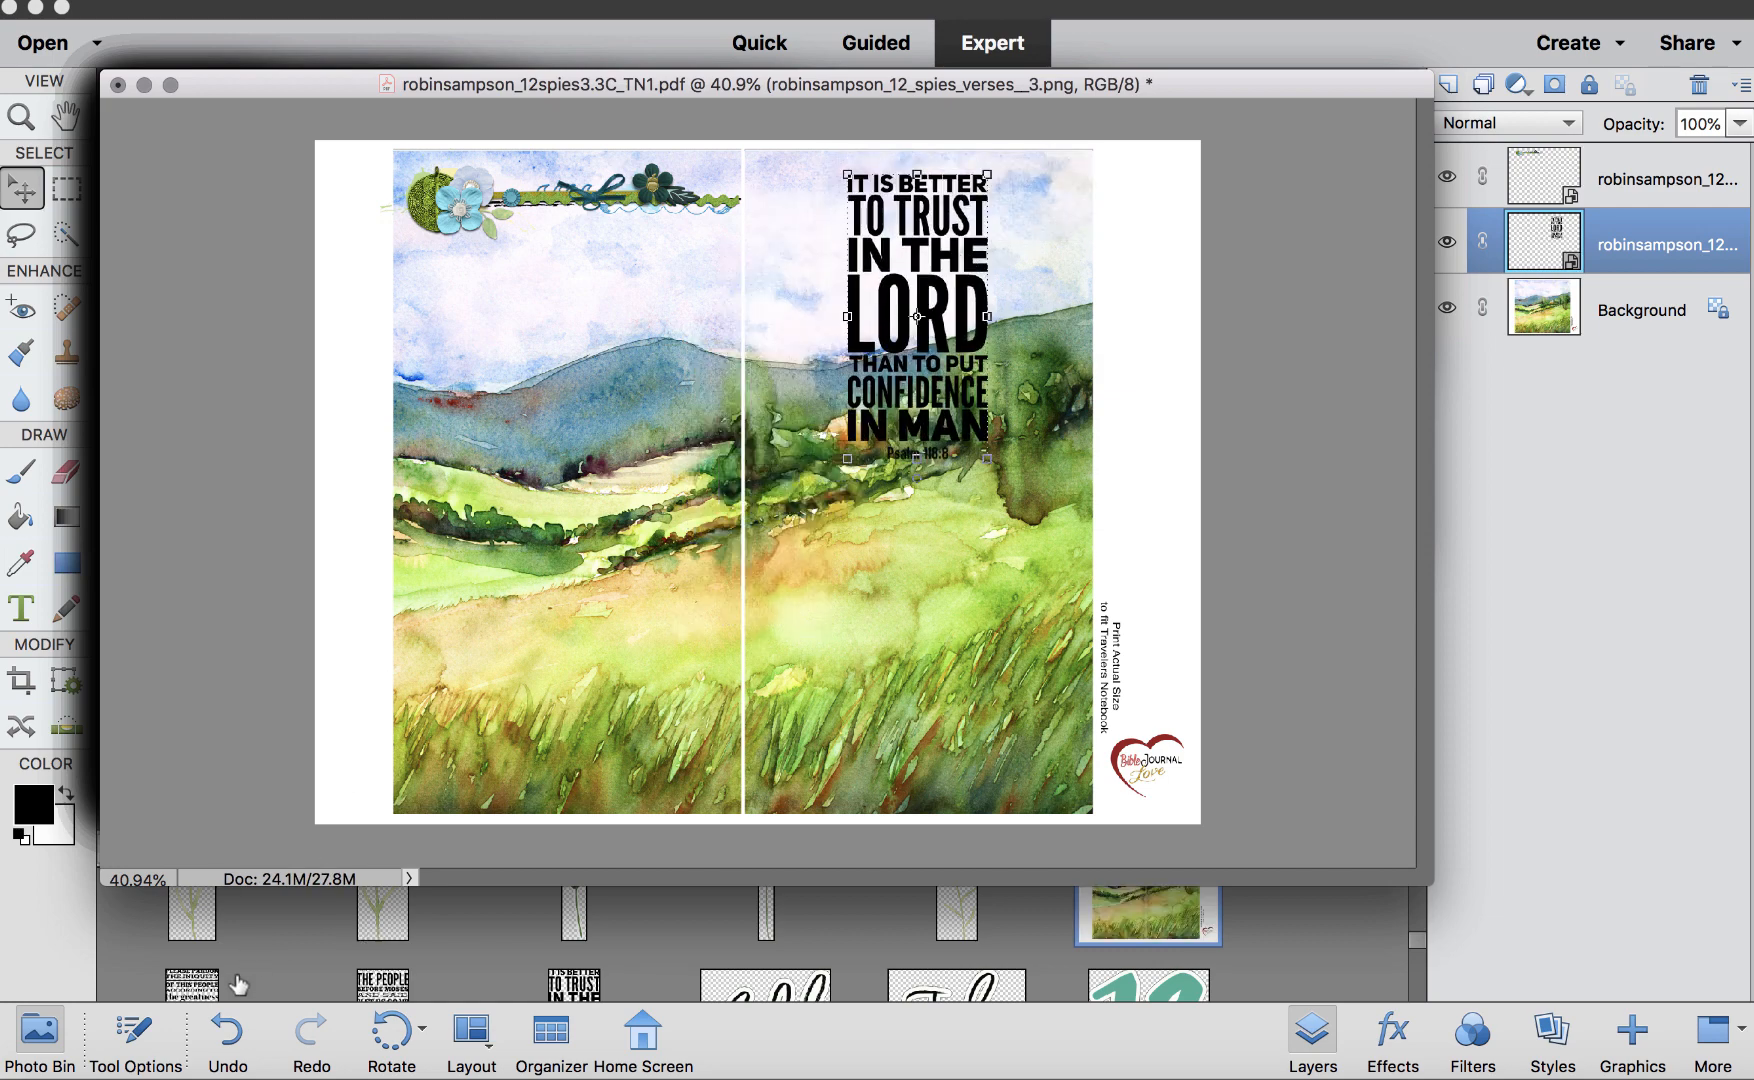
{"action": "double_click", "coordinate": [195, 982]}
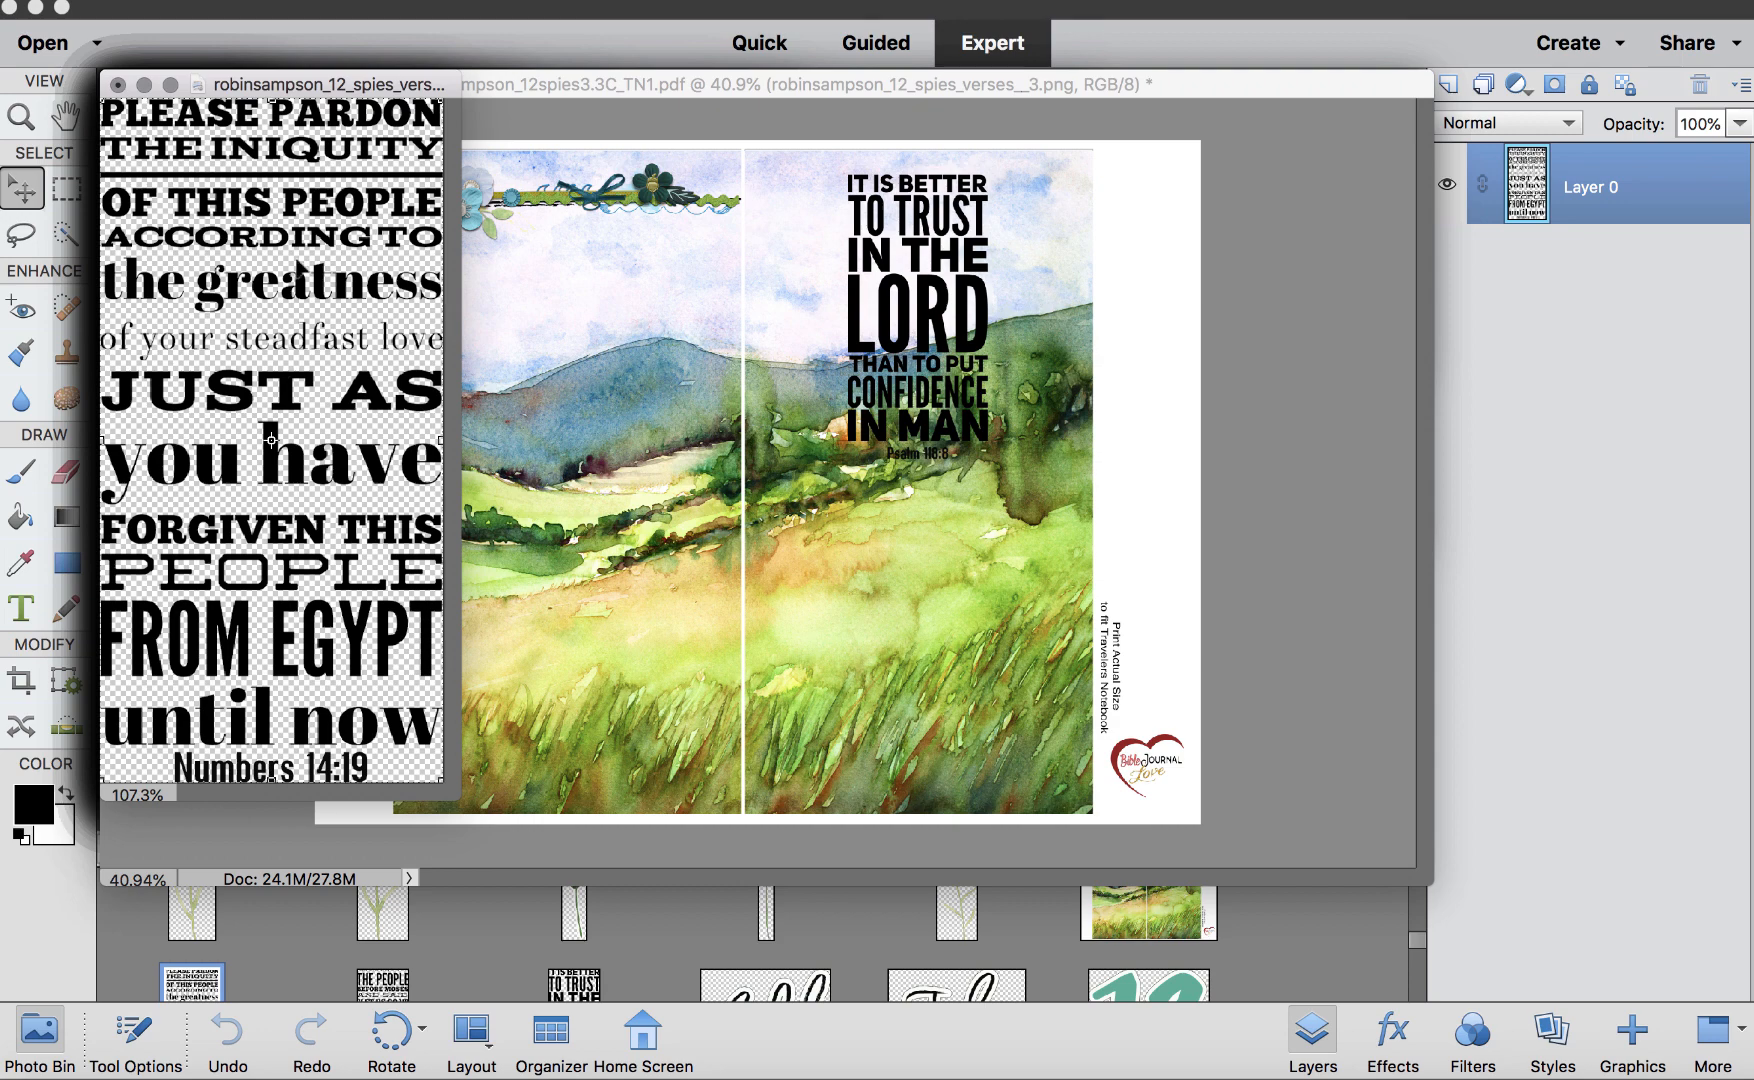
{"action": "left_click_drag", "start_coordinate": [305, 203], "coordinate": [600, 297]}
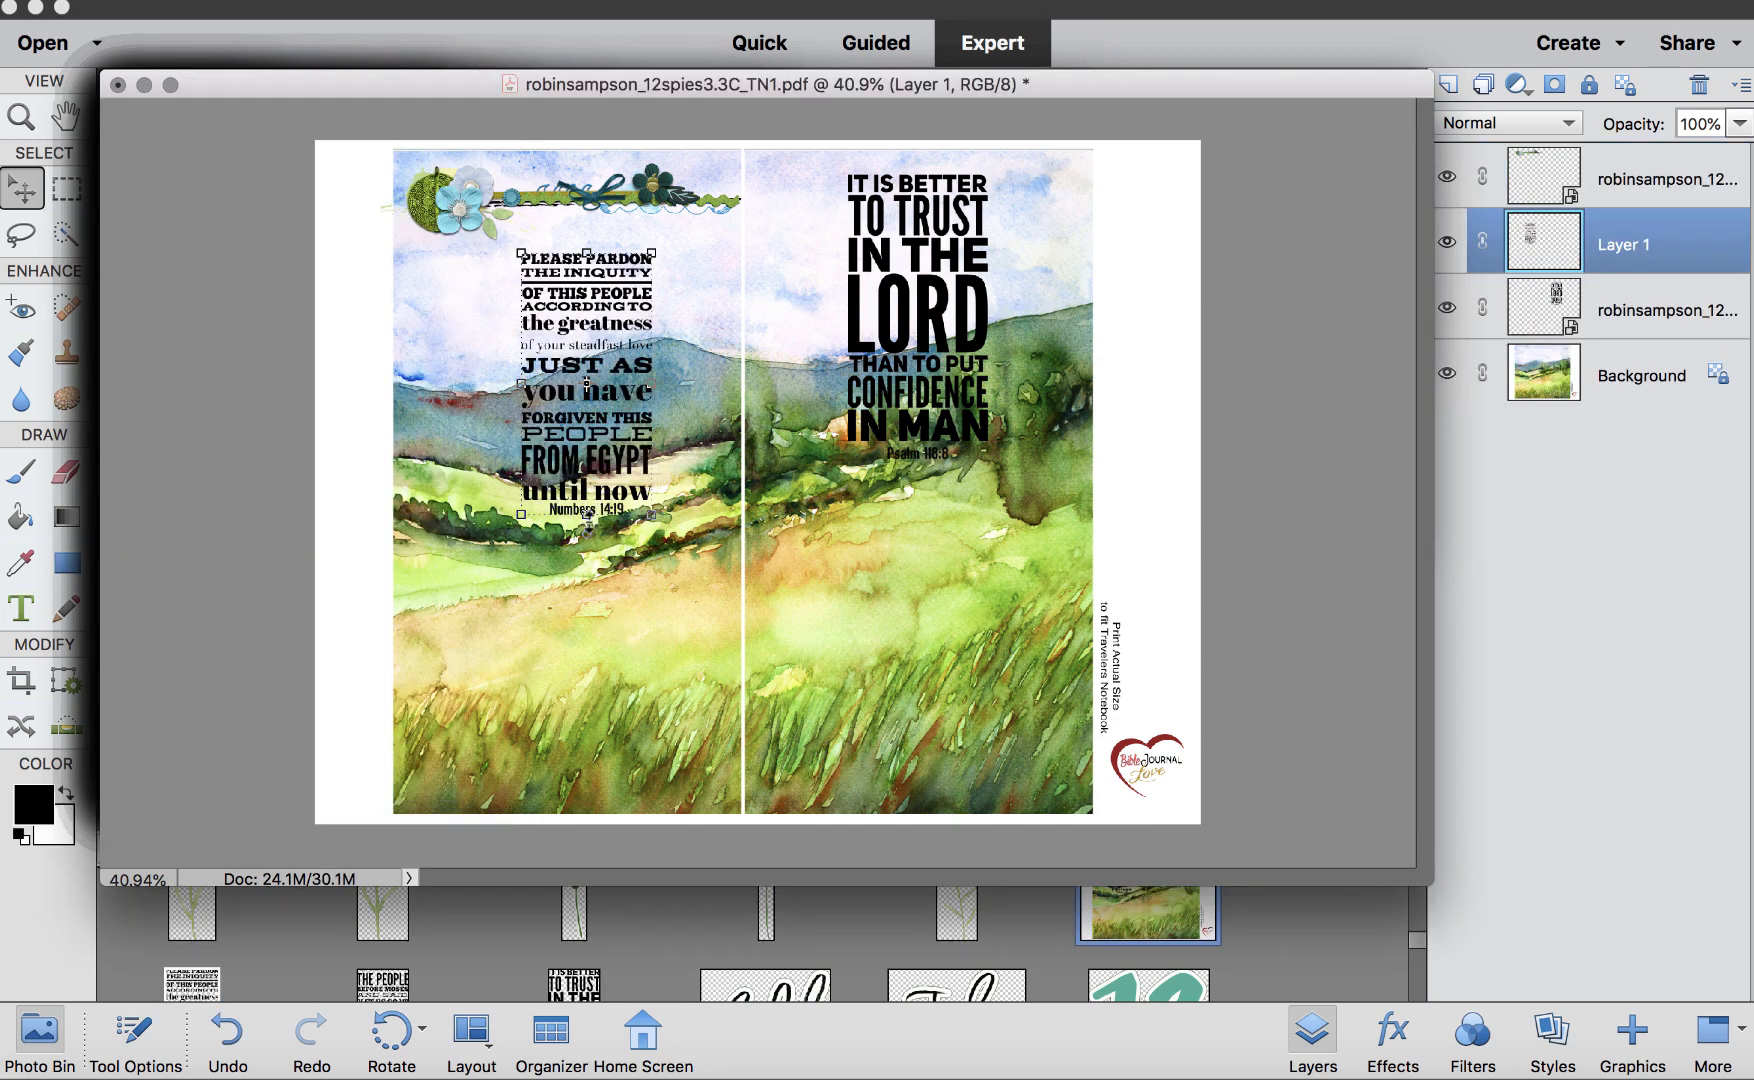
Scale the Numbers 14:19 verse to about 182% width and 189% height, and centre it beneath the flower border
{"action": "left_click_drag", "start_coordinate": [586, 512], "coordinate": [579, 703]}
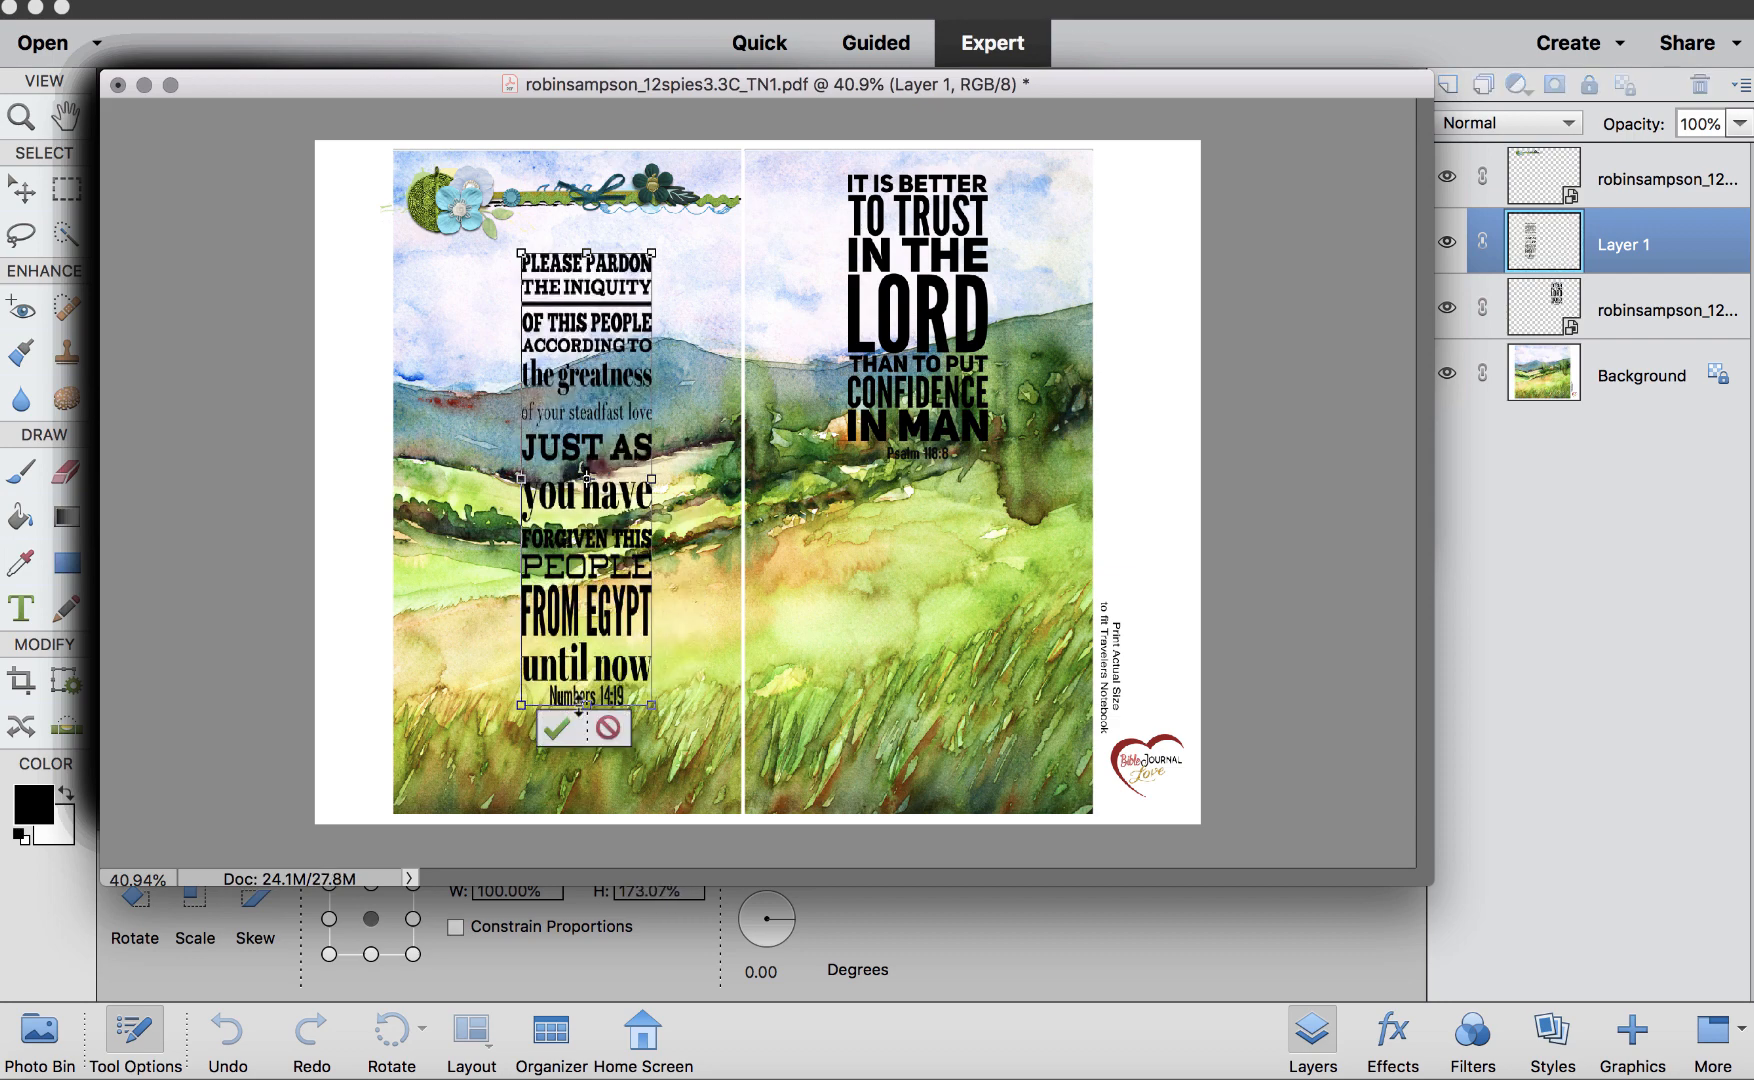
{"action": "left_click", "coordinate": [607, 728]}
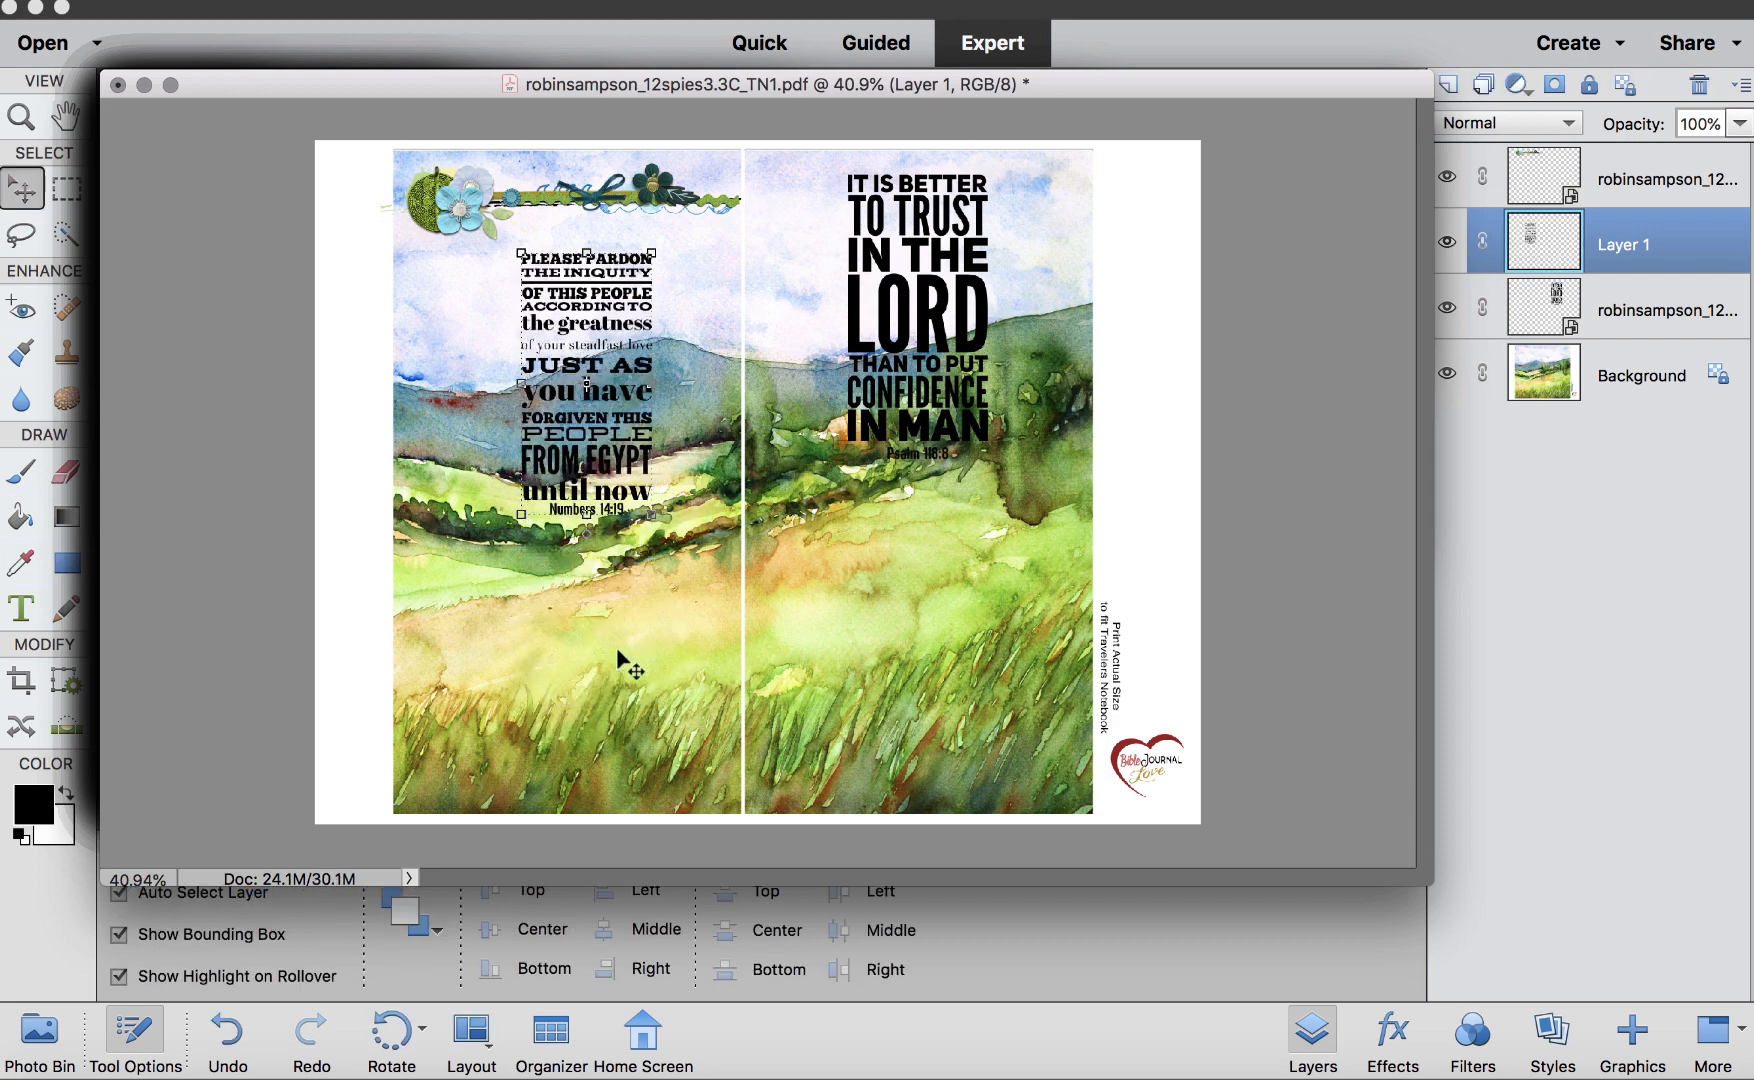
{"action": "key", "text": "super+t"}
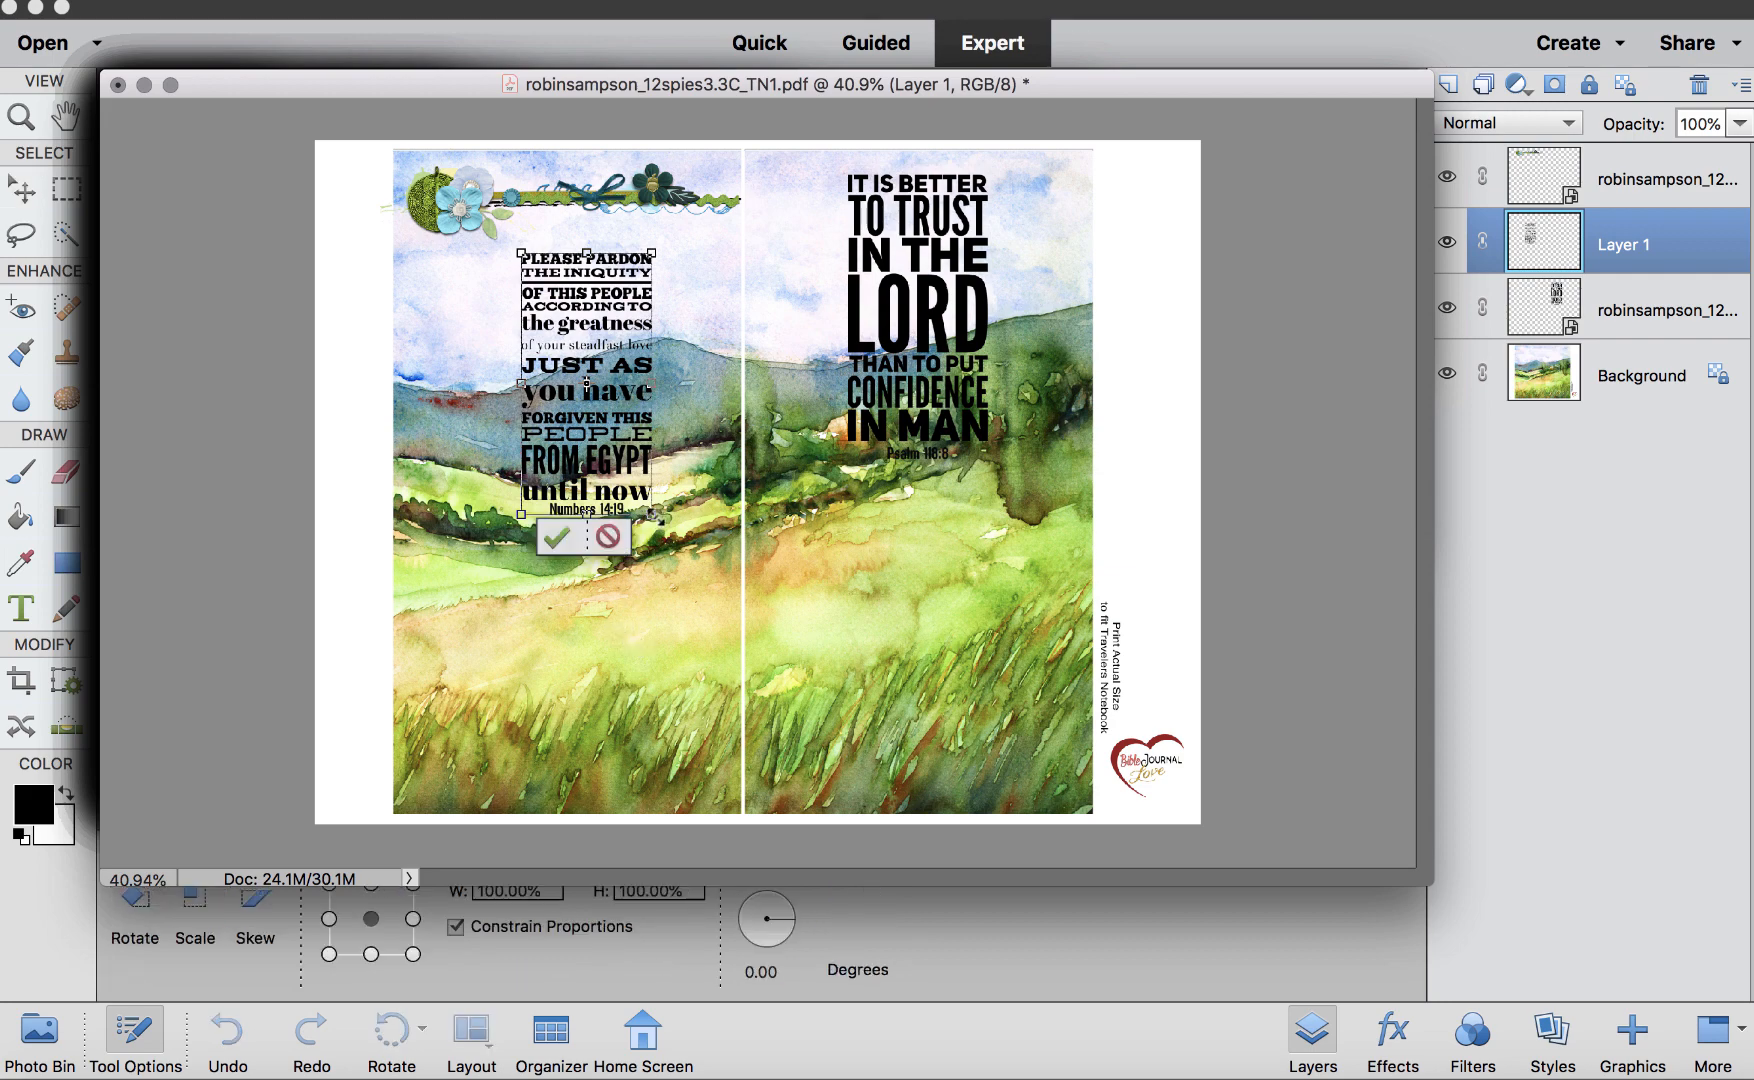
{"action": "left_click_drag", "start_coordinate": [652, 514], "coordinate": [759, 745]}
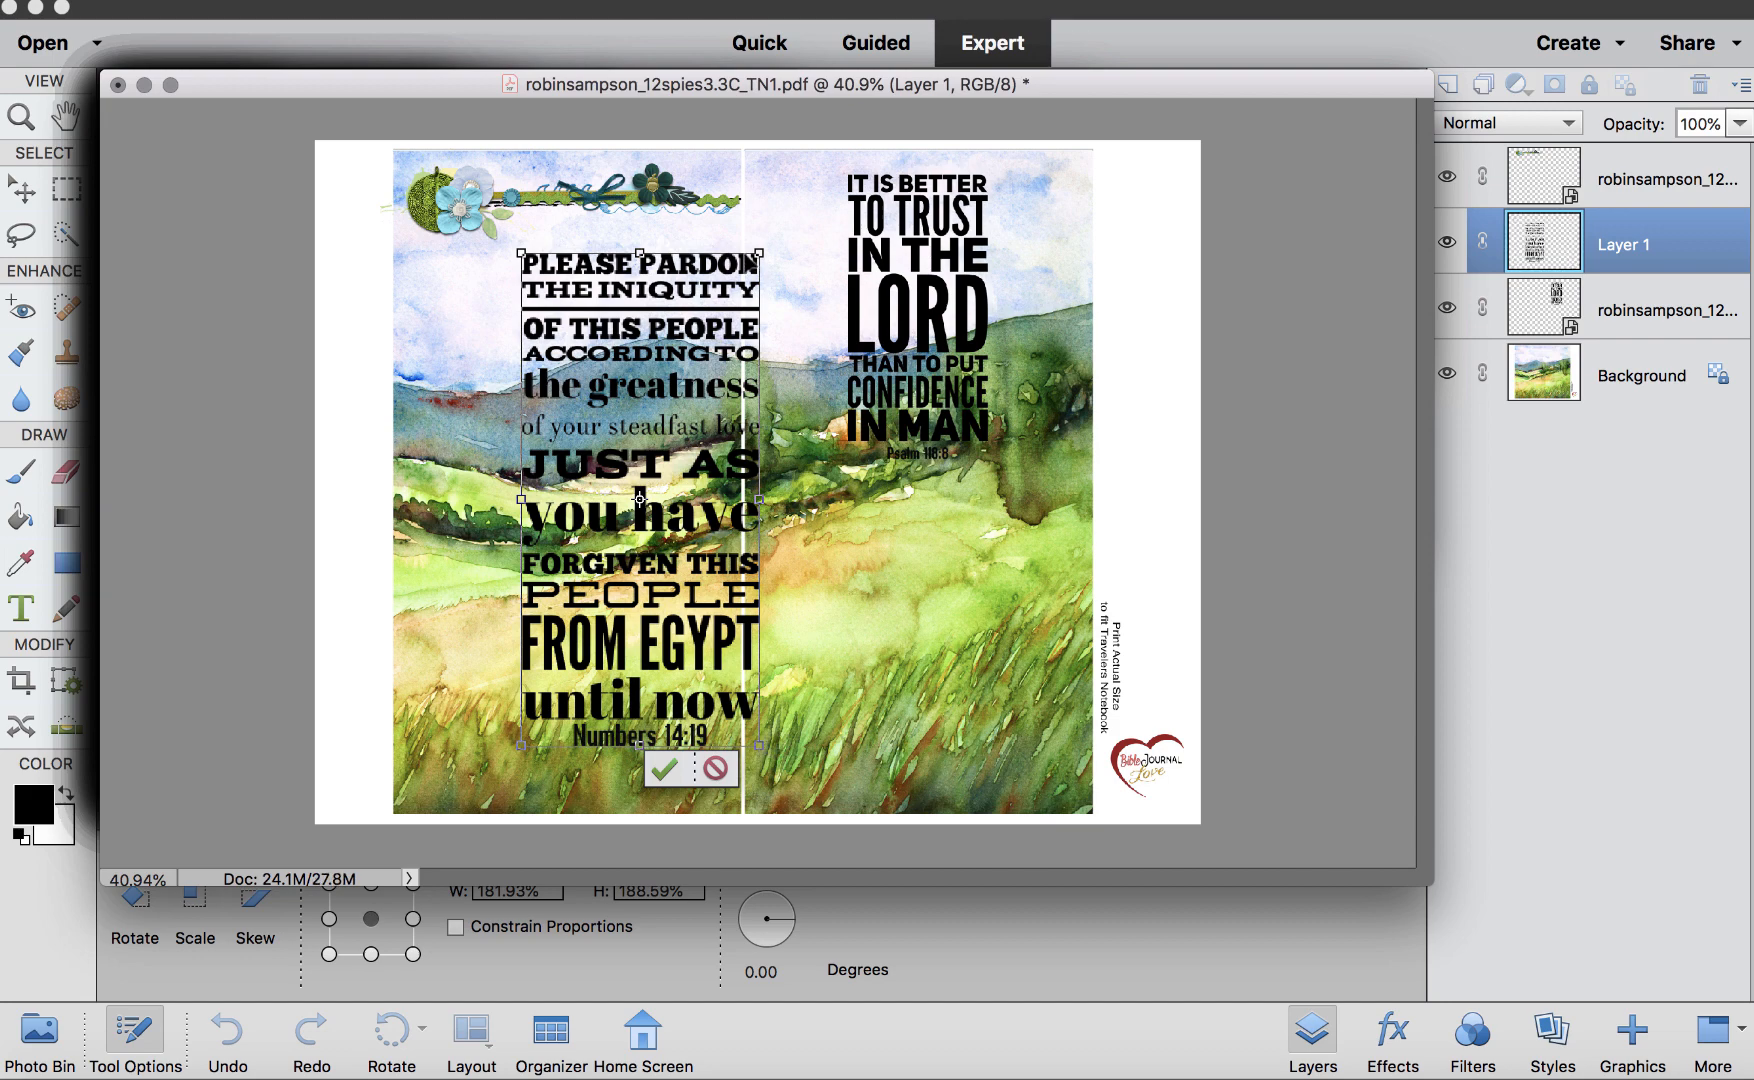
{"action": "left_click_drag", "start_coordinate": [723, 268], "coordinate": [658, 276]}
{"action": "key", "text": "Return"}
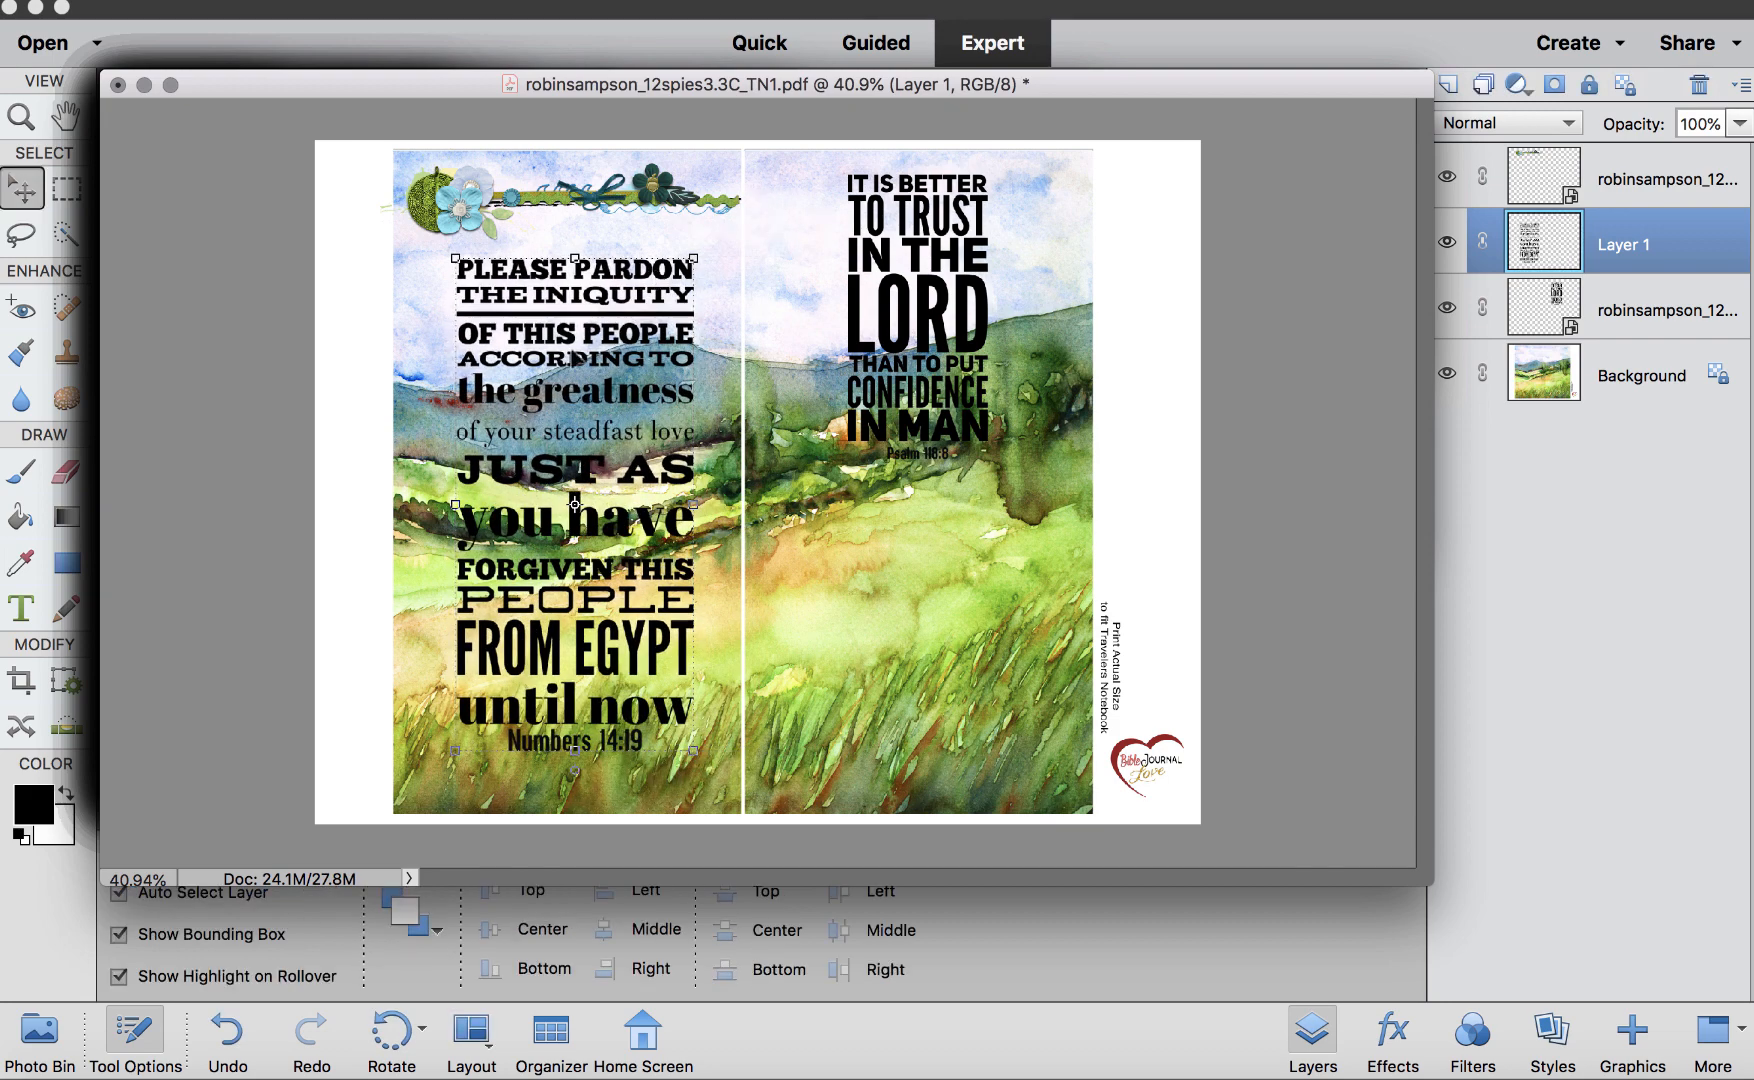
Dock the floating document windows as tabs in the workspace
{"action": "left_click", "coordinate": [70, 564]}
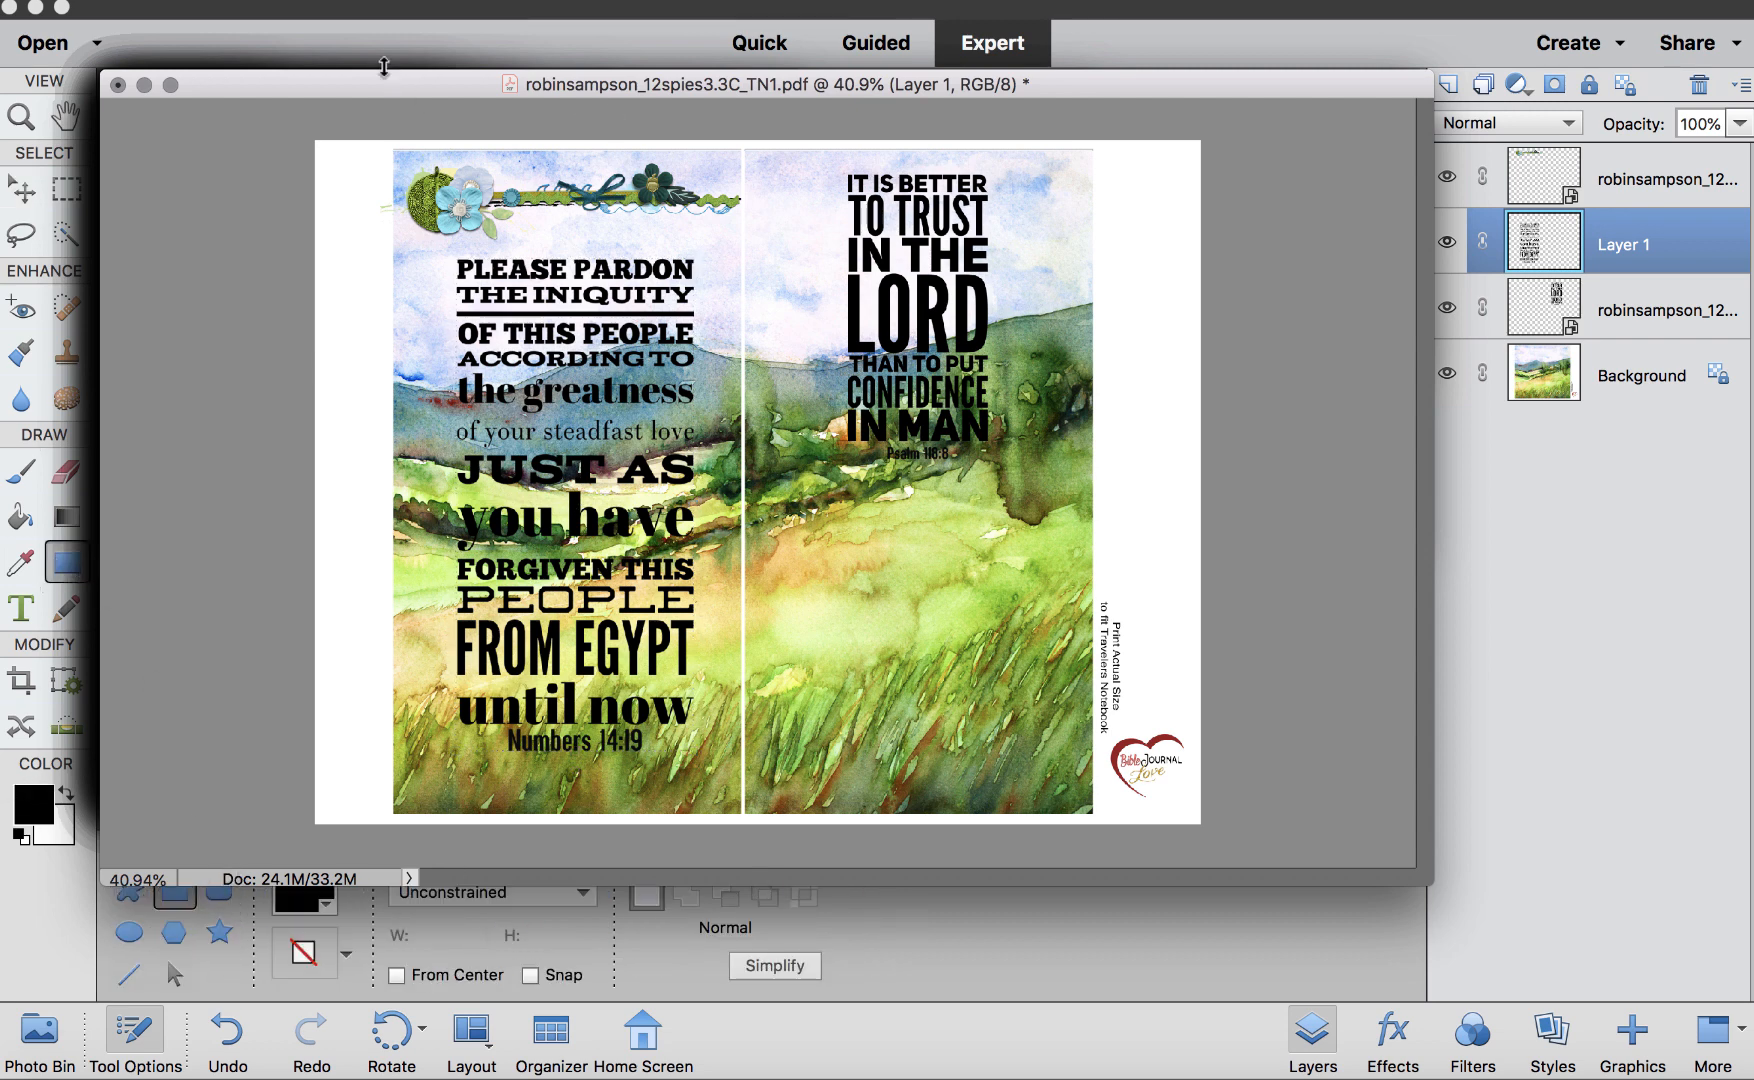
{"action": "left_click_drag", "start_coordinate": [384, 66], "coordinate": [384, 149]}
{"action": "left_click", "coordinate": [462, 2]}
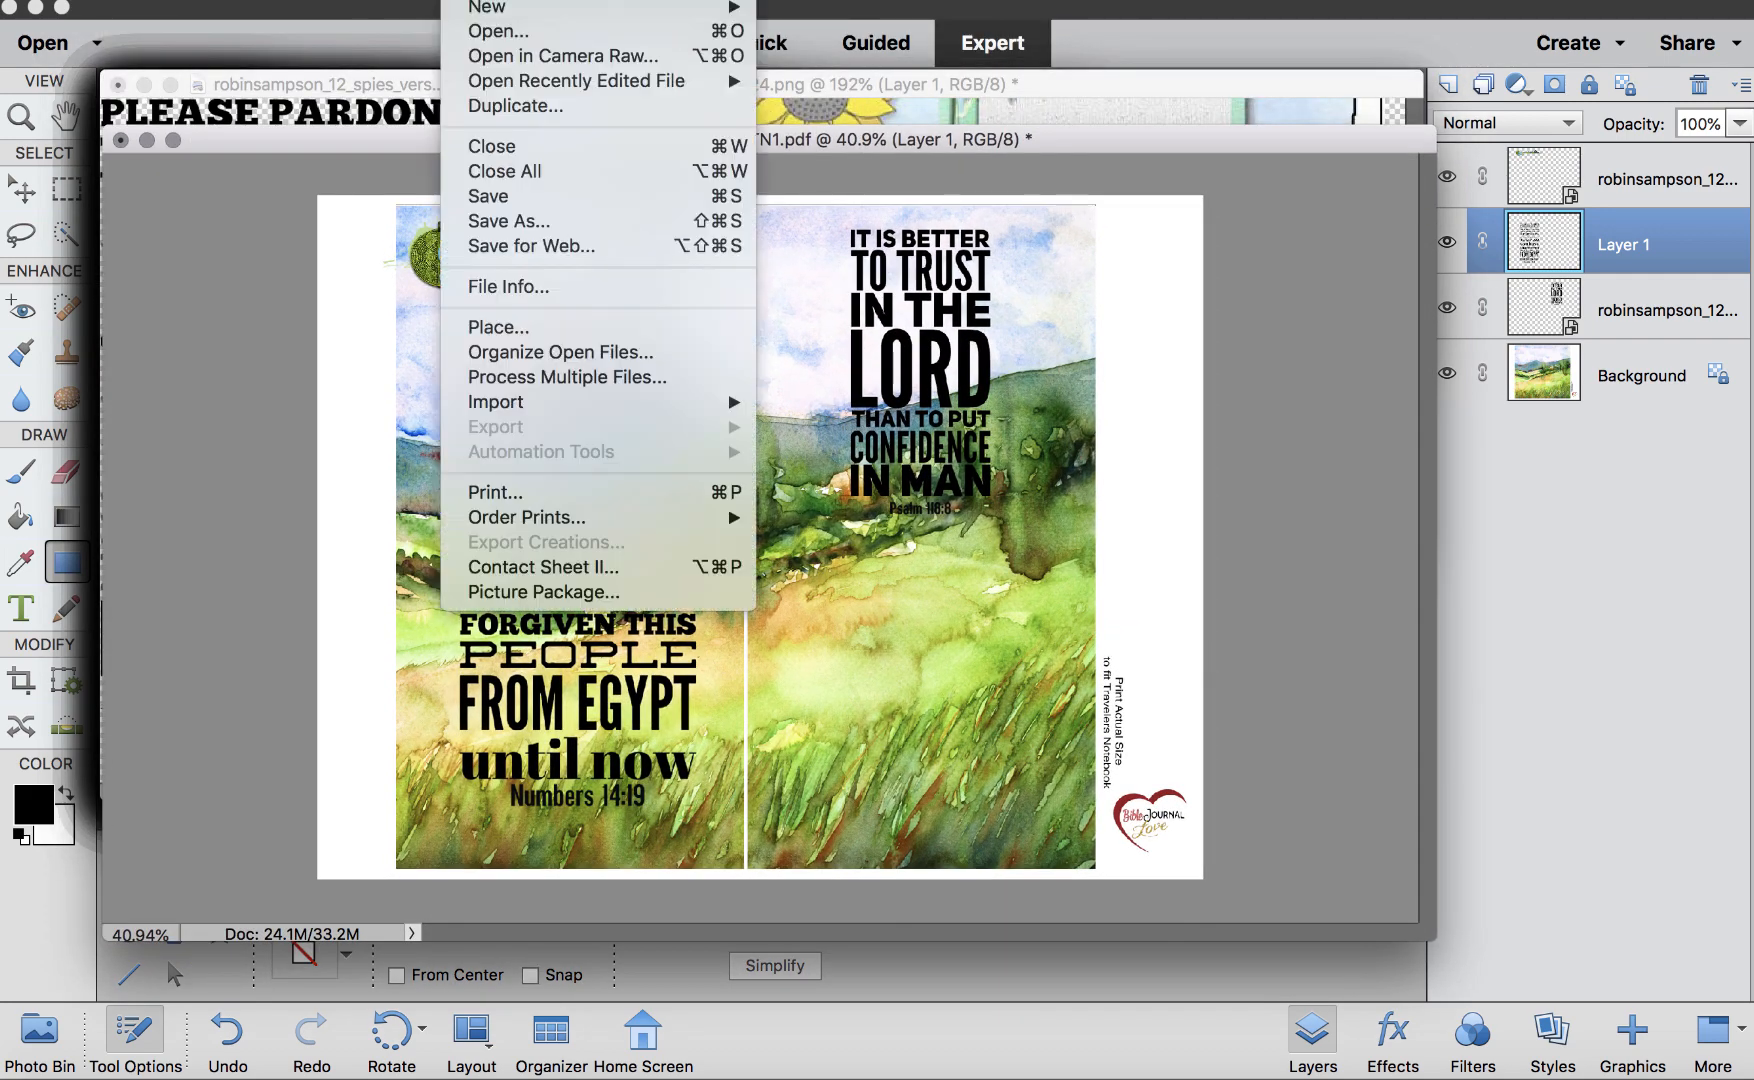
{"action": "mouse_move", "coordinate": [130, 2]}
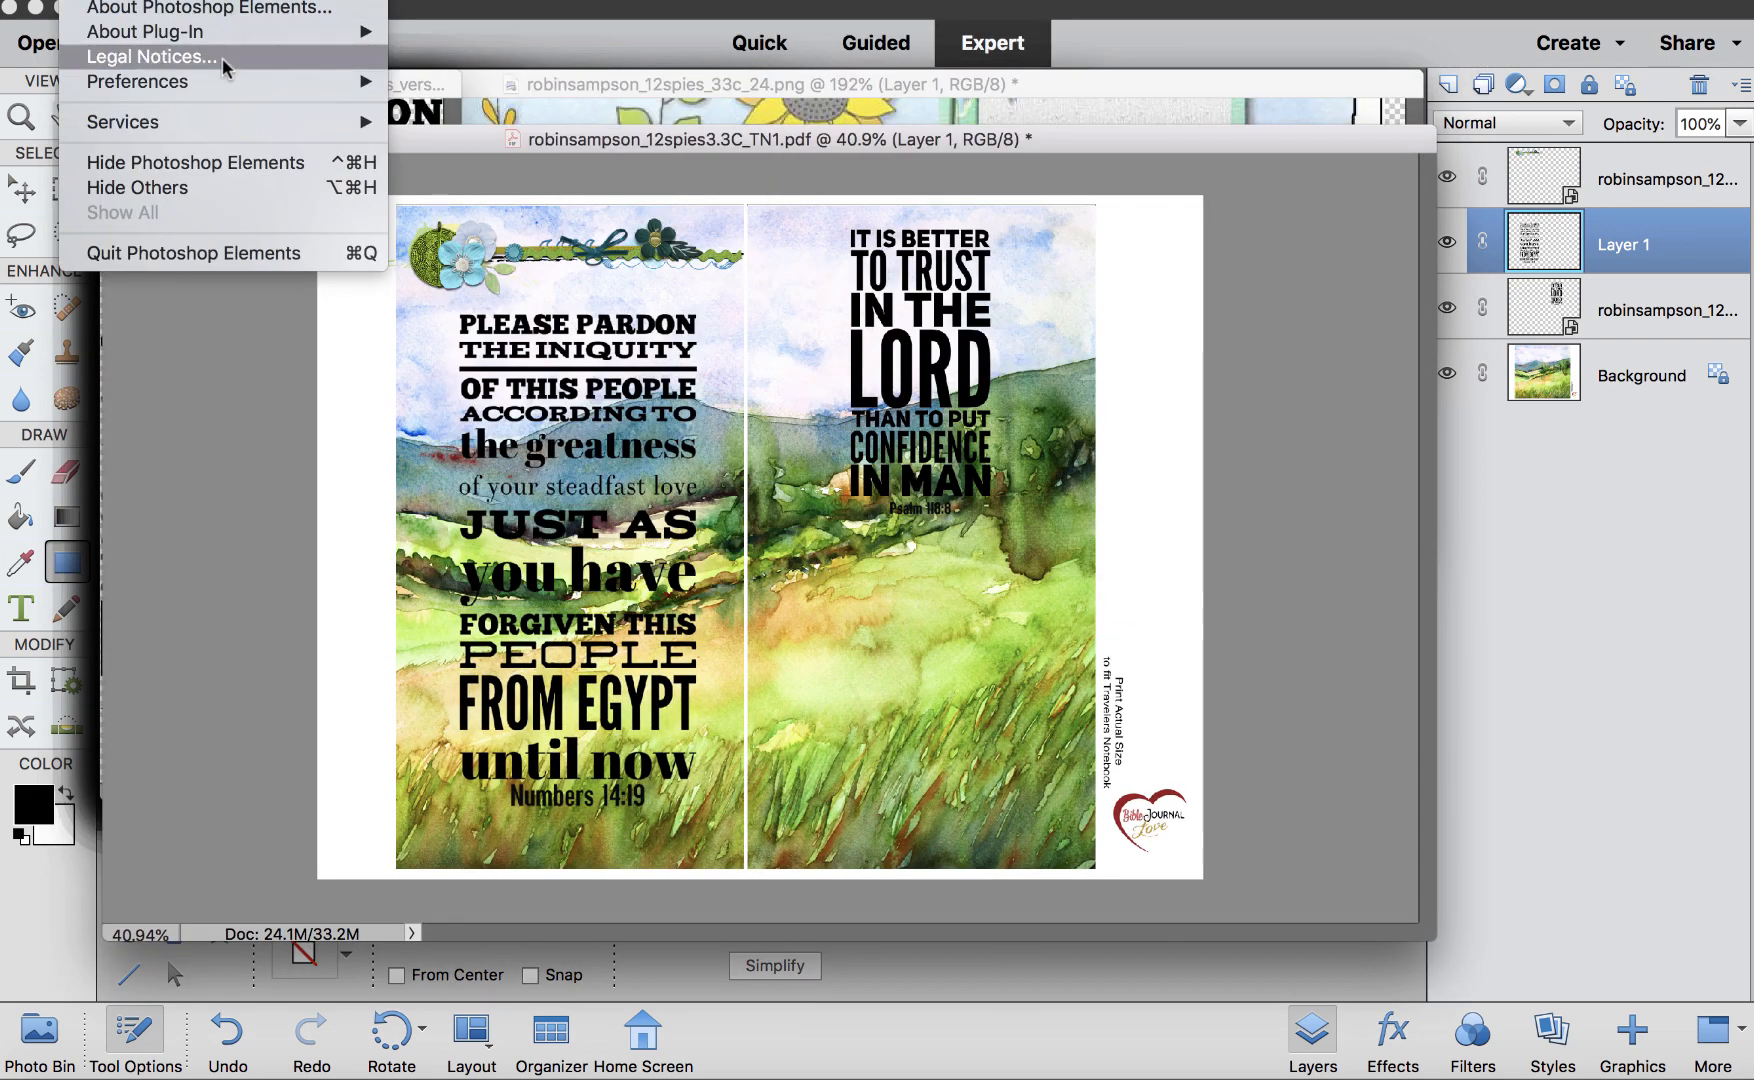
{"action": "left_click", "coordinate": [217, 87]}
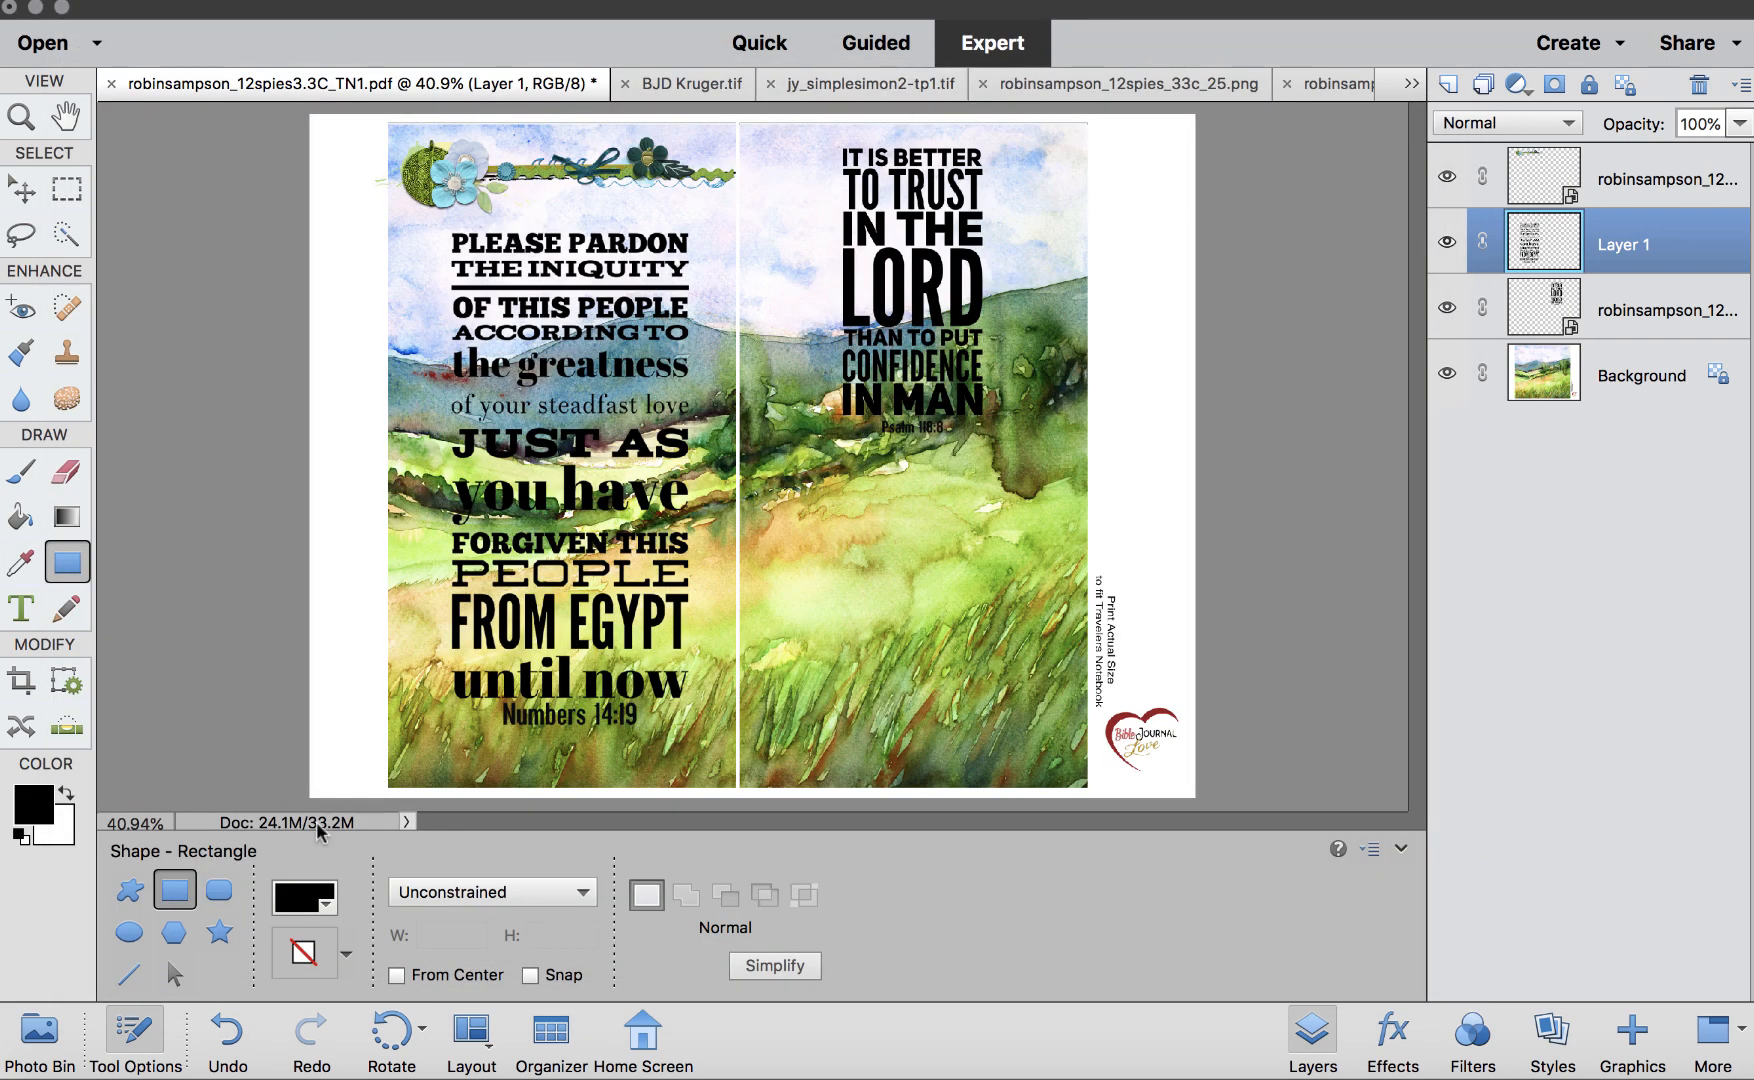
Draw a white rounded rectangle with a 10 px radius over the Numbers 14:19 verse and move its layer beneath the verse
{"action": "left_click", "coordinate": [219, 890]}
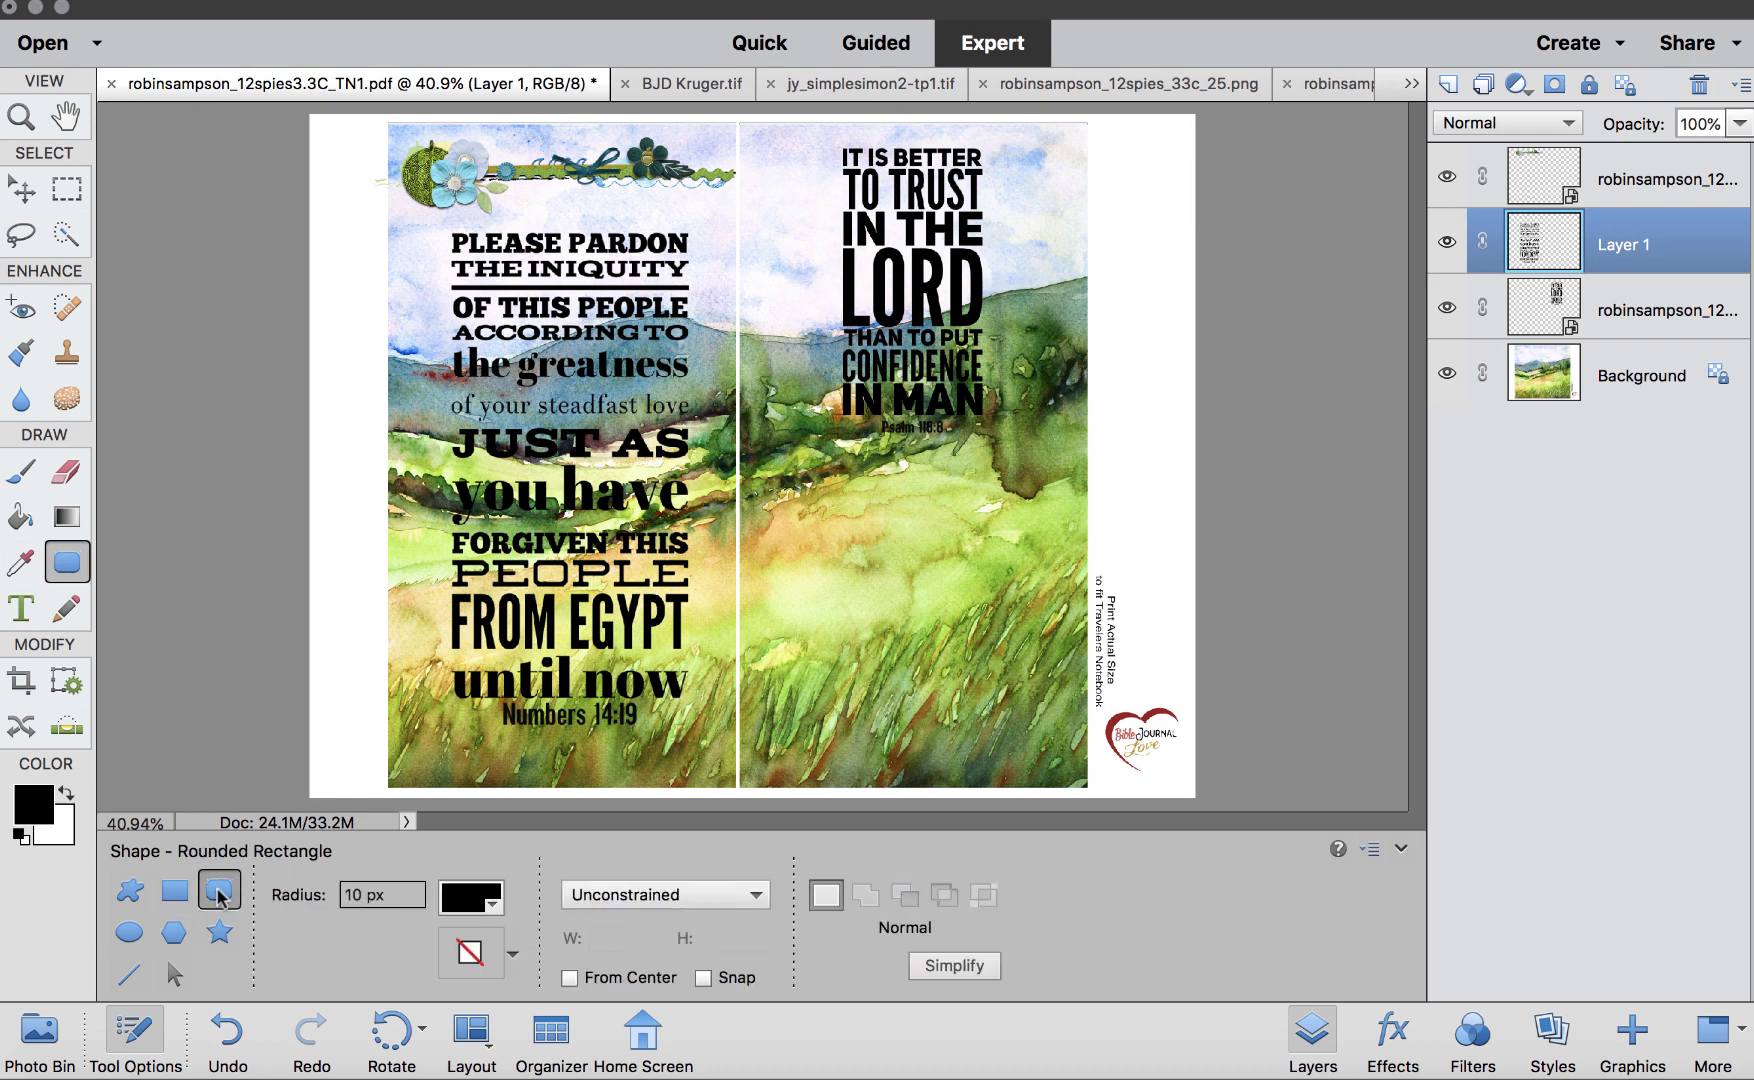
{"action": "left_click", "coordinate": [66, 792]}
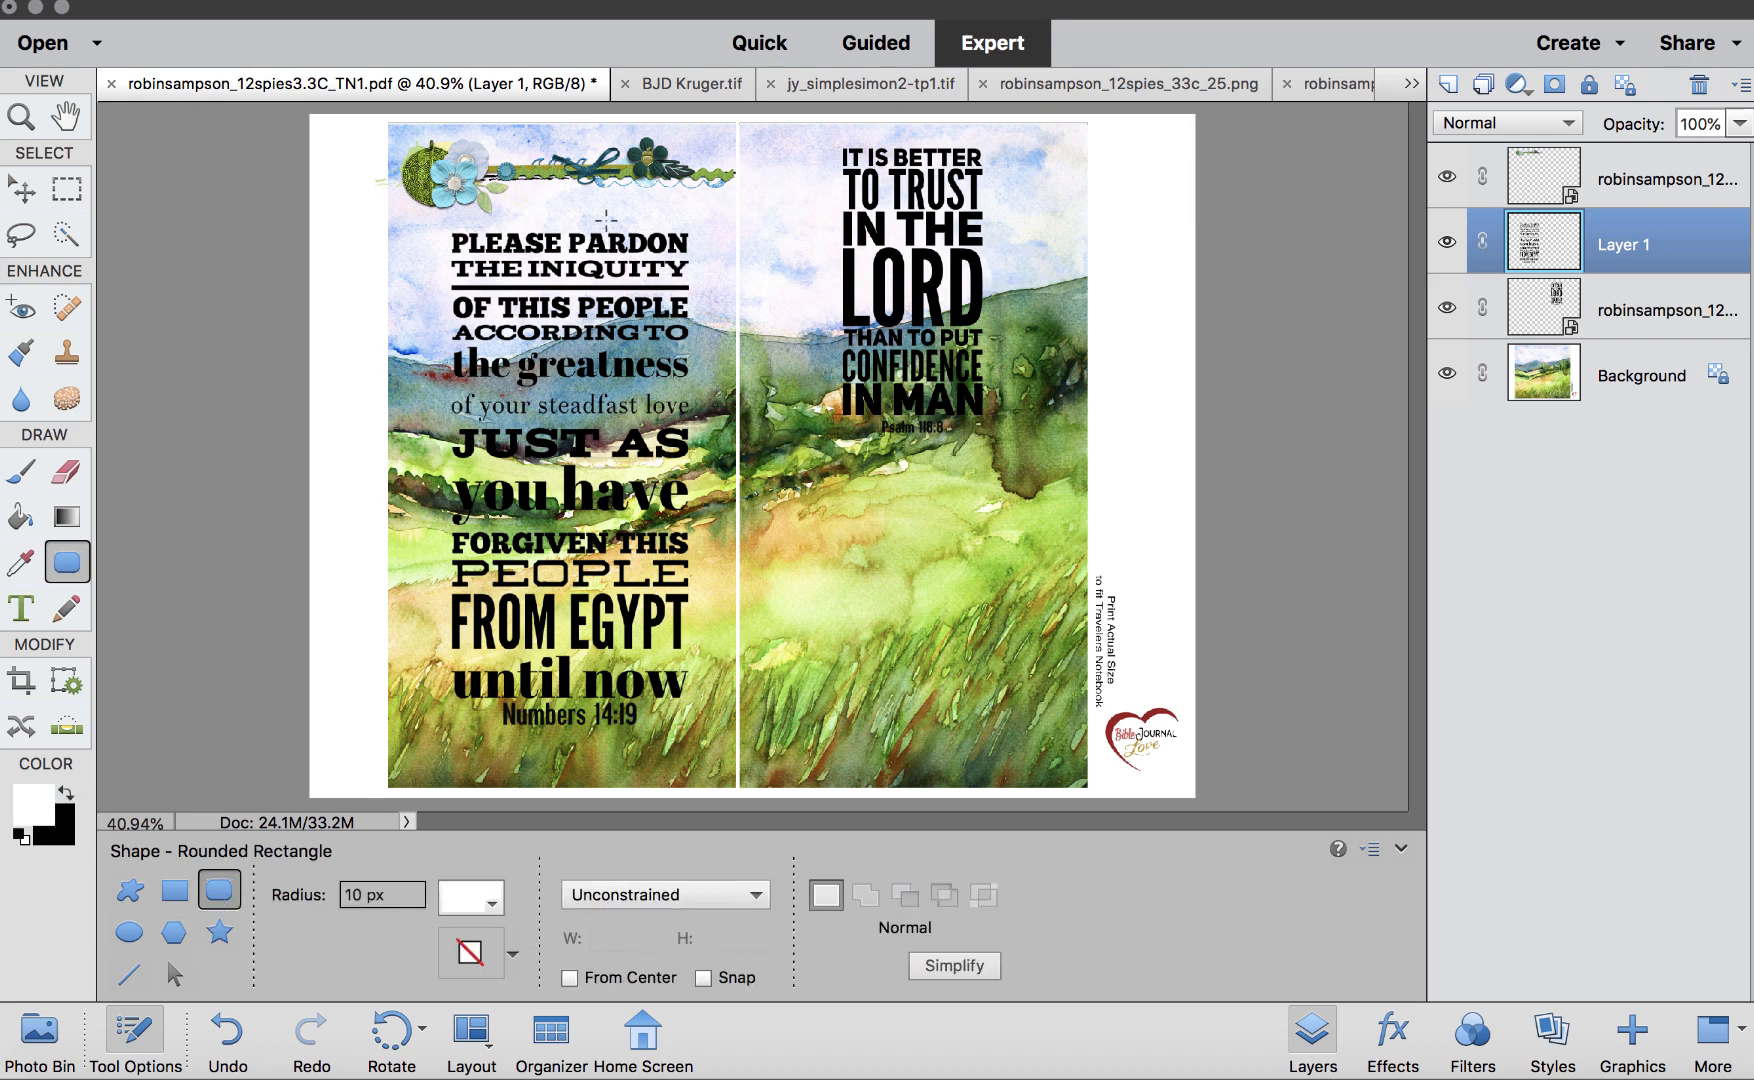
{"action": "left_click_drag", "start_coordinate": [449, 218], "coordinate": [710, 741]}
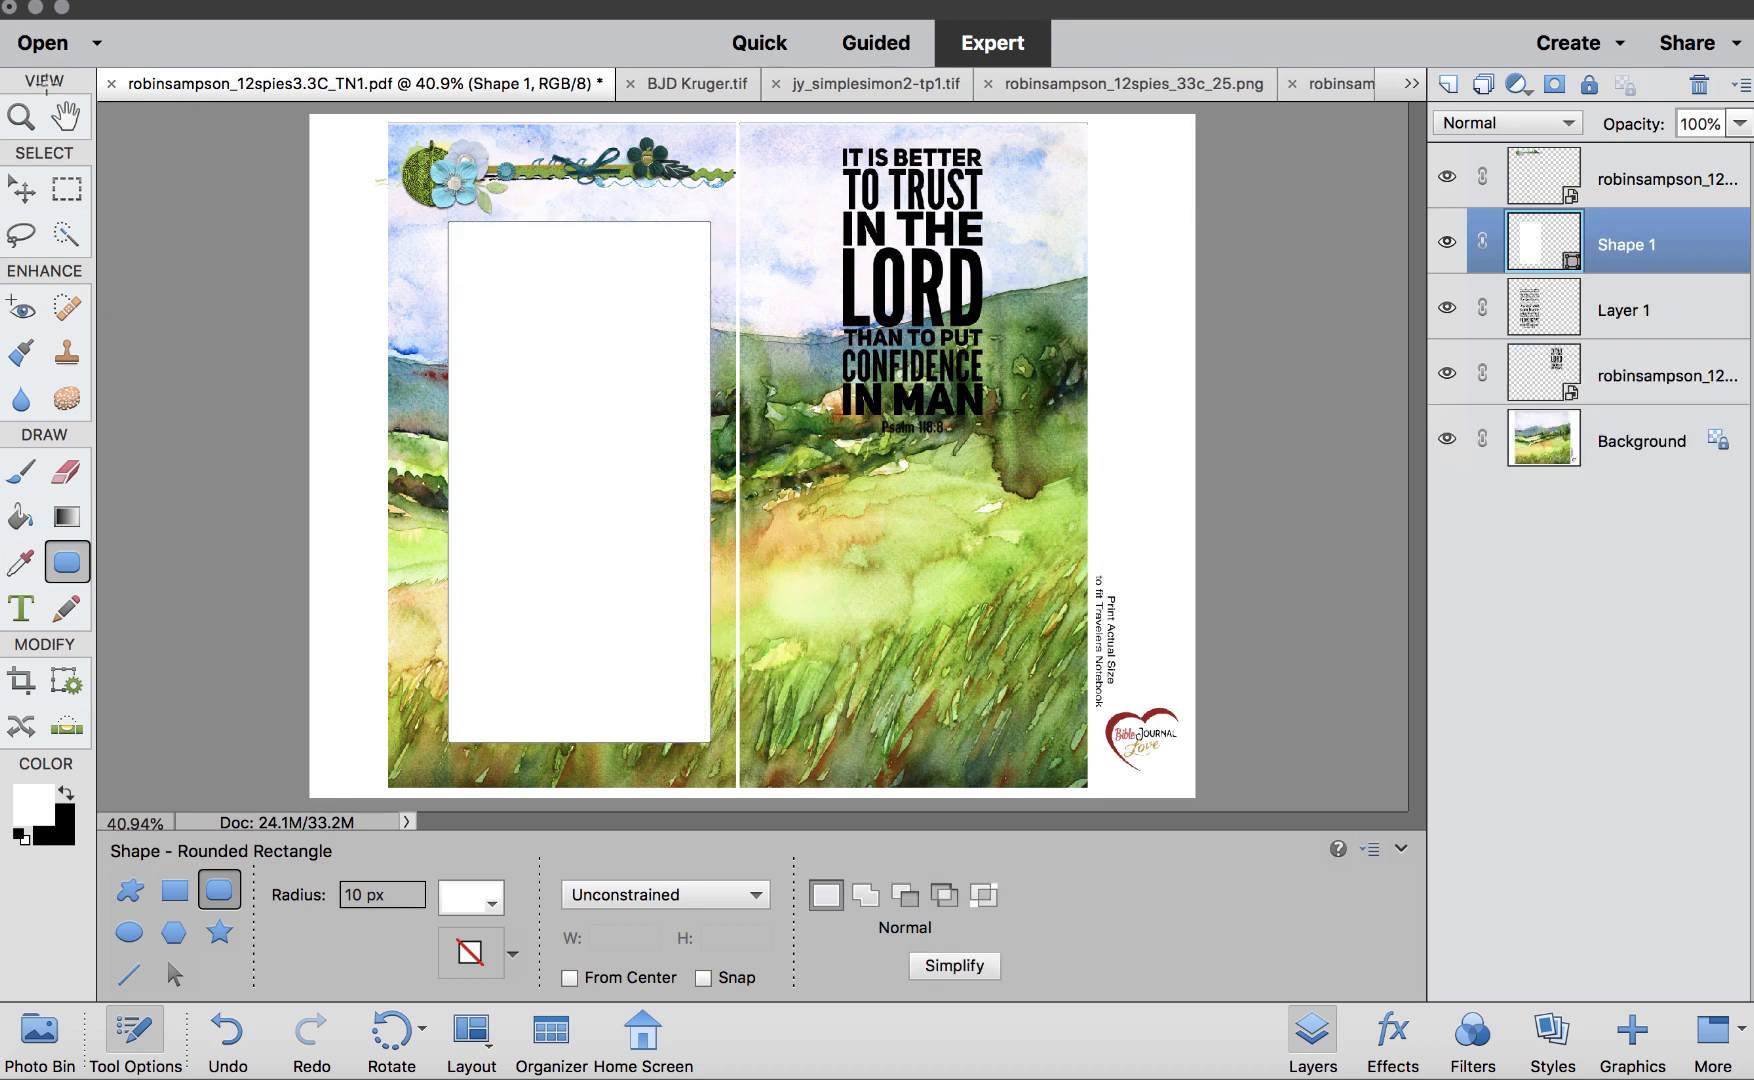
{"action": "left_click", "coordinate": [22, 188]}
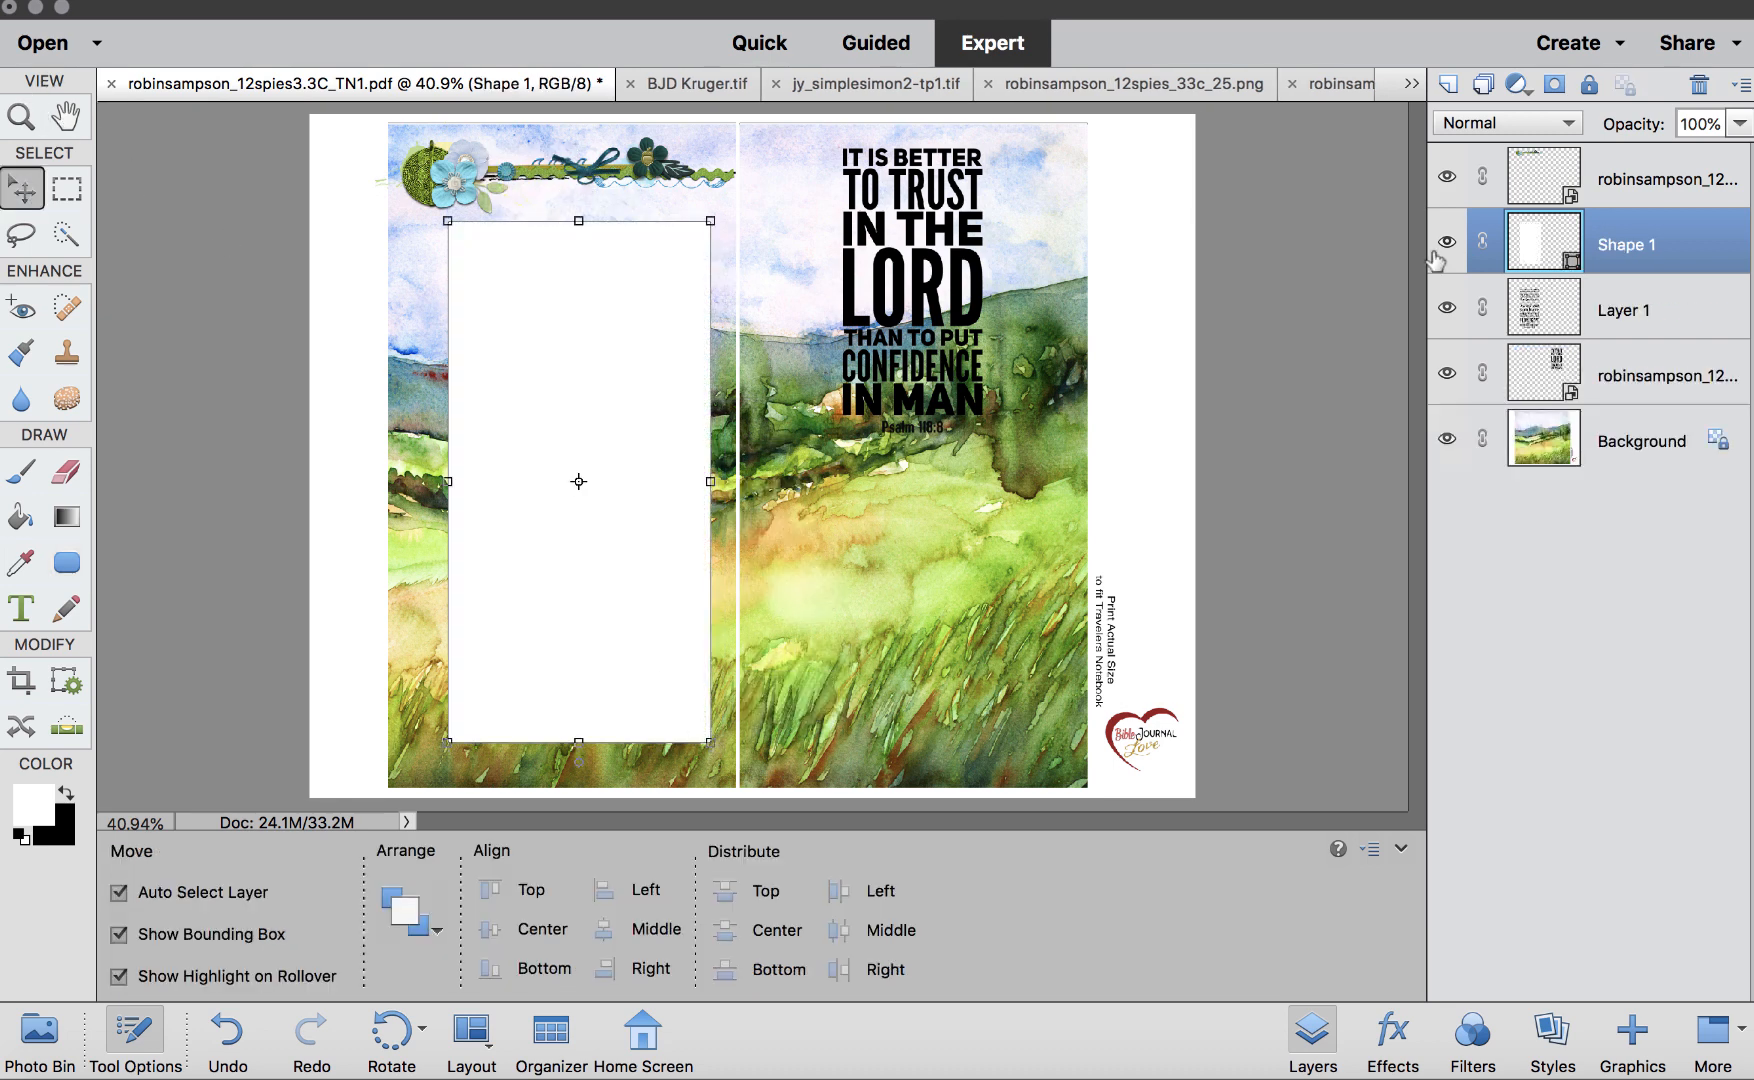
{"action": "left_click_drag", "start_coordinate": [1678, 241], "coordinate": [1669, 350]}
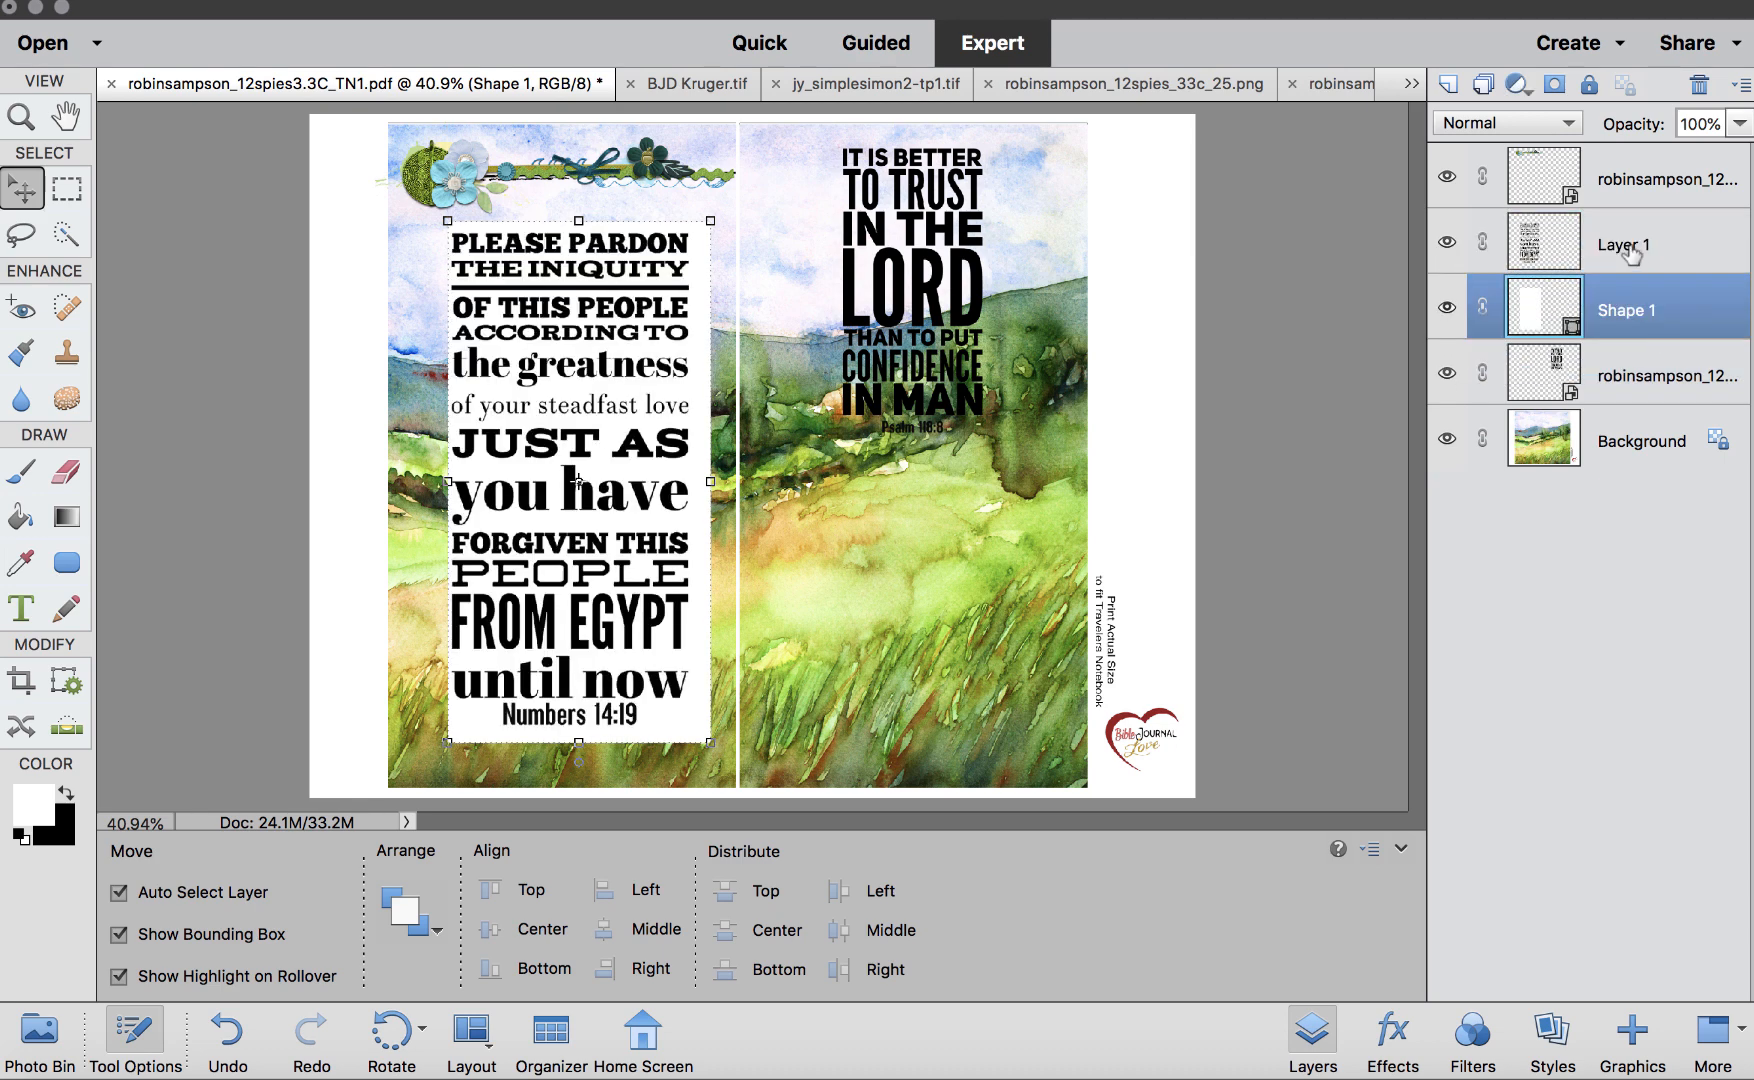
Centre the Numbers 14:19 verse on its white rectangle and set the rectangle's opacity to 75%
{"action": "left_click", "coordinate": [1630, 245]}
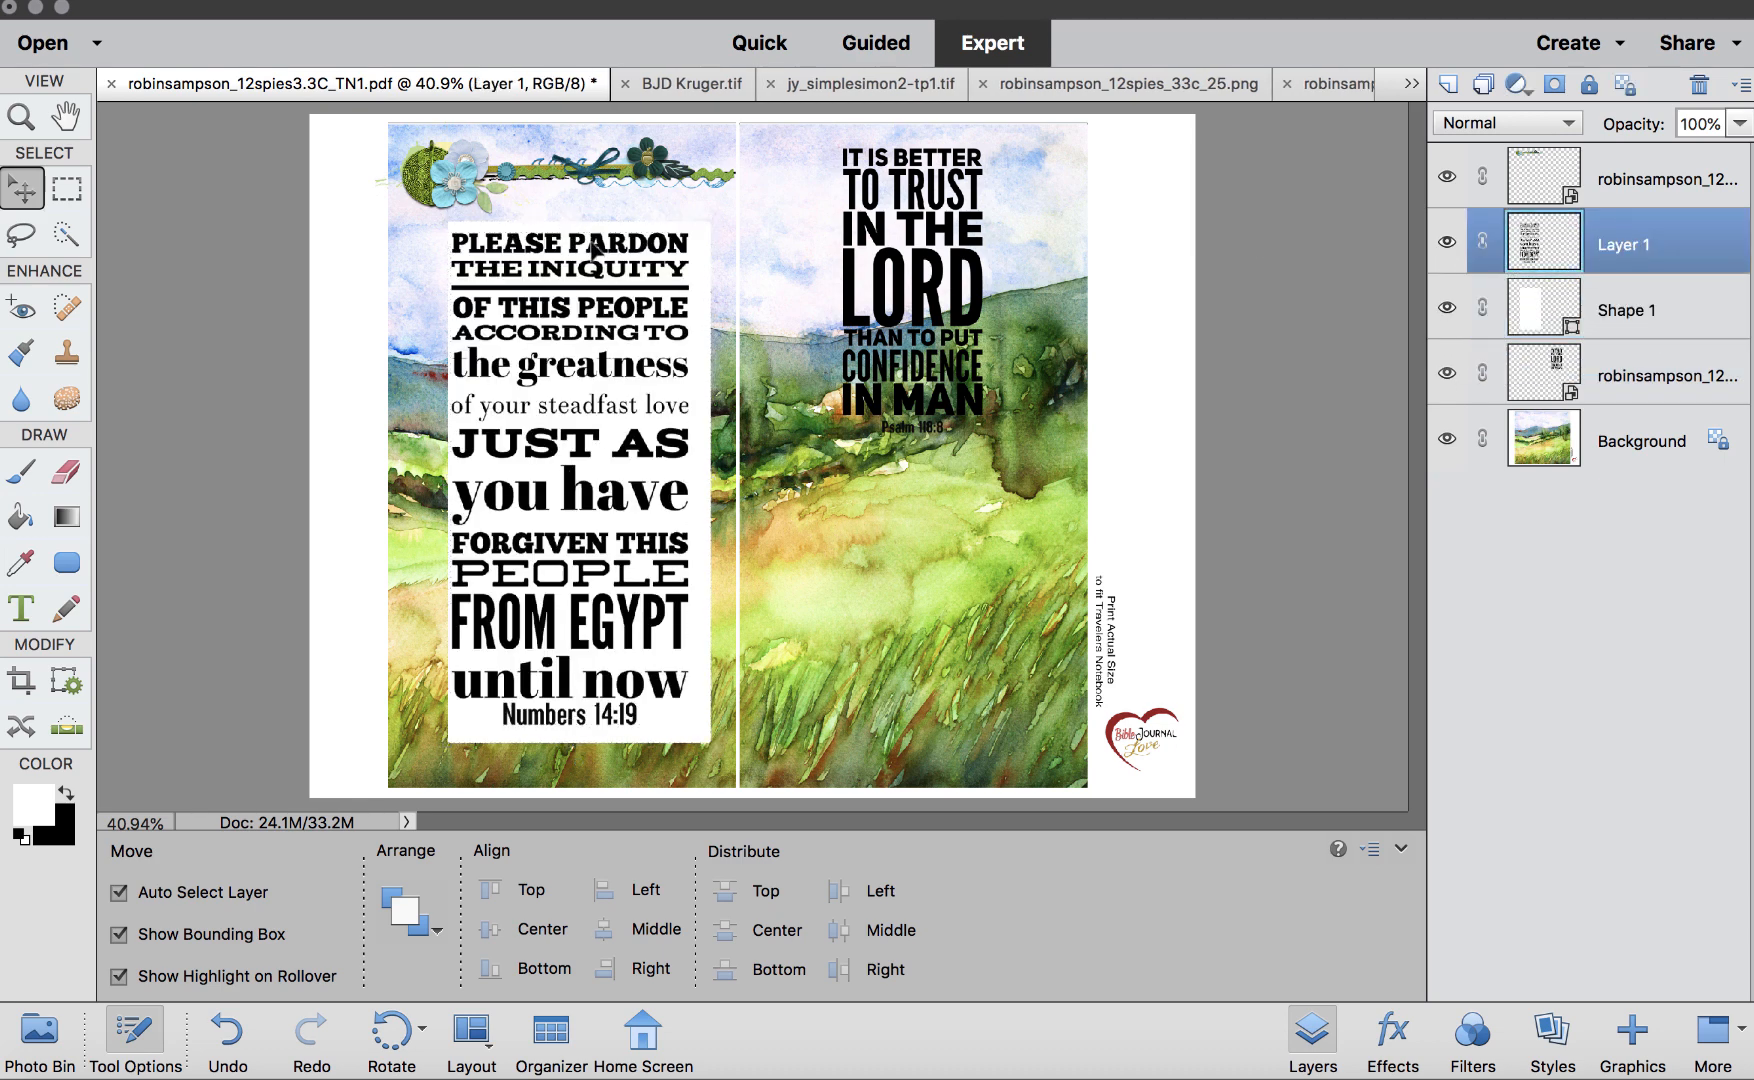
{"action": "left_click_drag", "start_coordinate": [595, 244], "coordinate": [600, 245]}
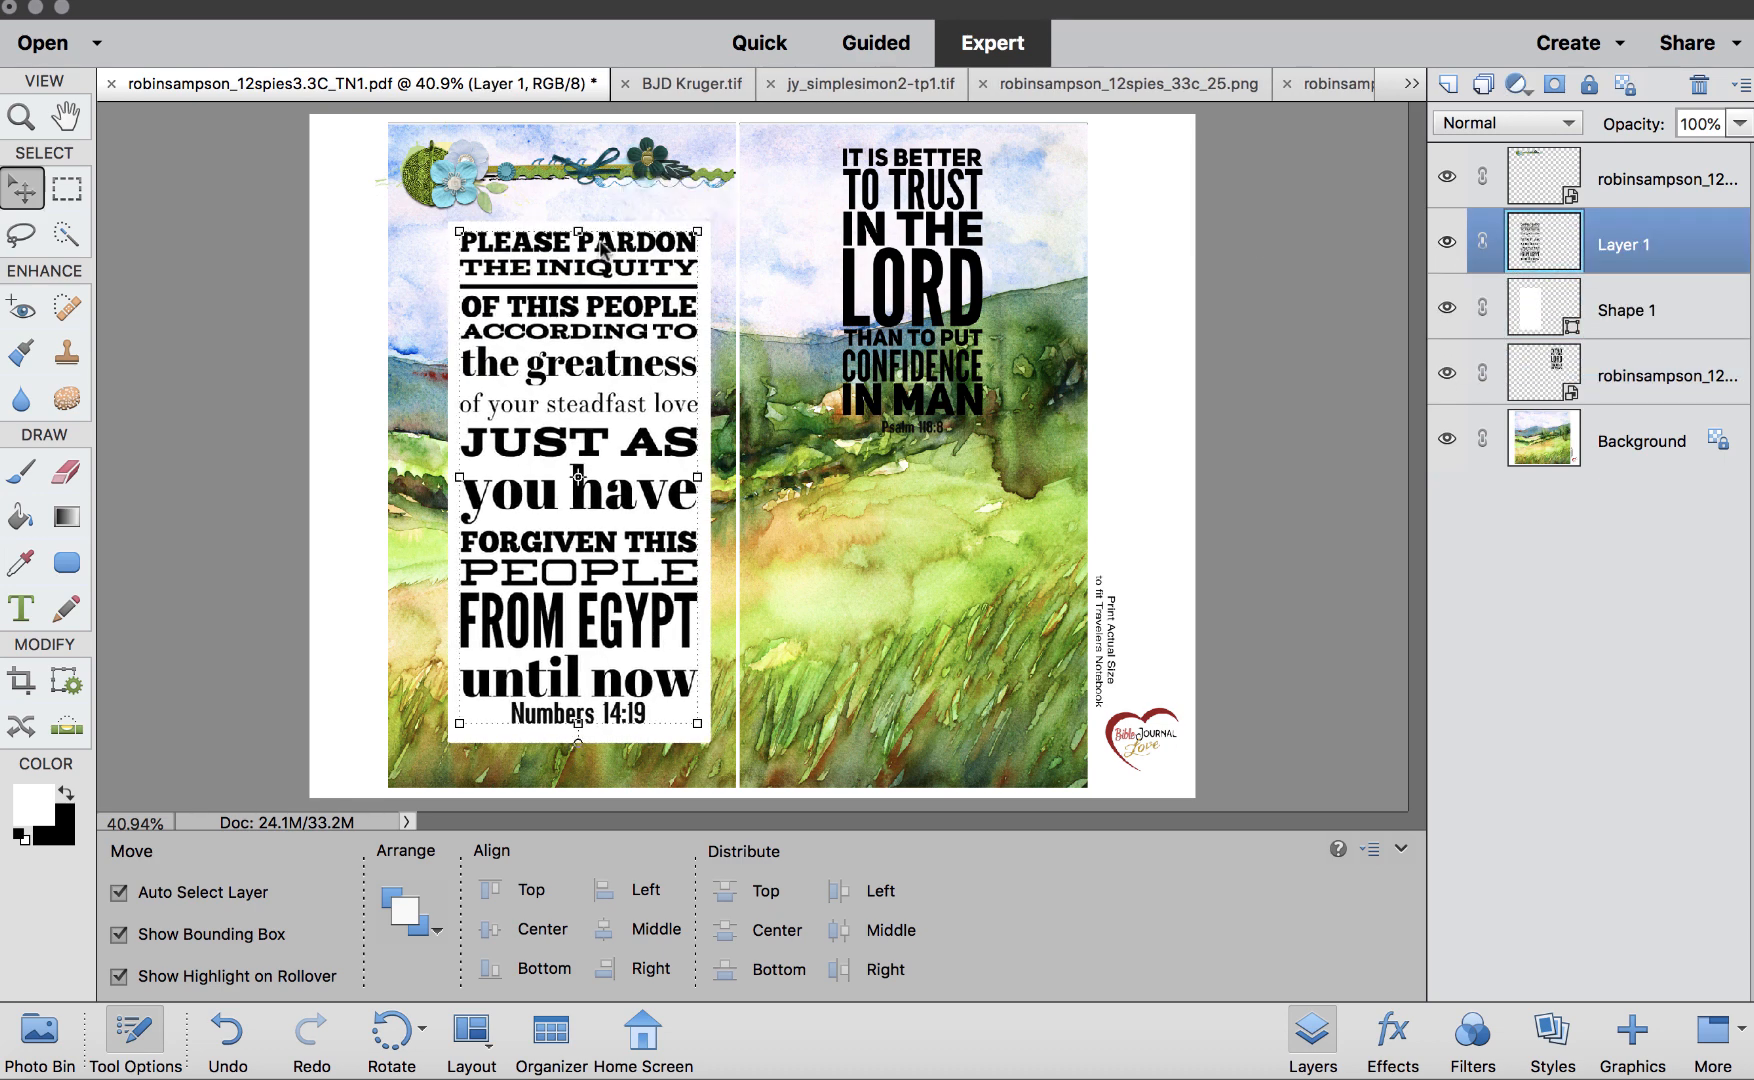
{"action": "left_click", "coordinate": [1648, 292]}
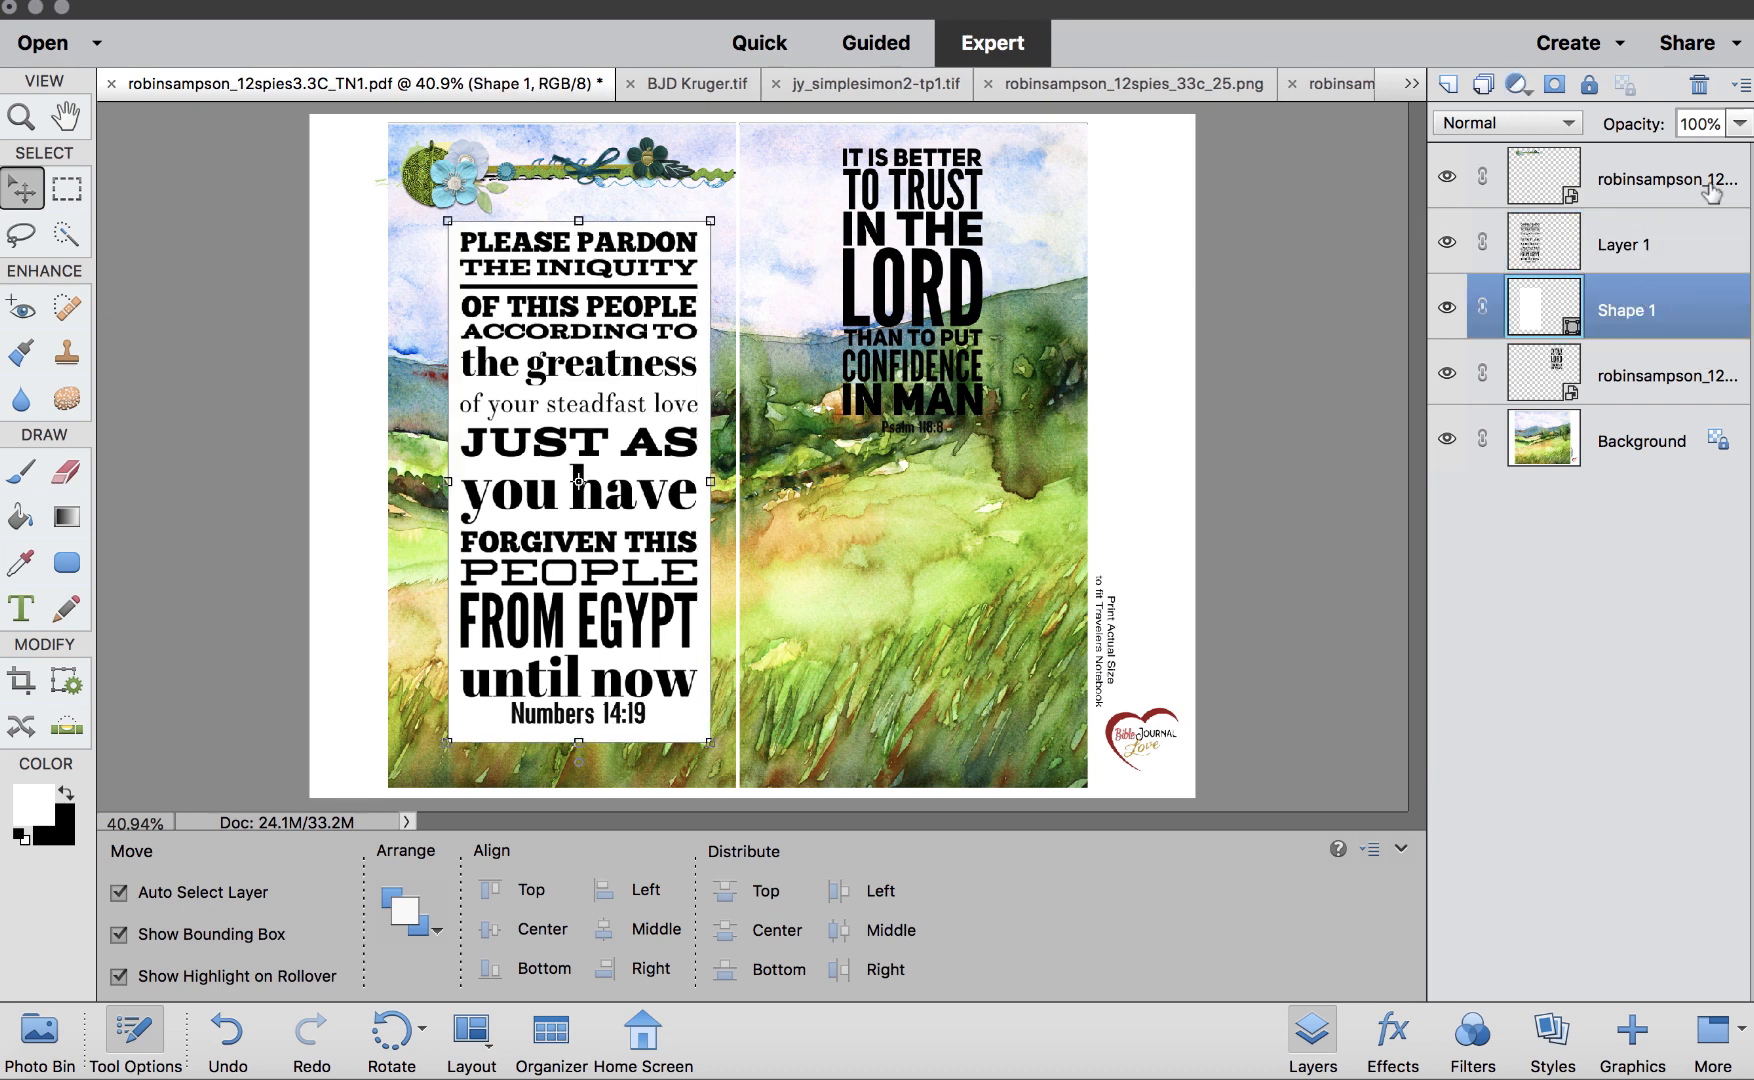
{"action": "left_click", "coordinate": [1740, 123]}
{"action": "left_click", "coordinate": [1714, 155]}
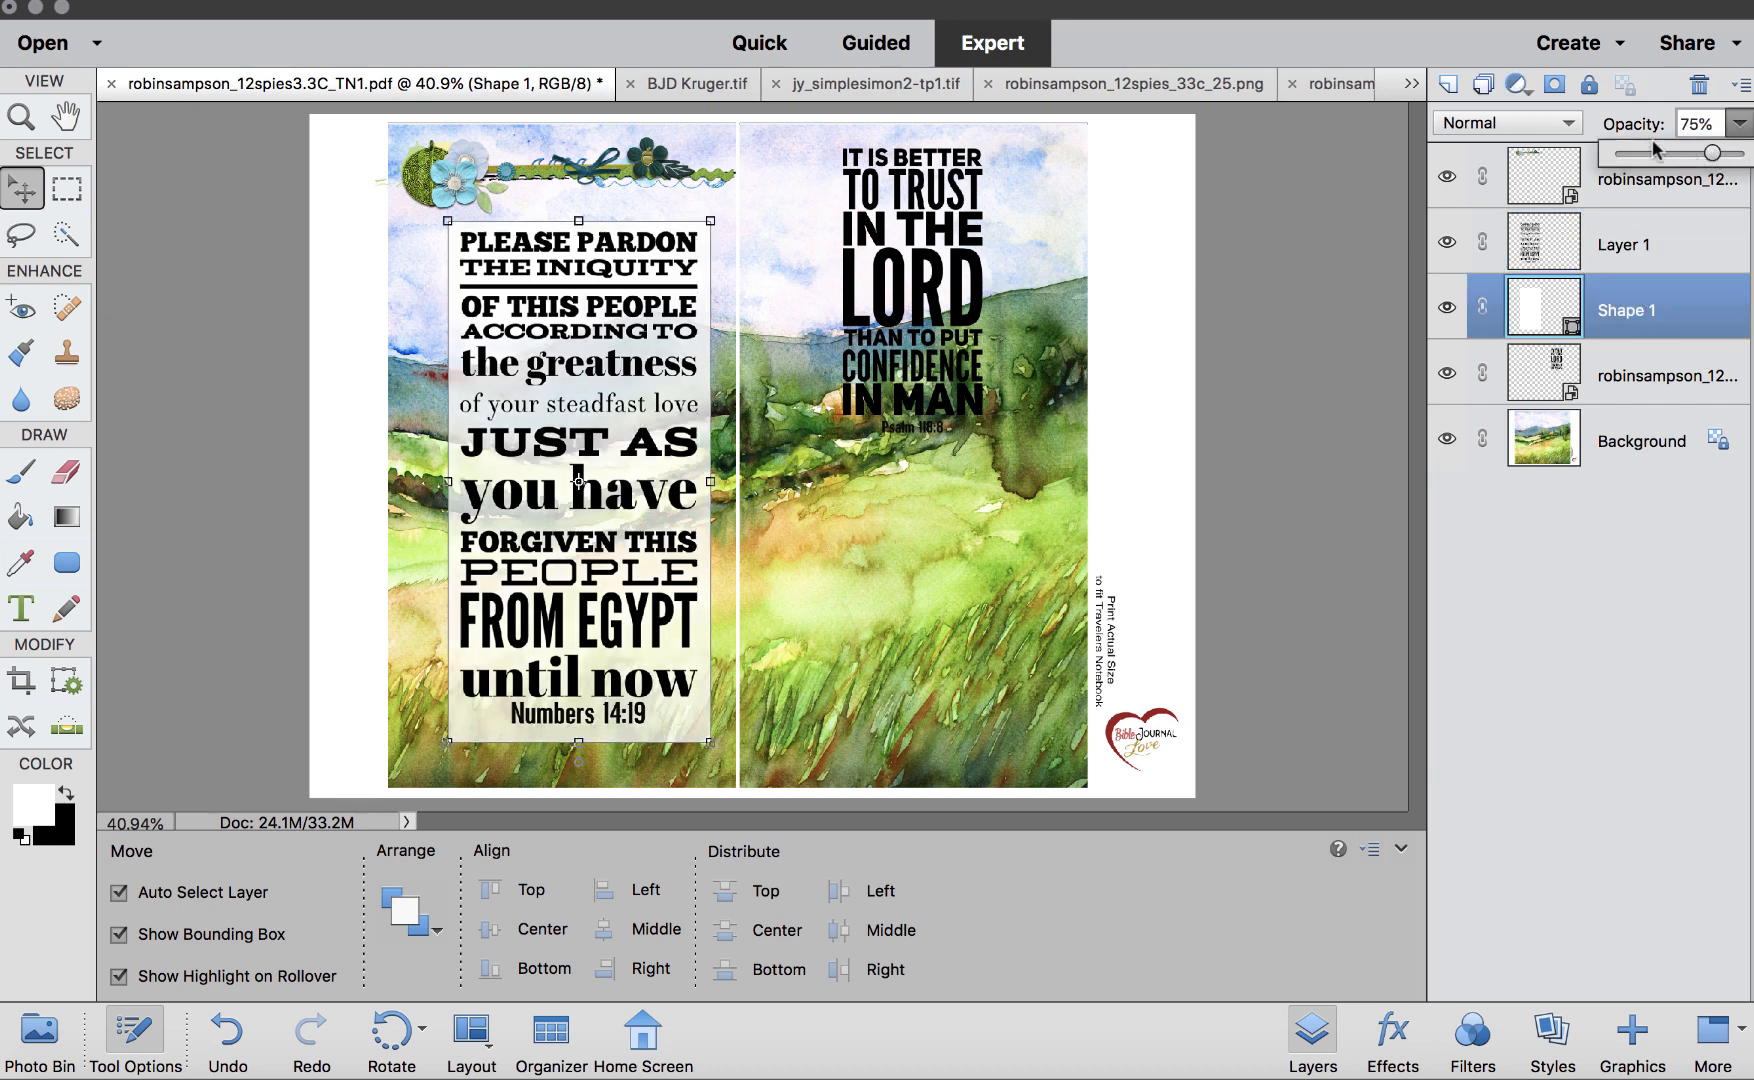
Move the Psalm 118:8 verse down to the middle of the right page
{"action": "left_click", "coordinate": [957, 263]}
{"action": "left_click_drag", "start_coordinate": [957, 265], "coordinate": [953, 430]}
Try white rounded rectangles with 10 px and 0 px corner radii over the Psalm 118:8 verse, deleting each one
{"action": "left_click", "coordinate": [67, 561]}
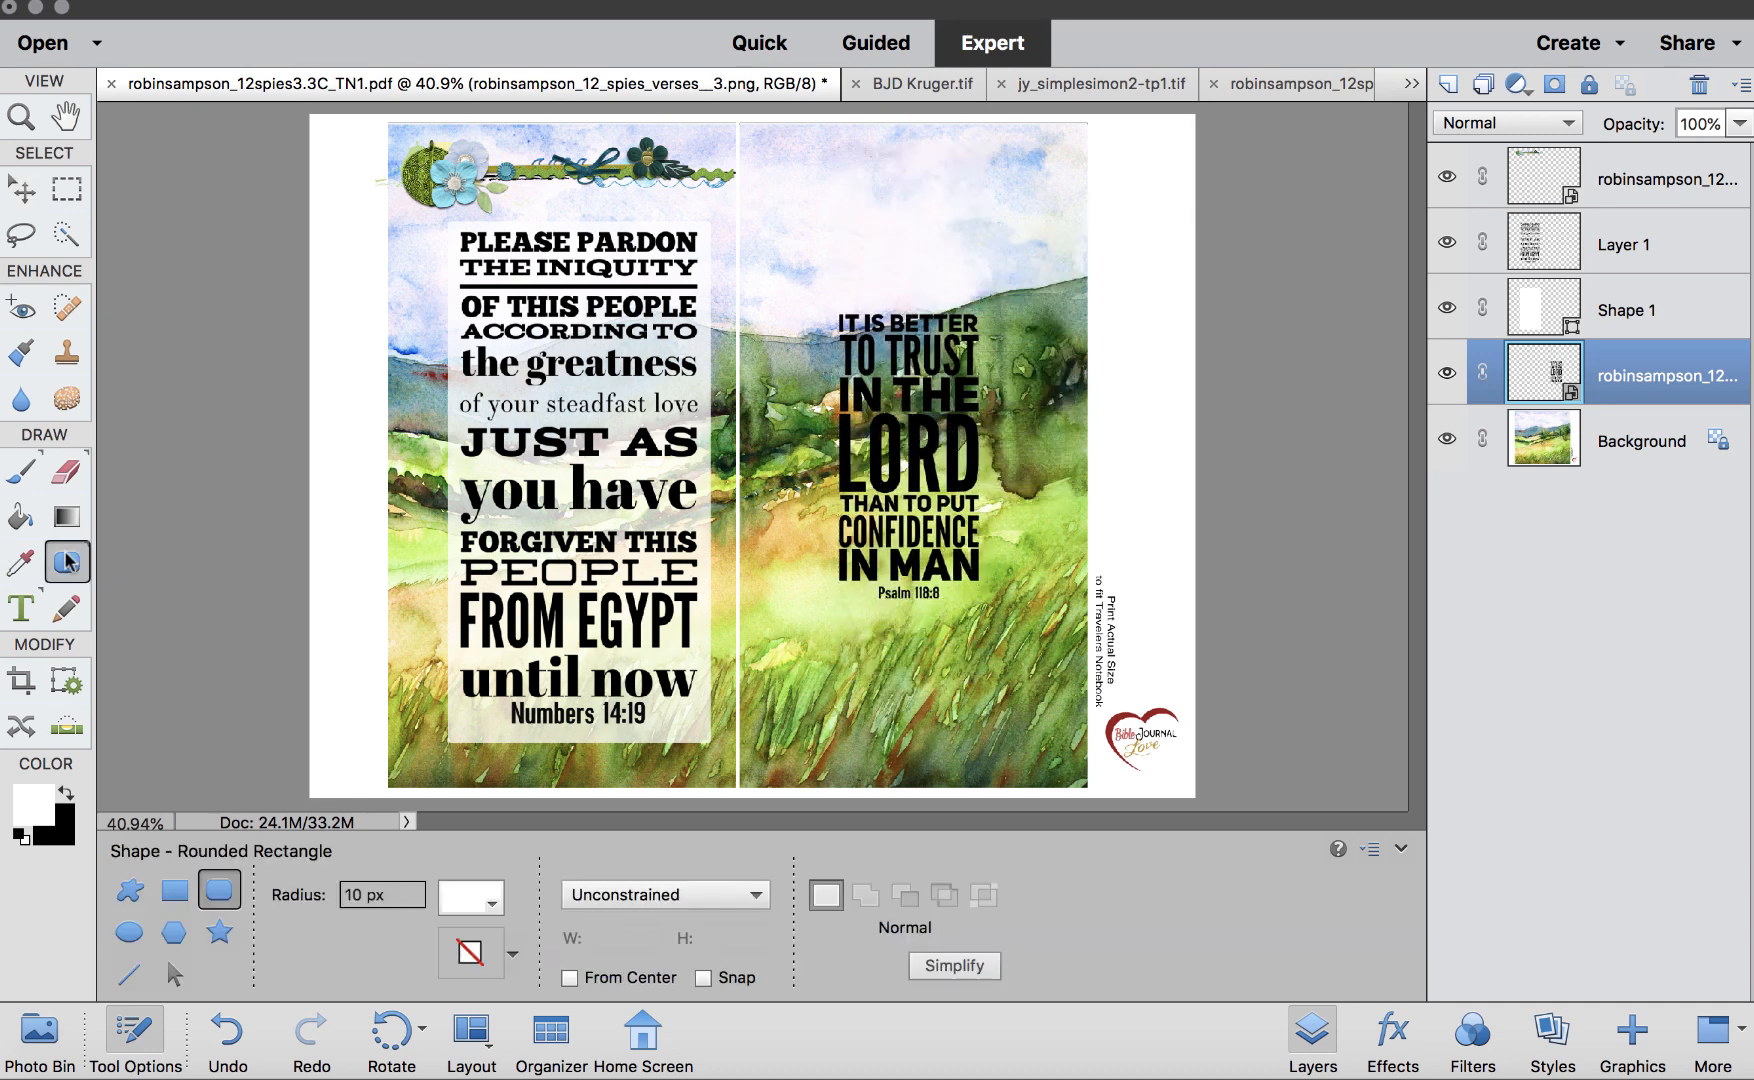
{"action": "left_click_drag", "start_coordinate": [818, 294], "coordinate": [996, 622]}
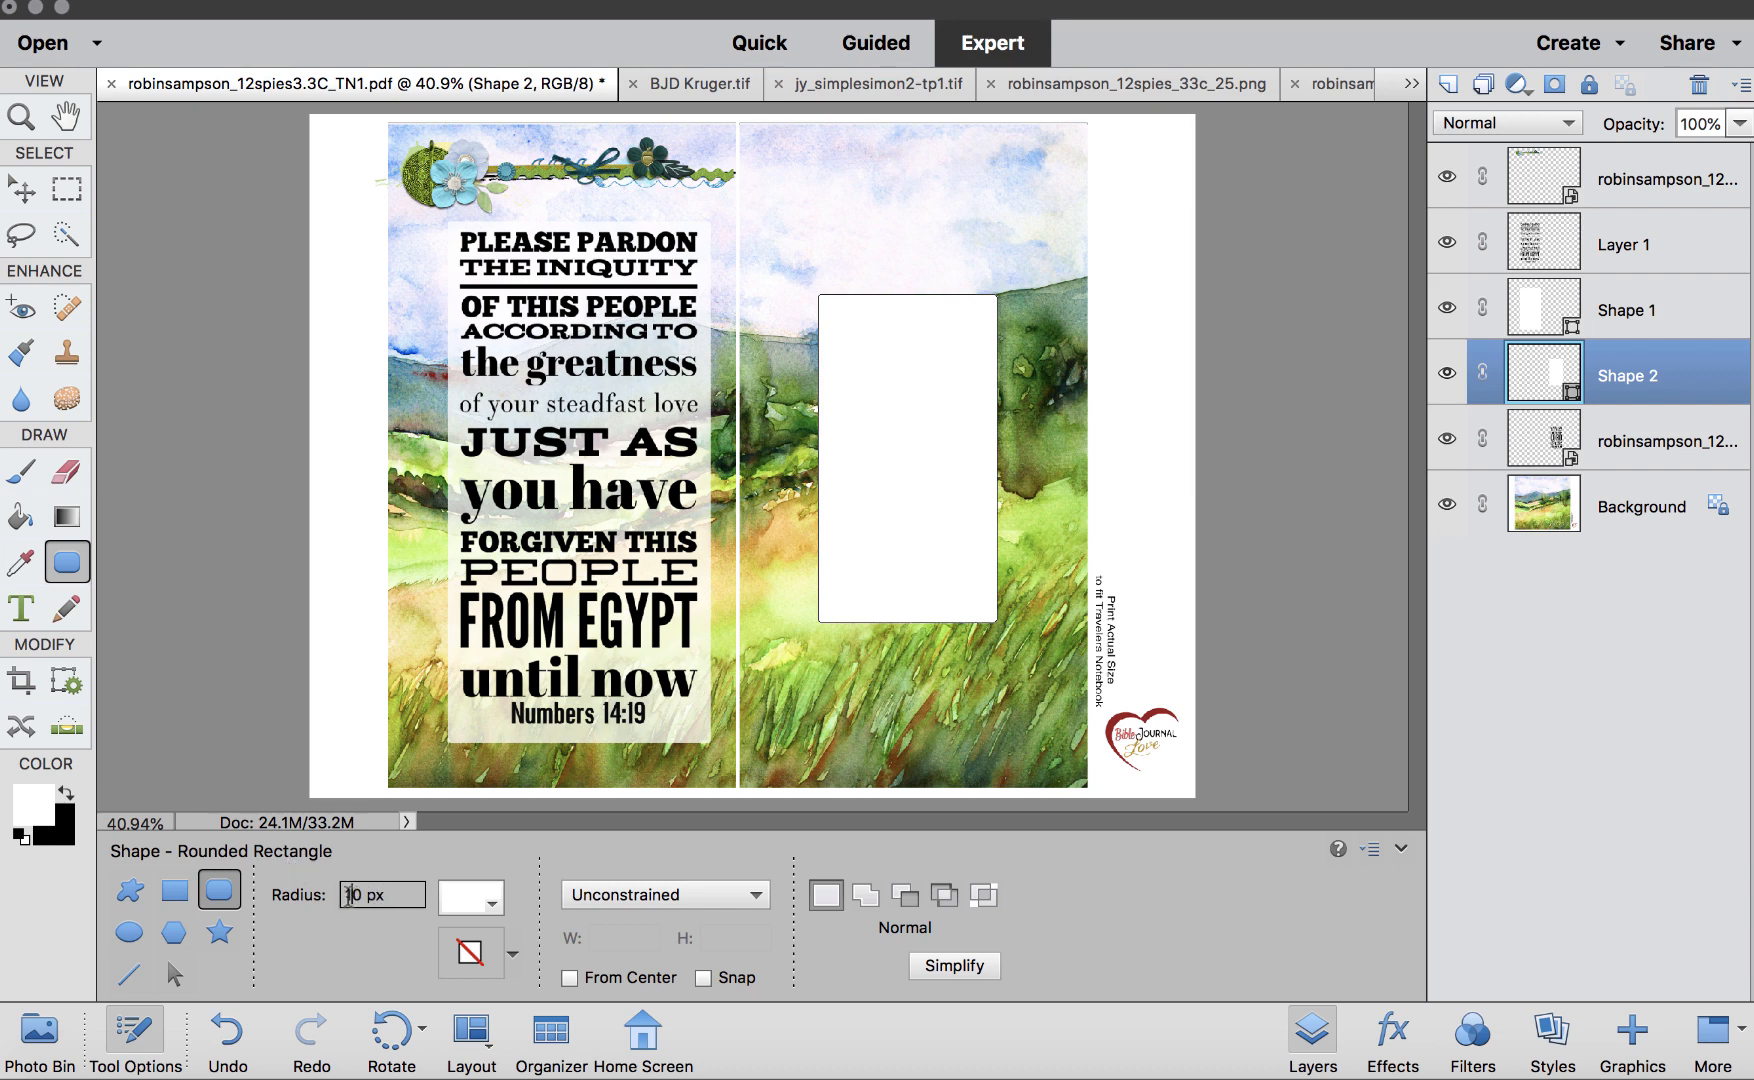
{"action": "type", "text": "8"}
{"action": "key", "text": "BackSpace"}
{"action": "left_click", "coordinate": [1692, 84]}
{"action": "left_click_drag", "start_coordinate": [822, 284], "coordinate": [1010, 617]}
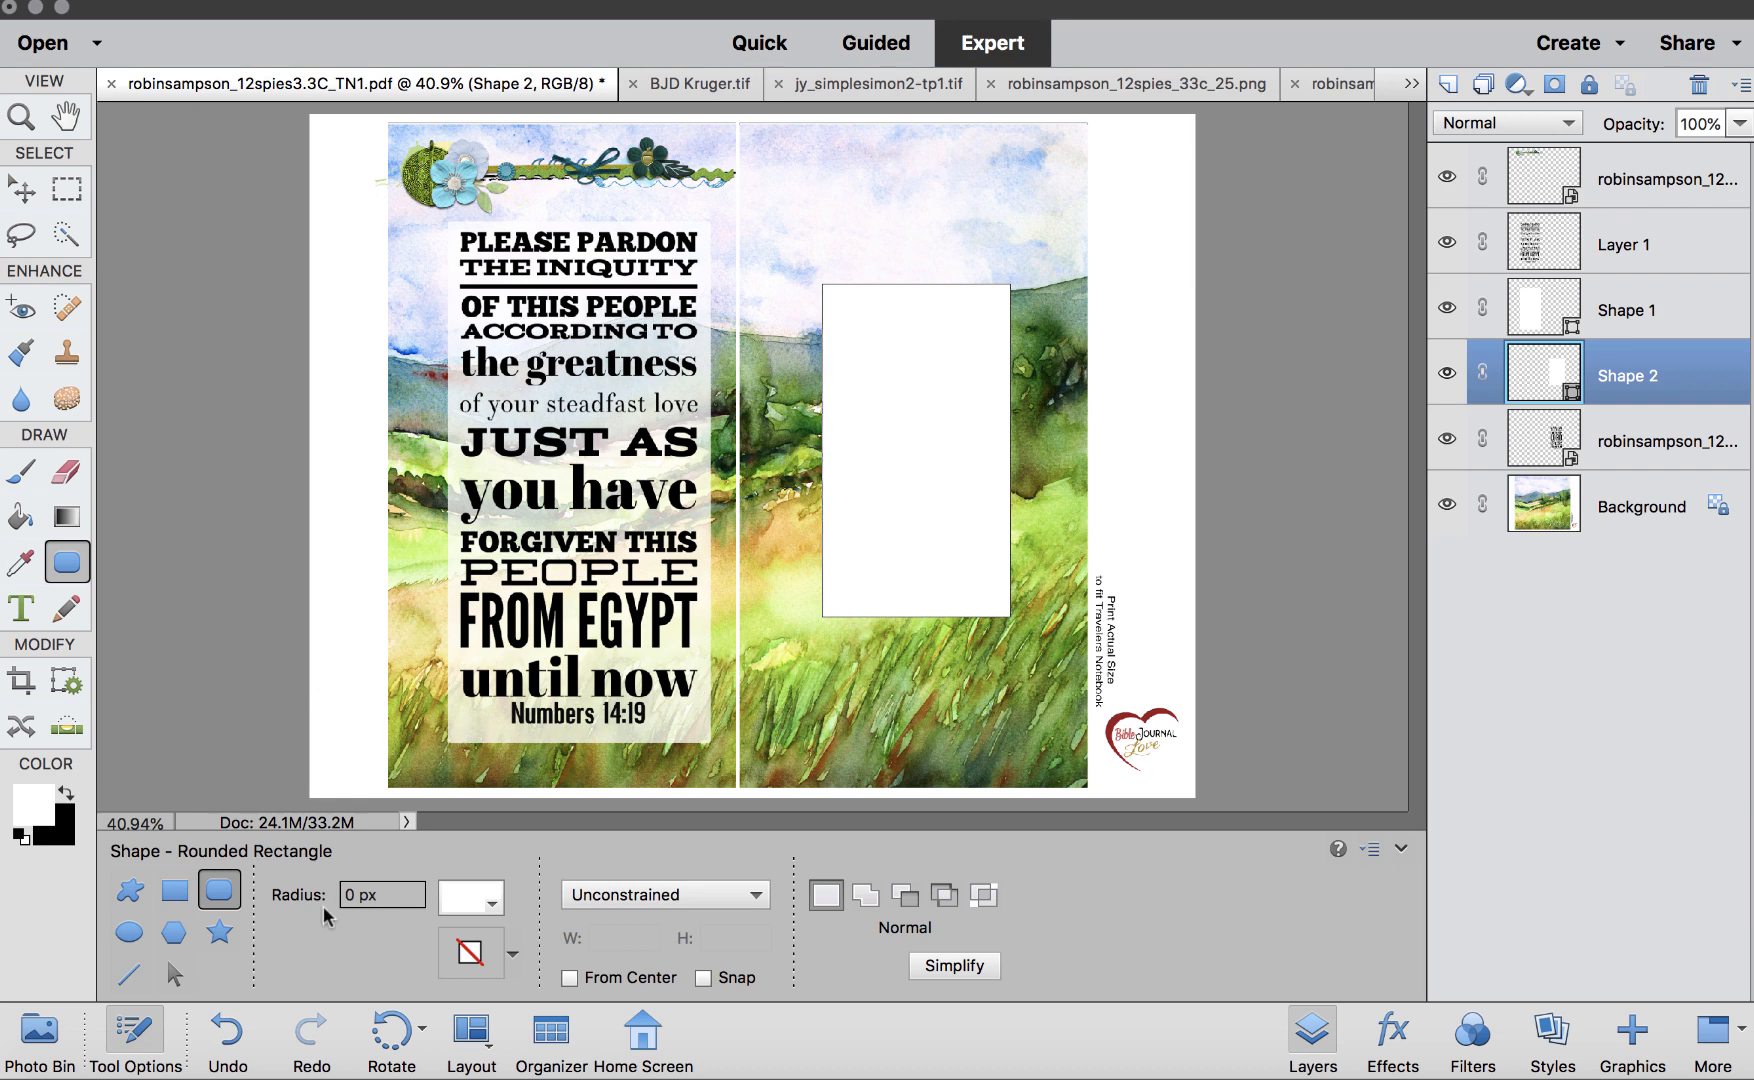
{"action": "left_click", "coordinate": [1719, 90]}
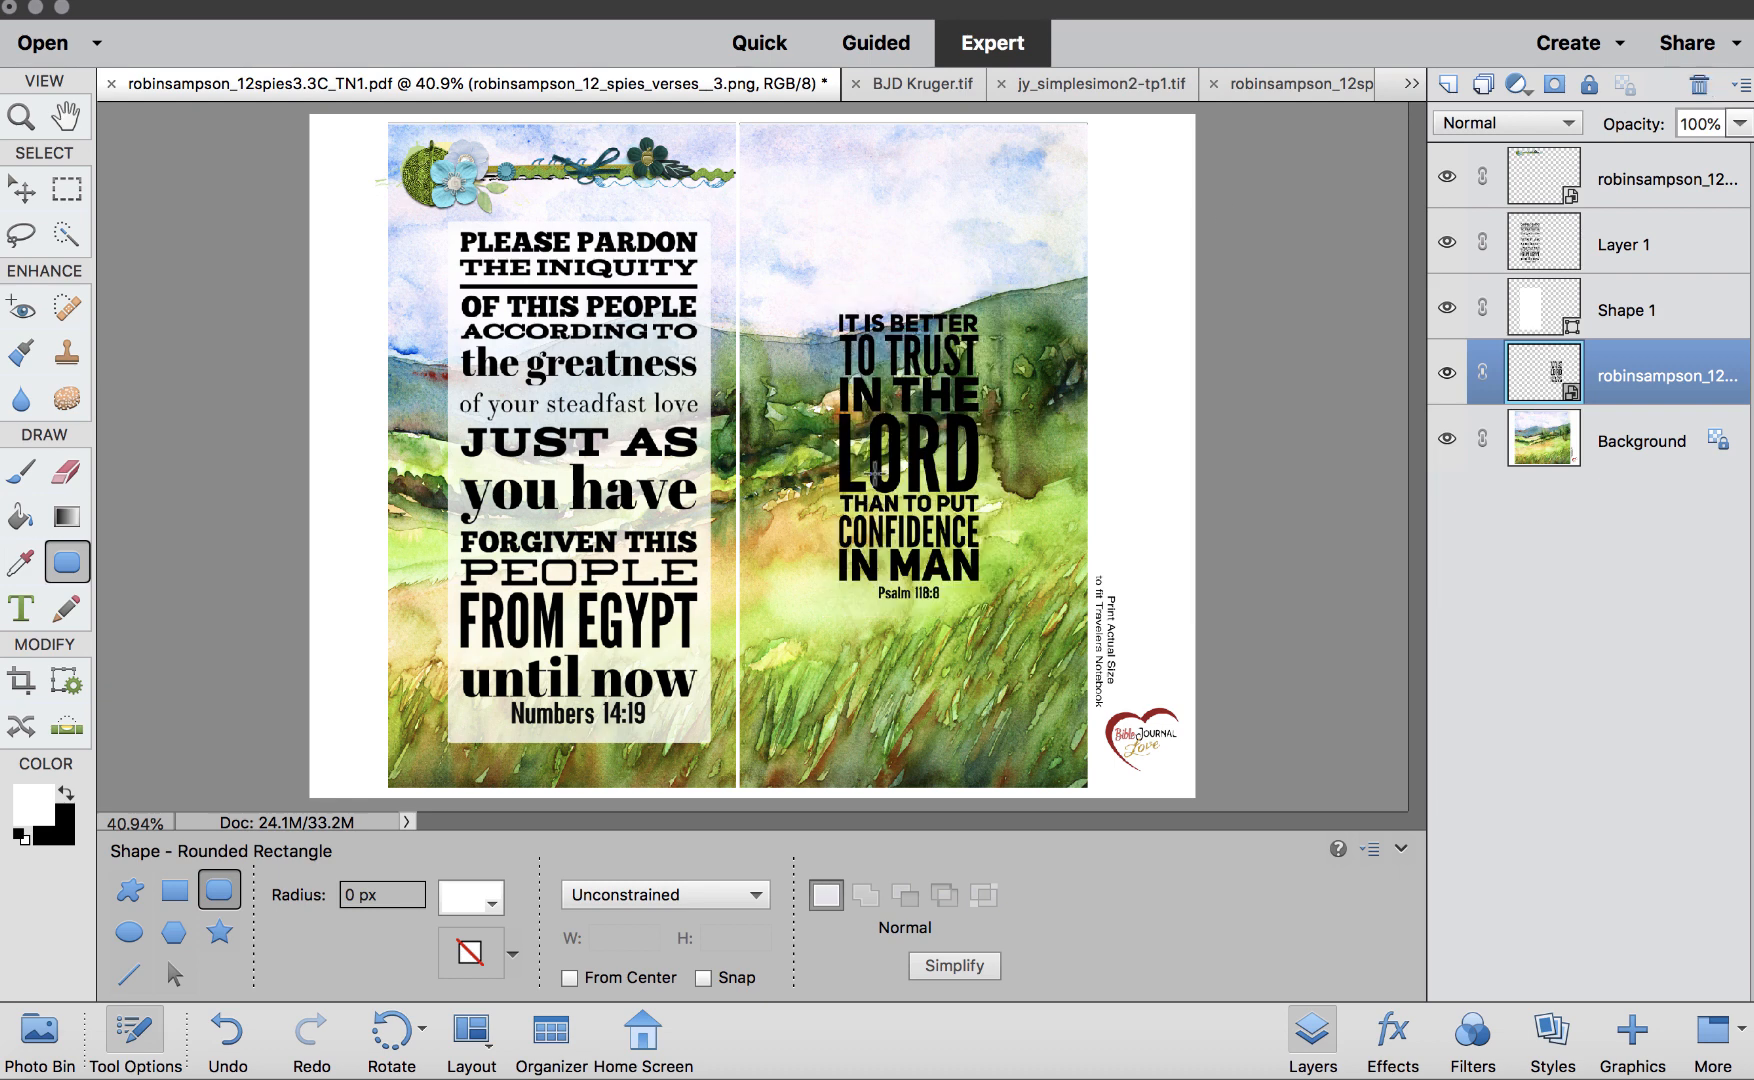
Draw a white rounded rectangle with a 60 px corner radius over the Psalm 118:8 verse
{"action": "double_click", "coordinate": [347, 894]}
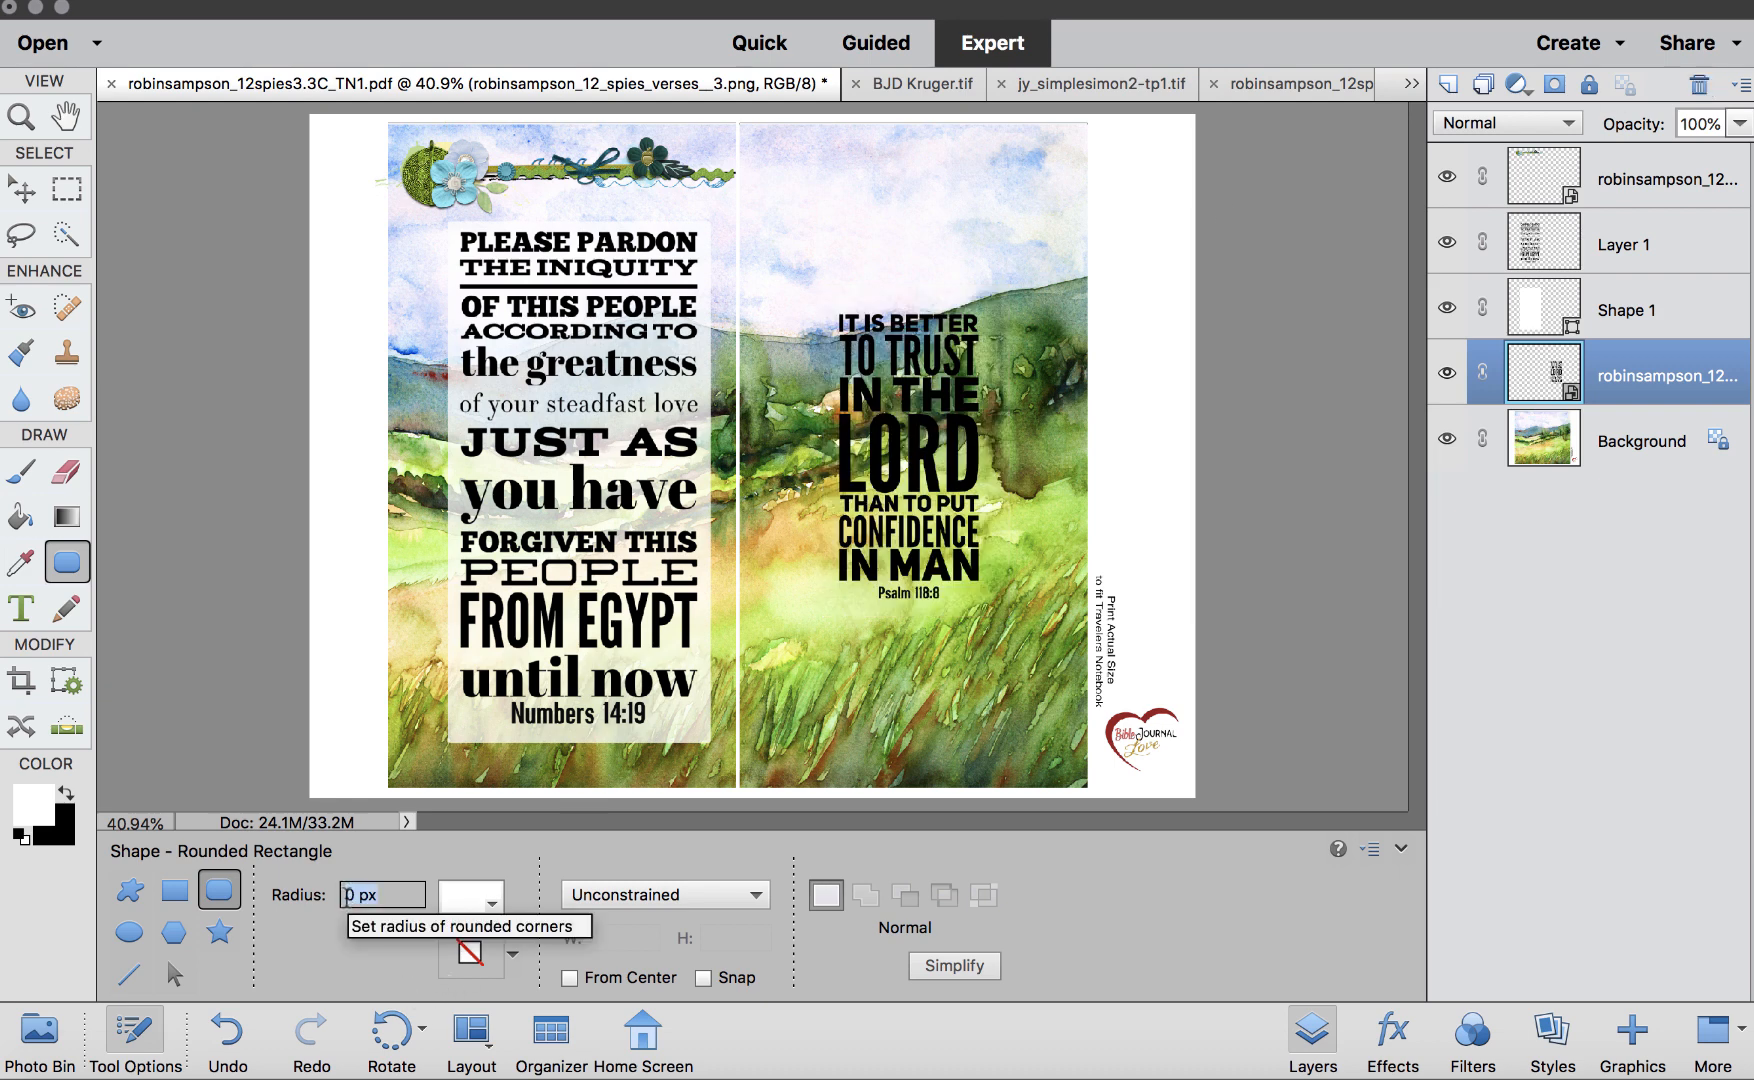
{"action": "left_click", "coordinate": [345, 894]}
{"action": "type", "text": "6"}
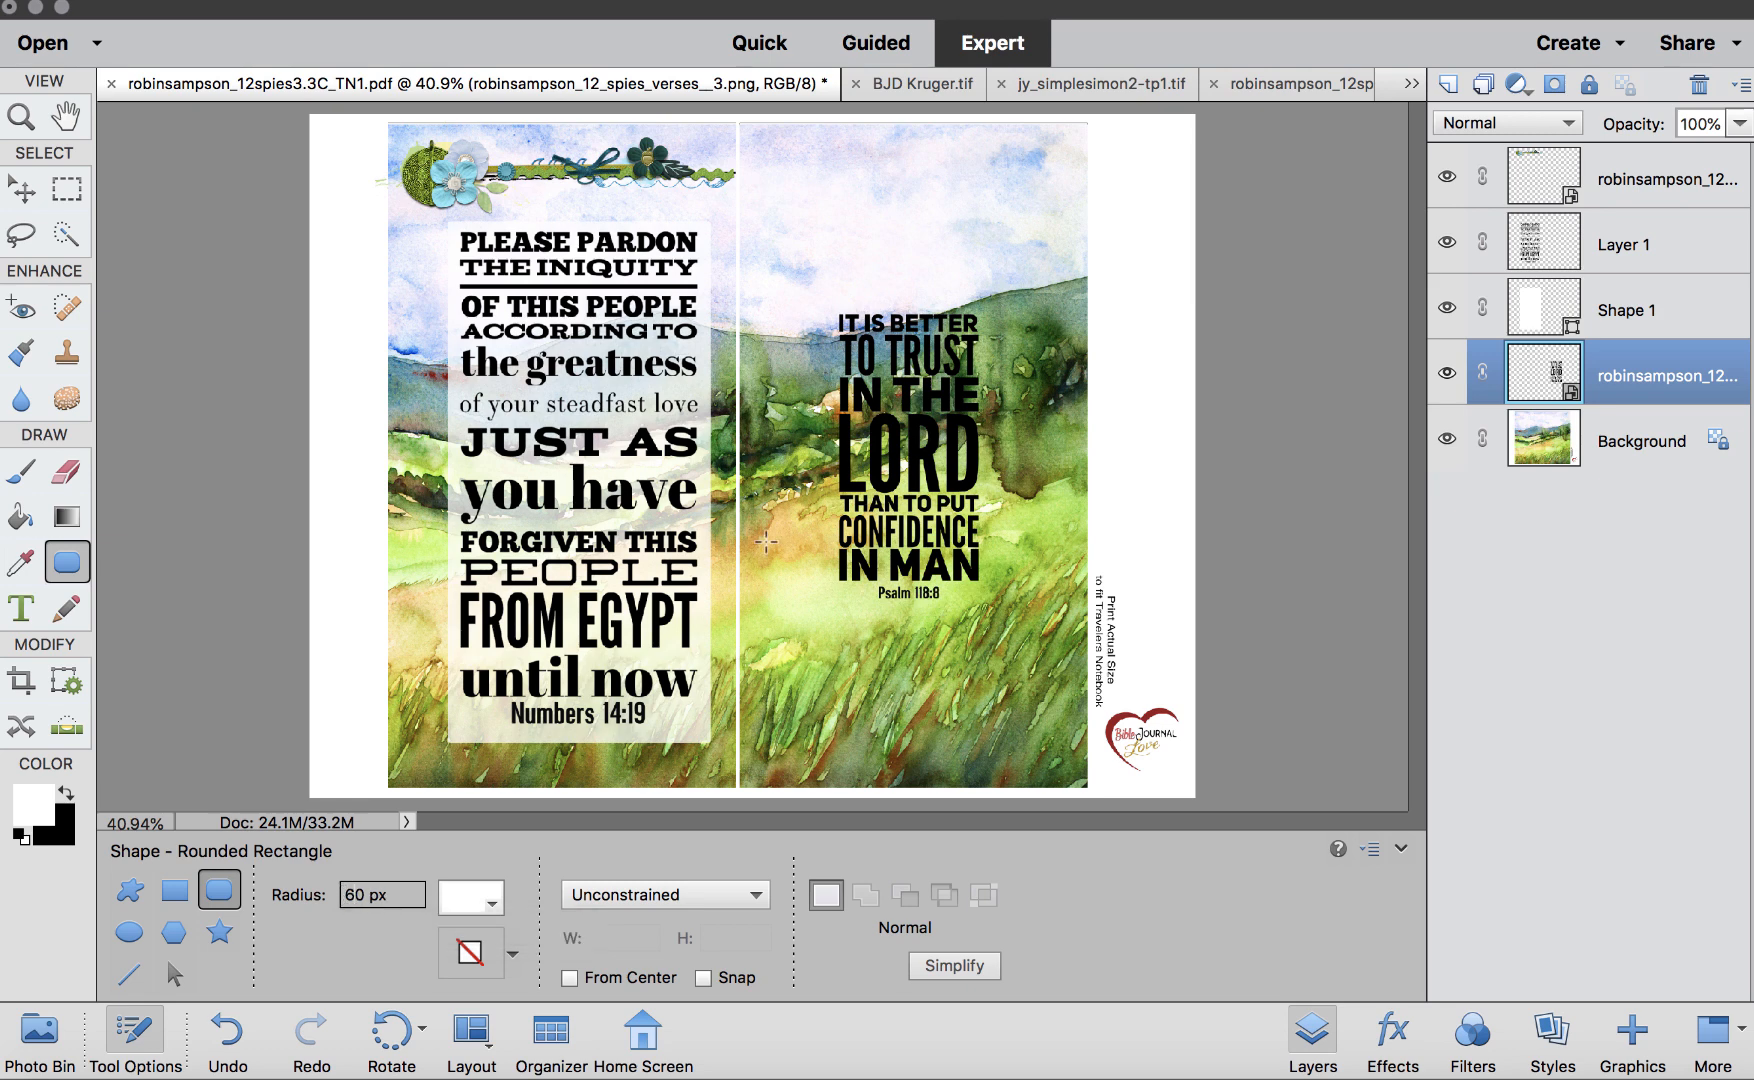
{"action": "left_click_drag", "start_coordinate": [818, 298], "coordinate": [1000, 614]}
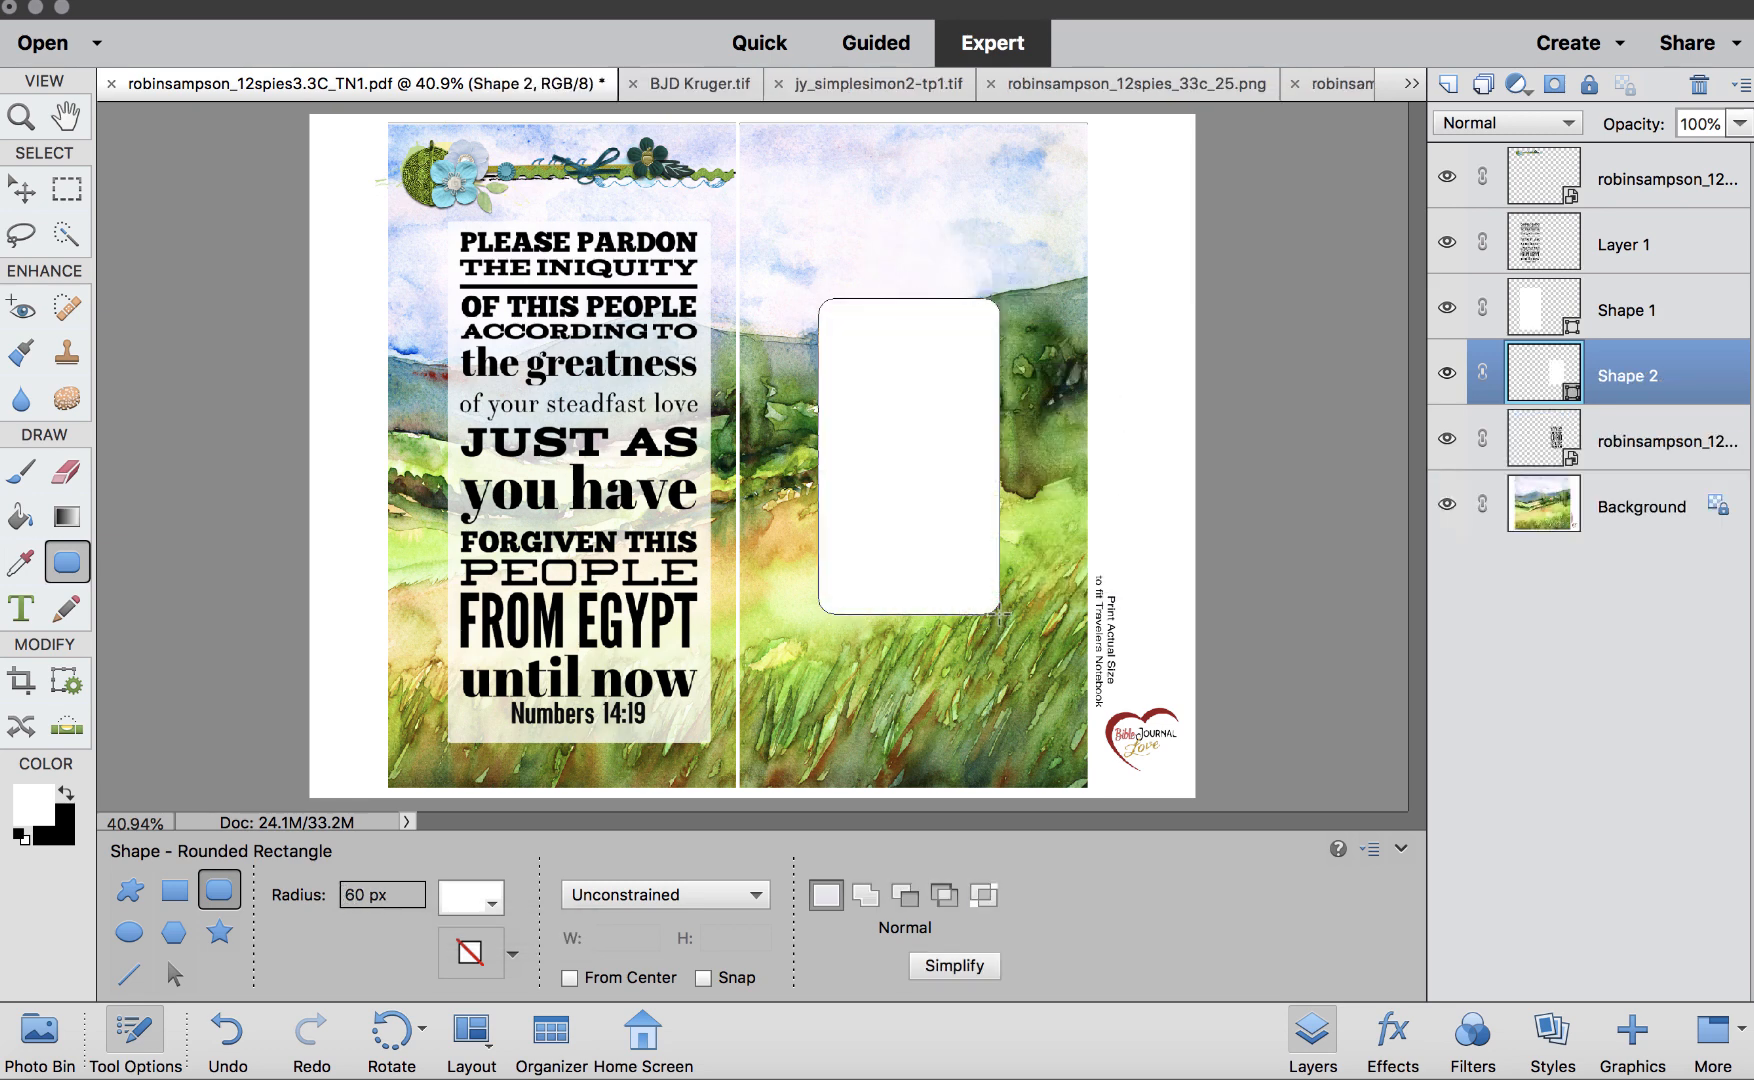
Move the new rectangle's layer beneath the Psalm 118:8 verse and shift the verse slightly down on it
{"action": "left_click_drag", "start_coordinate": [1640, 374], "coordinate": [1642, 479]}
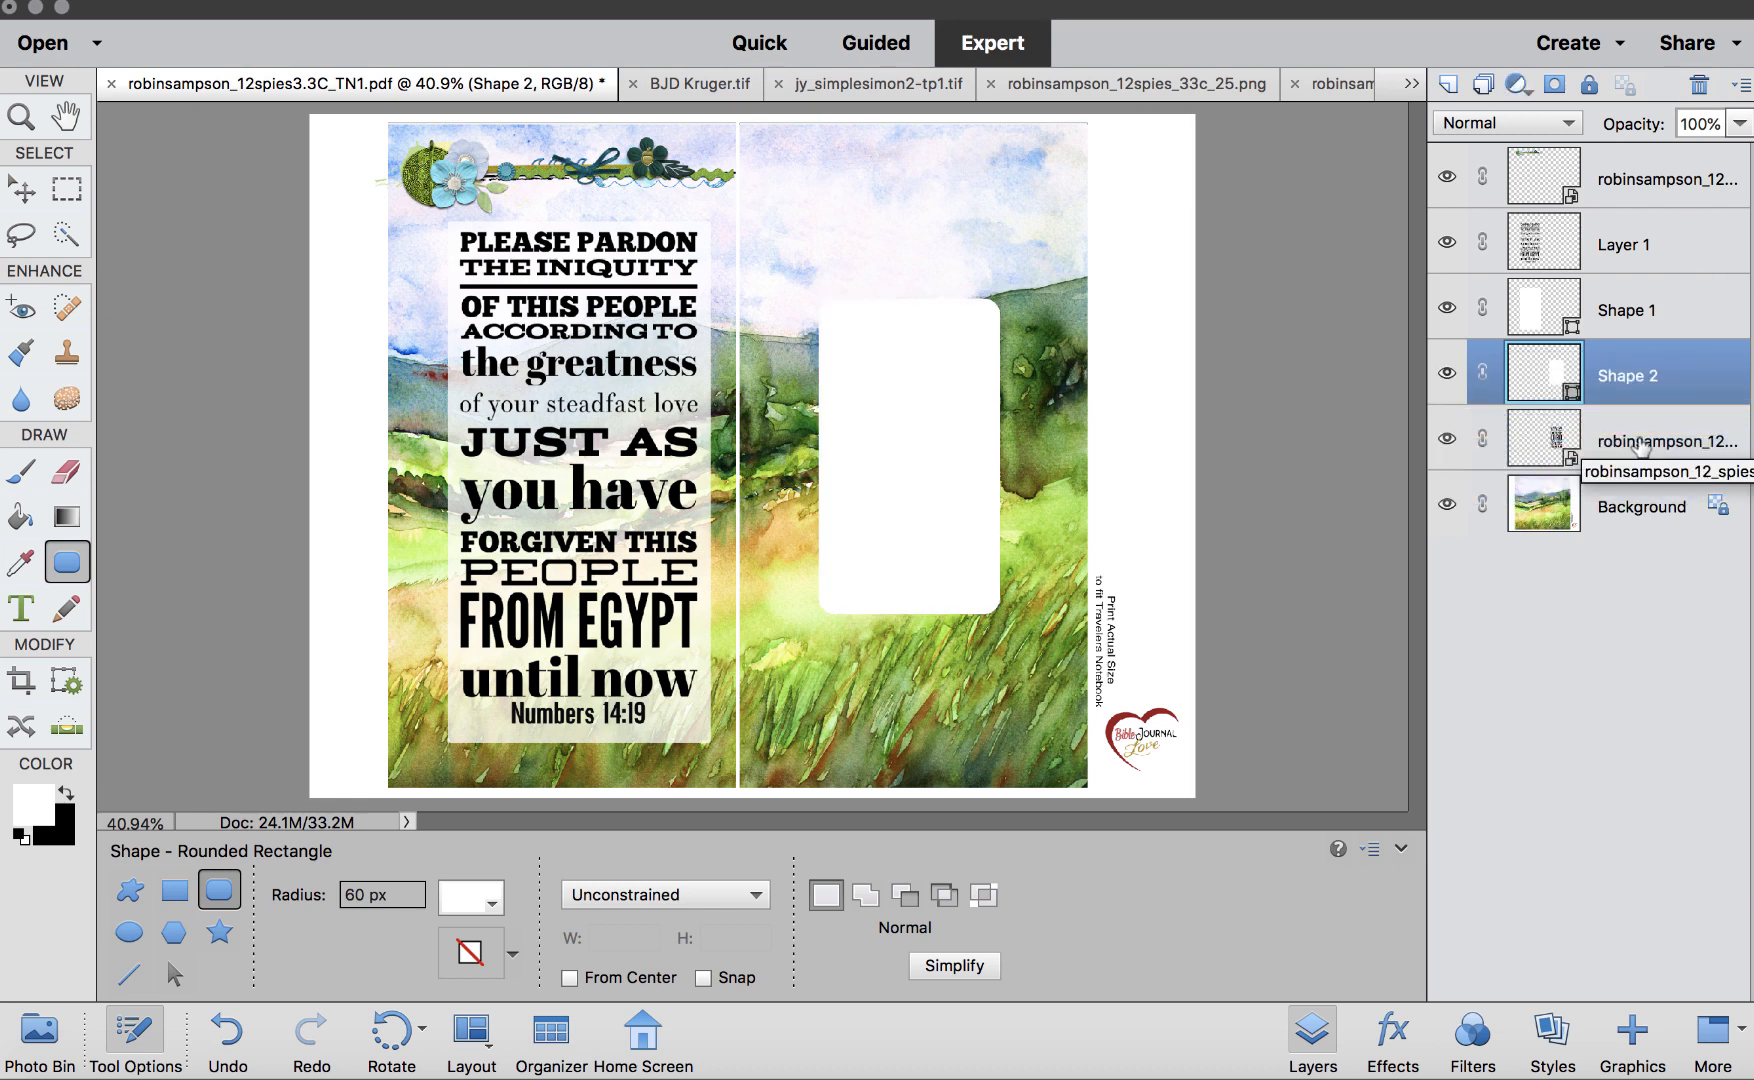
{"action": "left_click_drag", "start_coordinate": [1664, 362], "coordinate": [1652, 445]}
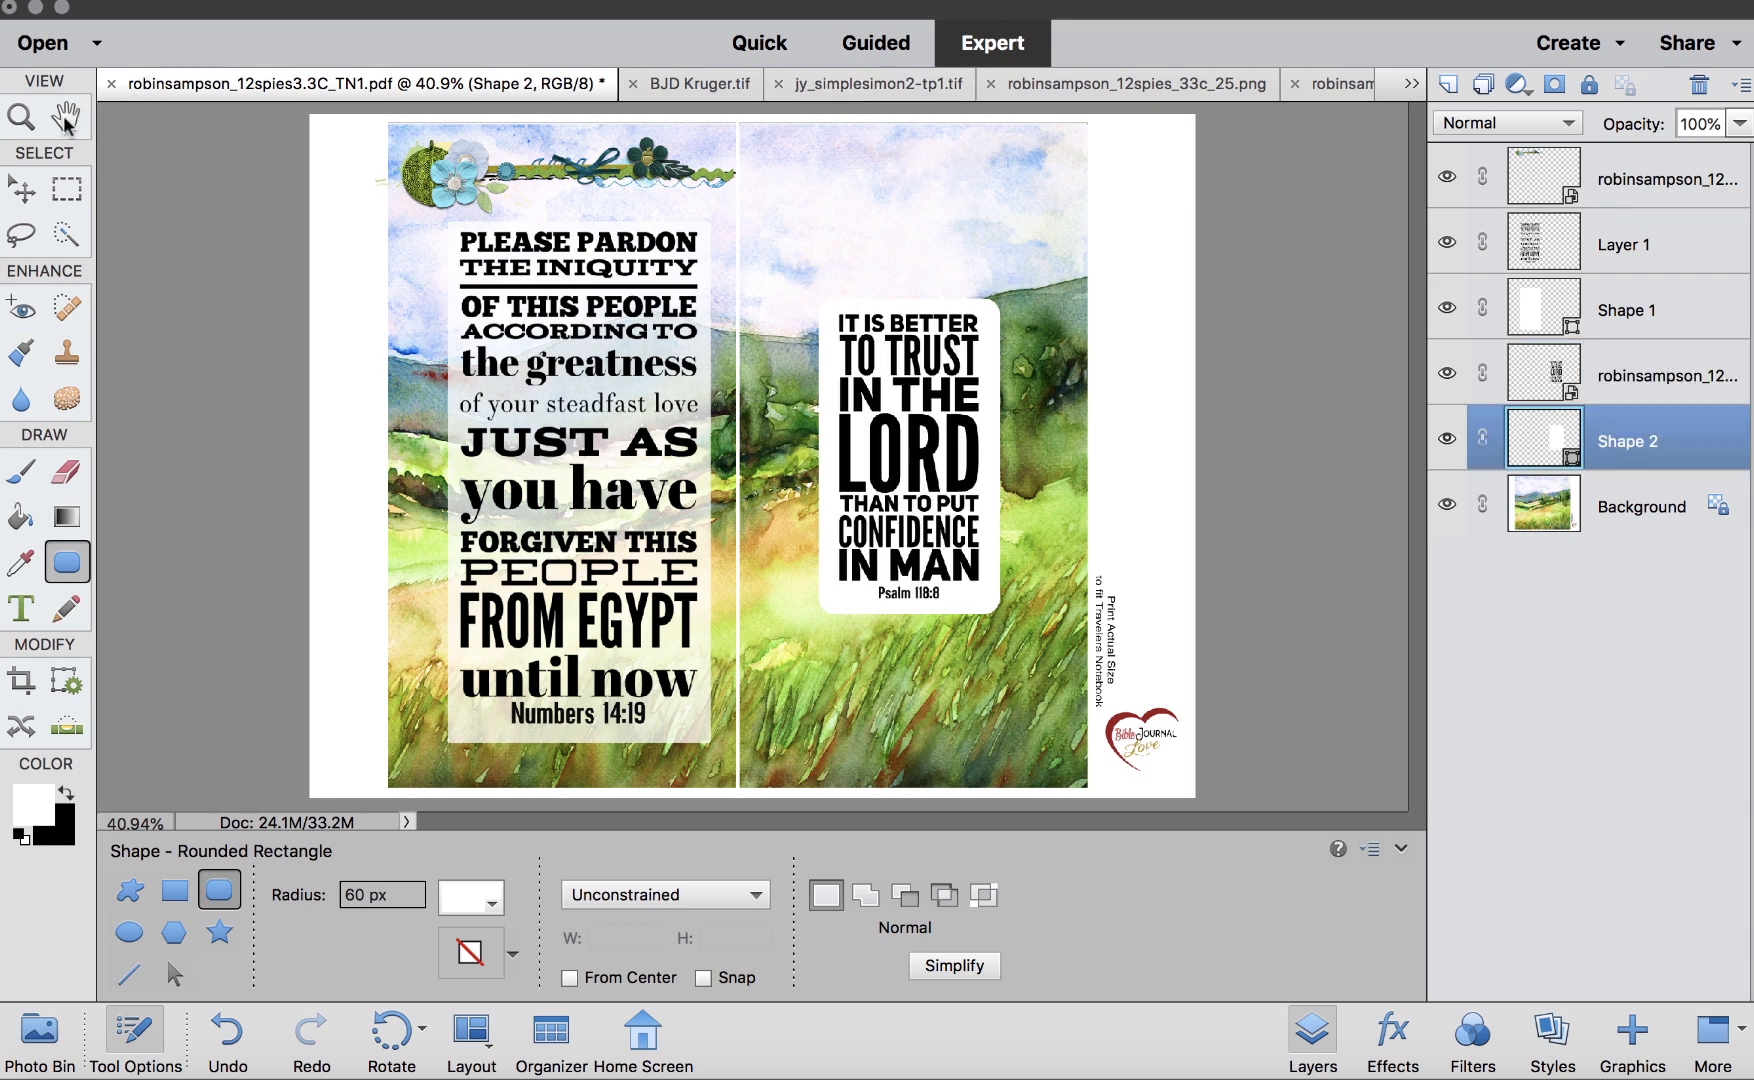
{"action": "left_click", "coordinate": [22, 190]}
{"action": "left_click_drag", "start_coordinate": [937, 389], "coordinate": [937, 376]}
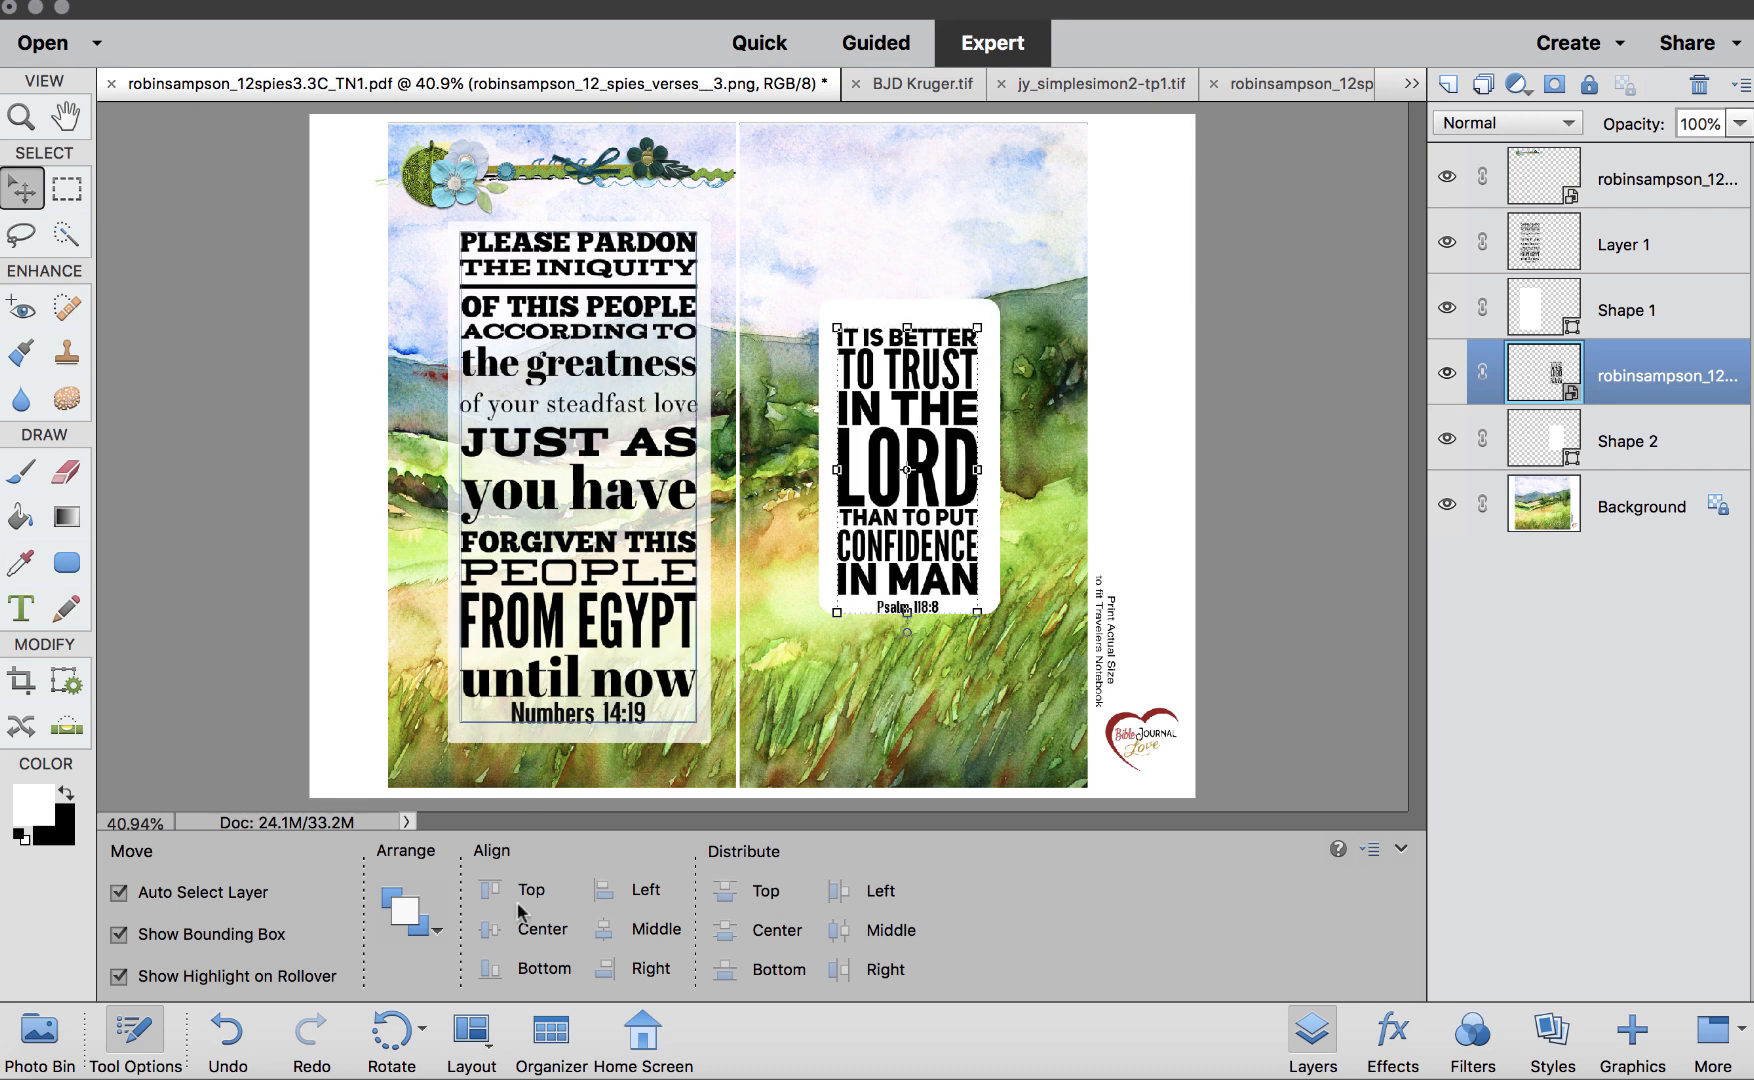
Try placing the Trust banner image from the open files on the page and remove it
{"action": "left_click", "coordinate": [38, 1035]}
{"action": "scroll", "coordinate": [405, 972], "scroll_direction": "up", "scroll_amount": 5}
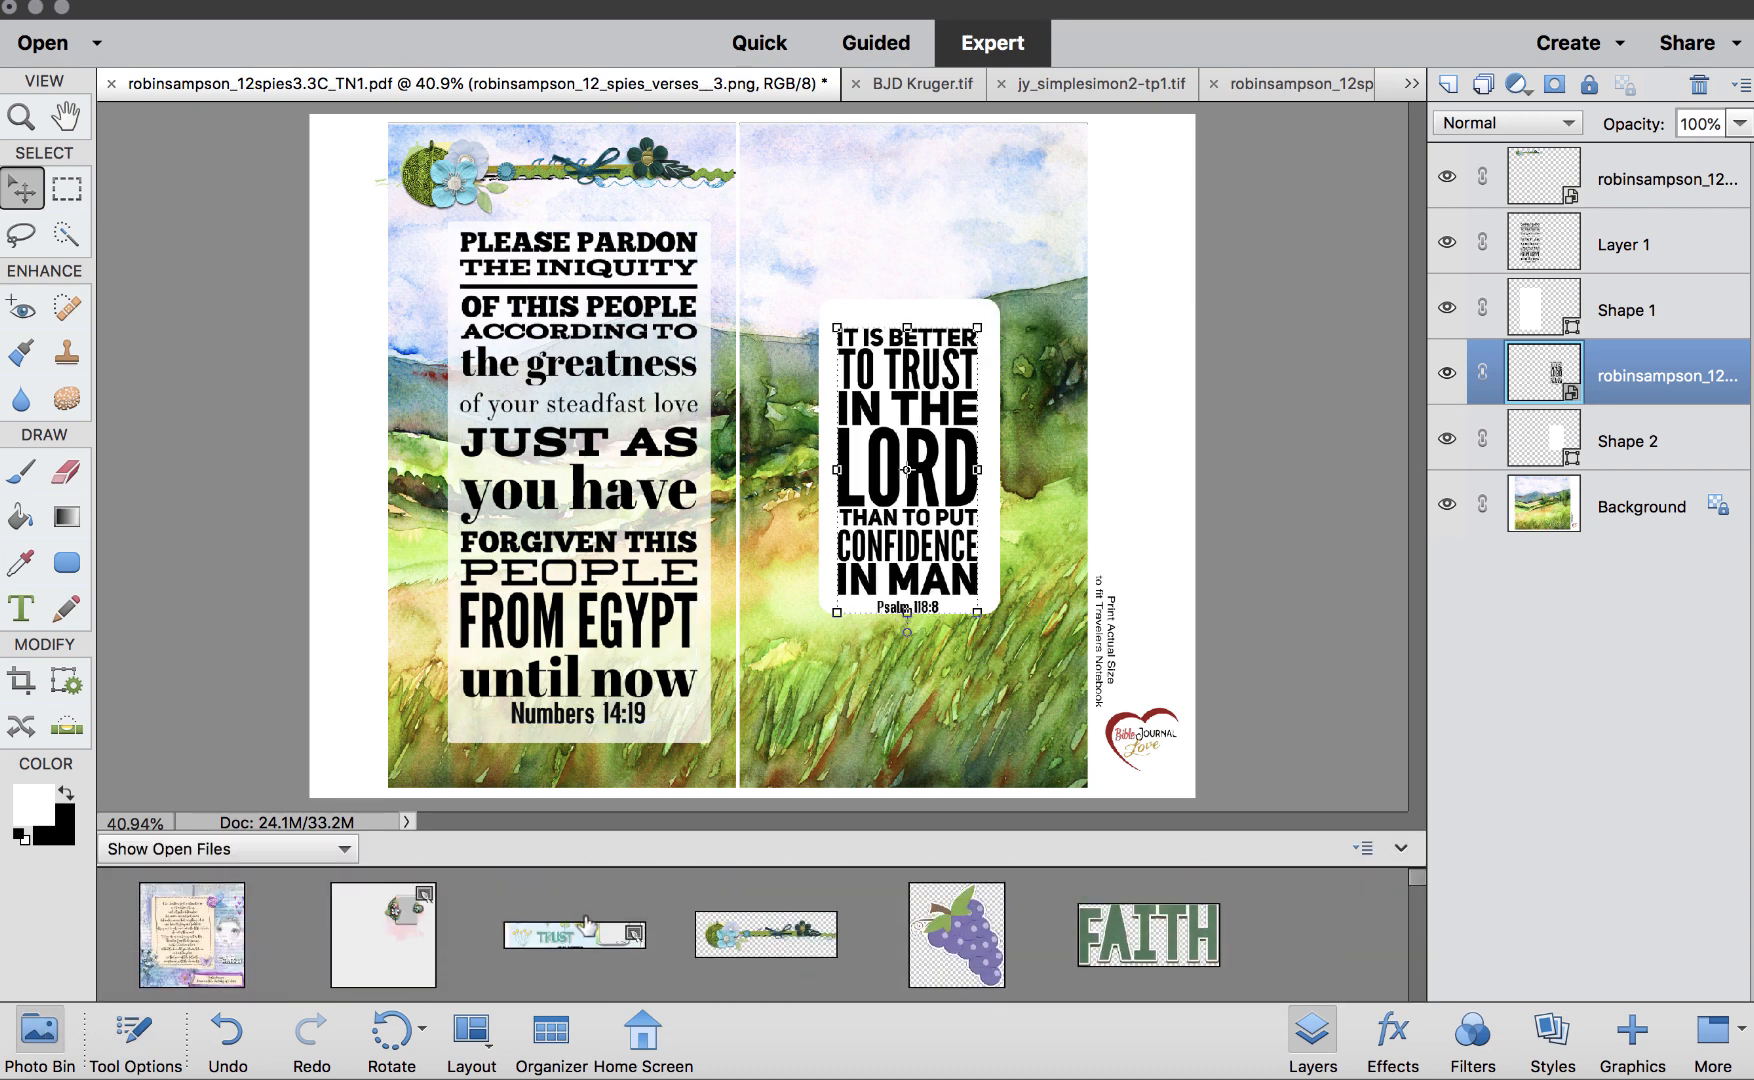
{"action": "left_click_drag", "start_coordinate": [586, 932], "coordinate": [788, 472]}
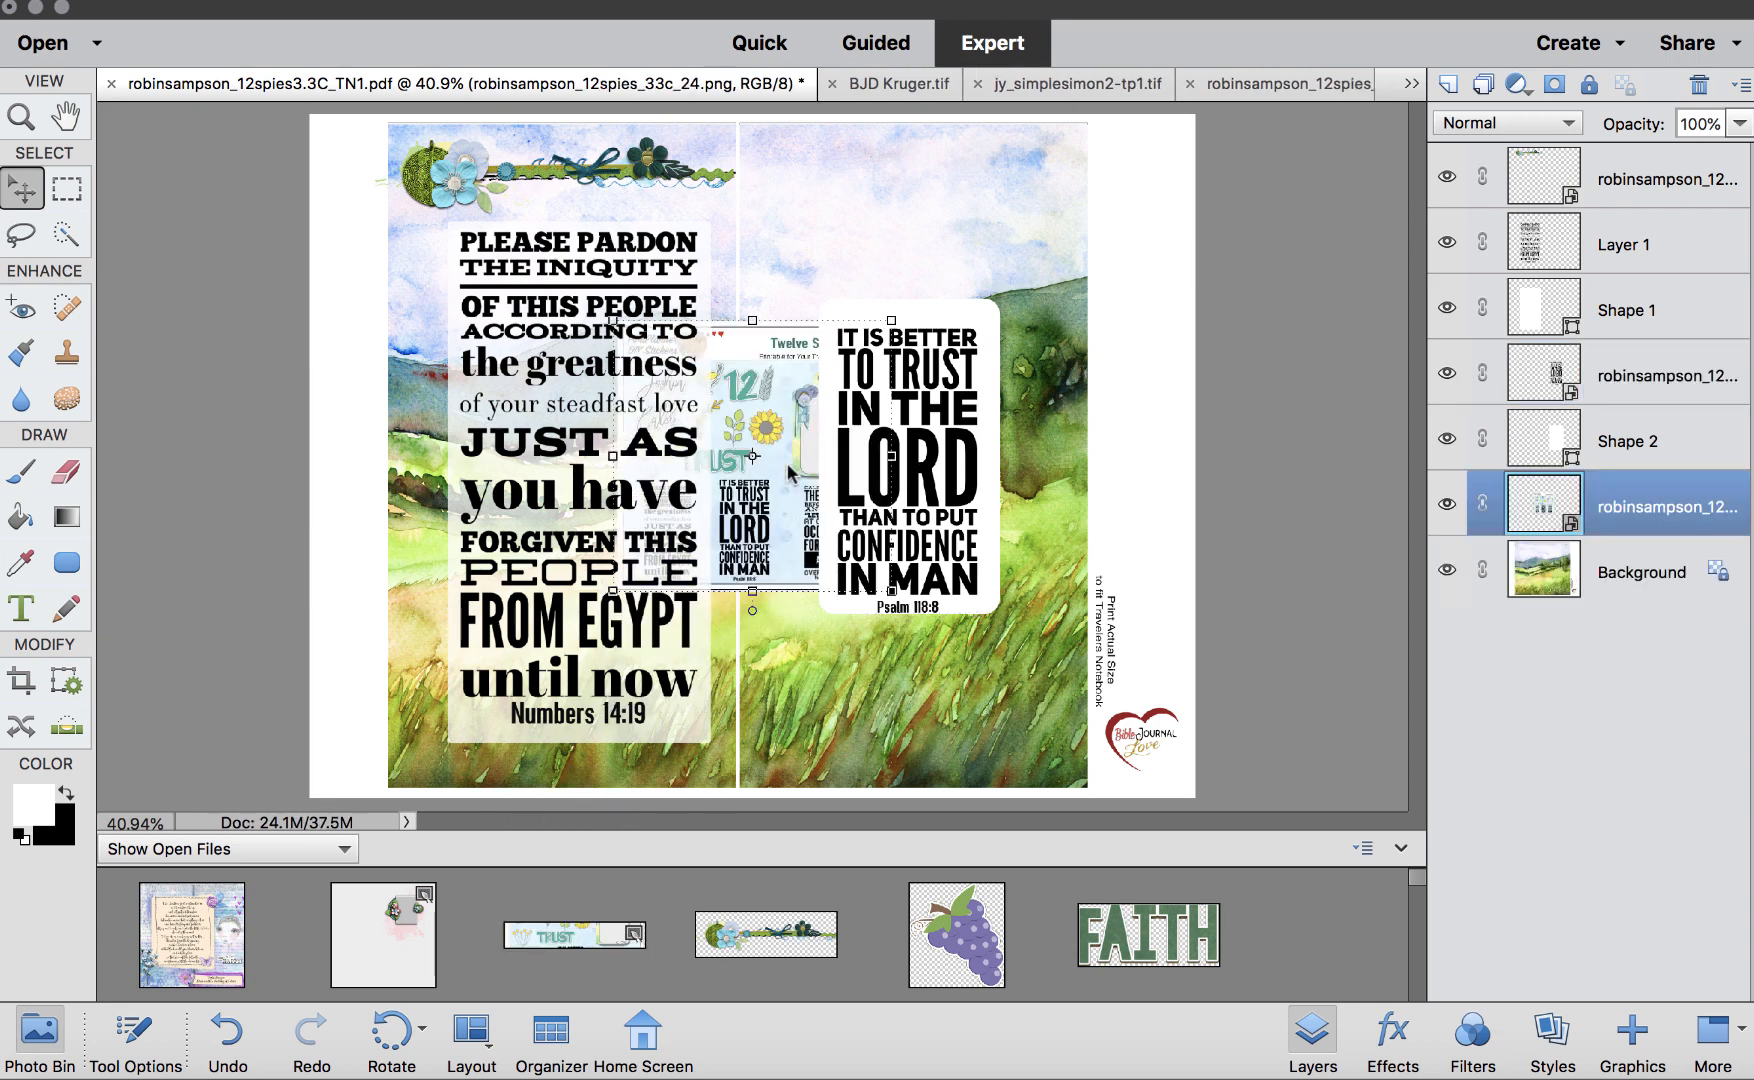
{"action": "key", "text": "Escape"}
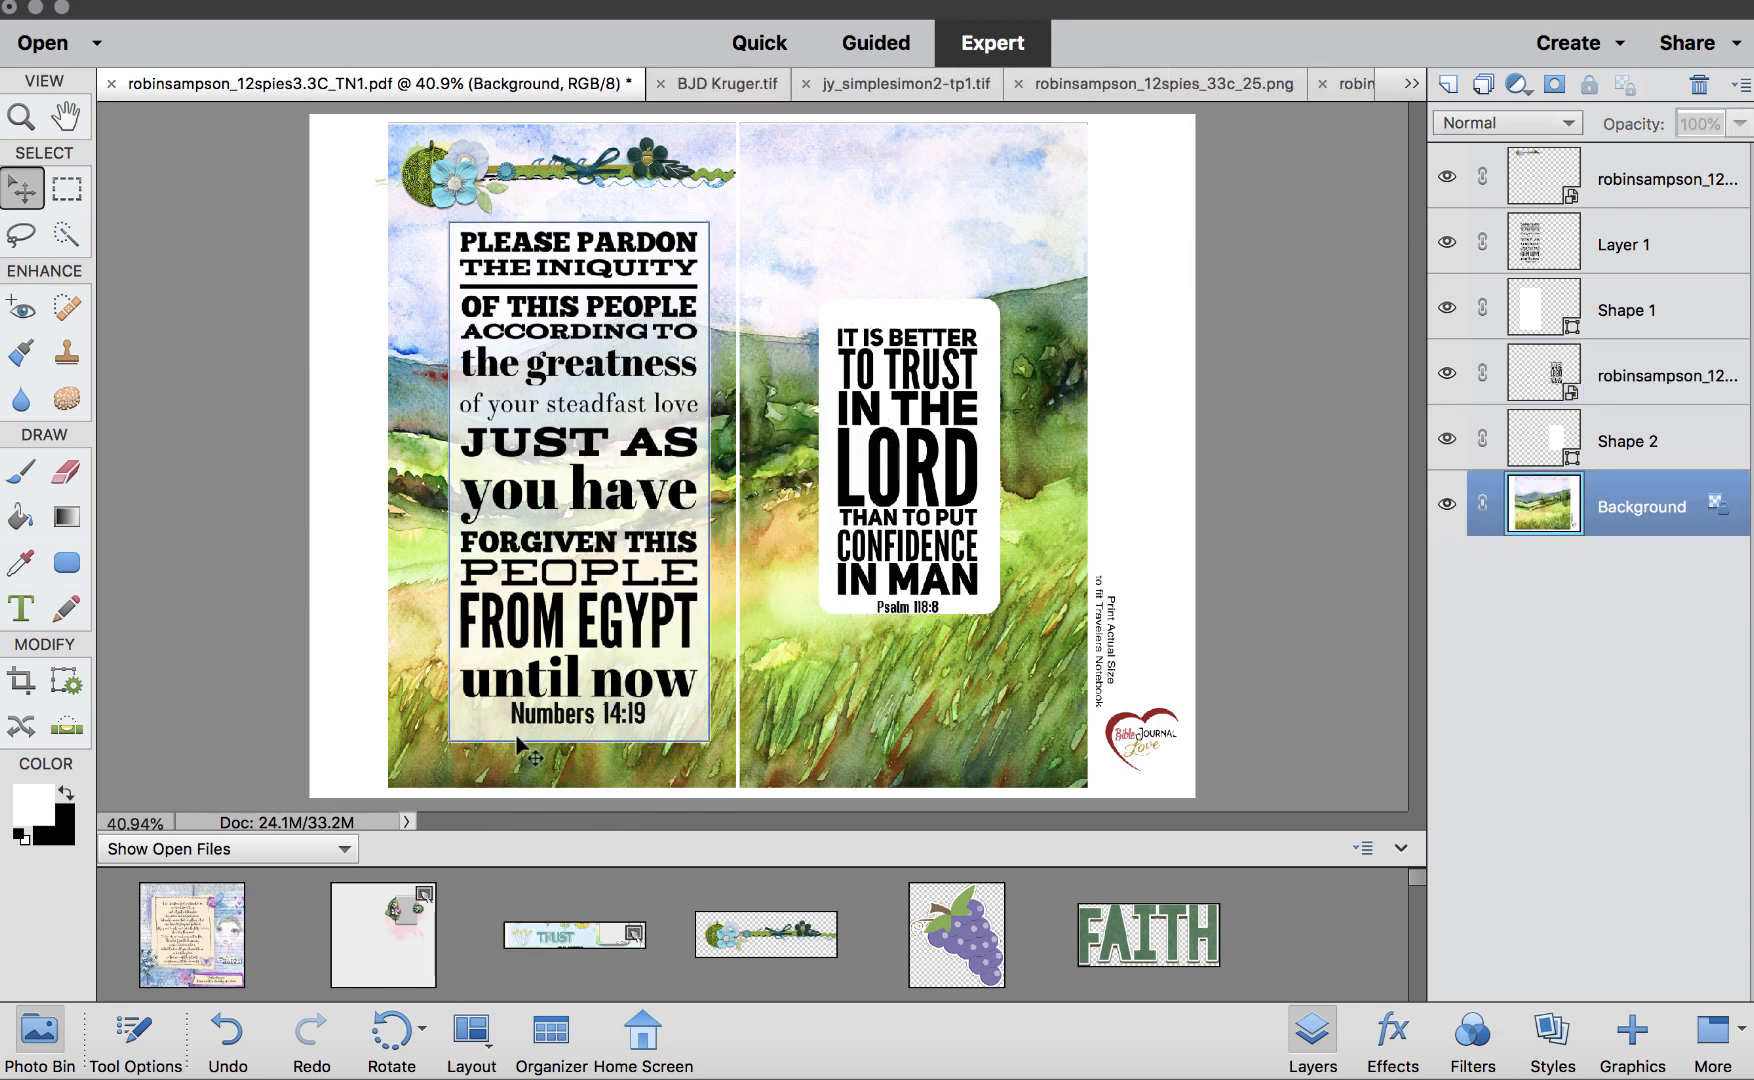
Add the Joshua and Caleb word art from the open files above the Psalm 118:8 verse on the right page
{"action": "scroll", "coordinate": [590, 930], "scroll_direction": "down", "scroll_amount": 10}
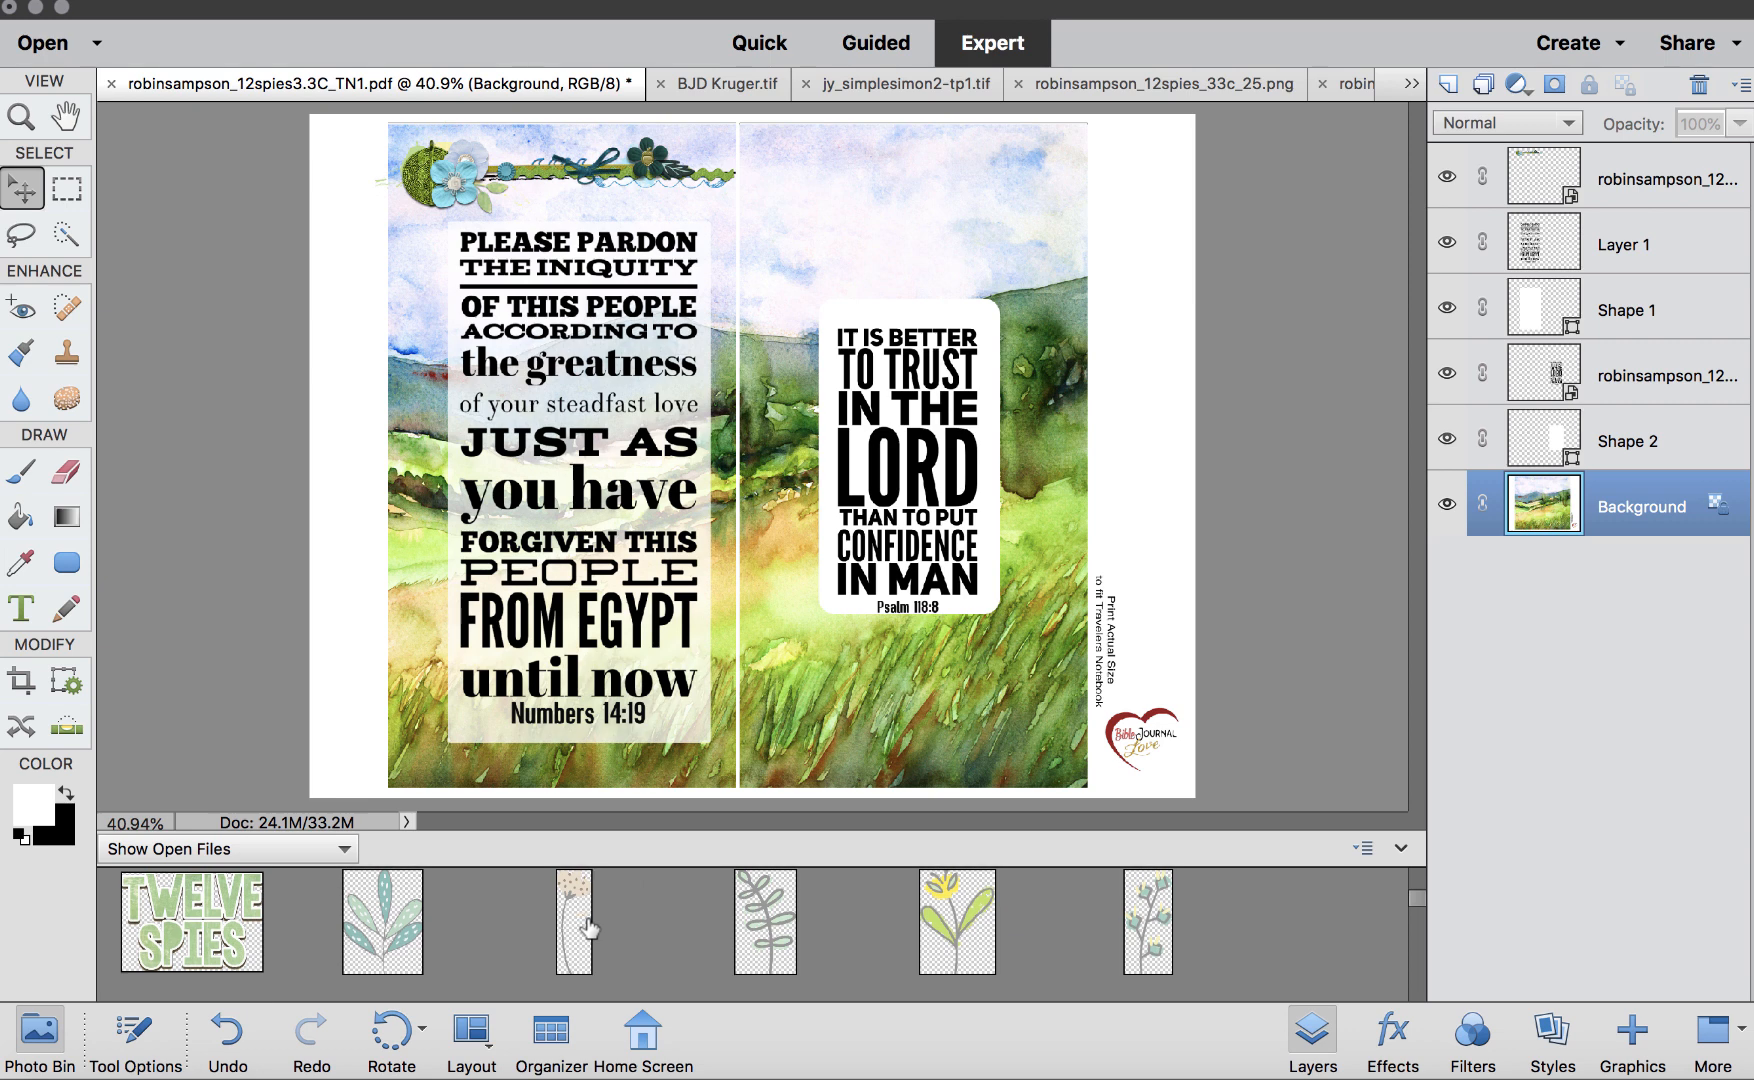
{"action": "scroll", "coordinate": [590, 930], "scroll_direction": "down", "scroll_amount": 5}
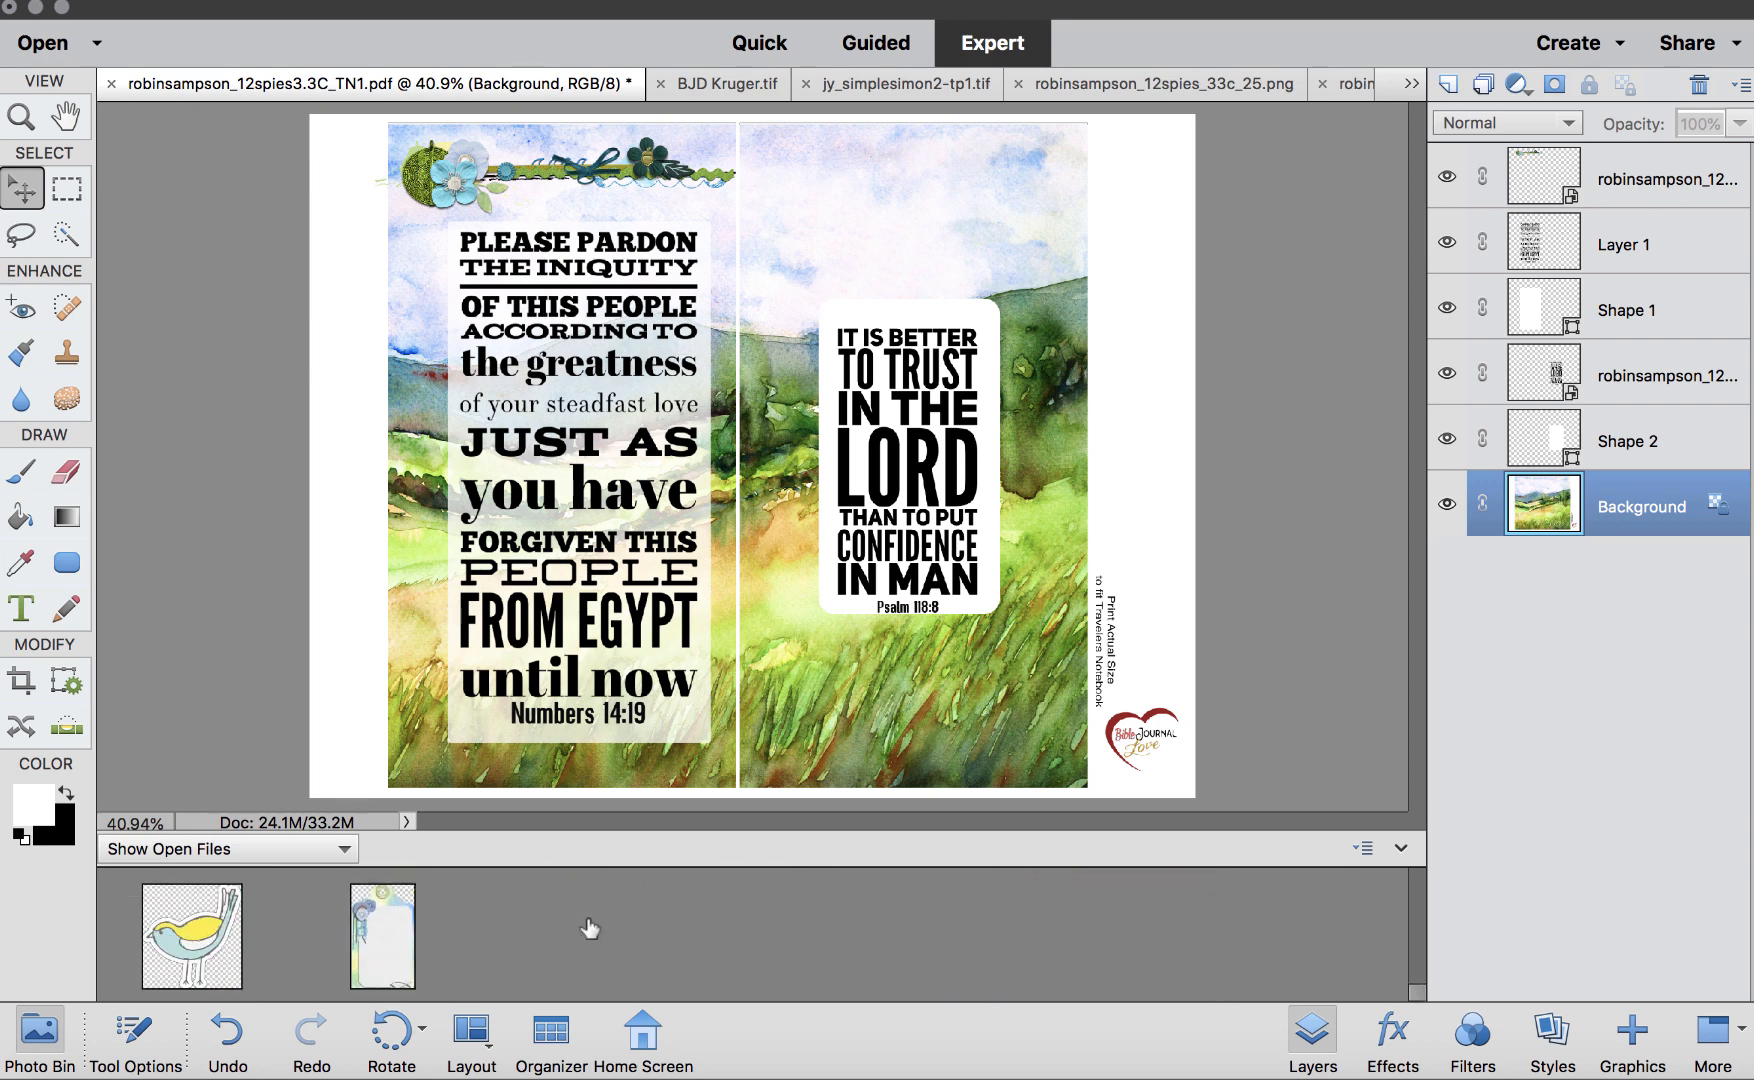
{"action": "scroll", "coordinate": [590, 928], "scroll_direction": "up", "scroll_amount": 2}
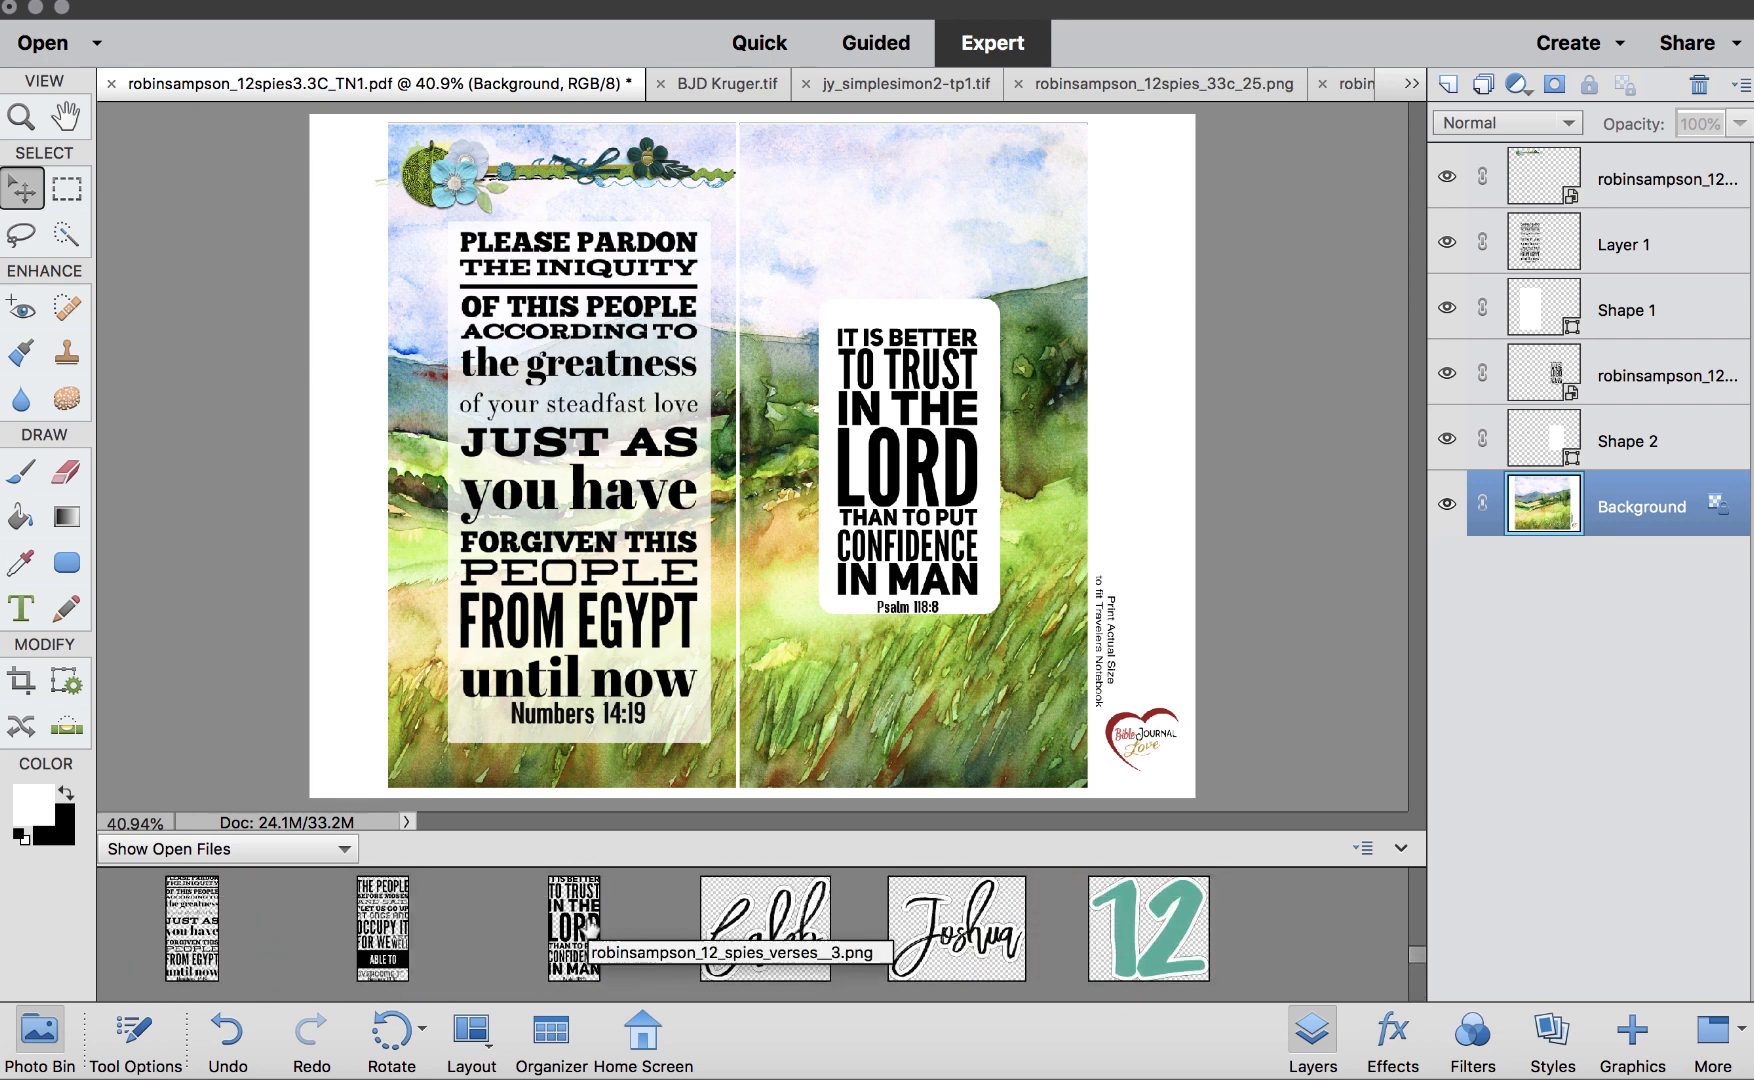
{"action": "double_click", "coordinate": [1007, 910]}
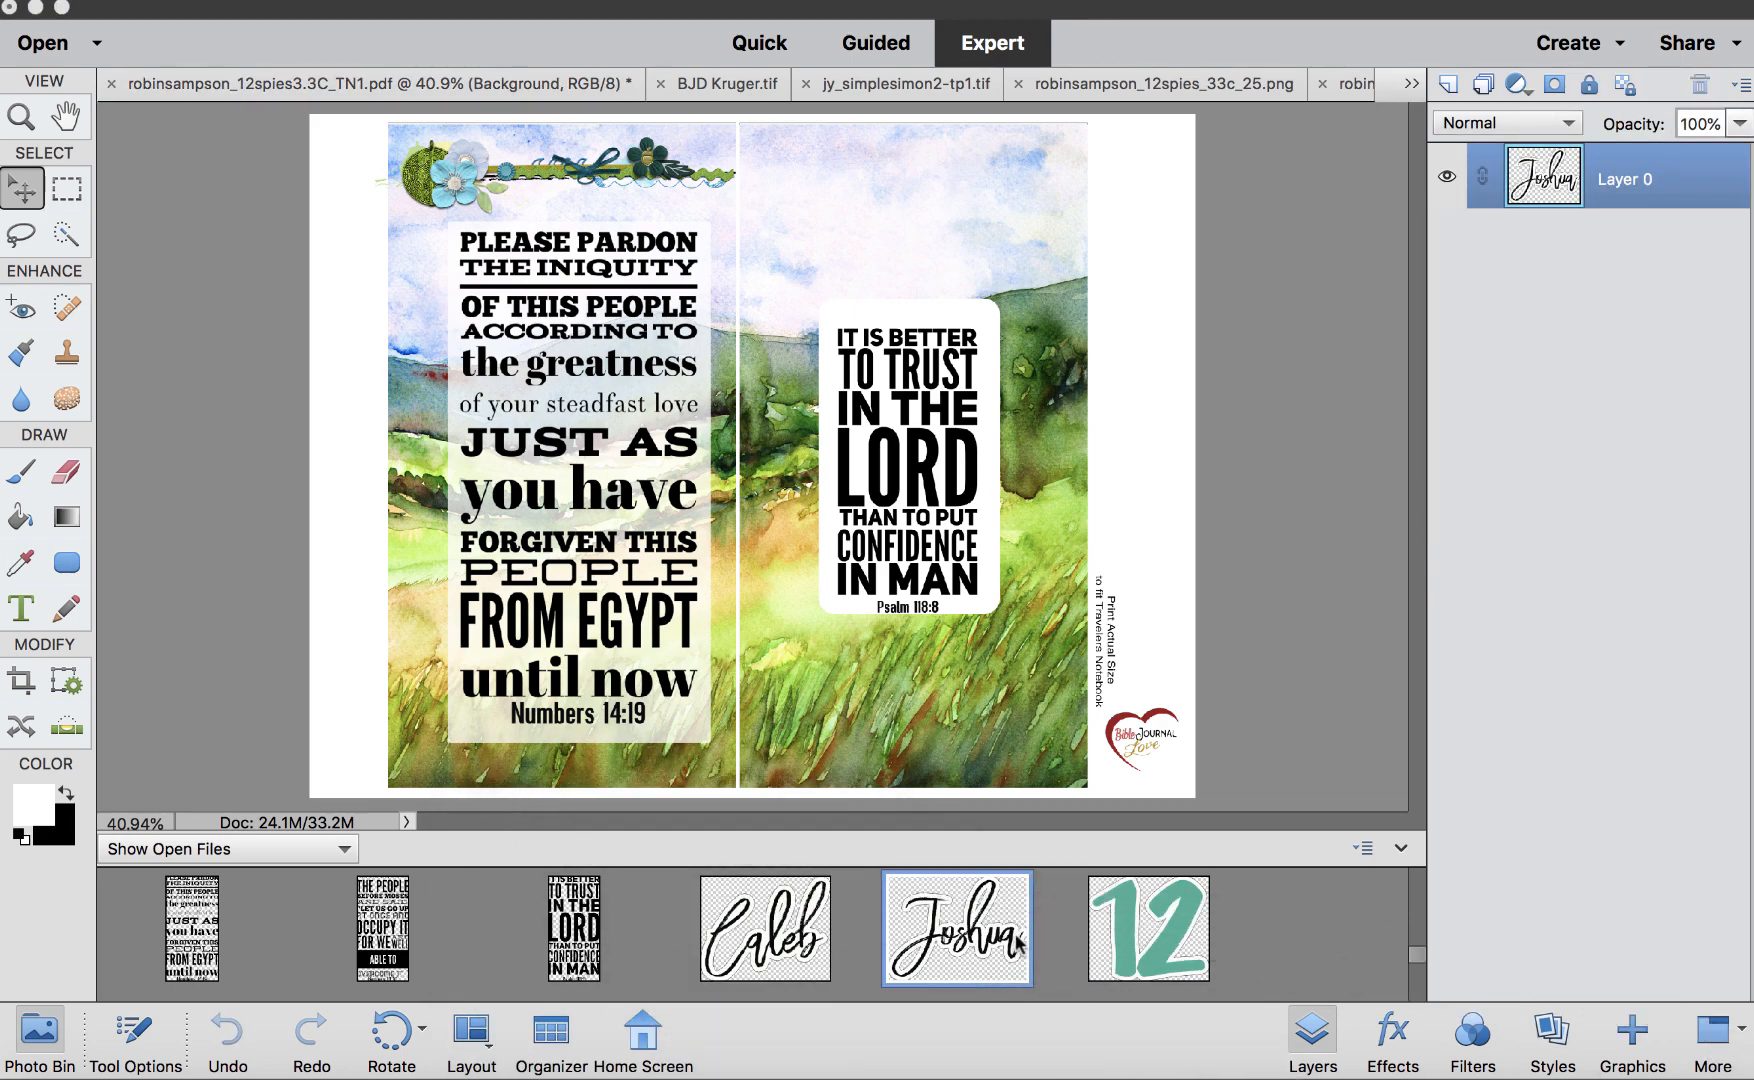
{"action": "left_click_drag", "start_coordinate": [1010, 945], "coordinate": [997, 322]}
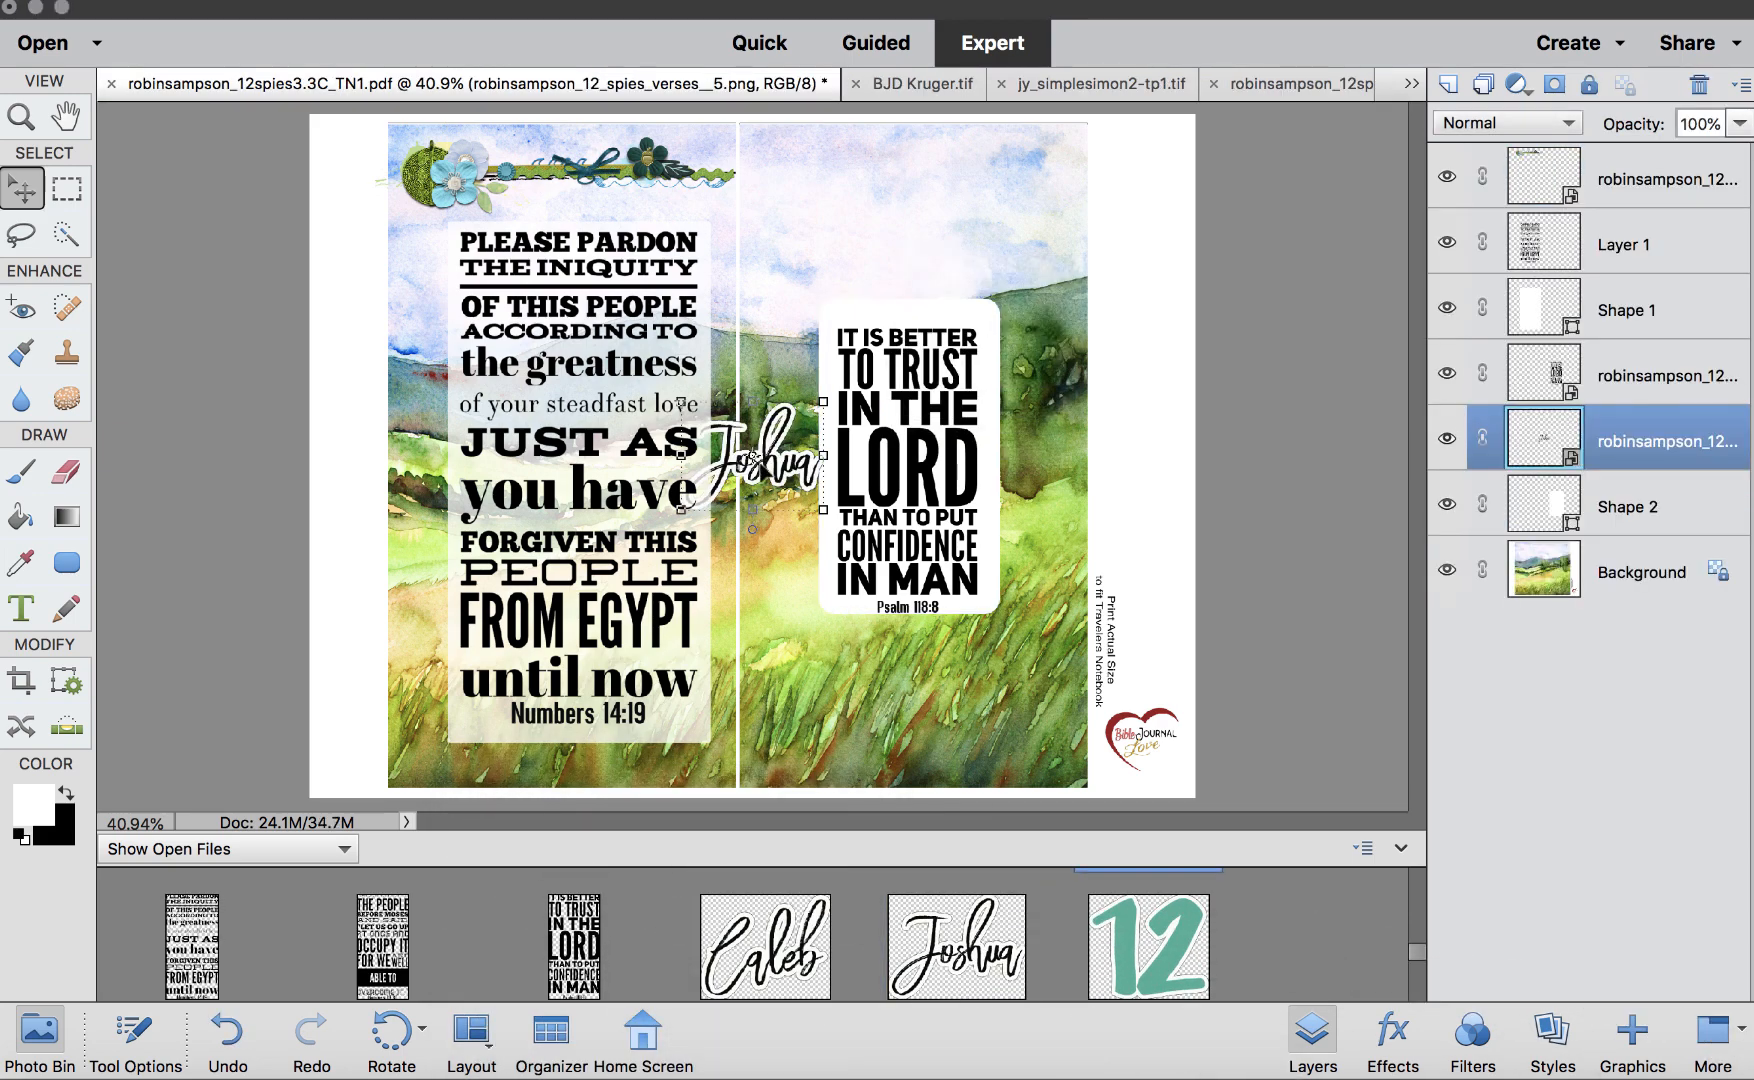
{"action": "left_click_drag", "start_coordinate": [775, 432], "coordinate": [830, 195]}
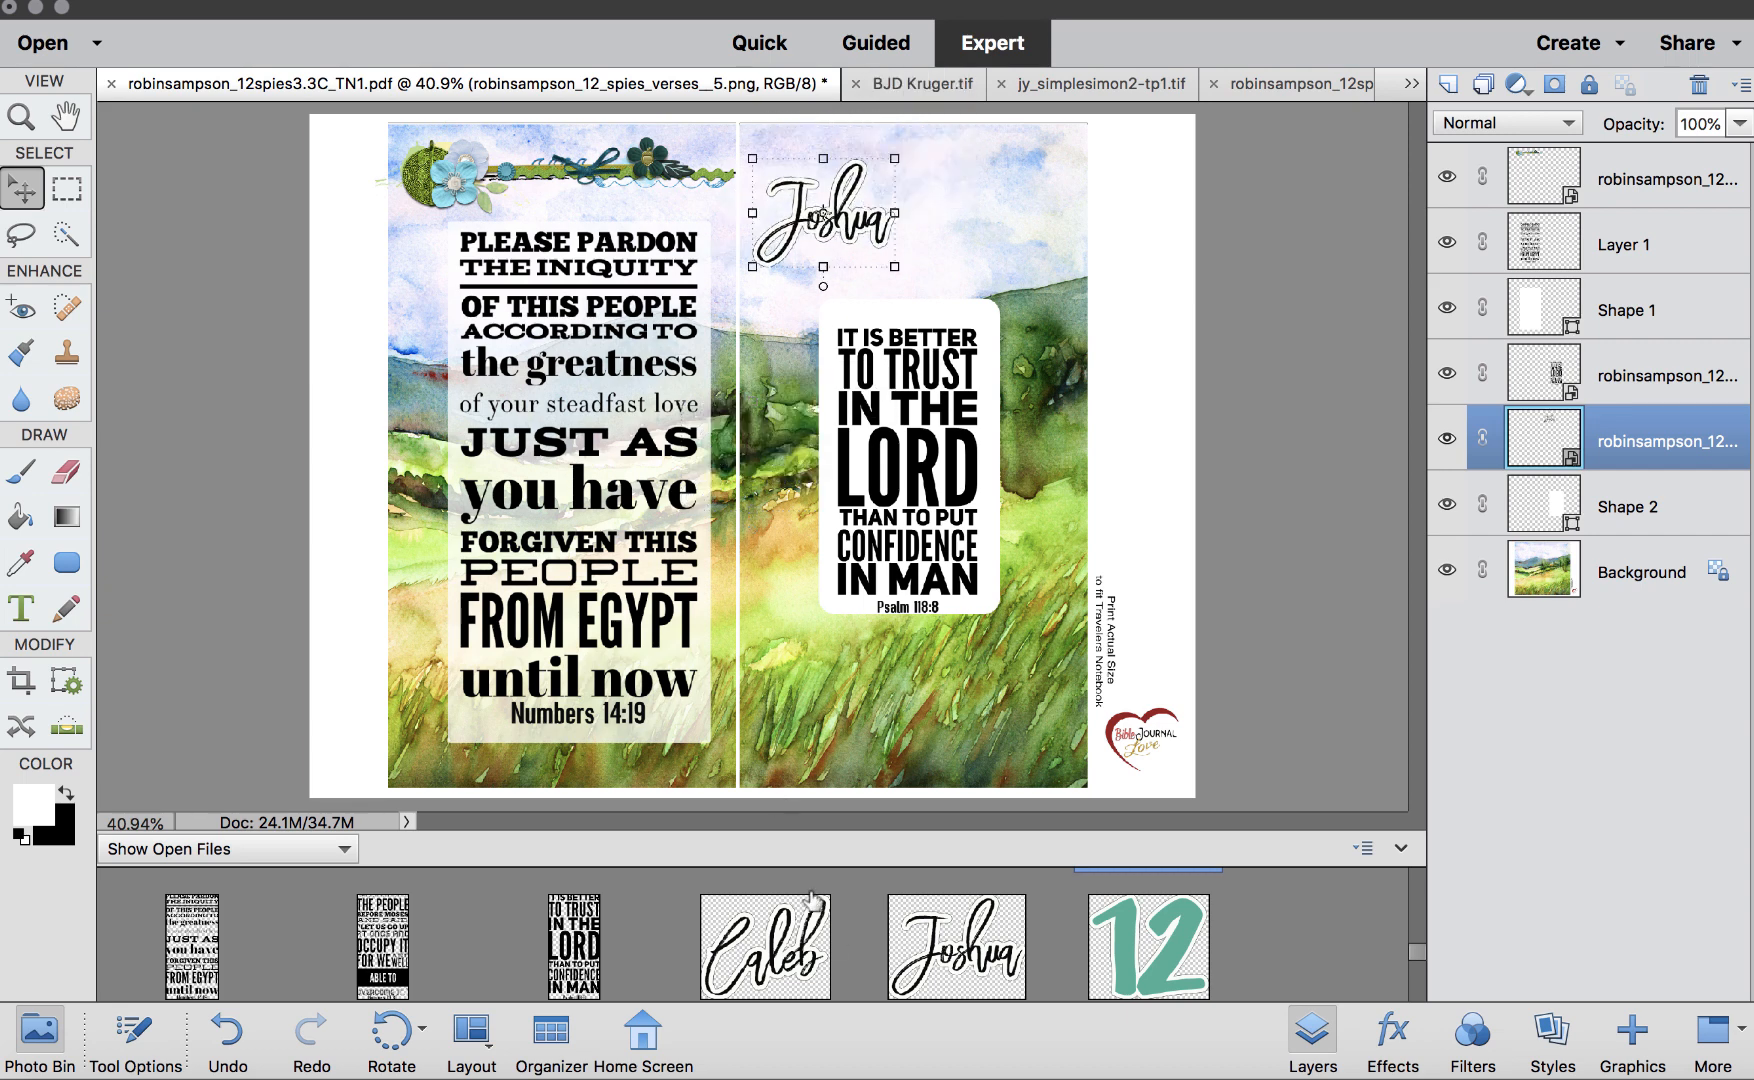
{"action": "left_click_drag", "start_coordinate": [775, 975], "coordinate": [995, 238]}
{"action": "left_click_drag", "start_coordinate": [790, 455], "coordinate": [1012, 260]}
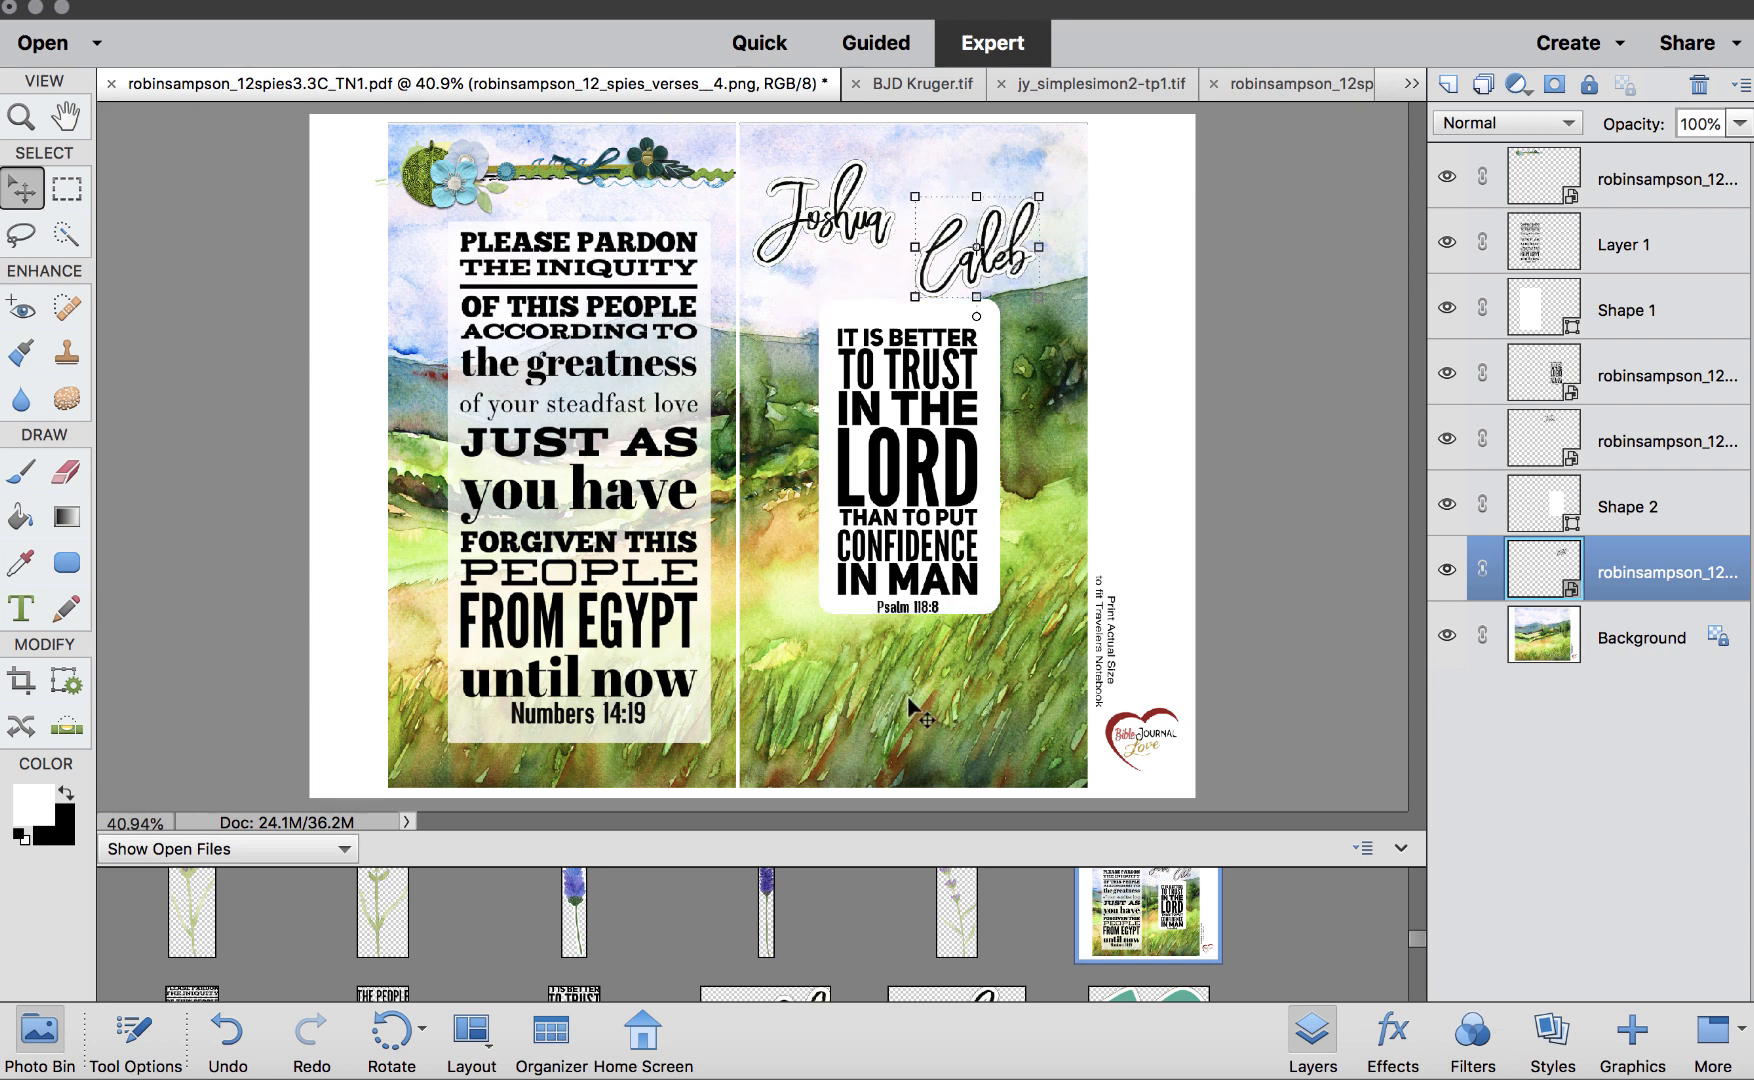
Group the Psalm 118:8 verse with its white rectangle and move the group beneath the Joshua and Caleb layers
{"action": "left_click", "coordinate": [978, 414]}
{"action": "left_click", "coordinate": [1627, 648]}
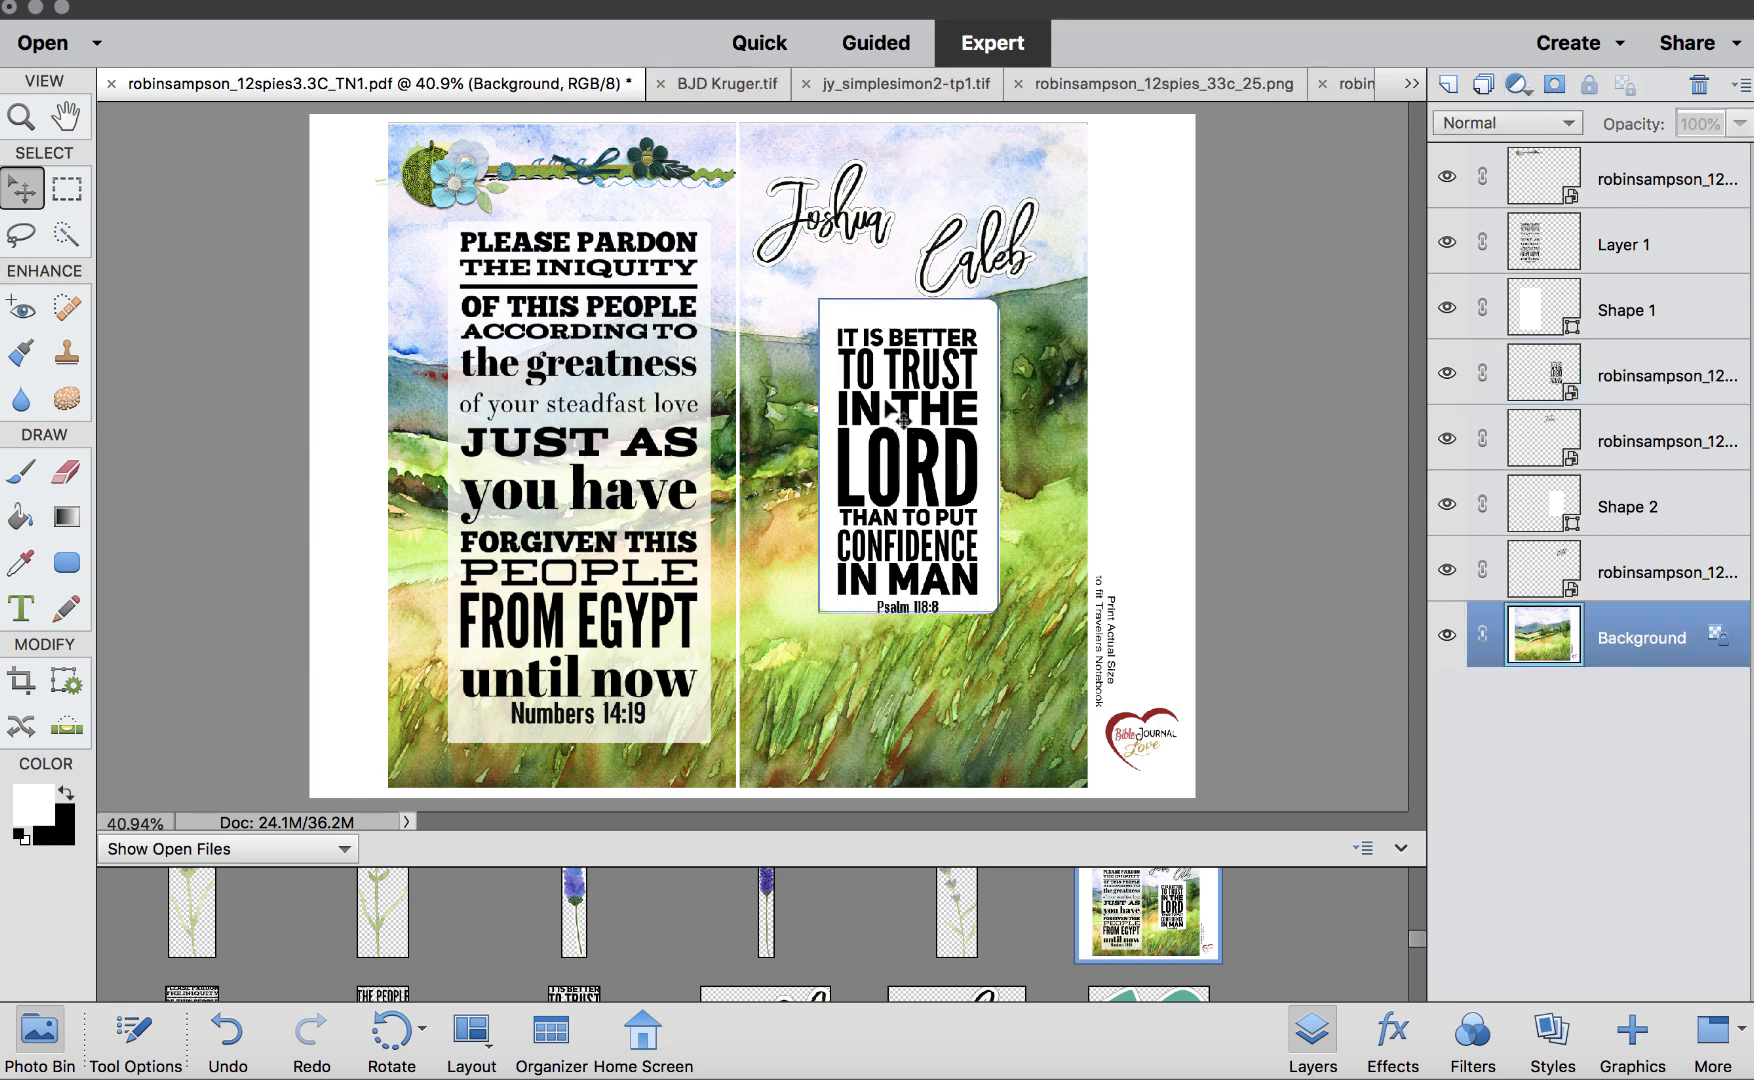
{"action": "left_click", "coordinate": [1490, 390]}
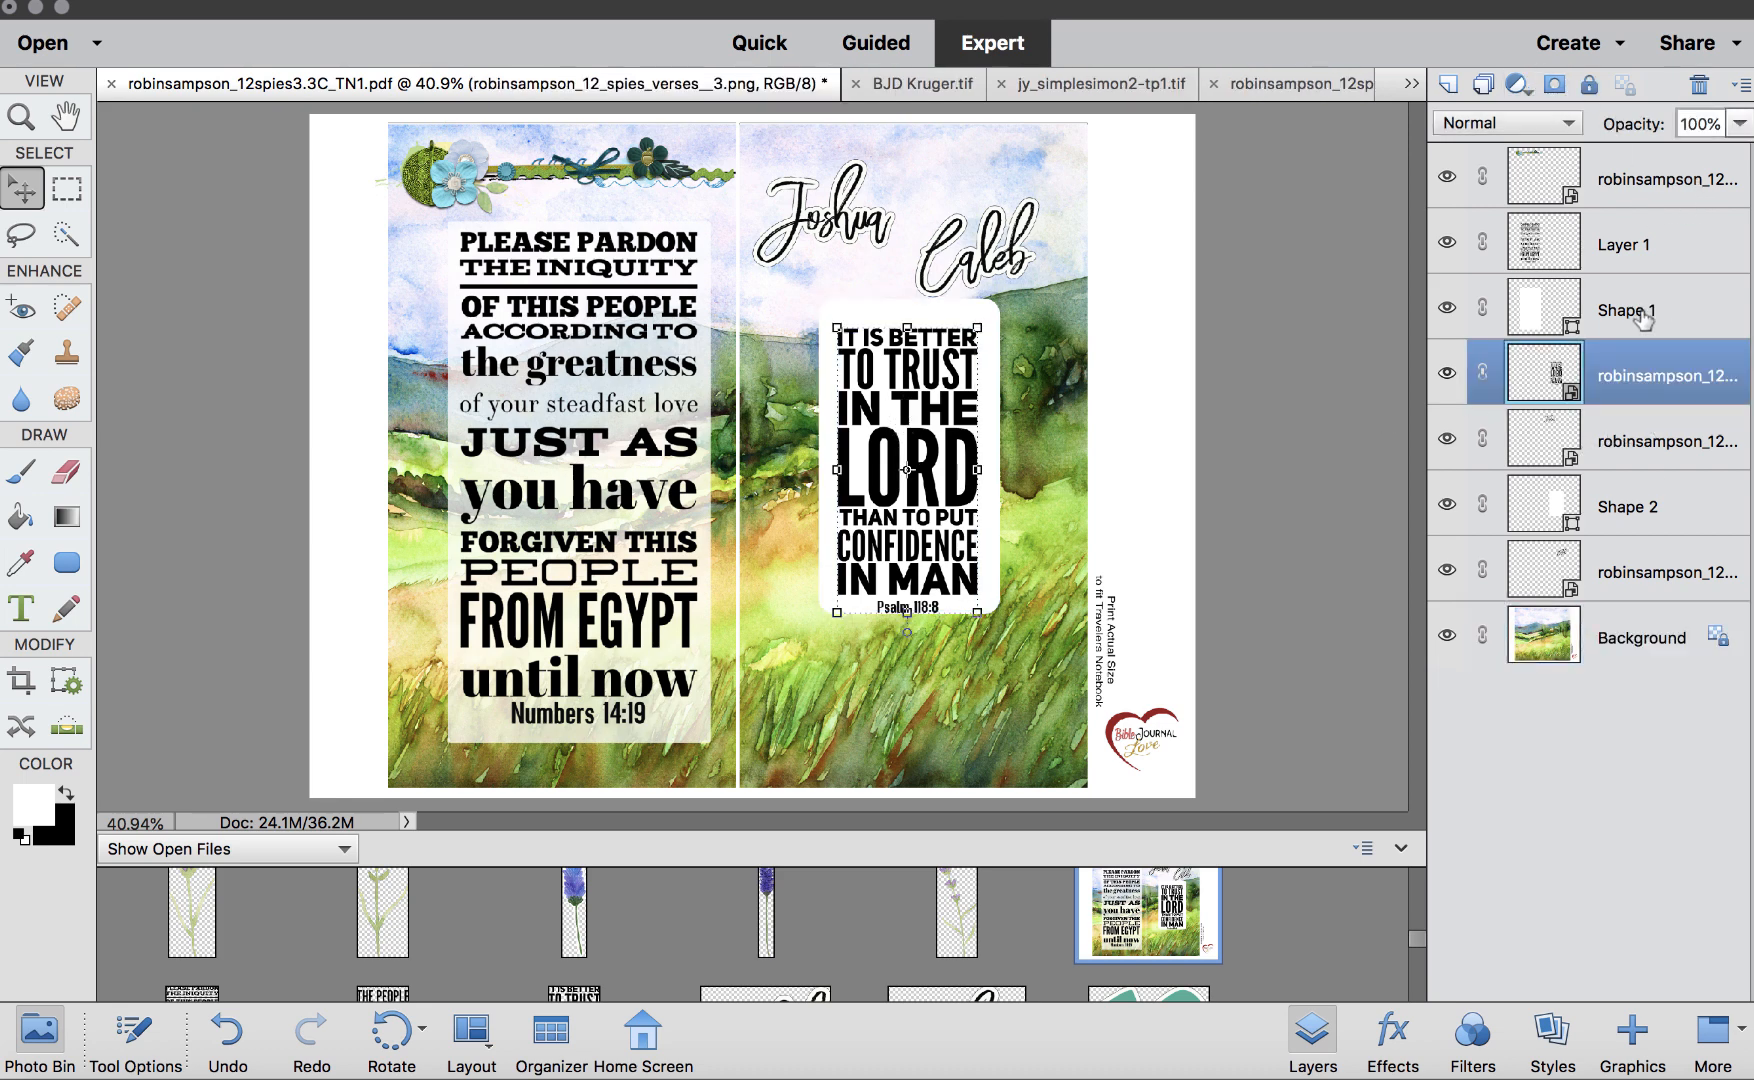
{"action": "left_click_drag", "start_coordinate": [1643, 510], "coordinate": [1638, 404]}
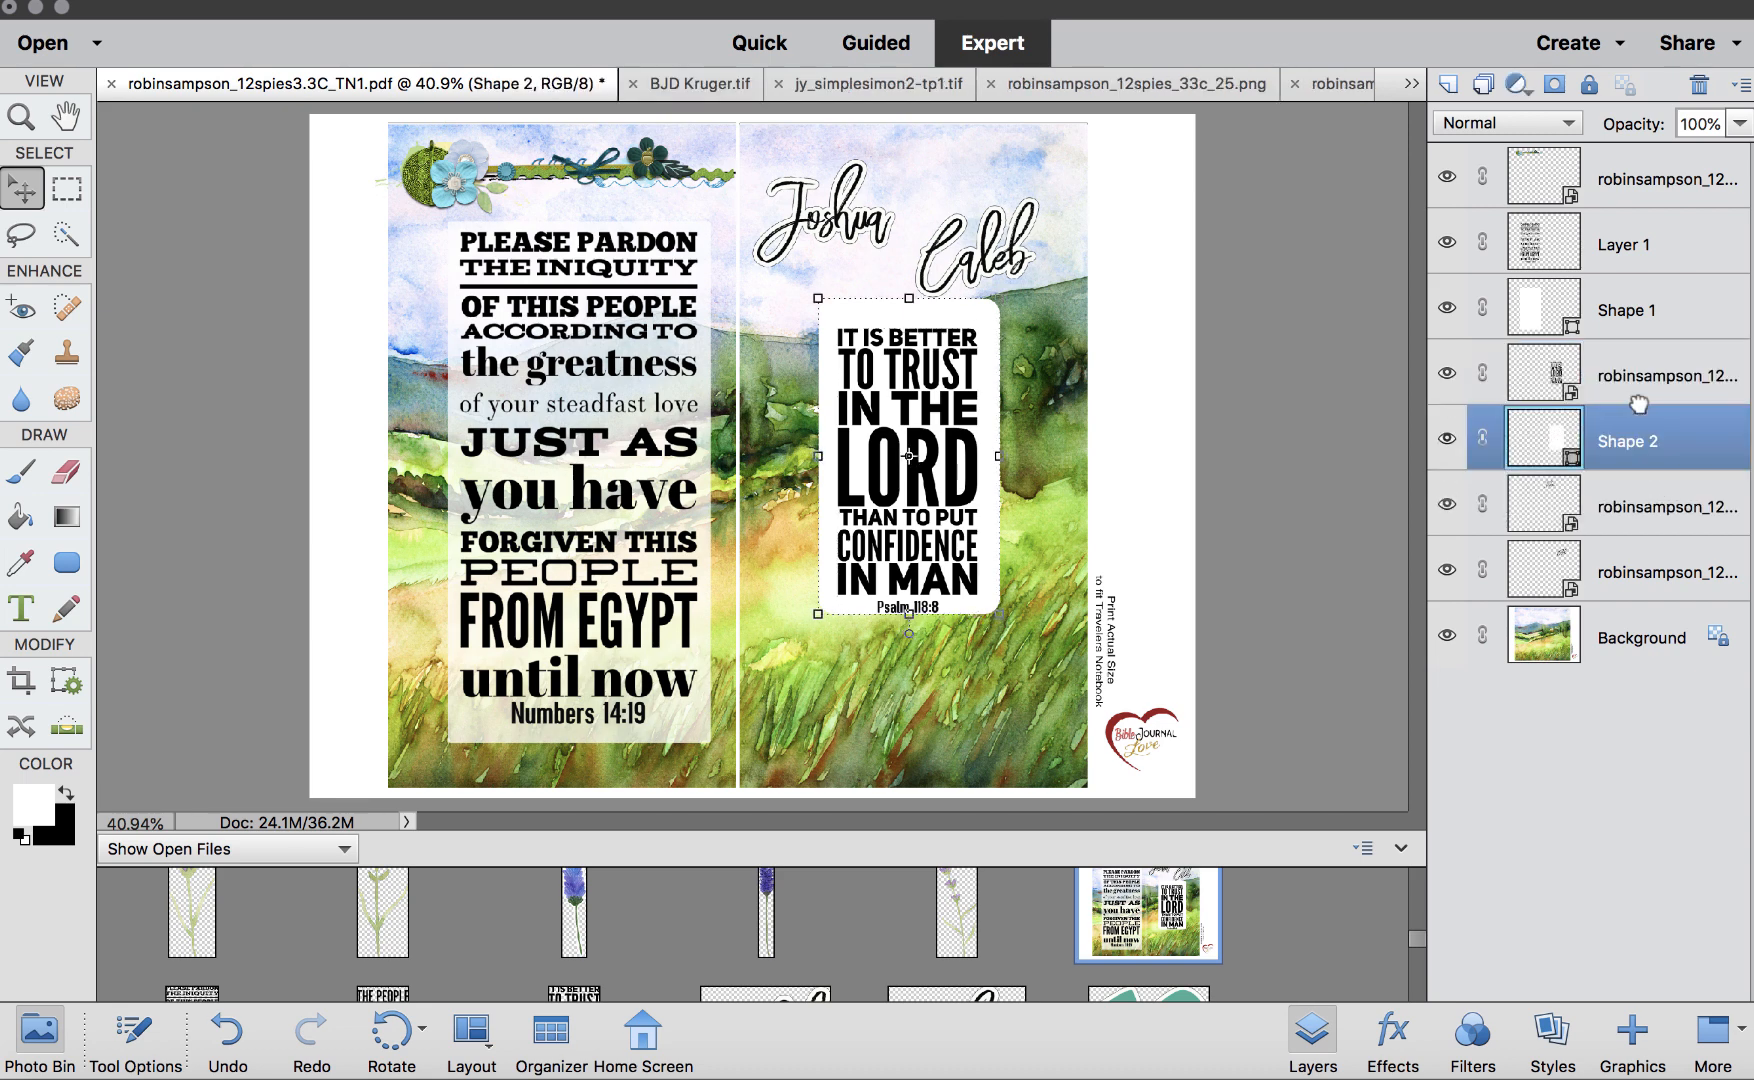
{"action": "left_click", "coordinate": [1628, 372], "text": "shift"}
{"action": "key", "text": "ctrl+g"}
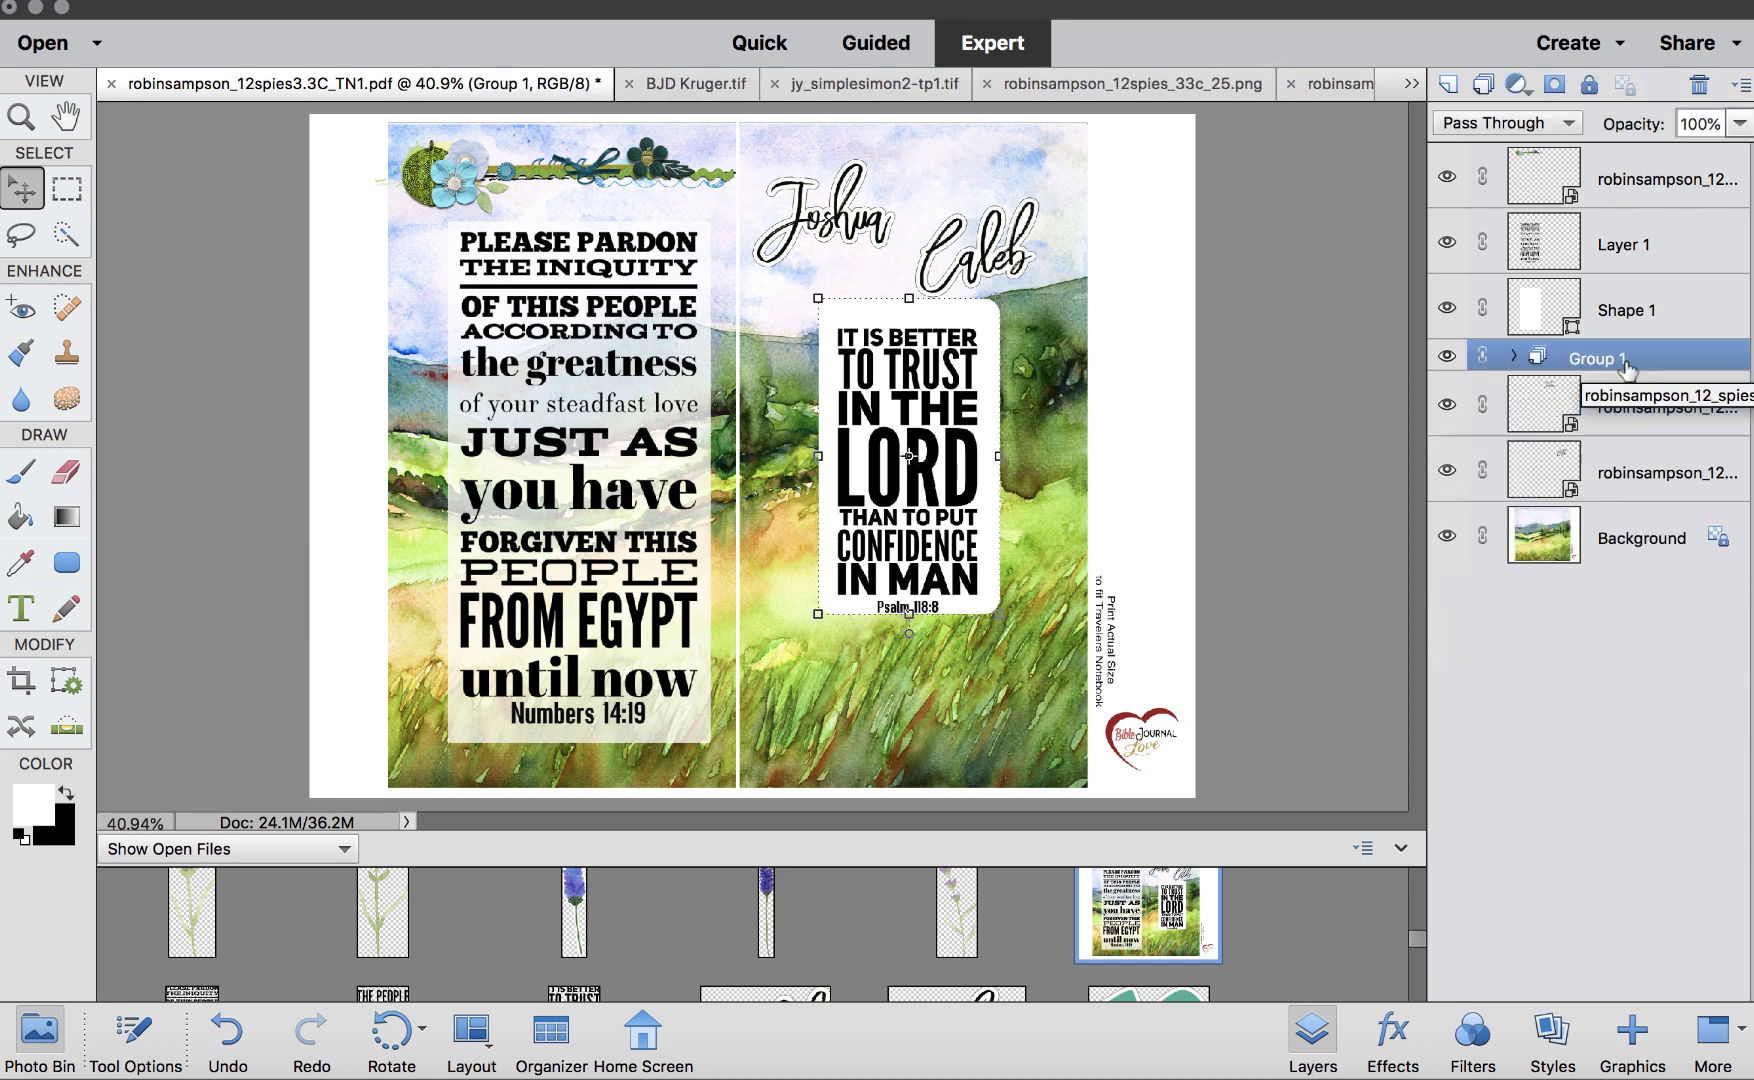
{"action": "left_click_drag", "start_coordinate": [1625, 370], "coordinate": [1603, 490]}
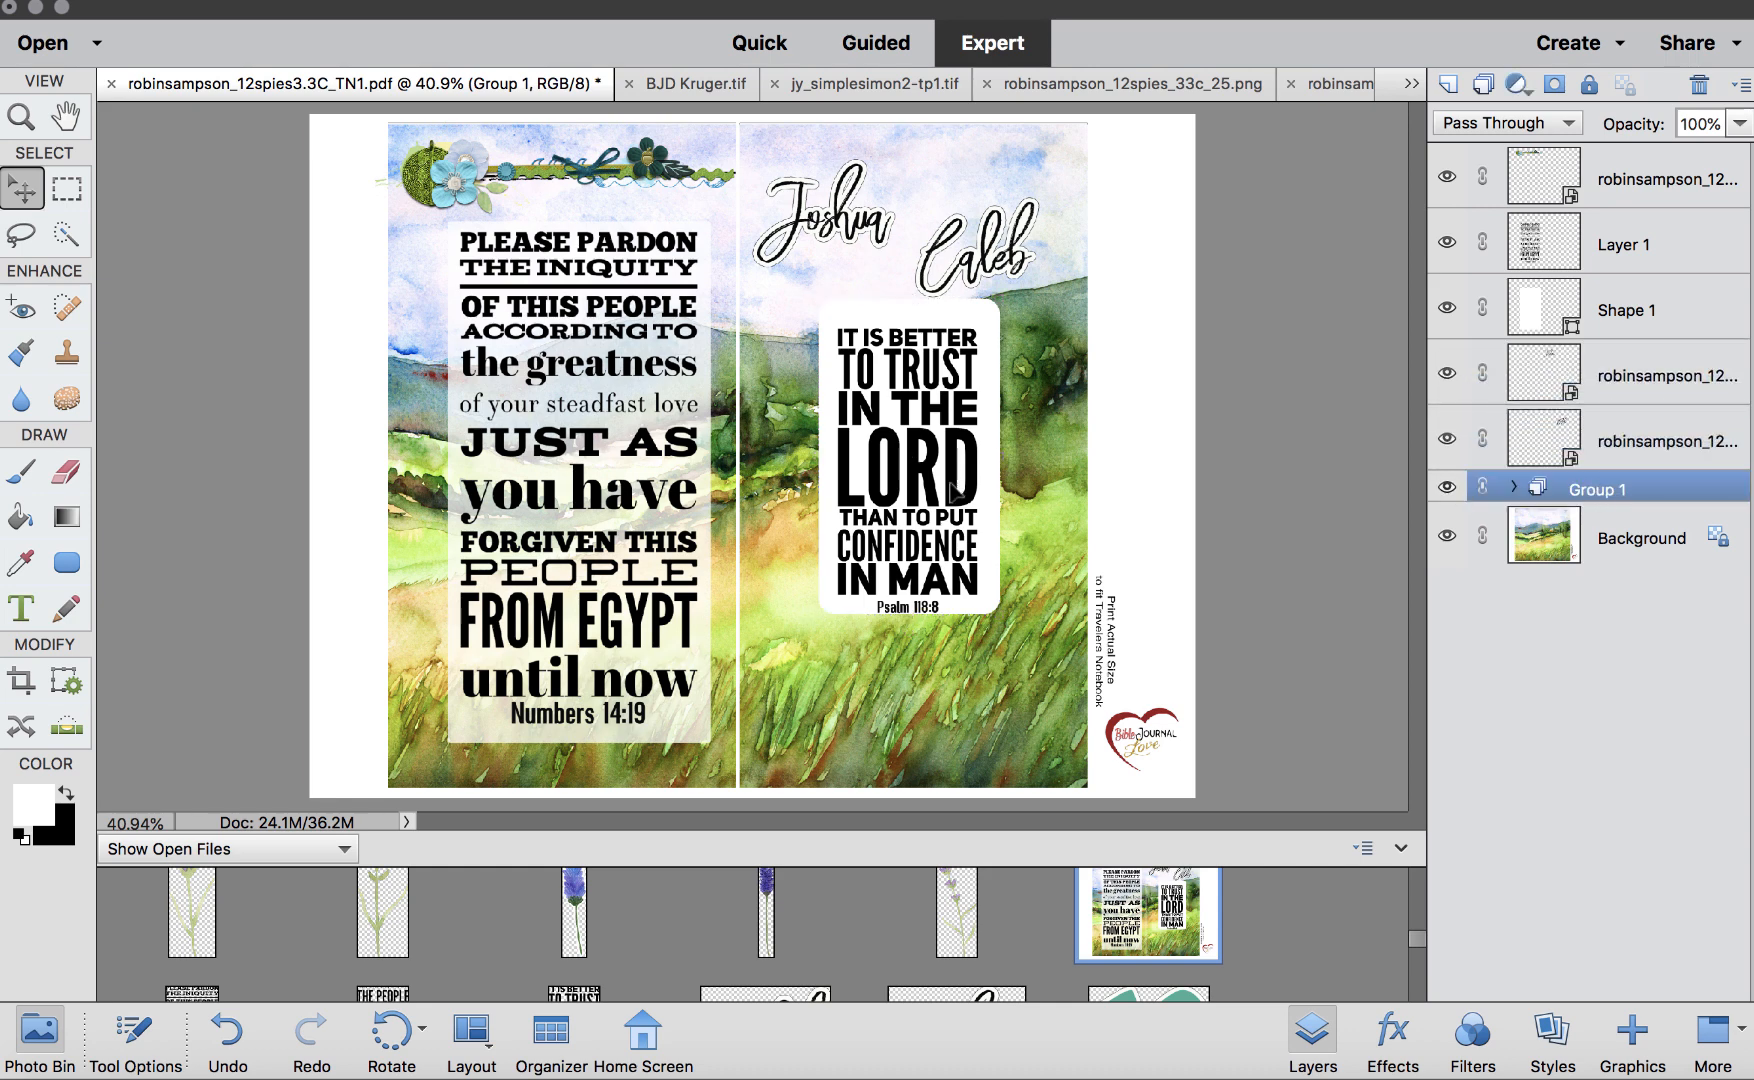
Move the grouped Psalm verse down about 1.7 in and place the Joshua and Caleb word art side by side just above it
{"action": "left_click_drag", "start_coordinate": [955, 492], "coordinate": [950, 597]}
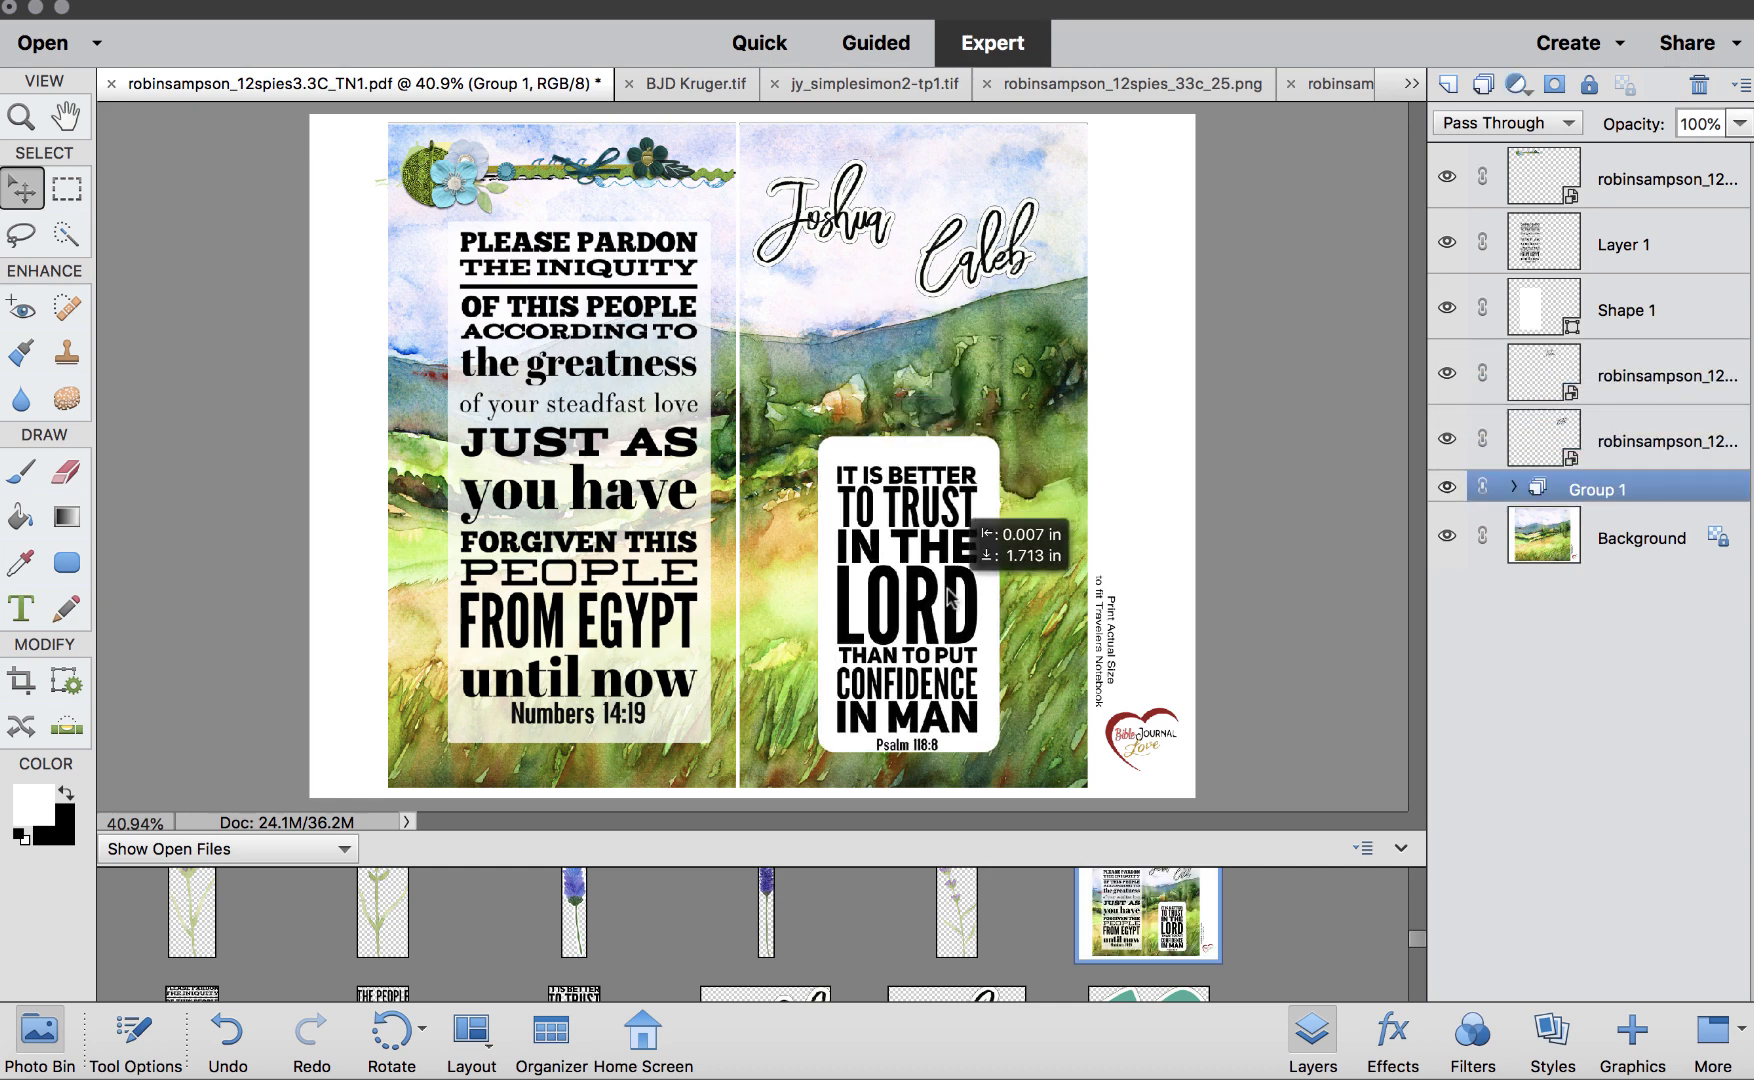
{"action": "left_click_drag", "start_coordinate": [930, 245], "coordinate": [901, 360]}
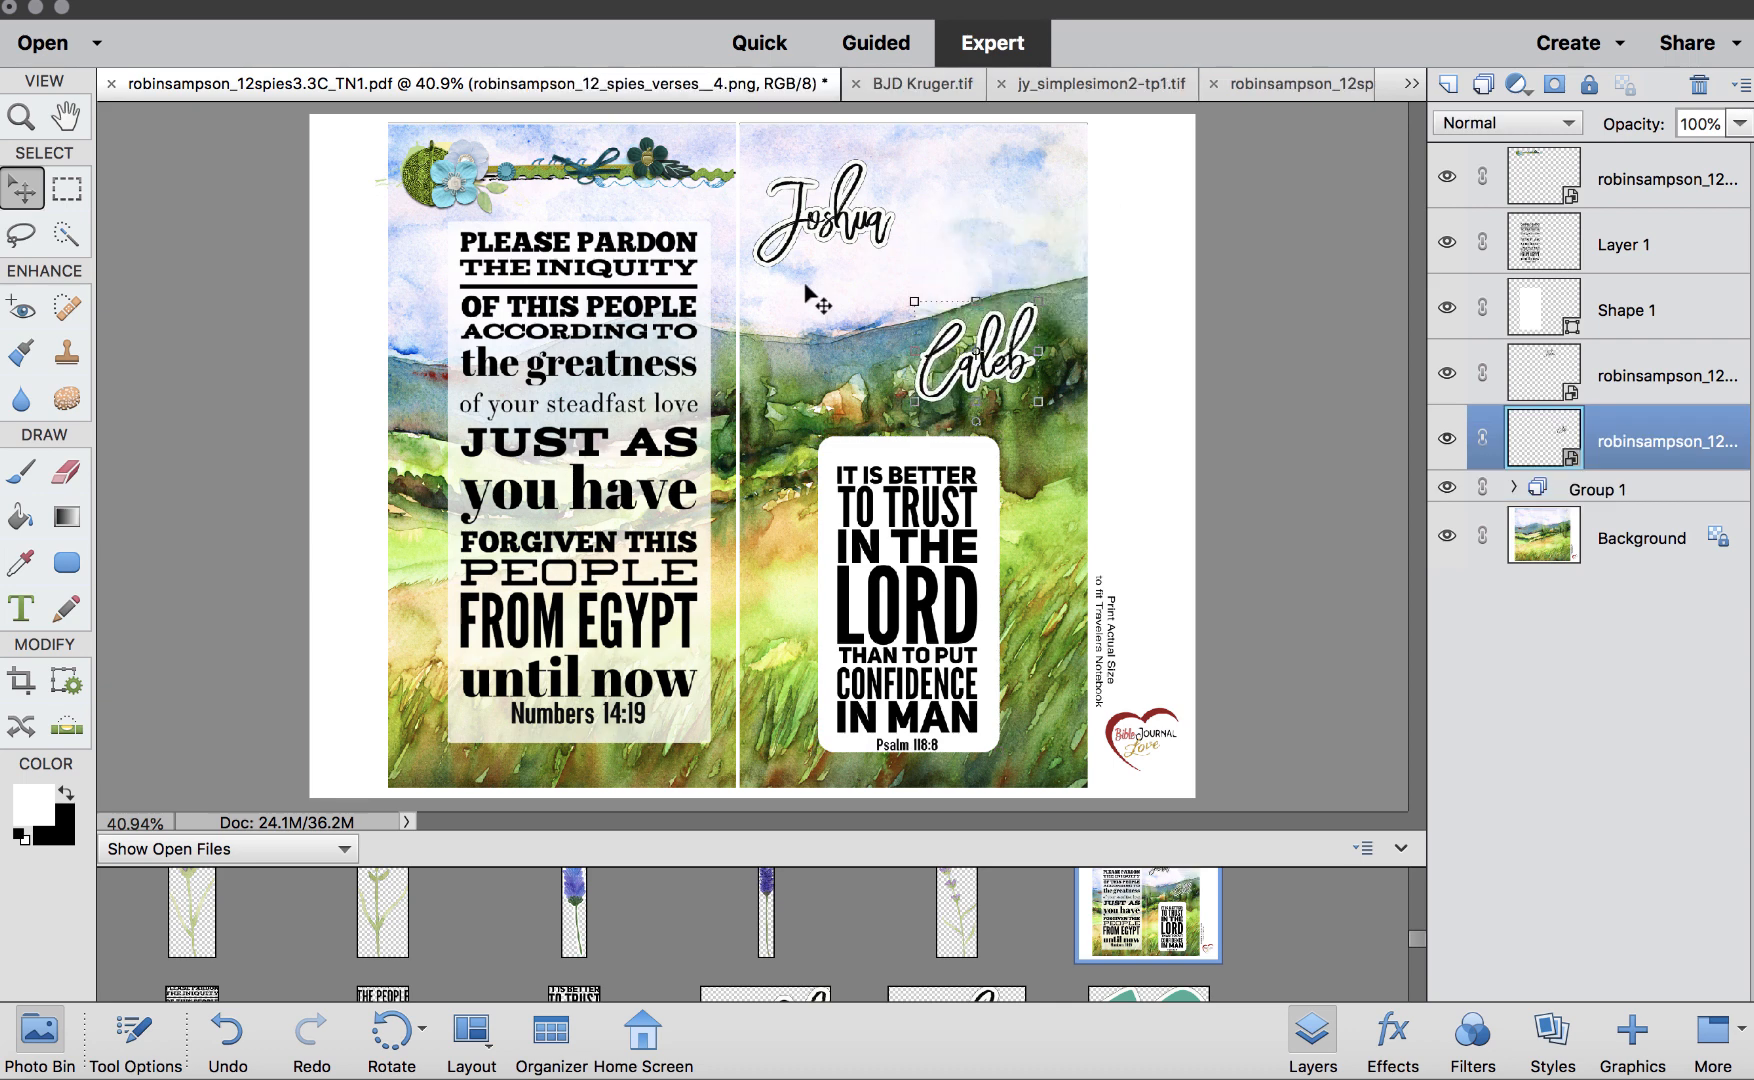
{"action": "left_click_drag", "start_coordinate": [832, 218], "coordinate": [829, 368]}
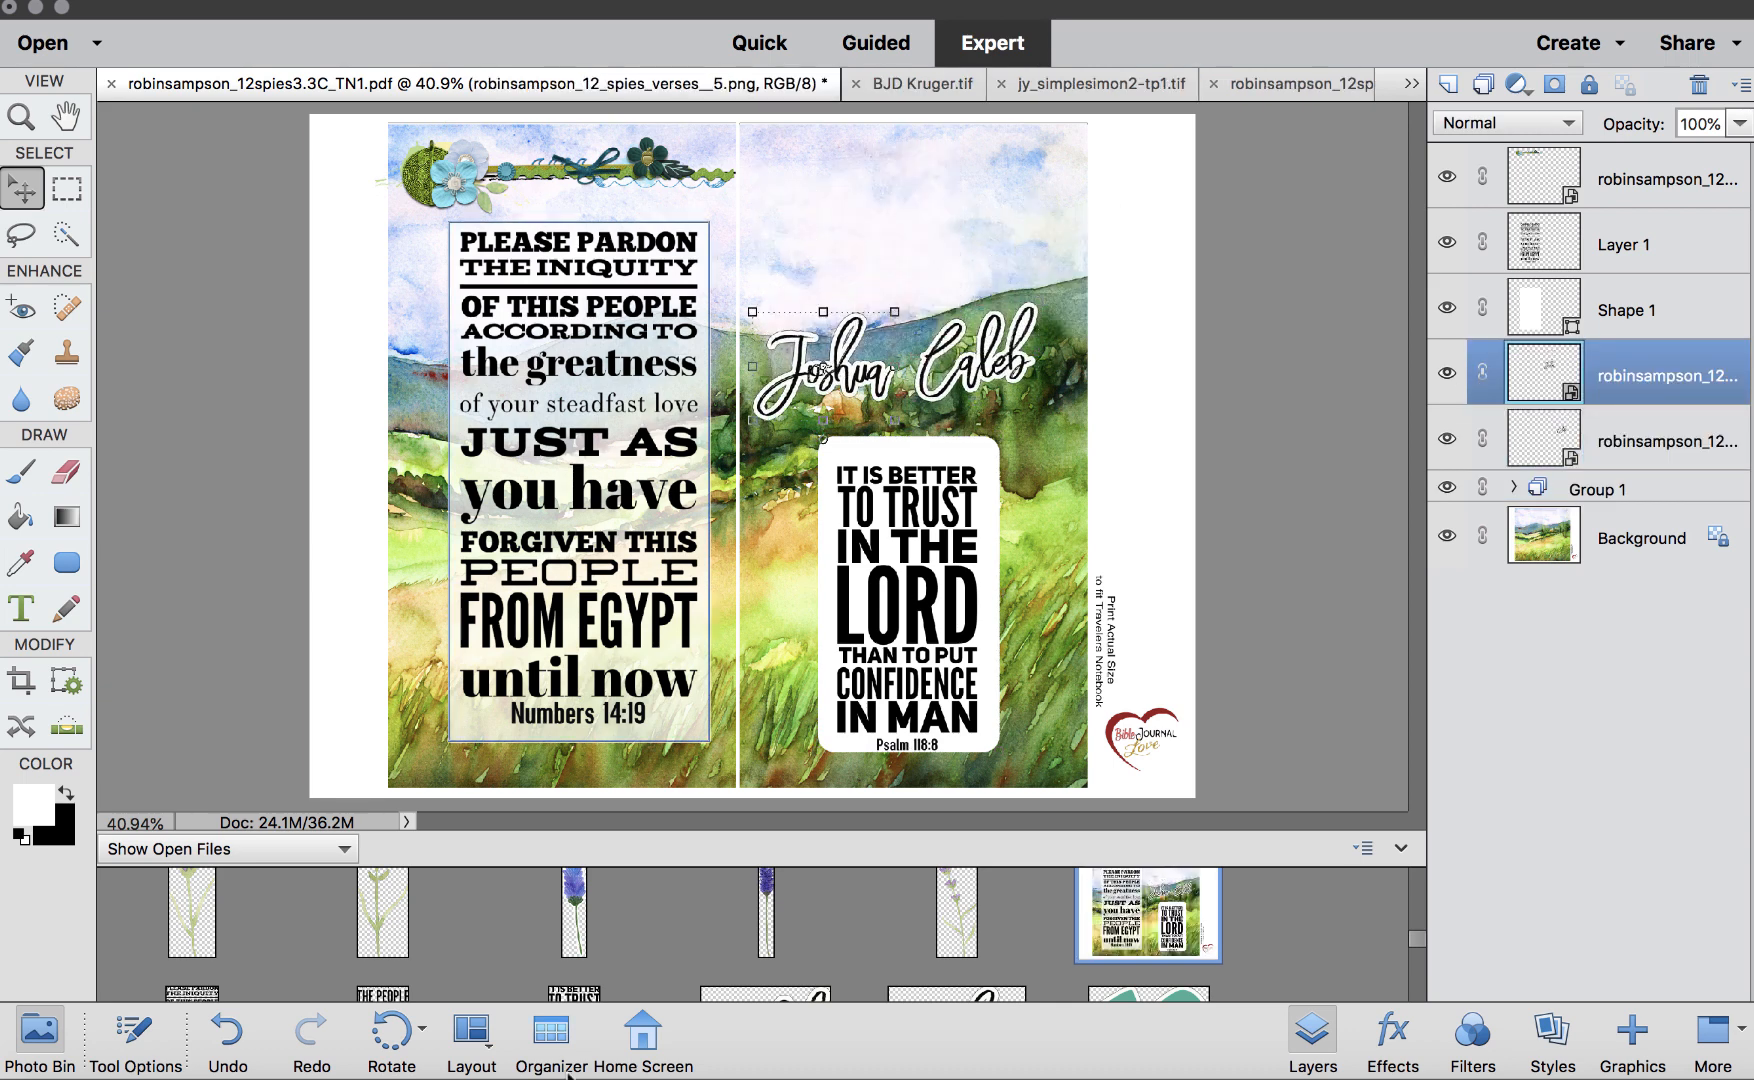
Add the green Twelve Spies title art from the open files to the upper part of the right page
{"action": "scroll", "coordinate": [492, 993], "scroll_direction": "down", "scroll_amount": 5}
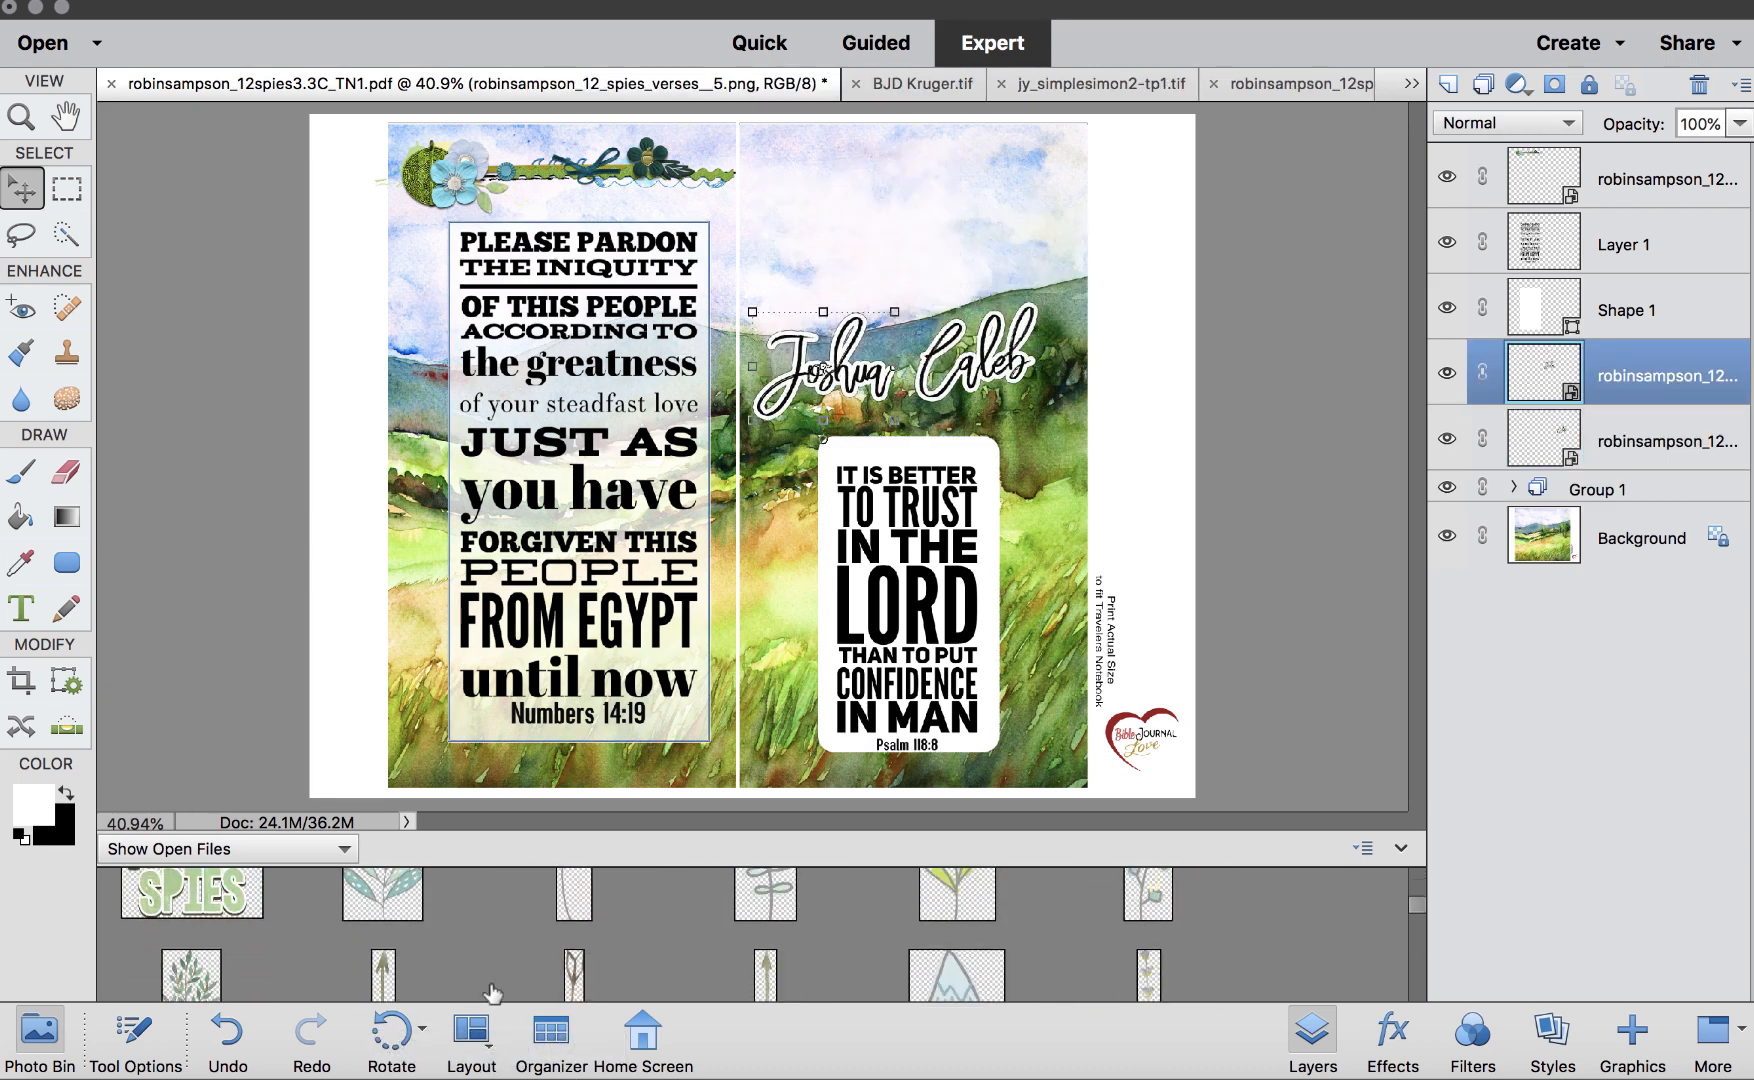
{"action": "scroll", "coordinate": [492, 993], "scroll_direction": "down", "scroll_amount": 6}
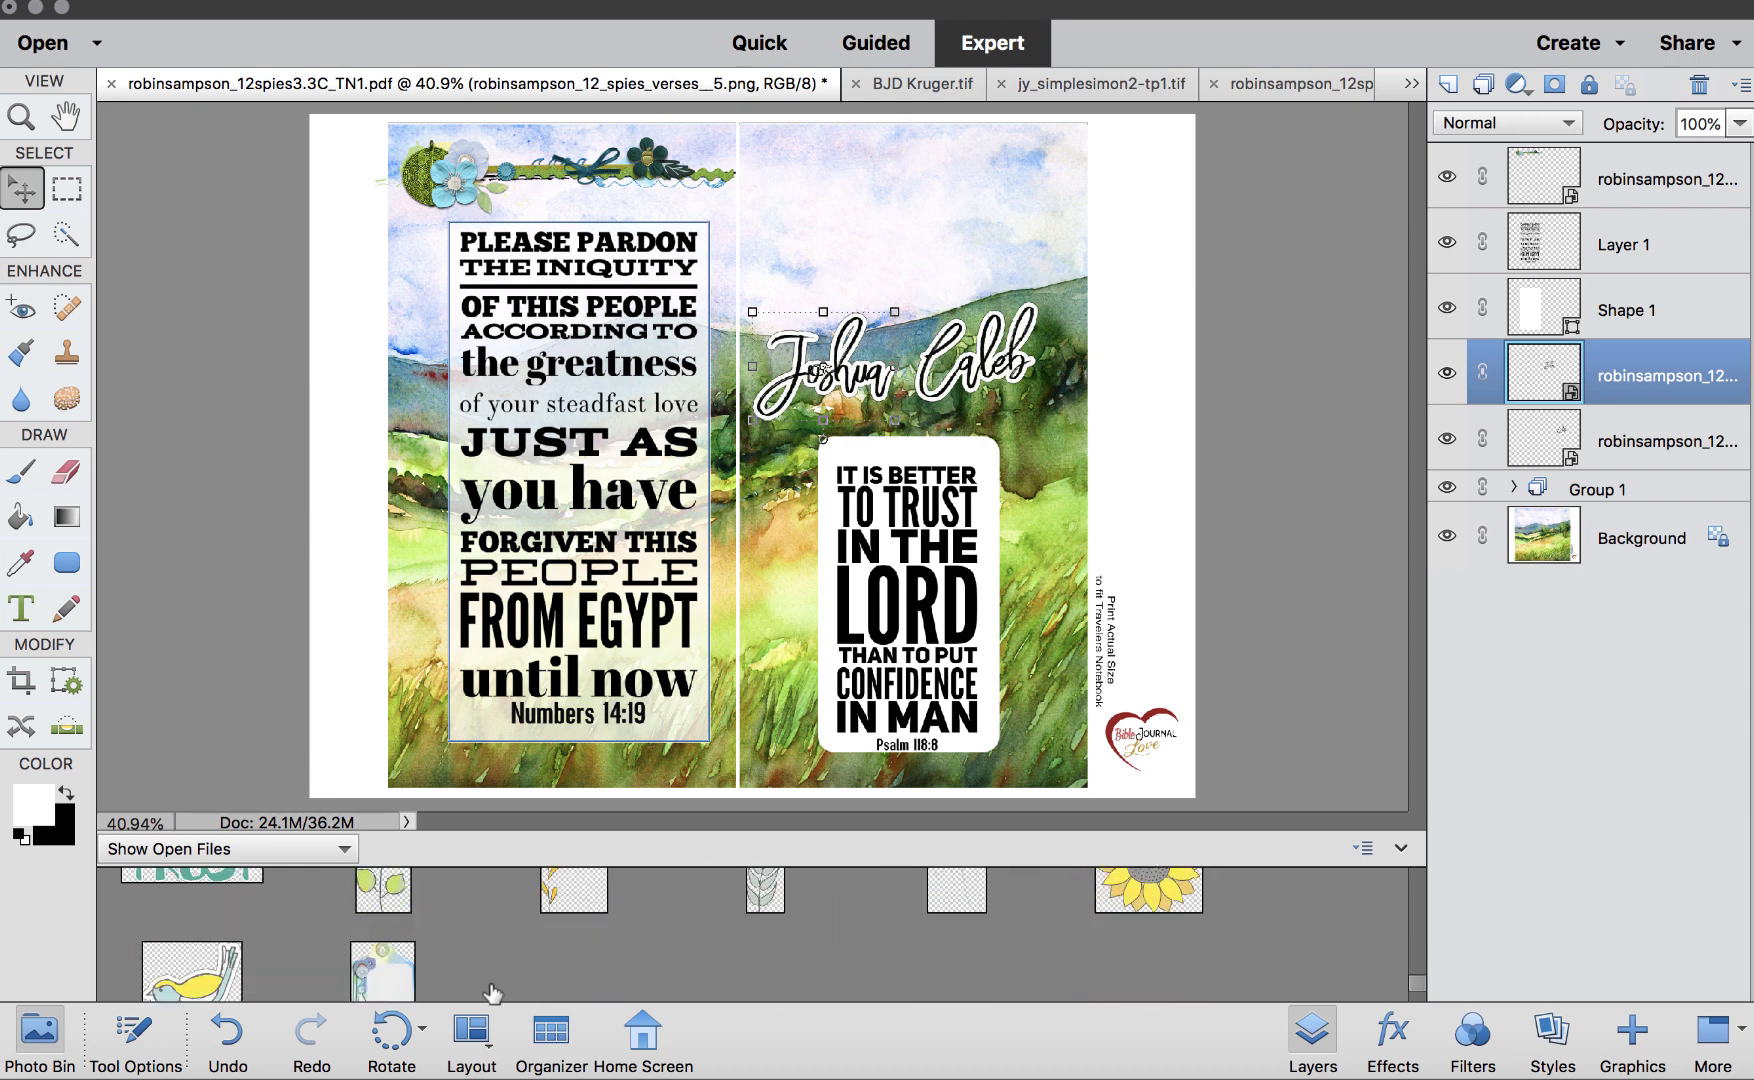
{"action": "scroll", "coordinate": [492, 993], "scroll_direction": "up", "scroll_amount": 5}
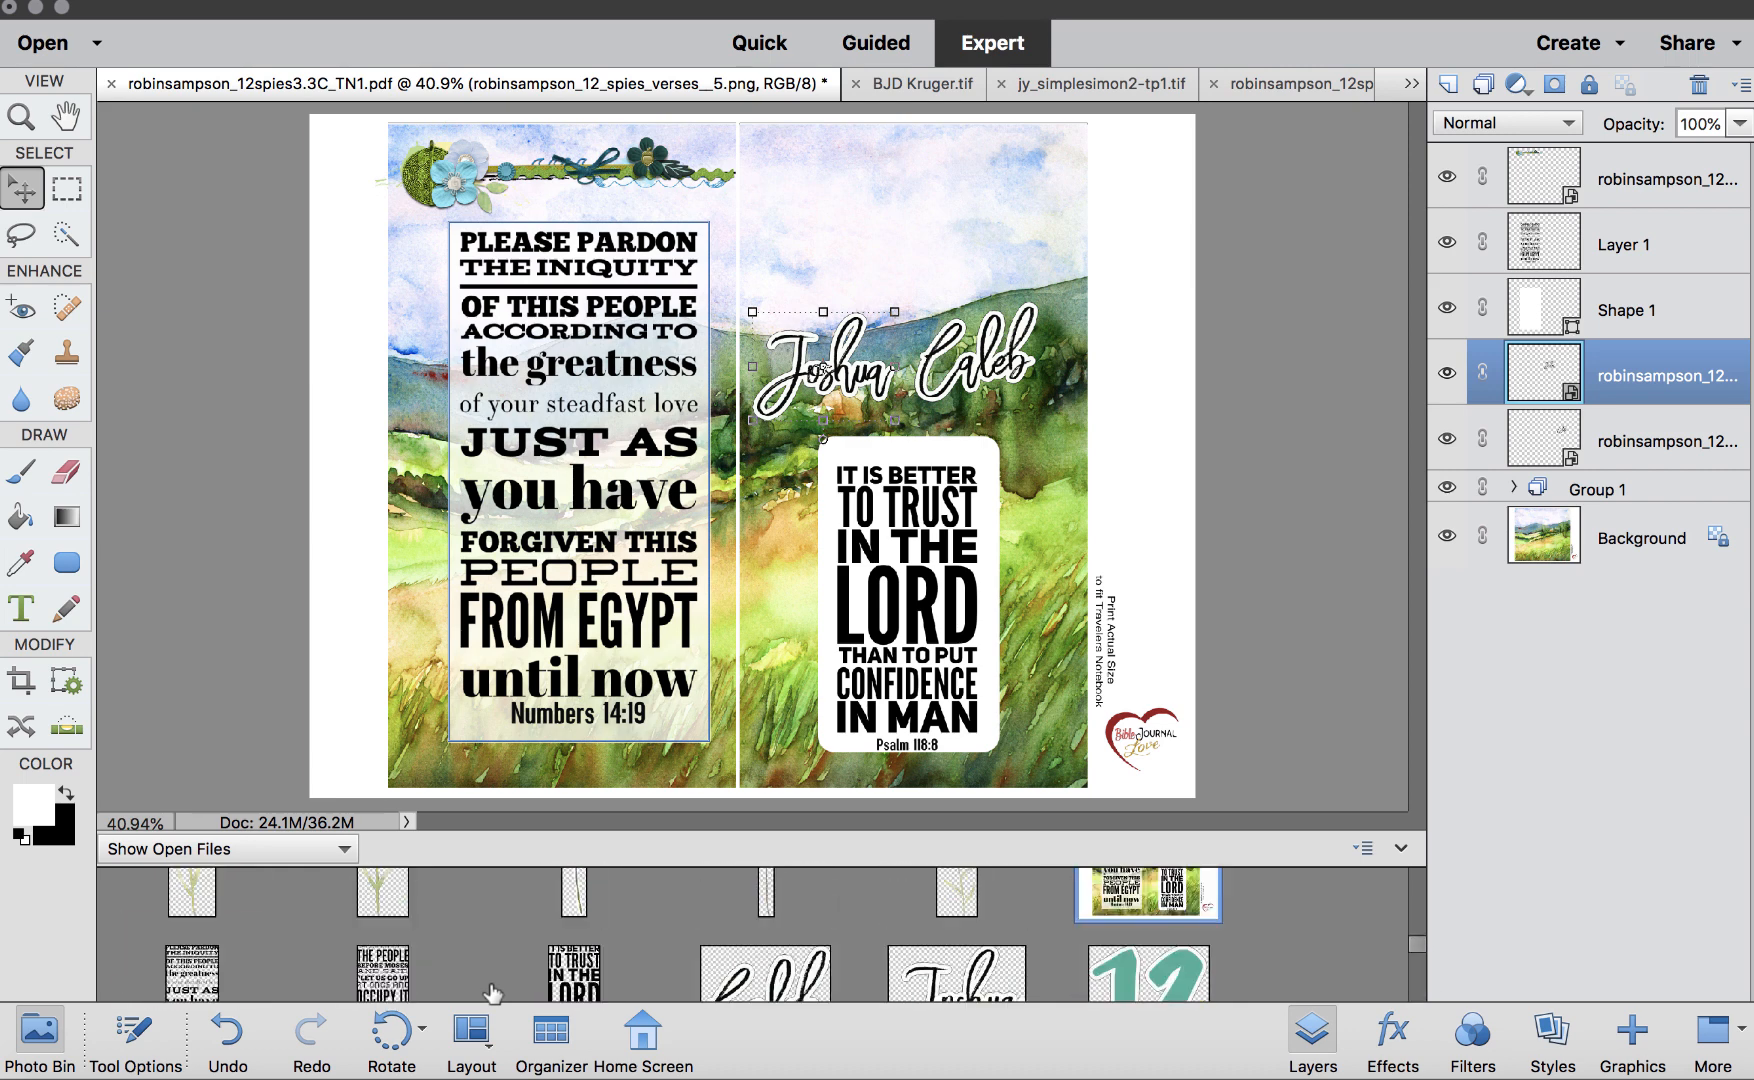
{"action": "scroll", "coordinate": [492, 993], "scroll_direction": "up", "scroll_amount": 4}
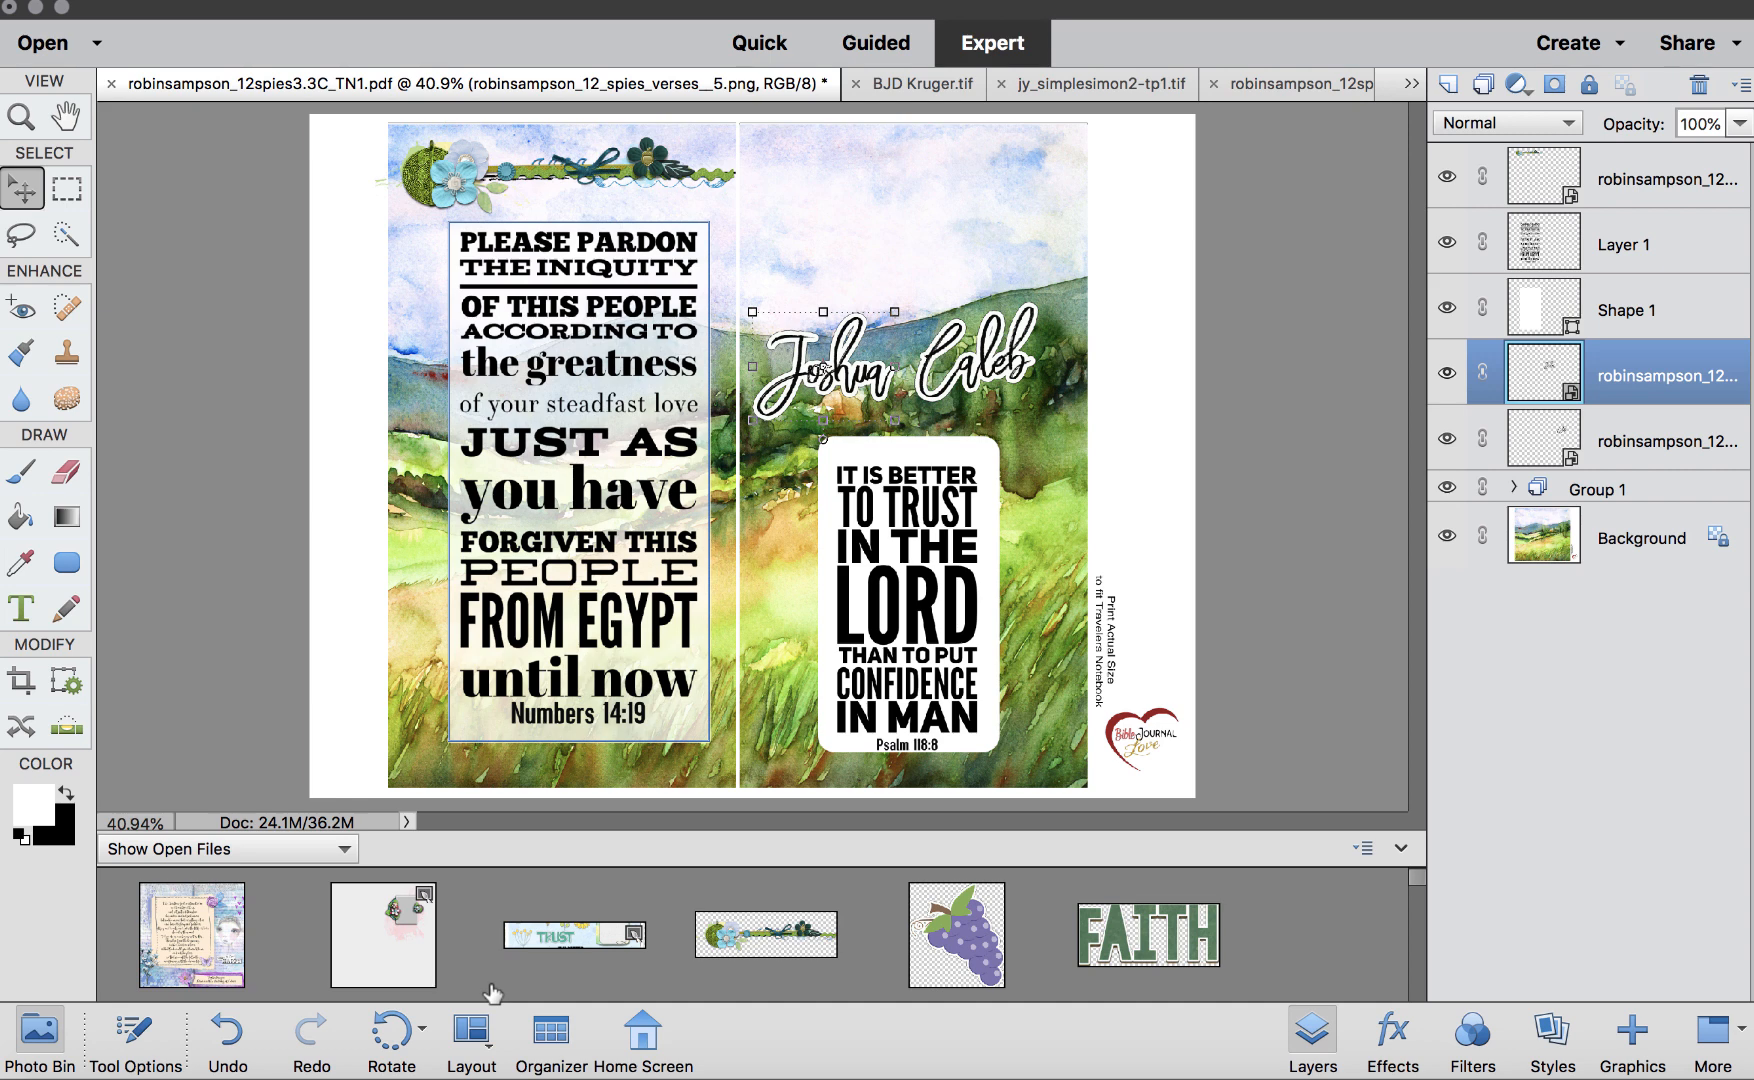
{"action": "scroll", "coordinate": [492, 993], "scroll_direction": "down", "scroll_amount": 2}
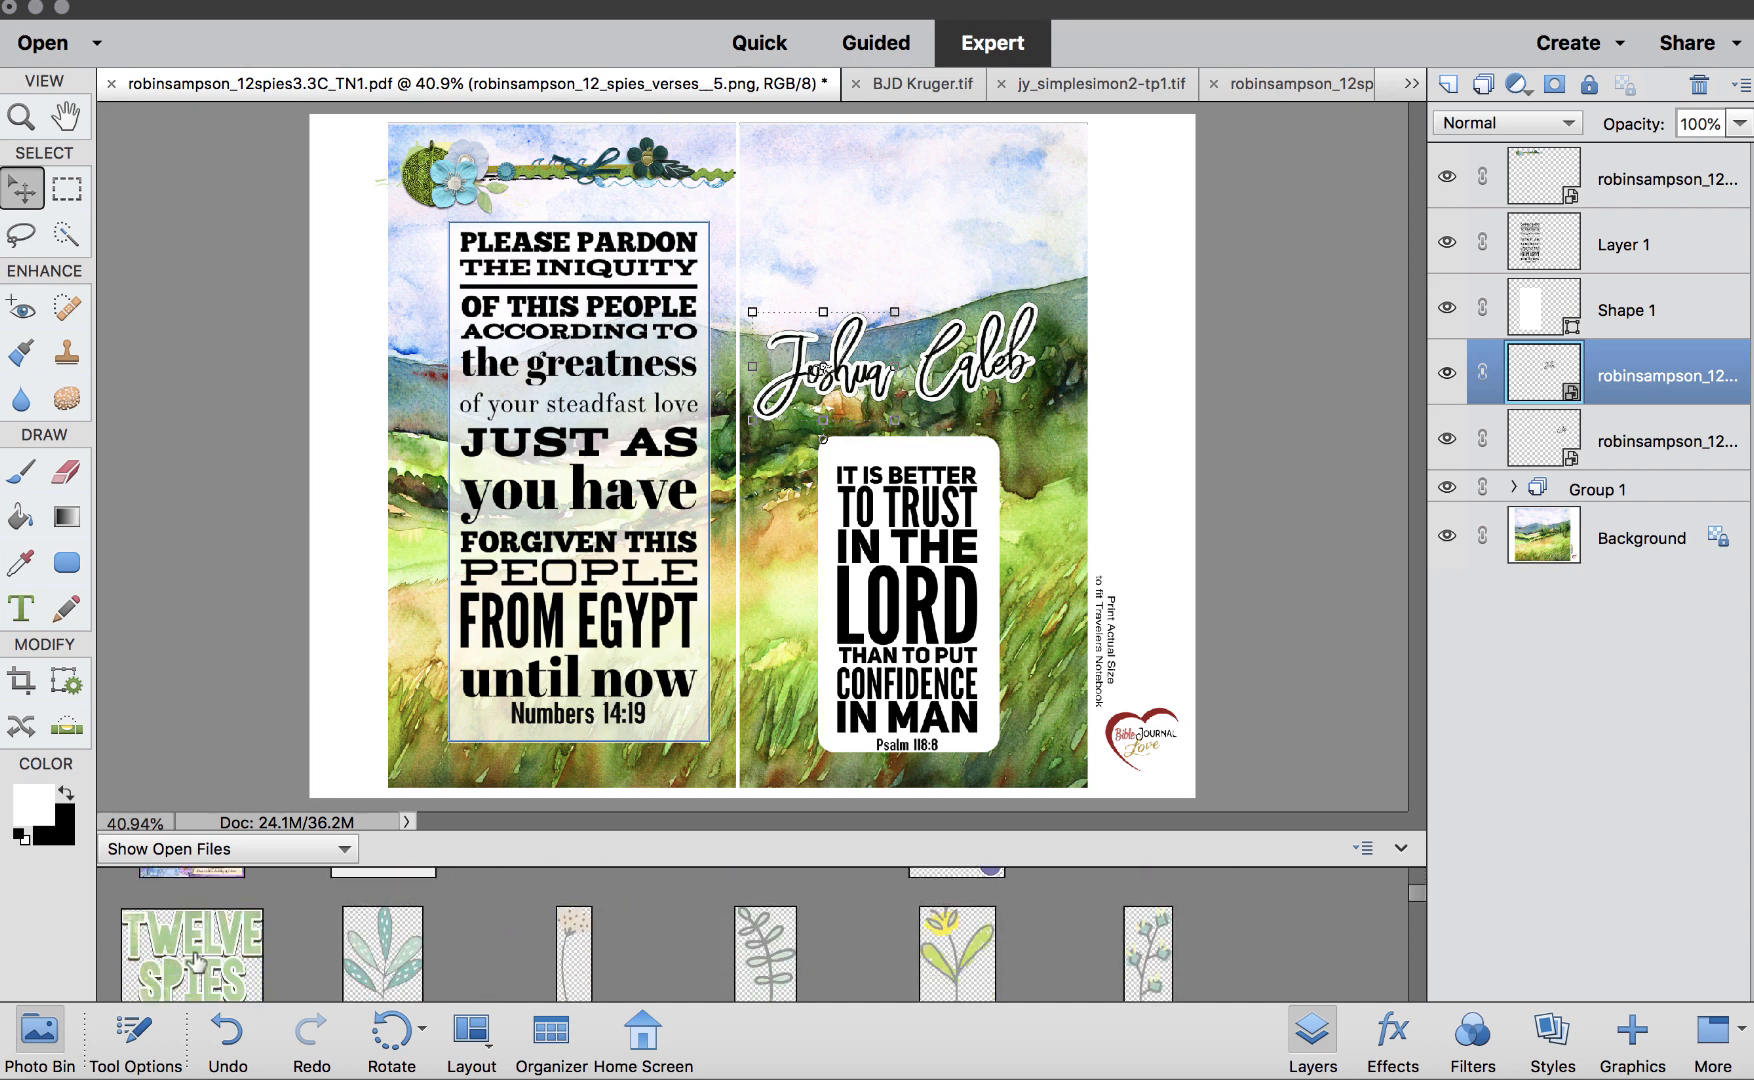
{"action": "left_click_drag", "start_coordinate": [193, 930], "coordinate": [912, 225]}
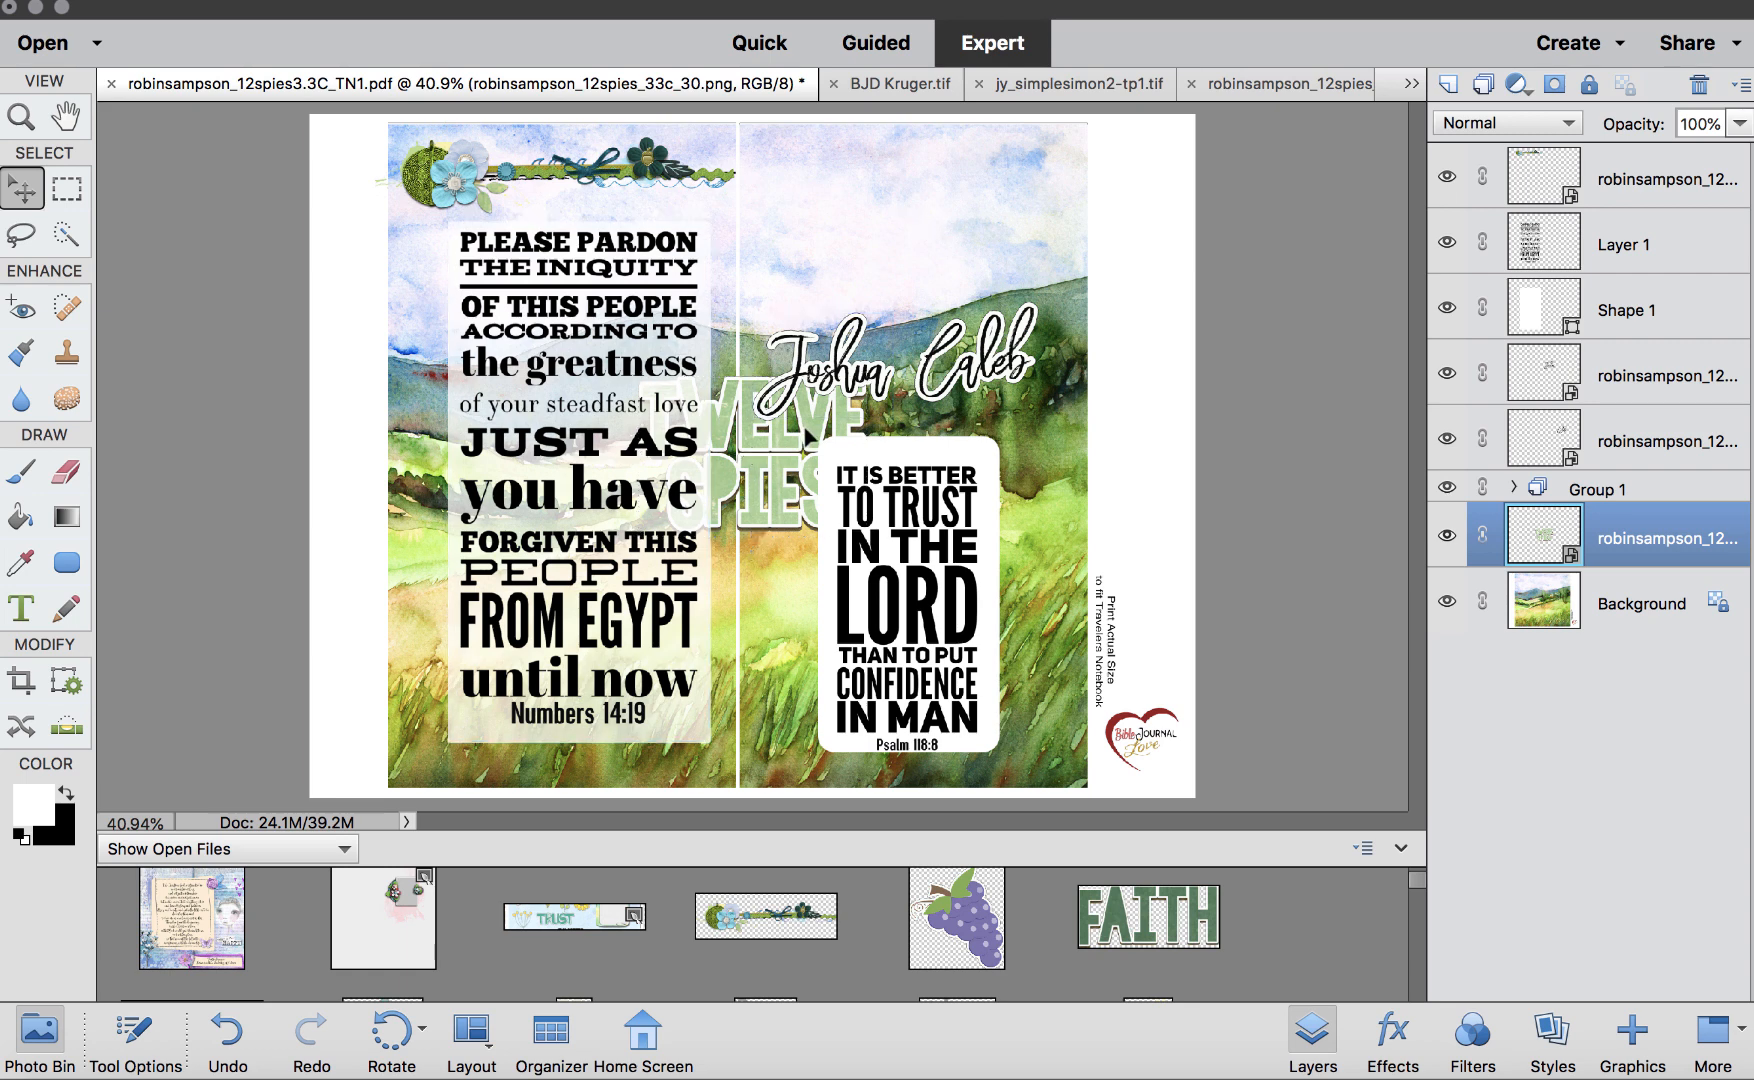
{"action": "left_click_drag", "start_coordinate": [808, 437], "coordinate": [955, 210]}
{"action": "left_click", "coordinate": [603, 368]}
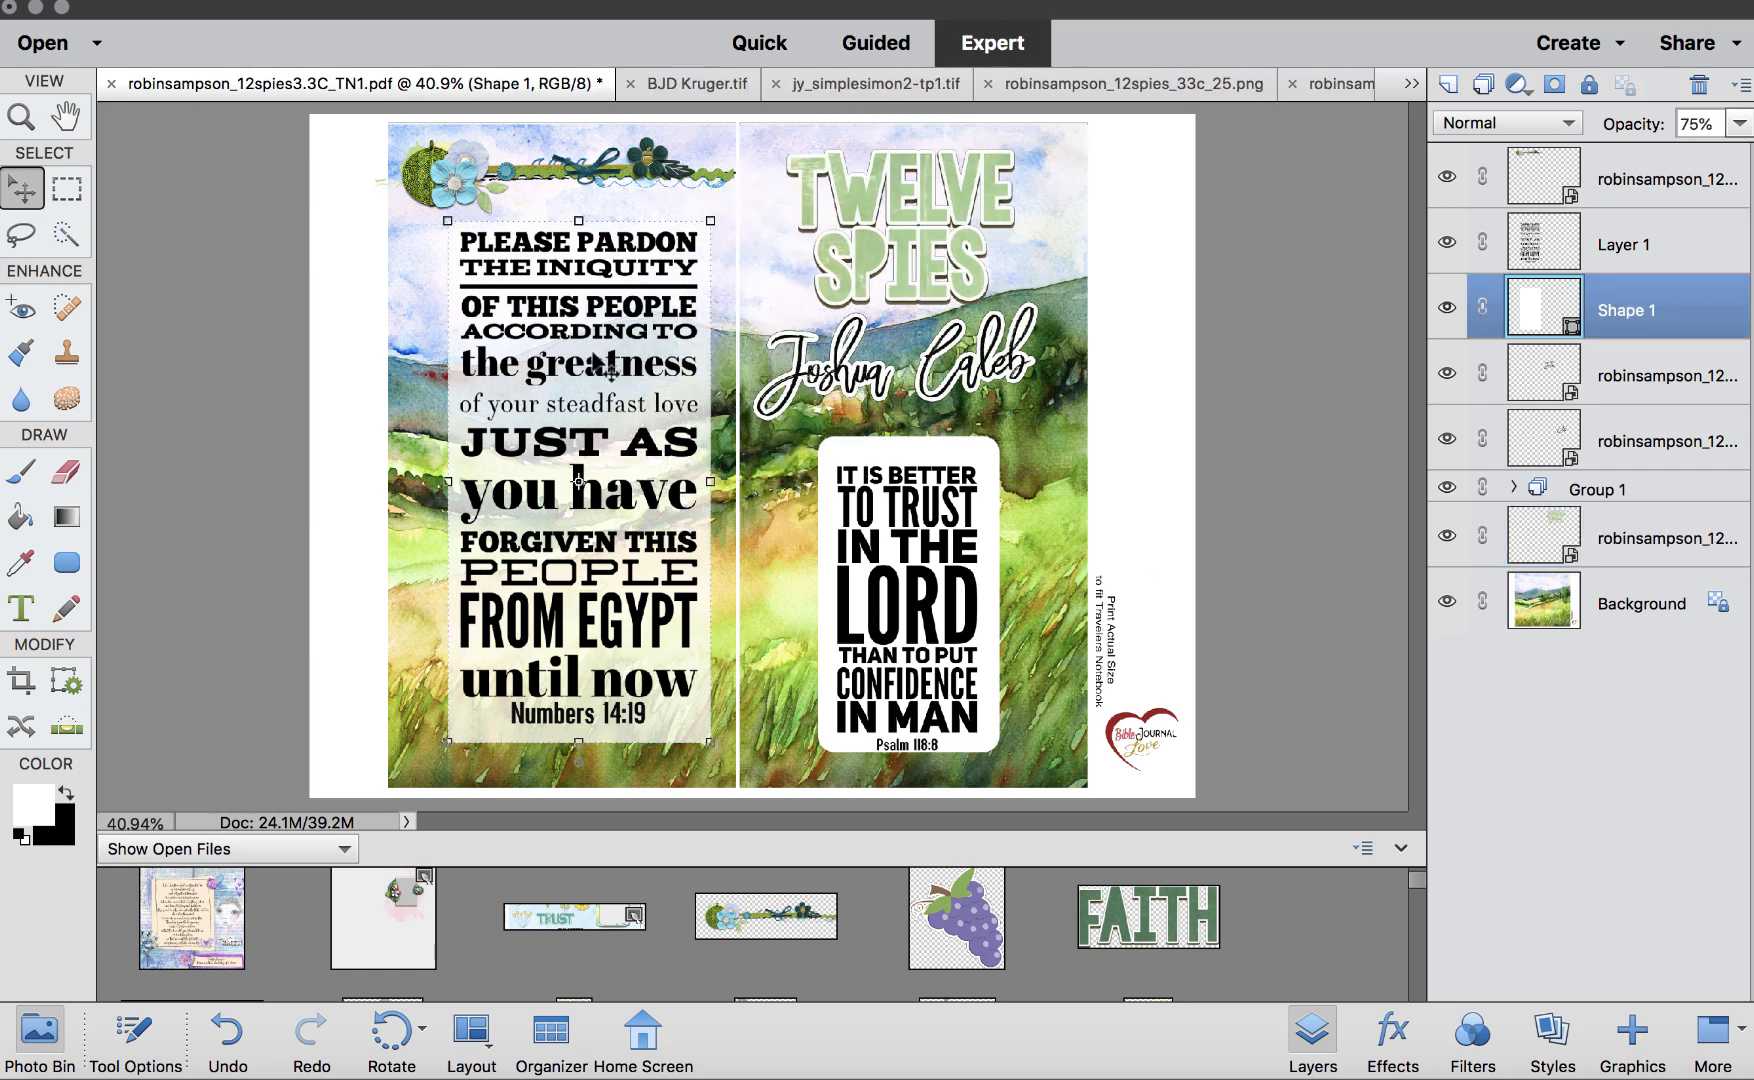
{"action": "left_click", "coordinate": [1643, 249]}
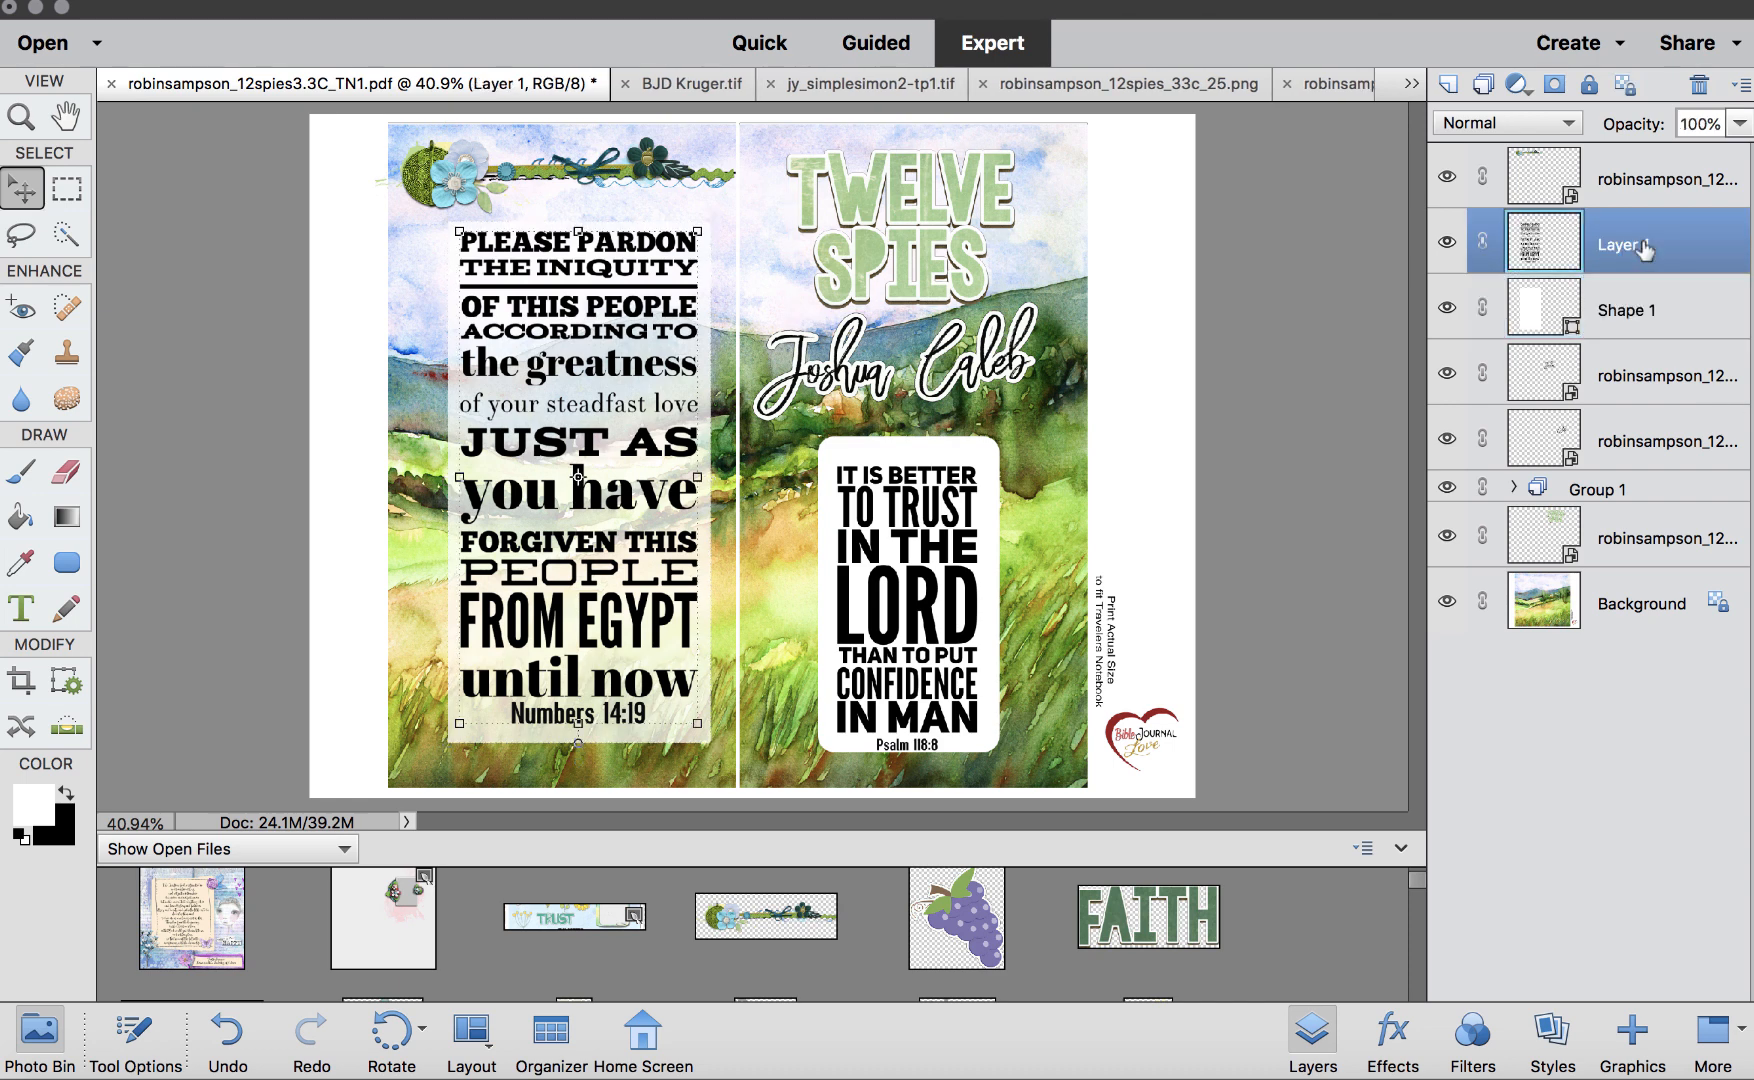
{"action": "key", "text": "super+g"}
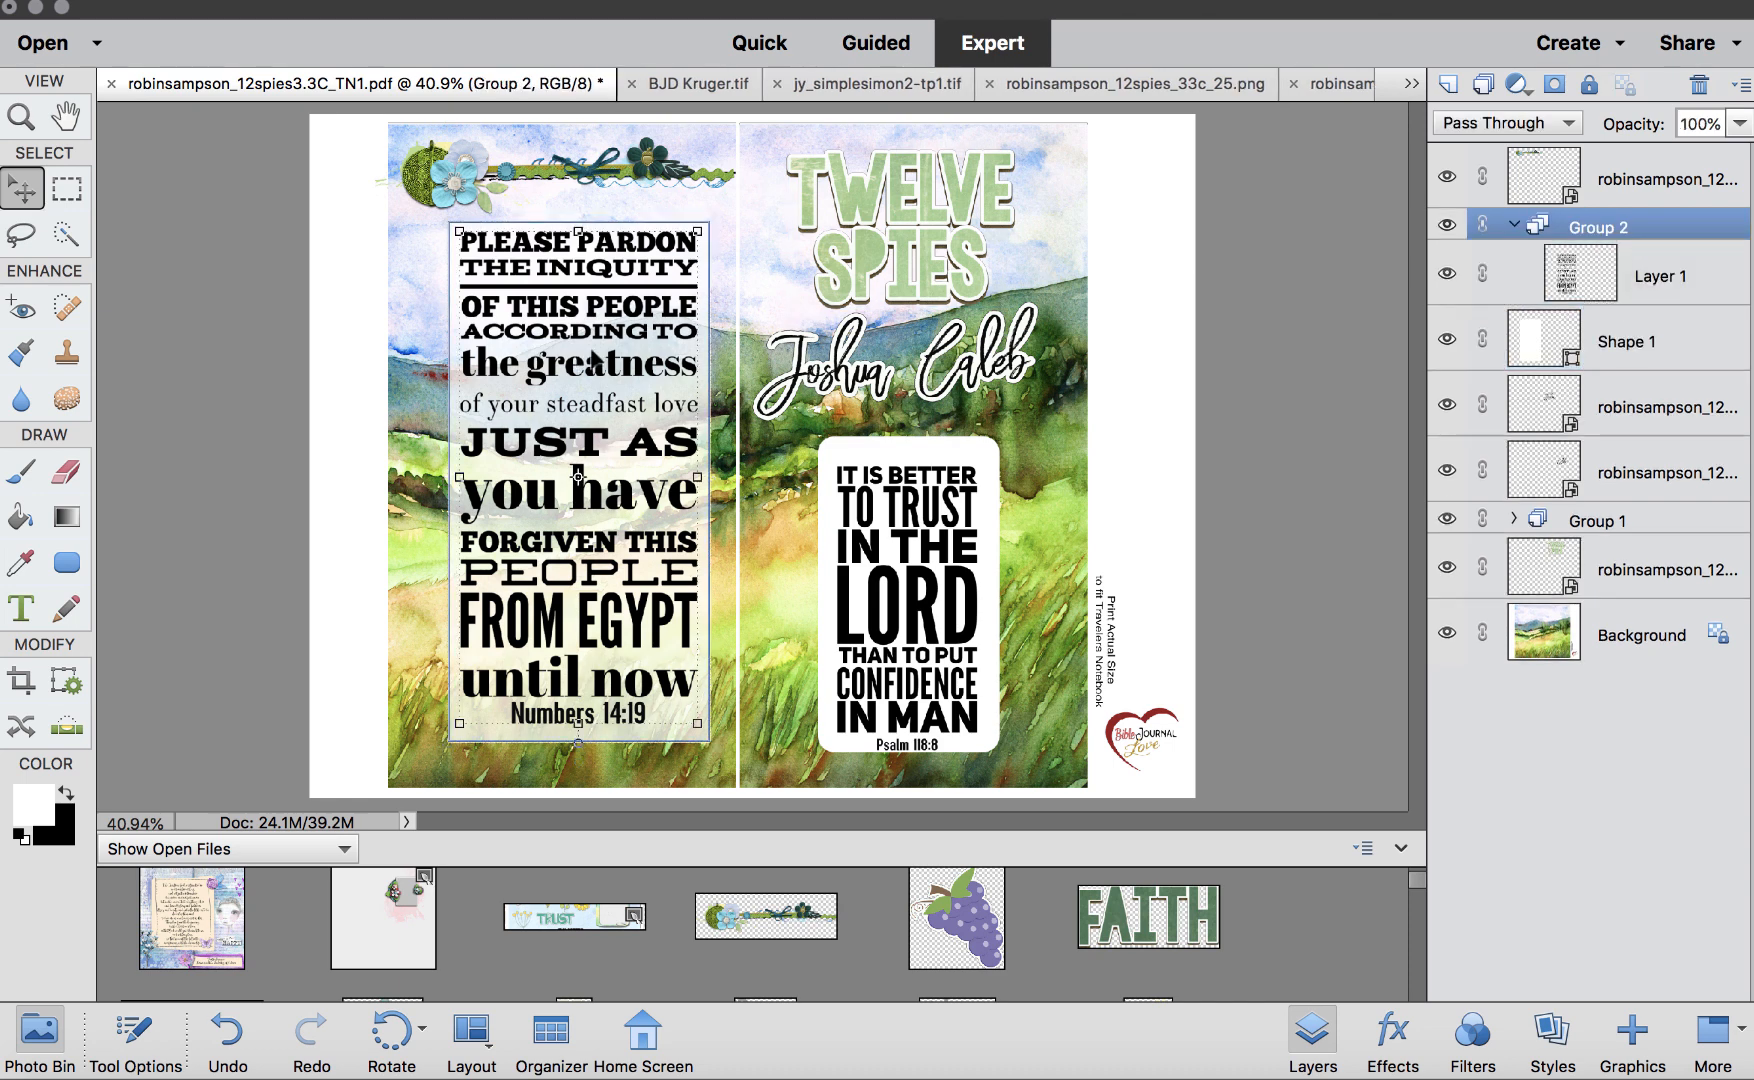
{"action": "left_click_drag", "start_coordinate": [640, 340], "coordinate": [1238, 328]}
{"action": "key", "text": "super+z"}
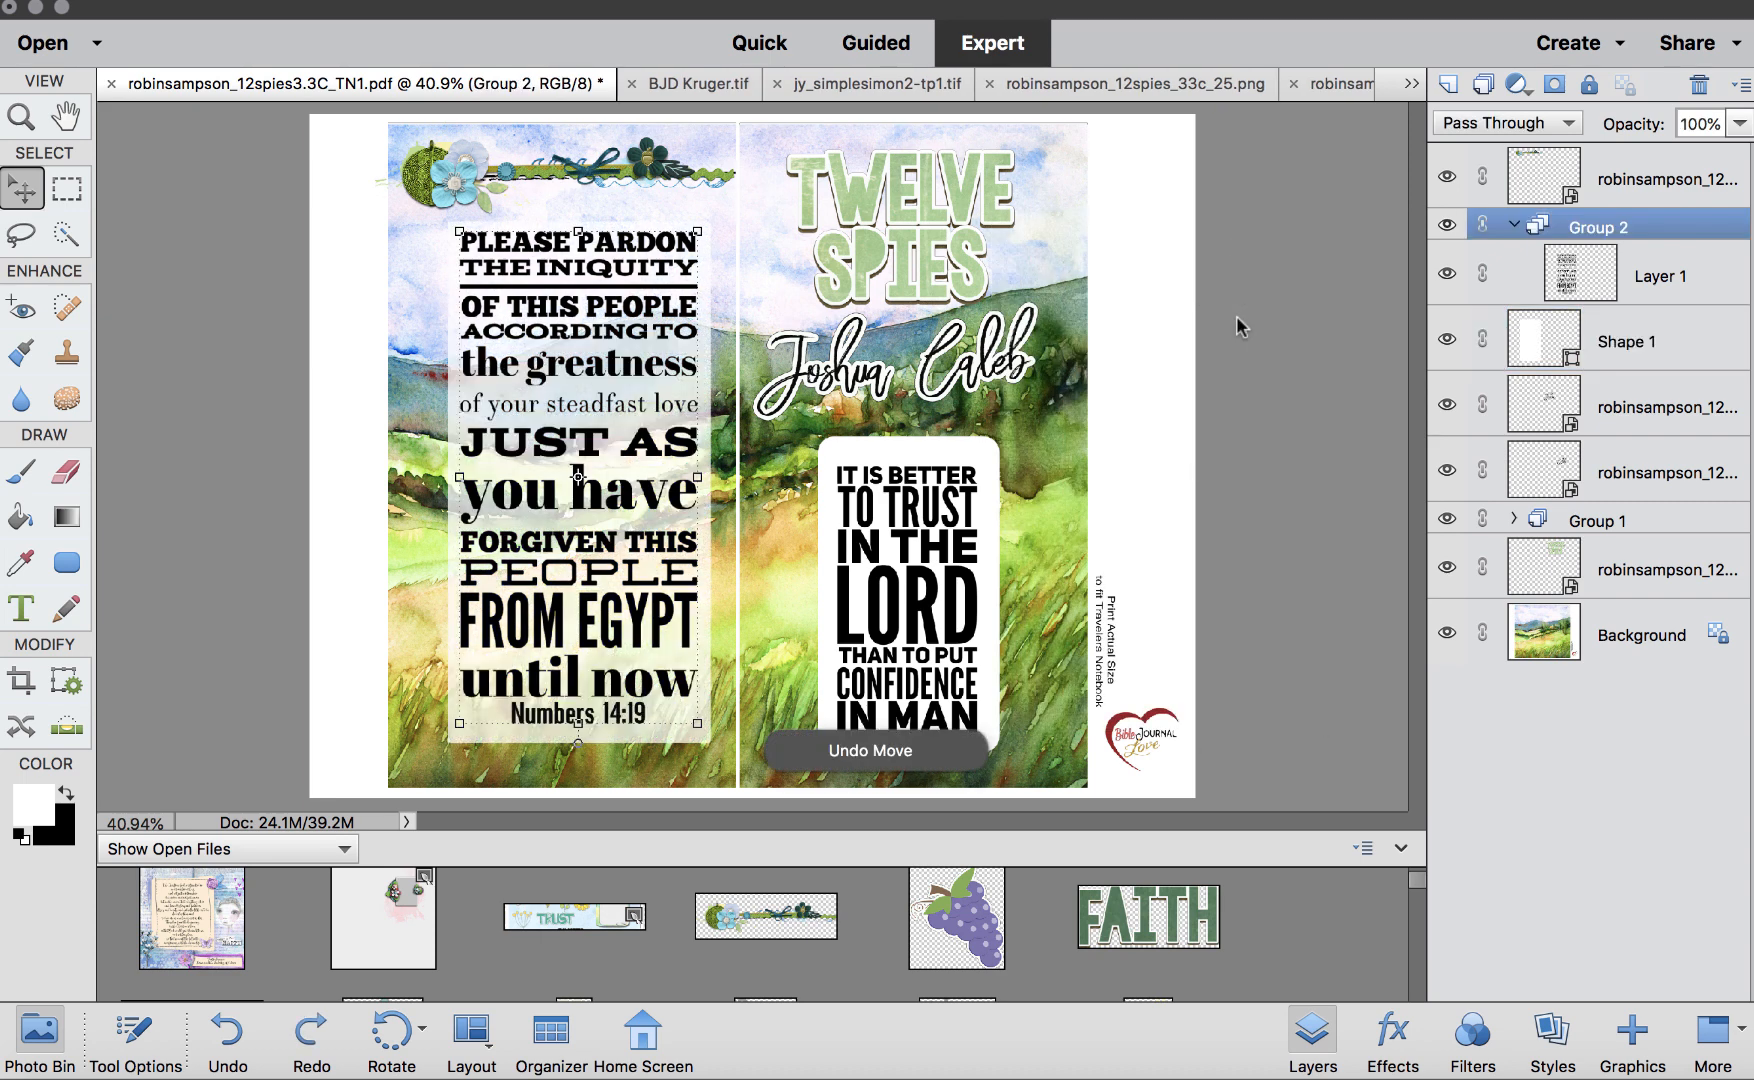
{"action": "right_click", "coordinate": [1506, 228]}
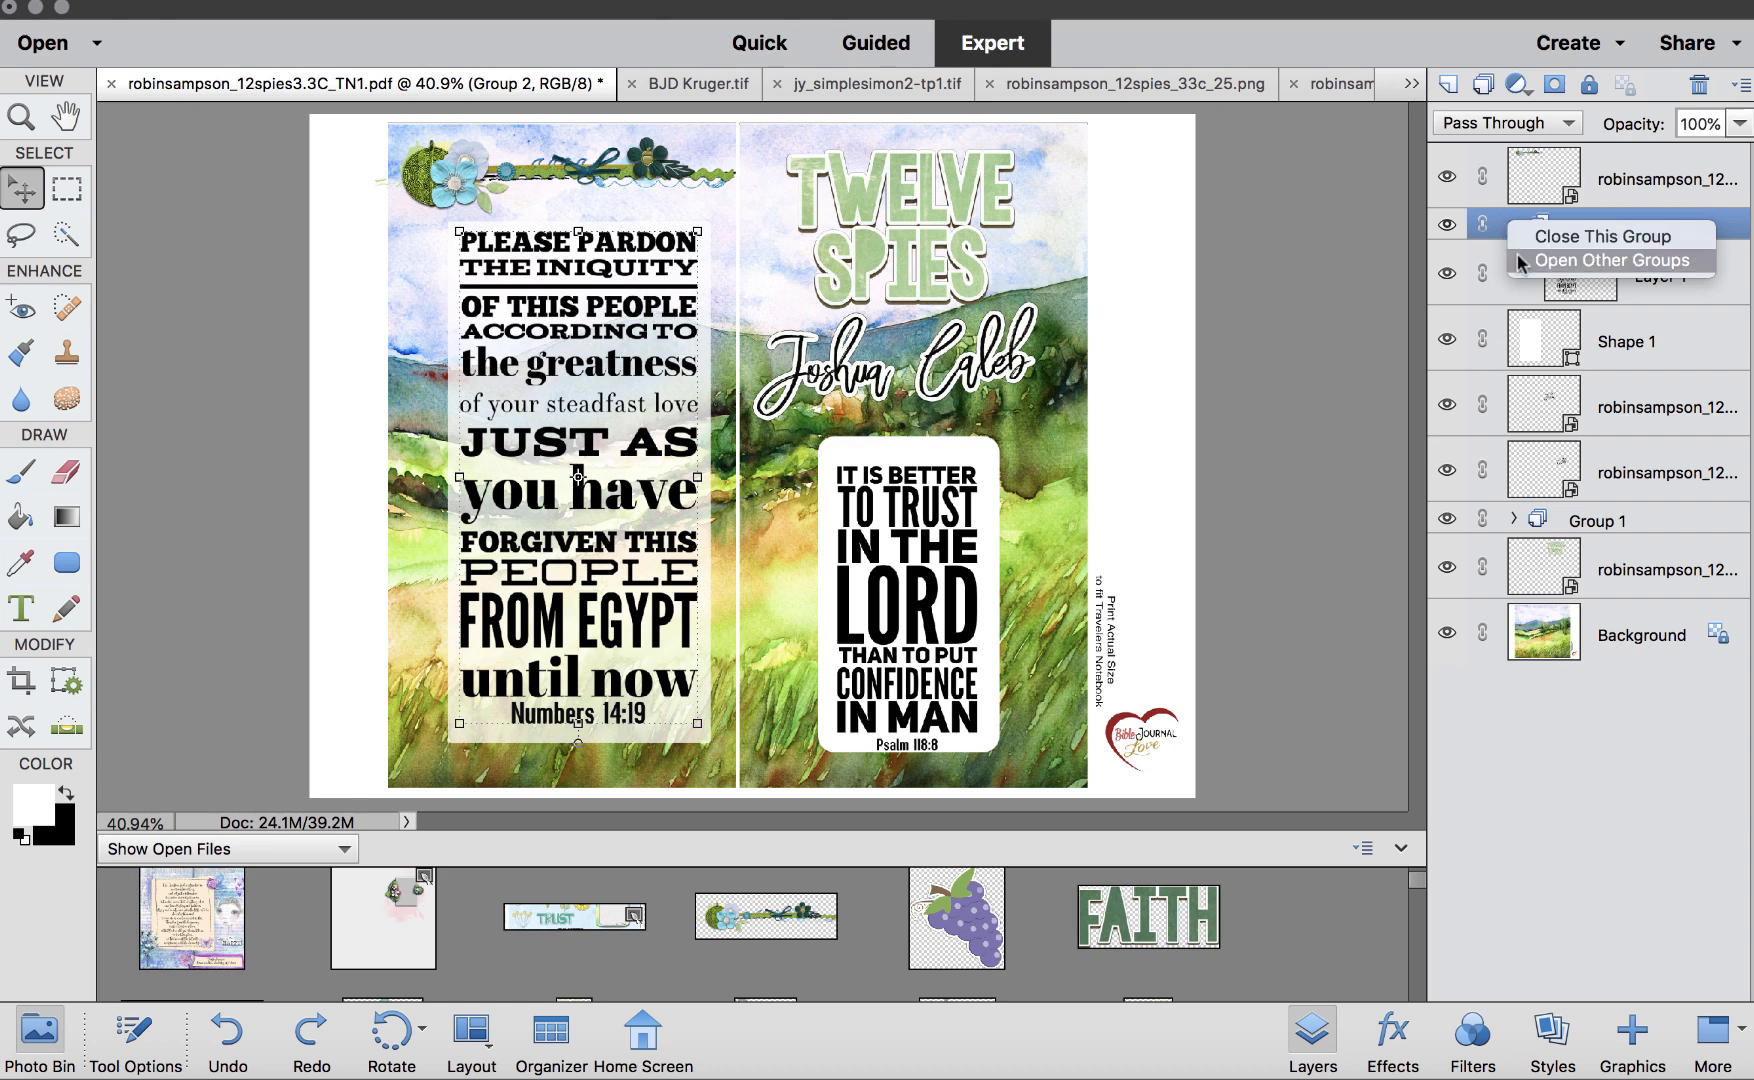
{"action": "left_click", "coordinate": [1722, 230]}
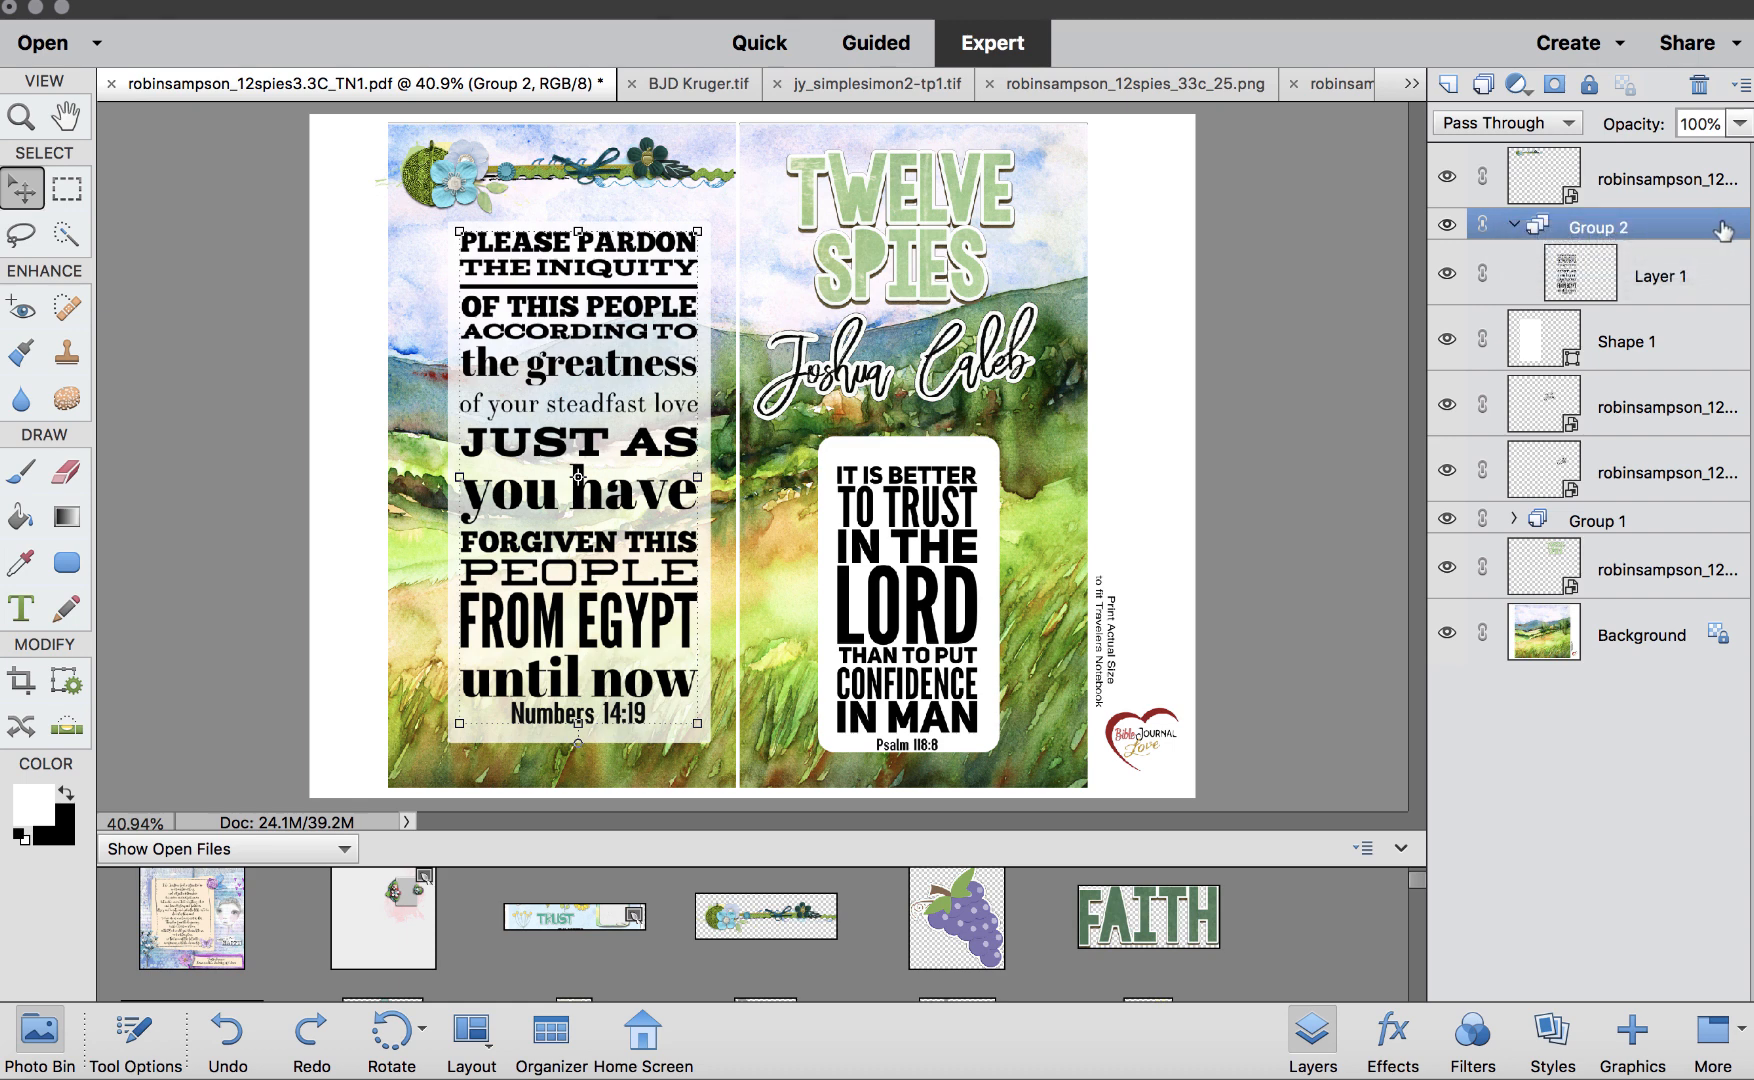
{"action": "right_click", "coordinate": [1722, 230]}
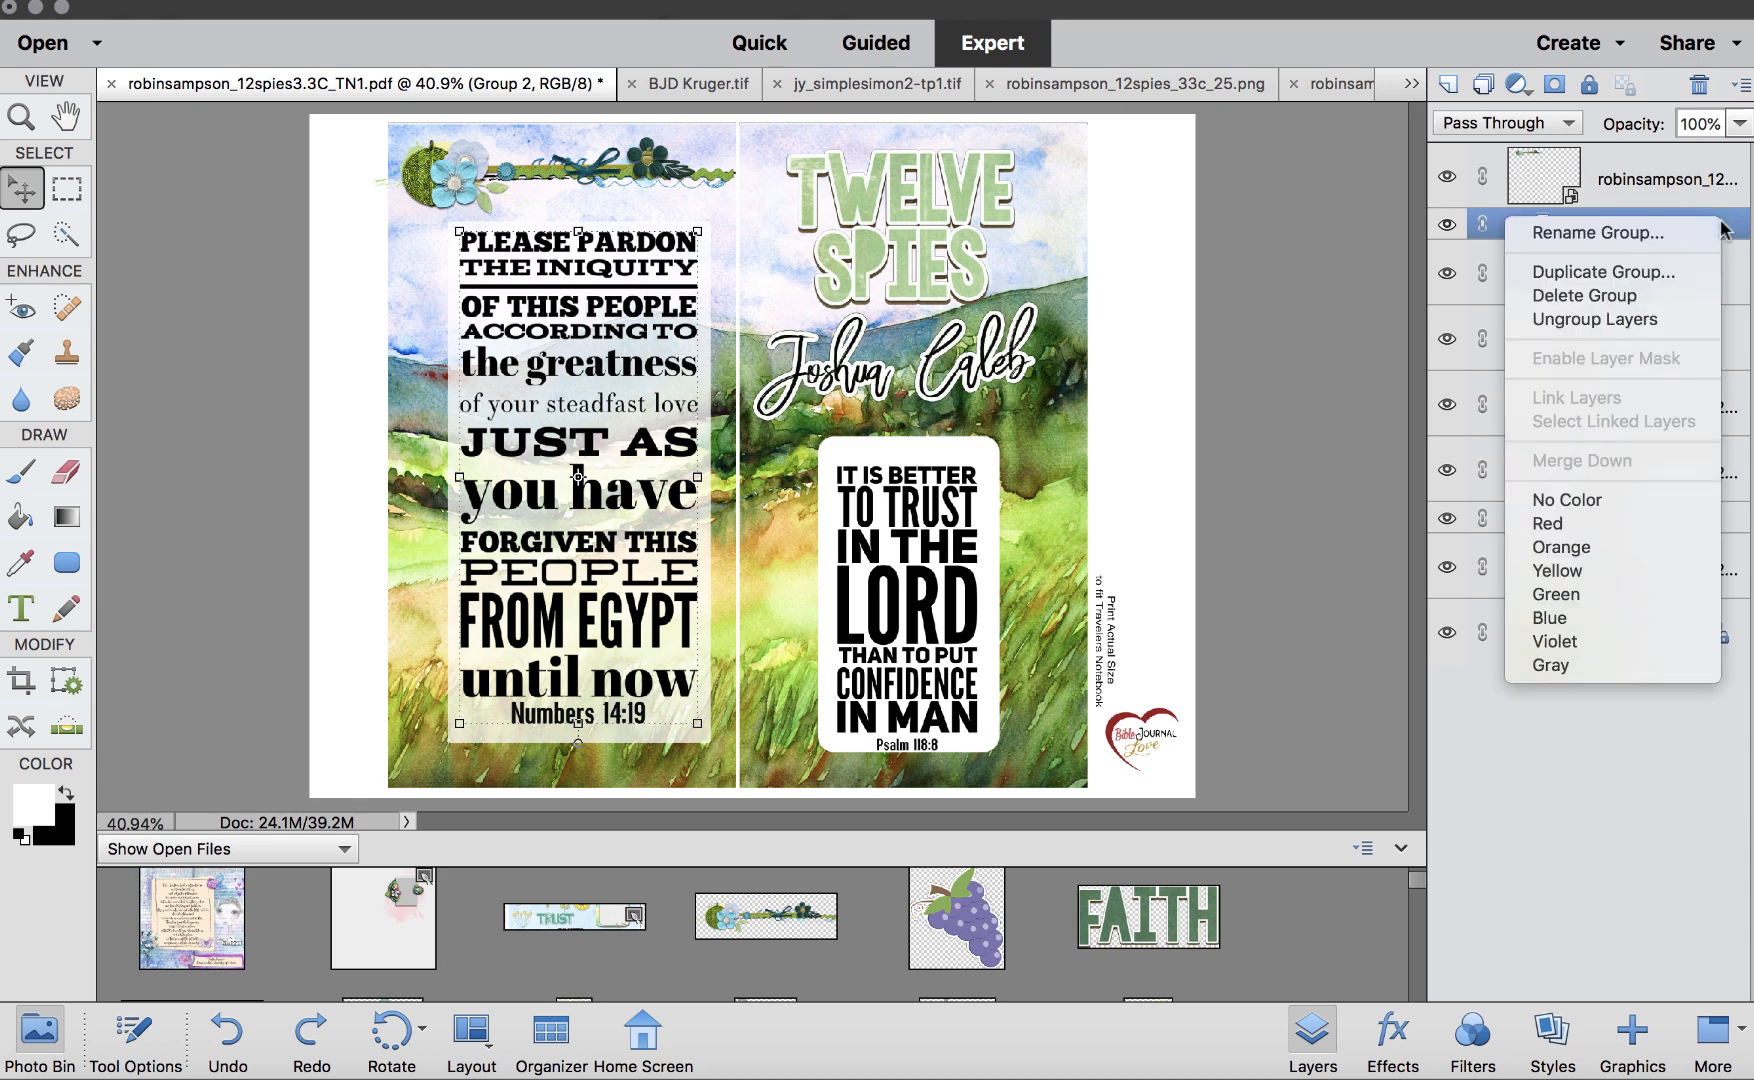
{"action": "left_click", "coordinate": [1683, 326]}
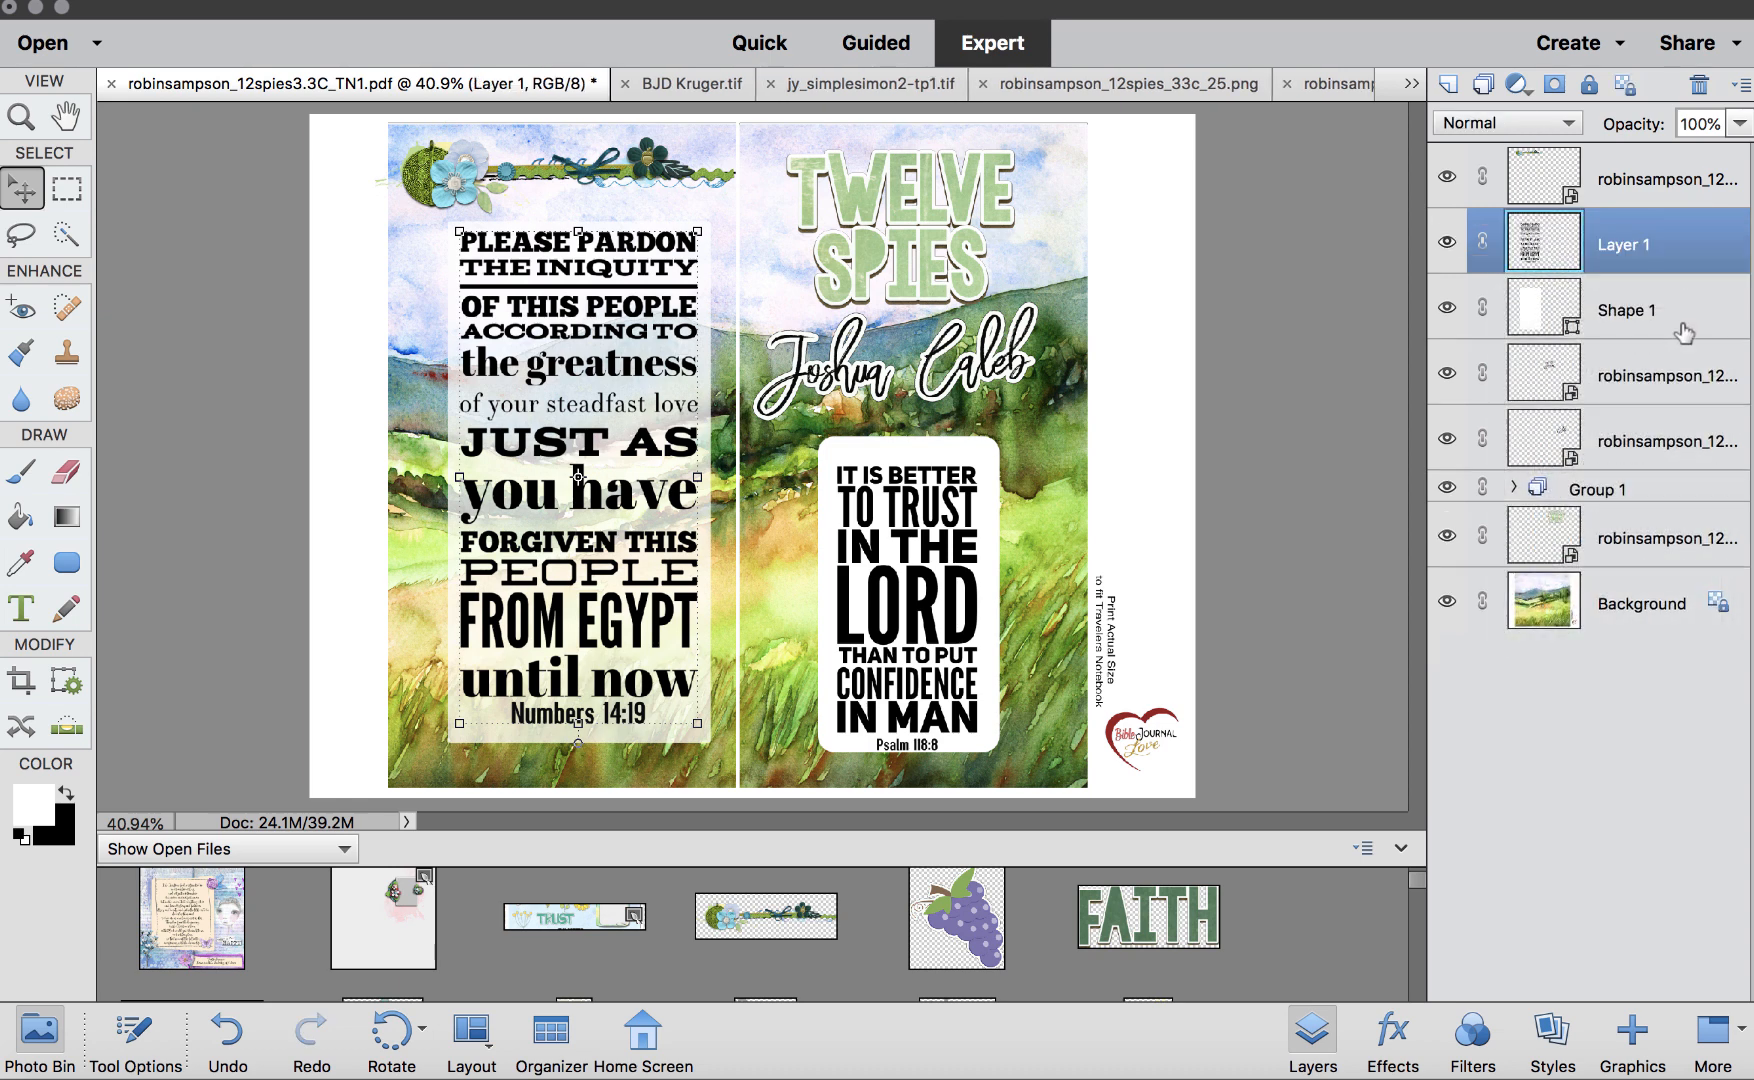
Group the Numbers 14:19 verse text with its white rectangle
{"action": "left_click", "coordinate": [1645, 314]}
{"action": "left_click", "coordinate": [1637, 251], "text": "shift"}
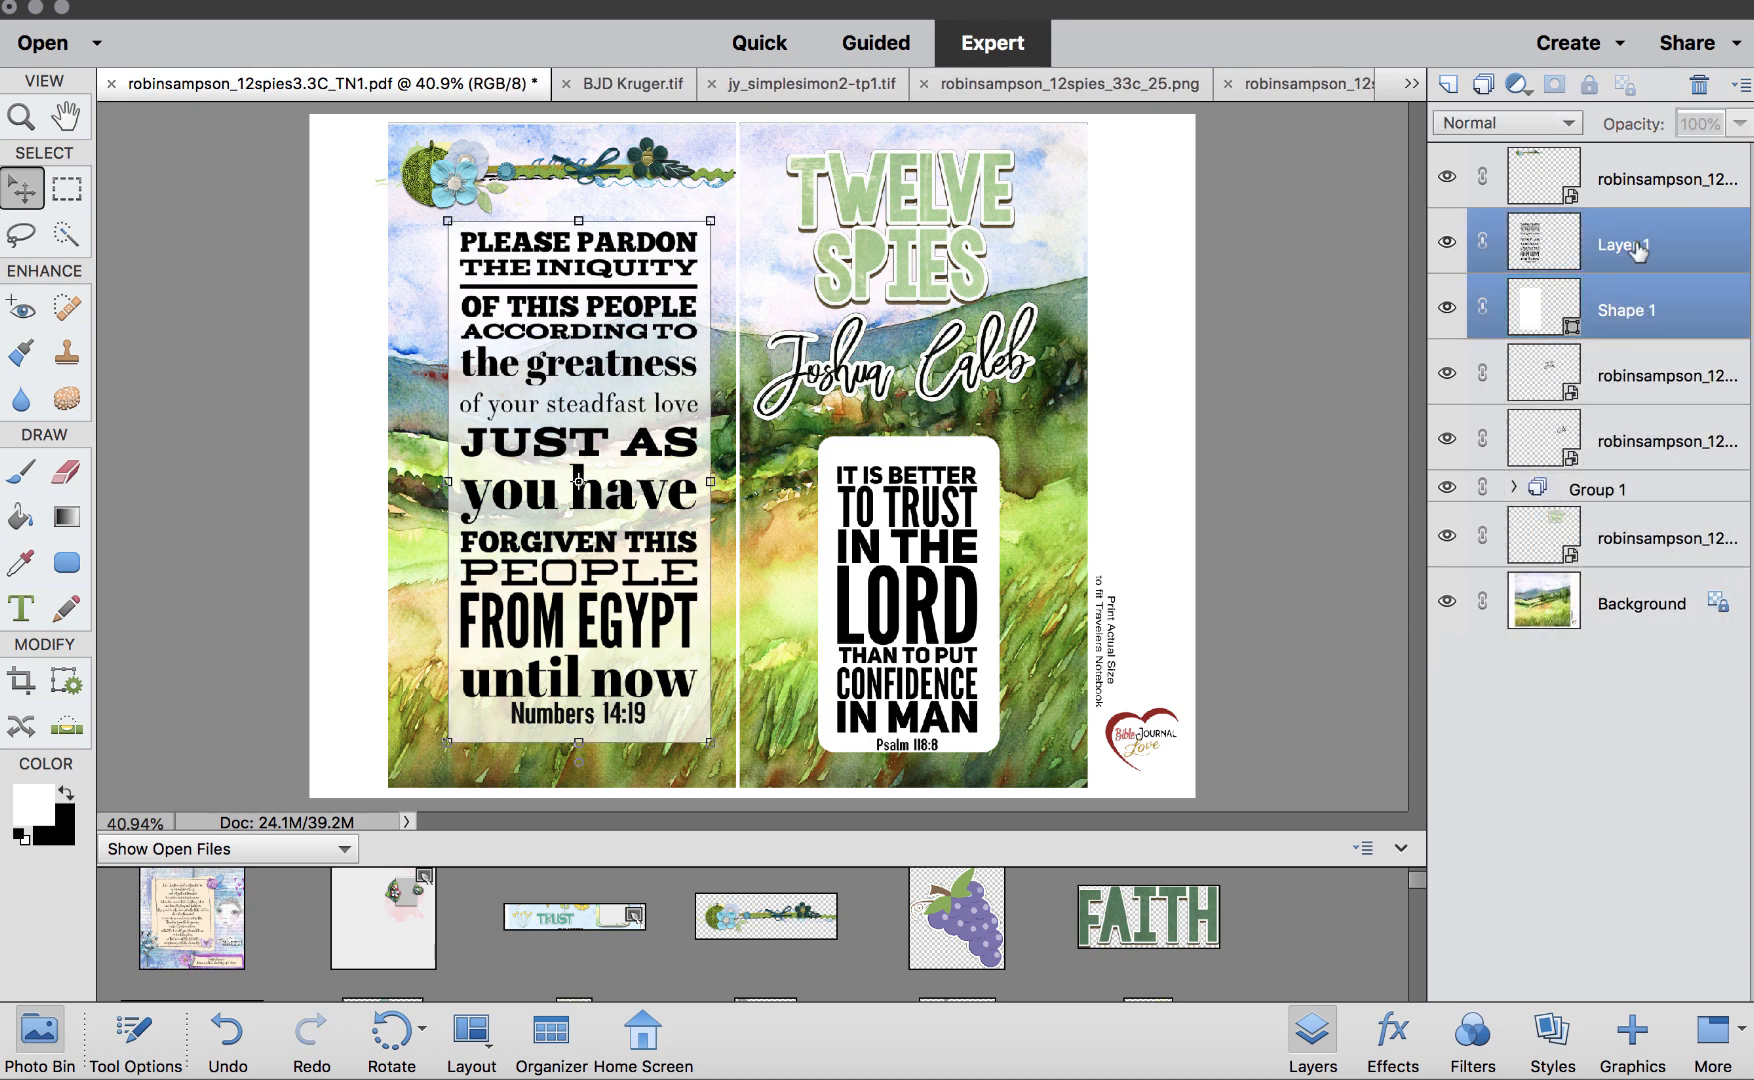
{"action": "key", "text": "super+g"}
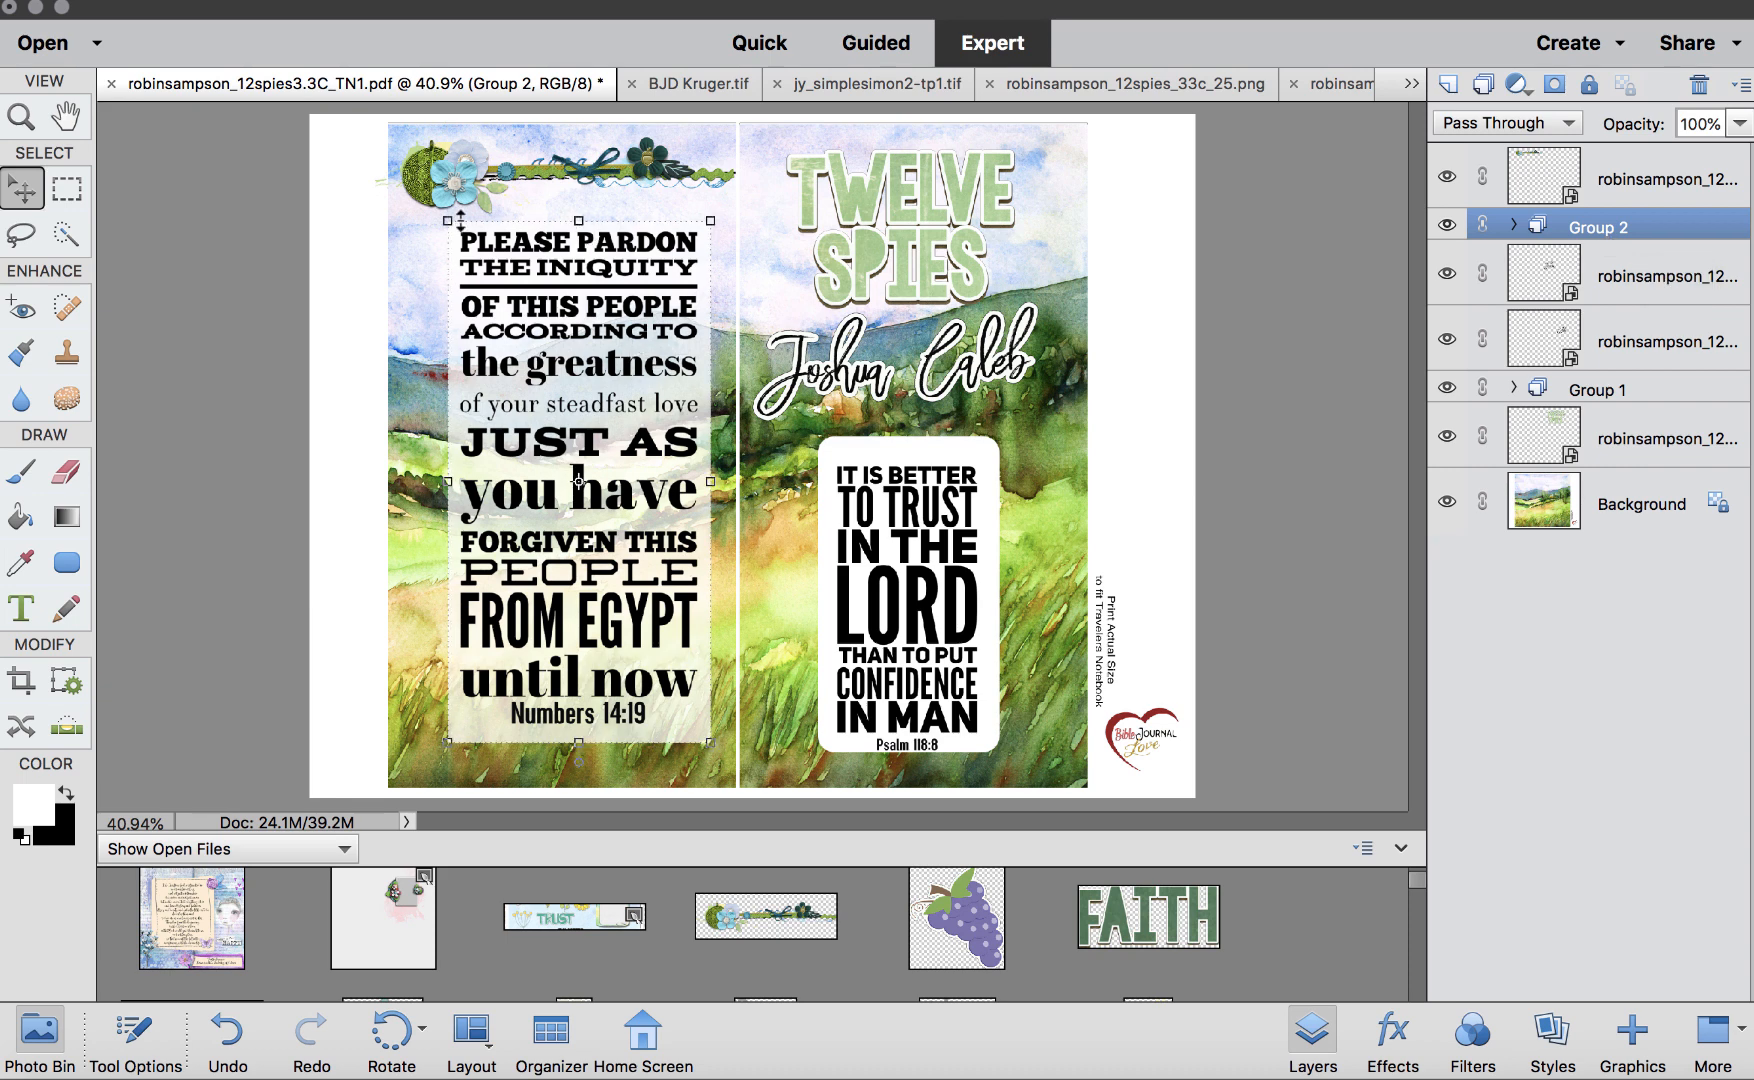
{"action": "left_click_drag", "start_coordinate": [449, 218], "coordinate": [533, 354]}
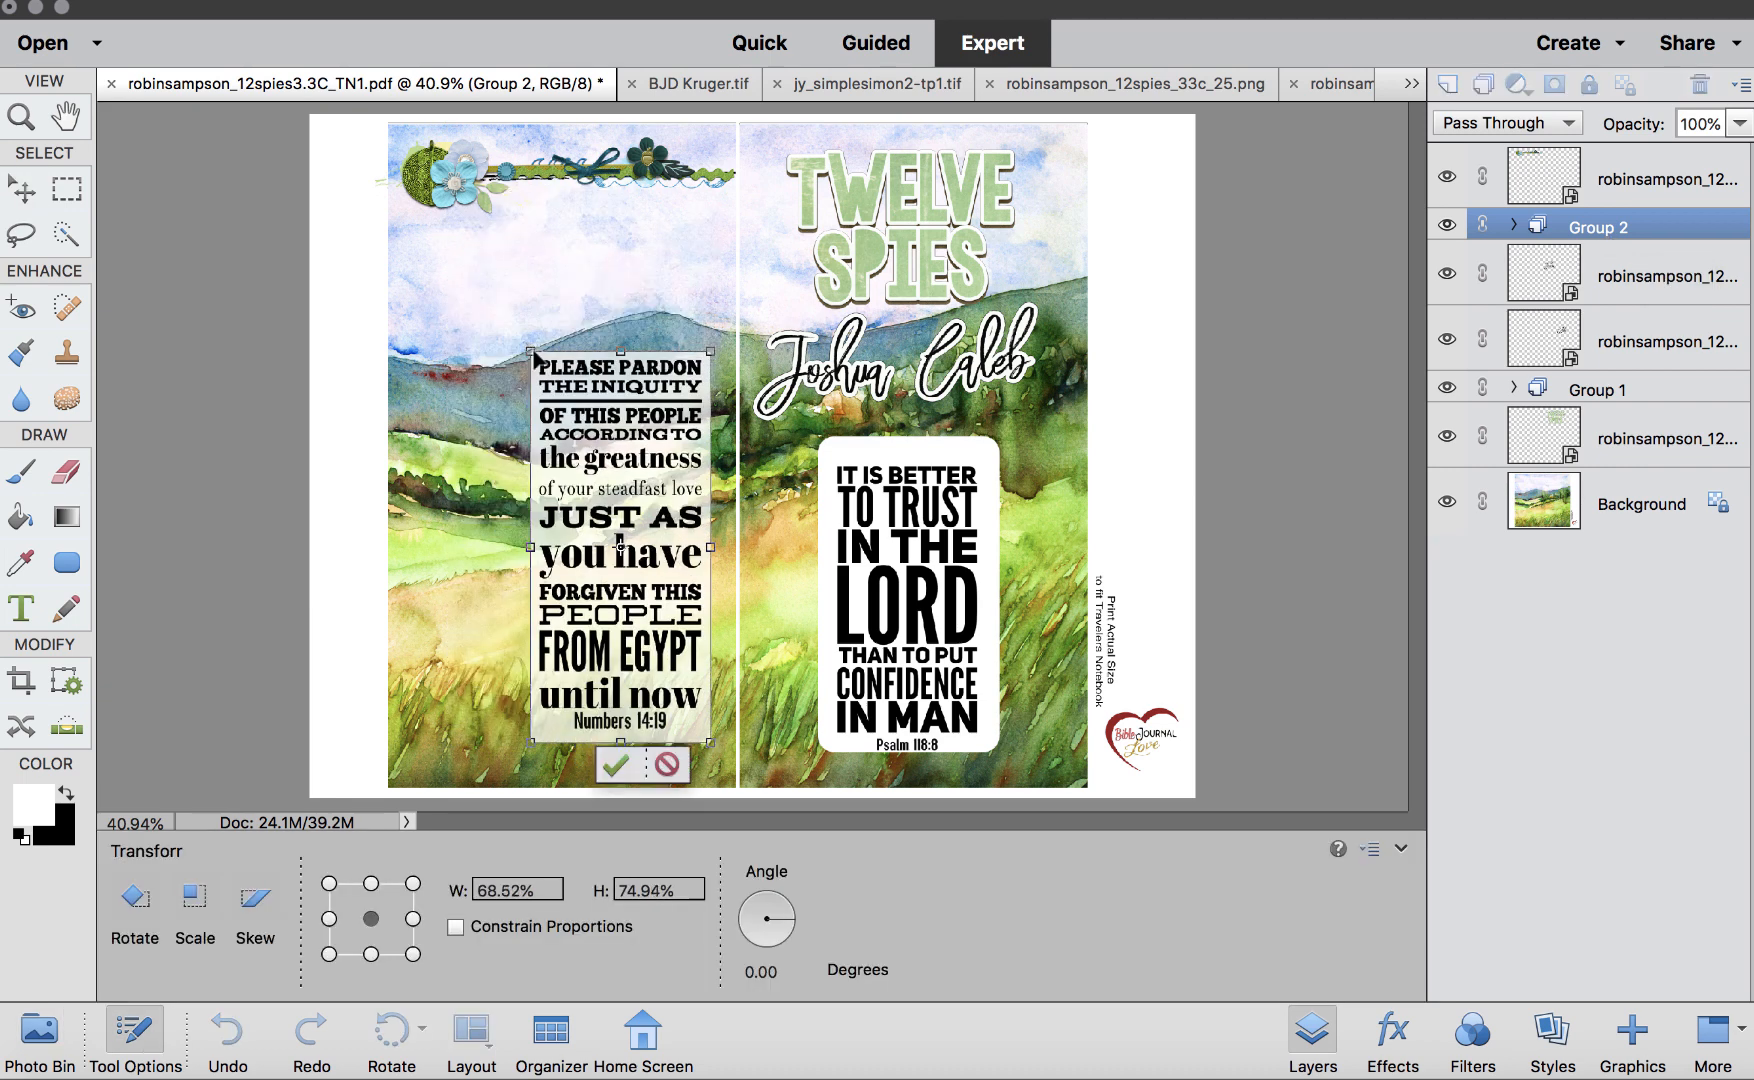
{"action": "left_click_drag", "start_coordinate": [580, 460], "coordinate": [1098, 401]}
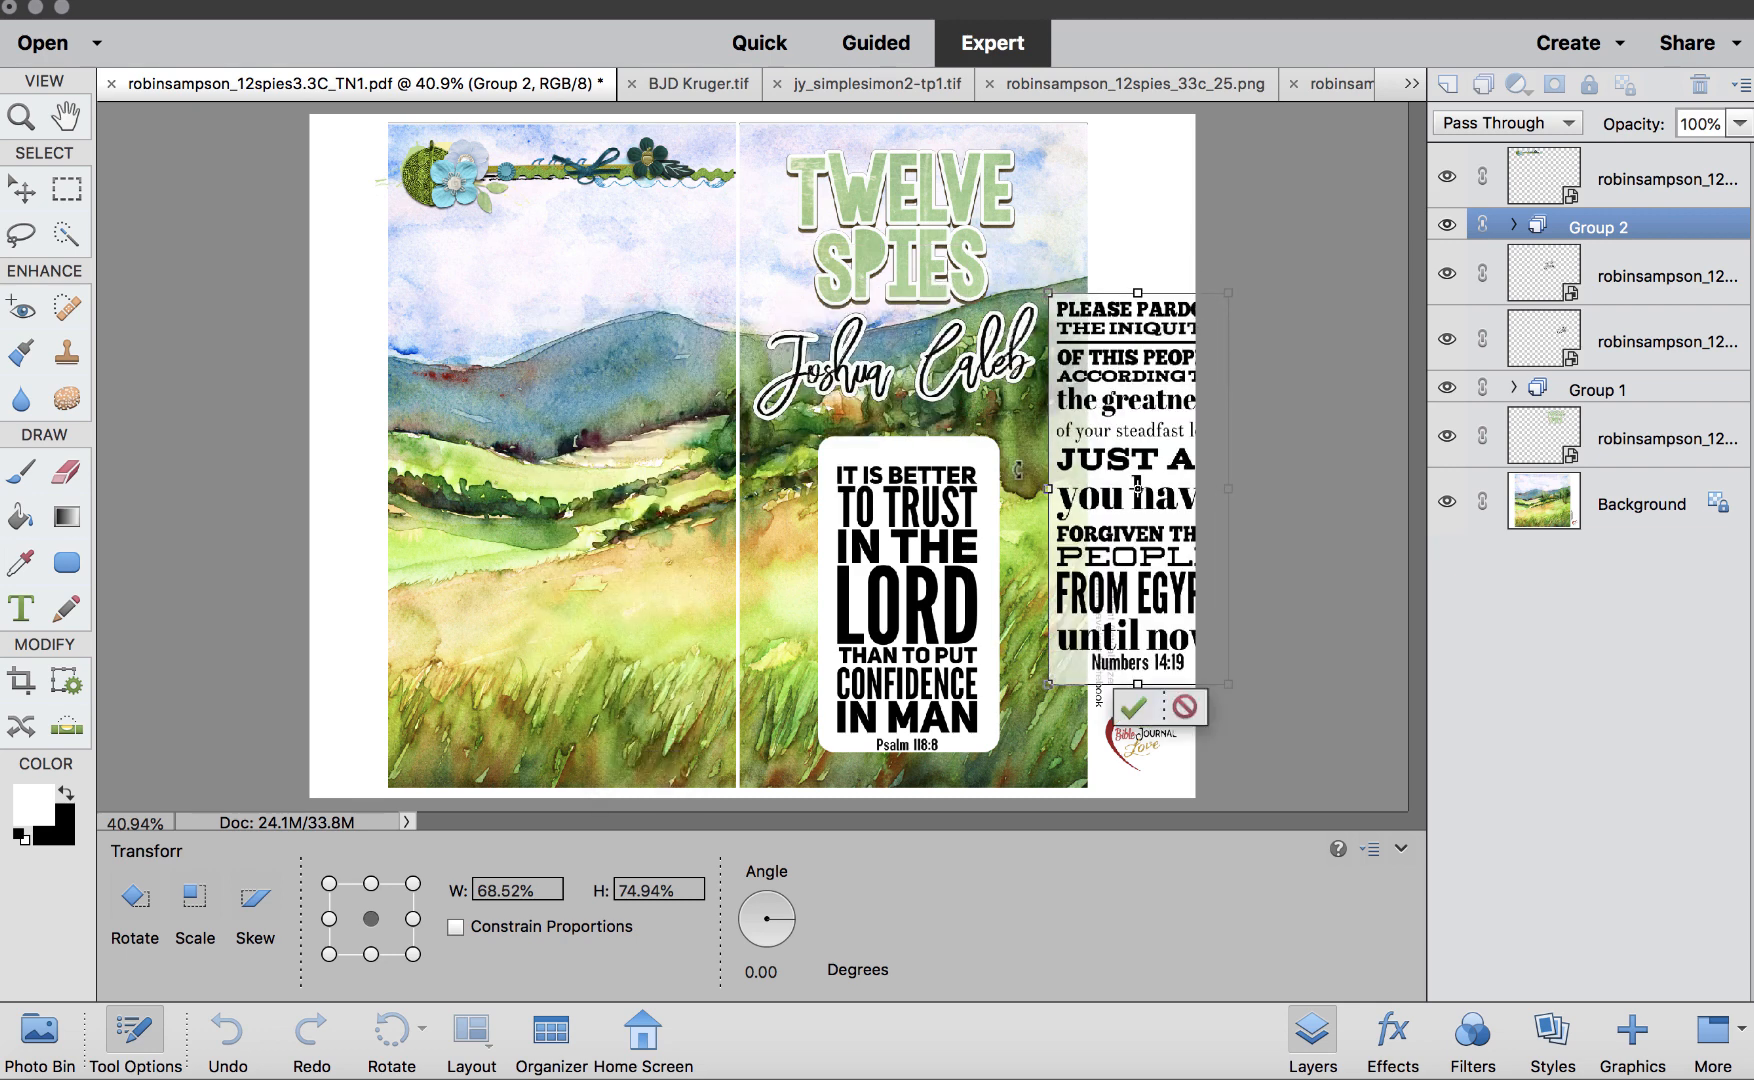
{"action": "left_click_drag", "start_coordinate": [925, 572], "coordinate": [697, 568]}
{"action": "key", "text": "Return"}
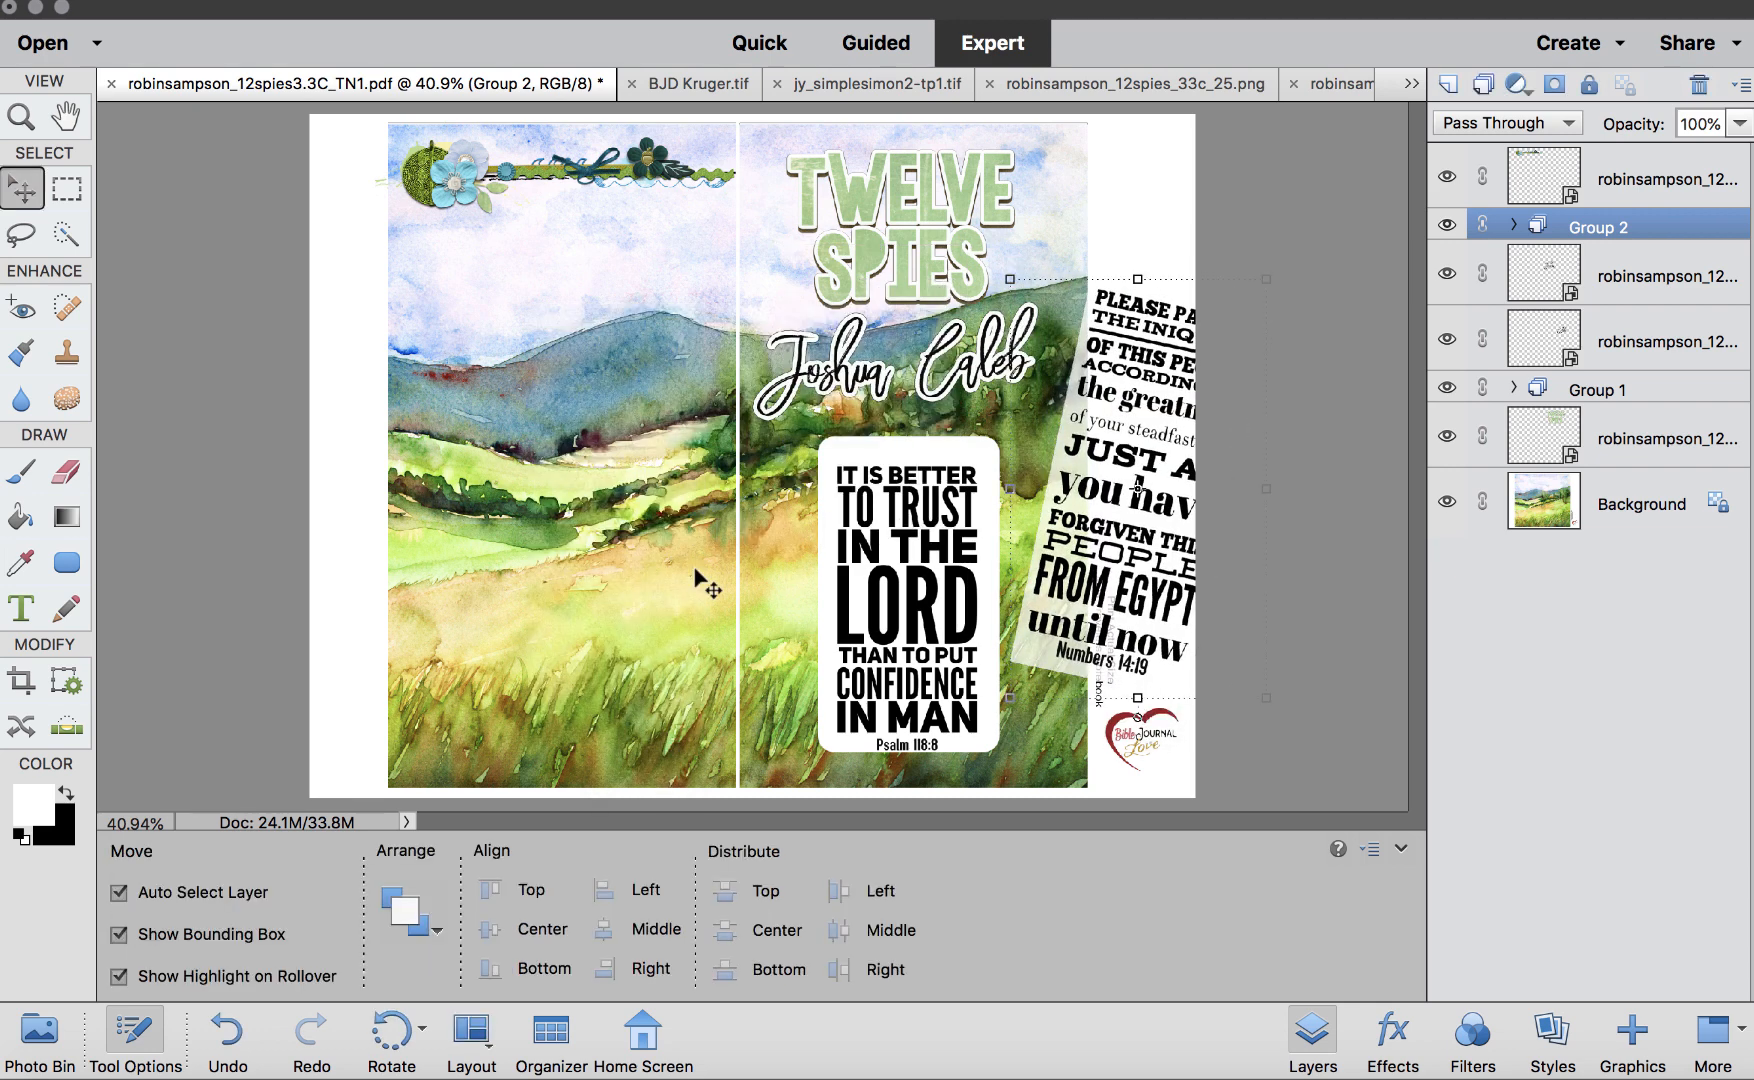
{"action": "key", "text": "super+z"}
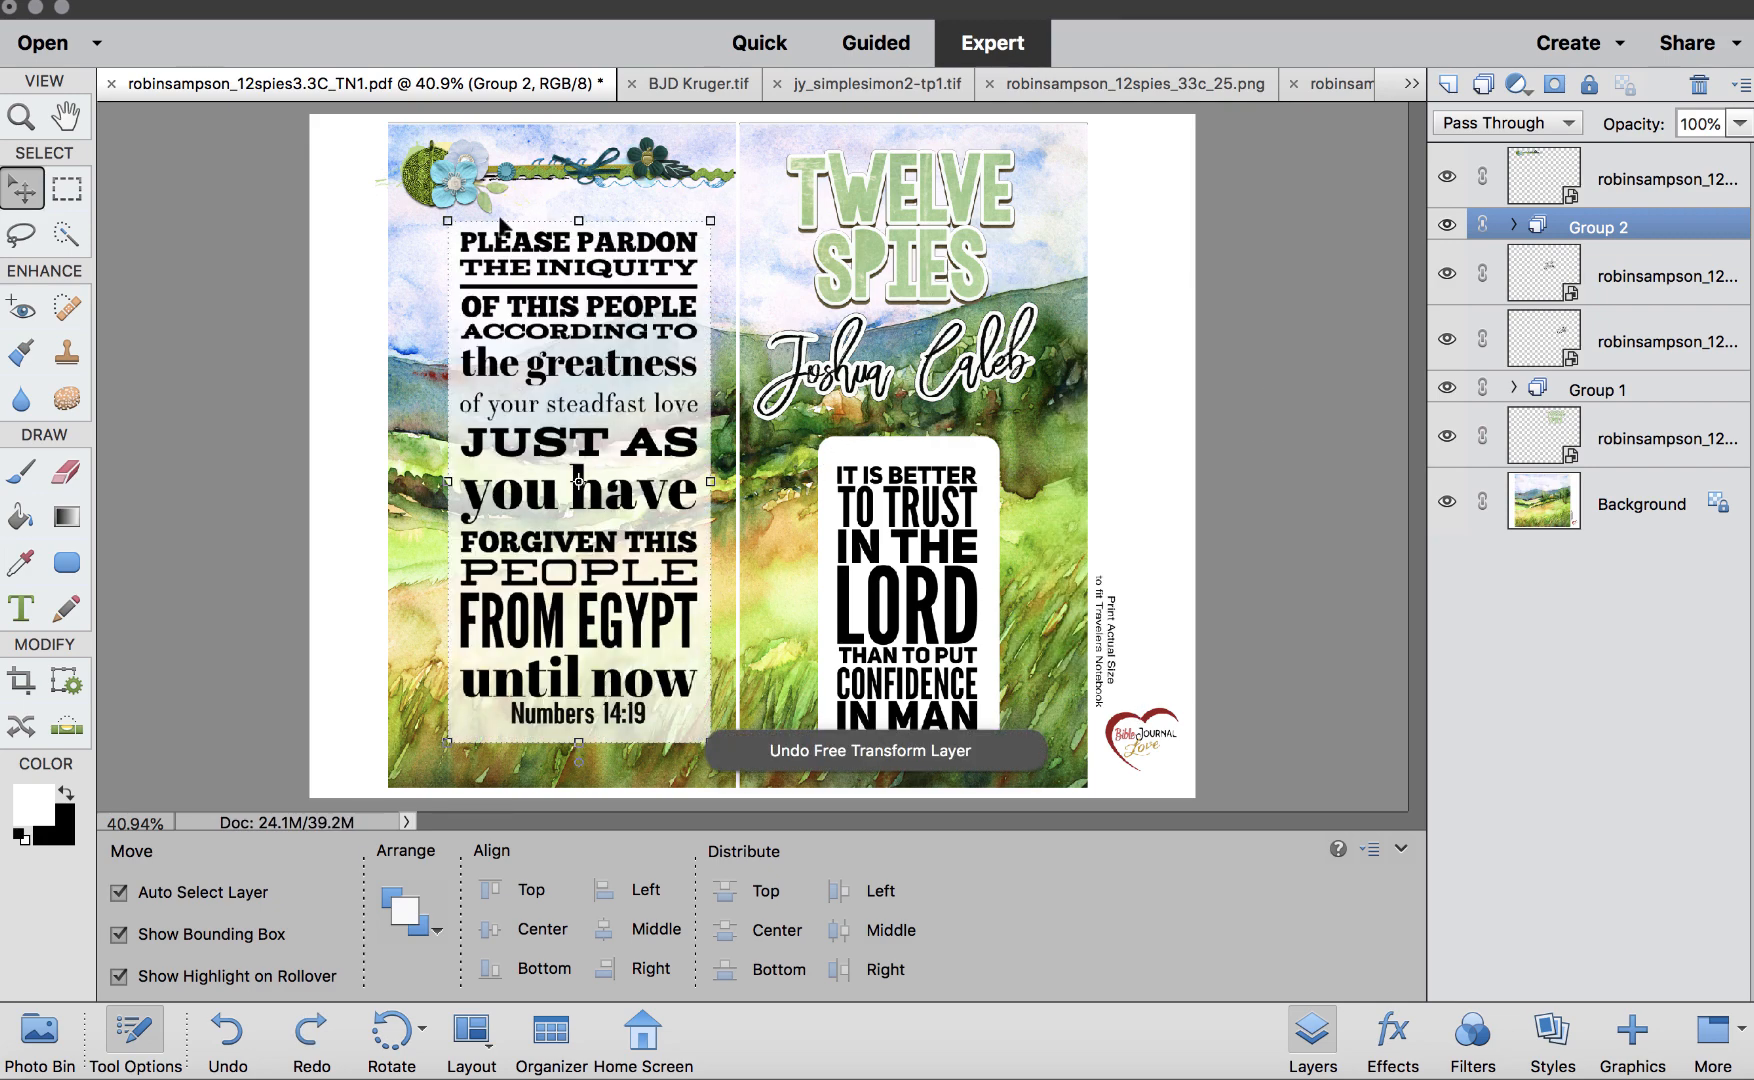
Scale the Numbers 14:19 verse group to 52.08% width and 68.82% height and park it over the margin beside the right page
{"action": "left_click_drag", "start_coordinate": [447, 220], "coordinate": [573, 383]}
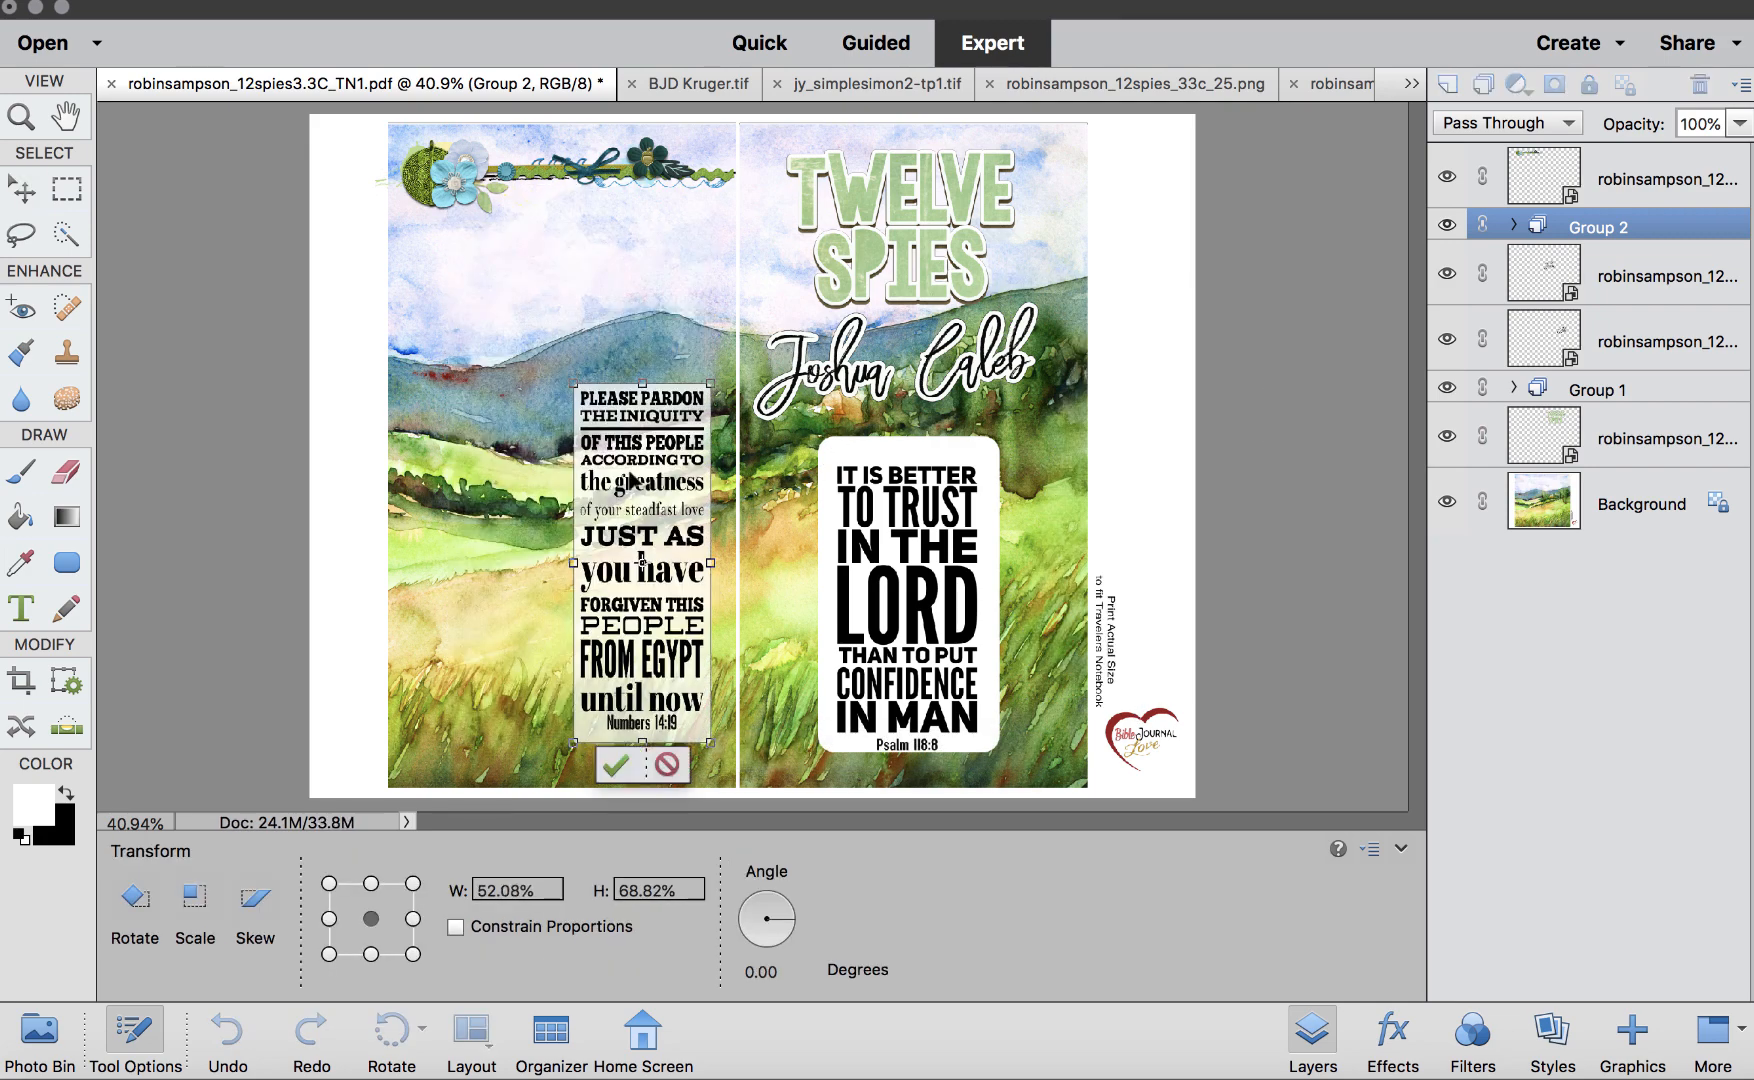
{"action": "left_click_drag", "start_coordinate": [632, 480], "coordinate": [1118, 319]}
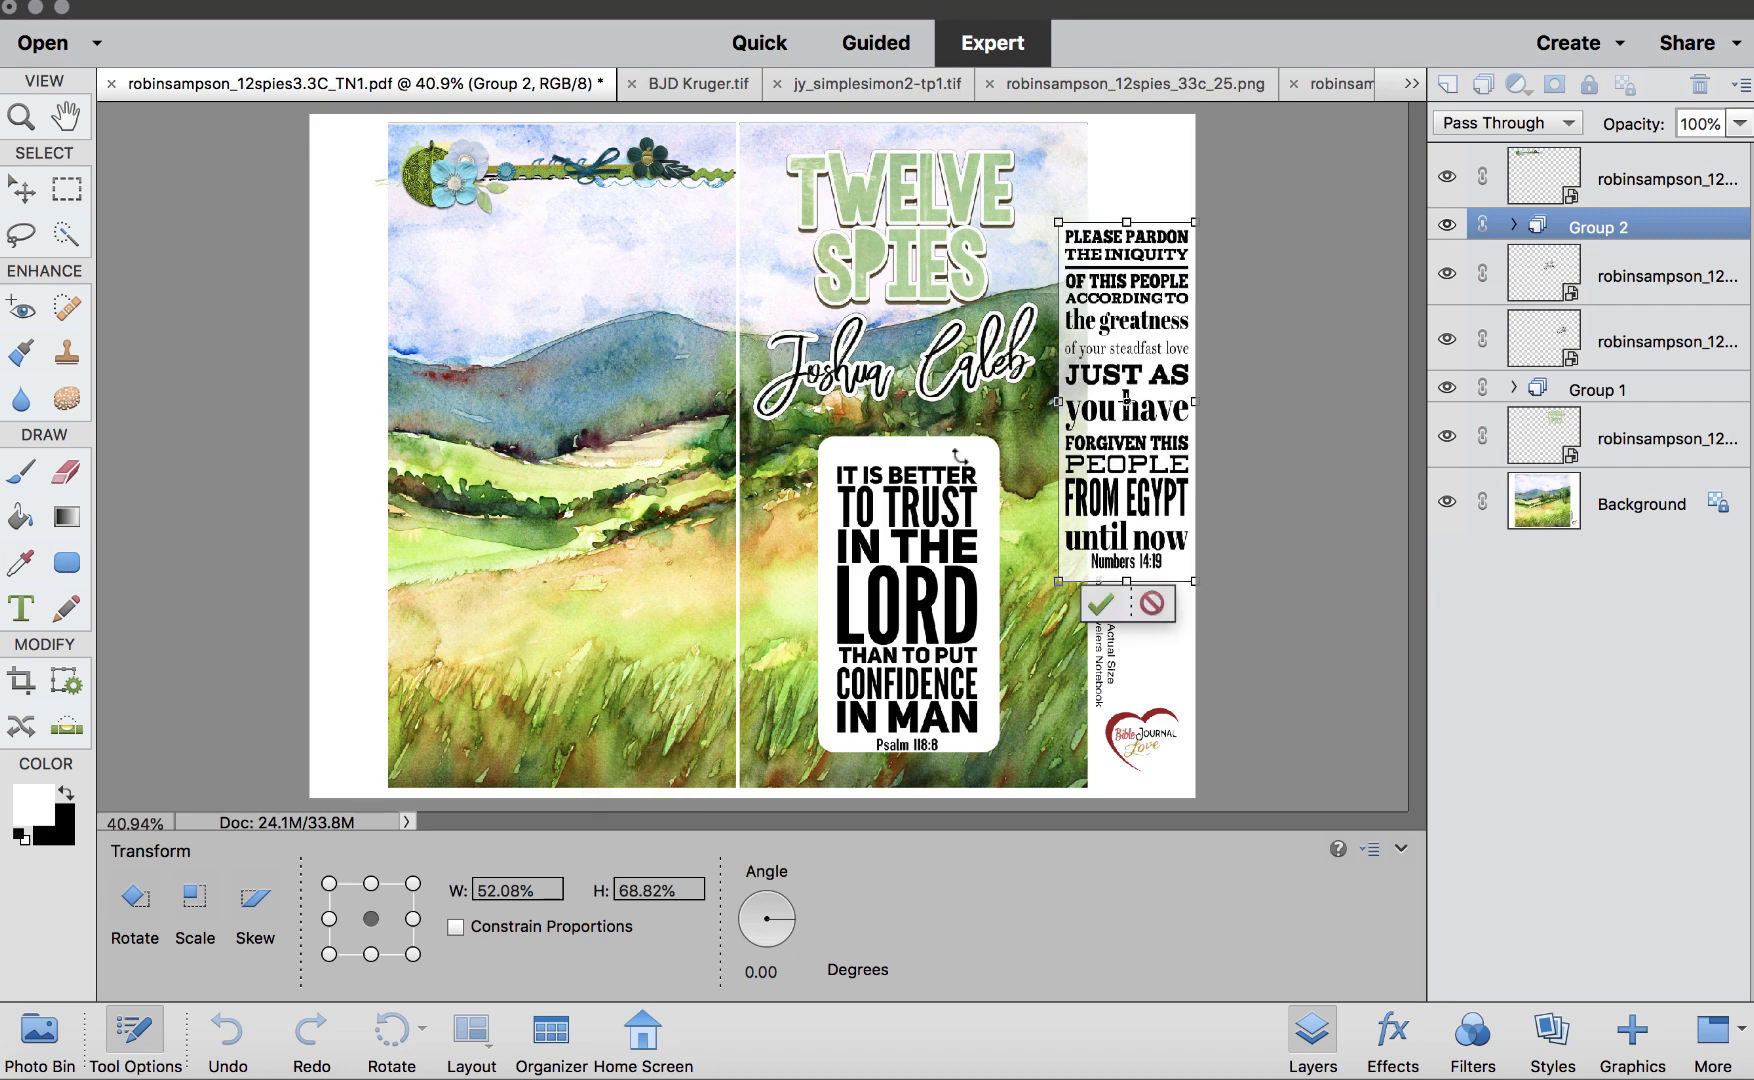
{"action": "key", "text": "Return"}
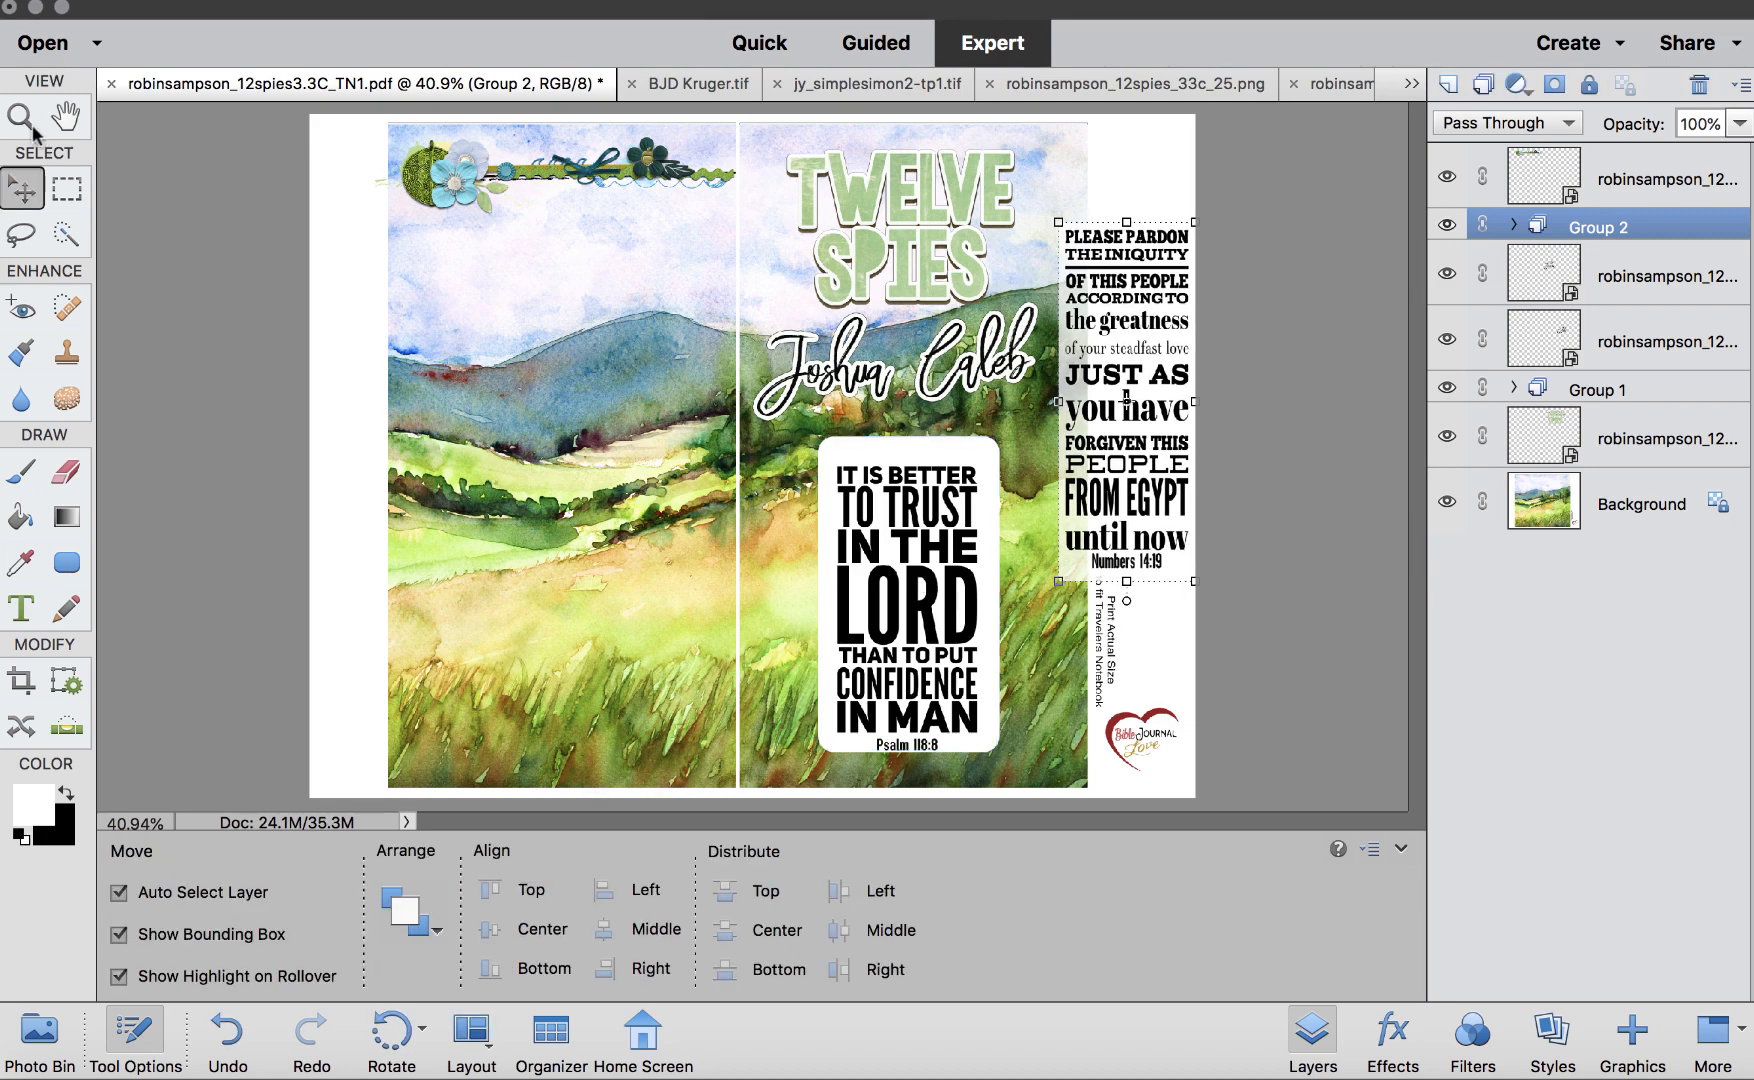
Move the Psalm verse, Twelve Spies title and Joshua and Caleb word art to the left page, and the flower border atop the right page
{"action": "left_click_drag", "start_coordinate": [886, 549], "coordinate": [556, 528]}
{"action": "left_click_drag", "start_coordinate": [630, 158], "coordinate": [980, 143]}
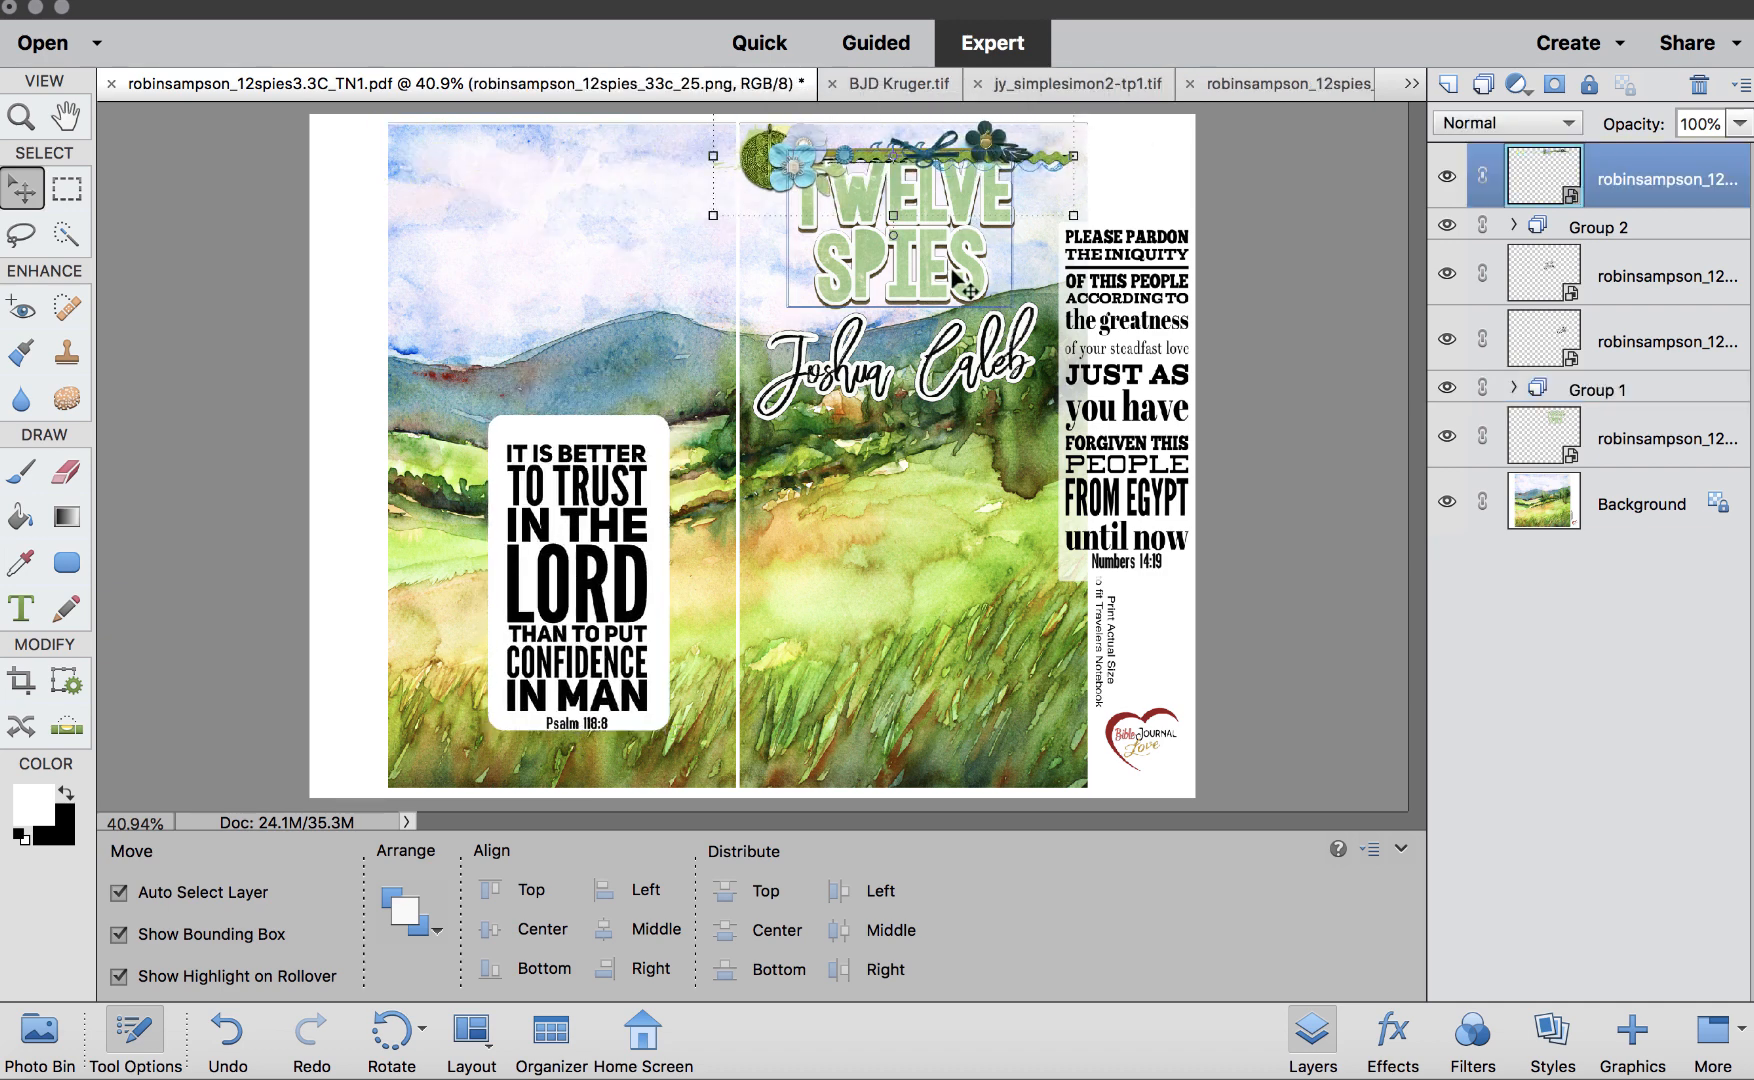
{"action": "left_click_drag", "start_coordinate": [910, 283], "coordinate": [578, 265]}
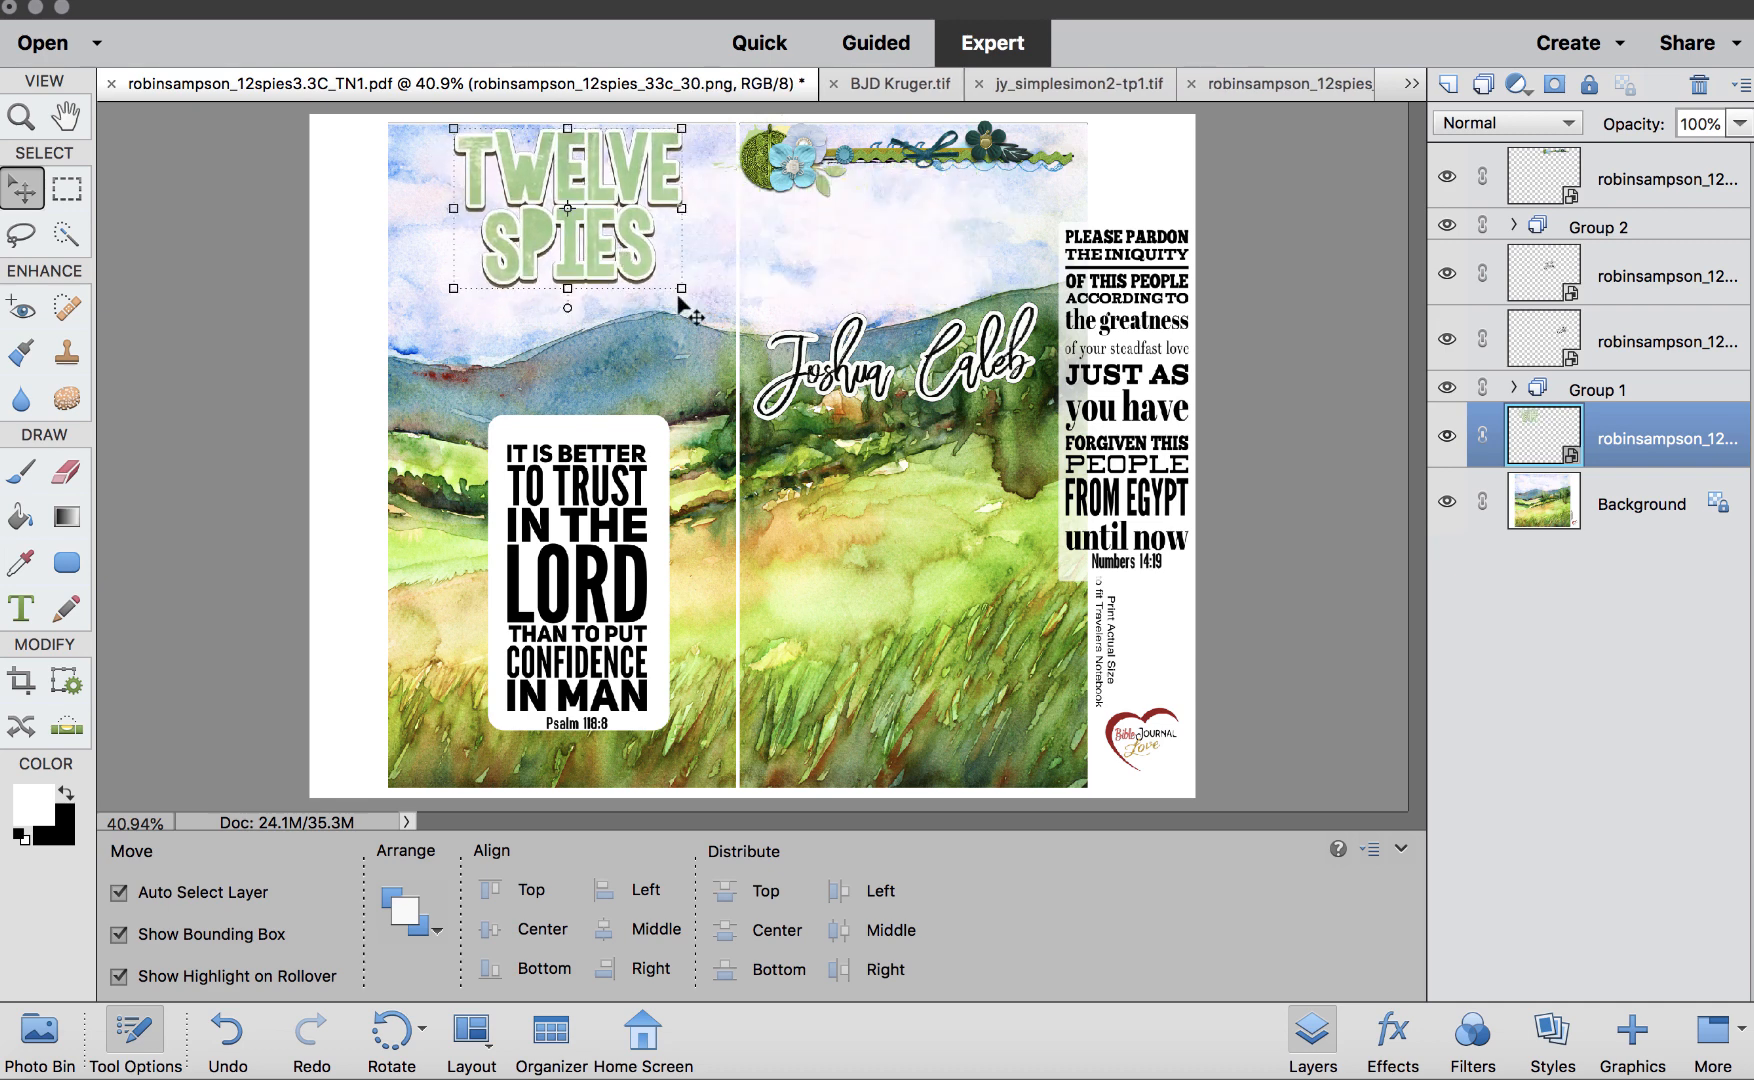
{"action": "left_click_drag", "start_coordinate": [818, 380], "coordinate": [466, 390]}
{"action": "left_click_drag", "start_coordinate": [1015, 370], "coordinate": [685, 361]}
Center the Numbers 14:19 verse group on the right page below the flower border, enlarged to 171.76% width and 129.07% height
{"action": "left_click_drag", "start_coordinate": [1135, 270], "coordinate": [893, 281]}
{"action": "left_click_drag", "start_coordinate": [958, 590], "coordinate": [1055, 697]}
{"action": "mouse_move", "coordinate": [968, 520]}
{"action": "left_mouse_down"}
{"action": "mouse_move", "coordinate": [975, 450]}
{"action": "mouse_move", "coordinate": [953, 514]}
{"action": "left_mouse_up"}
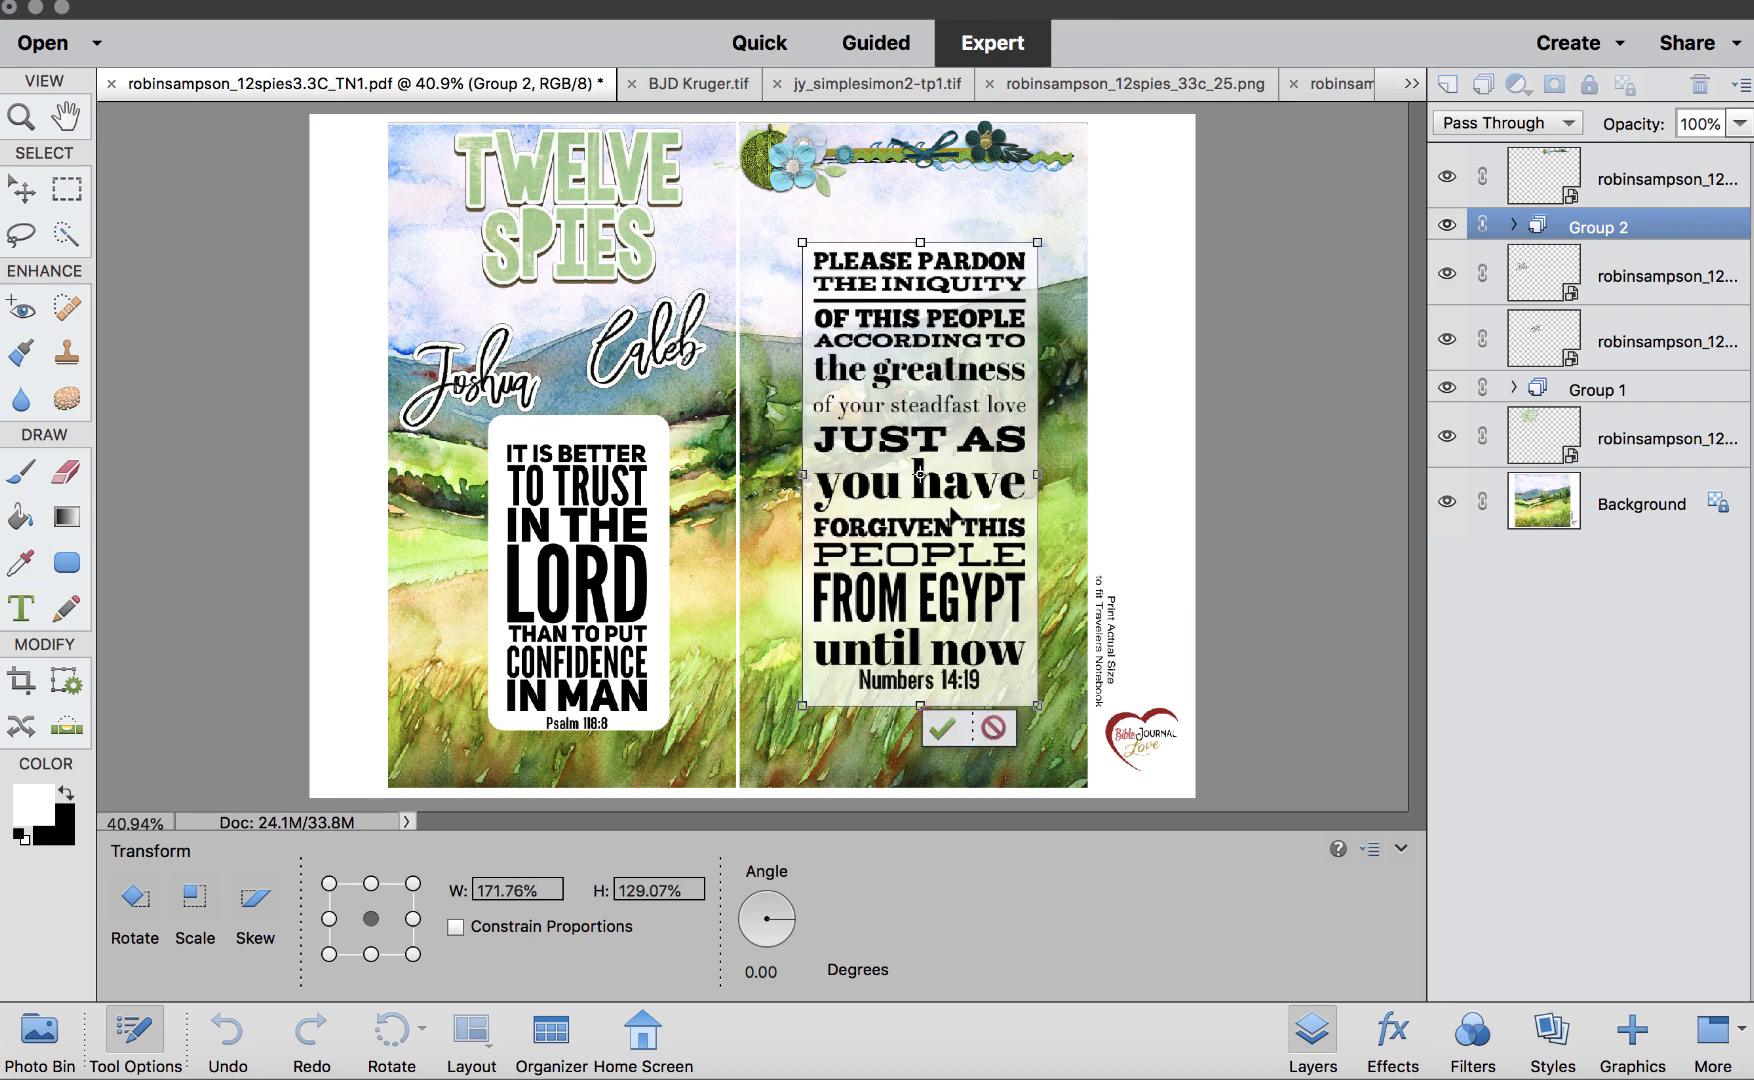
{"action": "key", "text": "Return"}
Delete the white rectangle from the Numbers 14:19 verse group, keeping its text
{"action": "left_click", "coordinate": [1514, 226]}
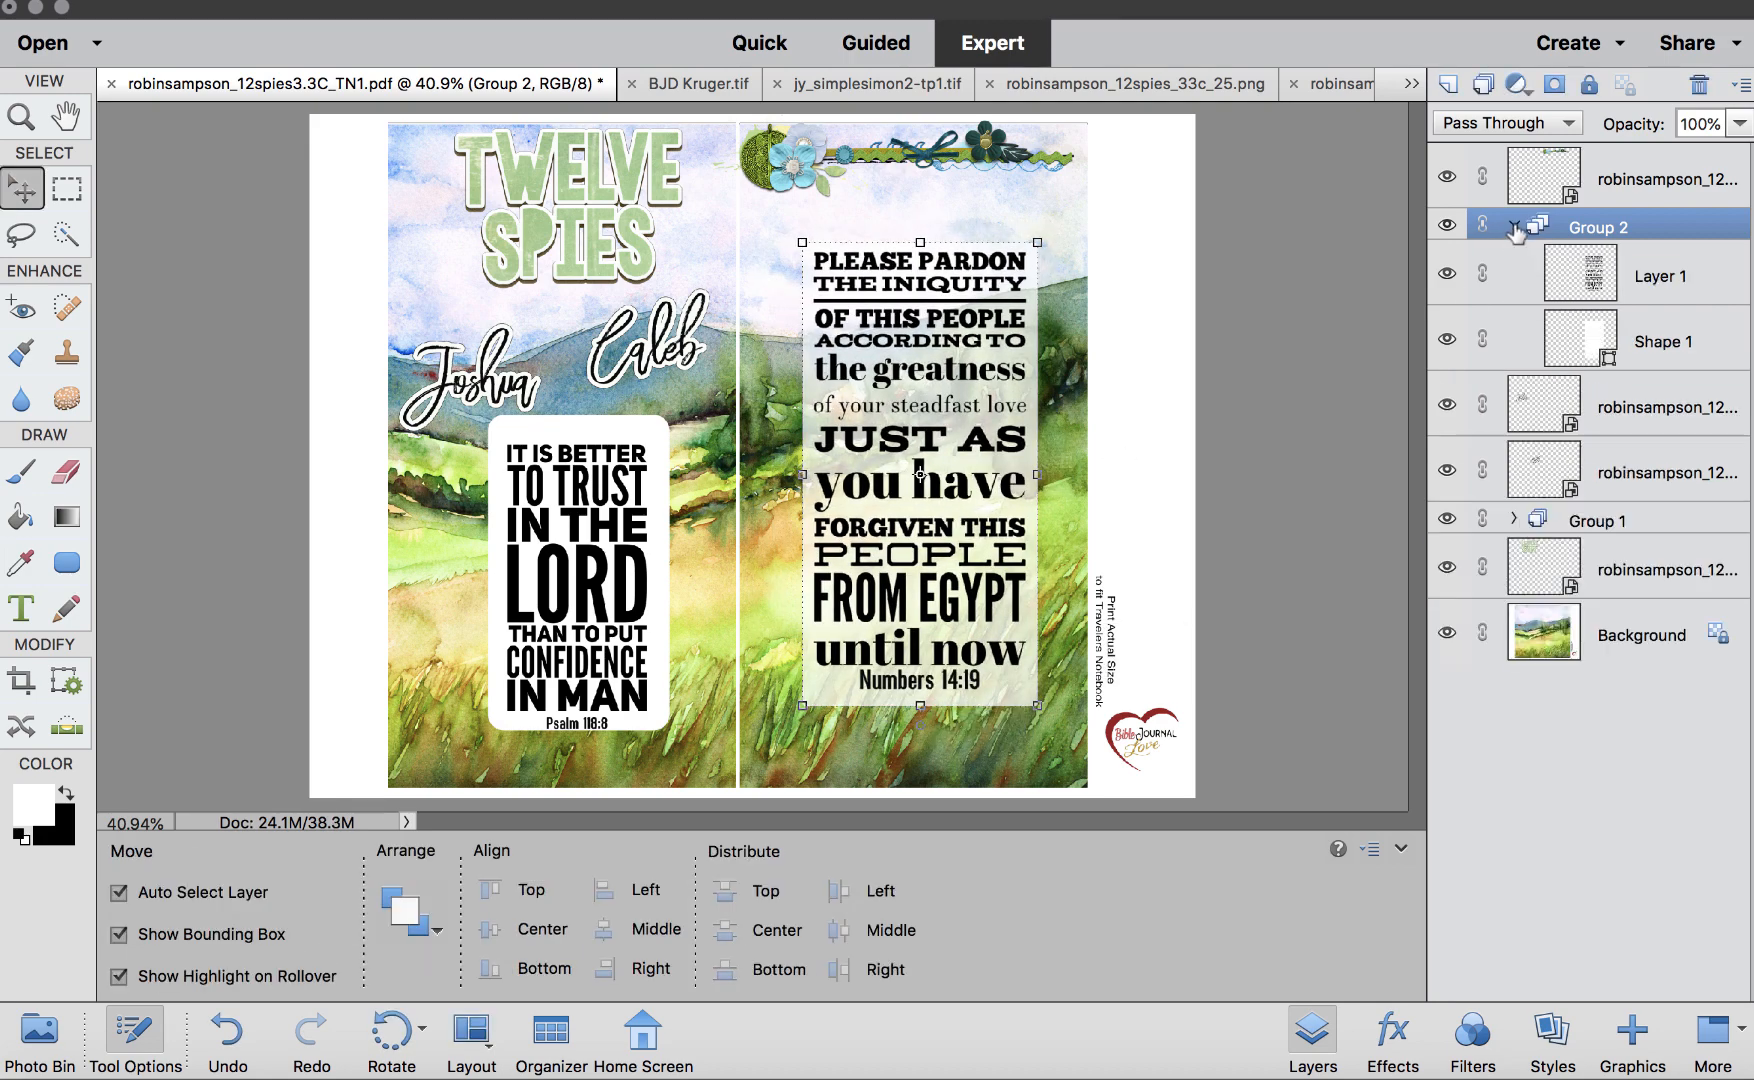
{"action": "left_click", "coordinate": [1684, 346]}
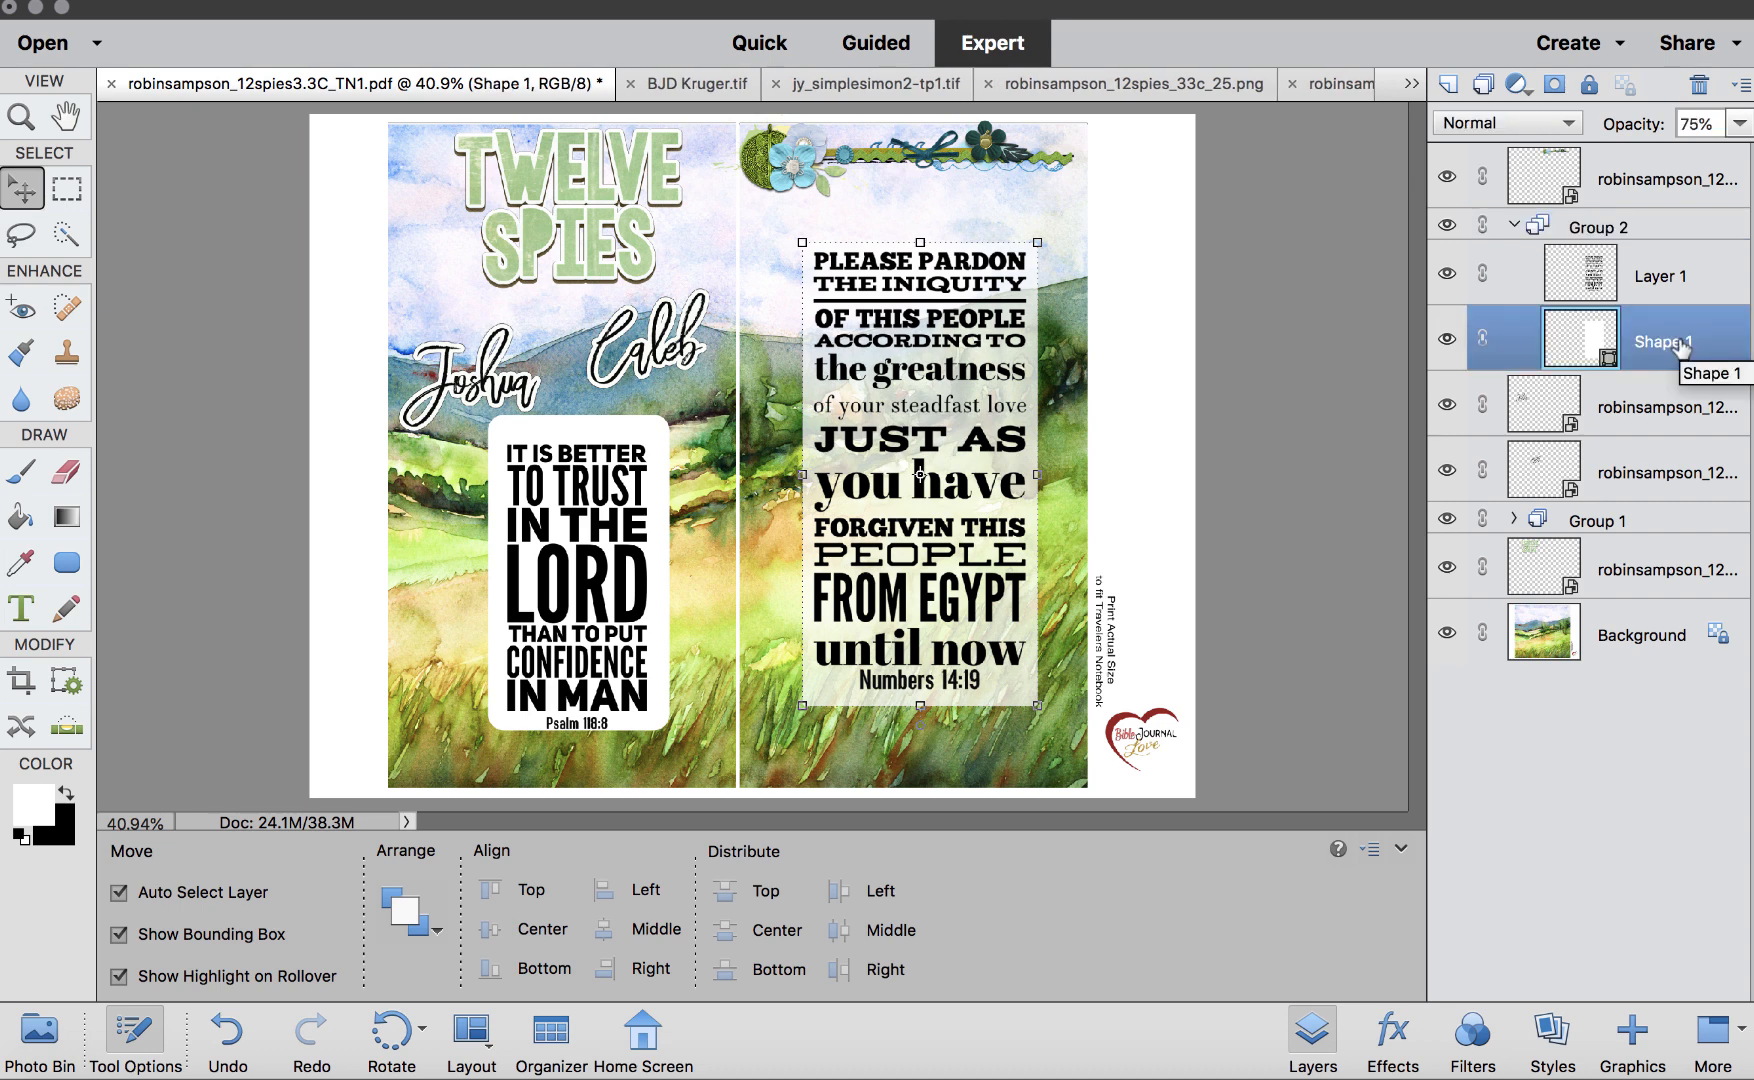
{"action": "key", "text": "Delete"}
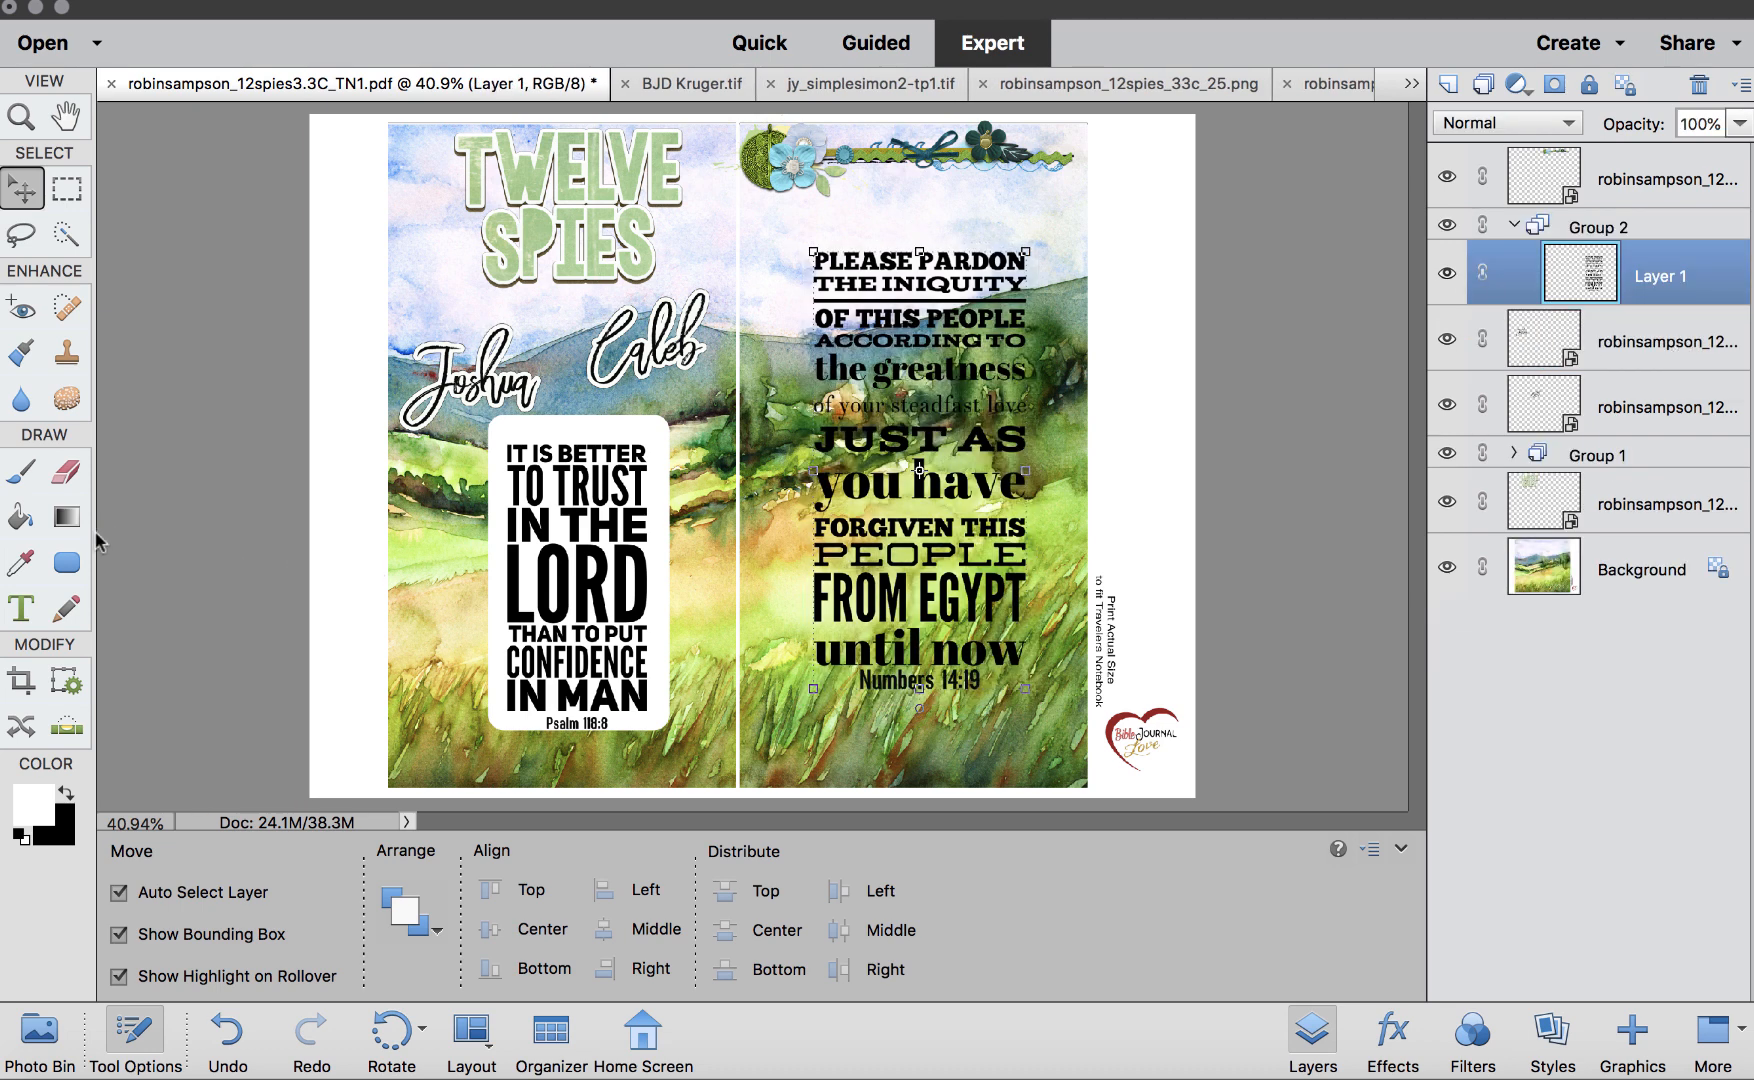
Set up the Rounded Rectangle tool with a light green foreground color sampled from the left page's meadow
{"action": "left_click", "coordinate": [67, 562]}
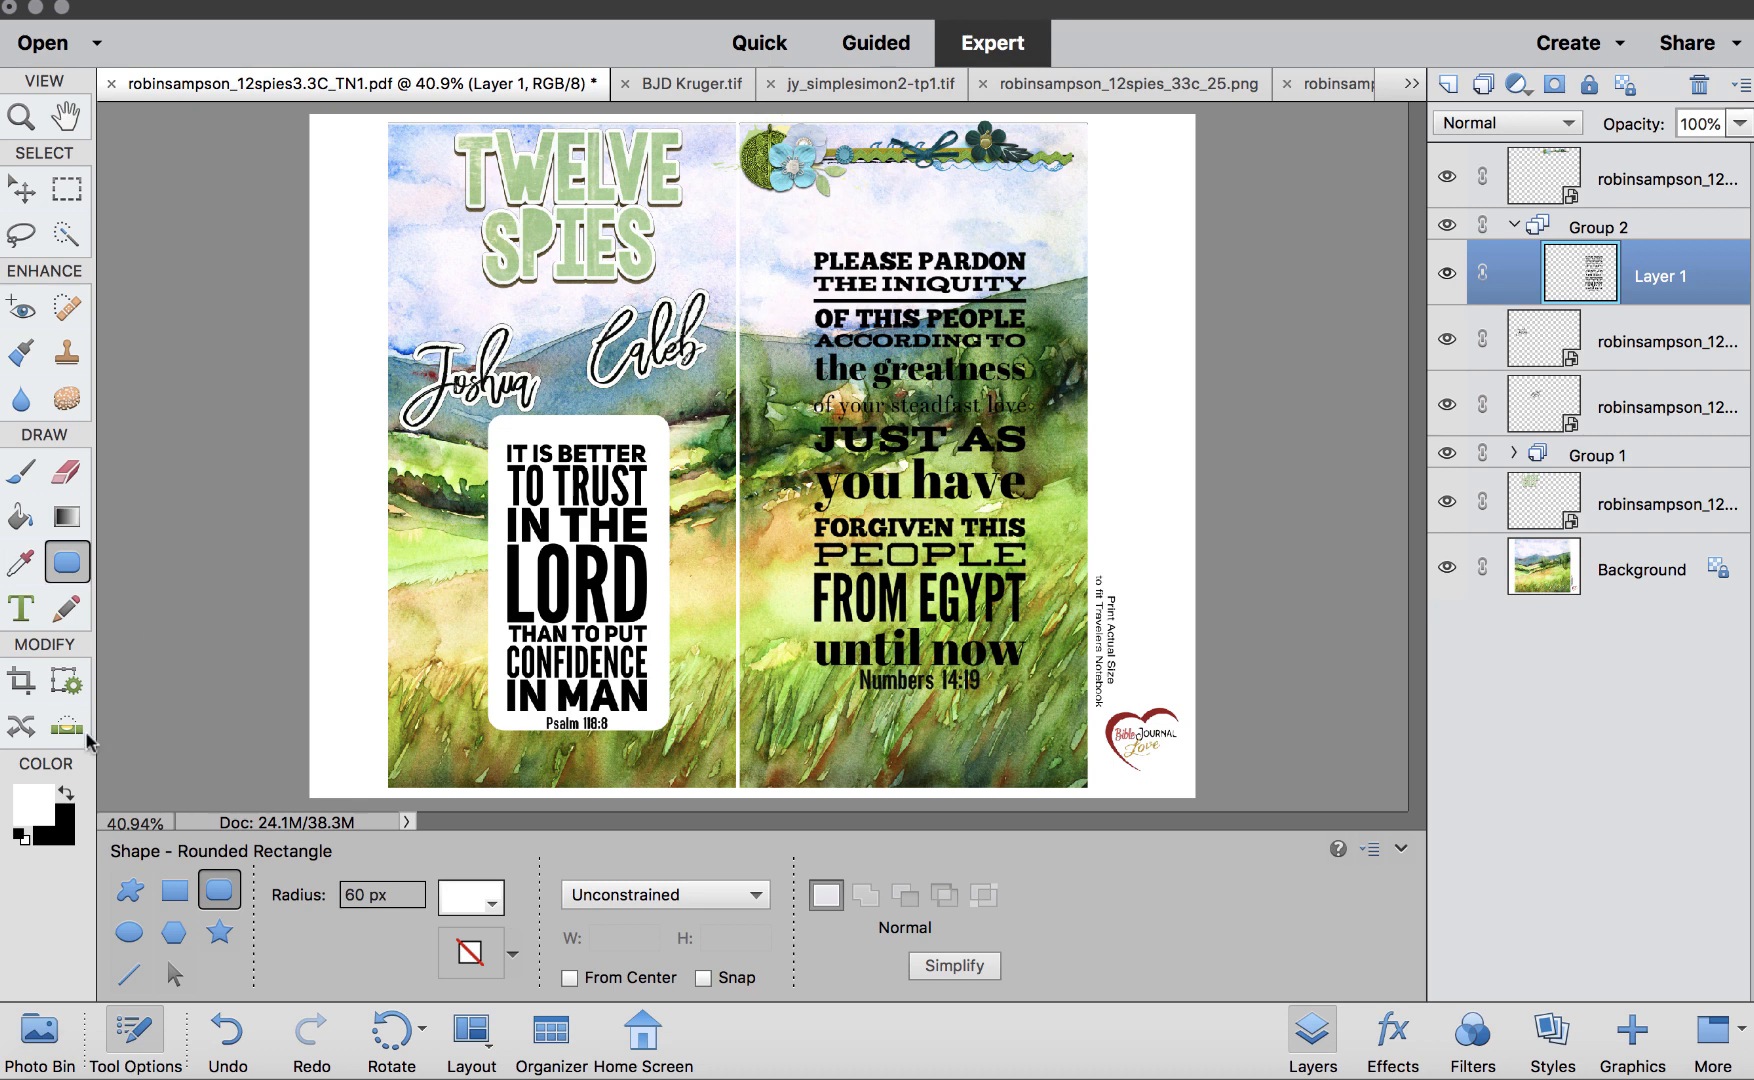
{"action": "left_click", "coordinate": [25, 808]}
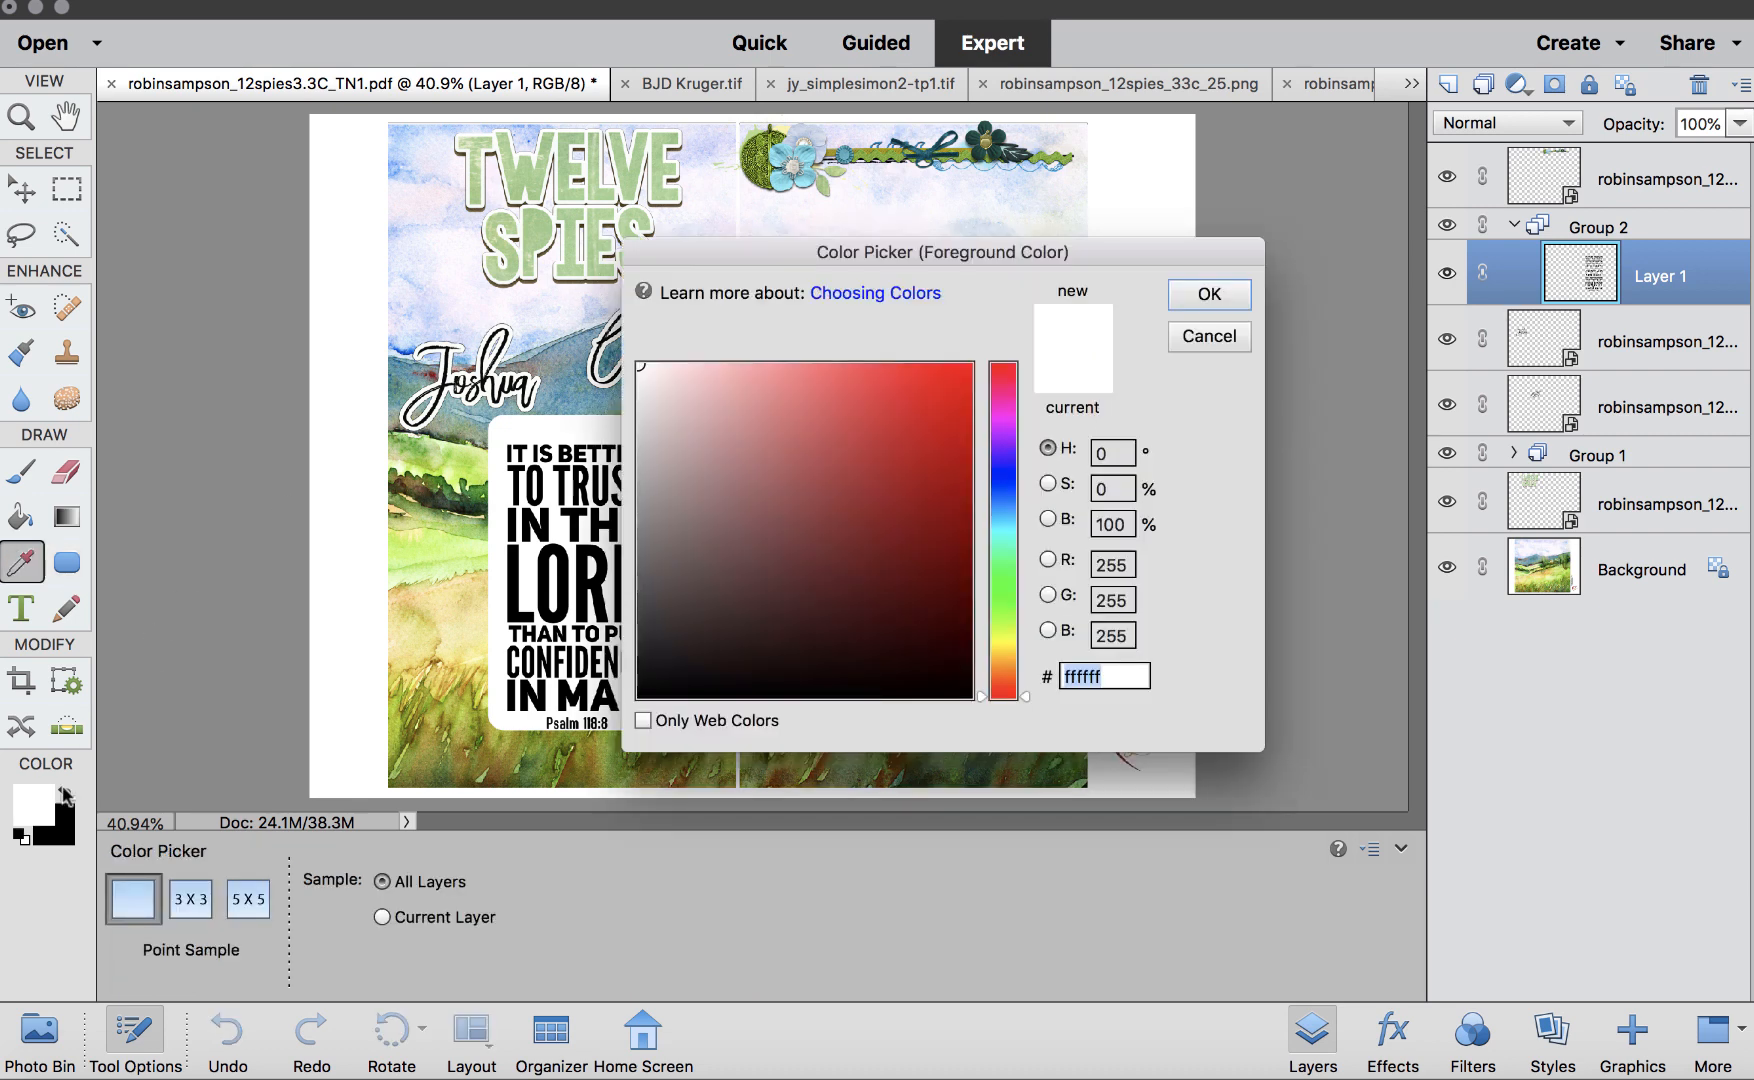
{"action": "left_click", "coordinate": [422, 544]}
{"action": "left_click", "coordinate": [1207, 293]}
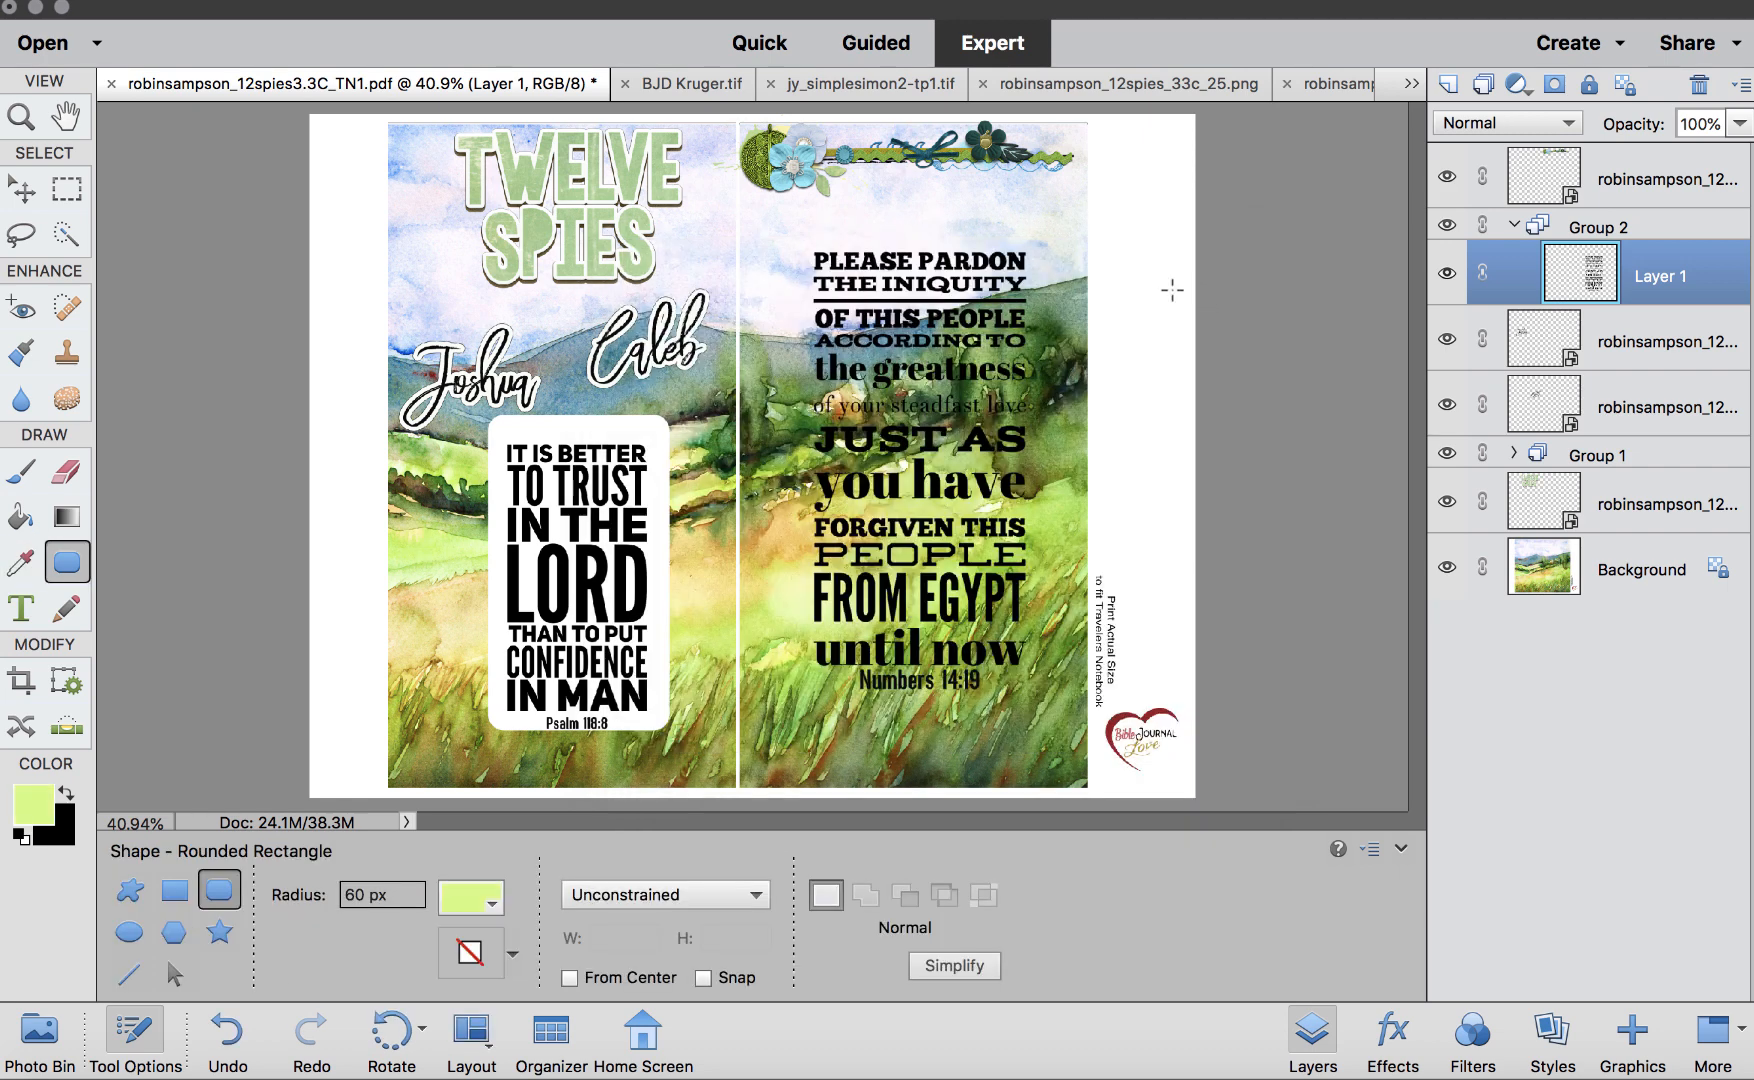
Draw a light green rounded rectangle with a 60 px radius beneath the Numbers 14:19 text and set its opacity to 70%
{"action": "left_click_drag", "start_coordinate": [787, 236], "coordinate": [1047, 704]}
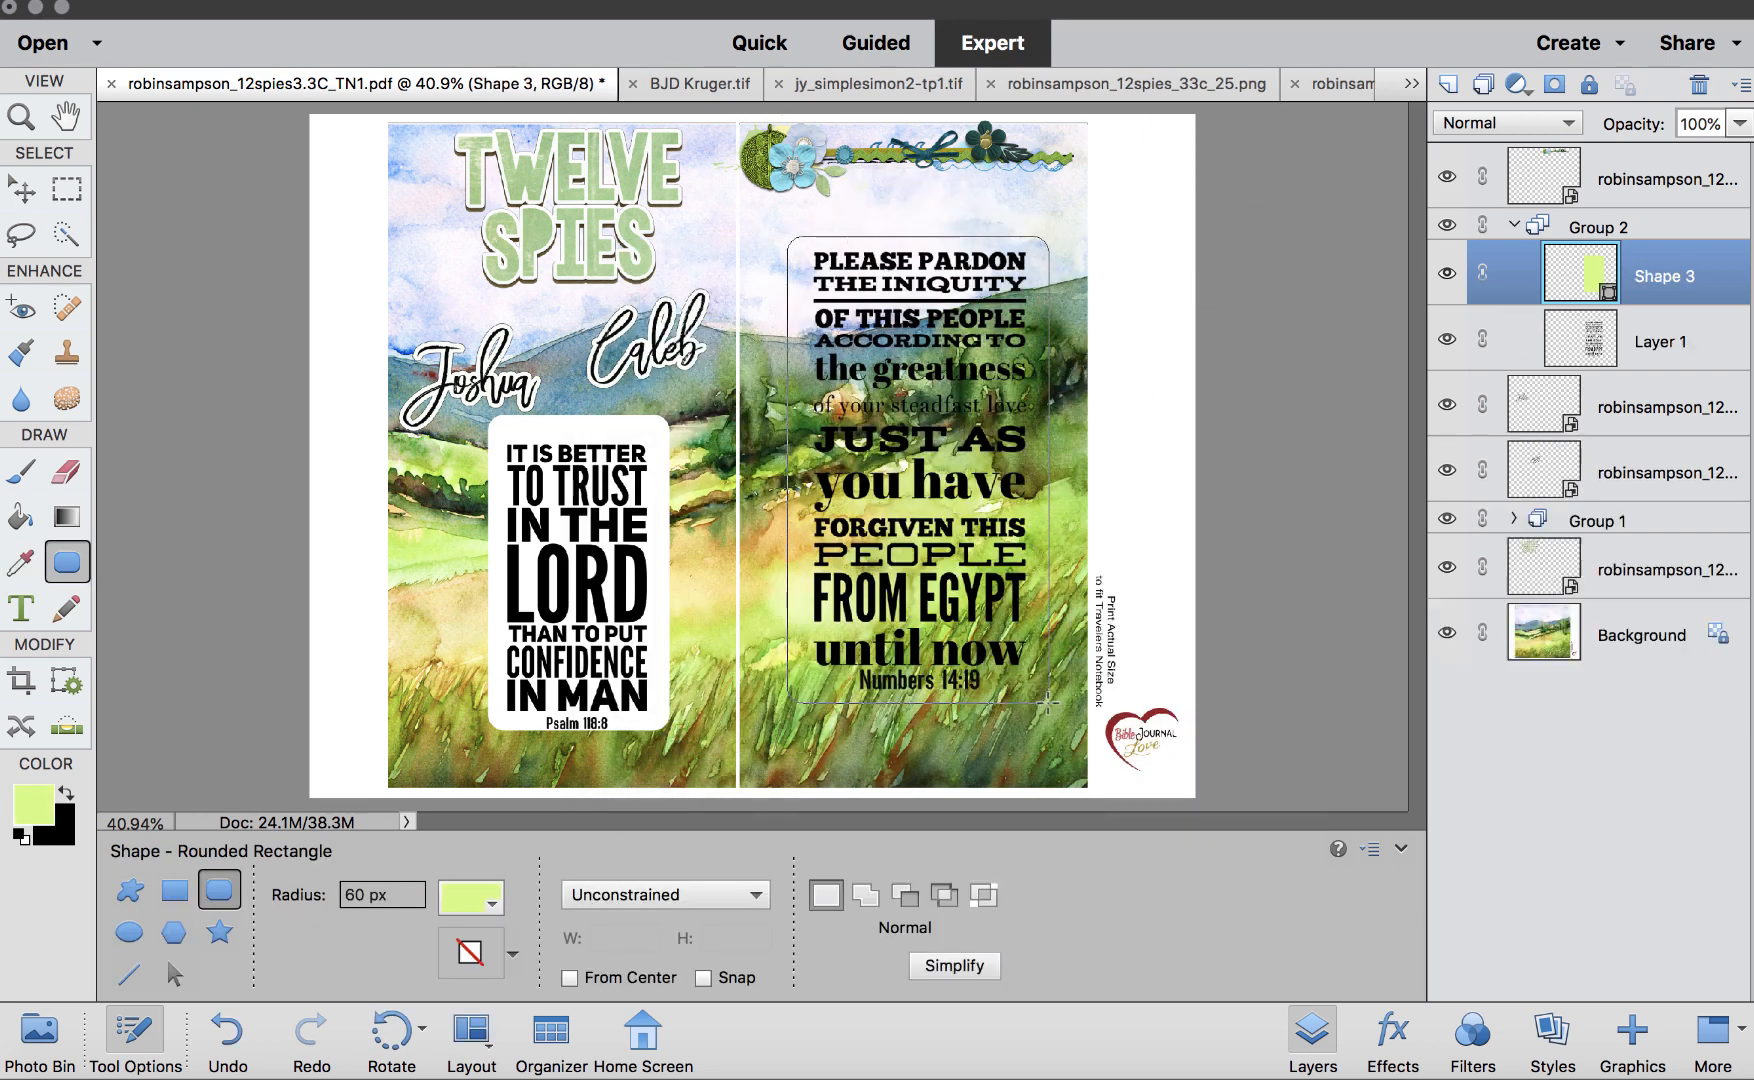
{"action": "left_click_drag", "start_coordinate": [1725, 287], "coordinate": [1710, 362]}
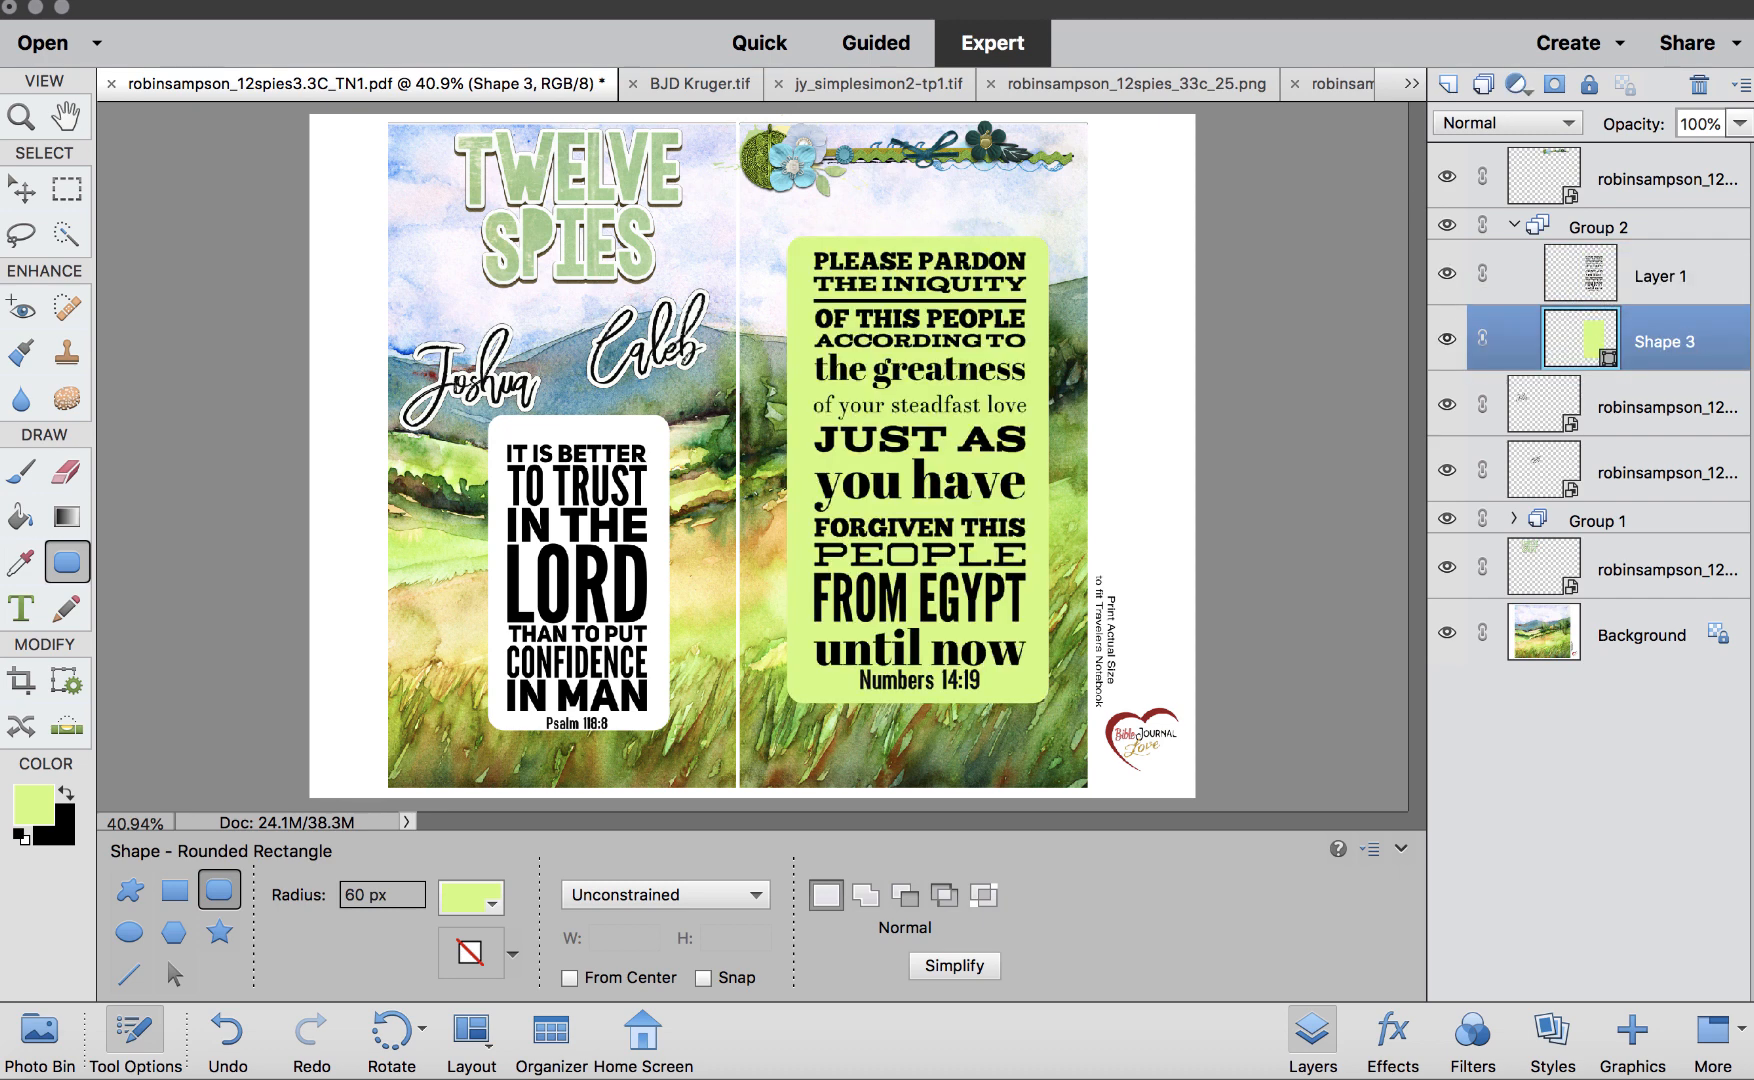
{"action": "left_click", "coordinate": [1740, 125]}
{"action": "left_click_drag", "start_coordinate": [1690, 152], "coordinate": [1707, 156]}
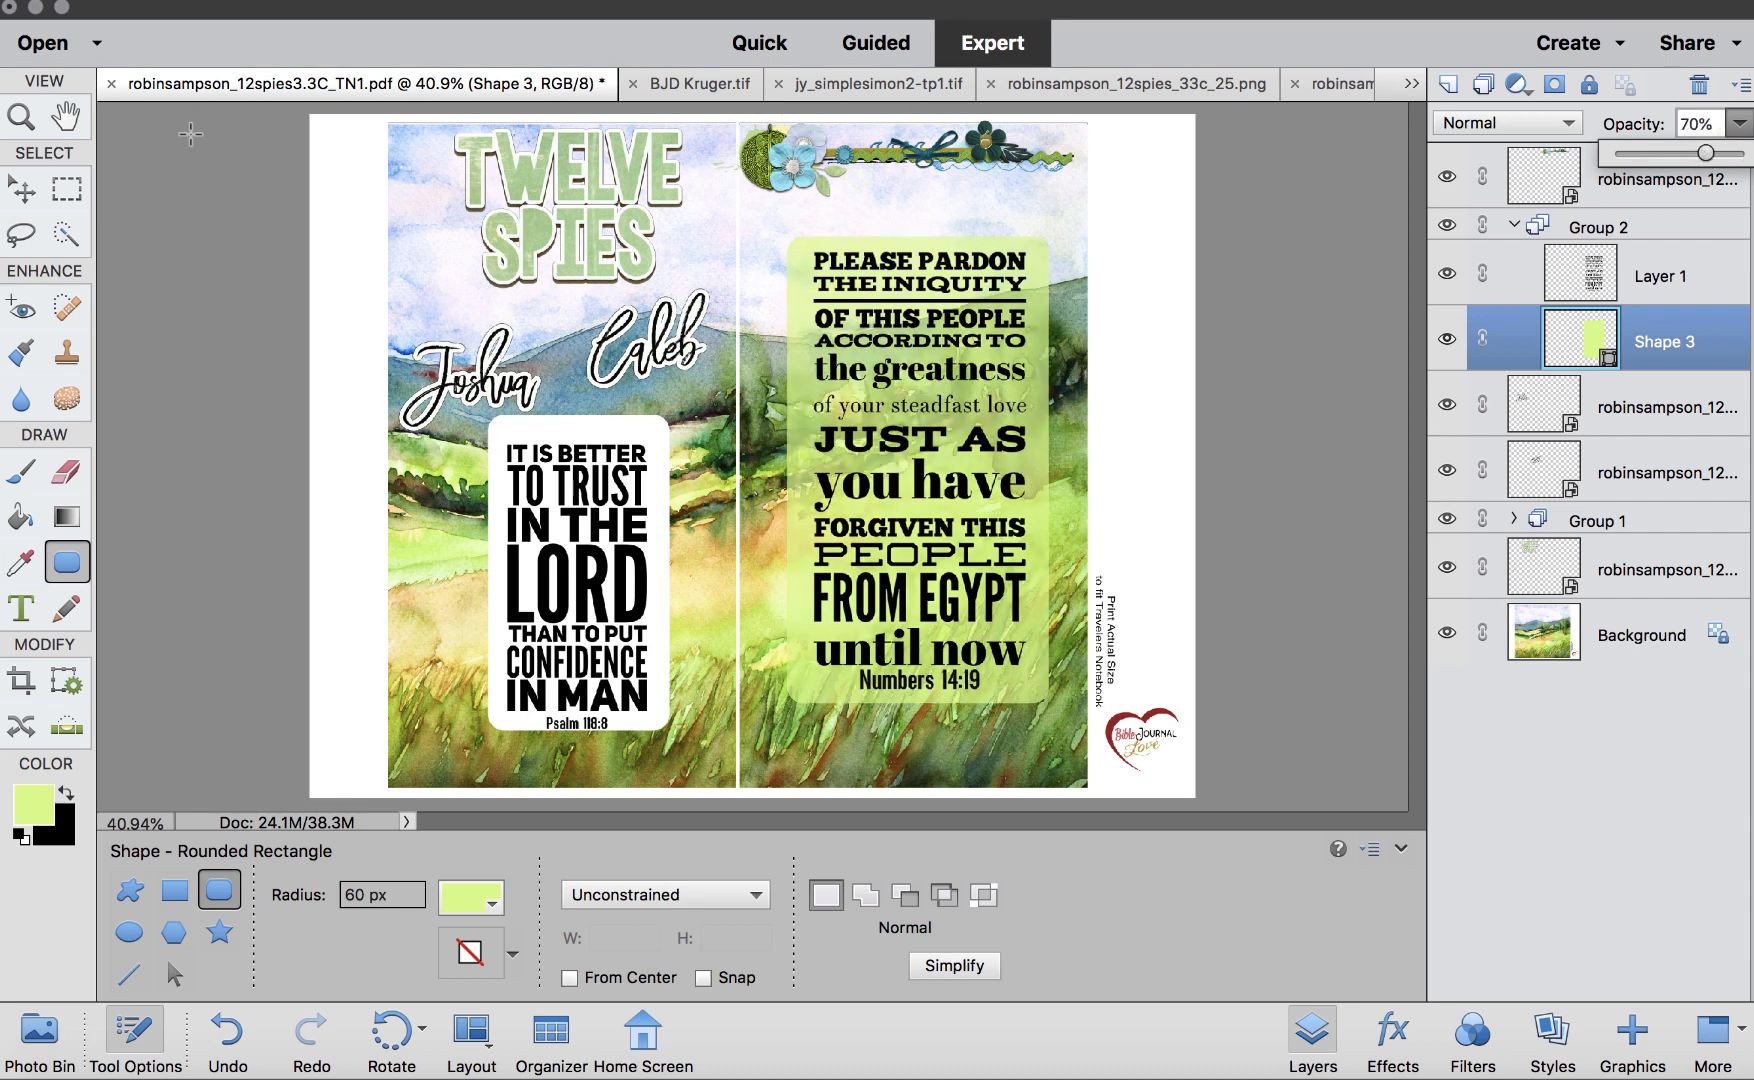
Move the Numbers 14:19 verse group lower on the right page and lay the flower border along its rectangle's top edge
{"action": "left_click", "coordinate": [21, 192]}
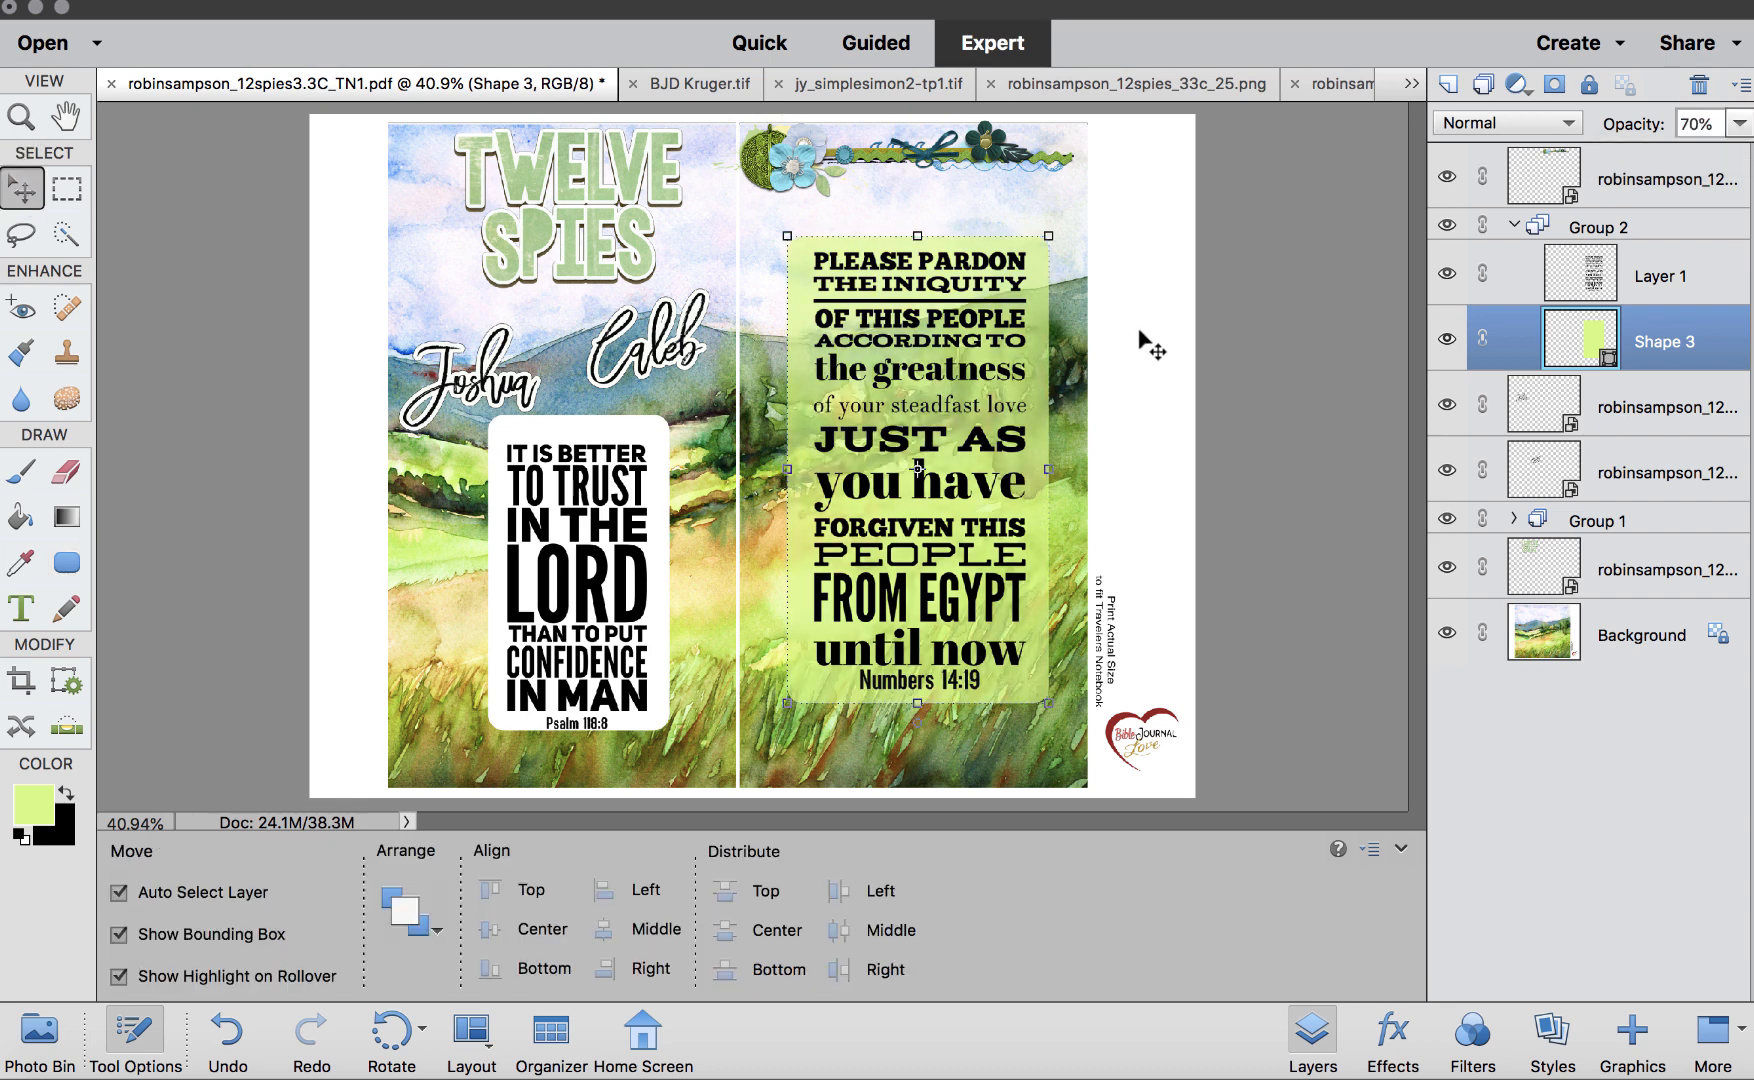
{"action": "left_click_drag", "start_coordinate": [1013, 153], "coordinate": [1019, 231]}
{"action": "left_click", "coordinate": [1012, 772]}
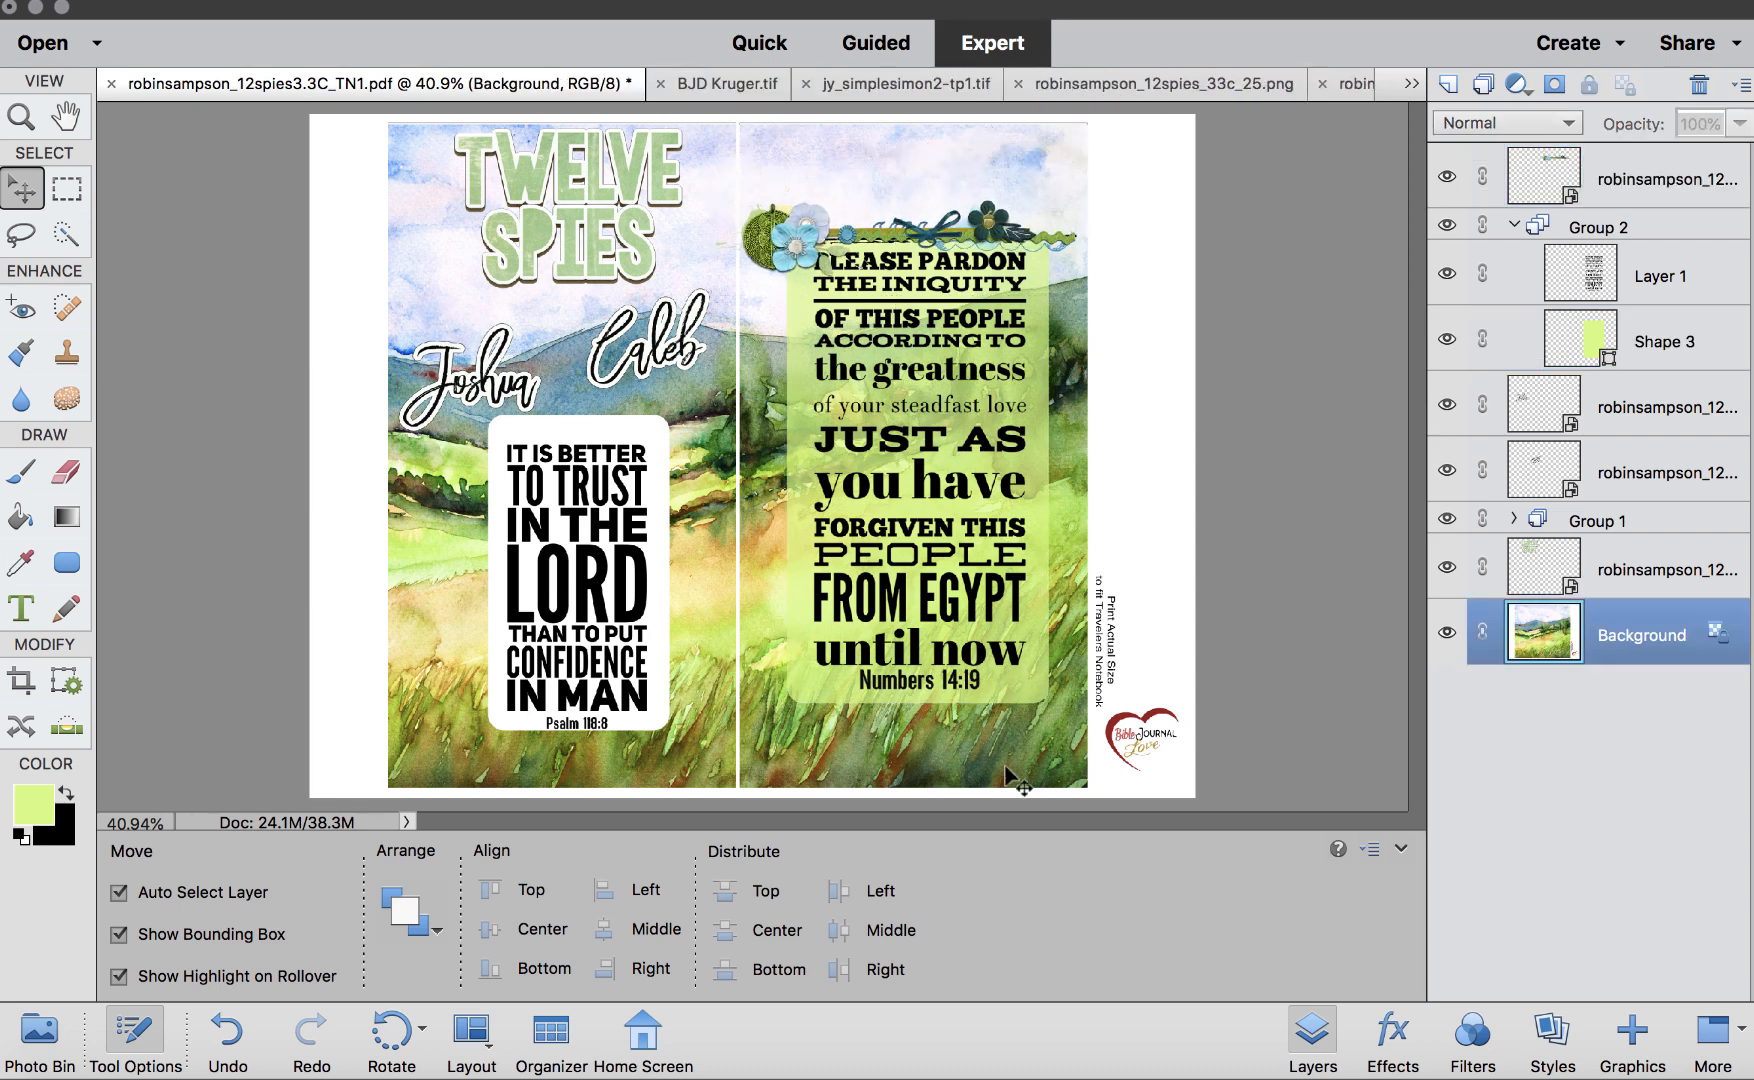
{"action": "left_click", "coordinate": [1005, 695]}
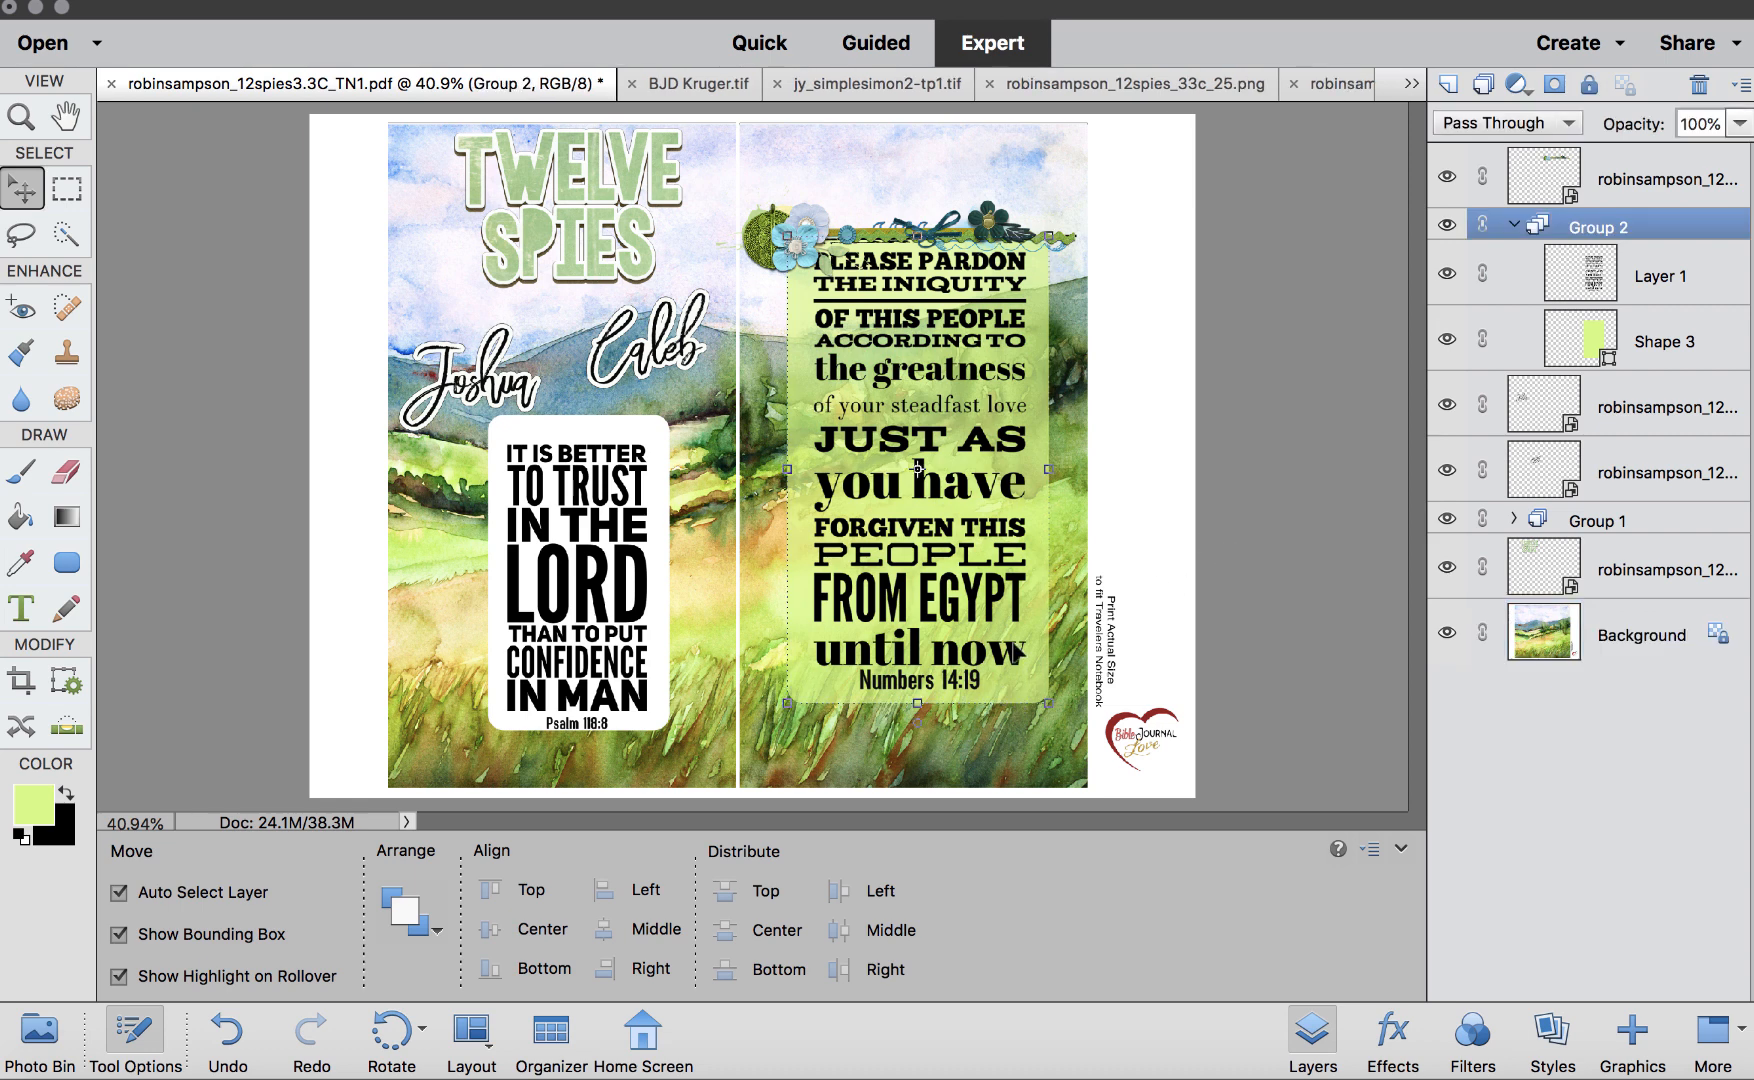
{"action": "left_click_drag", "start_coordinate": [1016, 652], "coordinate": [1011, 716]}
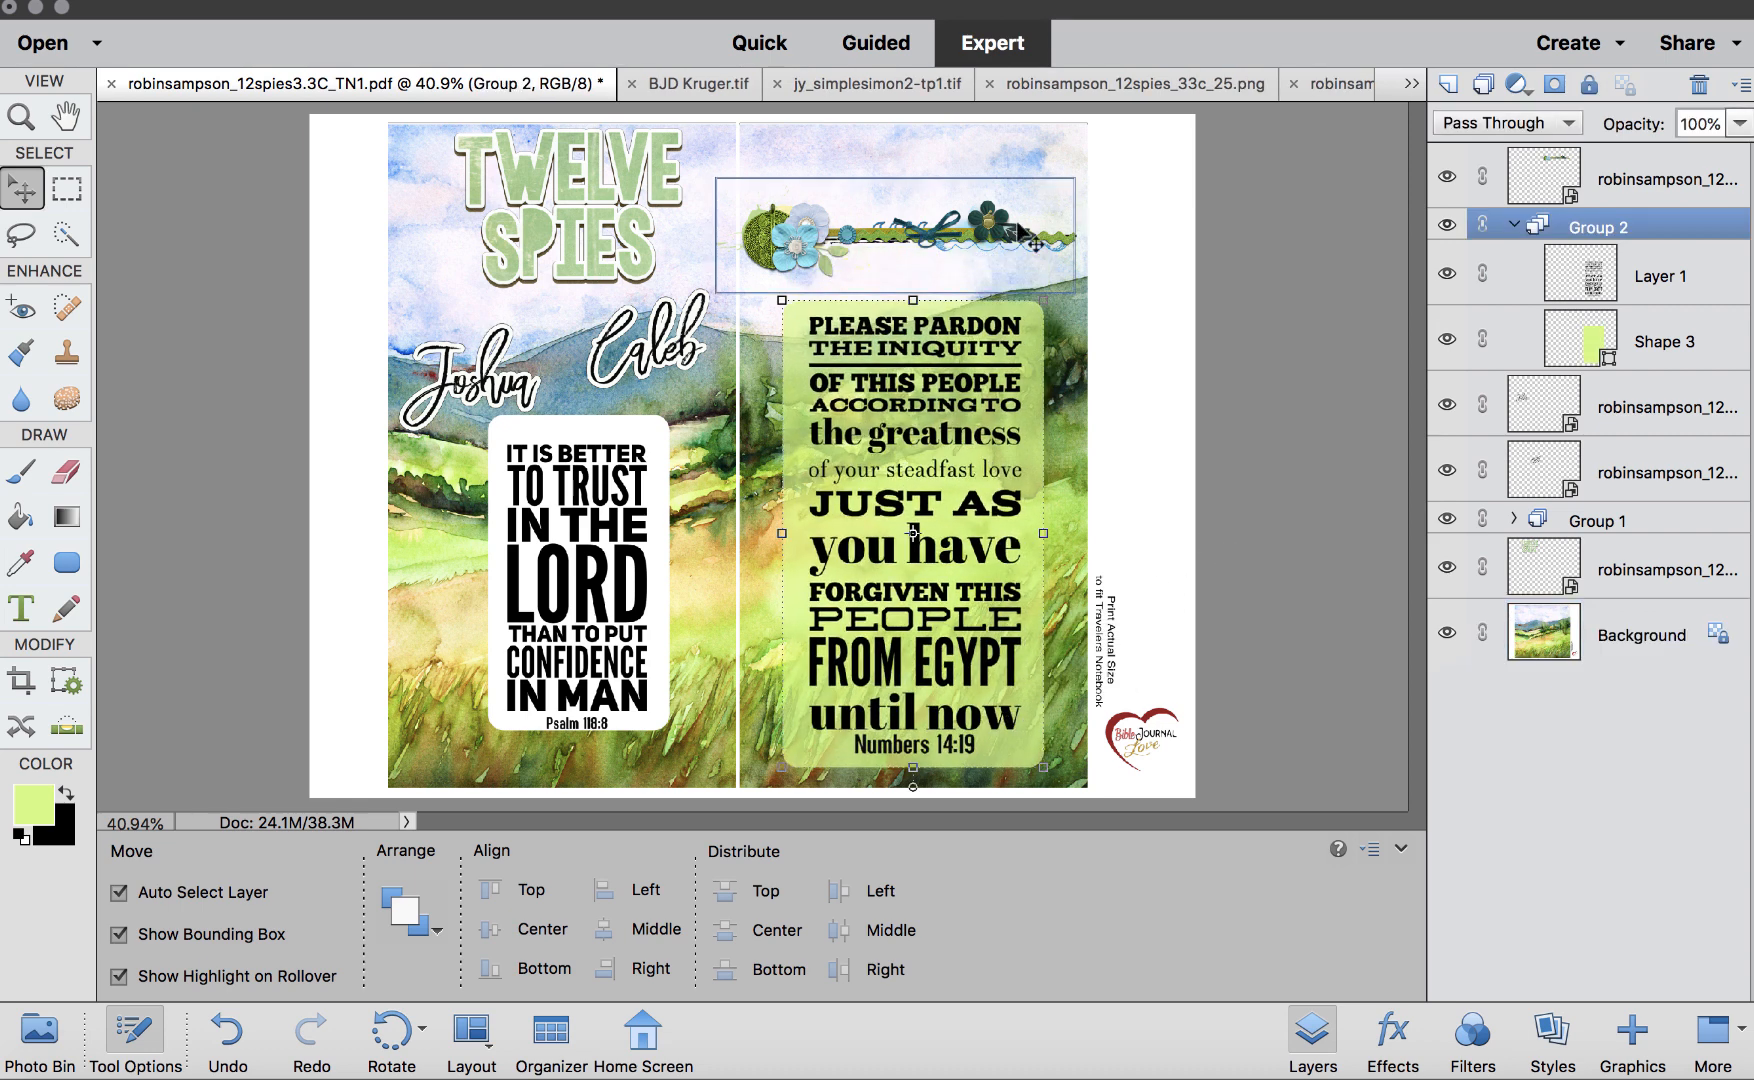
{"action": "left_click_drag", "start_coordinate": [1018, 232], "coordinate": [1010, 290]}
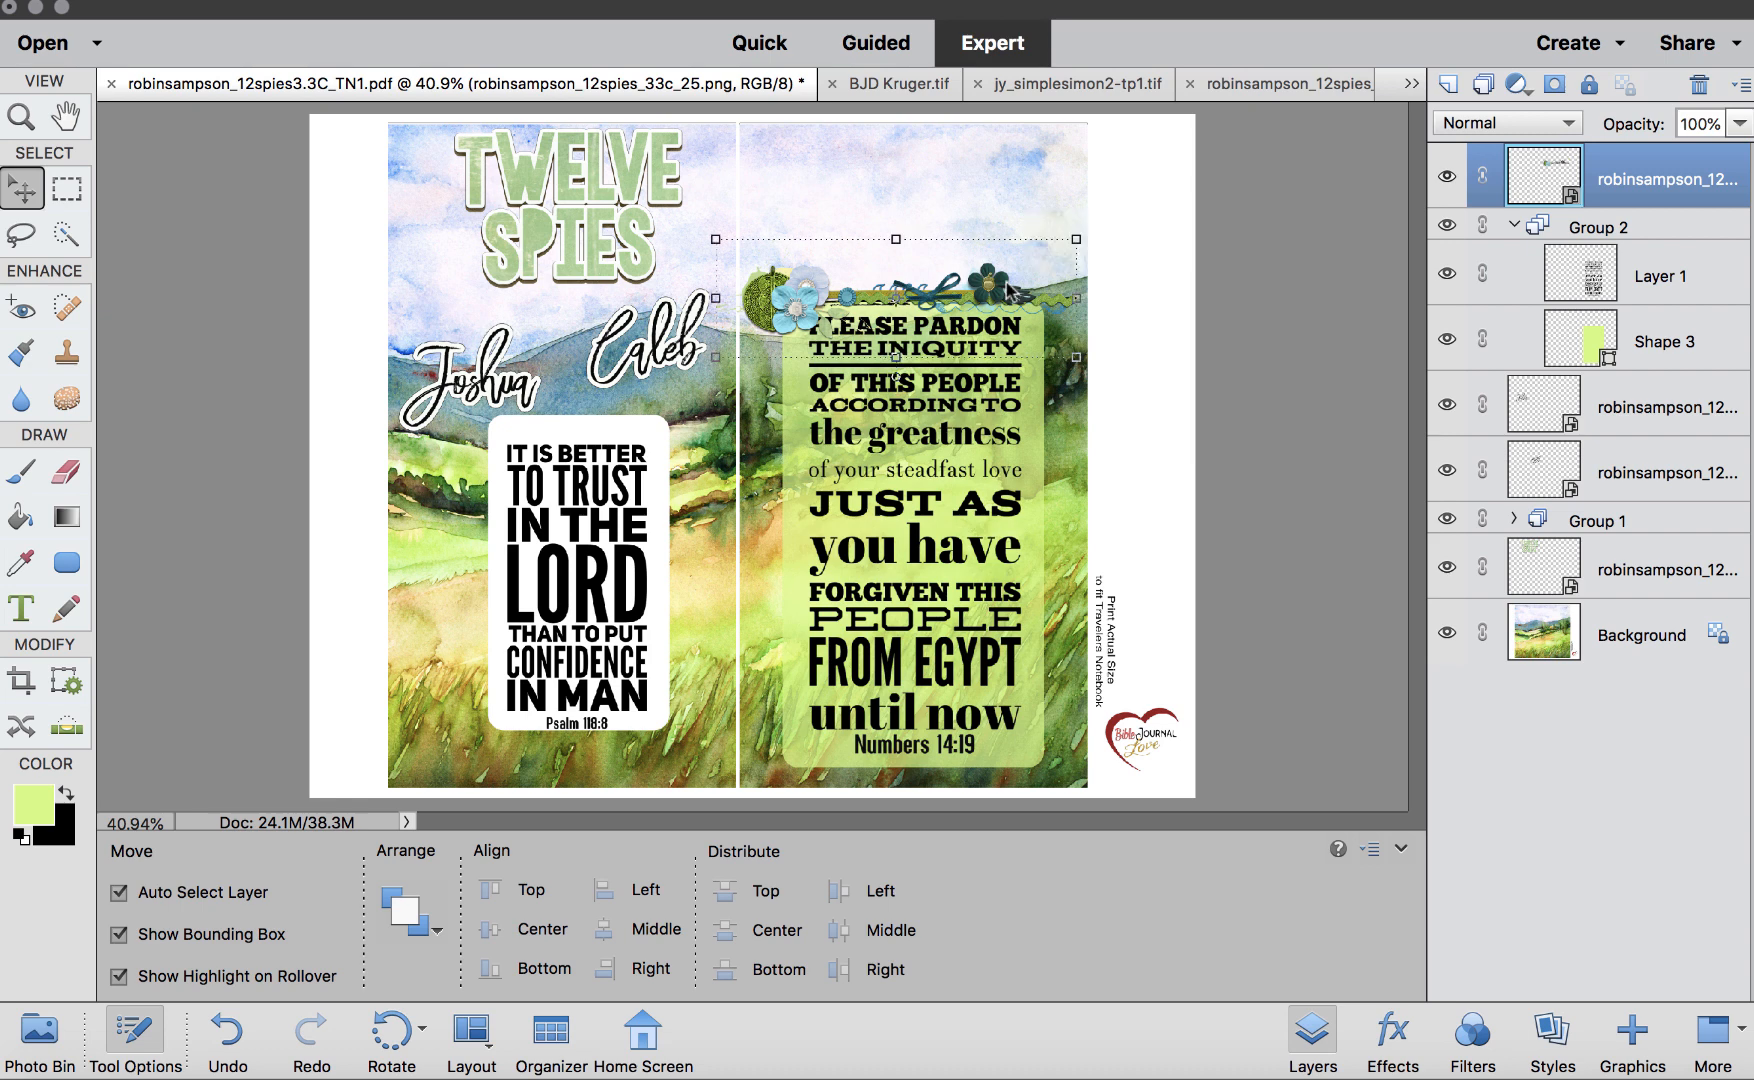
{"action": "left_click", "coordinate": [1138, 516]}
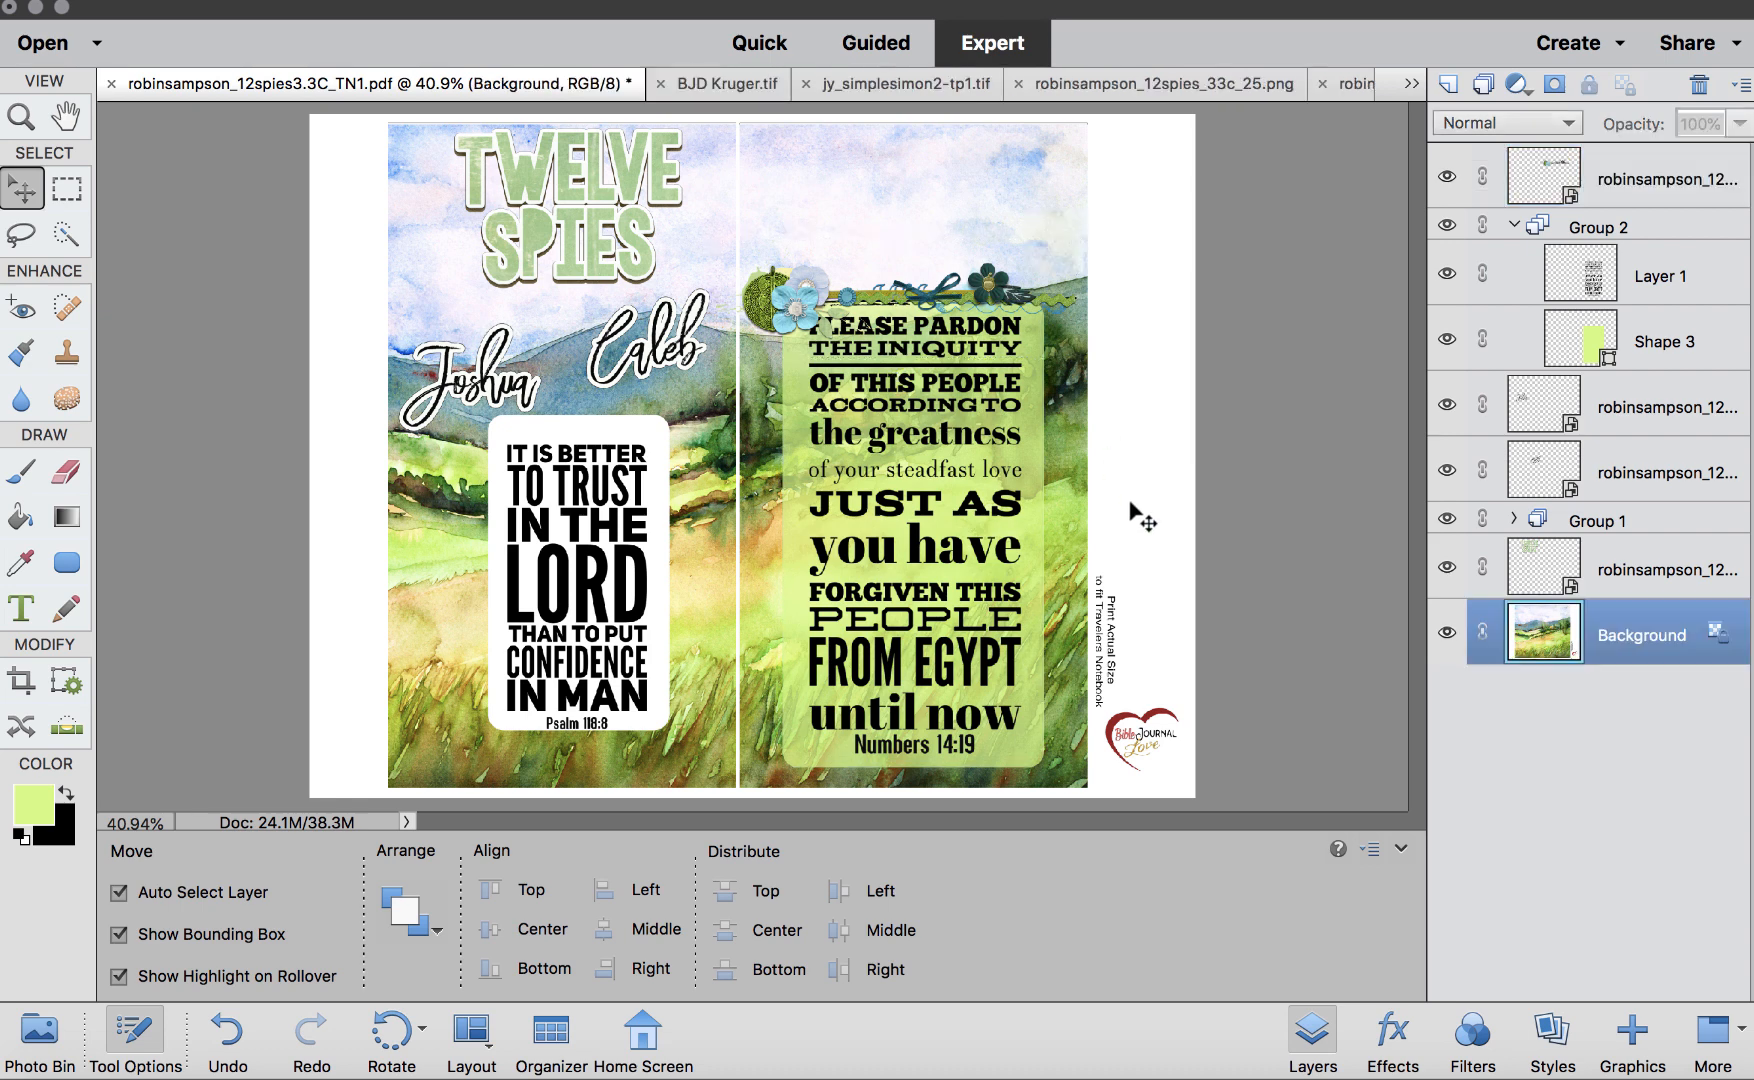
Scale the flower border down slightly along the top edge of the green Numbers 14:19 rectangle
{"action": "left_click", "coordinate": [790, 300]}
{"action": "left_click", "coordinate": [896, 357]}
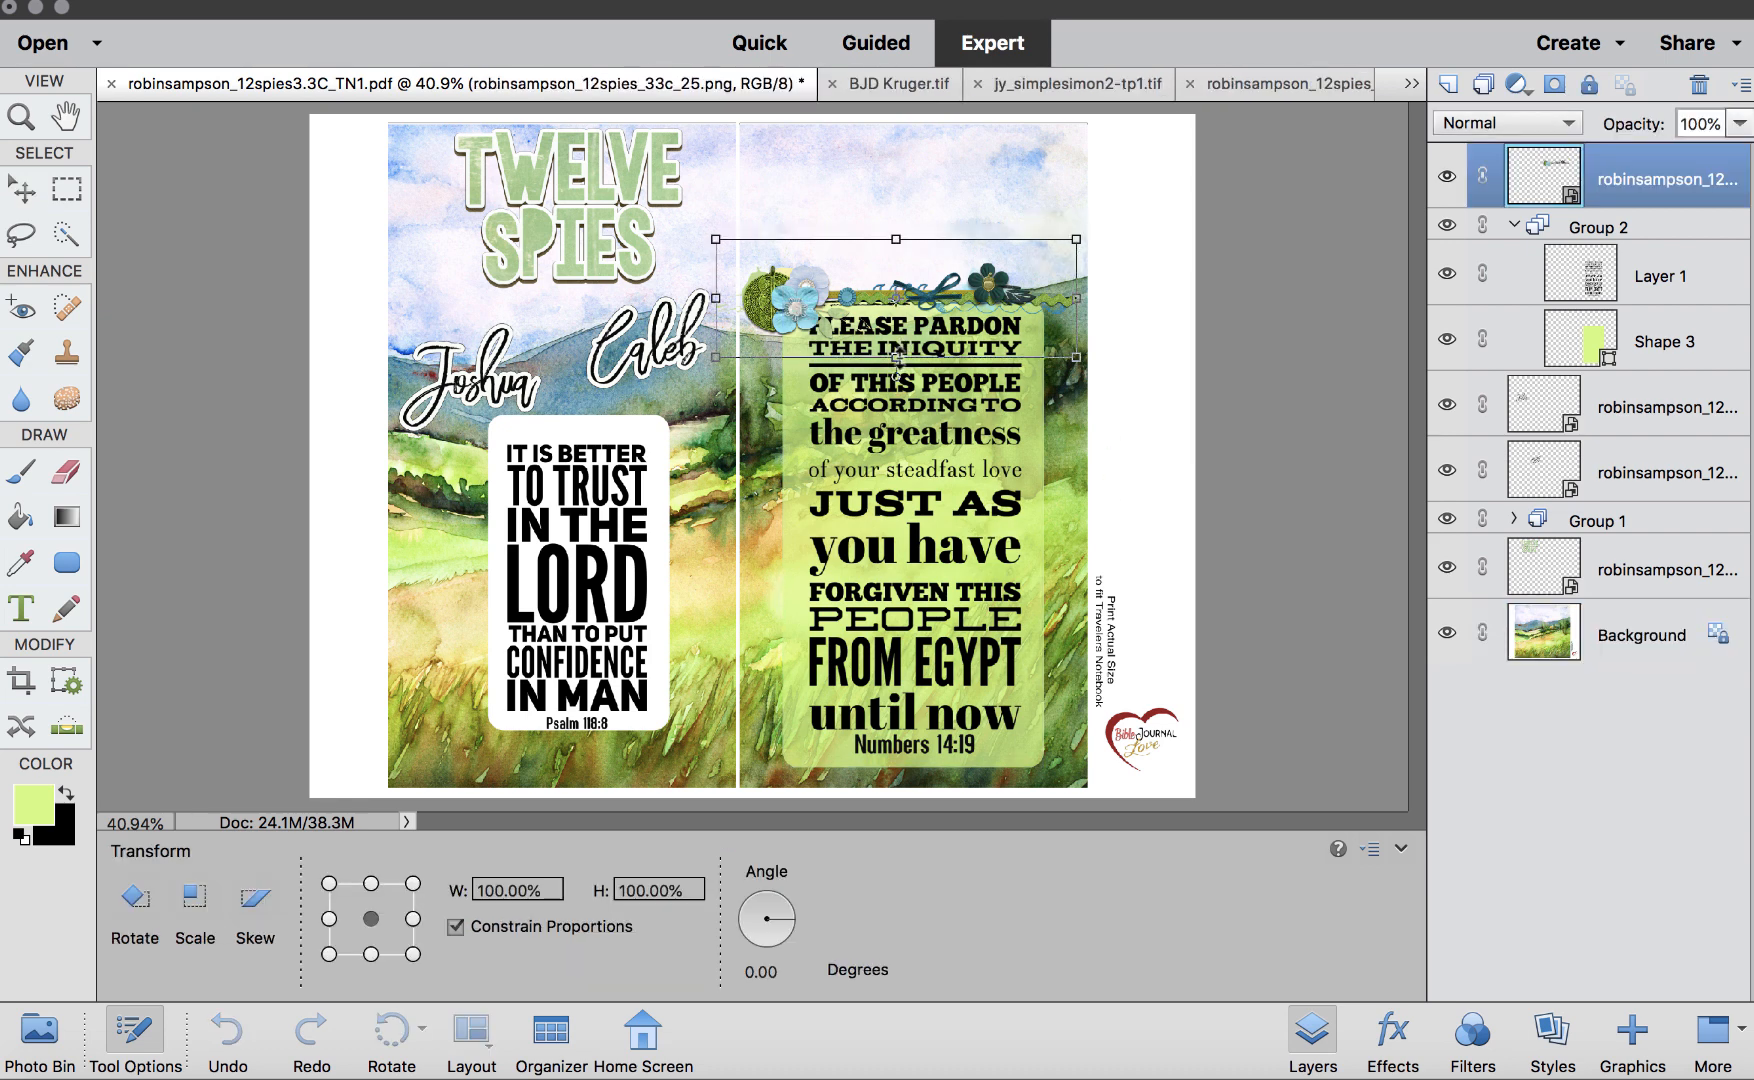
{"action": "left_click_drag", "start_coordinate": [1073, 355], "coordinate": [1020, 312]}
{"action": "key", "text": "Return"}
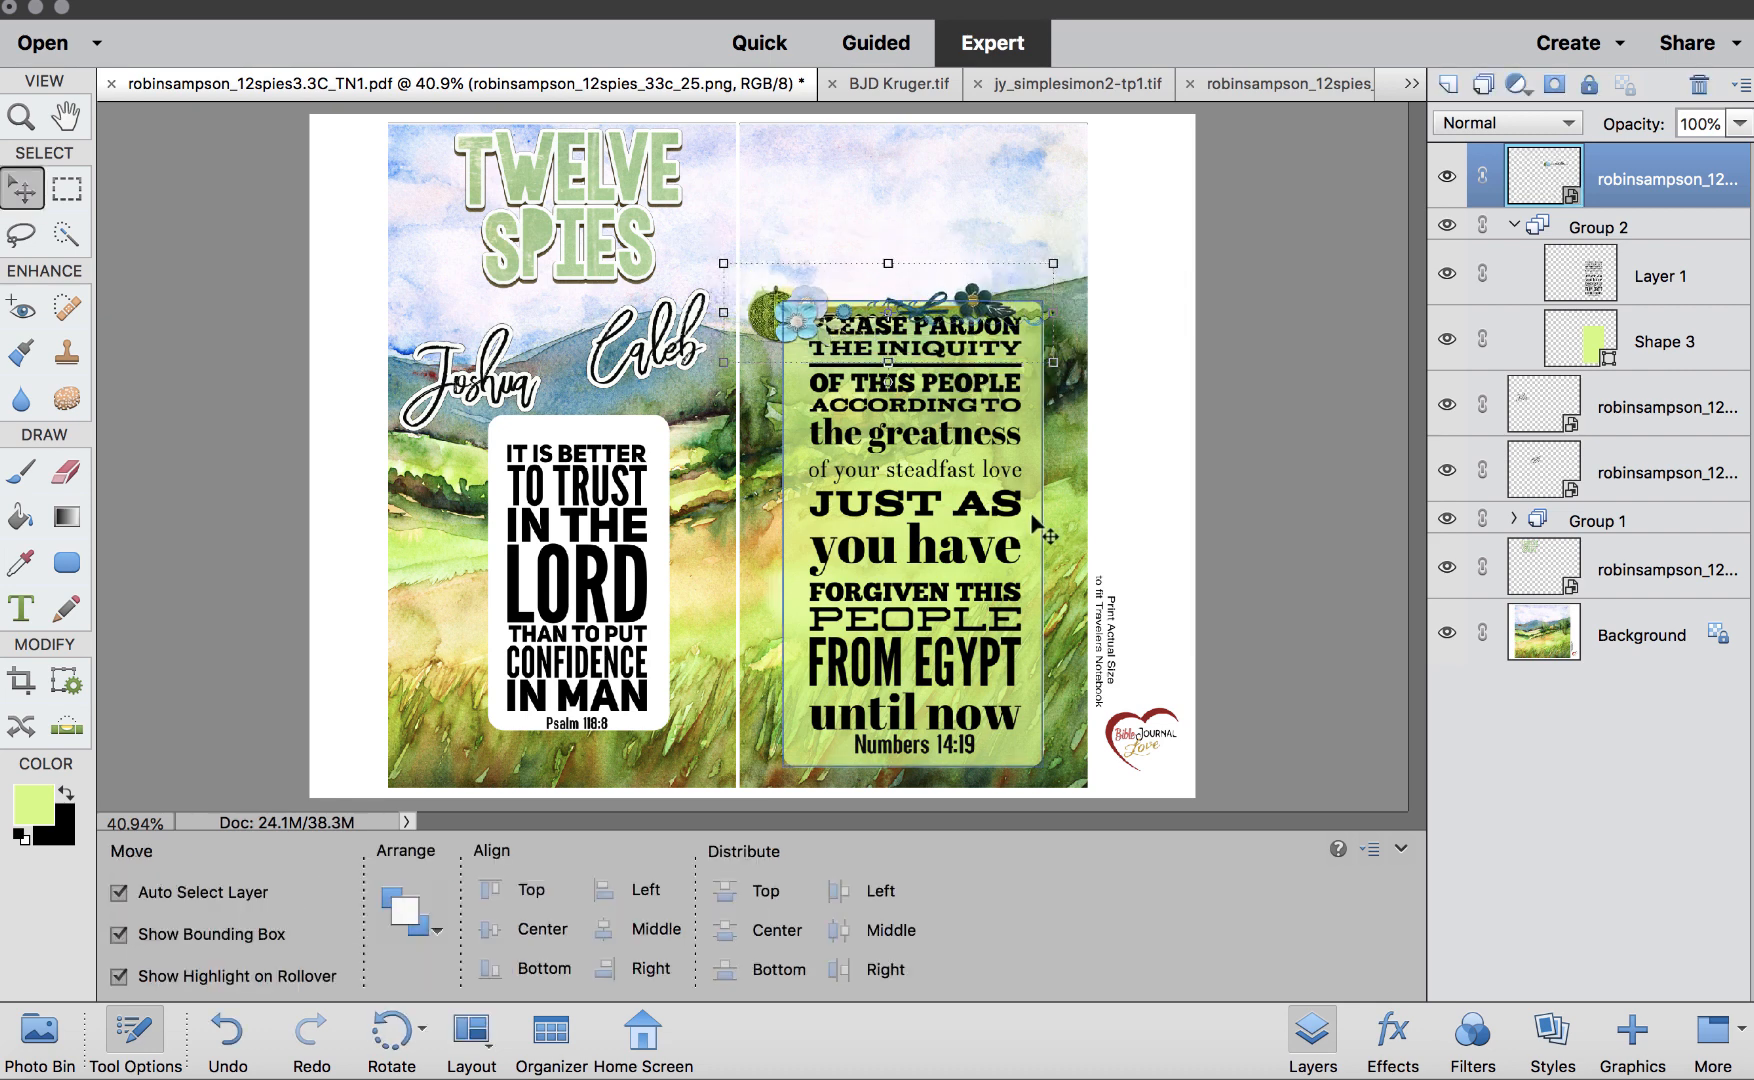
Nudge the Numbers 14:19 text lower inside the green rectangle and scale it down to leave a margin around it
{"action": "left_click", "coordinate": [915, 403]}
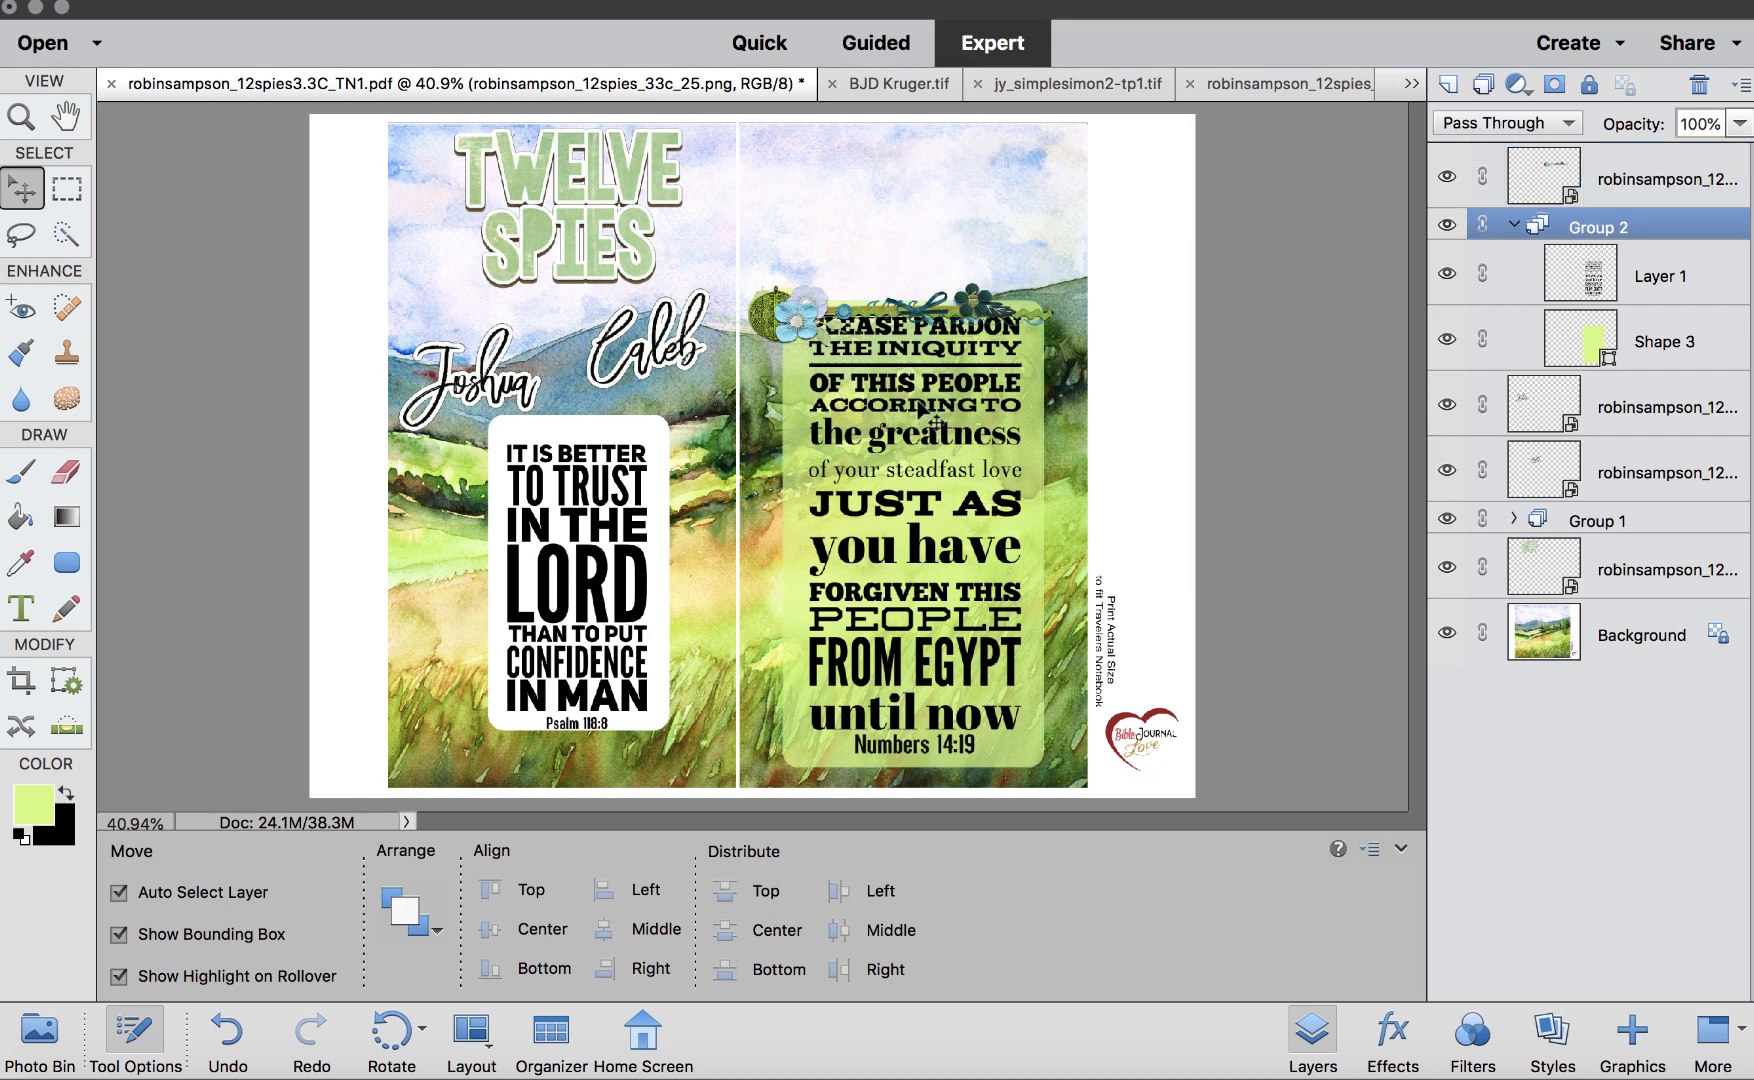
{"action": "left_click", "coordinate": [1589, 280]}
{"action": "key", "text": "Down"}
{"action": "key", "text": "Down"}
{"action": "key", "text": "Down"}
{"action": "key", "text": "Down"}
{"action": "key", "text": "Down"}
{"action": "key", "text": "Down"}
{"action": "key", "text": "Down"}
{"action": "key", "text": "Down"}
{"action": "key", "text": "Down"}
{"action": "key", "text": "Down"}
{"action": "key", "text": "Down"}
{"action": "key", "text": "Down"}
{"action": "key", "text": "Down"}
{"action": "key", "text": "Down"}
{"action": "key", "text": "Down"}
{"action": "key", "text": "Down"}
{"action": "key", "text": "Down"}
{"action": "key", "text": "Down"}
{"action": "key", "text": "Down"}
{"action": "key", "text": "Down"}
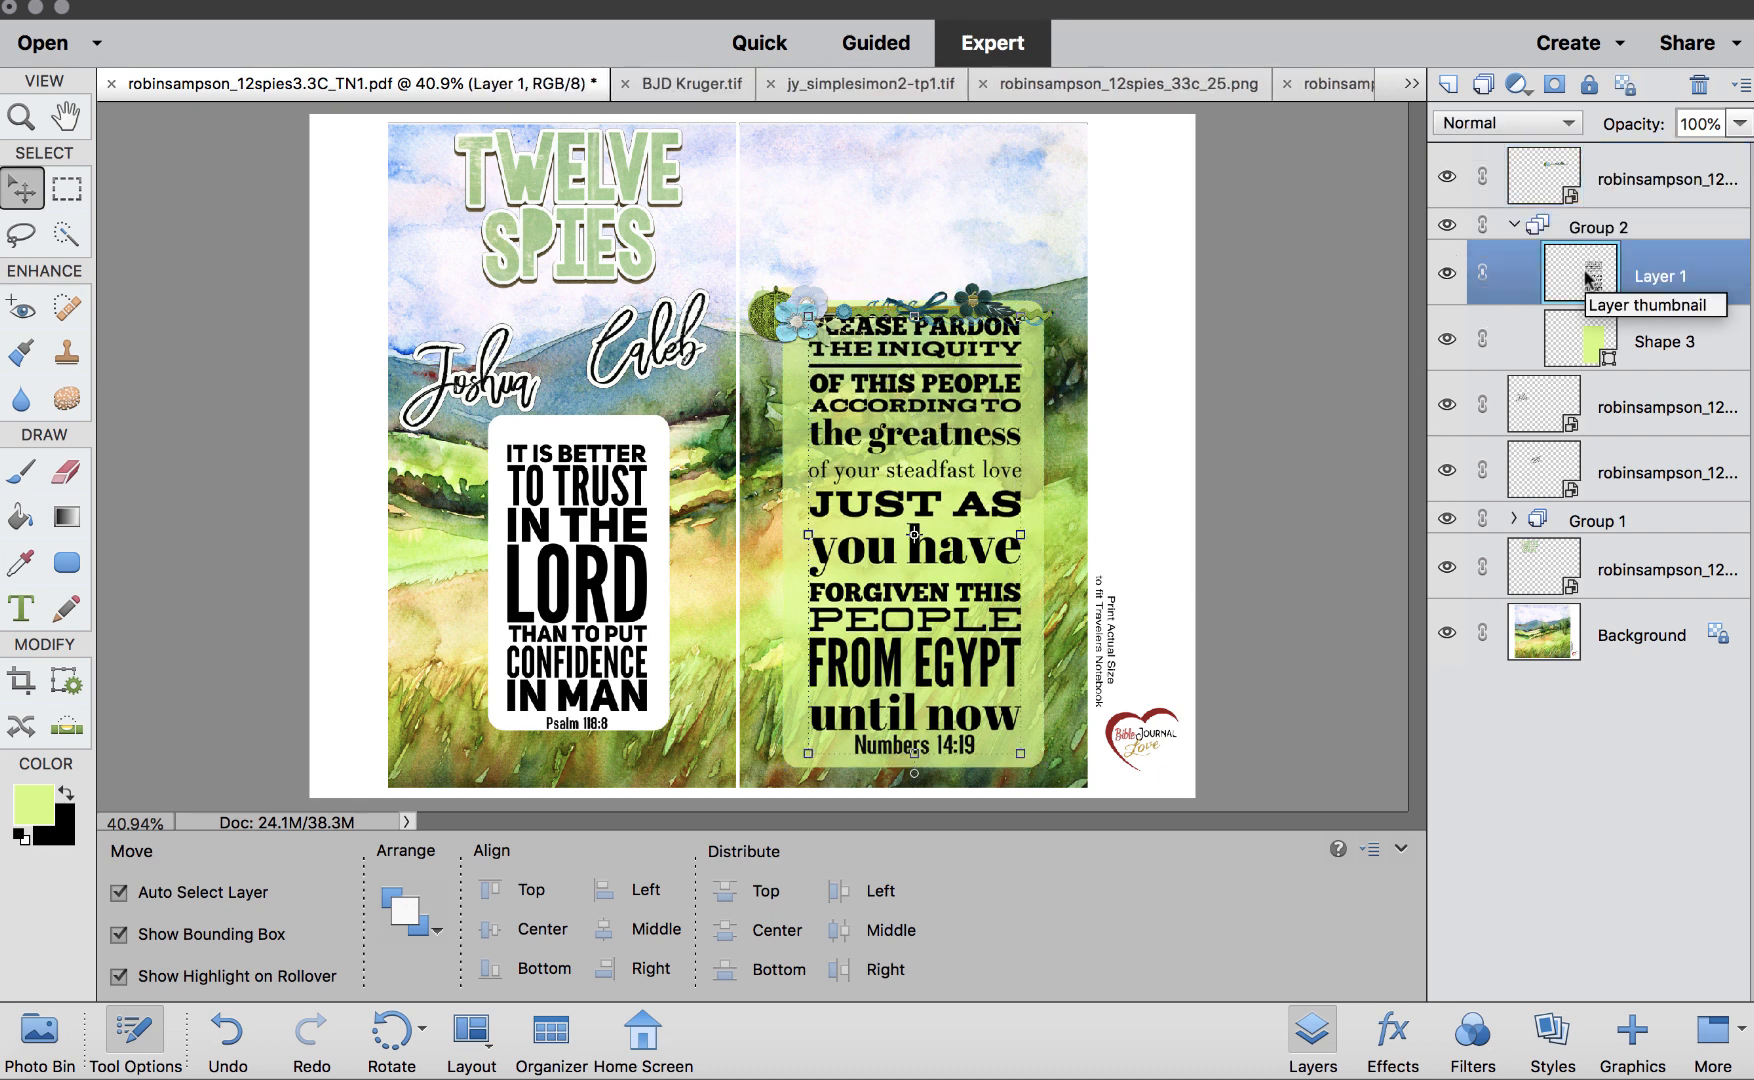
{"action": "key", "text": "Down"}
{"action": "key", "text": "Down"}
{"action": "key", "text": "Down"}
{"action": "key", "text": "Down"}
{"action": "key", "text": "Down"}
{"action": "key", "text": "Down"}
{"action": "key", "text": "Down"}
{"action": "key", "text": "Down"}
{"action": "key", "text": "Down"}
{"action": "key", "text": "Down"}
{"action": "key", "text": "Down"}
{"action": "key", "text": "Down"}
{"action": "key", "text": "Down"}
{"action": "key", "text": "Down"}
{"action": "key", "text": "Down"}
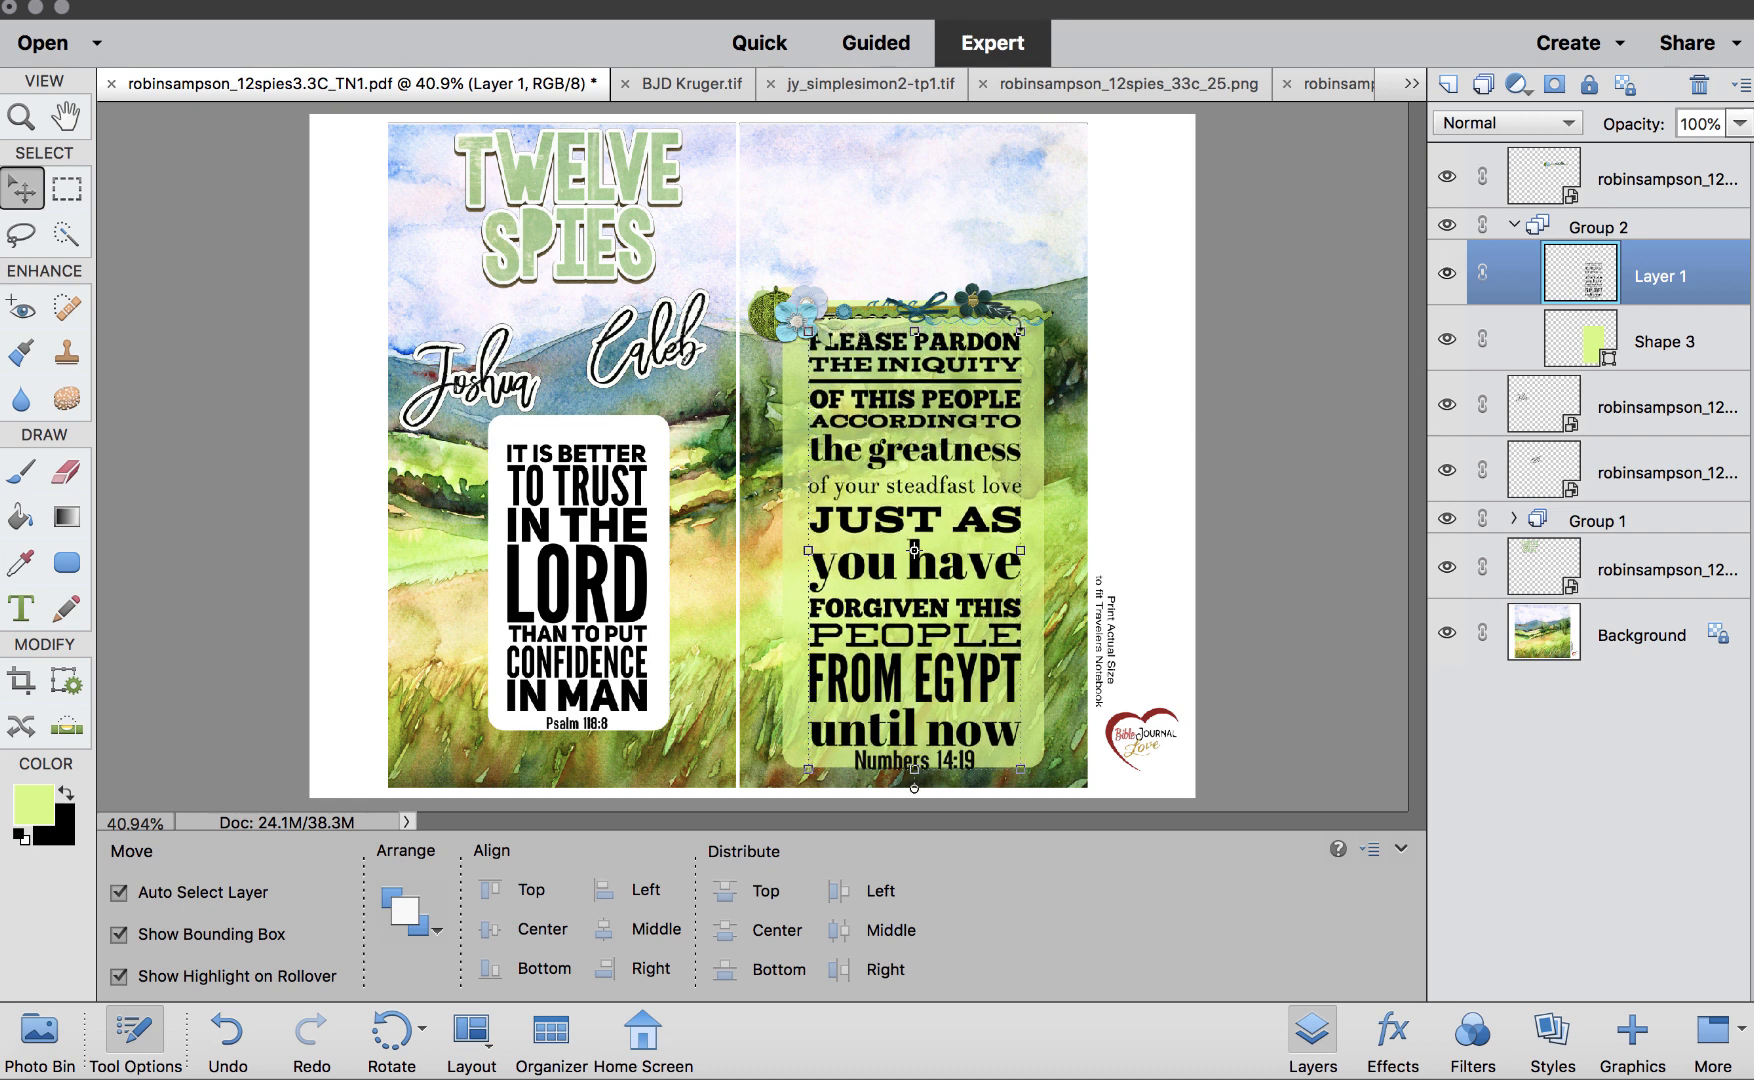
{"action": "left_click_drag", "start_coordinate": [1020, 330], "coordinate": [969, 357]}
{"action": "left_click", "coordinate": [901, 793]}
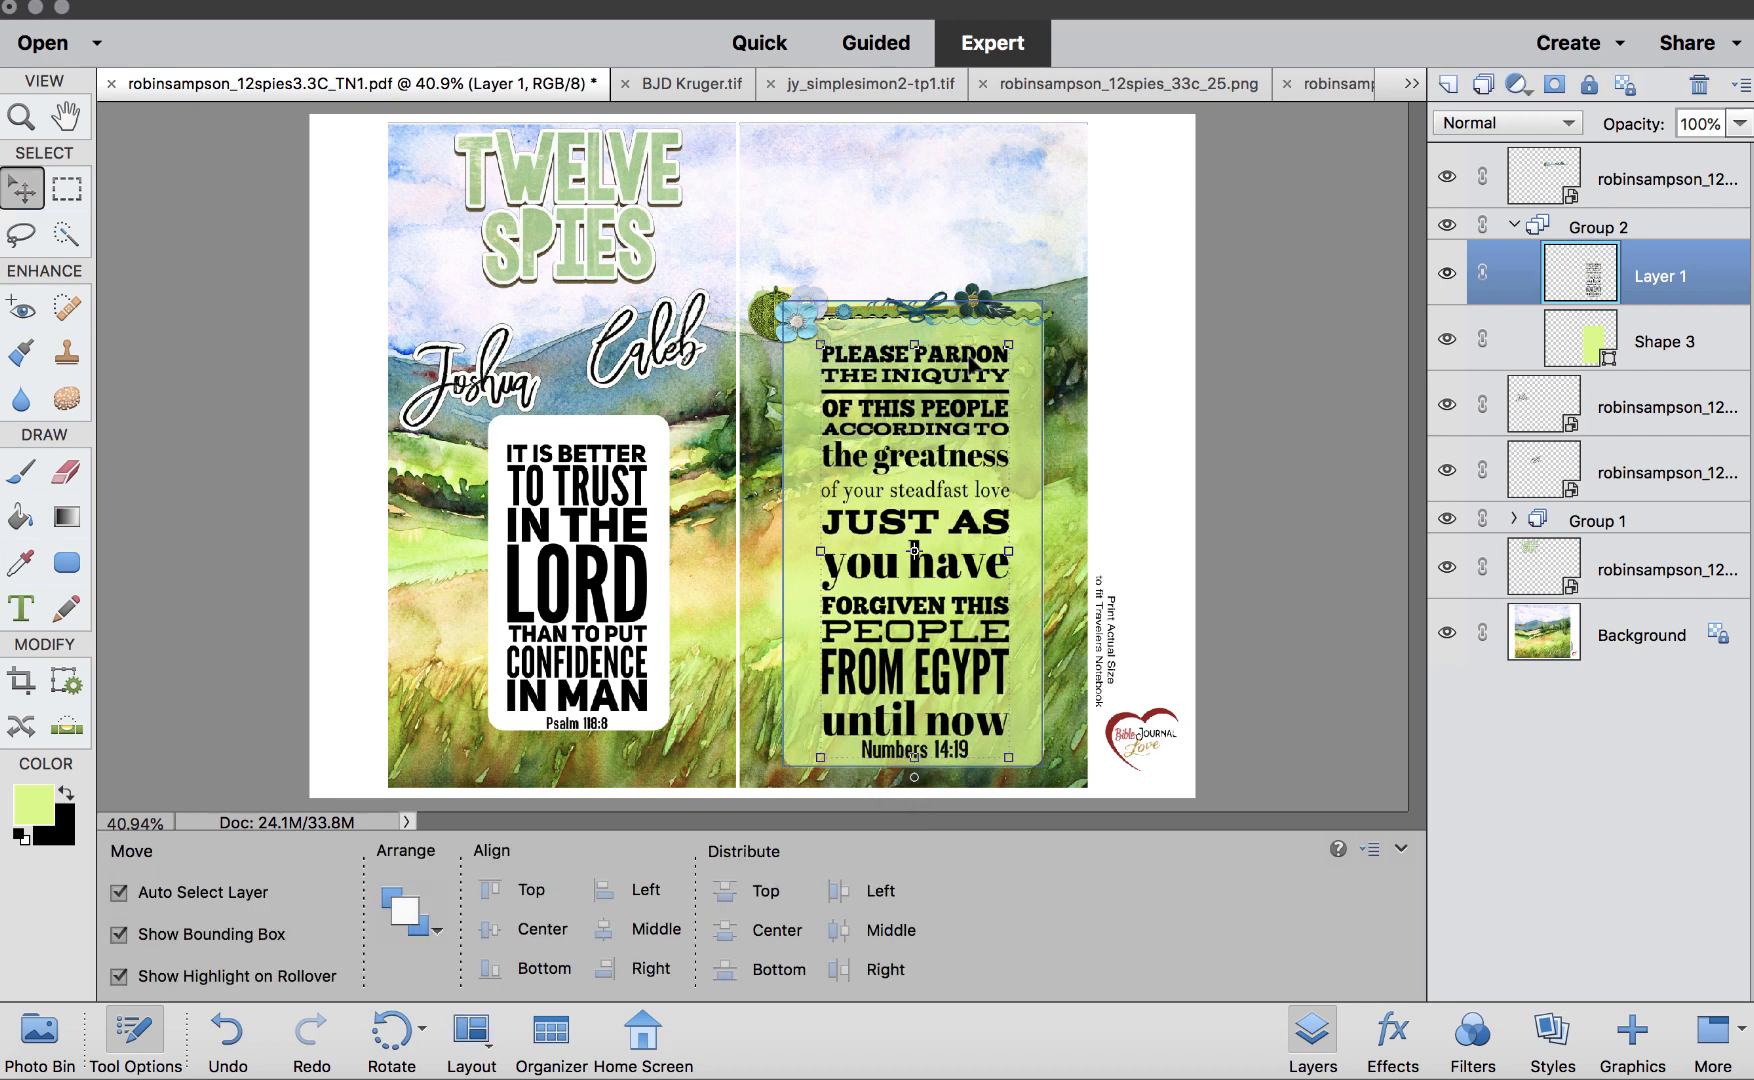
Enlarge the flower border to about 110% width and 122% height and place it over the green rectangle's top edge
{"action": "left_click", "coordinate": [956, 221]}
{"action": "left_click", "coordinate": [972, 318]}
{"action": "left_click_drag", "start_coordinate": [1047, 262], "coordinate": [1086, 241]}
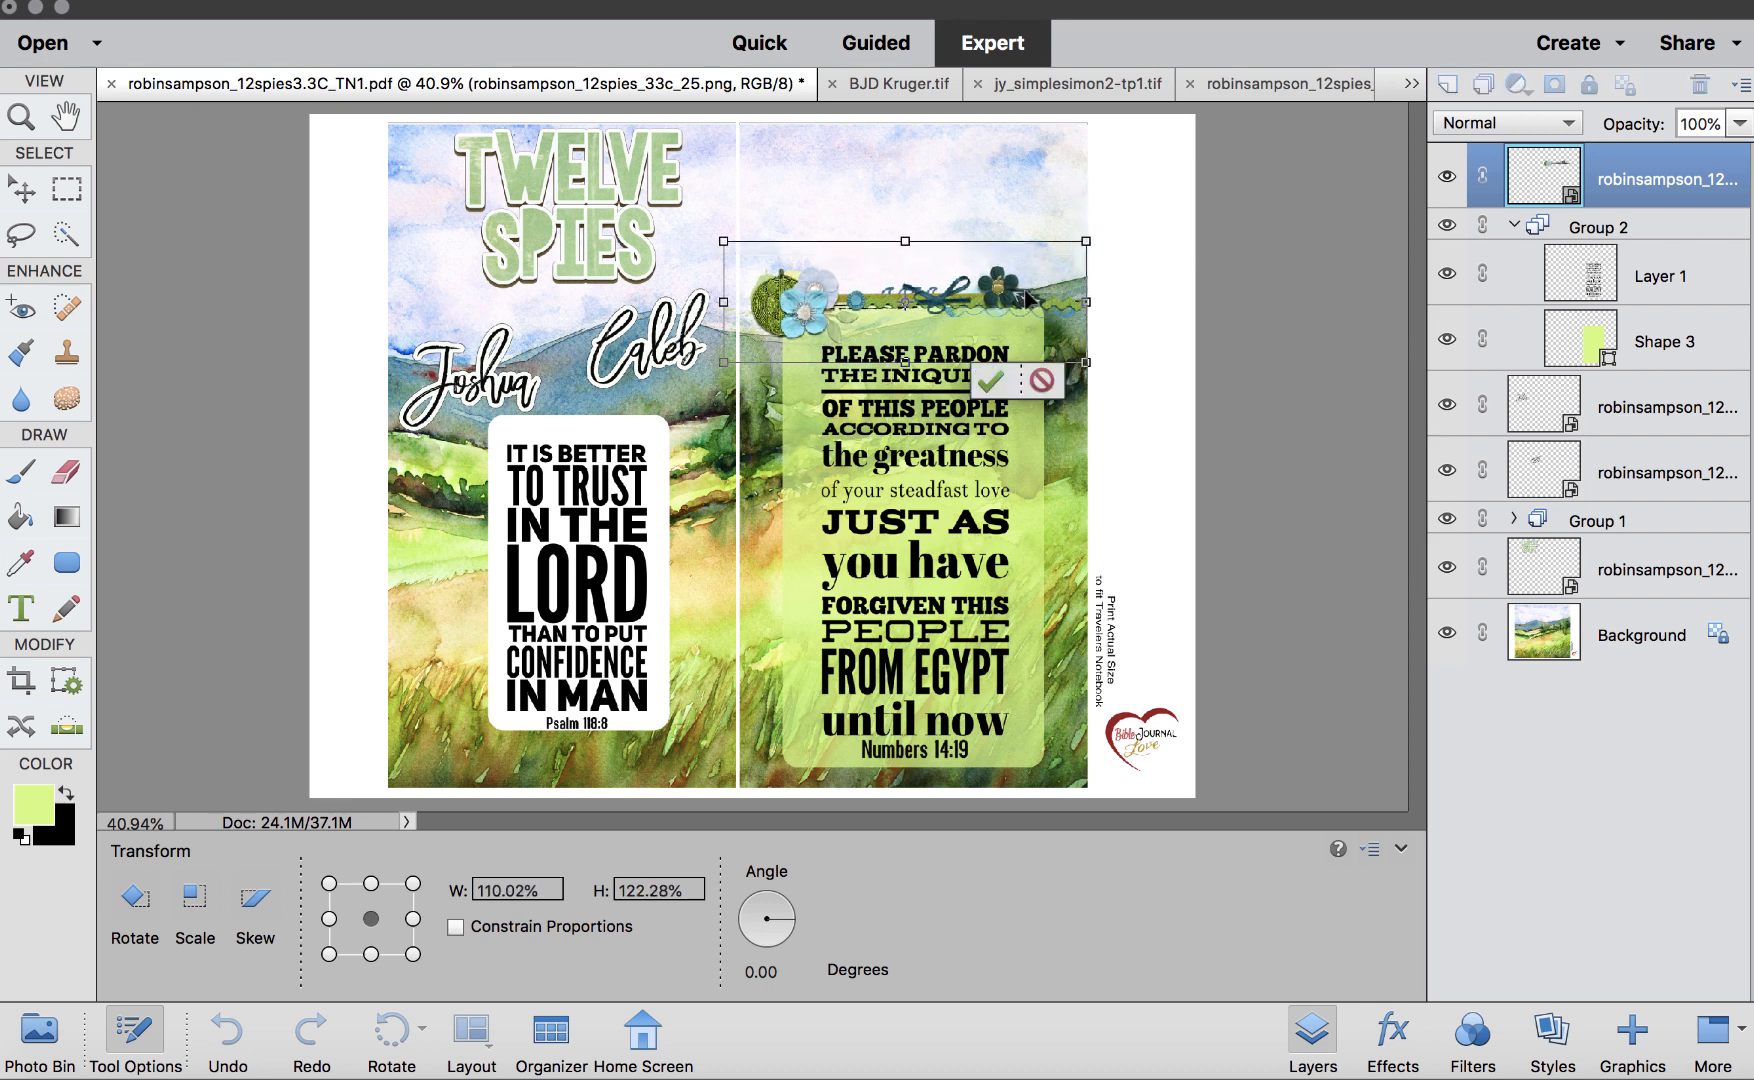
{"action": "left_click_drag", "start_coordinate": [1018, 293], "coordinate": [1018, 312]}
{"action": "key", "text": "Return"}
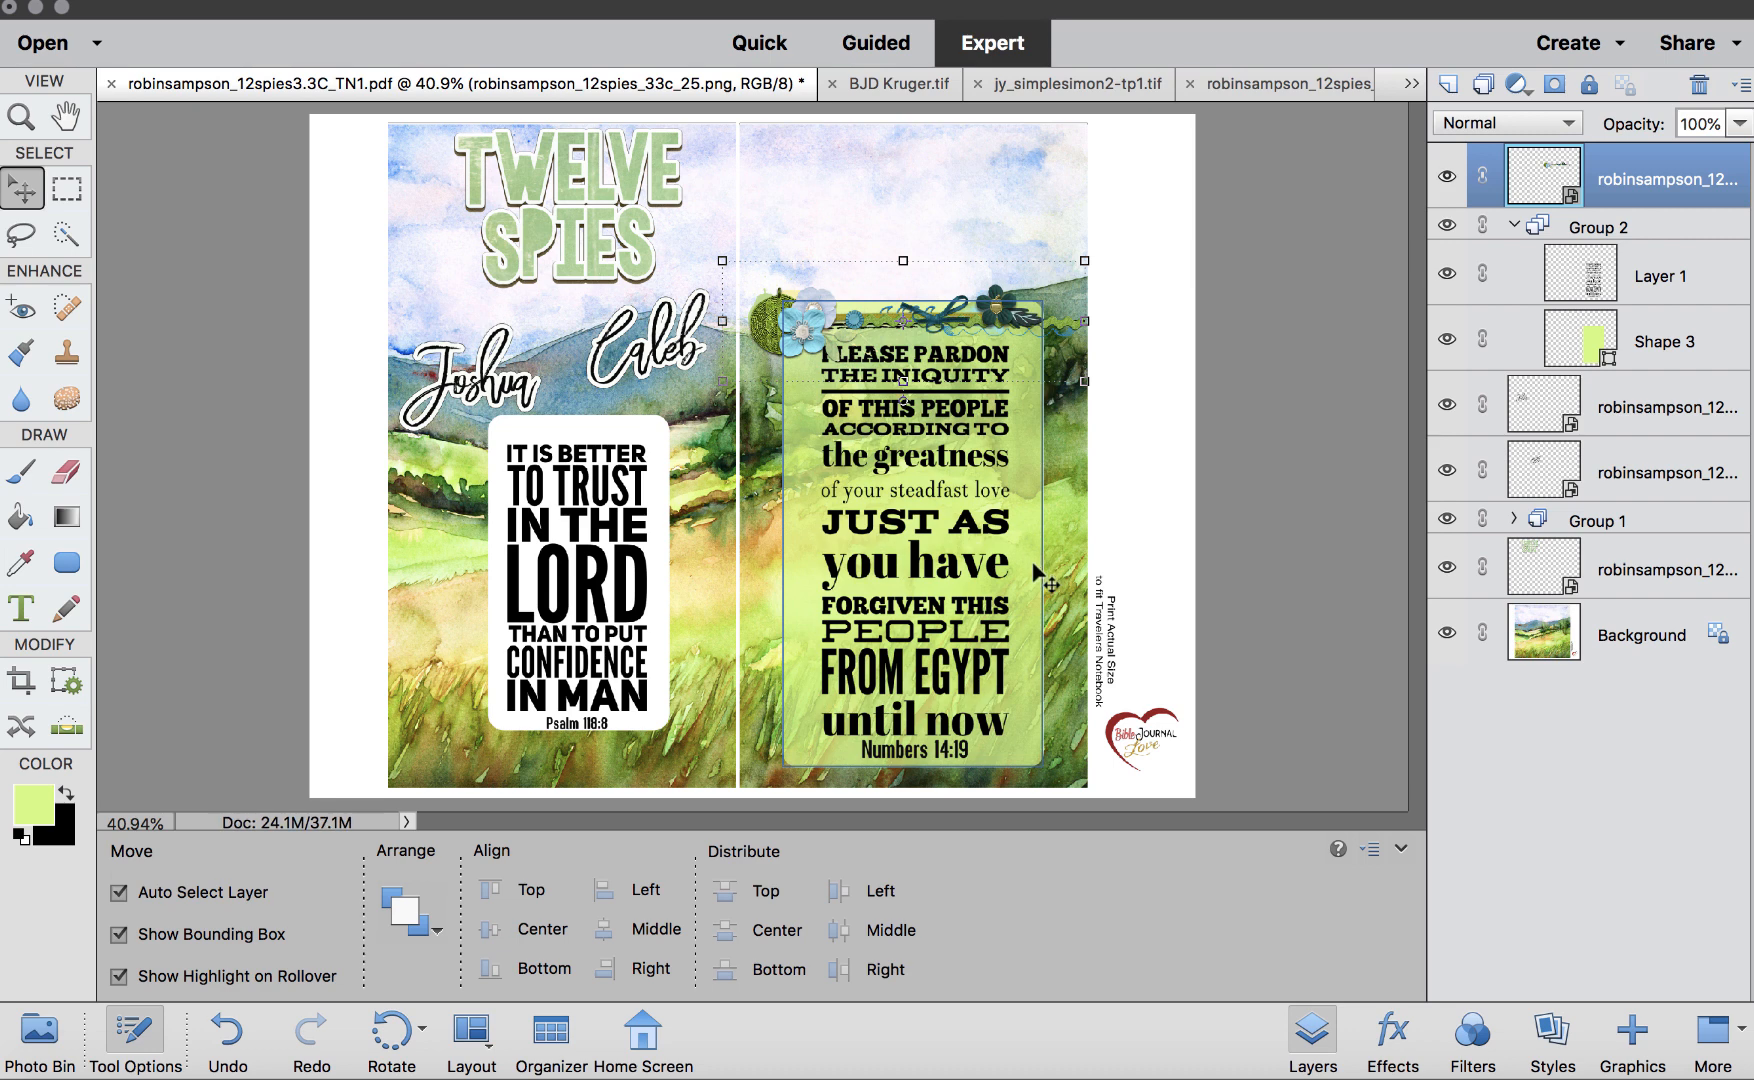
Apply a soft drop shadow style to the green rounded rectangle behind the Numbers 14:19 text
{"action": "left_click", "coordinate": [1040, 578]}
{"action": "left_click", "coordinate": [1586, 348]}
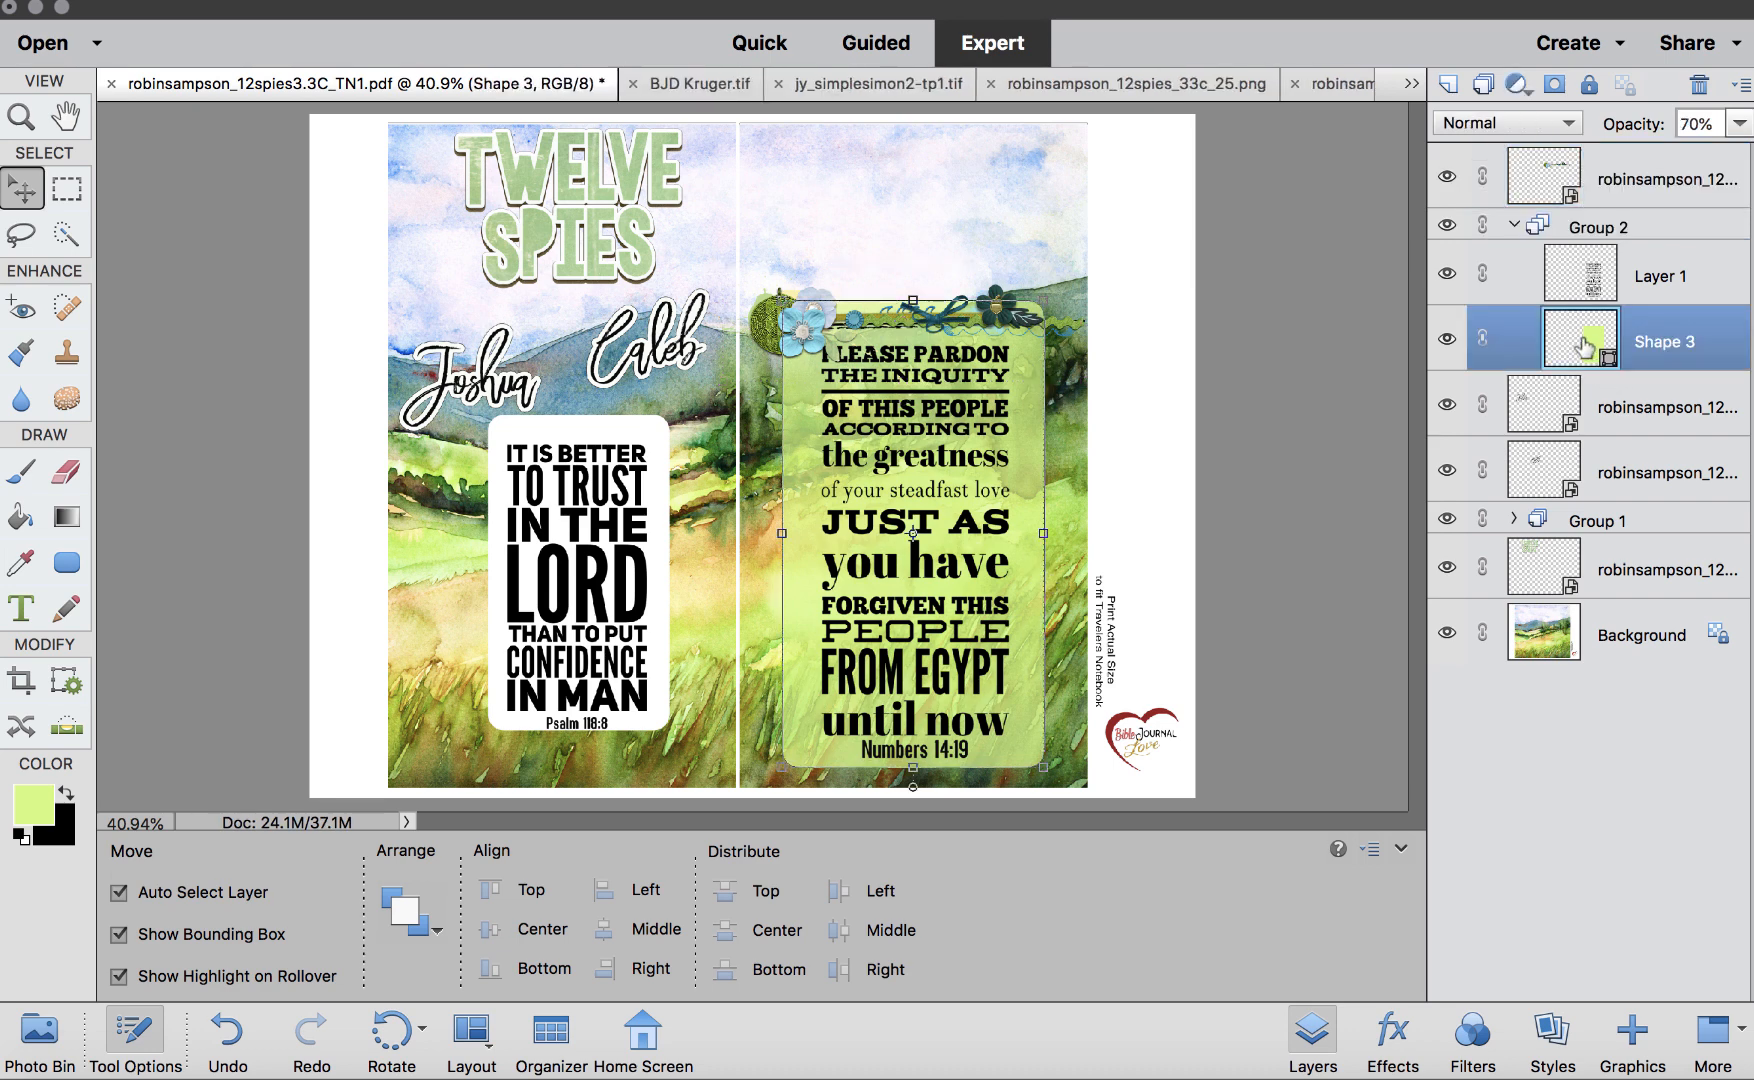
{"action": "left_click", "coordinate": [1550, 1035]}
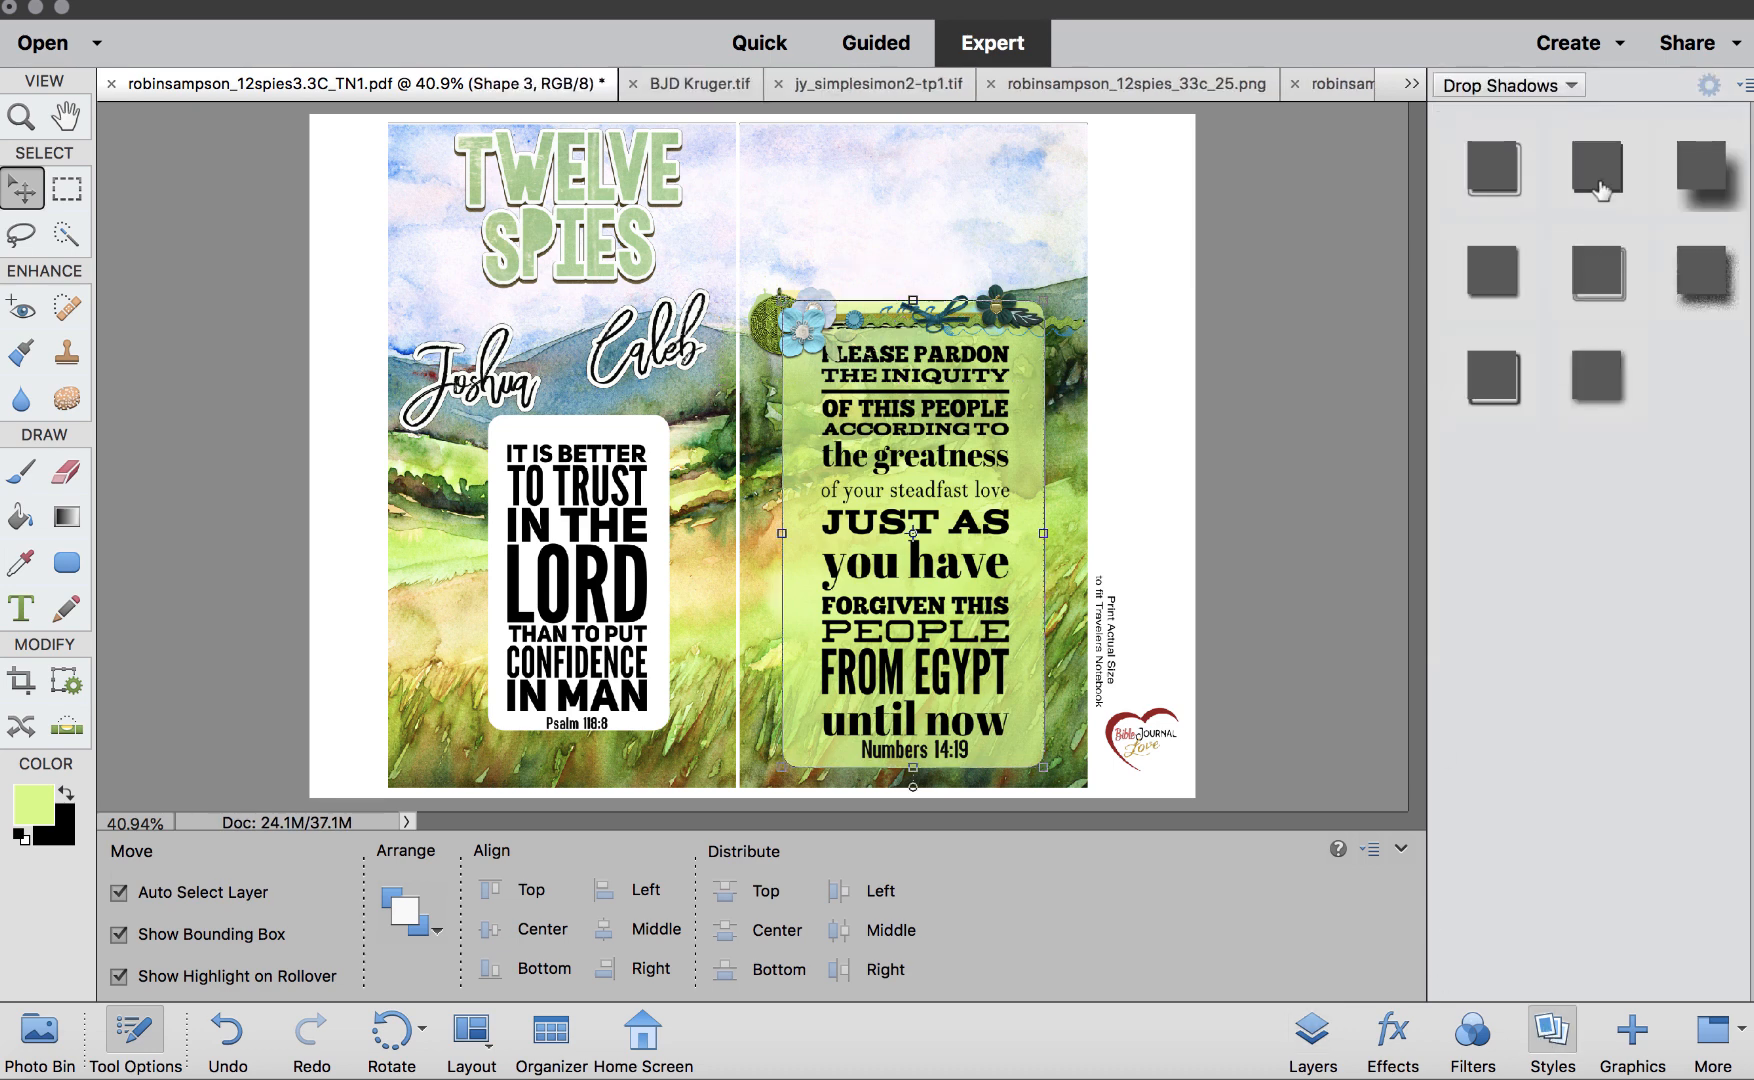
{"action": "left_click", "coordinate": [1597, 387]}
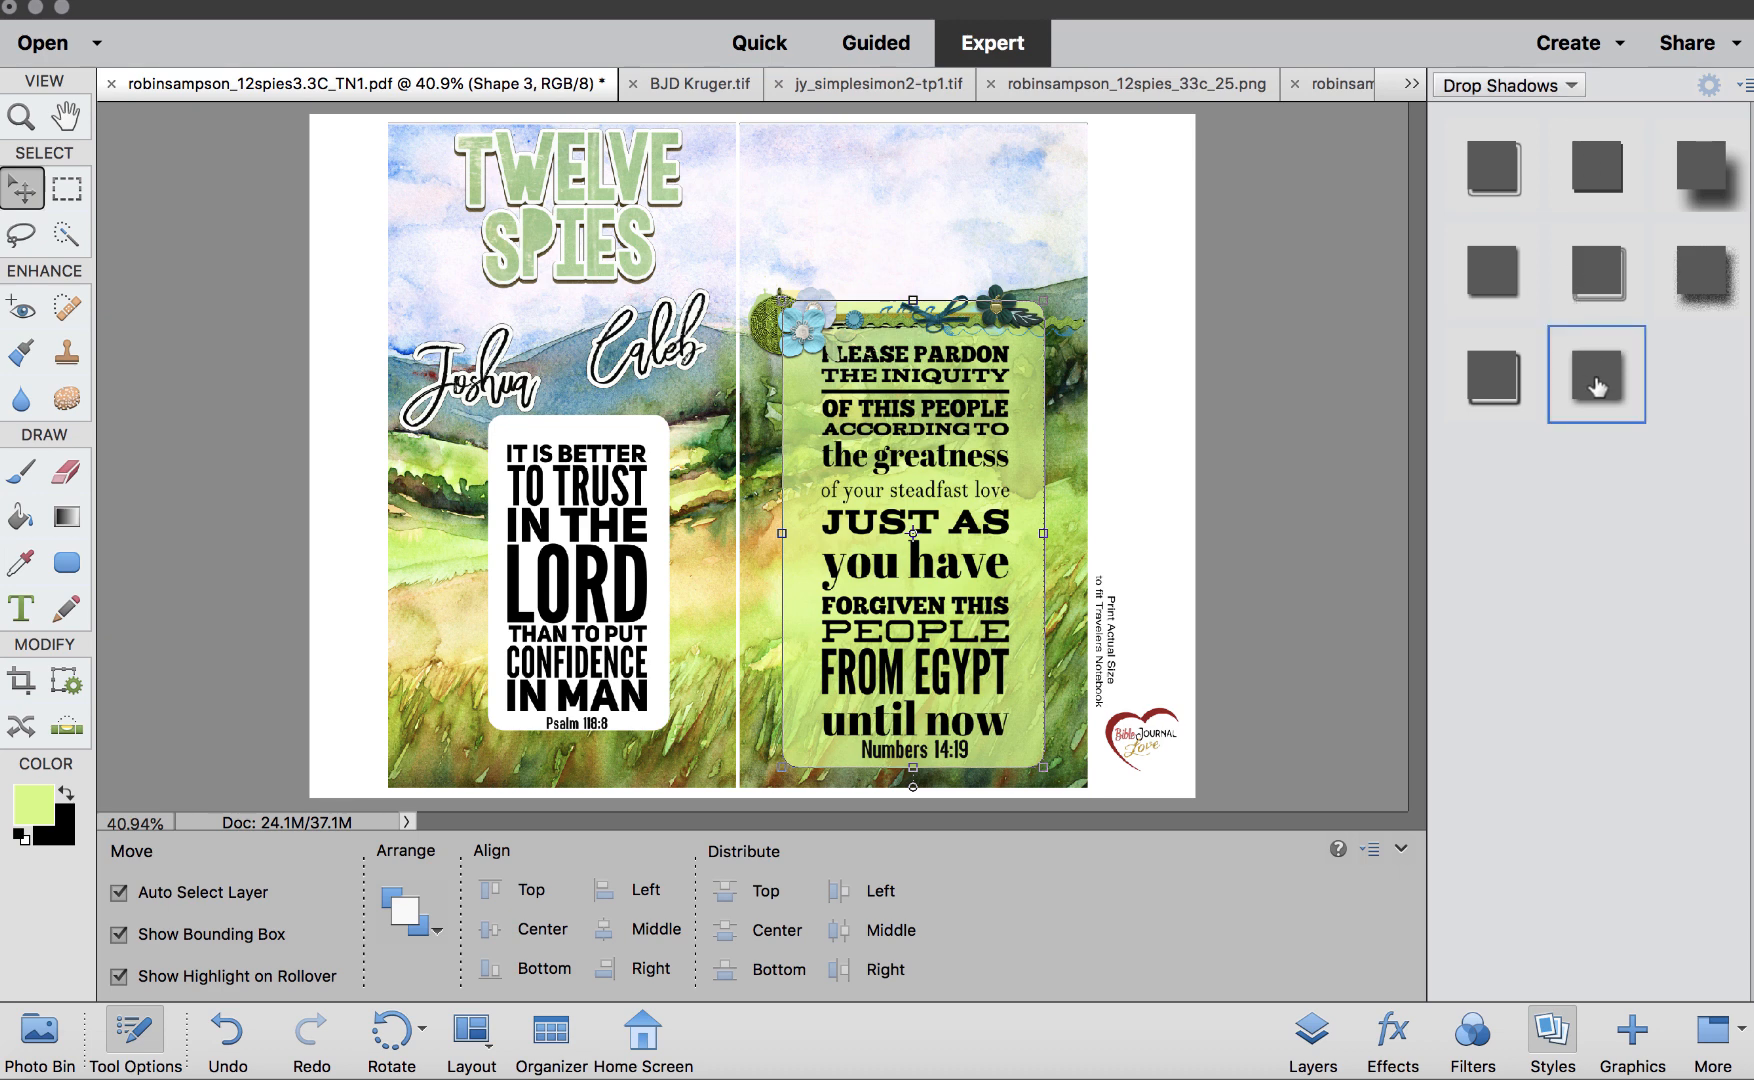
{"action": "left_click", "coordinate": [645, 432]}
{"action": "left_click", "coordinate": [1101, 521]}
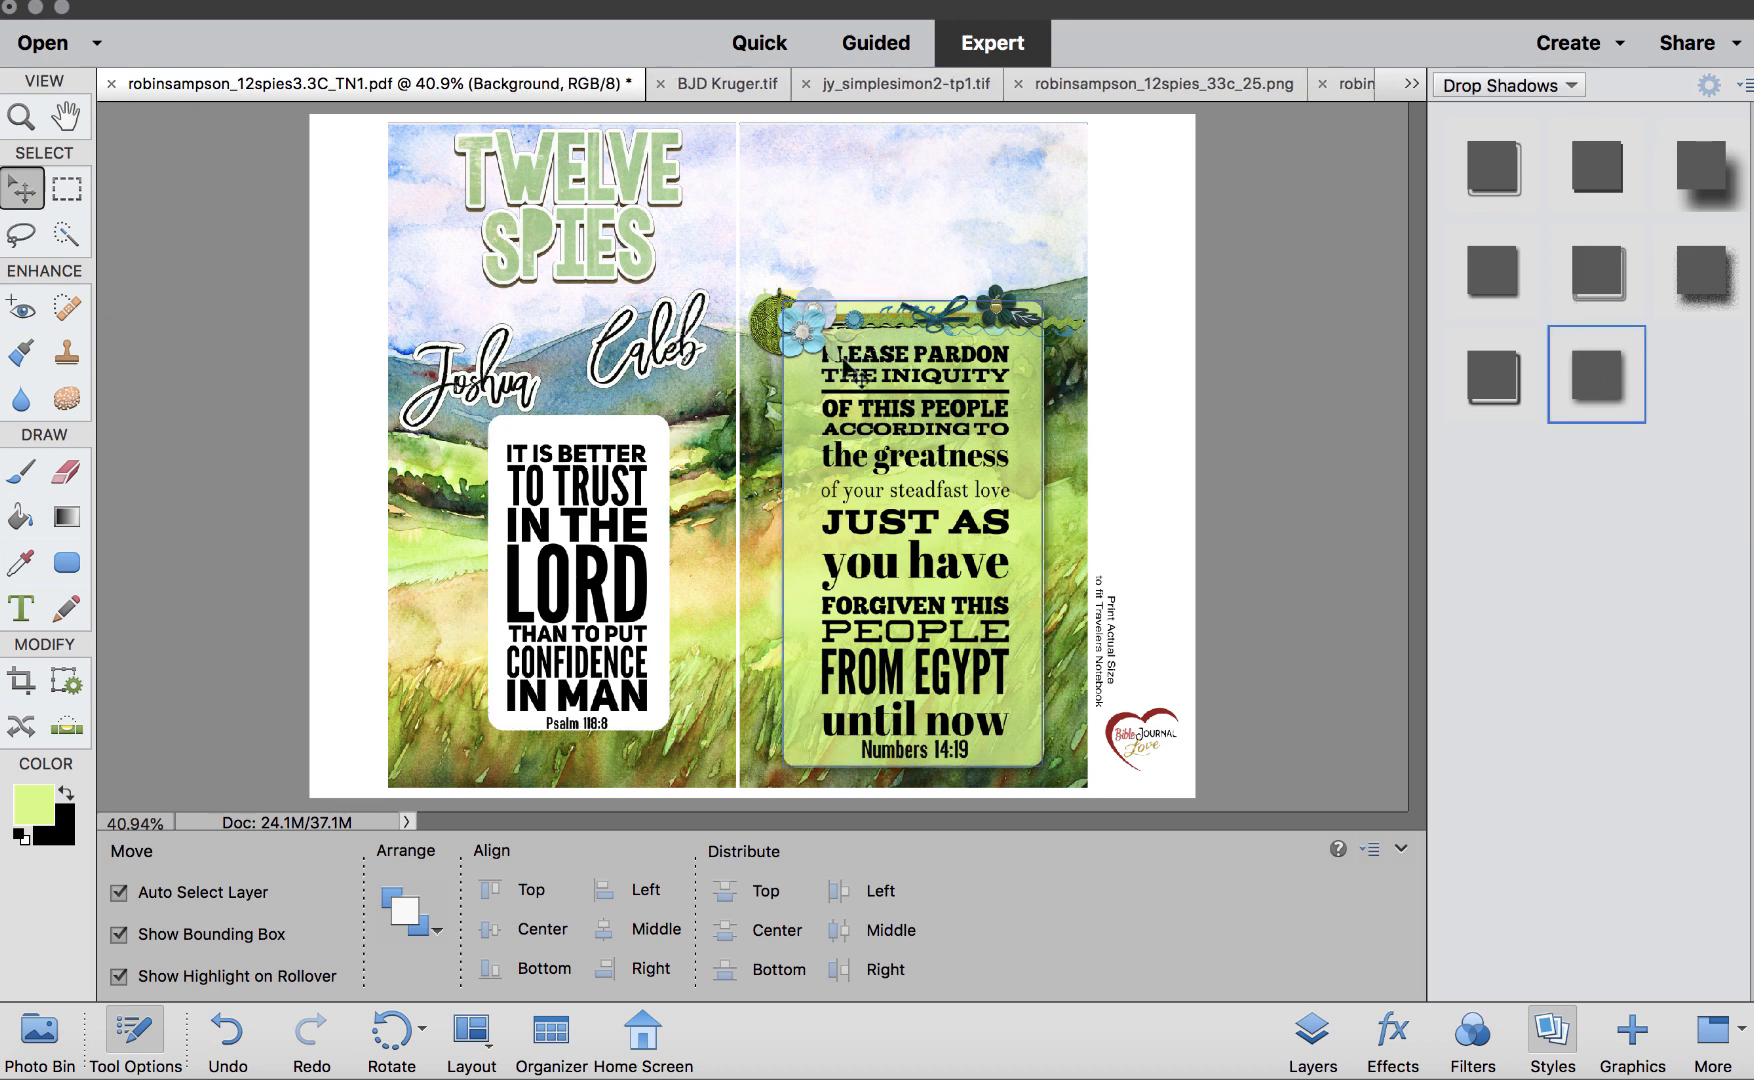
Raise the flower border slightly at the green rectangle's top edge and shift the Joshua word art up toward Caleb
{"action": "left_click", "coordinate": [654, 427]}
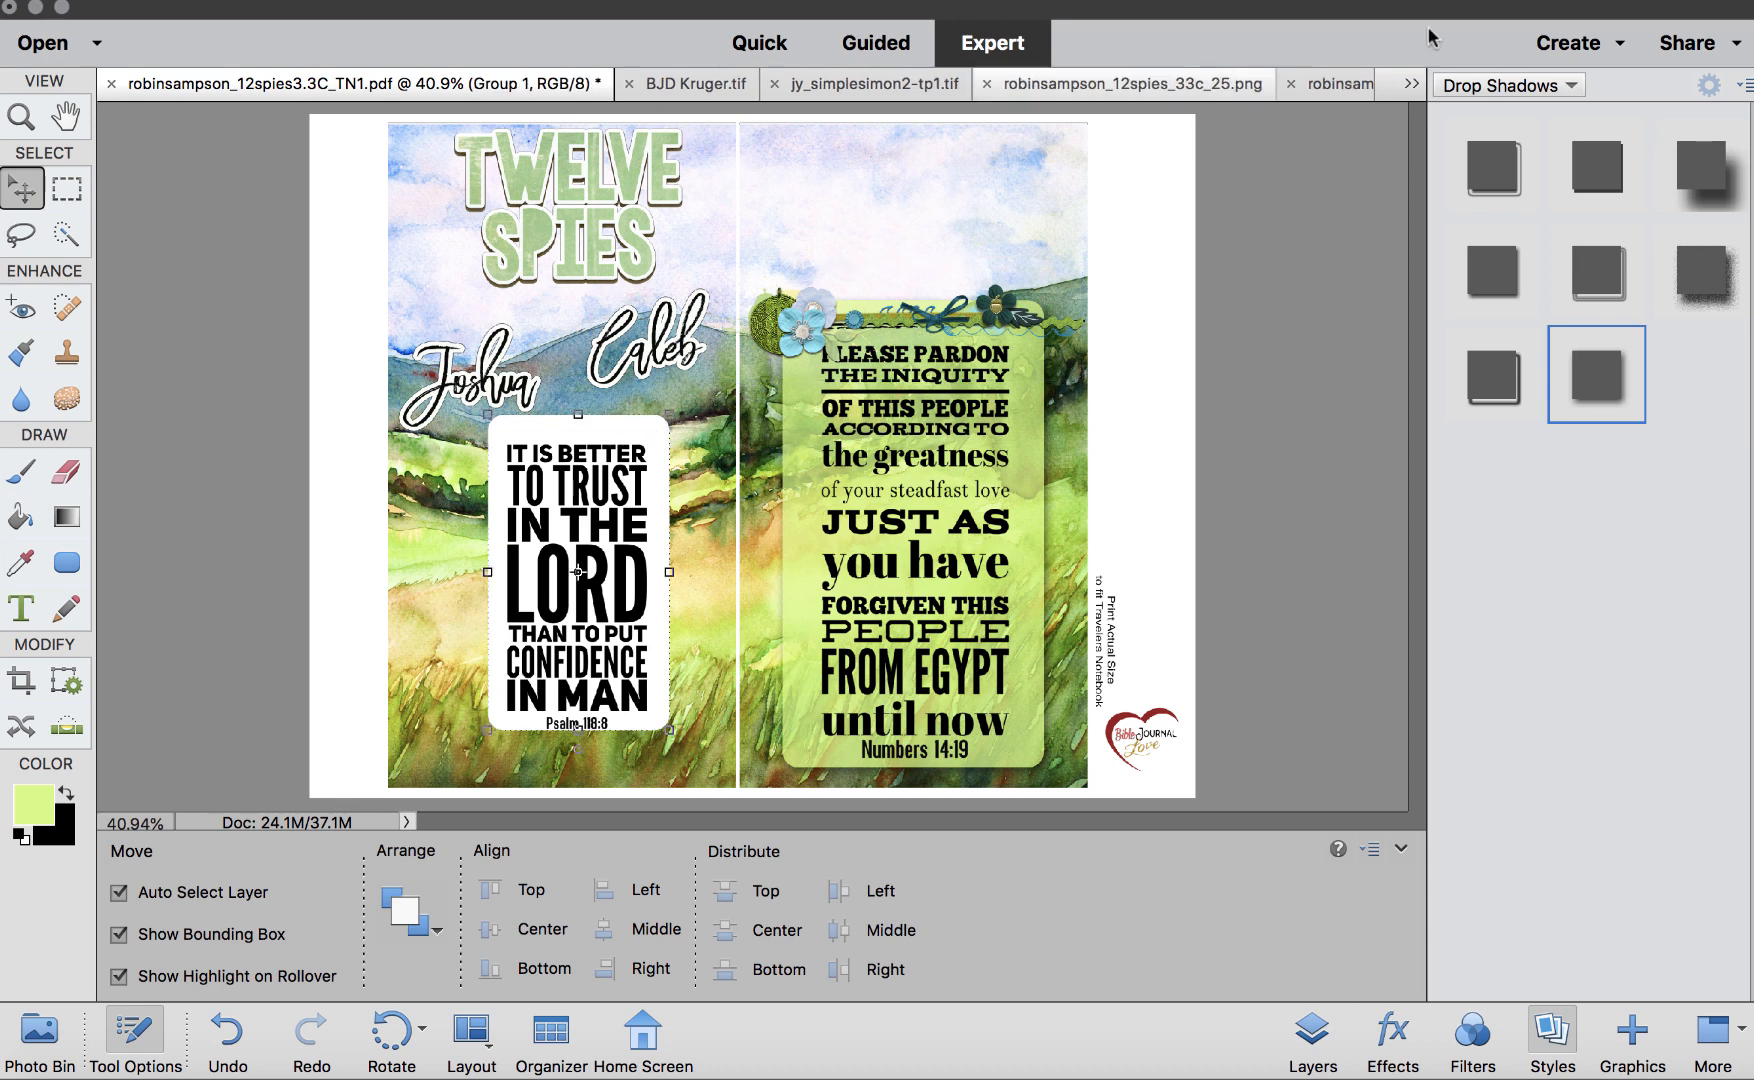
{"action": "left_click", "coordinate": [1313, 1035]}
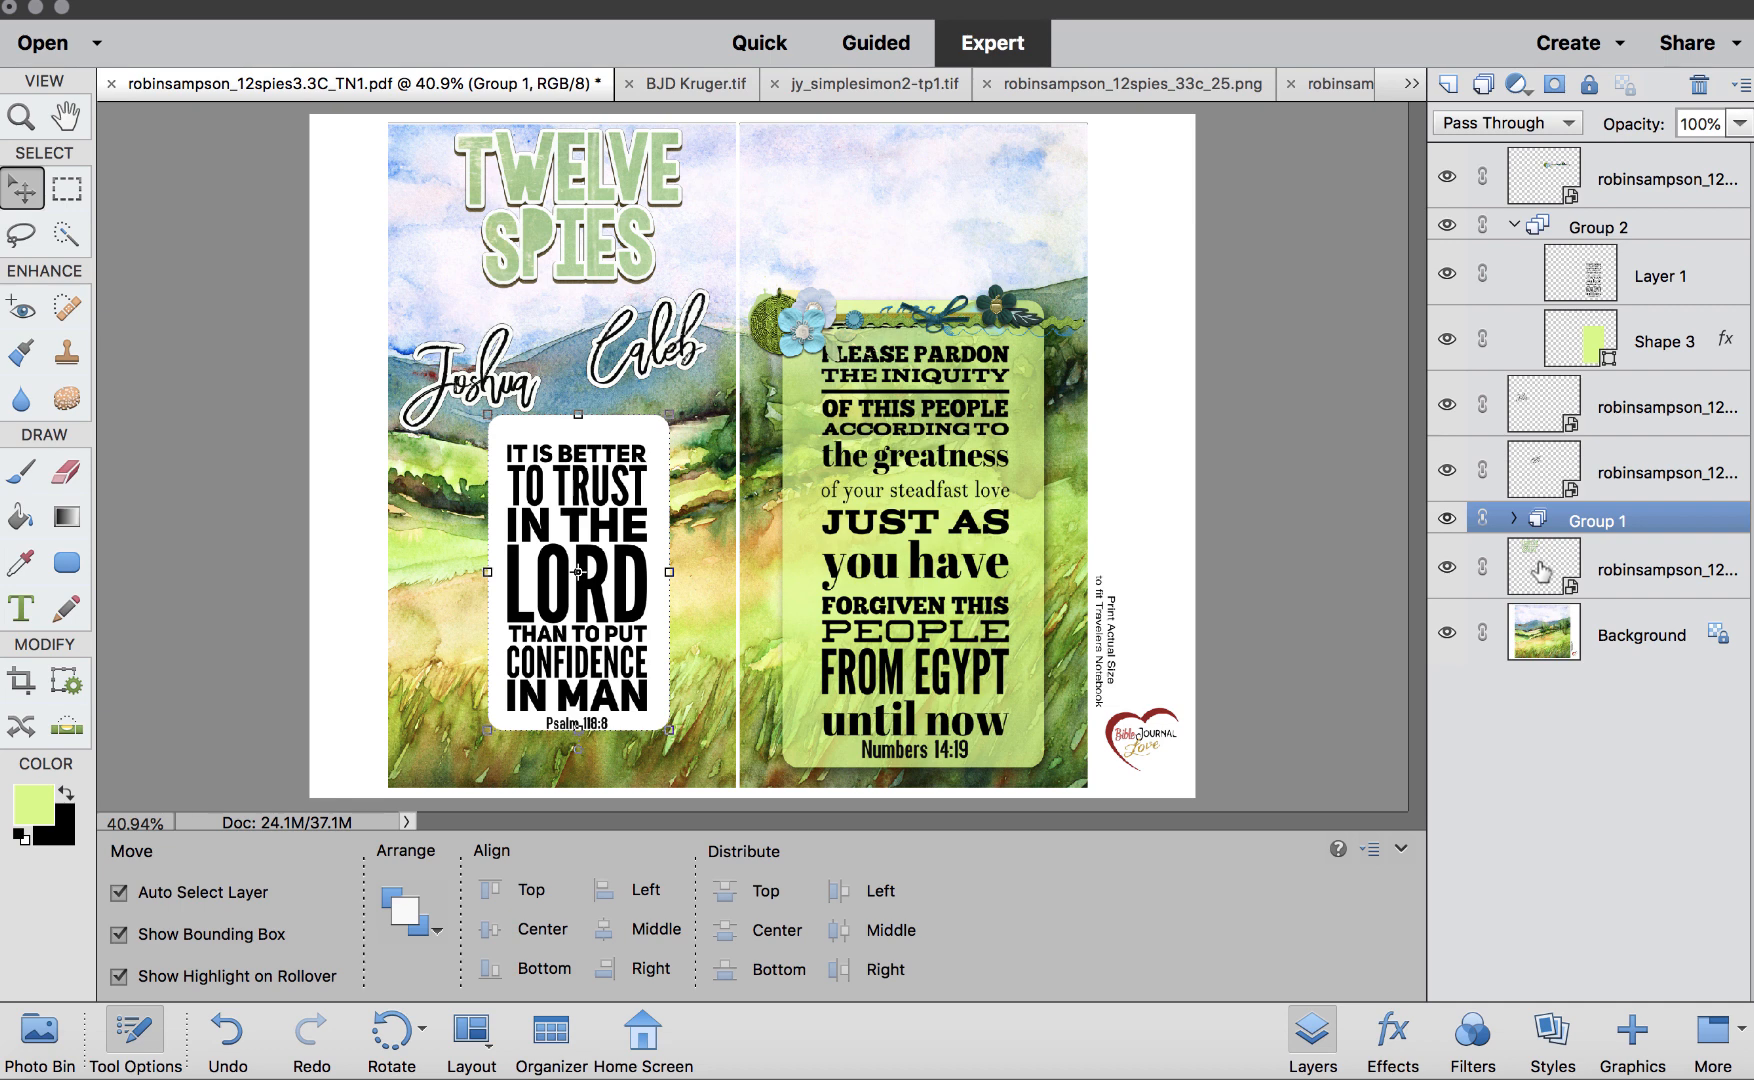
{"action": "left_click", "coordinate": [1541, 570]}
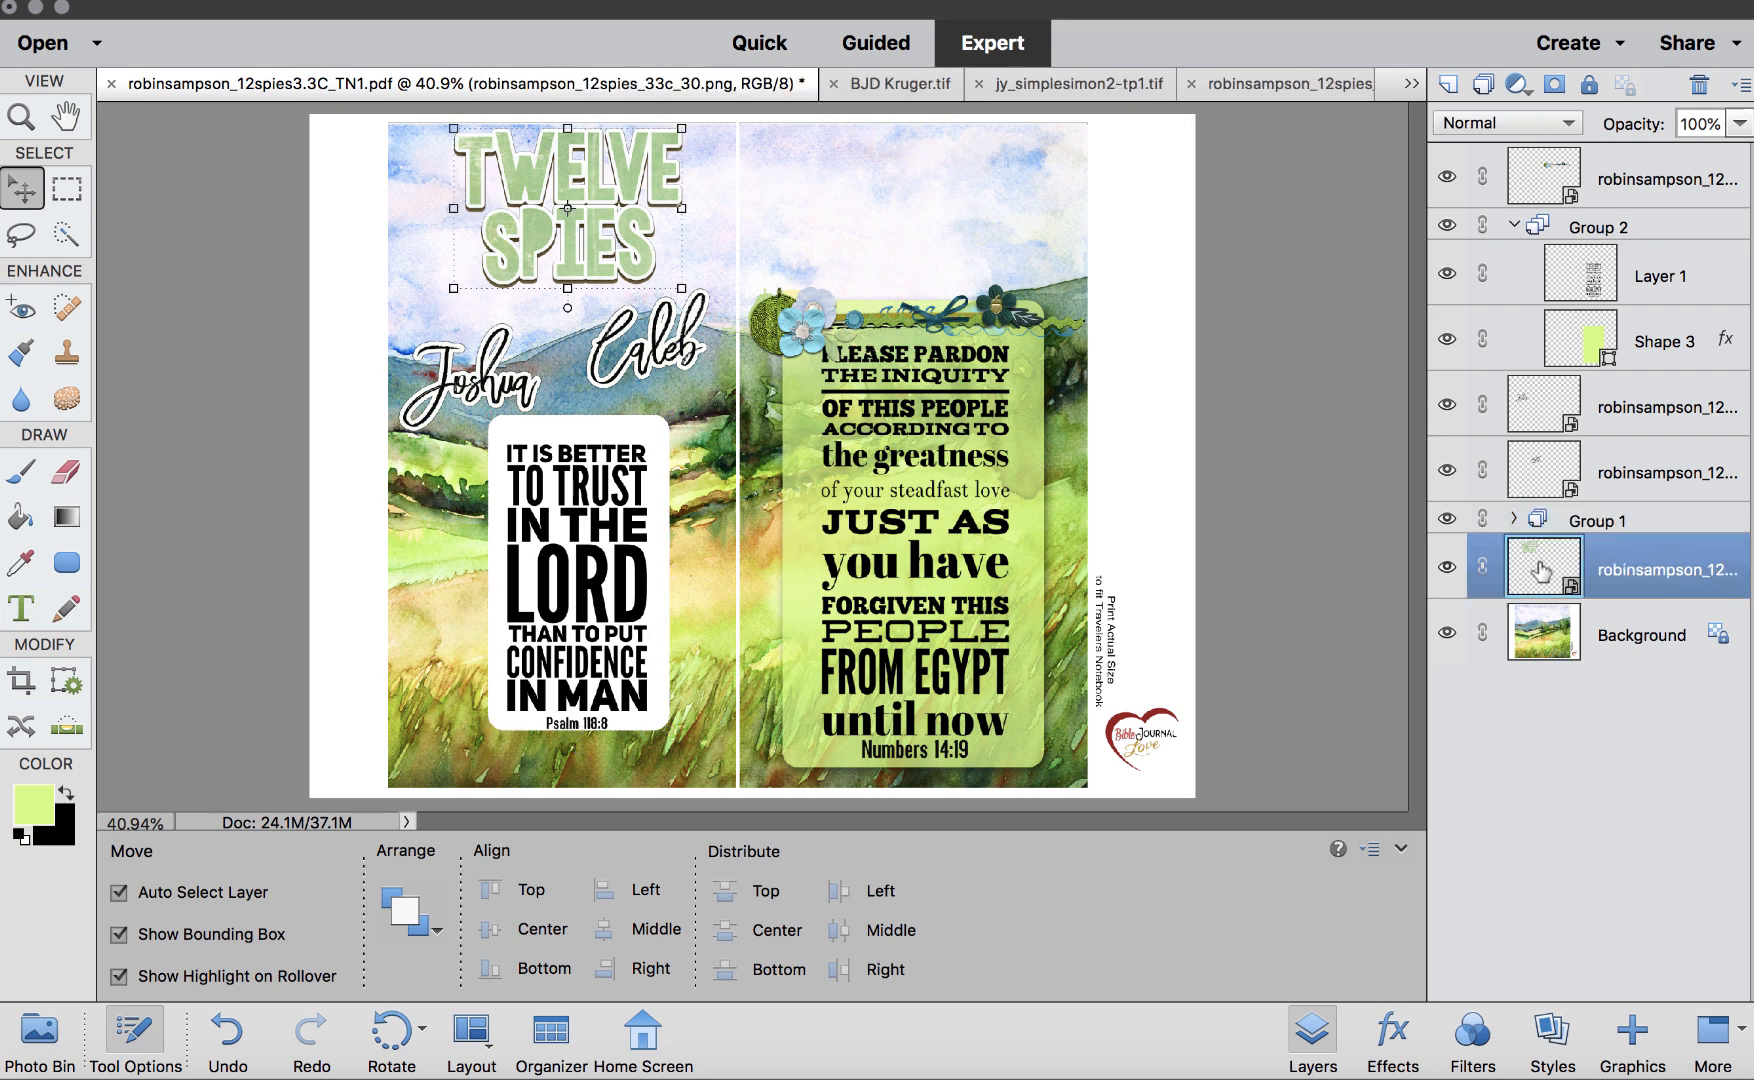
{"action": "left_click", "coordinate": [662, 570]}
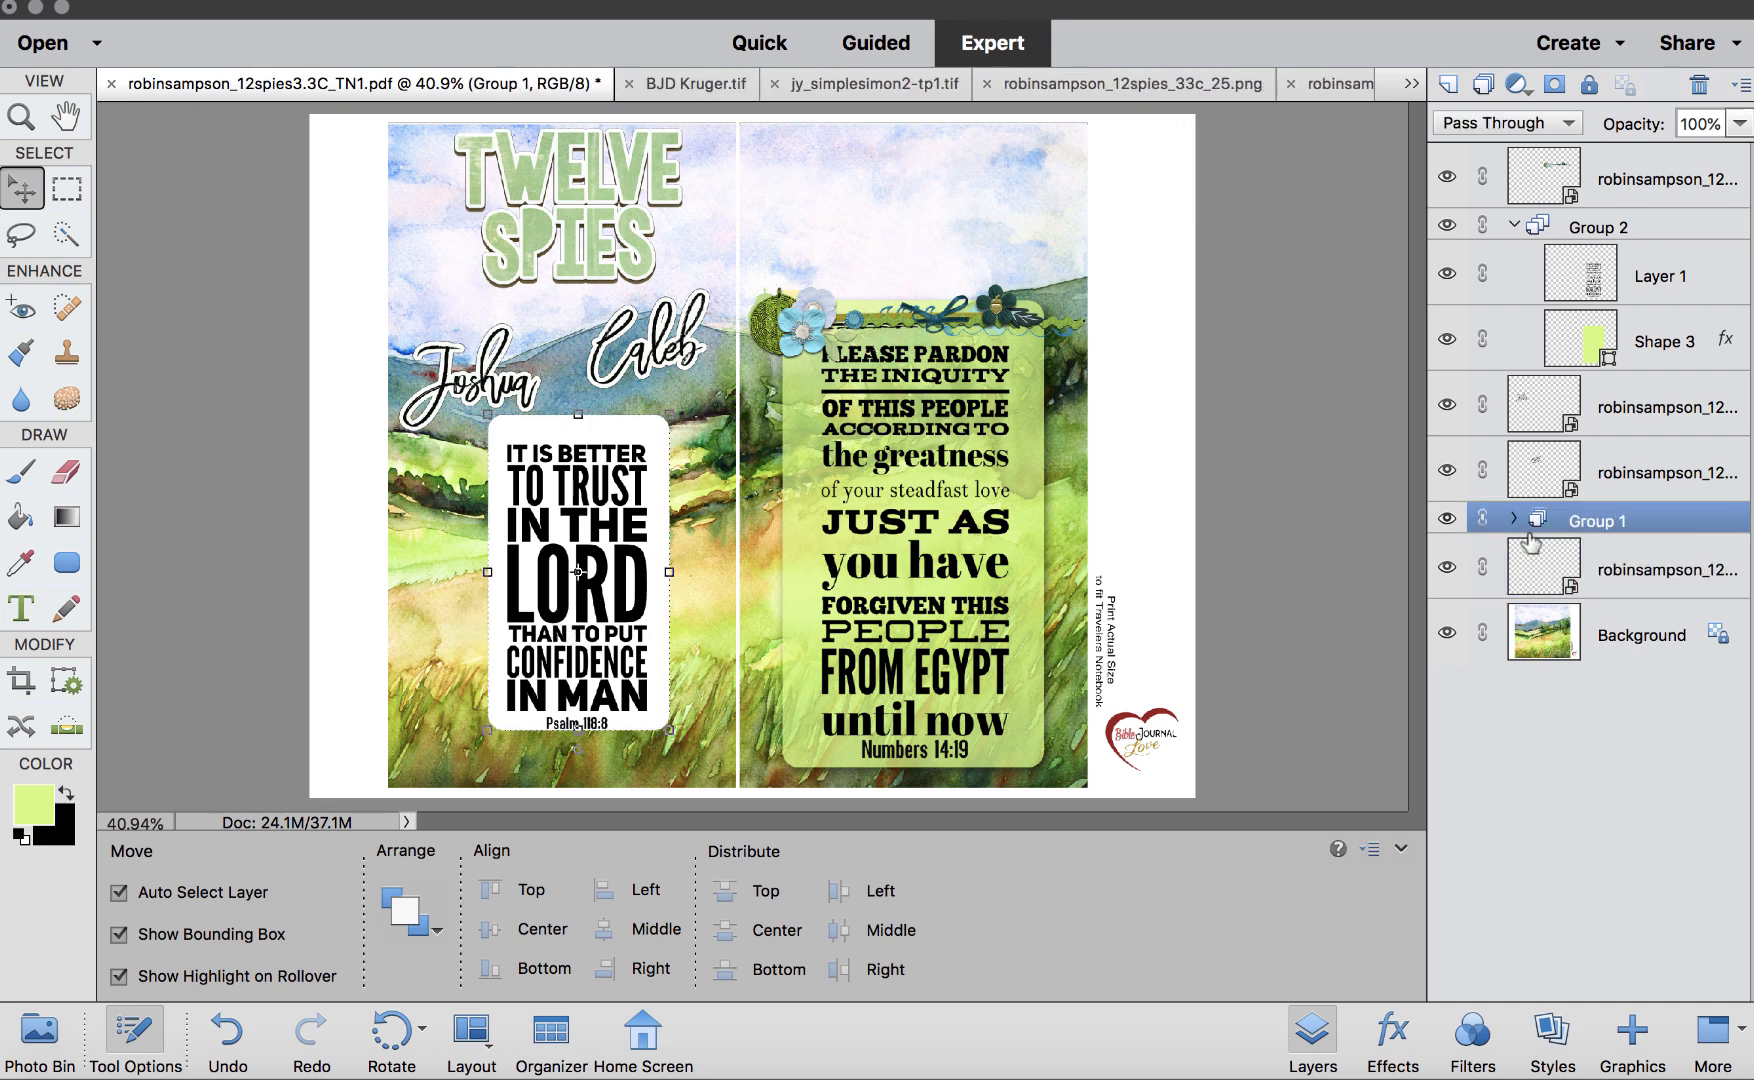
{"action": "left_click", "coordinate": [810, 336]}
{"action": "mouse_move", "coordinate": [803, 332]}
{"action": "left_mouse_down"}
{"action": "mouse_move", "coordinate": [833, 335]}
{"action": "mouse_move", "coordinate": [800, 337]}
{"action": "mouse_move", "coordinate": [802, 314]}
{"action": "left_mouse_up"}
{"action": "left_click", "coordinate": [1010, 198]}
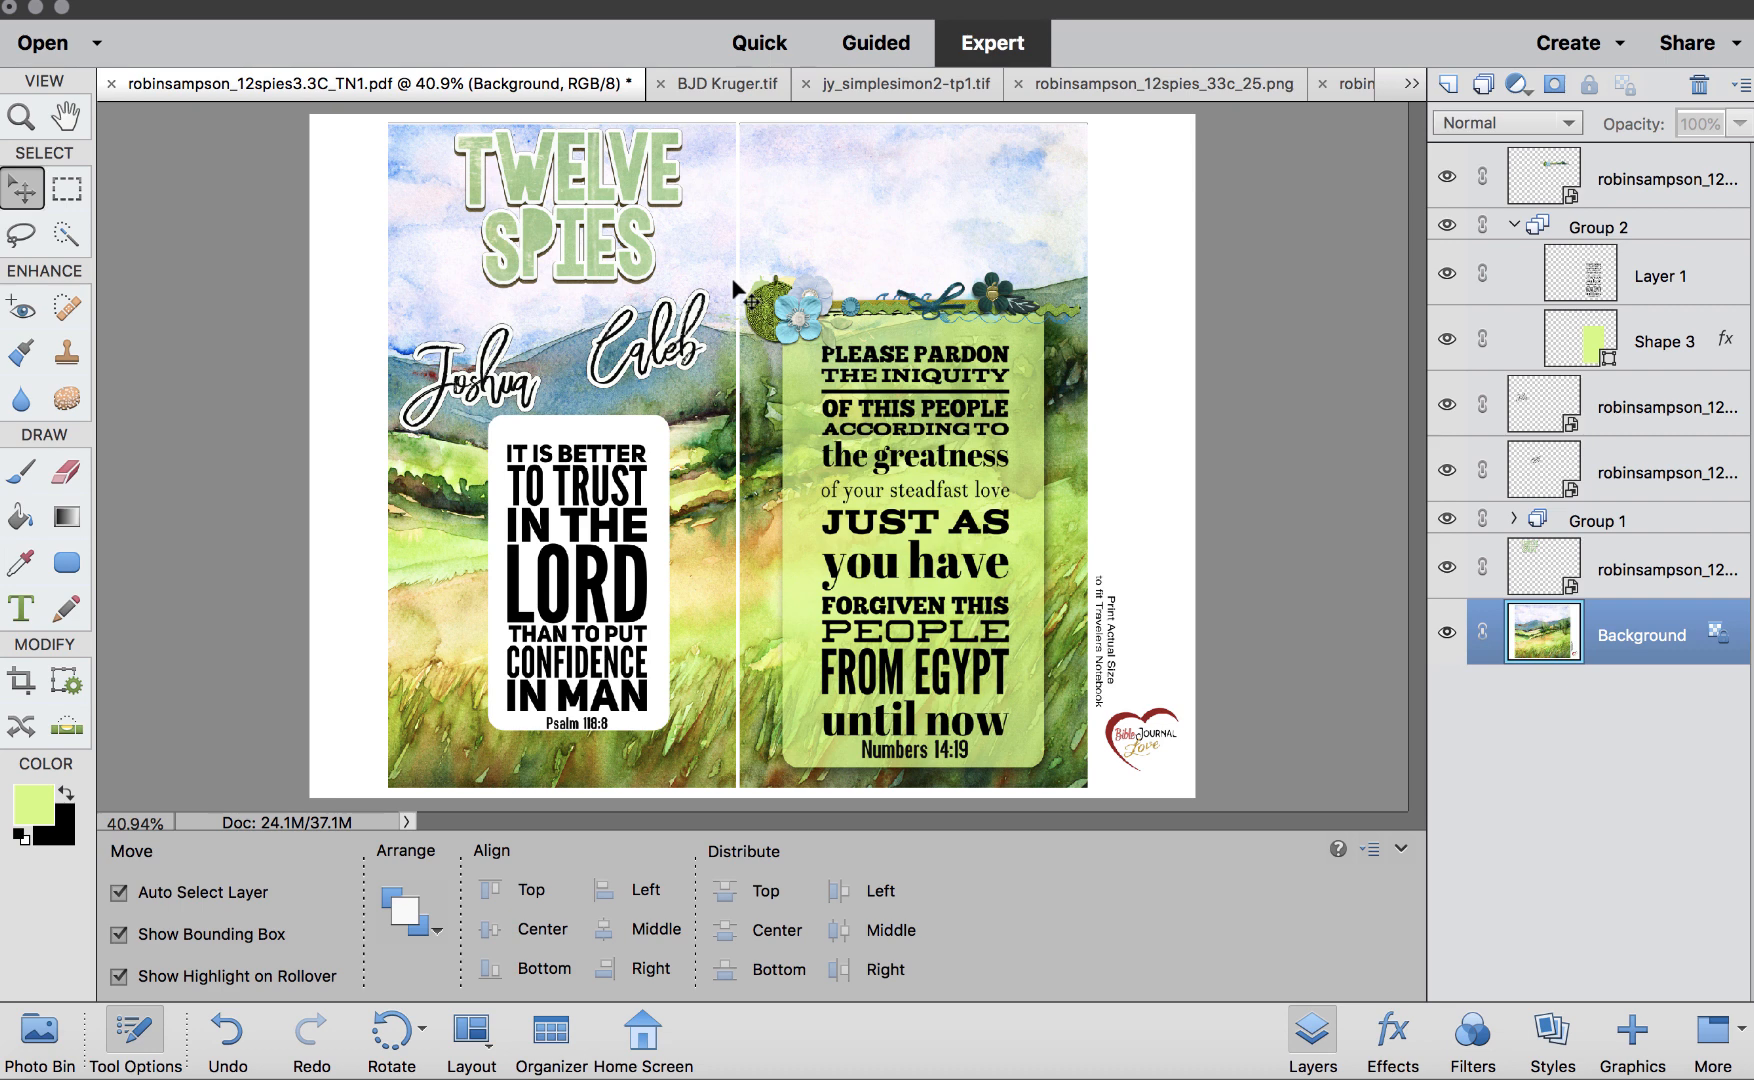
{"action": "mouse_move", "coordinate": [530, 390]}
{"action": "left_mouse_down"}
{"action": "mouse_move", "coordinate": [550, 401]}
{"action": "mouse_move", "coordinate": [535, 370]}
{"action": "left_mouse_up"}
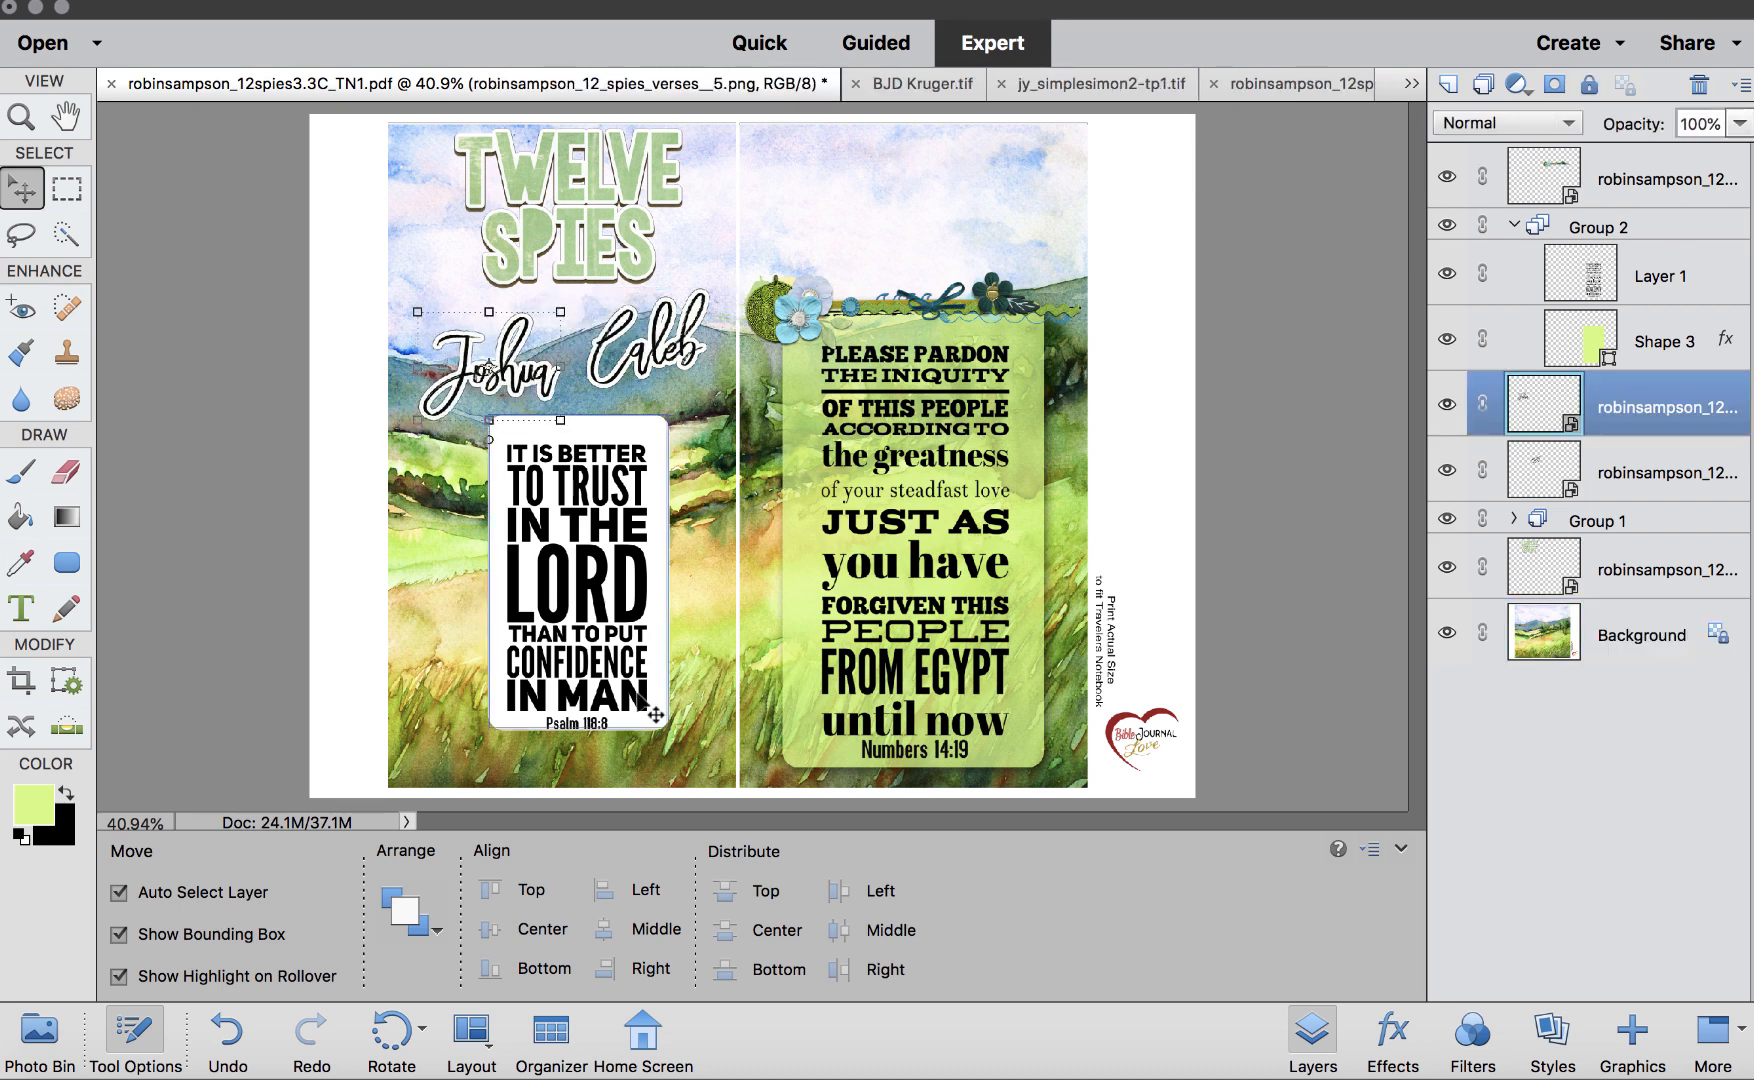
Delete the white rounded rectangle from the Psalm 118:8 verse group, keeping its text
{"action": "left_click", "coordinate": [1514, 521]}
{"action": "left_click", "coordinate": [1650, 635]}
{"action": "key", "text": "Delete"}
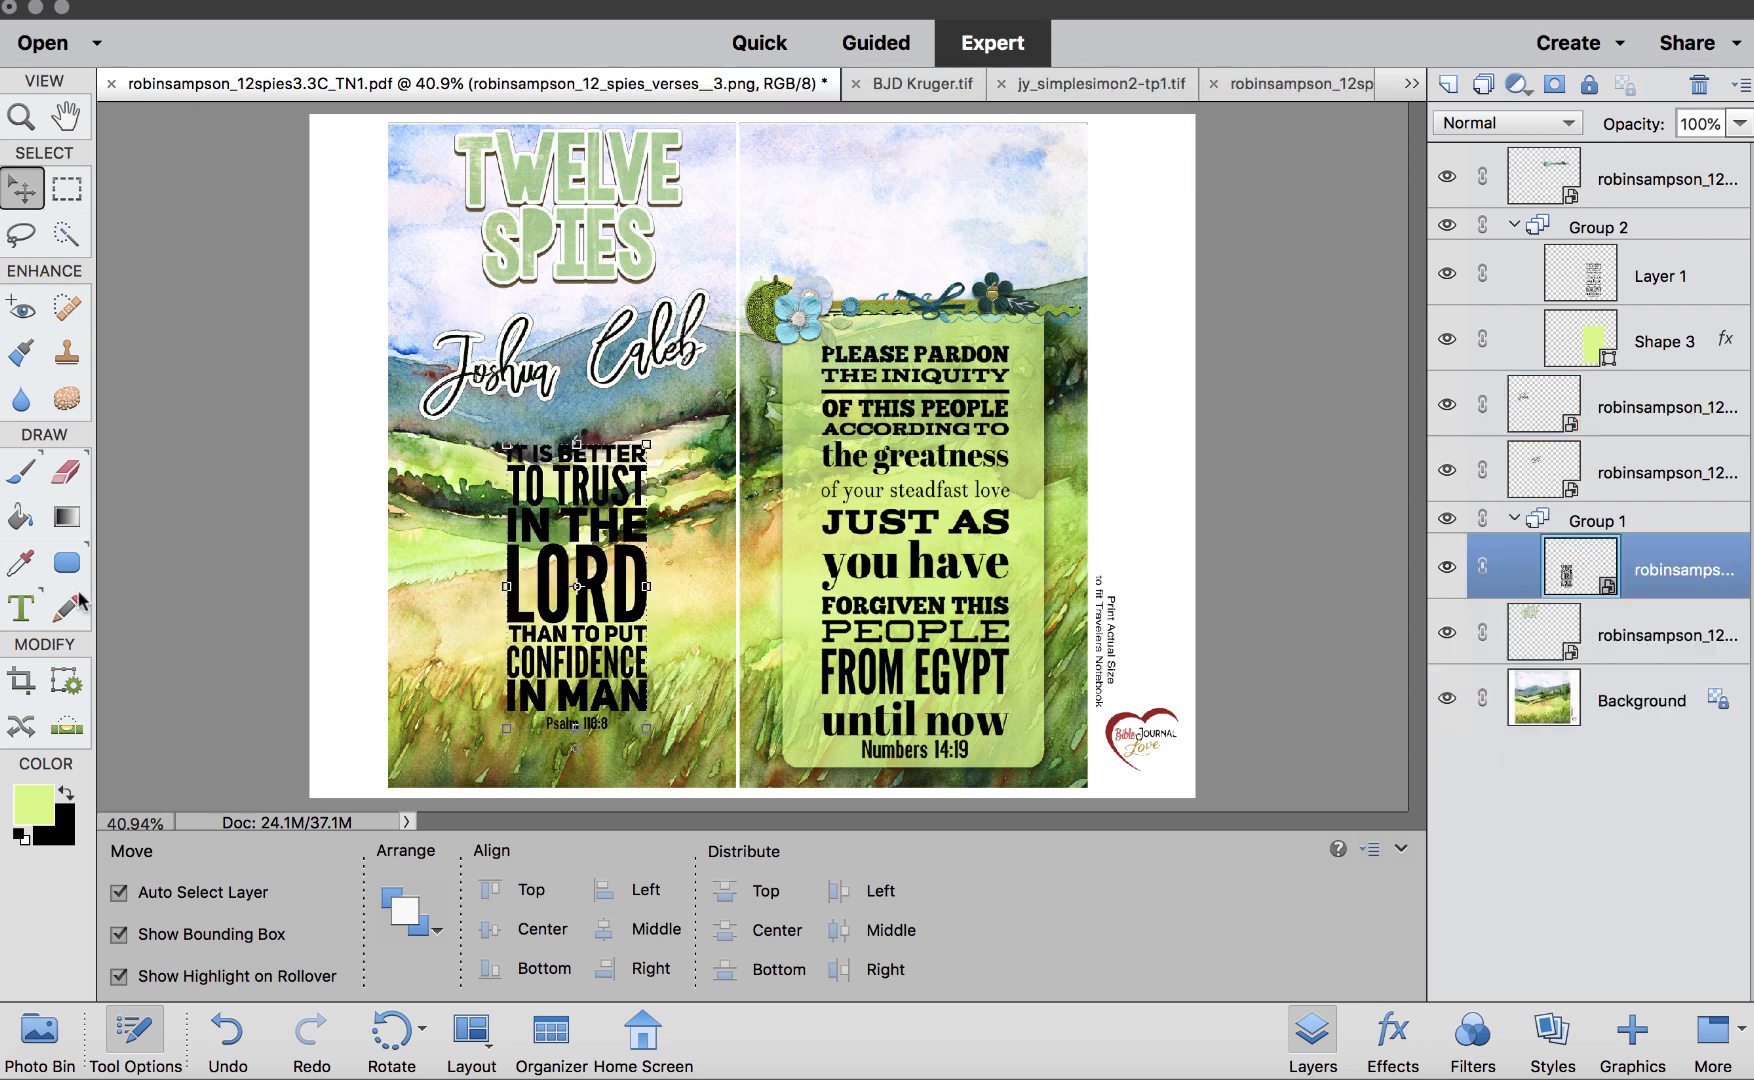
Draw a light green rounded rectangle with a 60 px radius around the Psalm 118:8 text and order it beneath the text
{"action": "left_click", "coordinate": [67, 563]}
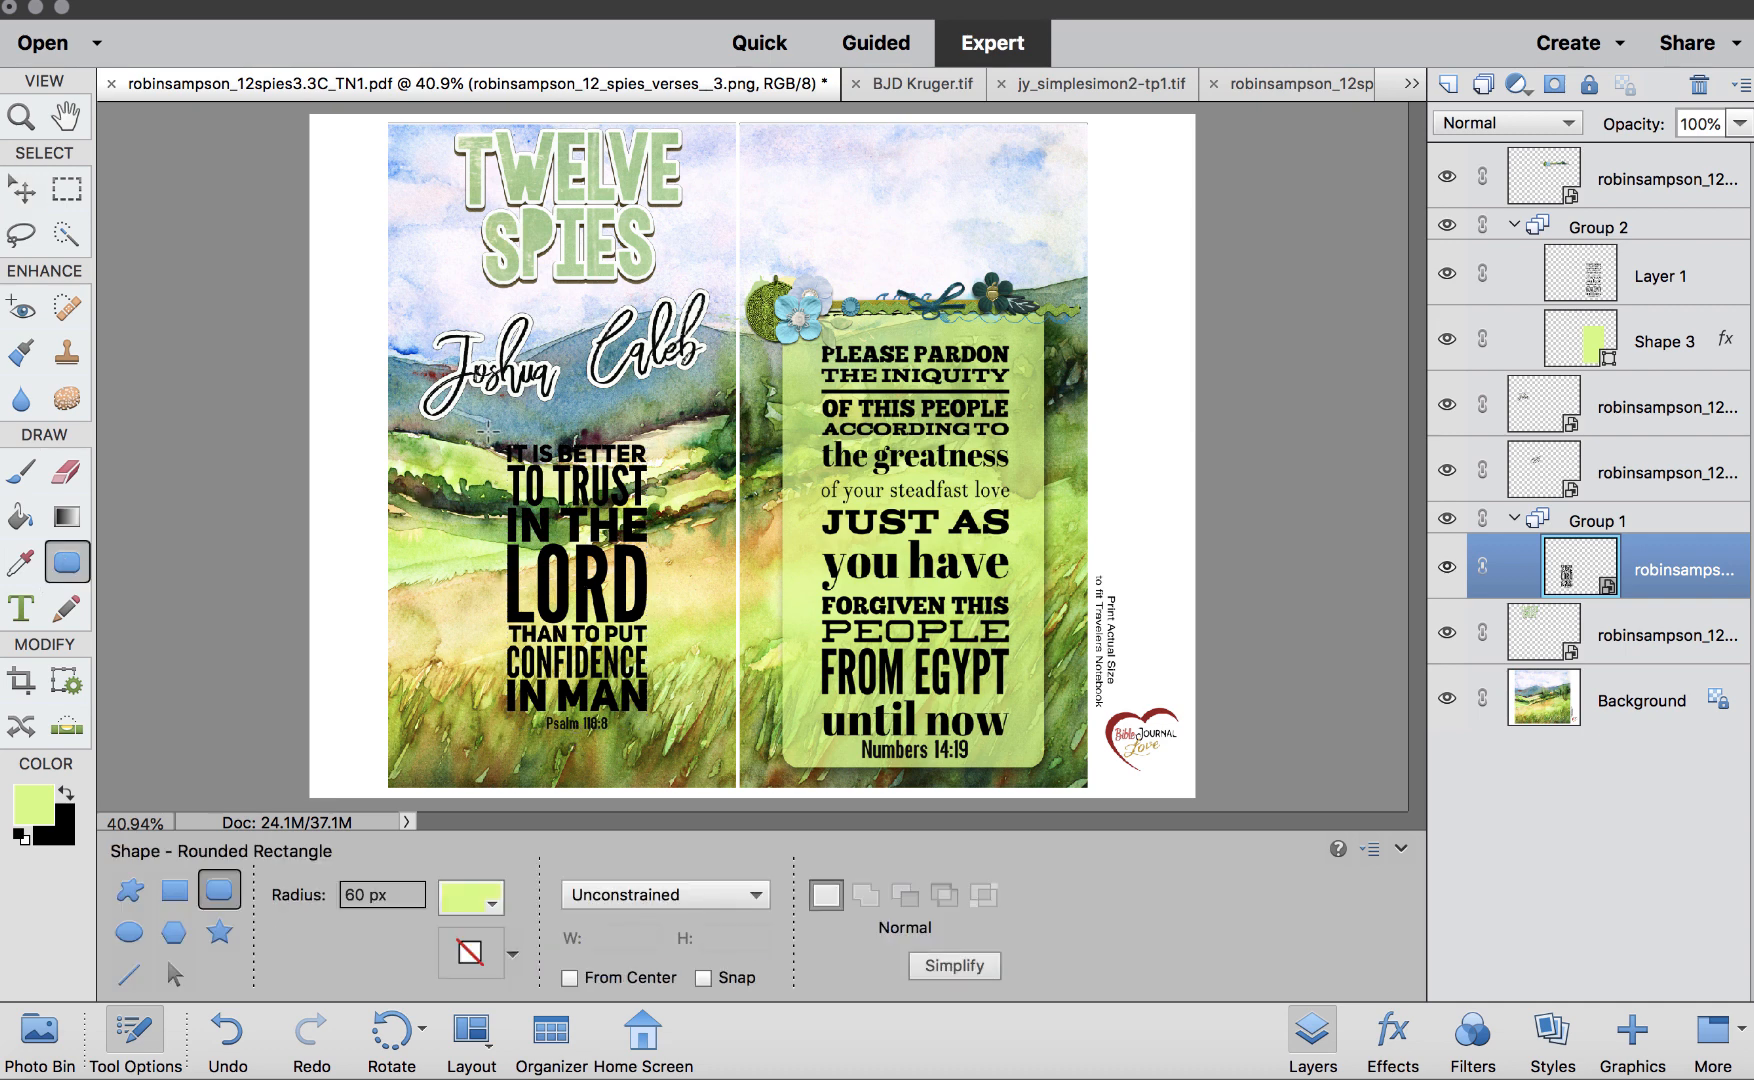
{"action": "left_click_drag", "start_coordinate": [488, 430], "coordinate": [663, 746]}
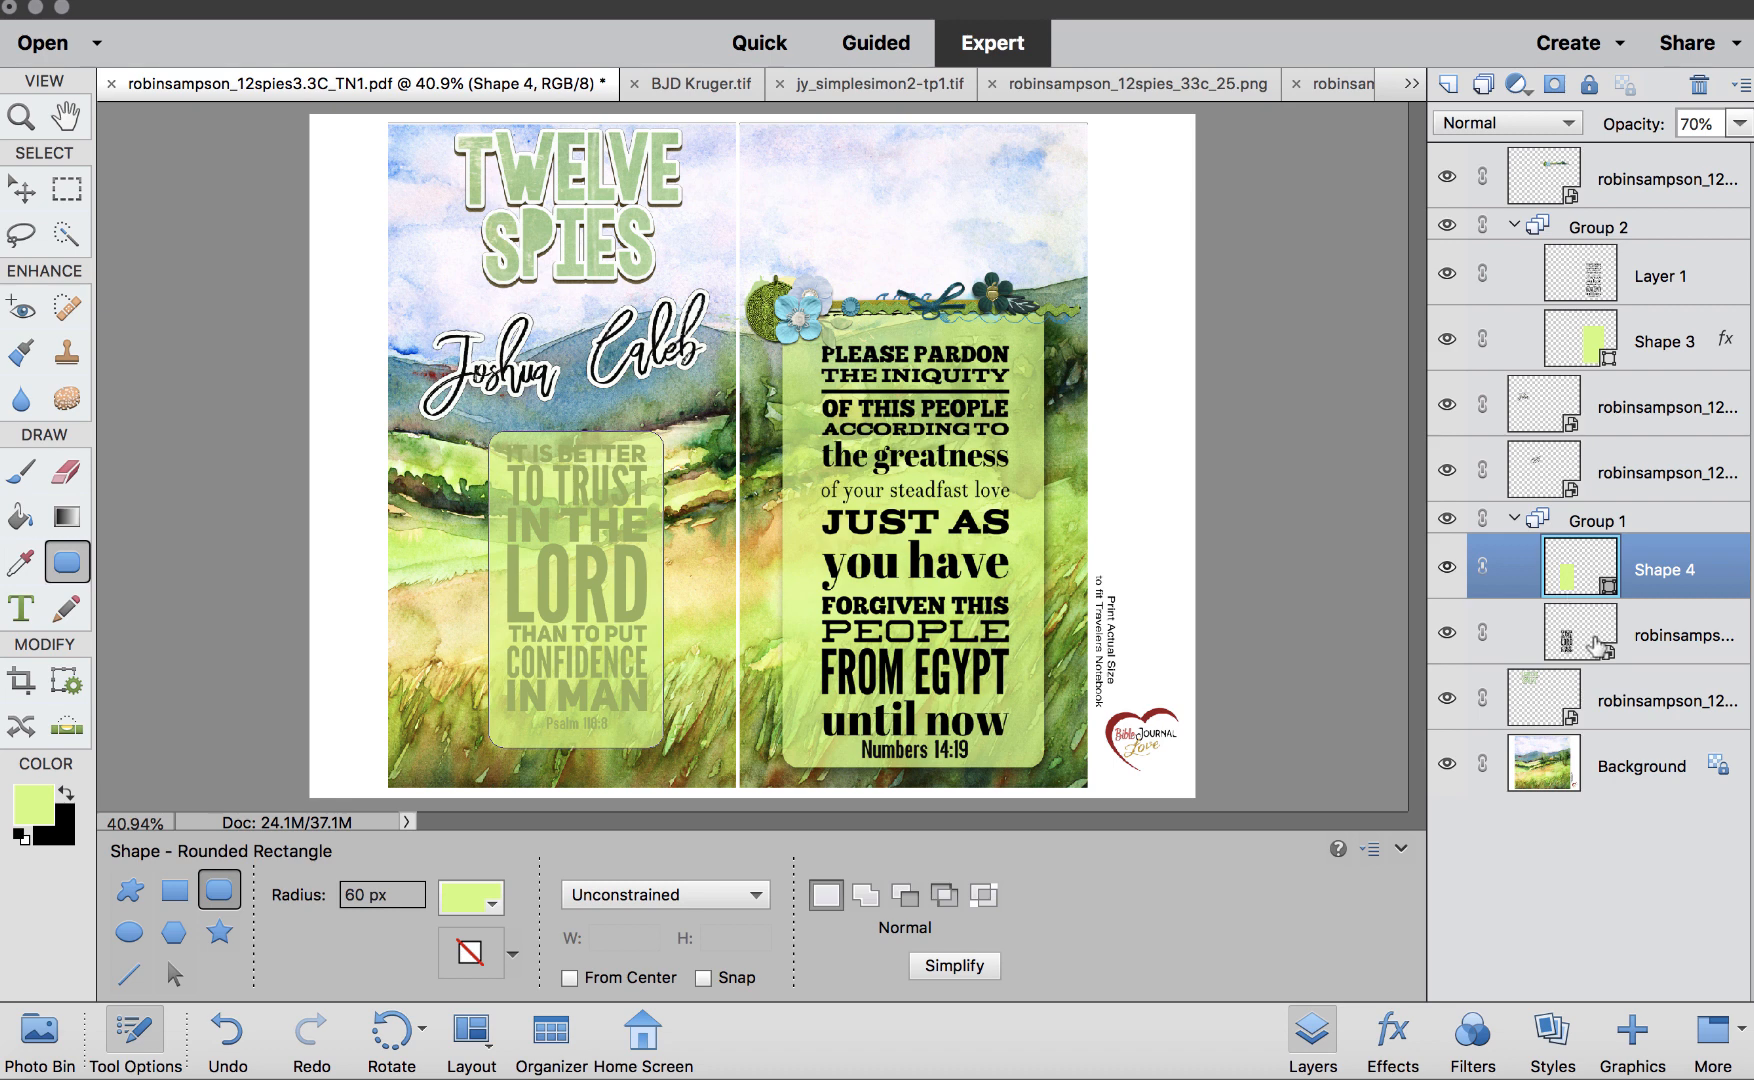
{"action": "left_click_drag", "start_coordinate": [1683, 573], "coordinate": [1677, 660]}
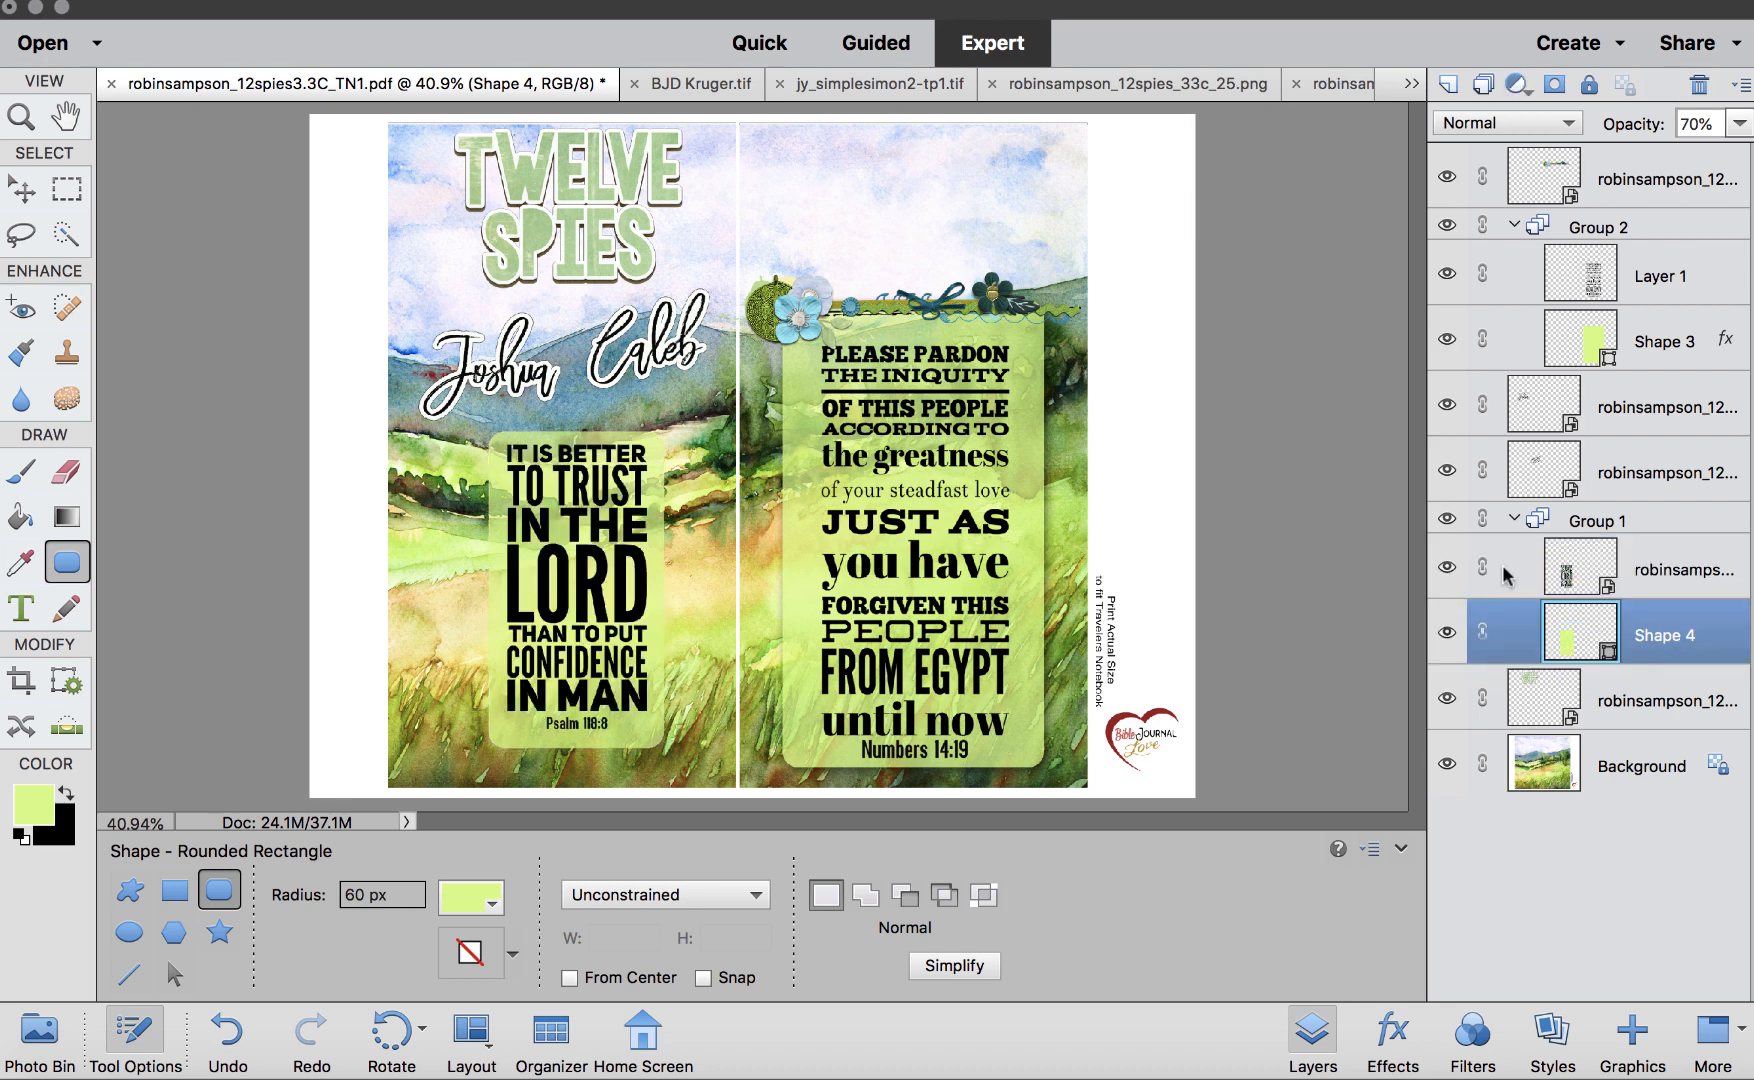
Replace the green rectangle behind the Psalm 118:8 text with the flower-trimmed tag from the open files, layered beneath the text
{"action": "left_click", "coordinate": [22, 197]}
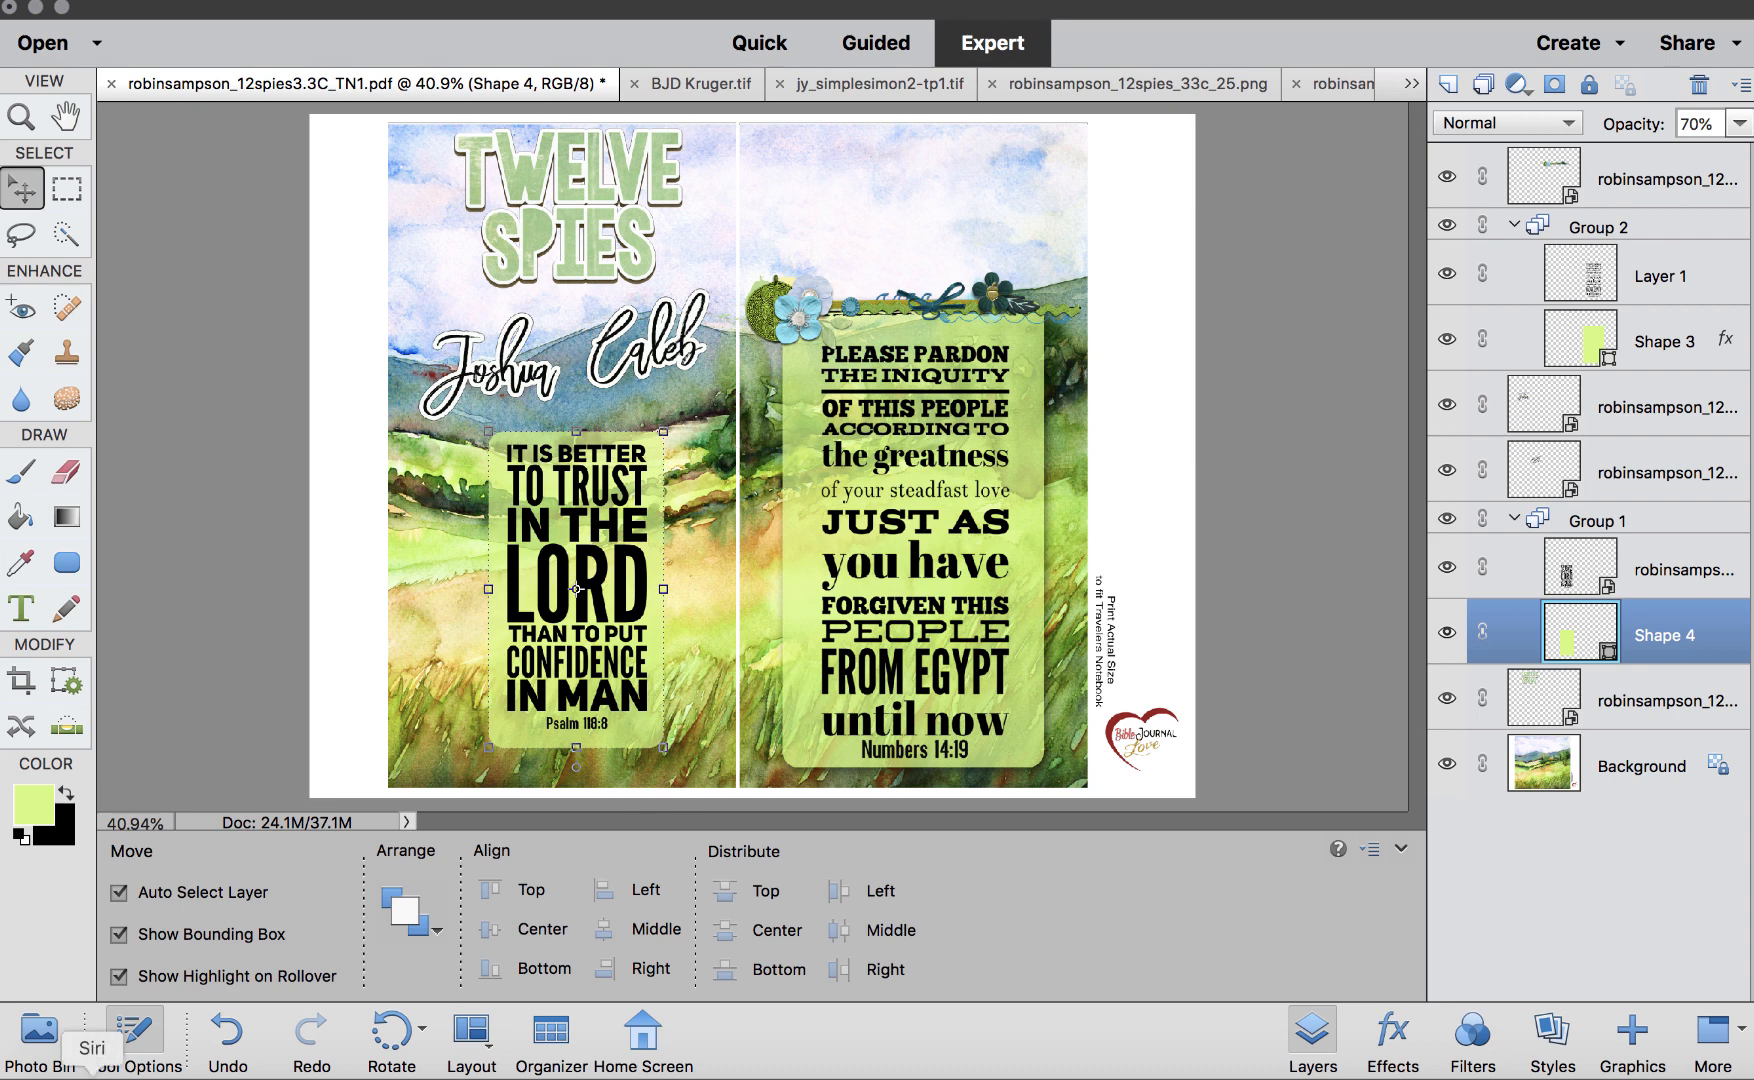
{"action": "left_click", "coordinate": [60, 1030]}
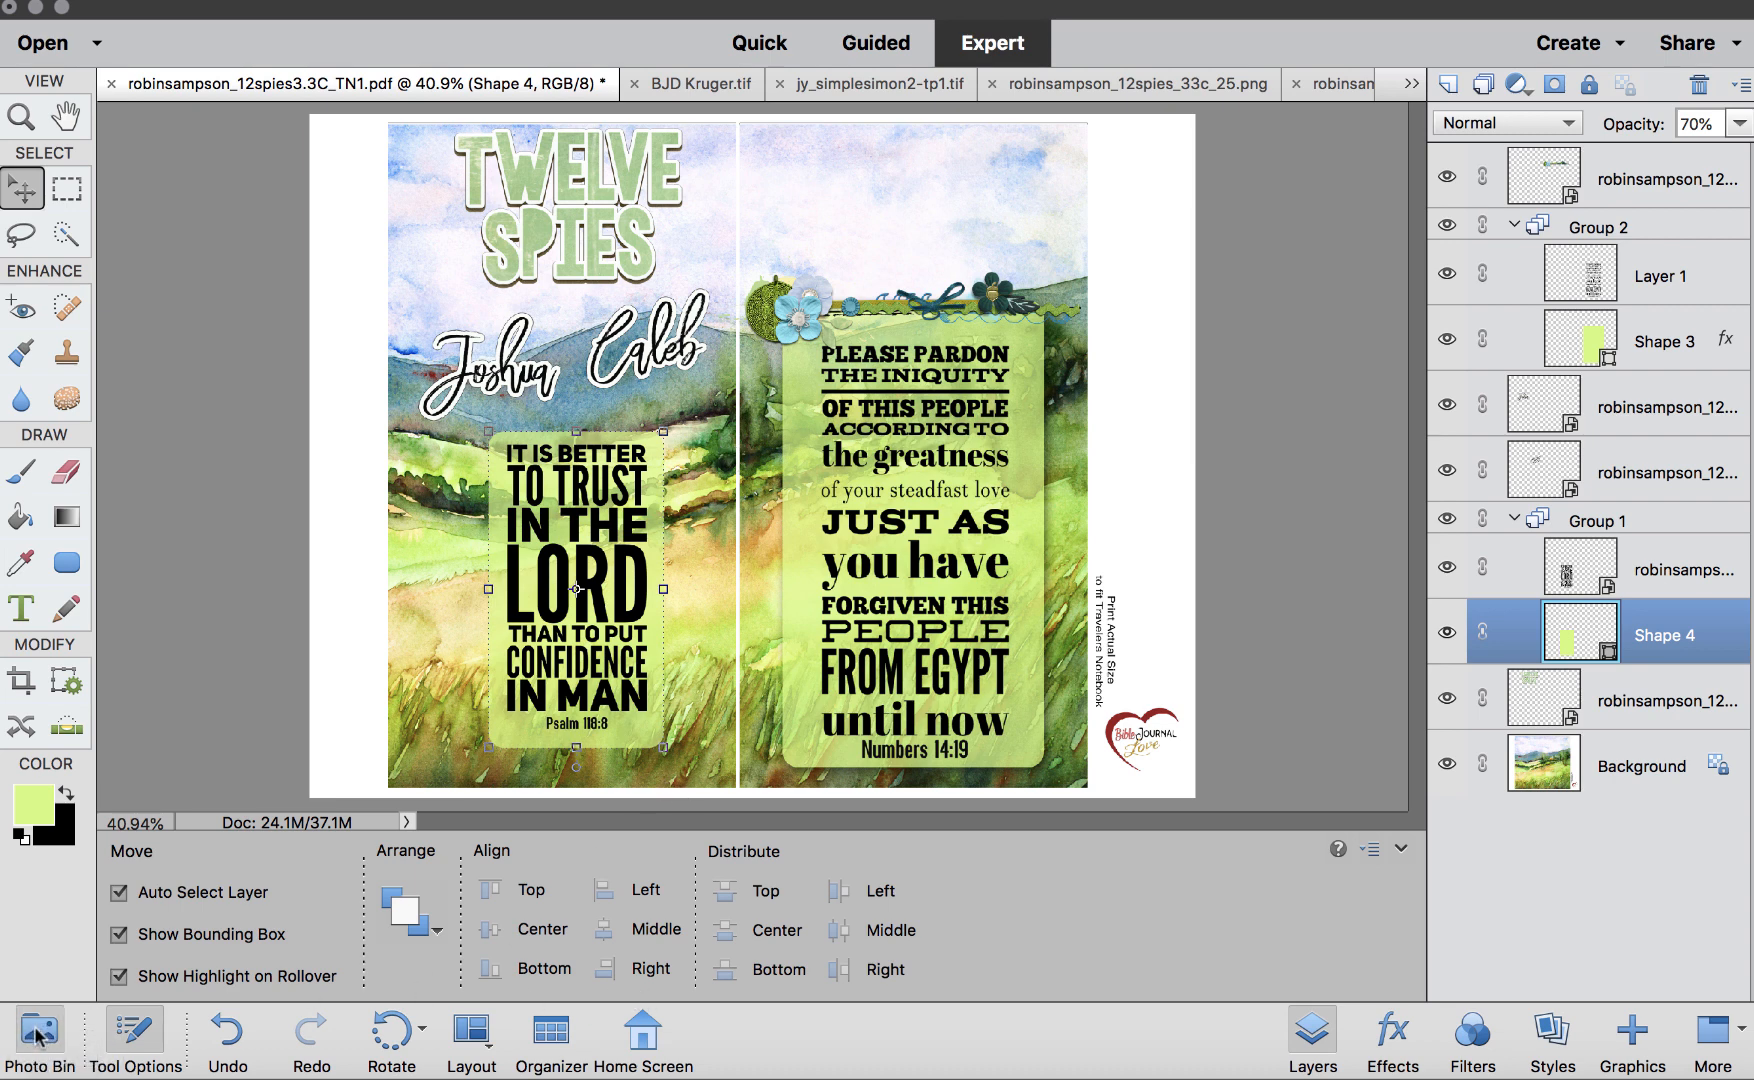
{"action": "scroll", "coordinate": [328, 962], "scroll_direction": "down", "scroll_amount": 5}
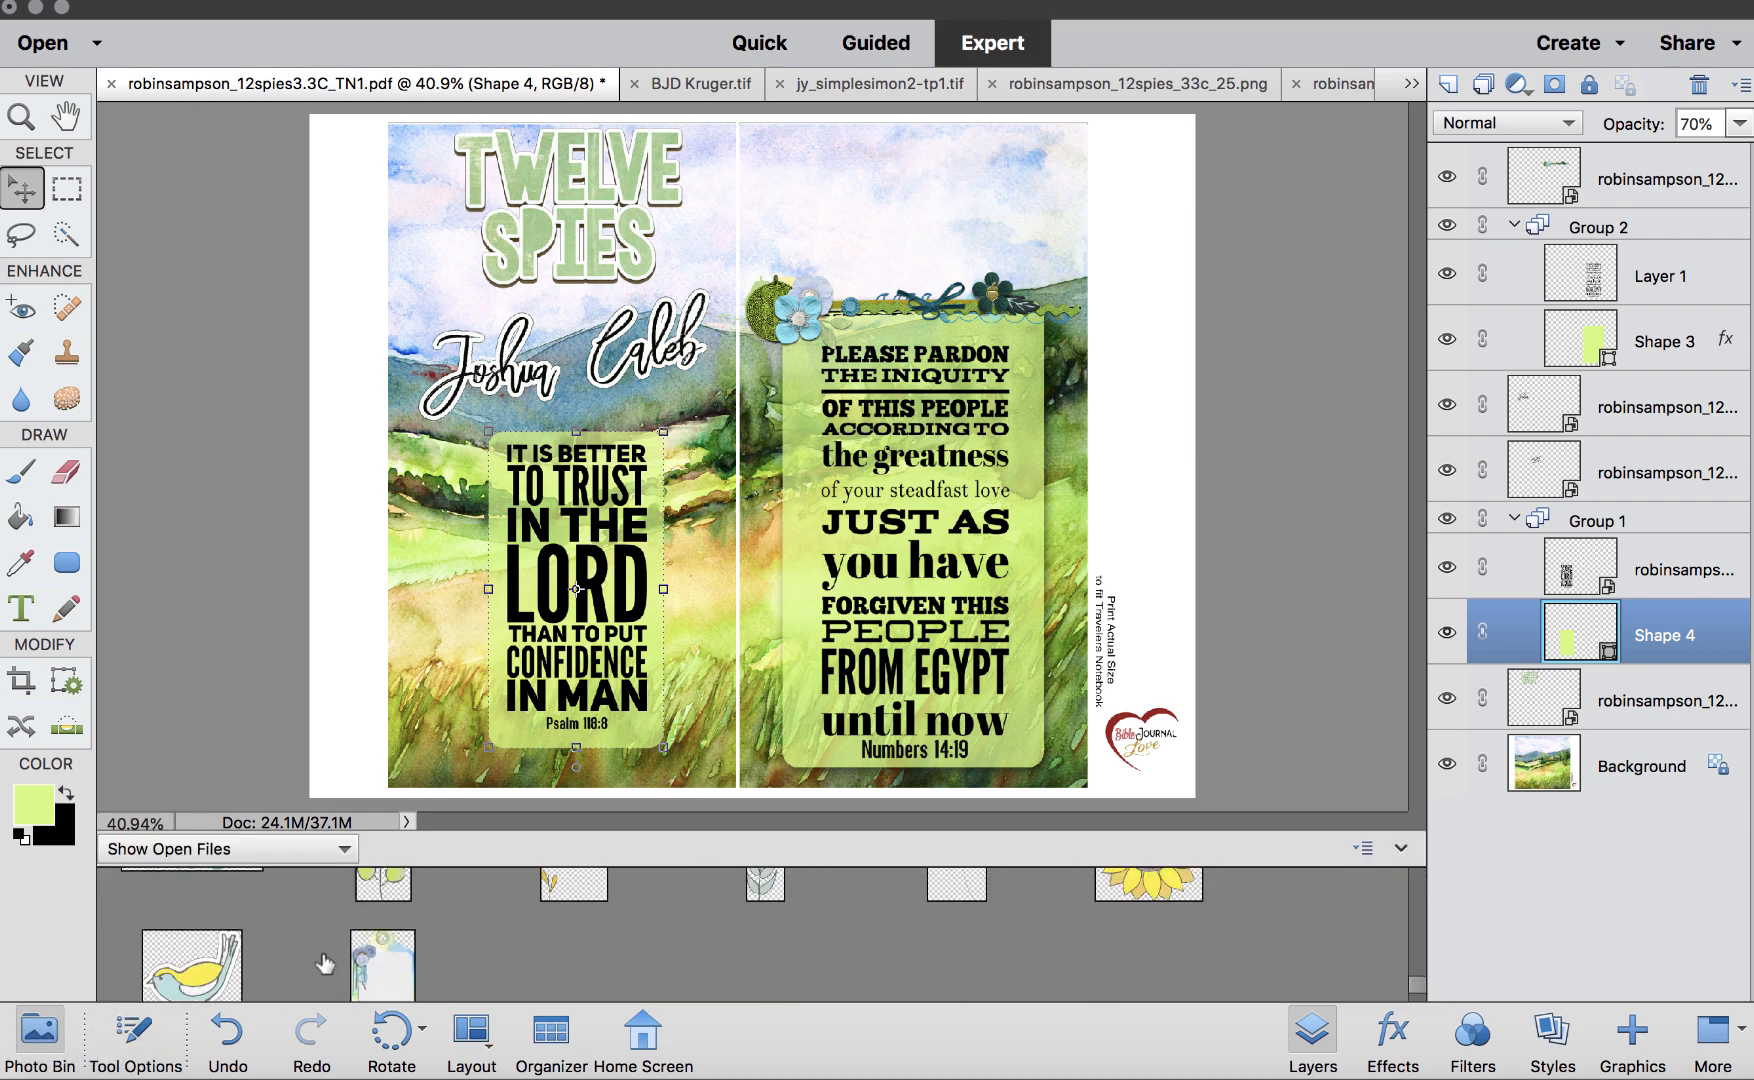
{"action": "scroll", "coordinate": [325, 962], "scroll_direction": "down", "scroll_amount": 2}
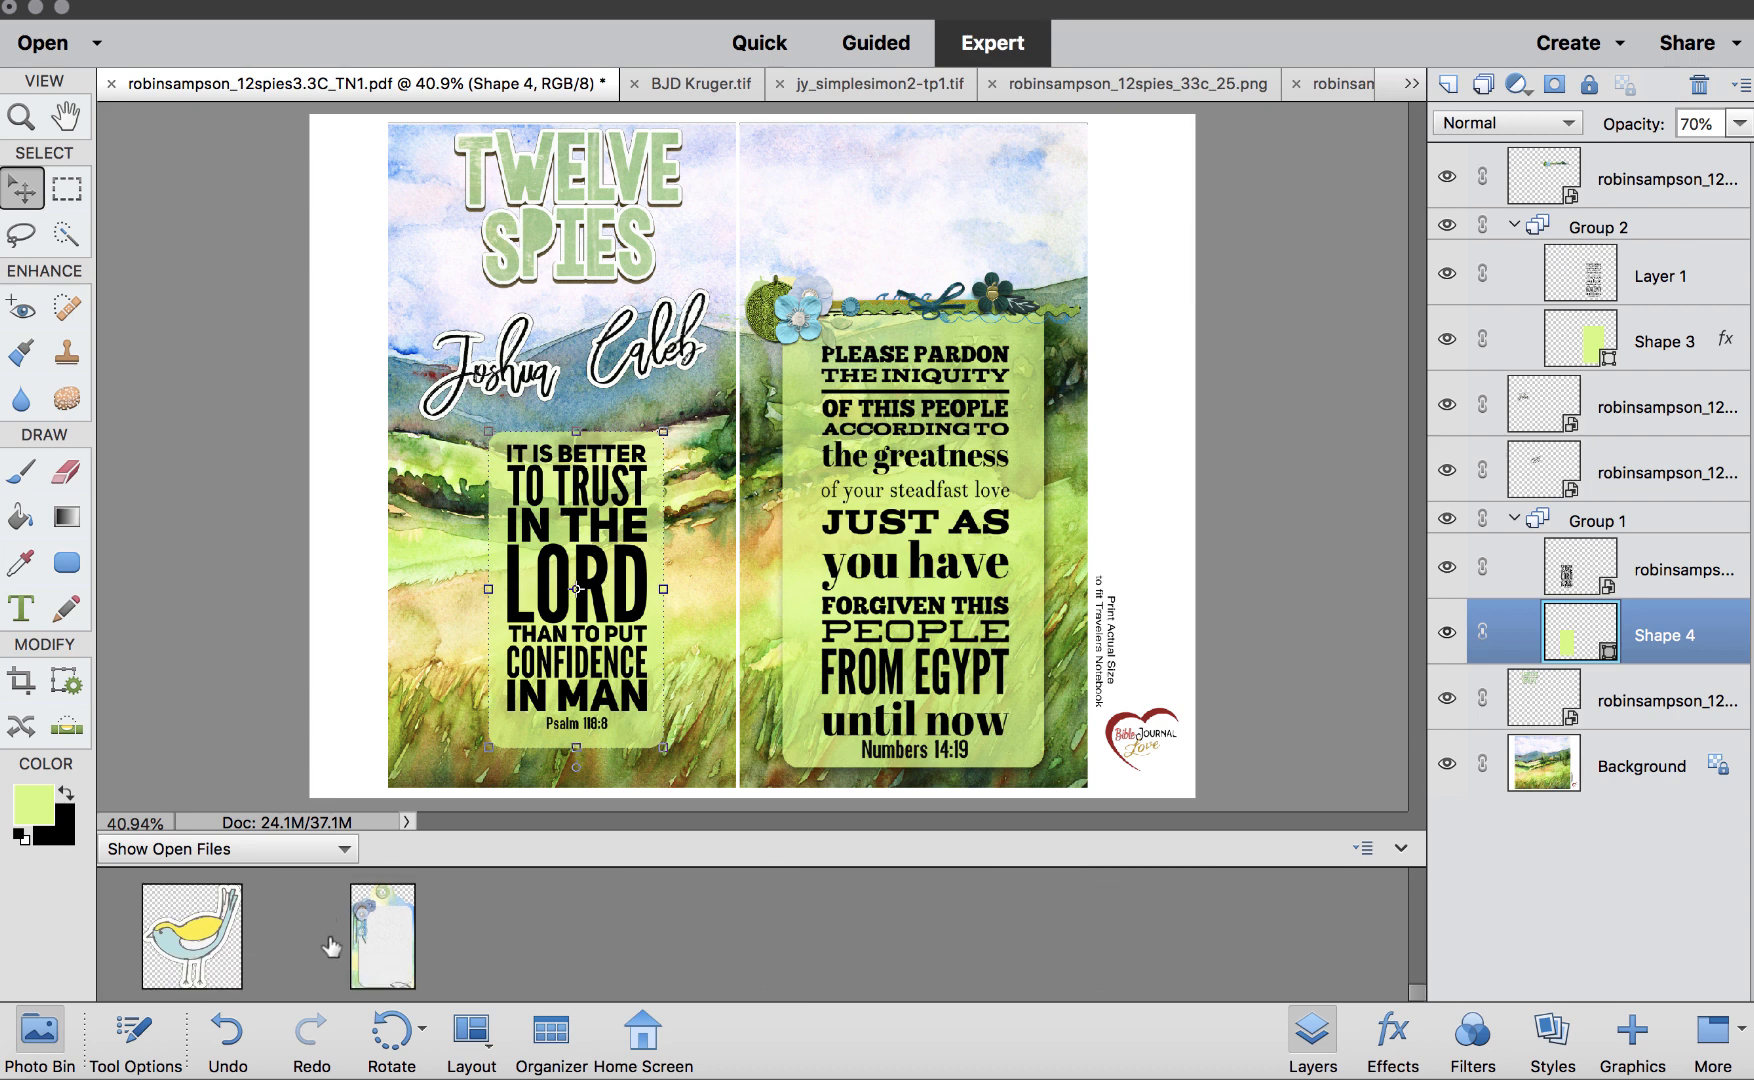
{"action": "left_click_drag", "start_coordinate": [395, 950], "coordinate": [527, 578]}
{"action": "left_click_drag", "start_coordinate": [1685, 540], "coordinate": [1672, 688]}
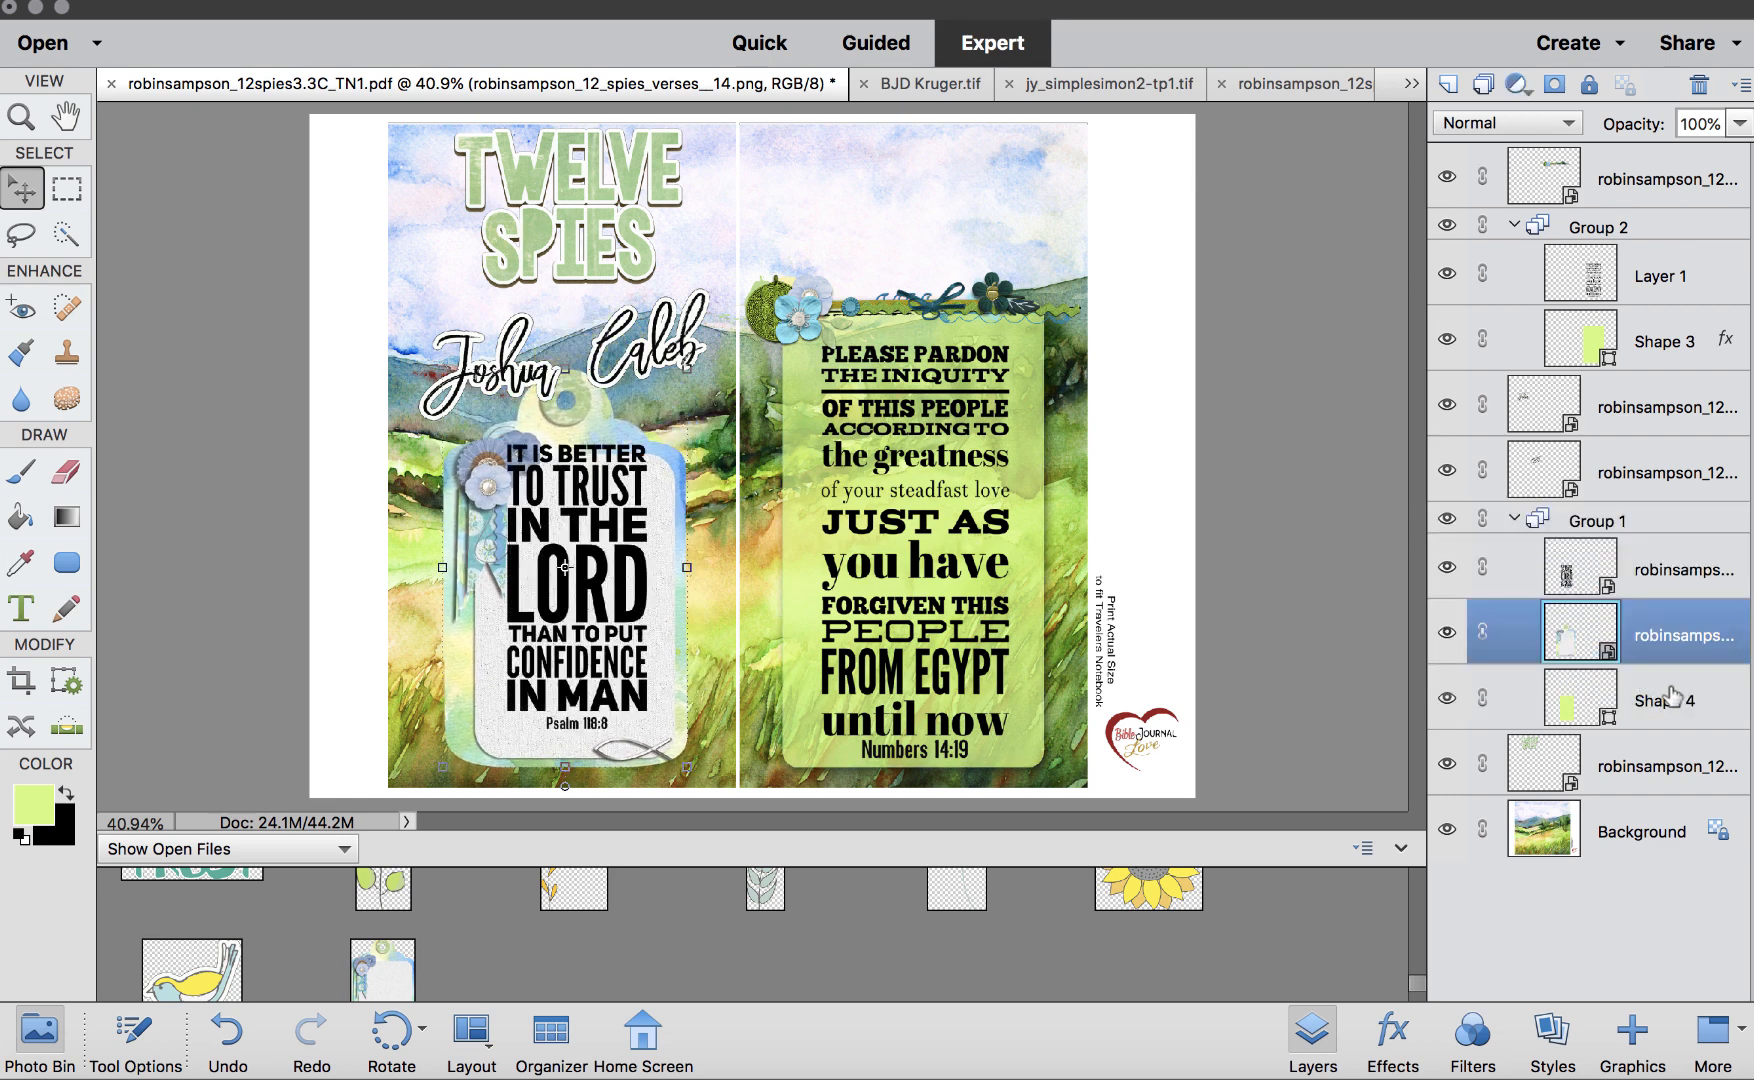
{"action": "left_click", "coordinate": [1672, 697]}
{"action": "key", "text": "Delete"}
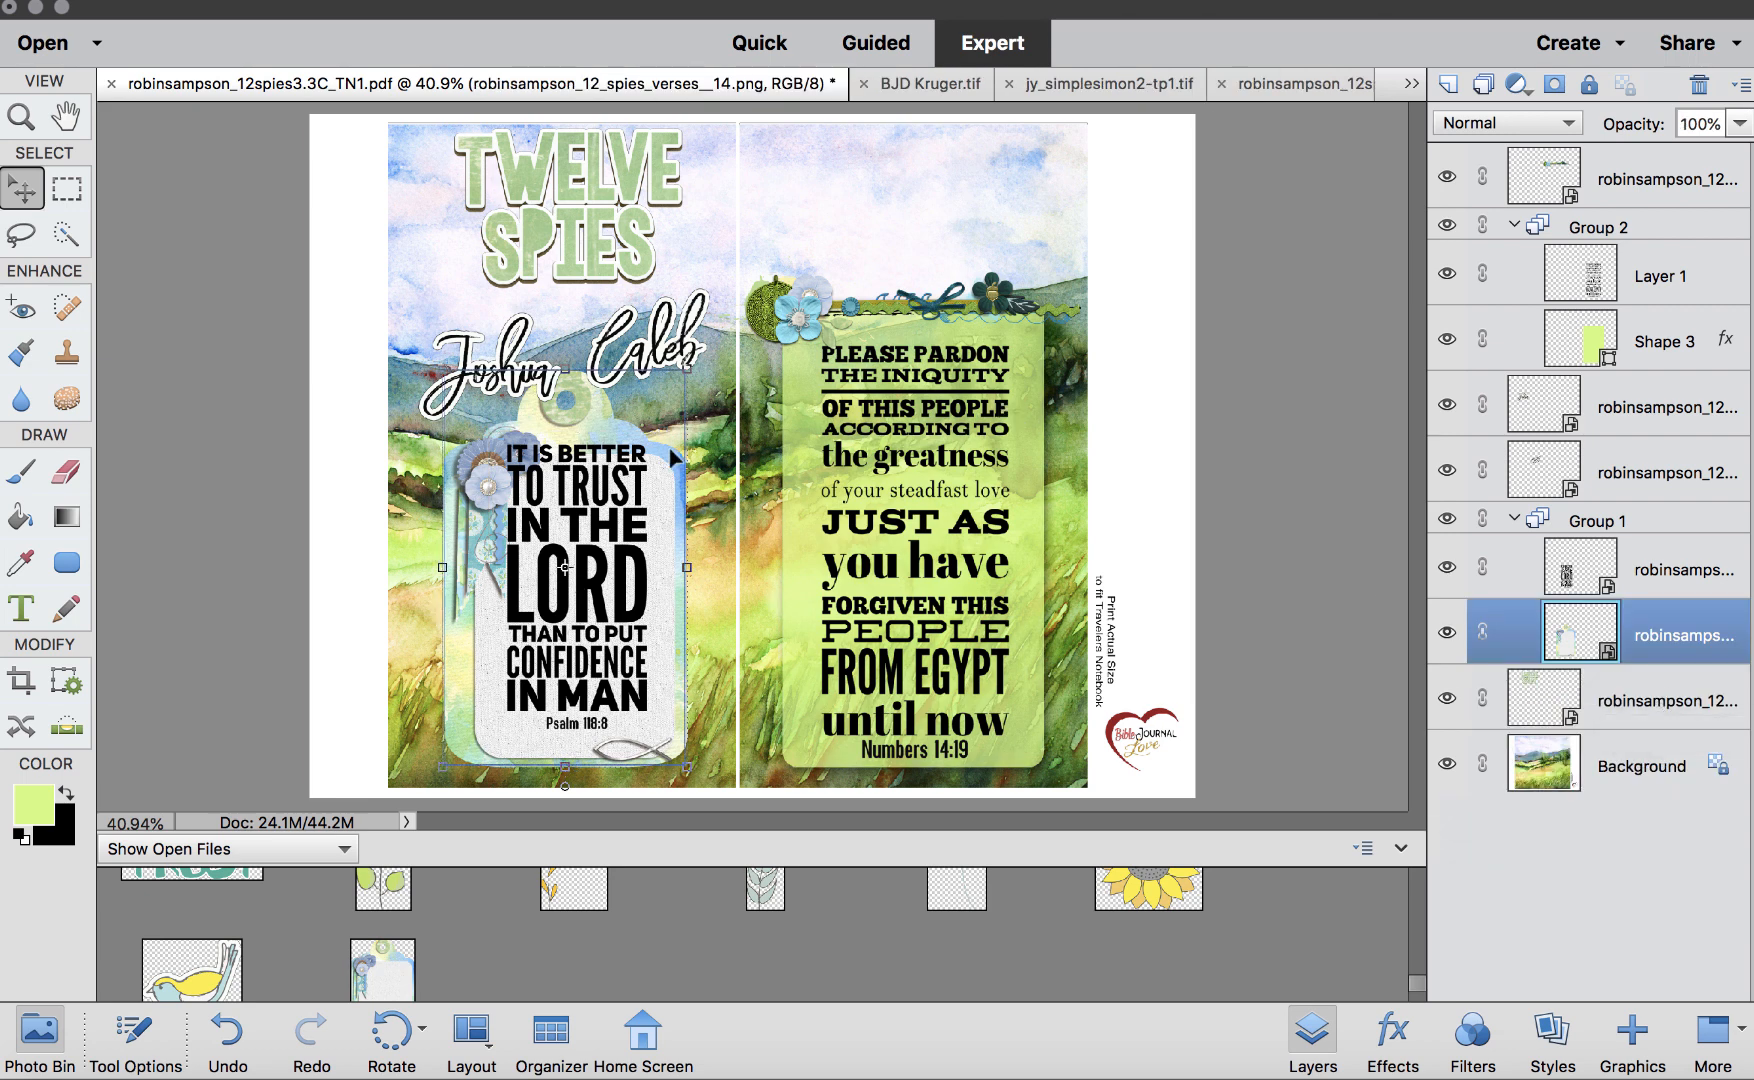
Scale the Psalm 118:8 text down and position it within the white area of the tag
{"action": "left_click", "coordinate": [596, 476]}
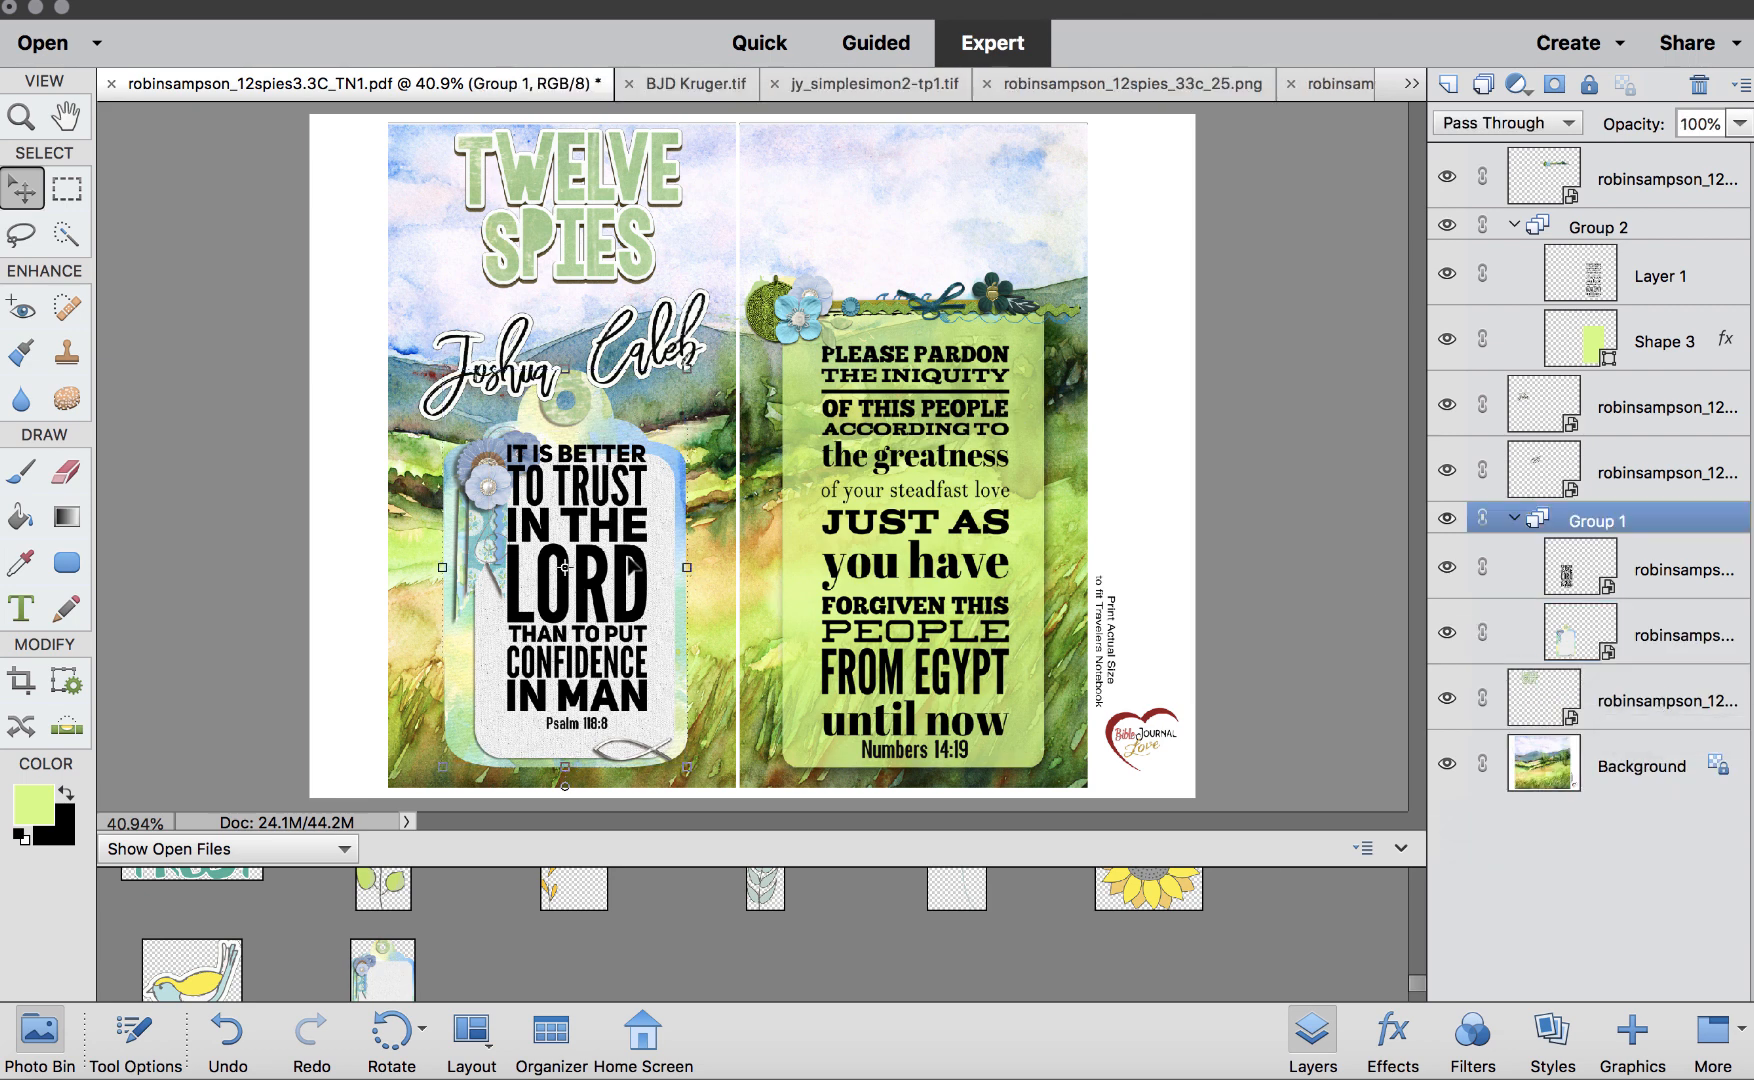
{"action": "left_click", "coordinate": [1580, 567]}
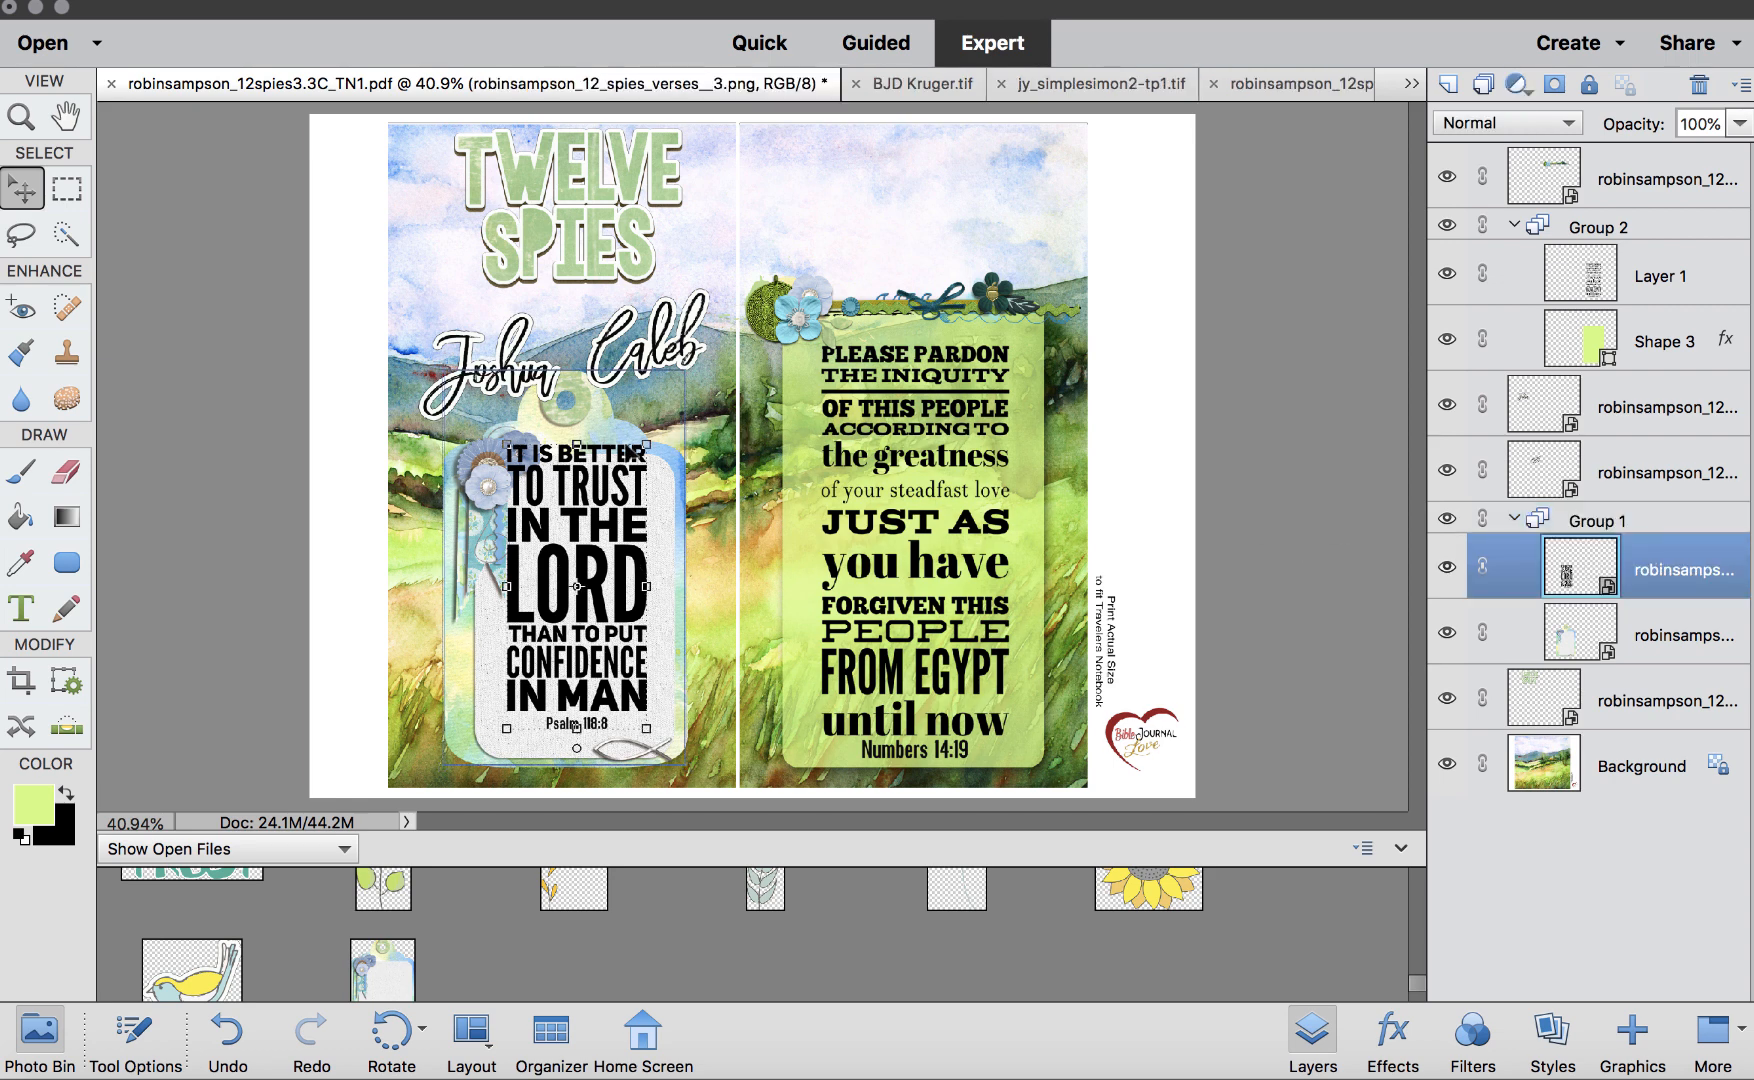
{"action": "left_click_drag", "start_coordinate": [646, 443], "coordinate": [620, 515]}
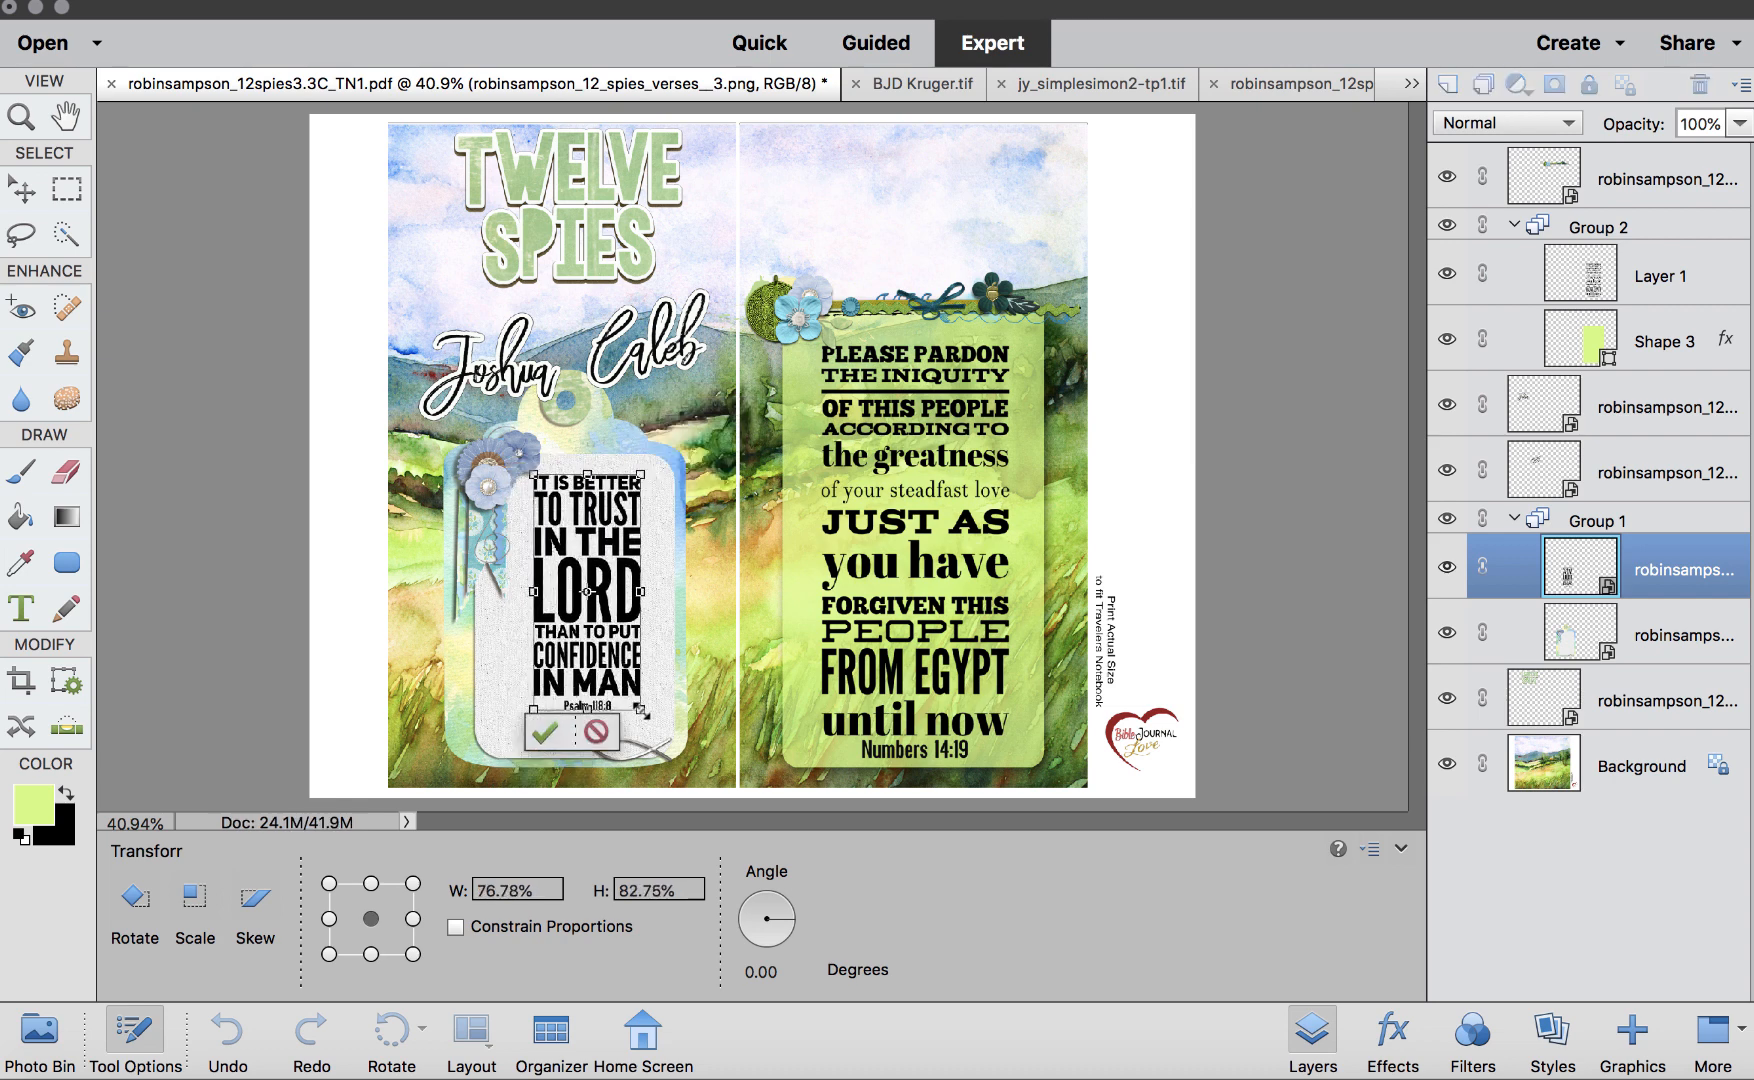
{"action": "left_click_drag", "start_coordinate": [641, 707], "coordinate": [656, 743]}
{"action": "left_click_drag", "start_coordinate": [625, 583], "coordinate": [607, 588]}
{"action": "left_click", "coordinate": [544, 773]}
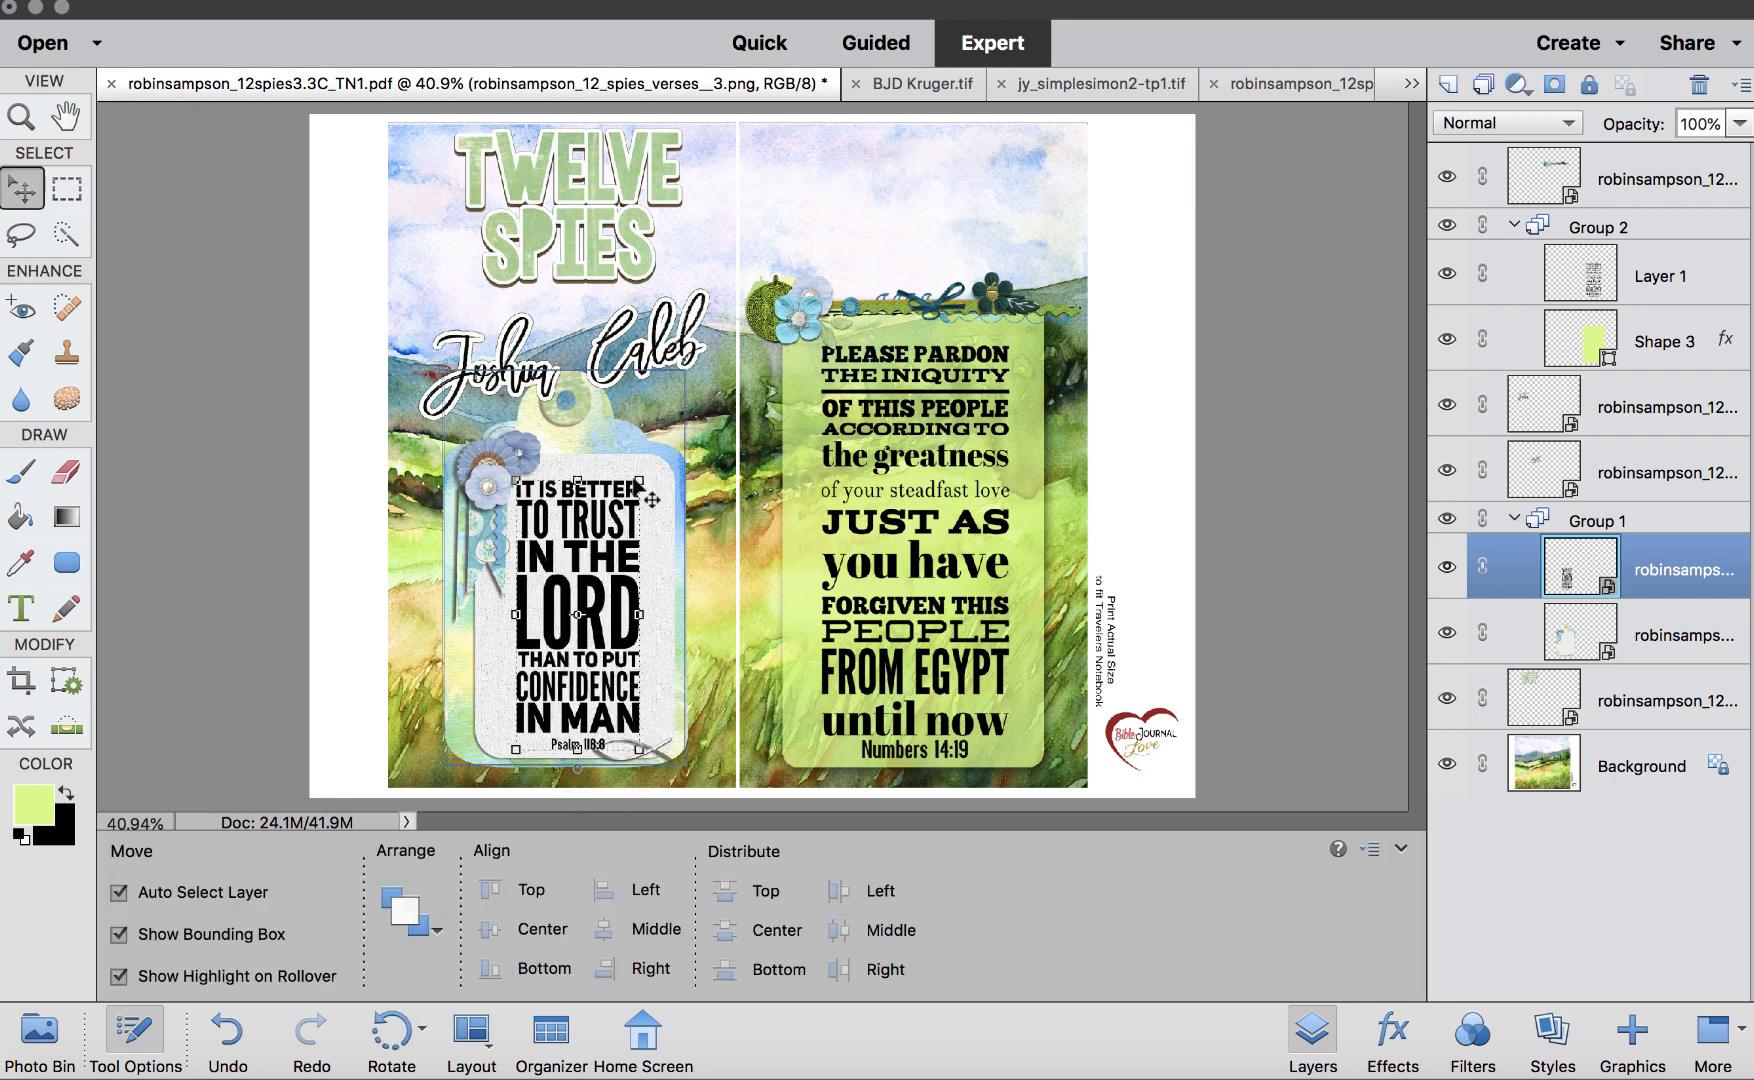
{"action": "left_click", "coordinate": [686, 400]}
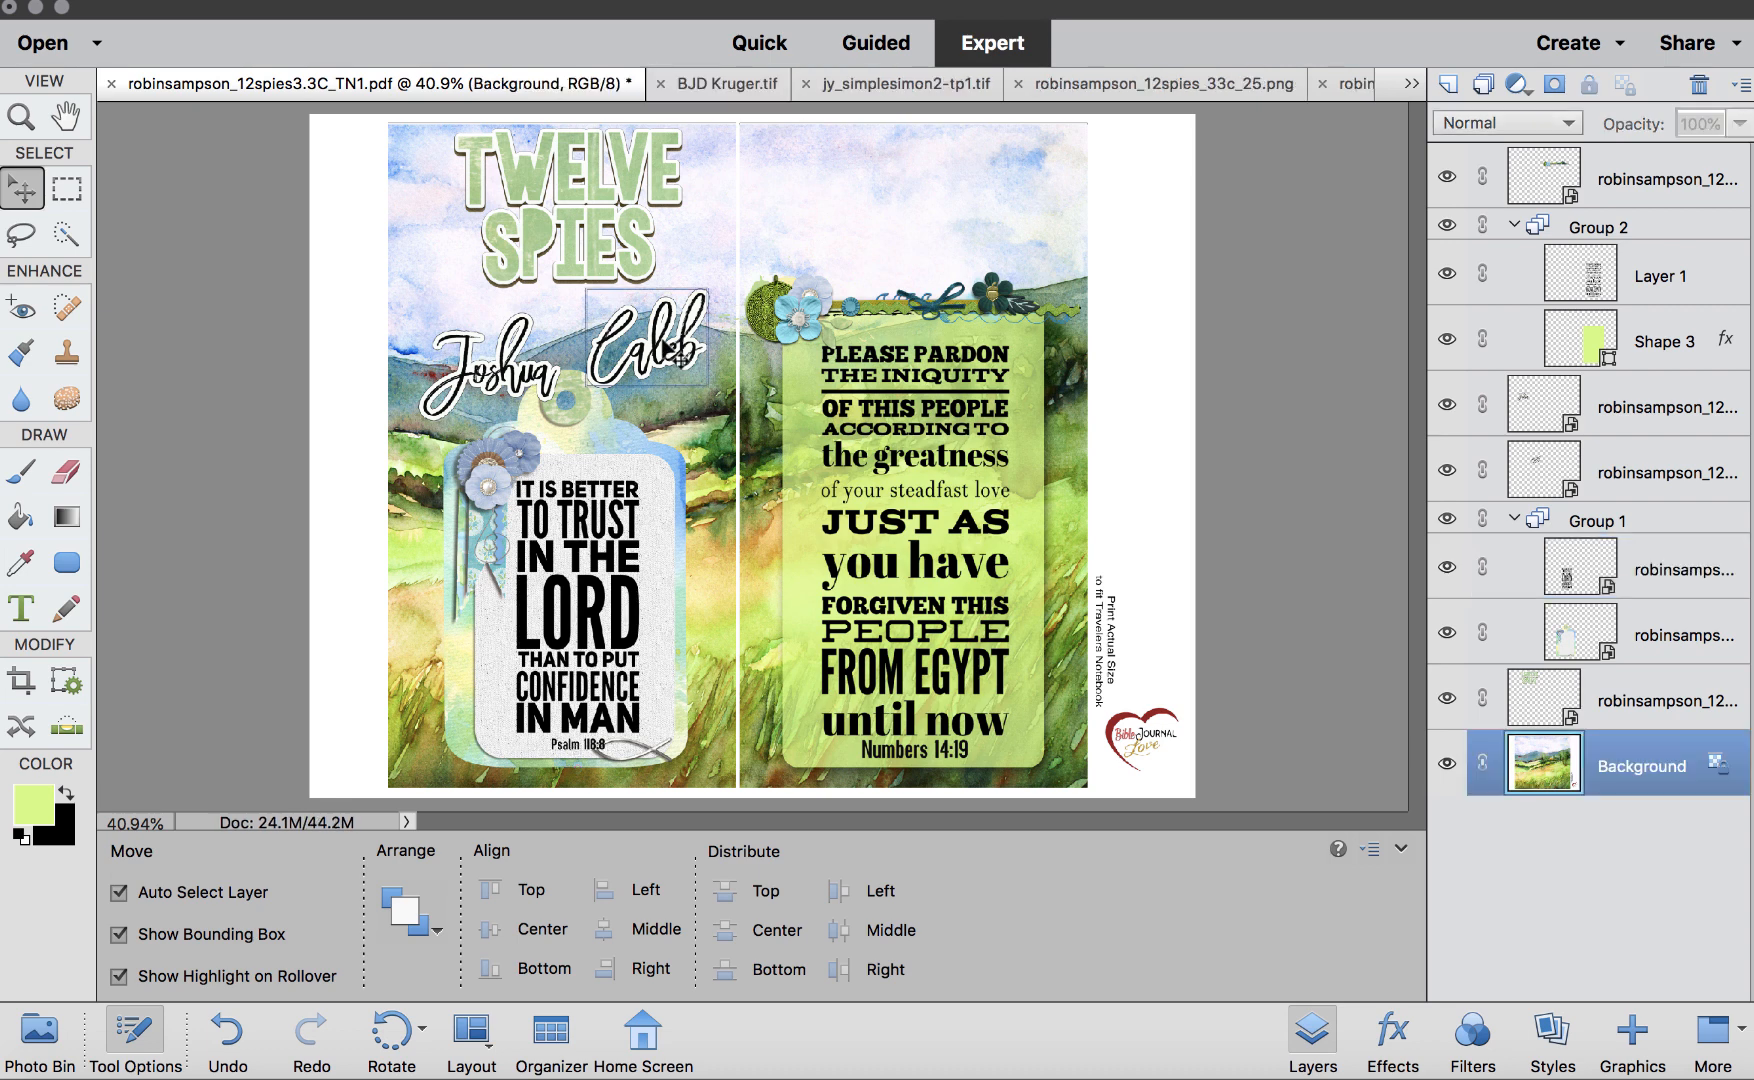
Move the Caleb and Joshua word art higher and farther apart, above the tag
{"action": "left_click_drag", "start_coordinate": [678, 352], "coordinate": [684, 332]}
{"action": "left_click_drag", "start_coordinate": [530, 375], "coordinate": [509, 352]}
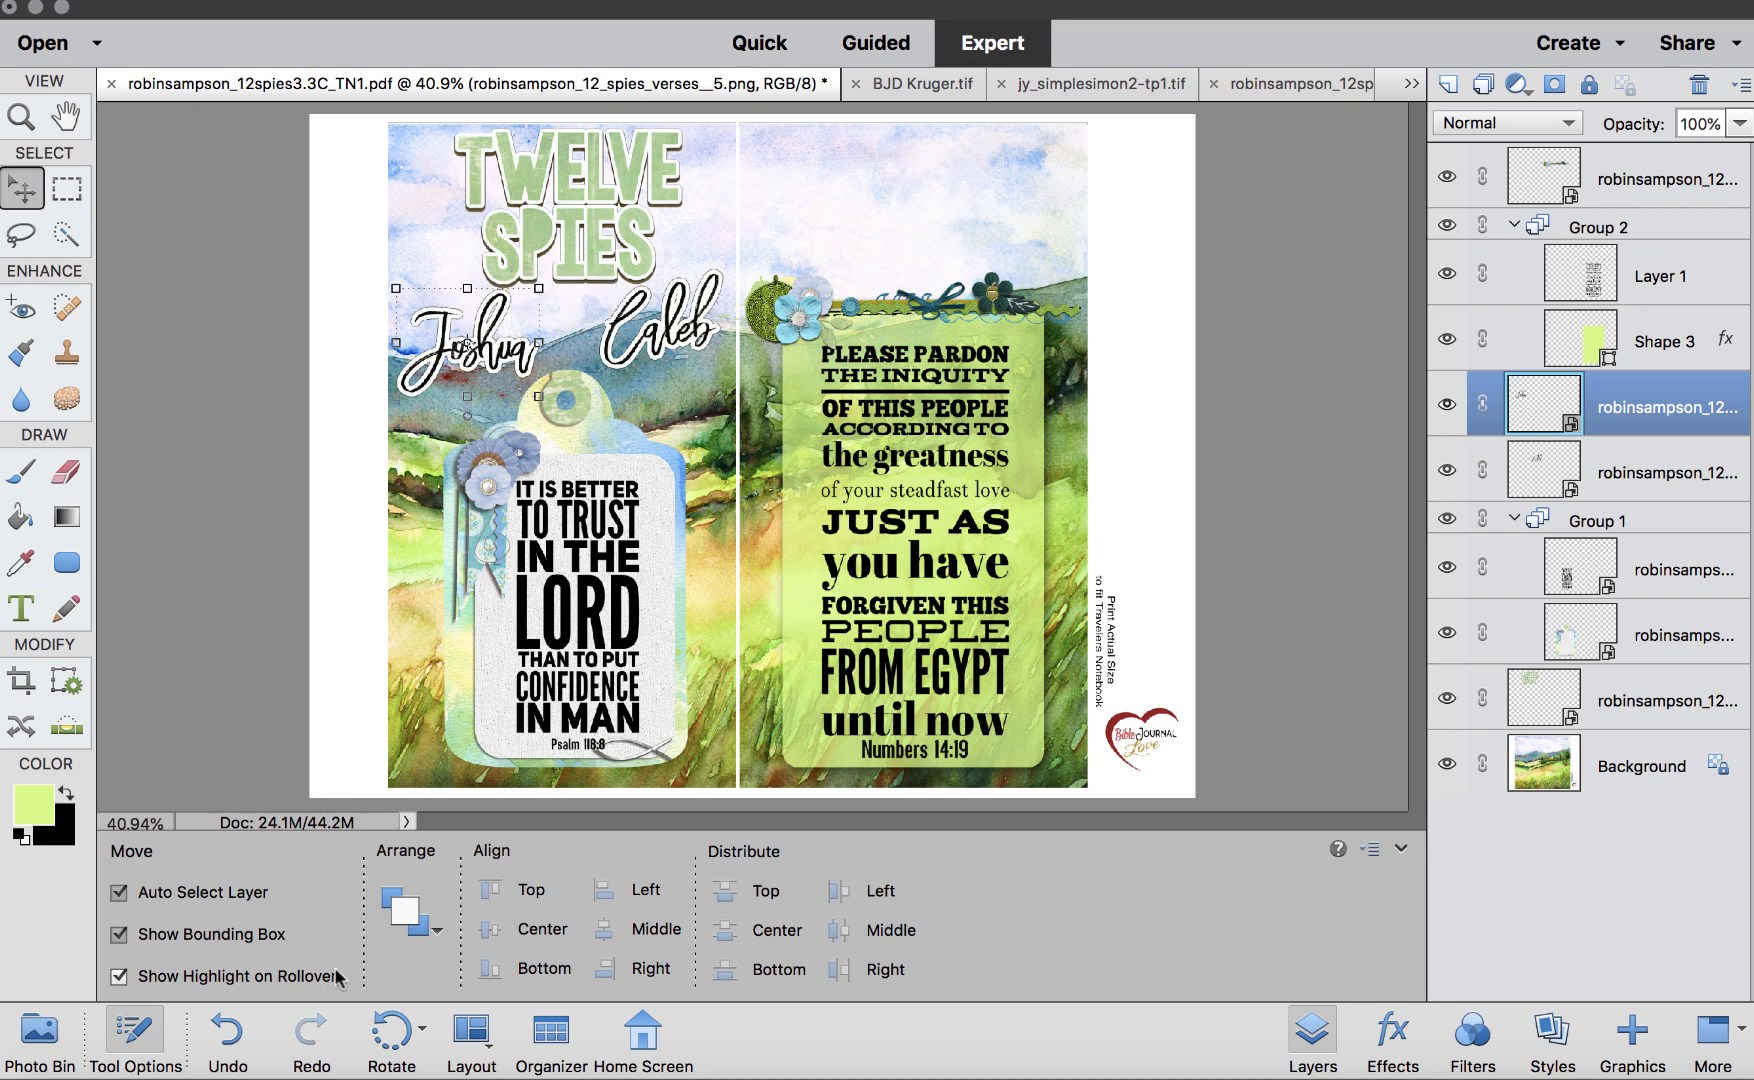
{"action": "left_click", "coordinate": [1024, 538]}
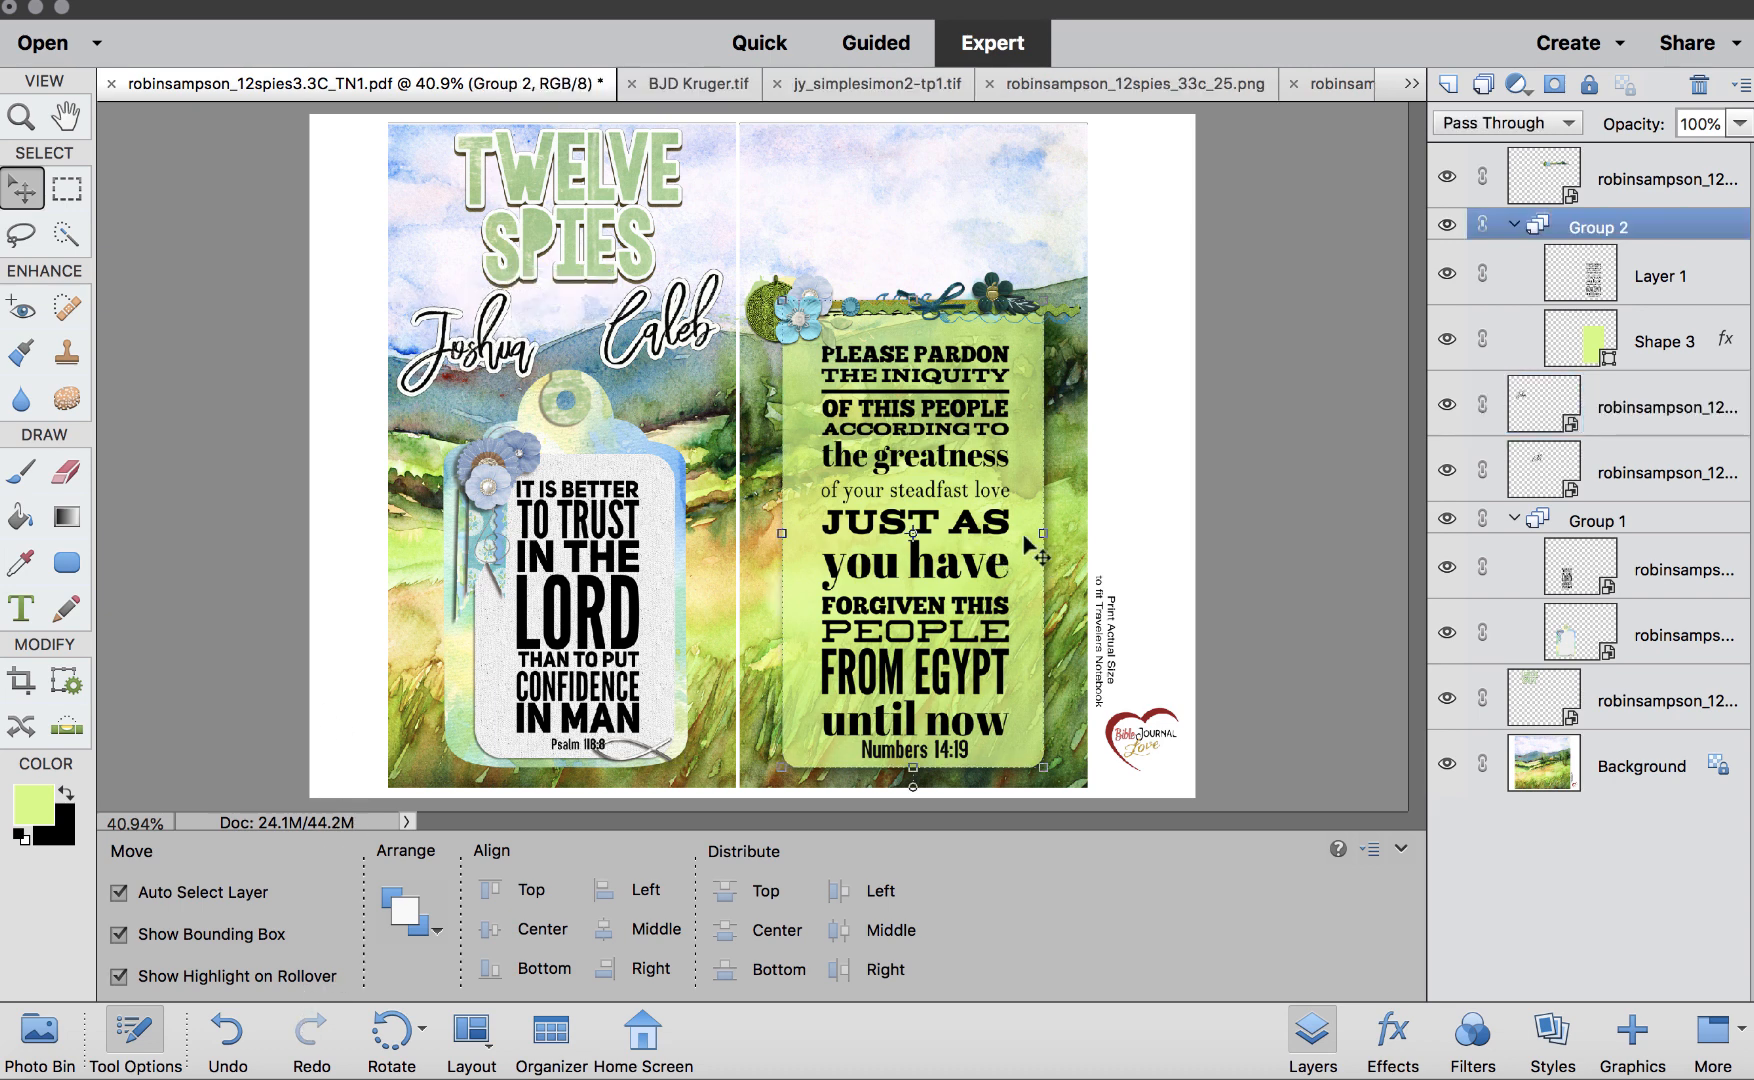
Delete the green rectangle behind the Numbers 14:19 text and sample the tag's light blue (add8ea) as the foreground color
{"action": "left_click", "coordinate": [1656, 328]}
{"action": "key", "text": "Delete"}
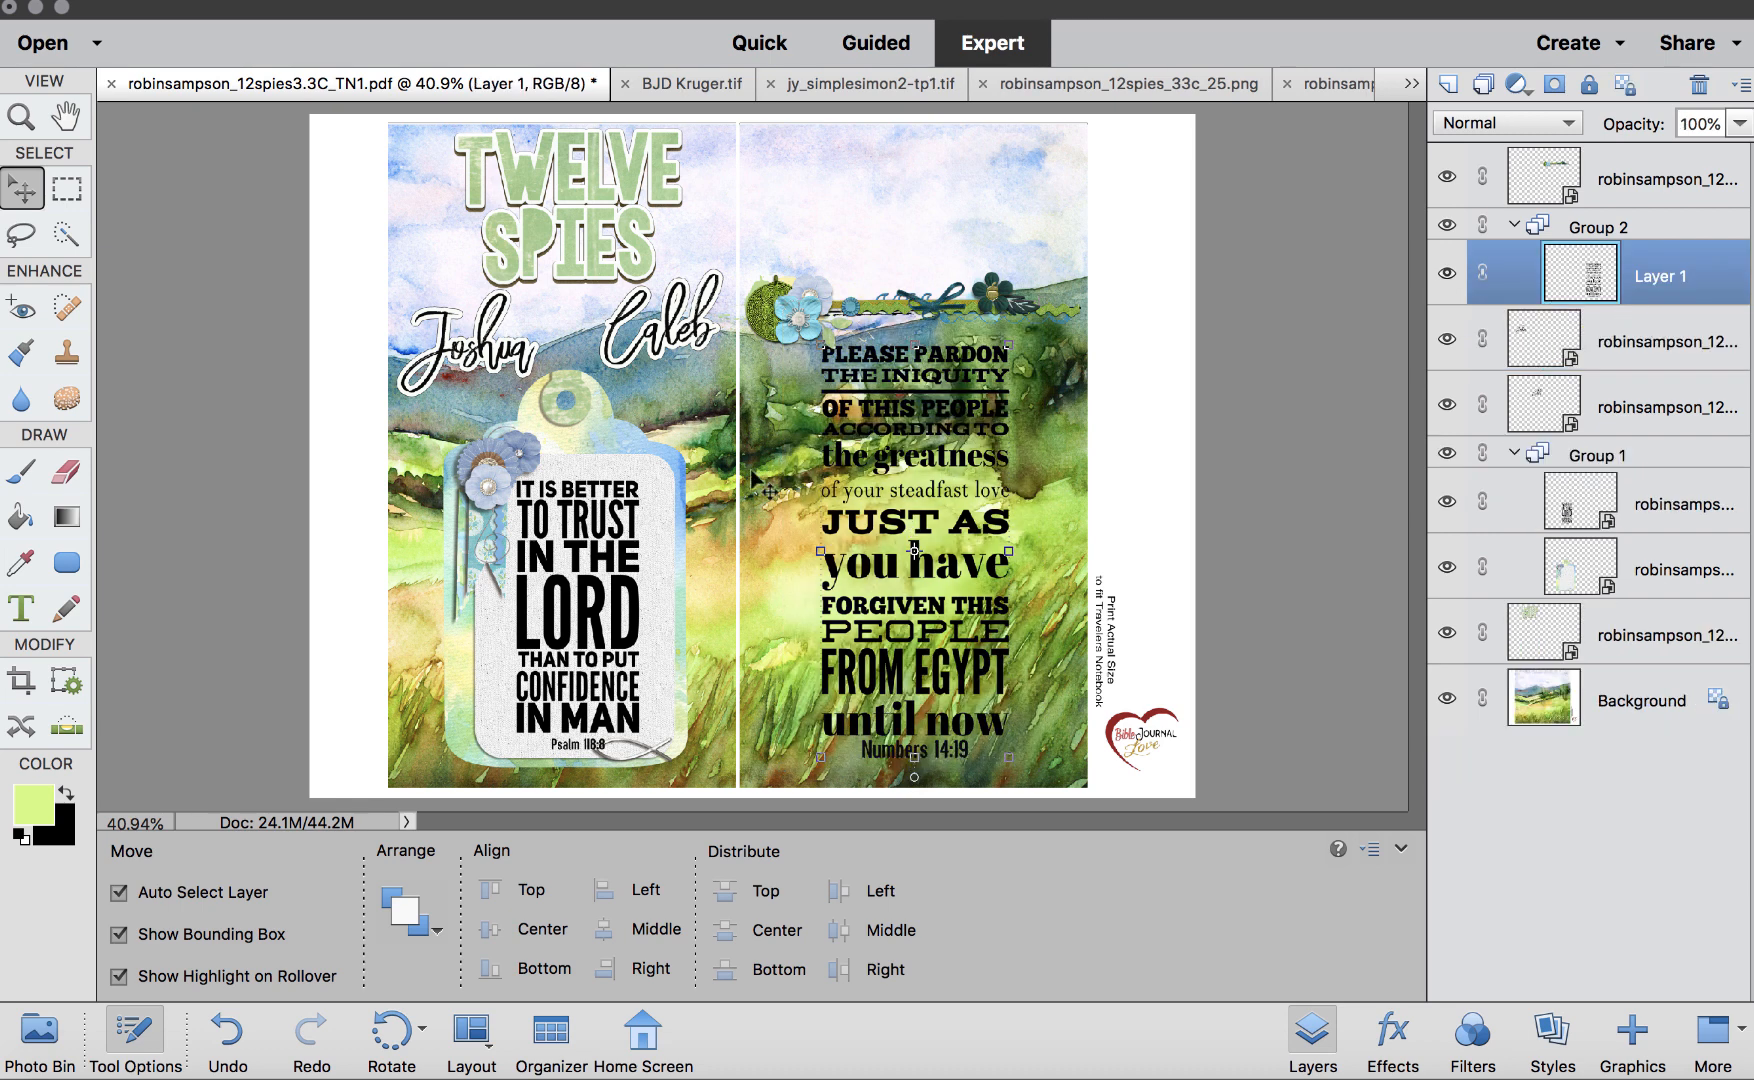
{"action": "left_click", "coordinate": [45, 805]}
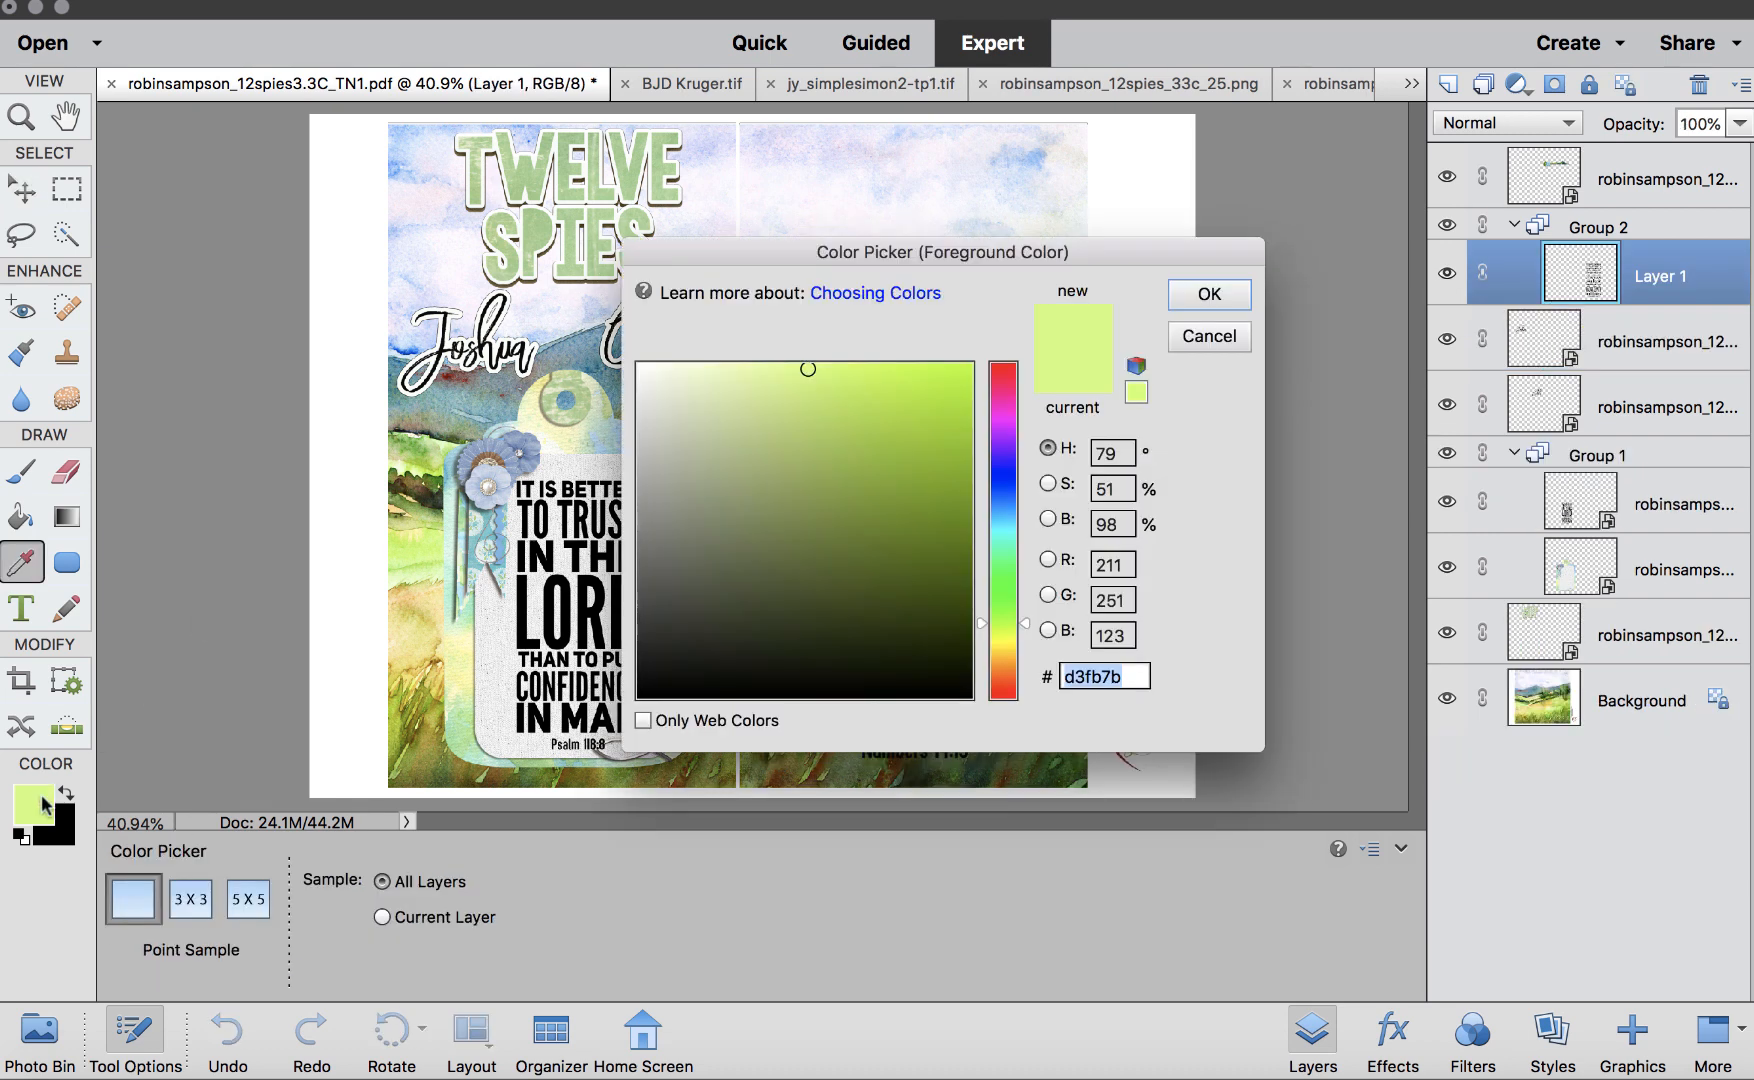
{"action": "left_click", "coordinate": [598, 440]}
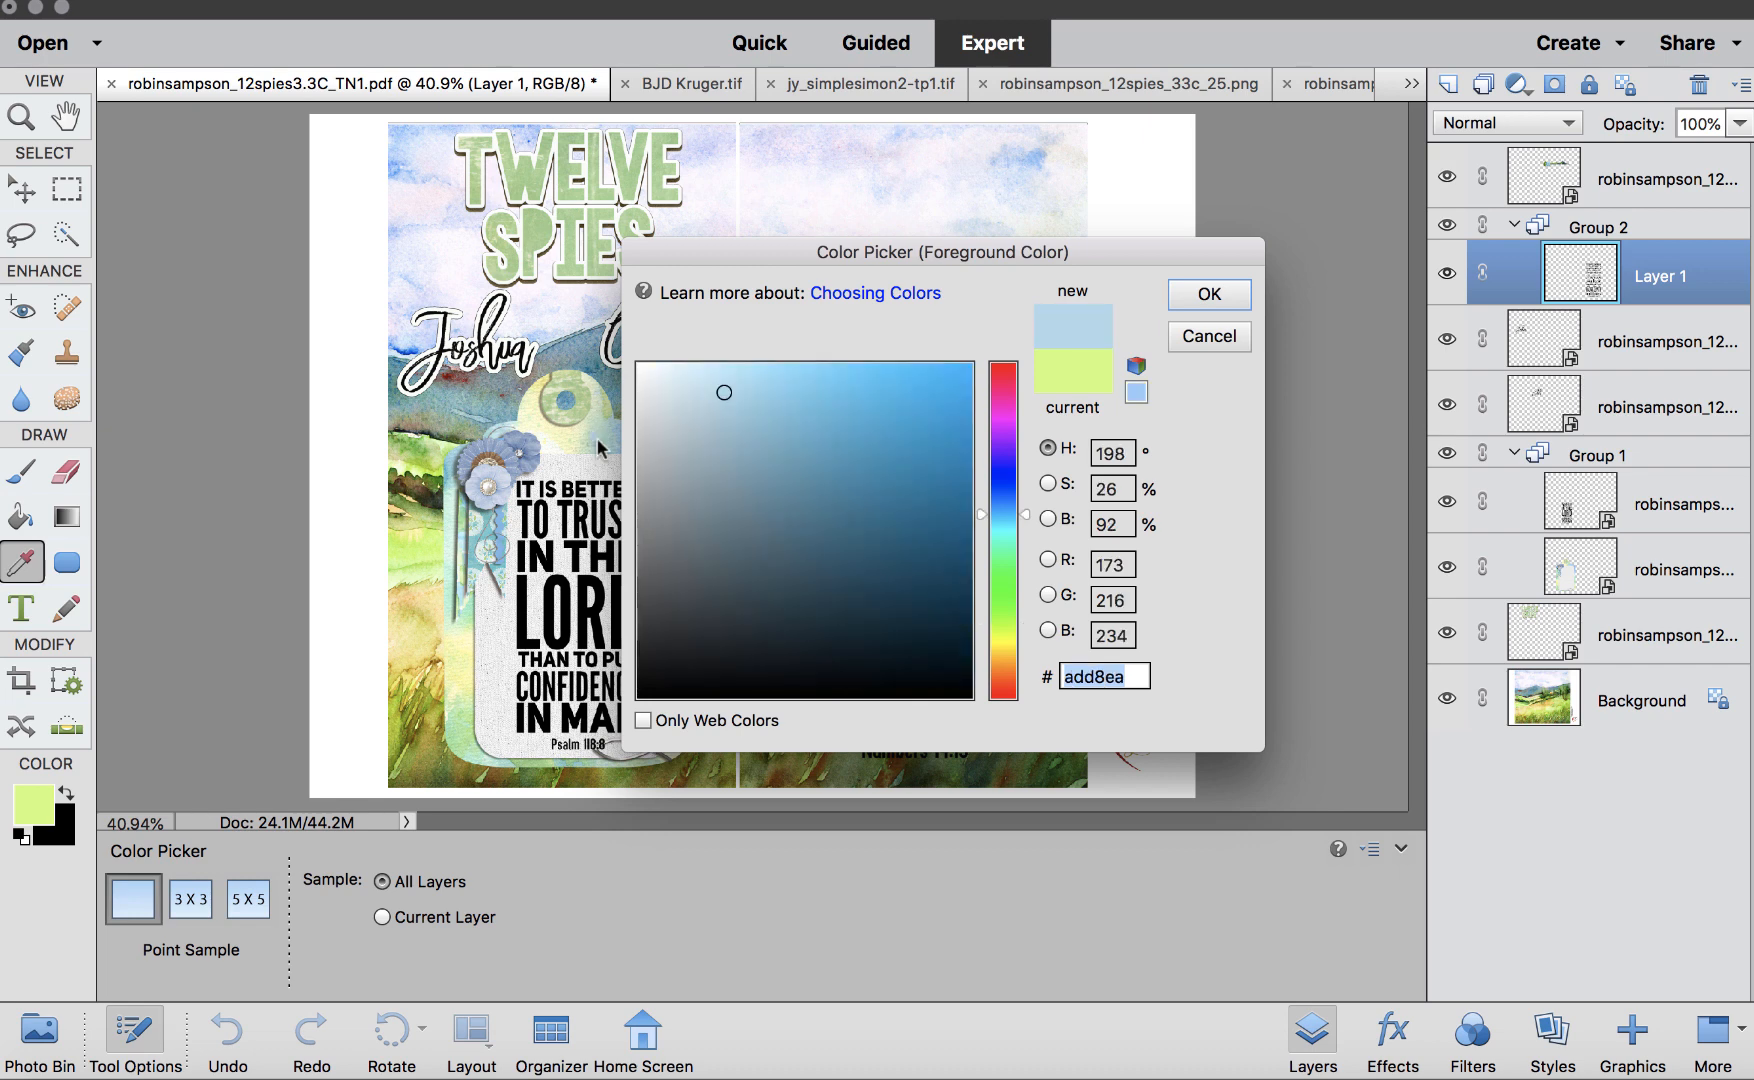
{"action": "left_click", "coordinate": [1210, 294]}
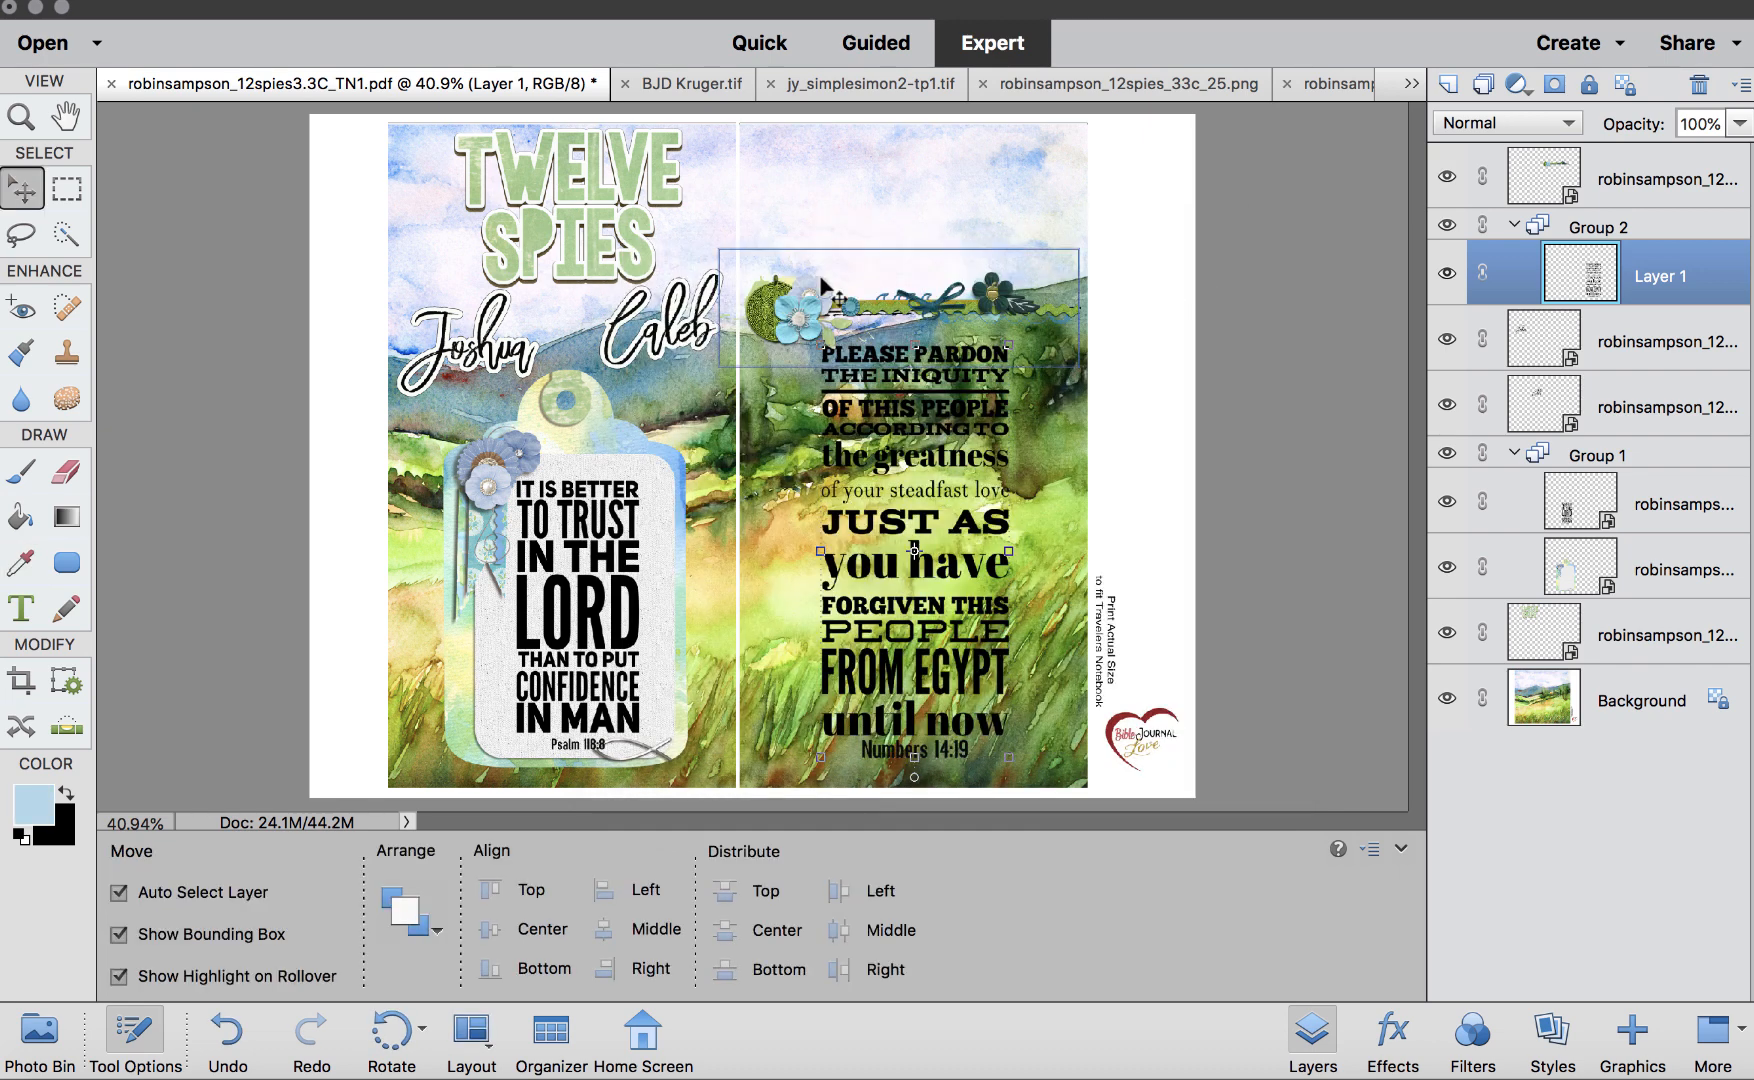
Draw a light blue rounded rectangle with a 60 px radius around the Numbers 14:19 text, at 86% opacity and layered beneath the text
{"action": "left_click", "coordinate": [64, 566]}
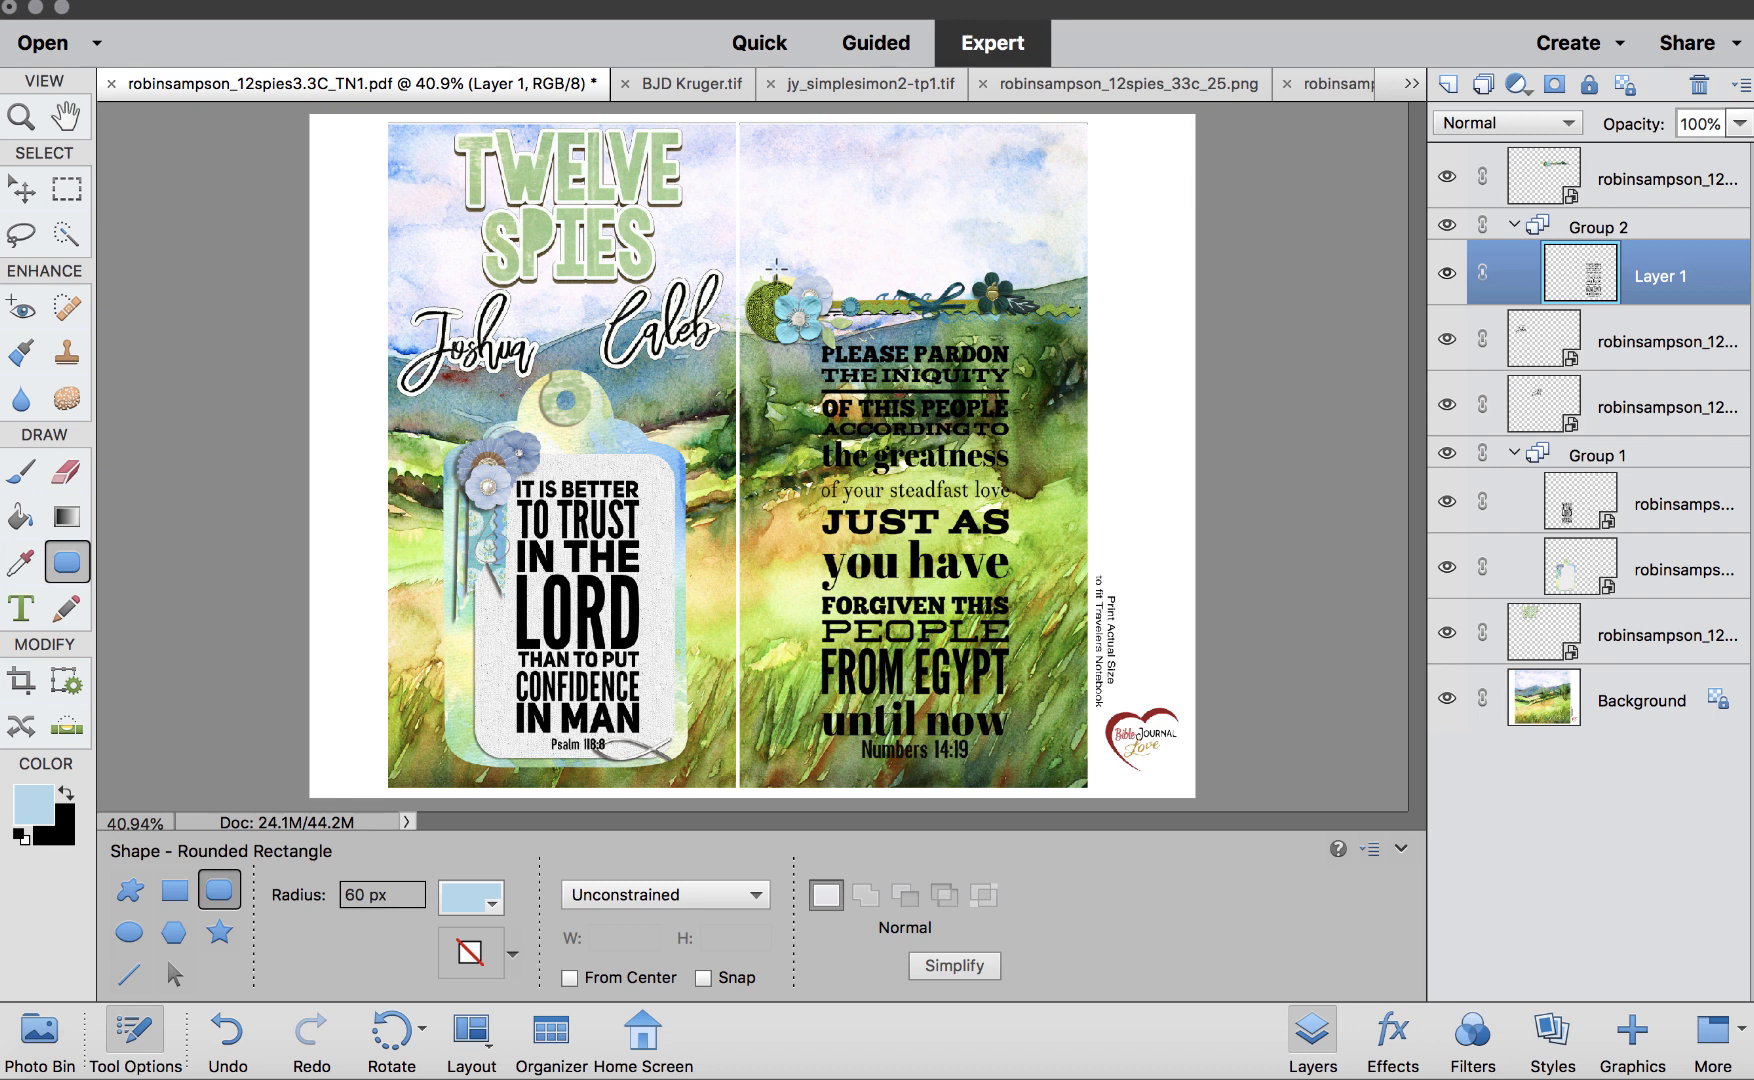
{"action": "left_click_drag", "start_coordinate": [776, 268], "coordinate": [1040, 772]}
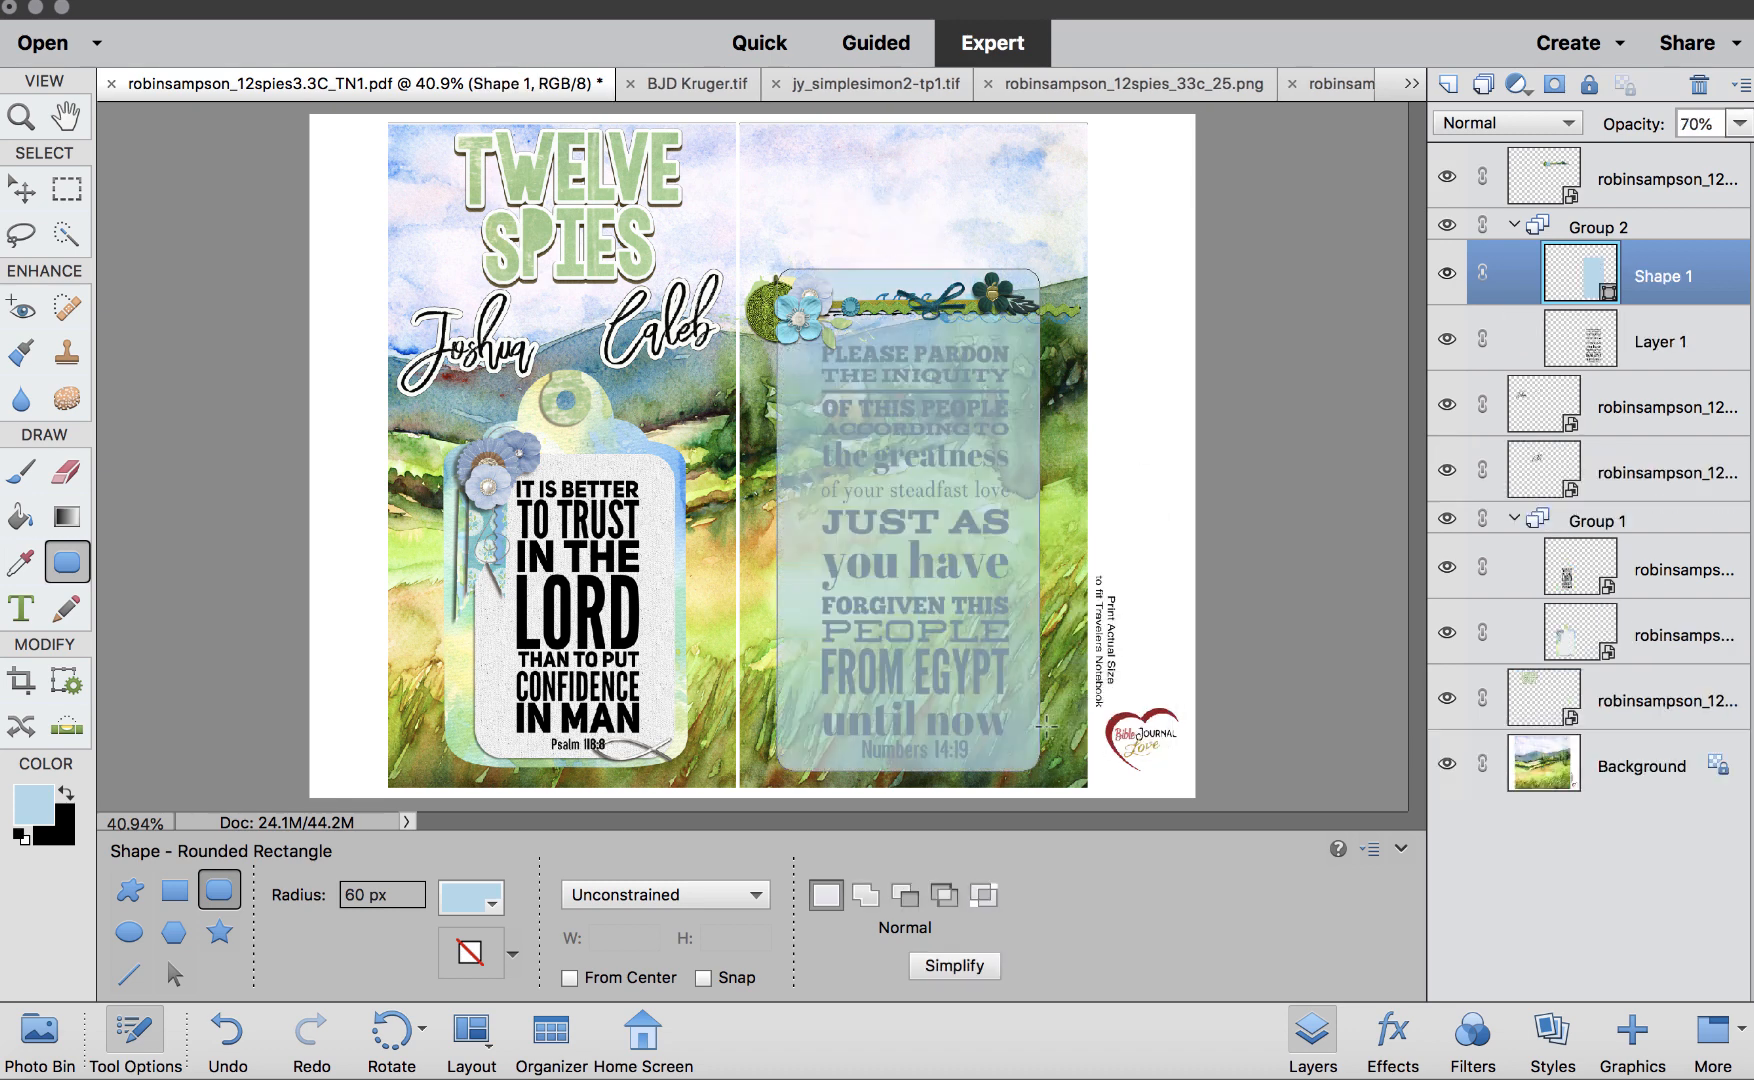
{"action": "left_click", "coordinate": [1741, 124]}
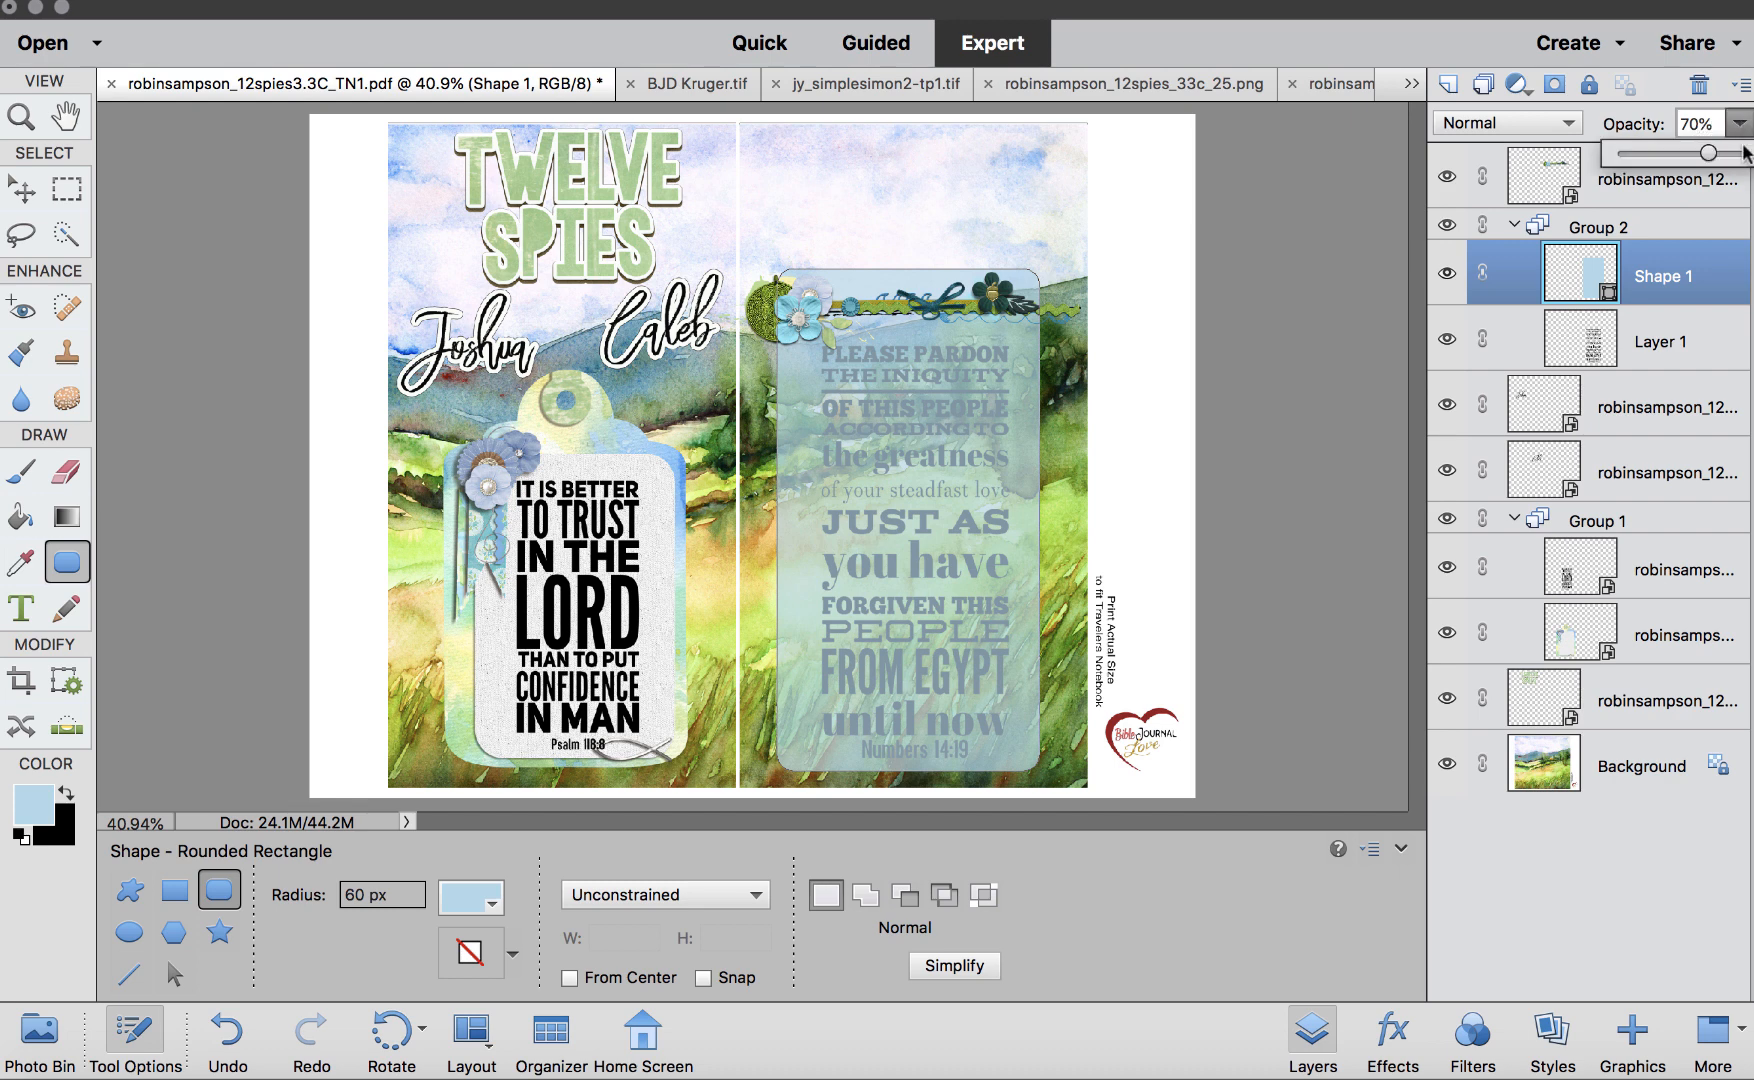
{"action": "left_click_drag", "start_coordinate": [1745, 152], "coordinate": [1729, 161]}
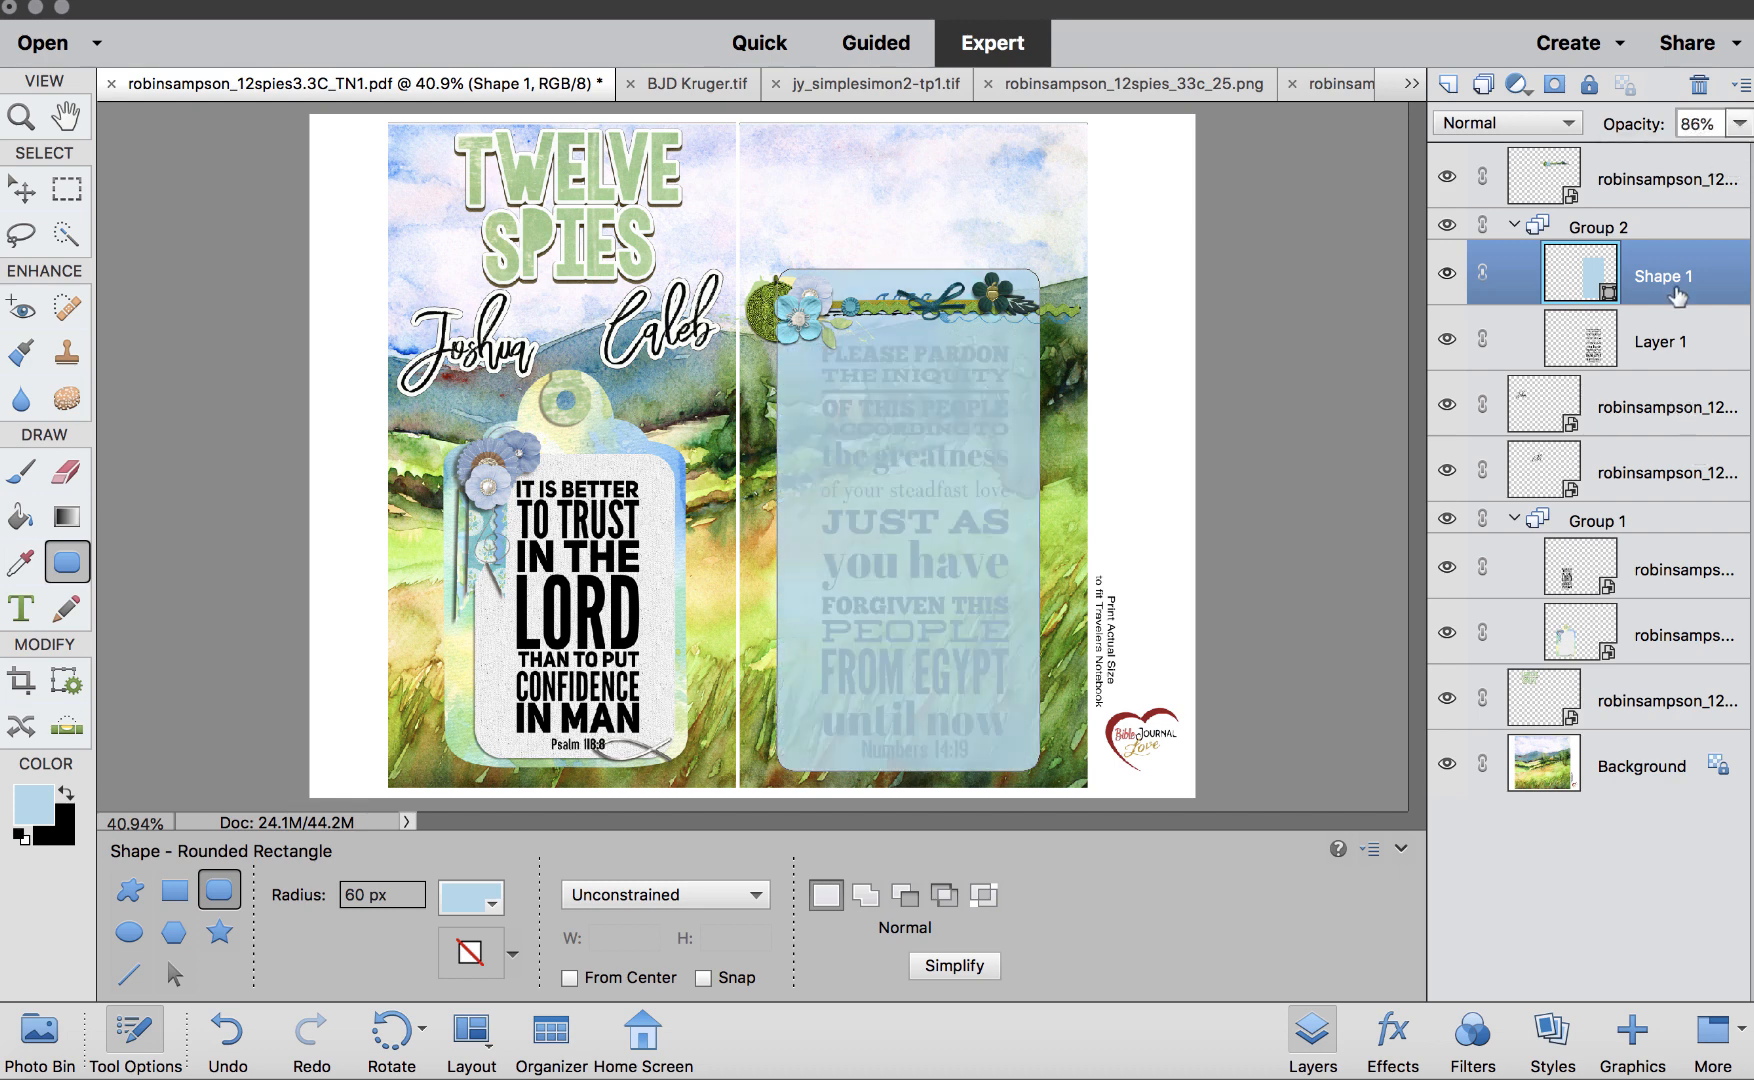
{"action": "left_click_drag", "start_coordinate": [1665, 283], "coordinate": [1635, 360]}
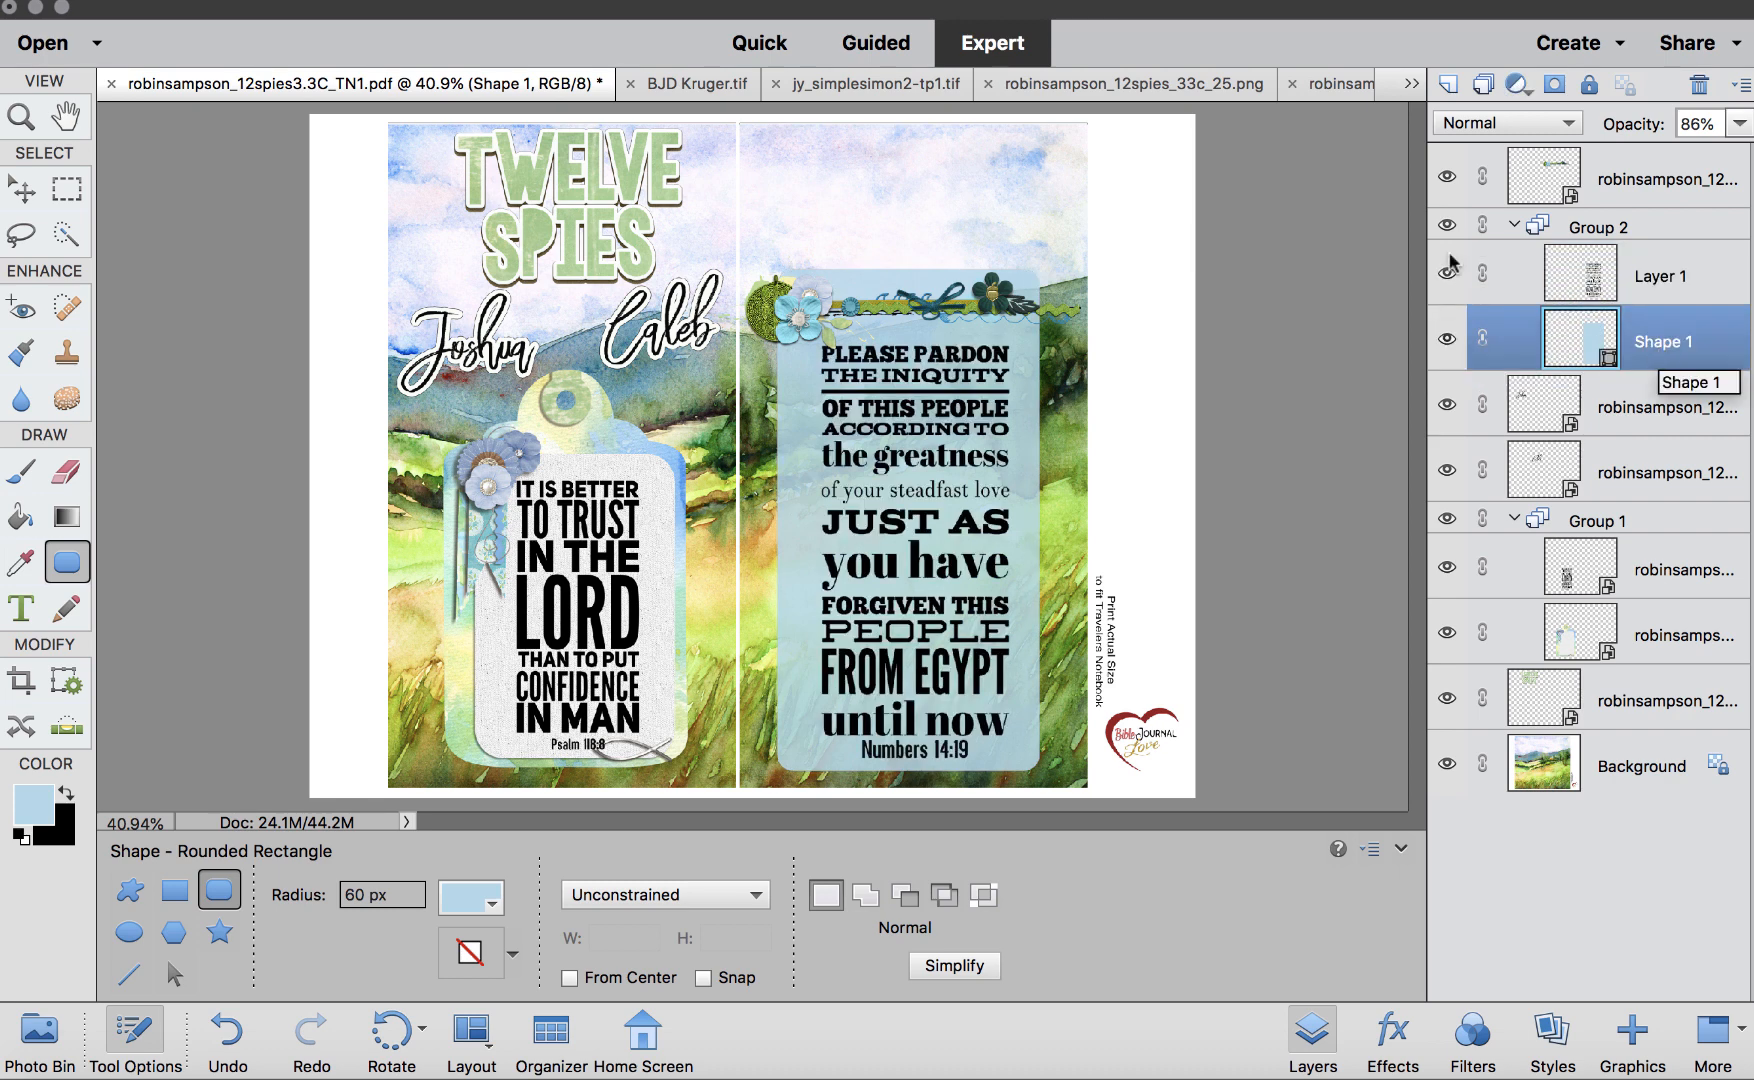
Nudge the flower border and lower the top edge of the blue rectangle to meet it
{"action": "left_click", "coordinate": [22, 189]}
{"action": "left_click", "coordinate": [985, 313]}
{"action": "left_click_drag", "start_coordinate": [985, 313], "coordinate": [990, 312]}
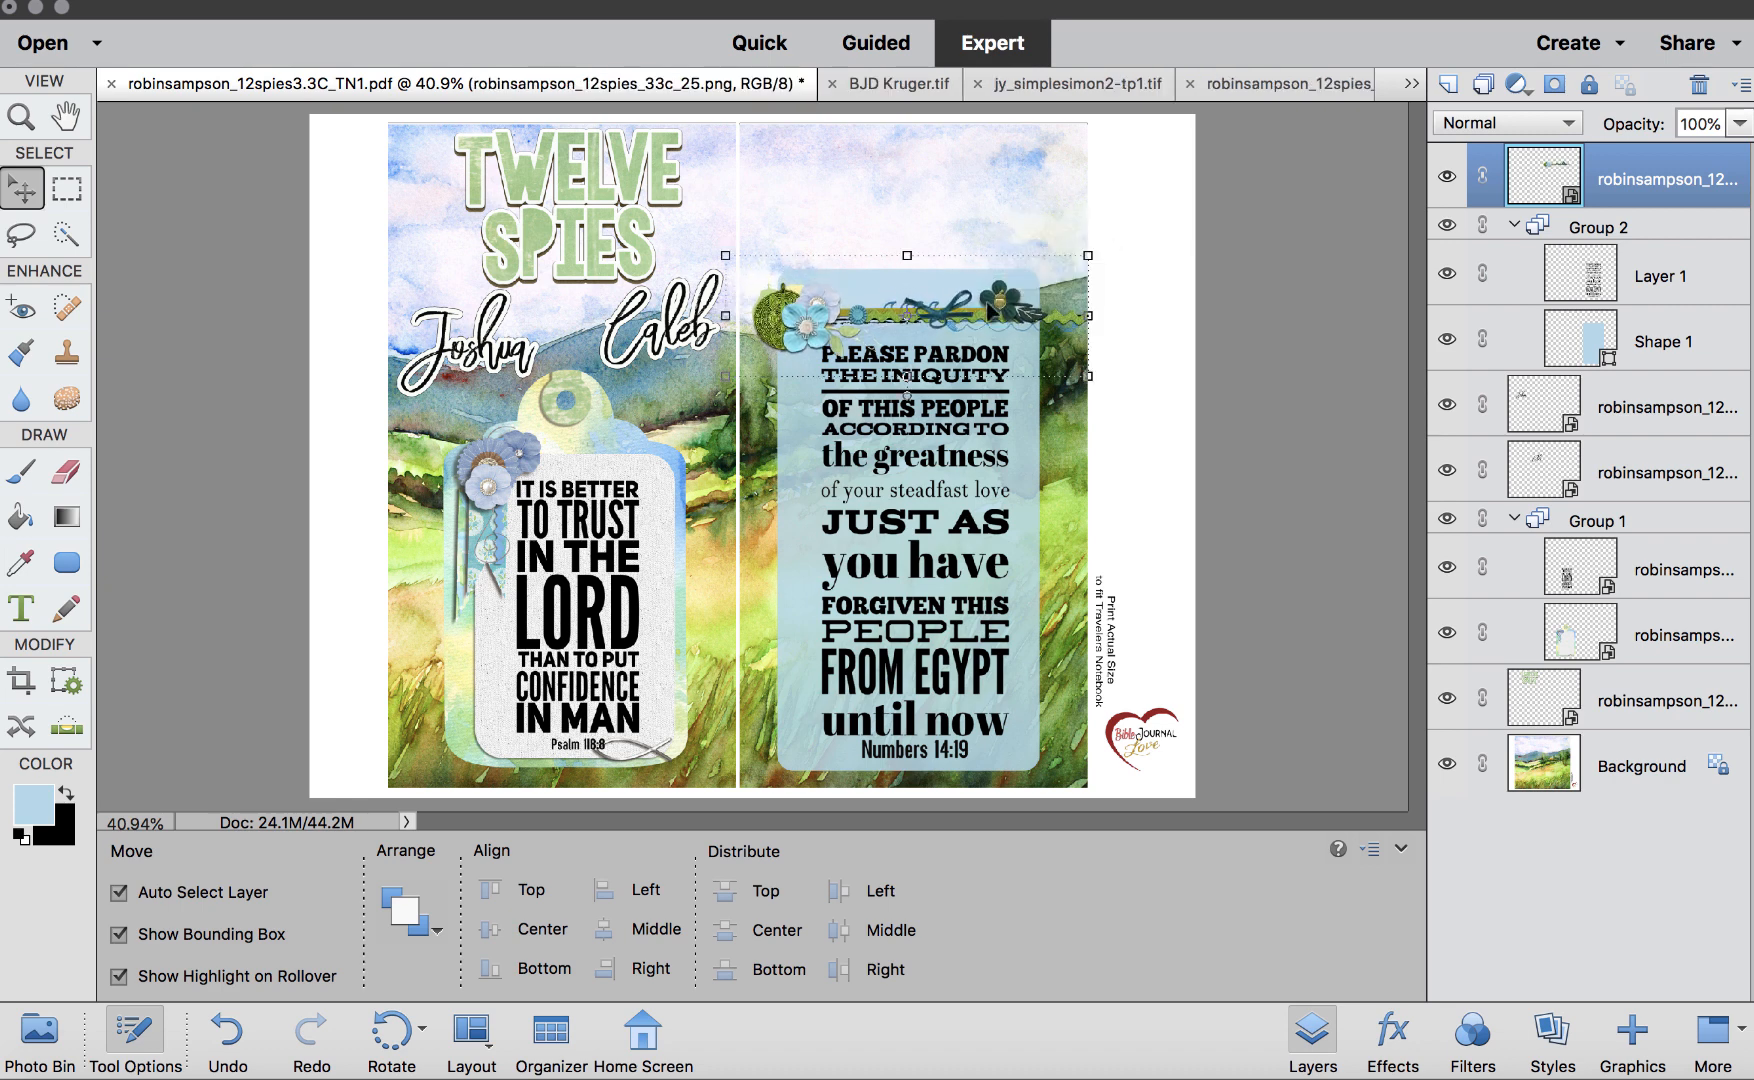
{"action": "left_click", "coordinate": [985, 218]}
{"action": "left_click", "coordinate": [924, 272]}
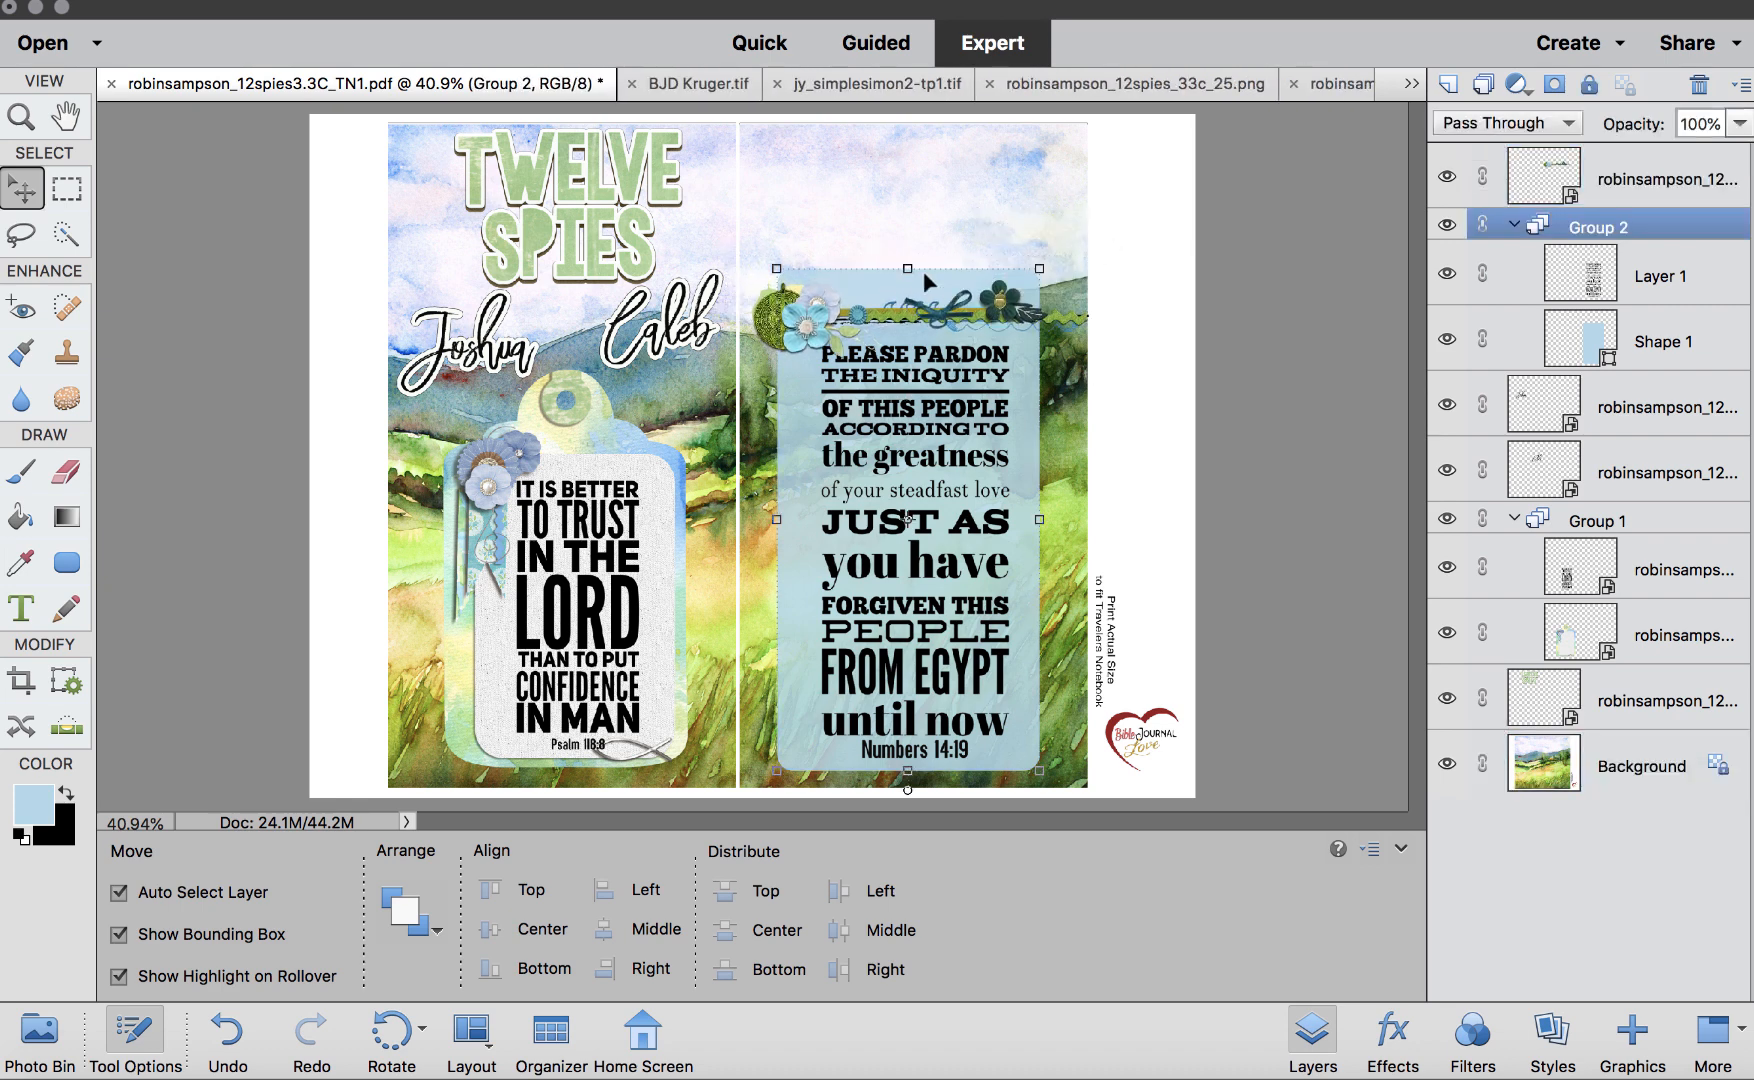
{"action": "left_click", "coordinate": [1604, 347]}
{"action": "left_click_drag", "start_coordinate": [907, 266], "coordinate": [905, 292]}
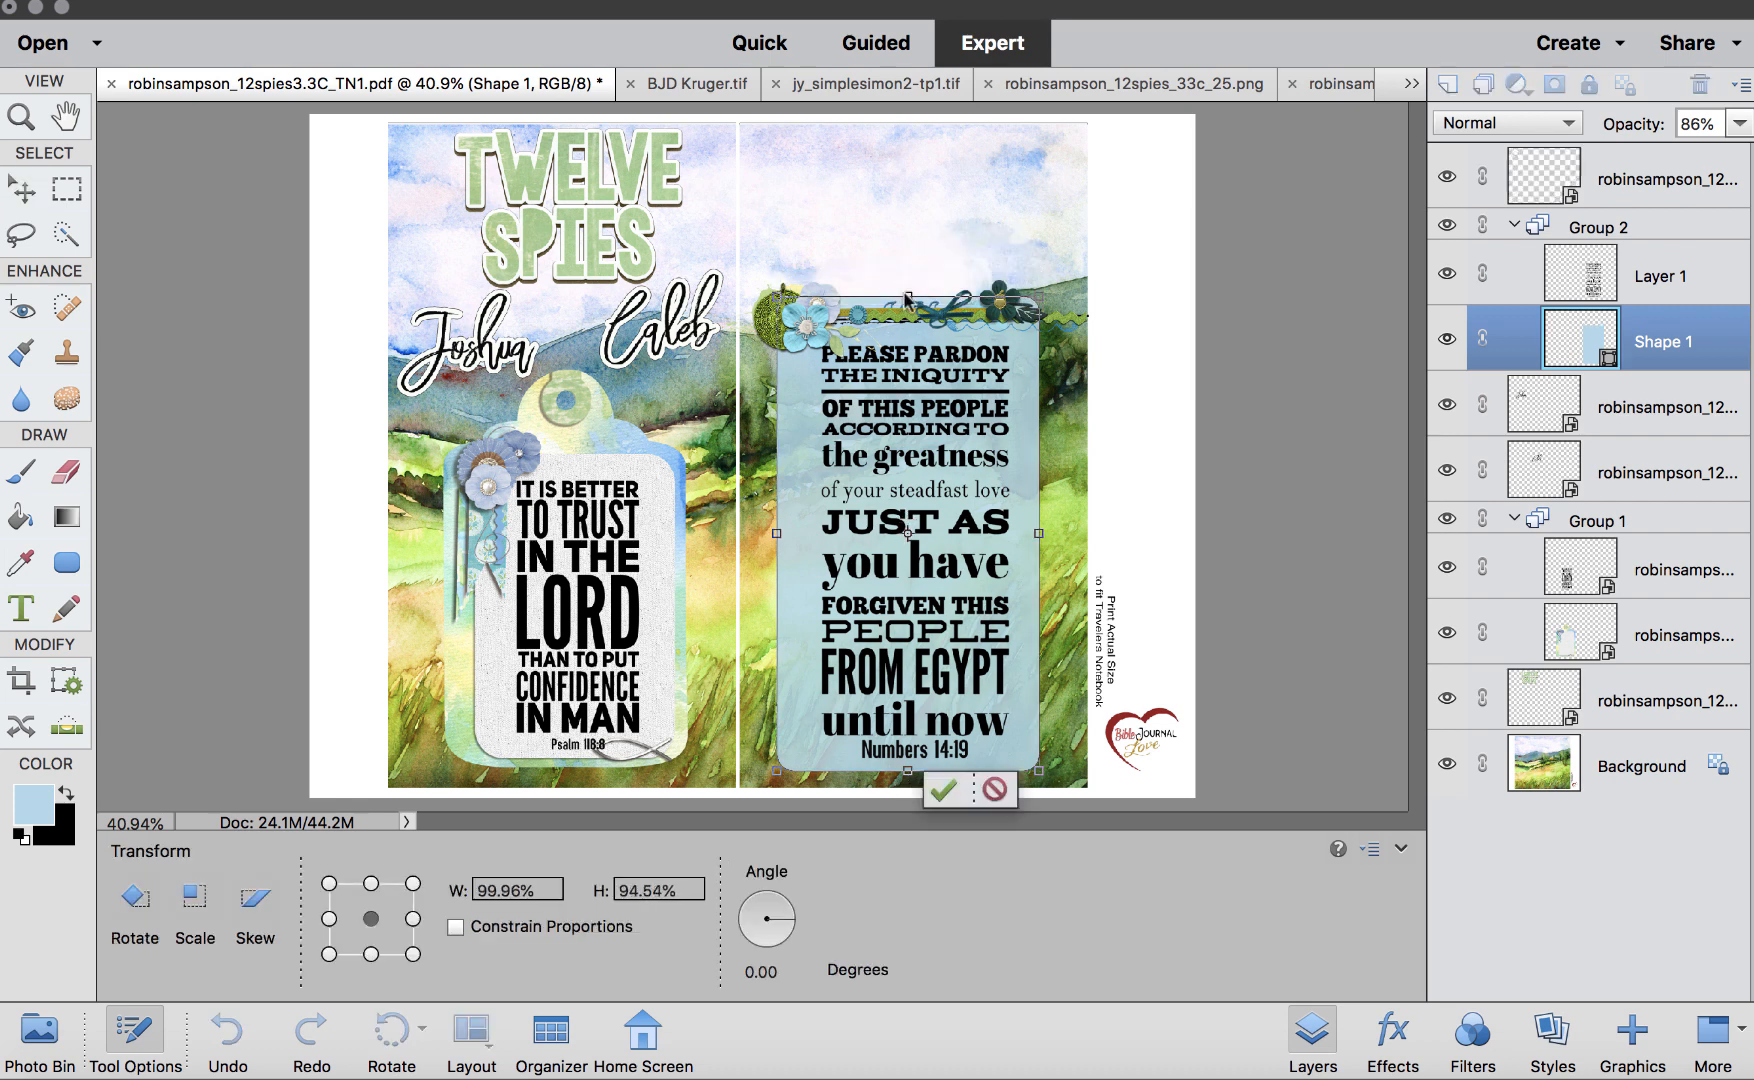
{"action": "key", "text": "Return"}
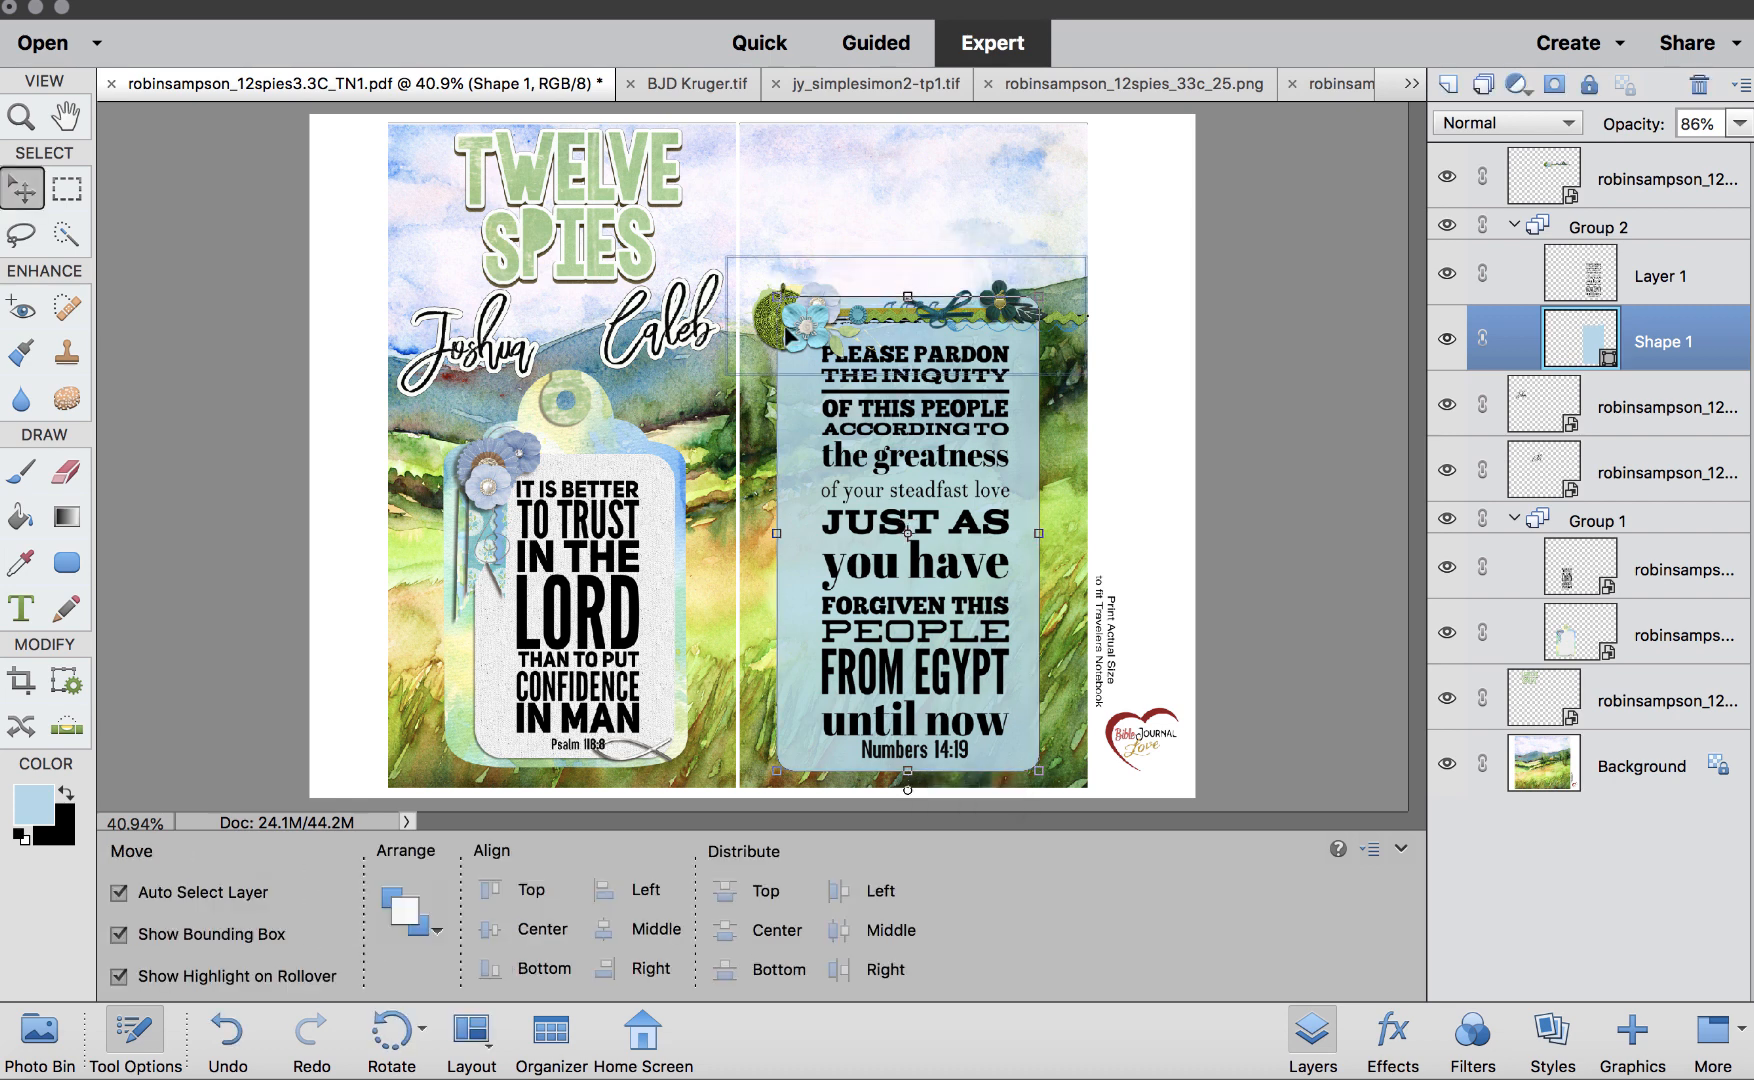
Move the Joshua and Caleb word art to the right page, side by side above the flower border
{"action": "left_click_drag", "start_coordinate": [789, 338], "coordinate": [1025, 228]}
{"action": "left_click", "coordinate": [990, 207]}
{"action": "left_click_drag", "start_coordinate": [513, 365], "coordinate": [900, 213]}
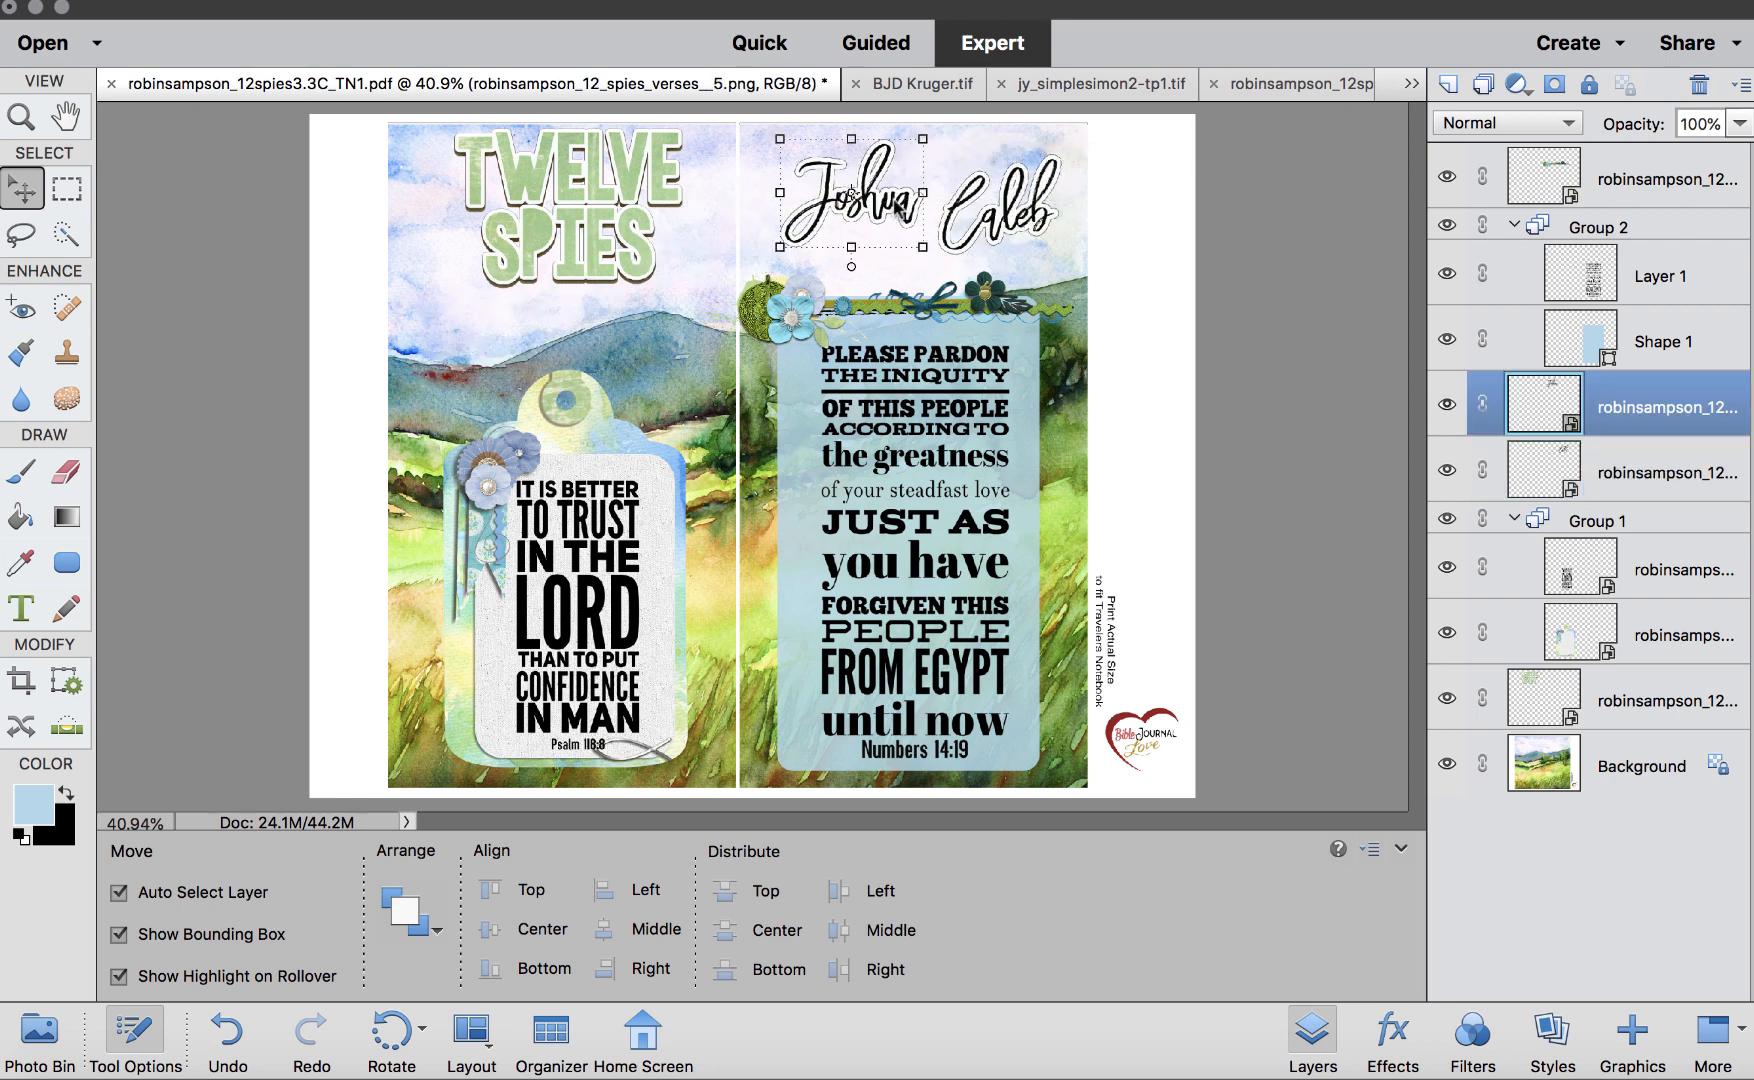
{"action": "left_click", "coordinate": [1040, 213]}
{"action": "left_click_drag", "start_coordinate": [1040, 213], "coordinate": [1041, 231]}
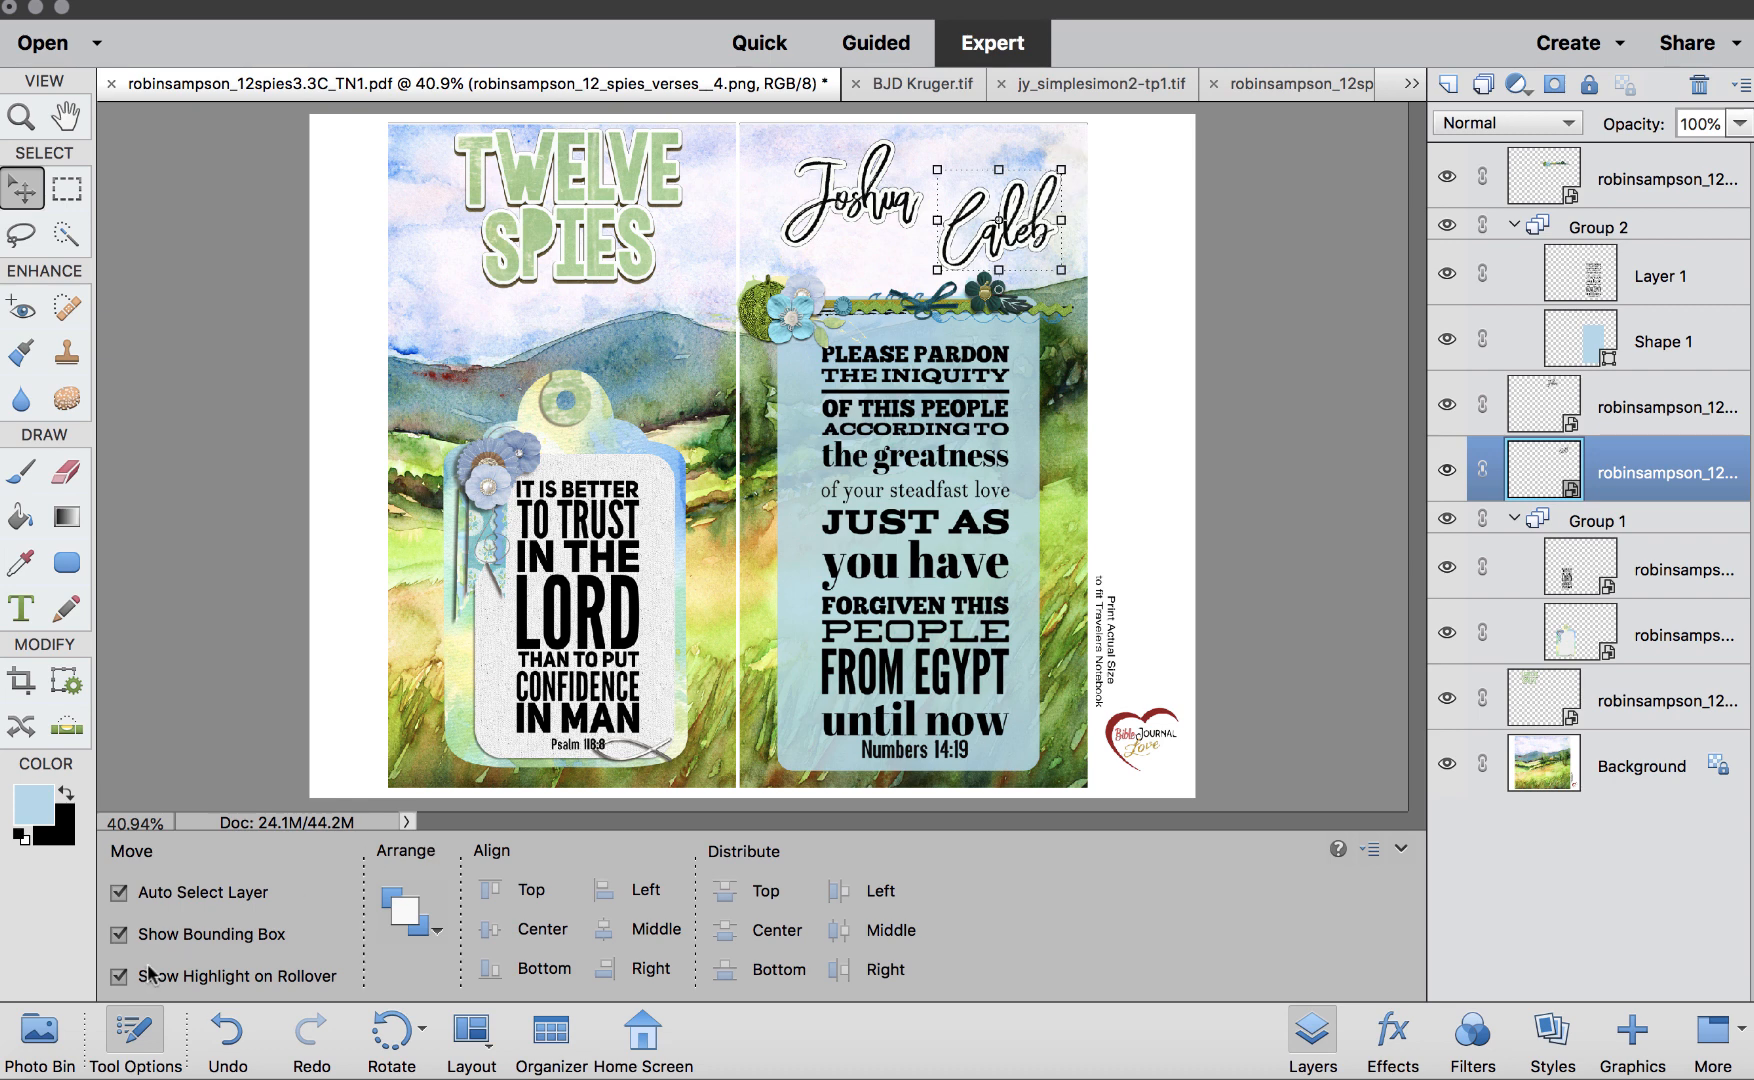
Add the green FAITH word art from the open files to the layout
{"action": "left_click", "coordinate": [40, 1035]}
{"action": "scroll", "coordinate": [160, 965], "scroll_direction": "up", "scroll_amount": 3}
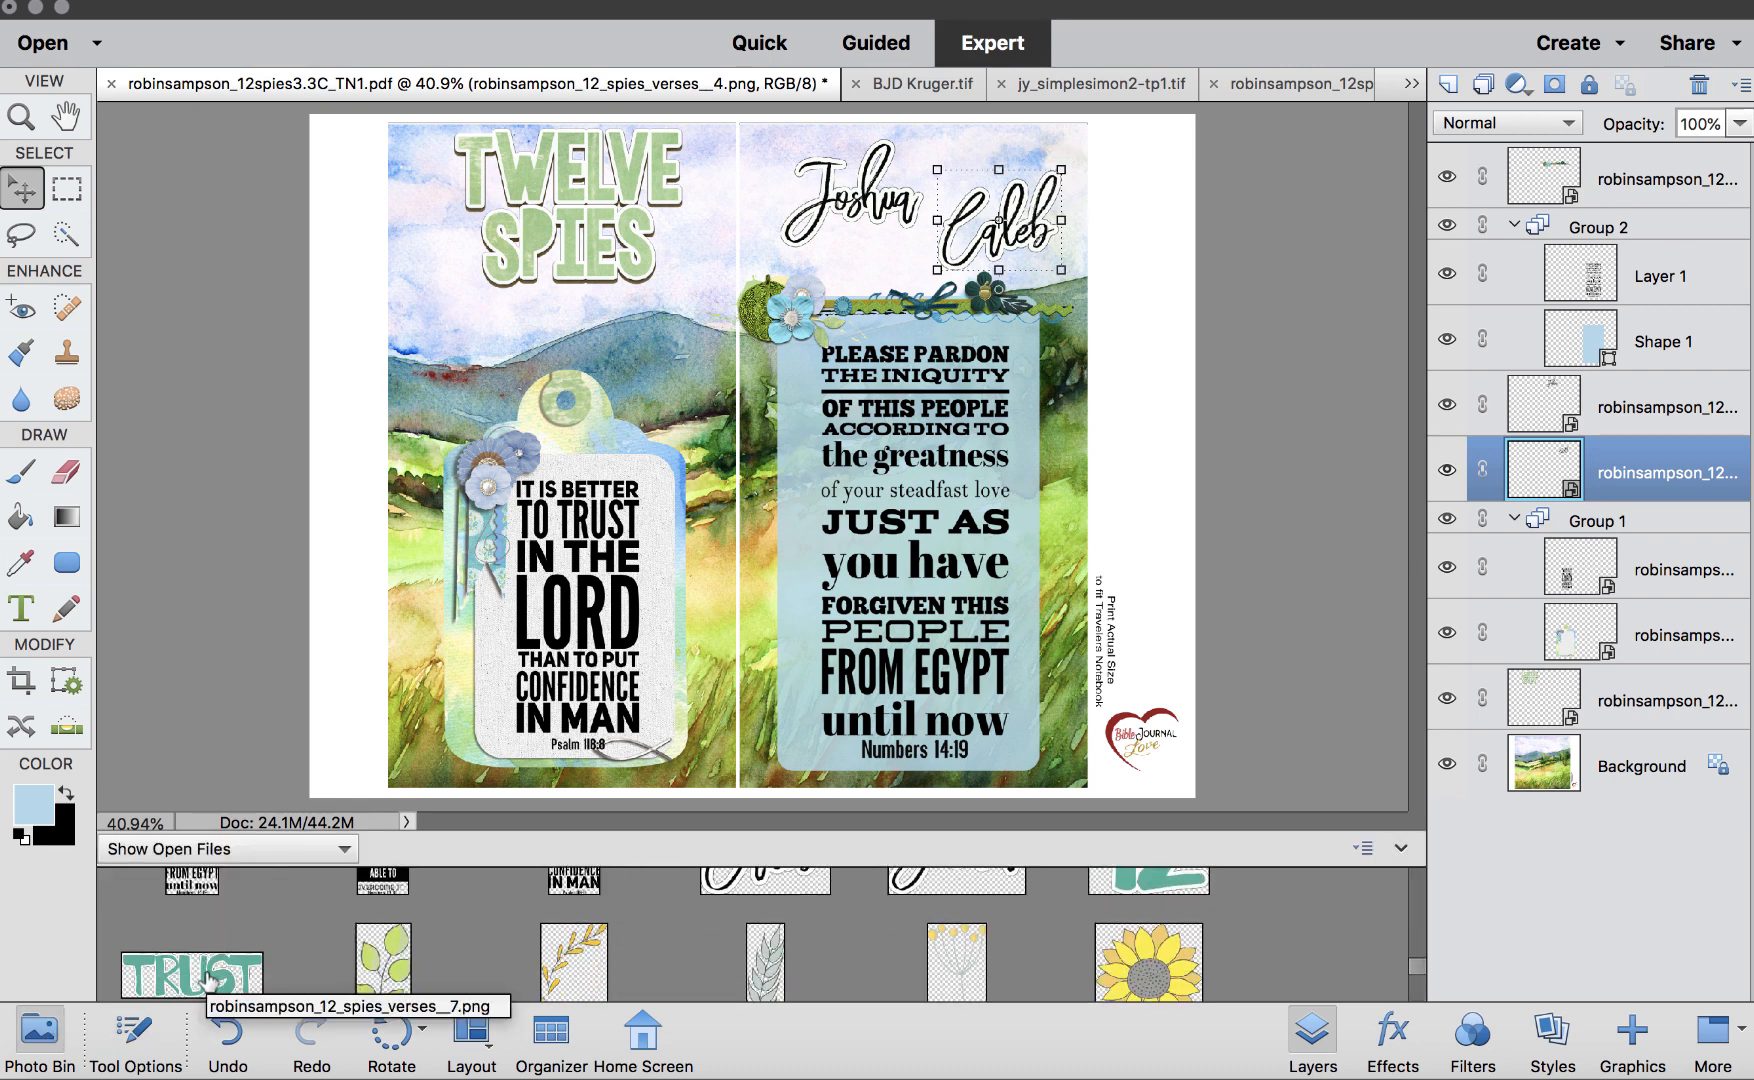
{"action": "scroll", "coordinate": [205, 980], "scroll_direction": "up", "scroll_amount": 5}
{"action": "scroll", "coordinate": [220, 968], "scroll_direction": "up", "scroll_amount": 5}
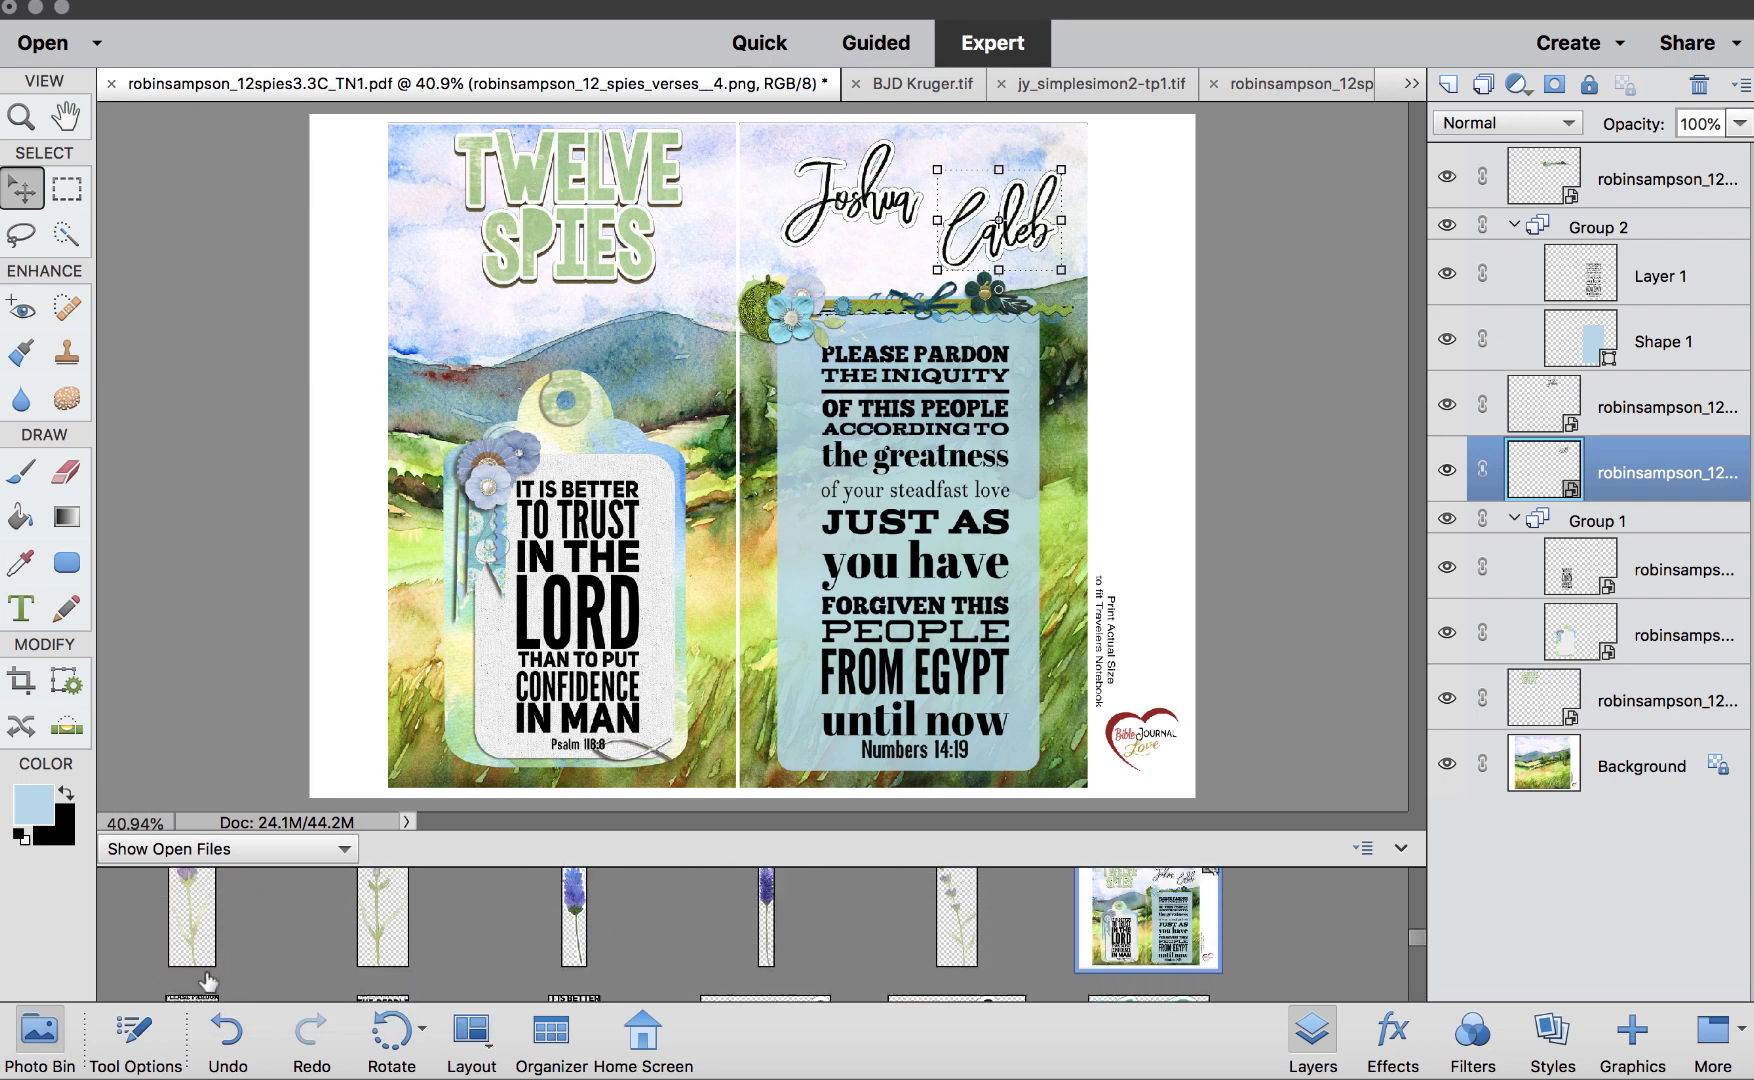
{"action": "scroll", "coordinate": [221, 968], "scroll_direction": "up", "scroll_amount": 3}
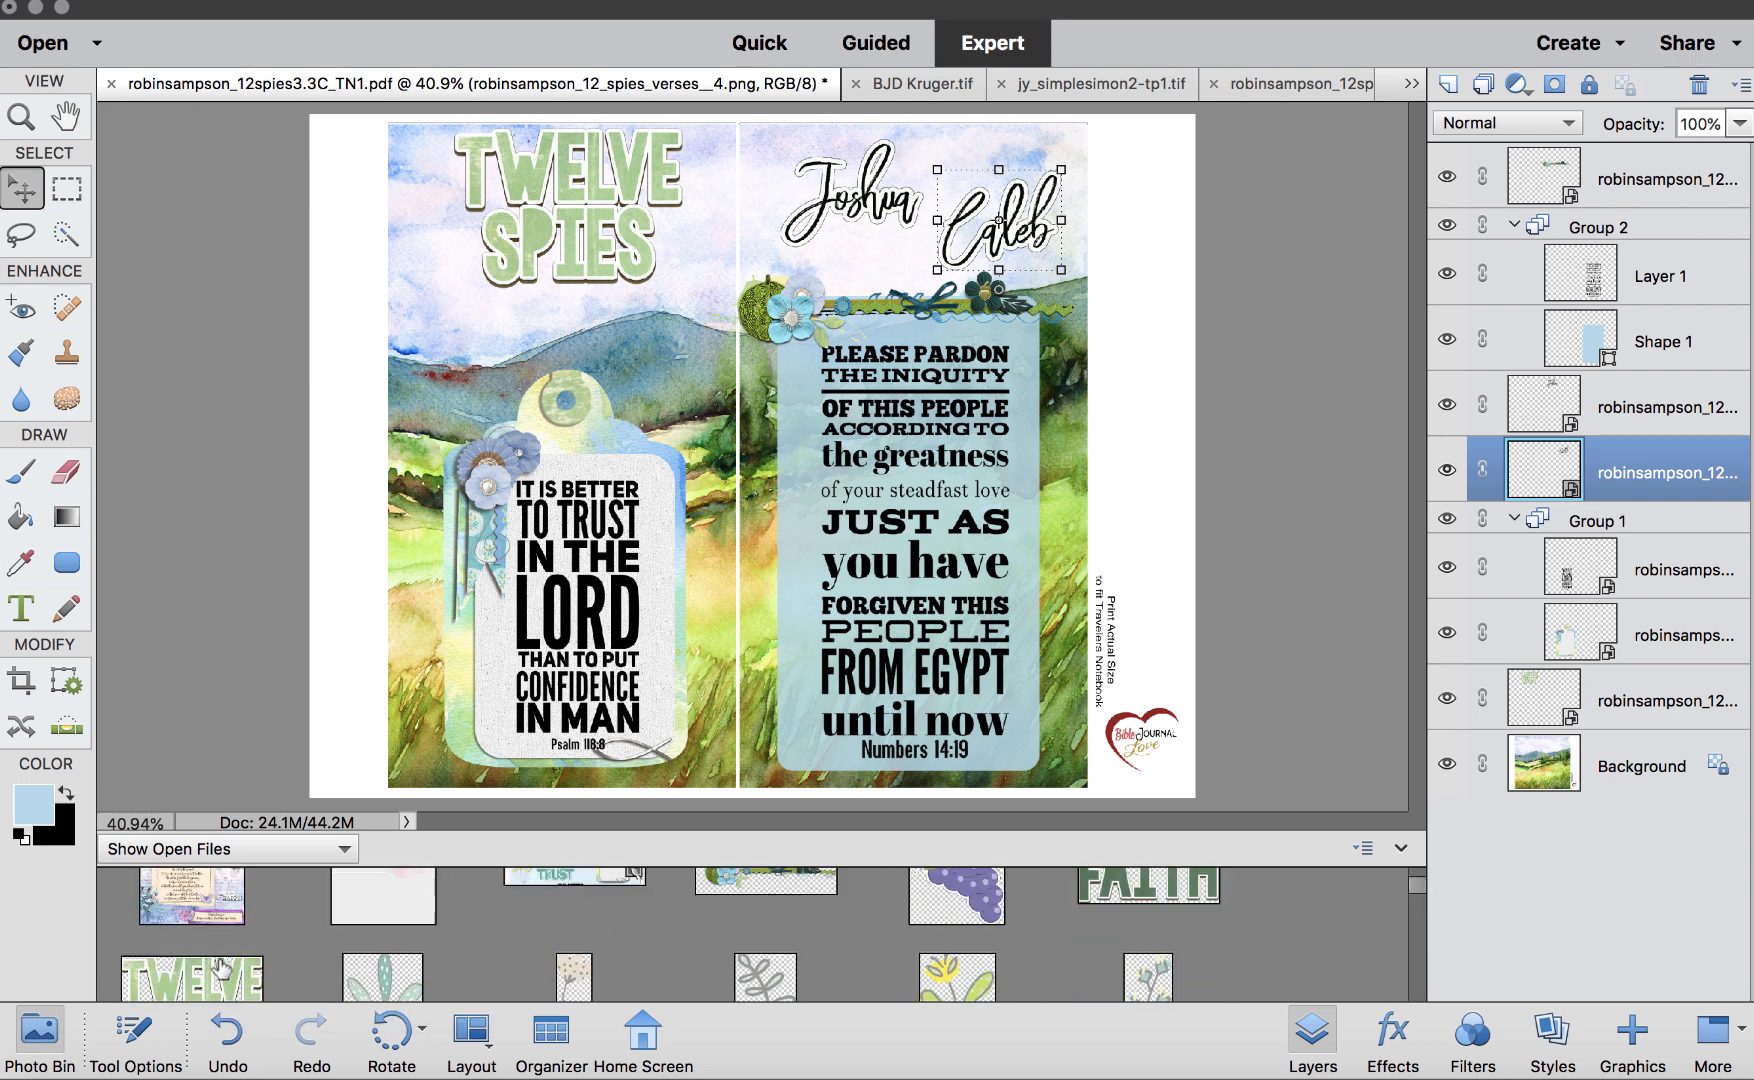
{"action": "left_click_drag", "start_coordinate": [1190, 950], "coordinate": [756, 457]}
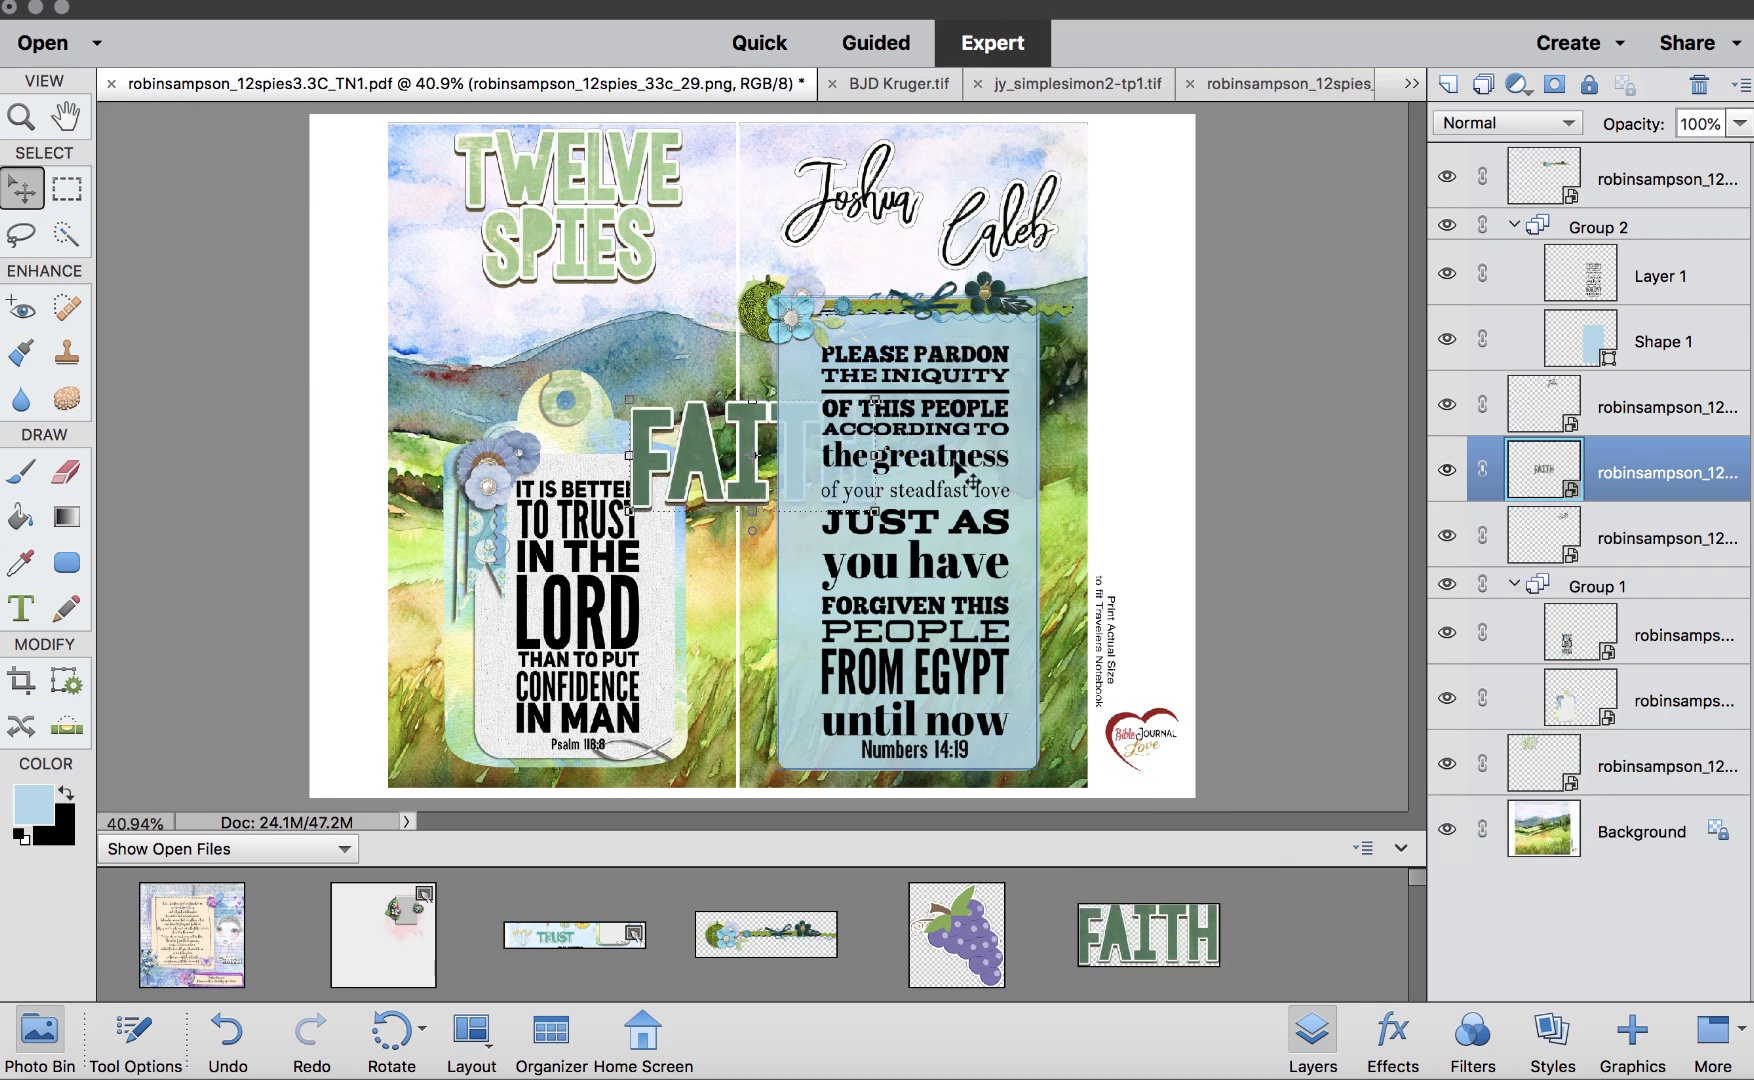
Add the flower border to the group holding the Numbers 14:19 verse and blue rectangle, and scale the group down
{"action": "left_click", "coordinate": [965, 395]}
{"action": "left_click", "coordinate": [1643, 272]}
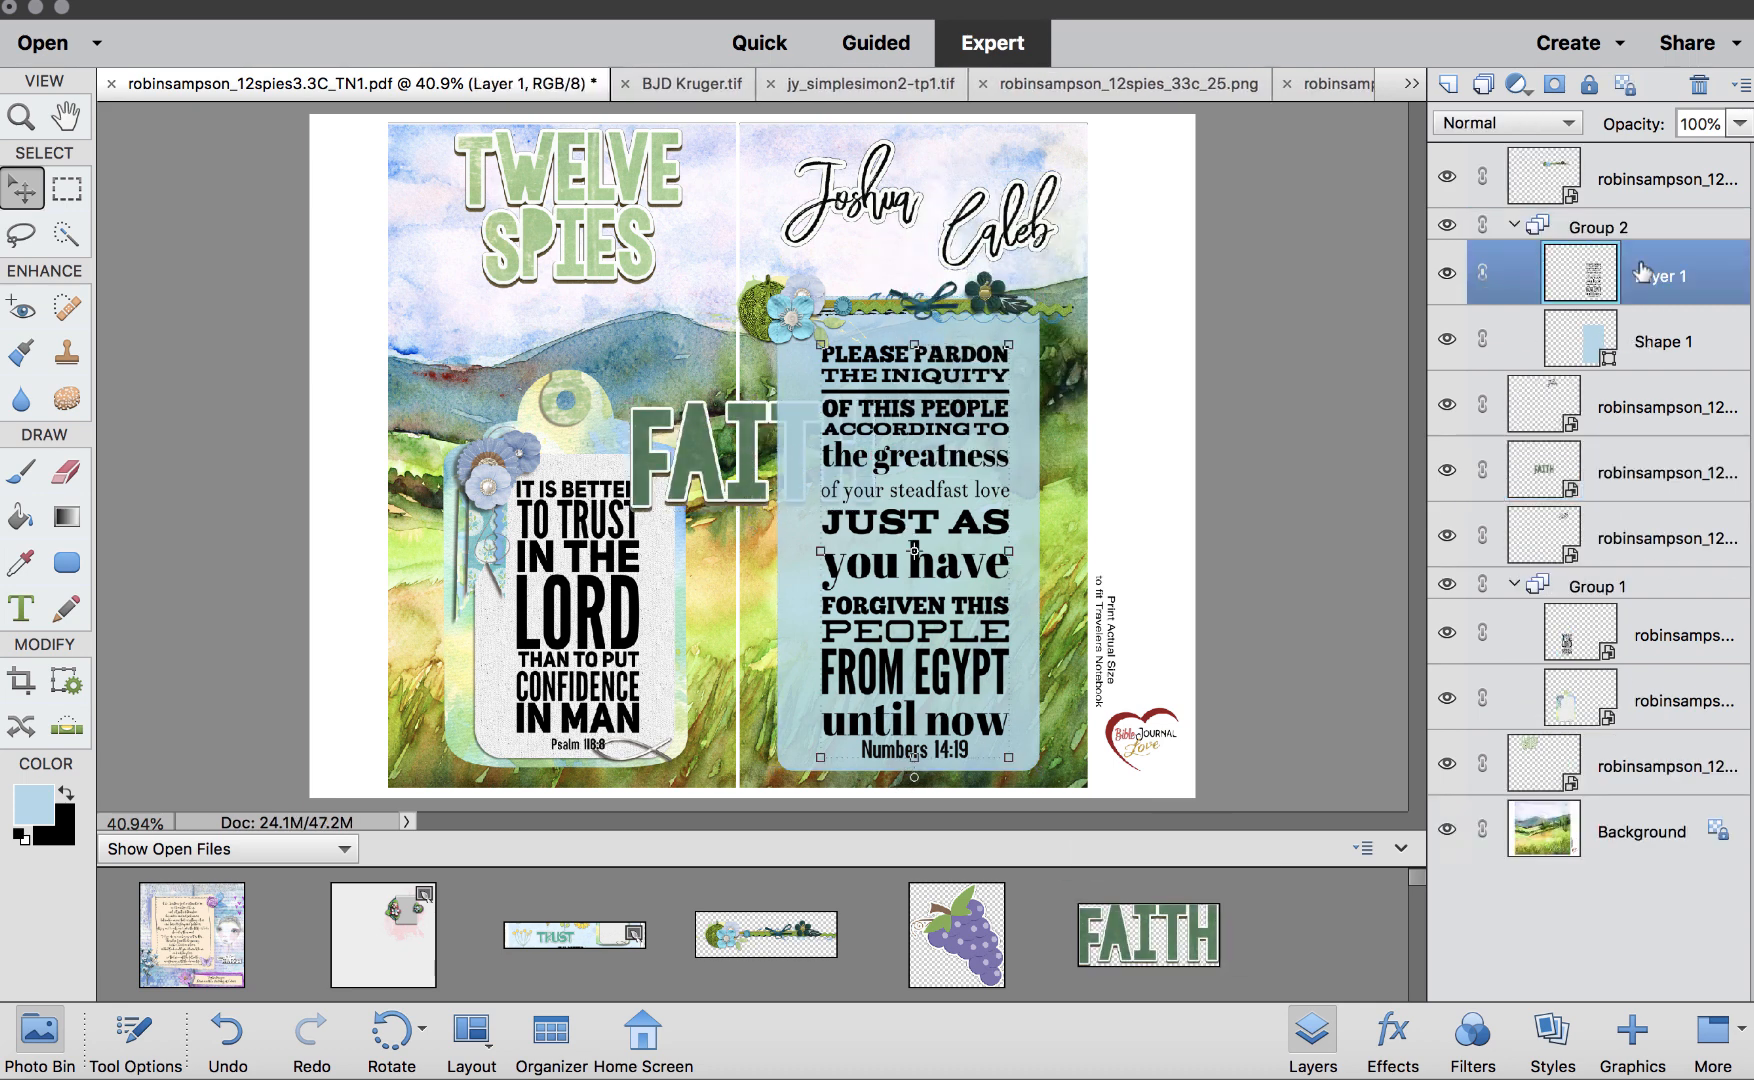
{"action": "left_click", "coordinate": [868, 291]}
{"action": "left_click_drag", "start_coordinate": [1703, 167], "coordinate": [1680, 265]}
{"action": "left_click", "coordinate": [1650, 163]}
{"action": "left_click_drag", "start_coordinate": [1075, 243], "coordinate": [1000, 385]}
{"action": "left_click", "coordinate": [893, 787]}
Arrange the right page with FAITH at the top, Joshua and Caleb beneath it, and the verse group lower down
{"action": "left_click_drag", "start_coordinate": [700, 455], "coordinate": [905, 192]}
{"action": "left_click", "coordinate": [1103, 385]}
{"action": "left_click_drag", "start_coordinate": [1048, 228], "coordinate": [1041, 289]}
{"action": "left_click_drag", "start_coordinate": [900, 200], "coordinate": [861, 300]}
{"action": "left_click", "coordinate": [905, 330]}
{"action": "left_click_drag", "start_coordinate": [935, 470], "coordinate": [937, 515]}
Add the text "Moses Prayer" in white Blossom Script Regular at 30 pt beside the Numbers 14:19 verse
{"action": "key", "text": "t"}
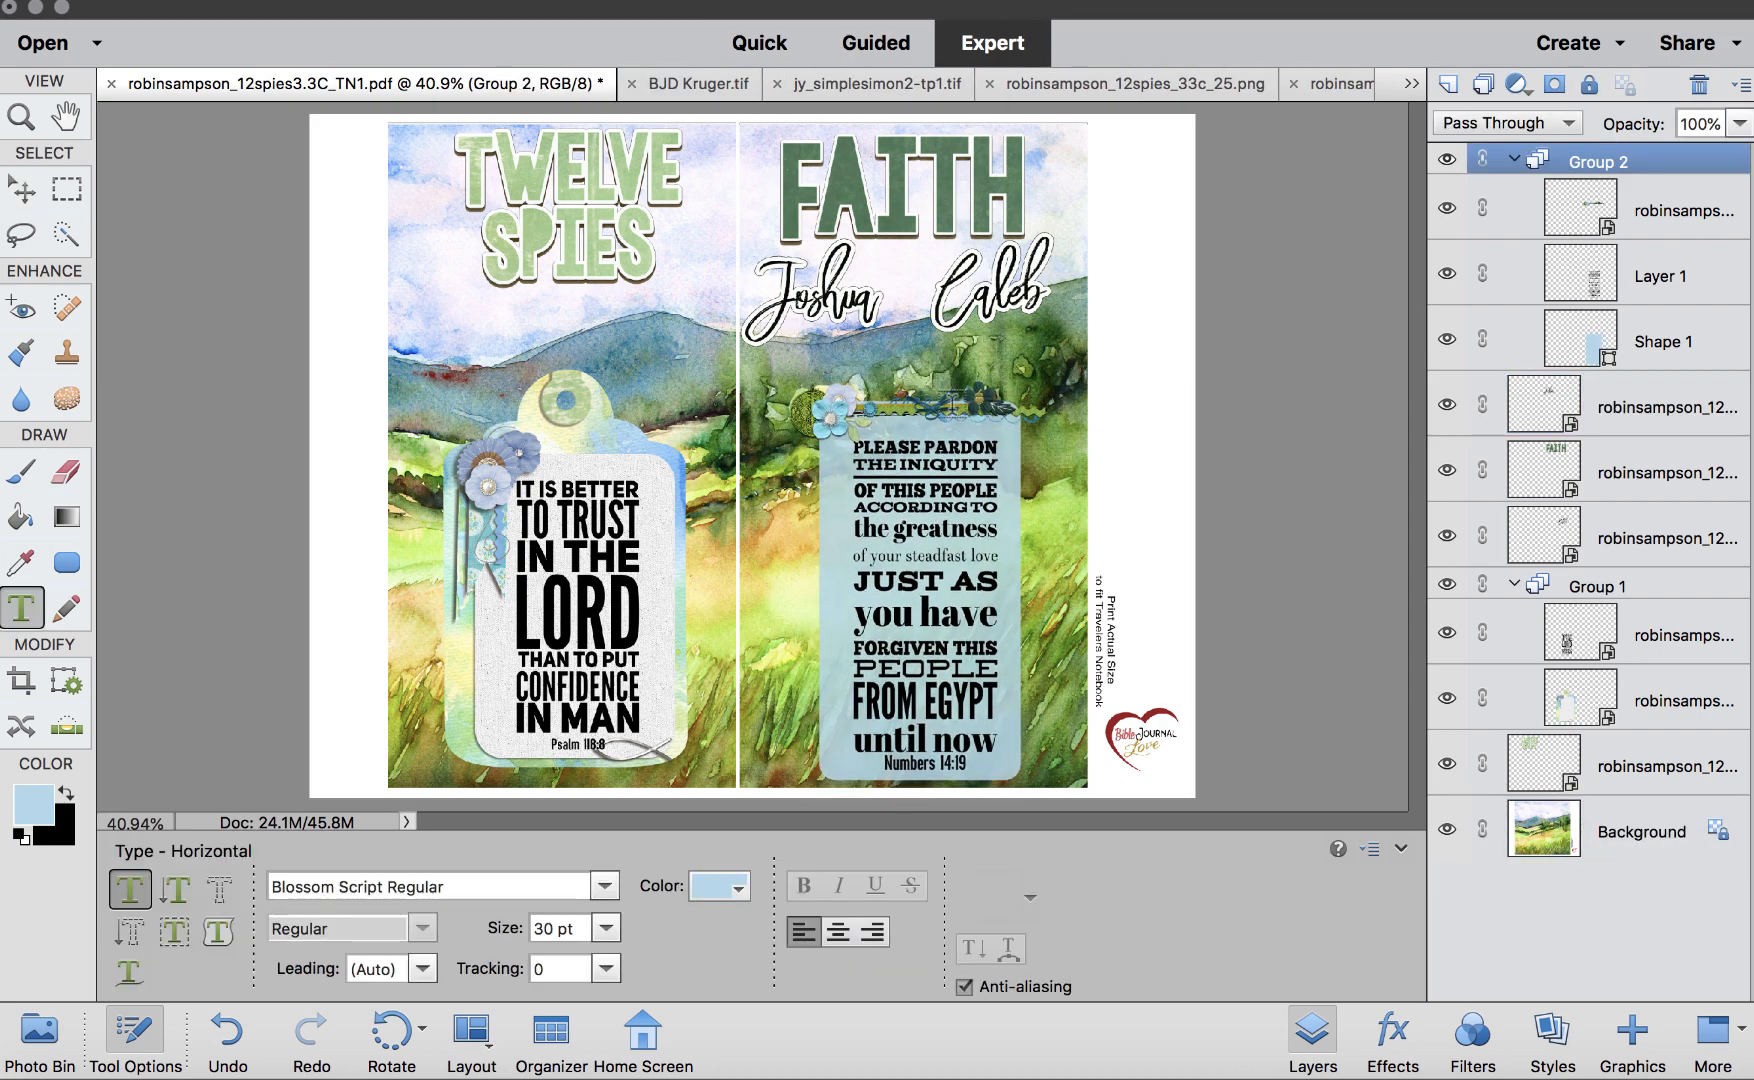
{"action": "left_click", "coordinate": [760, 519]}
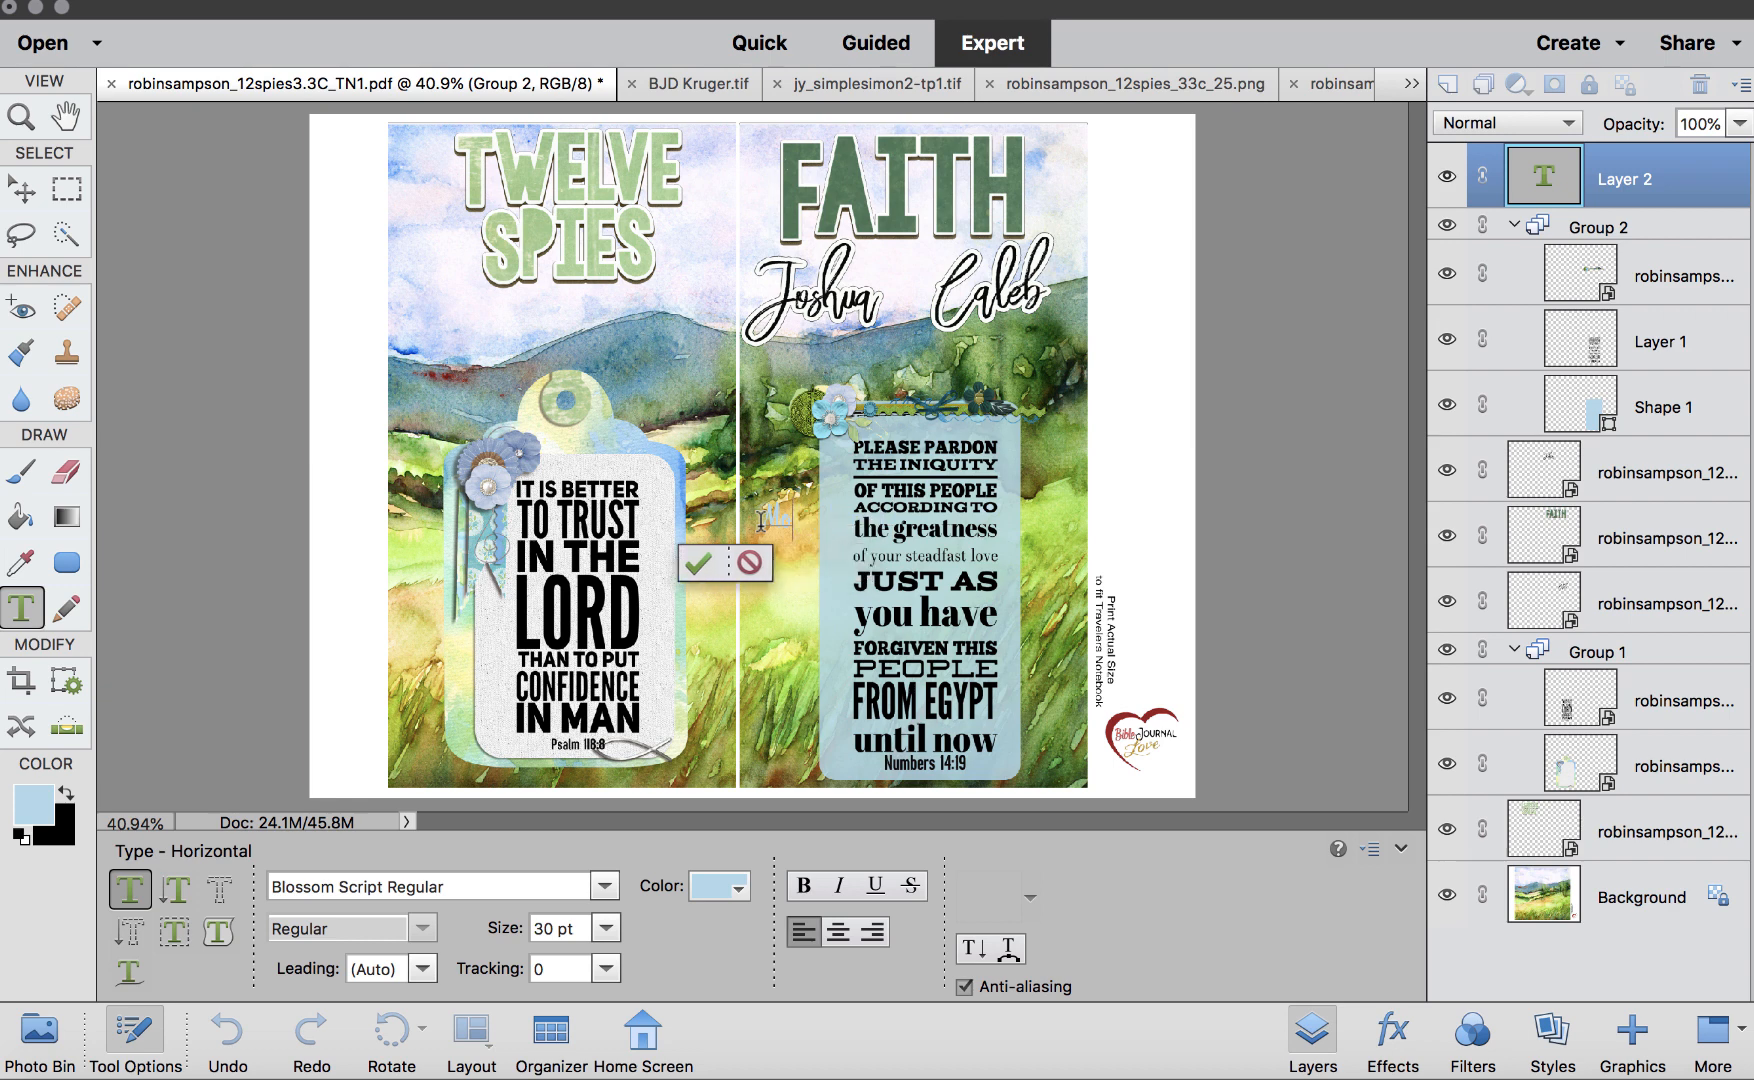
{"action": "left_click", "coordinate": [710, 889]}
{"action": "left_click", "coordinate": [808, 636]}
{"action": "left_click", "coordinate": [686, 562]}
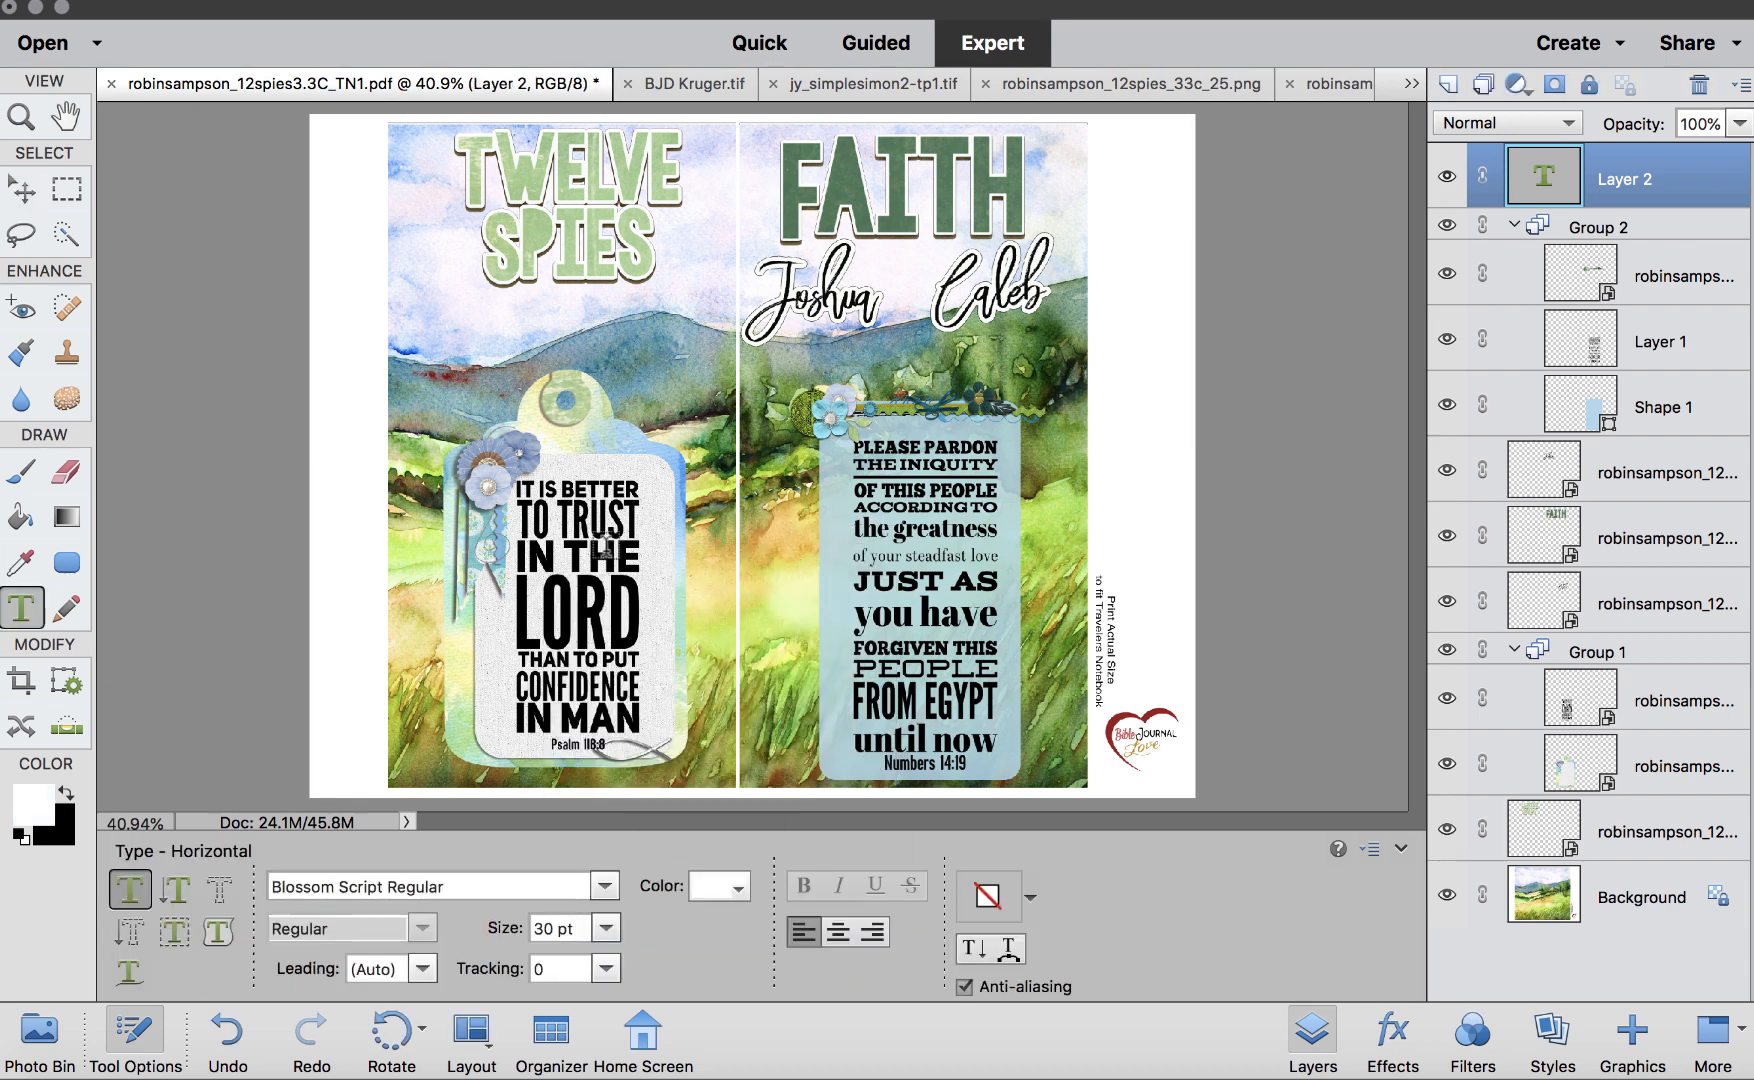
{"action": "left_click", "coordinate": [768, 653]}
{"action": "type", "text": "Moses Prayer"}
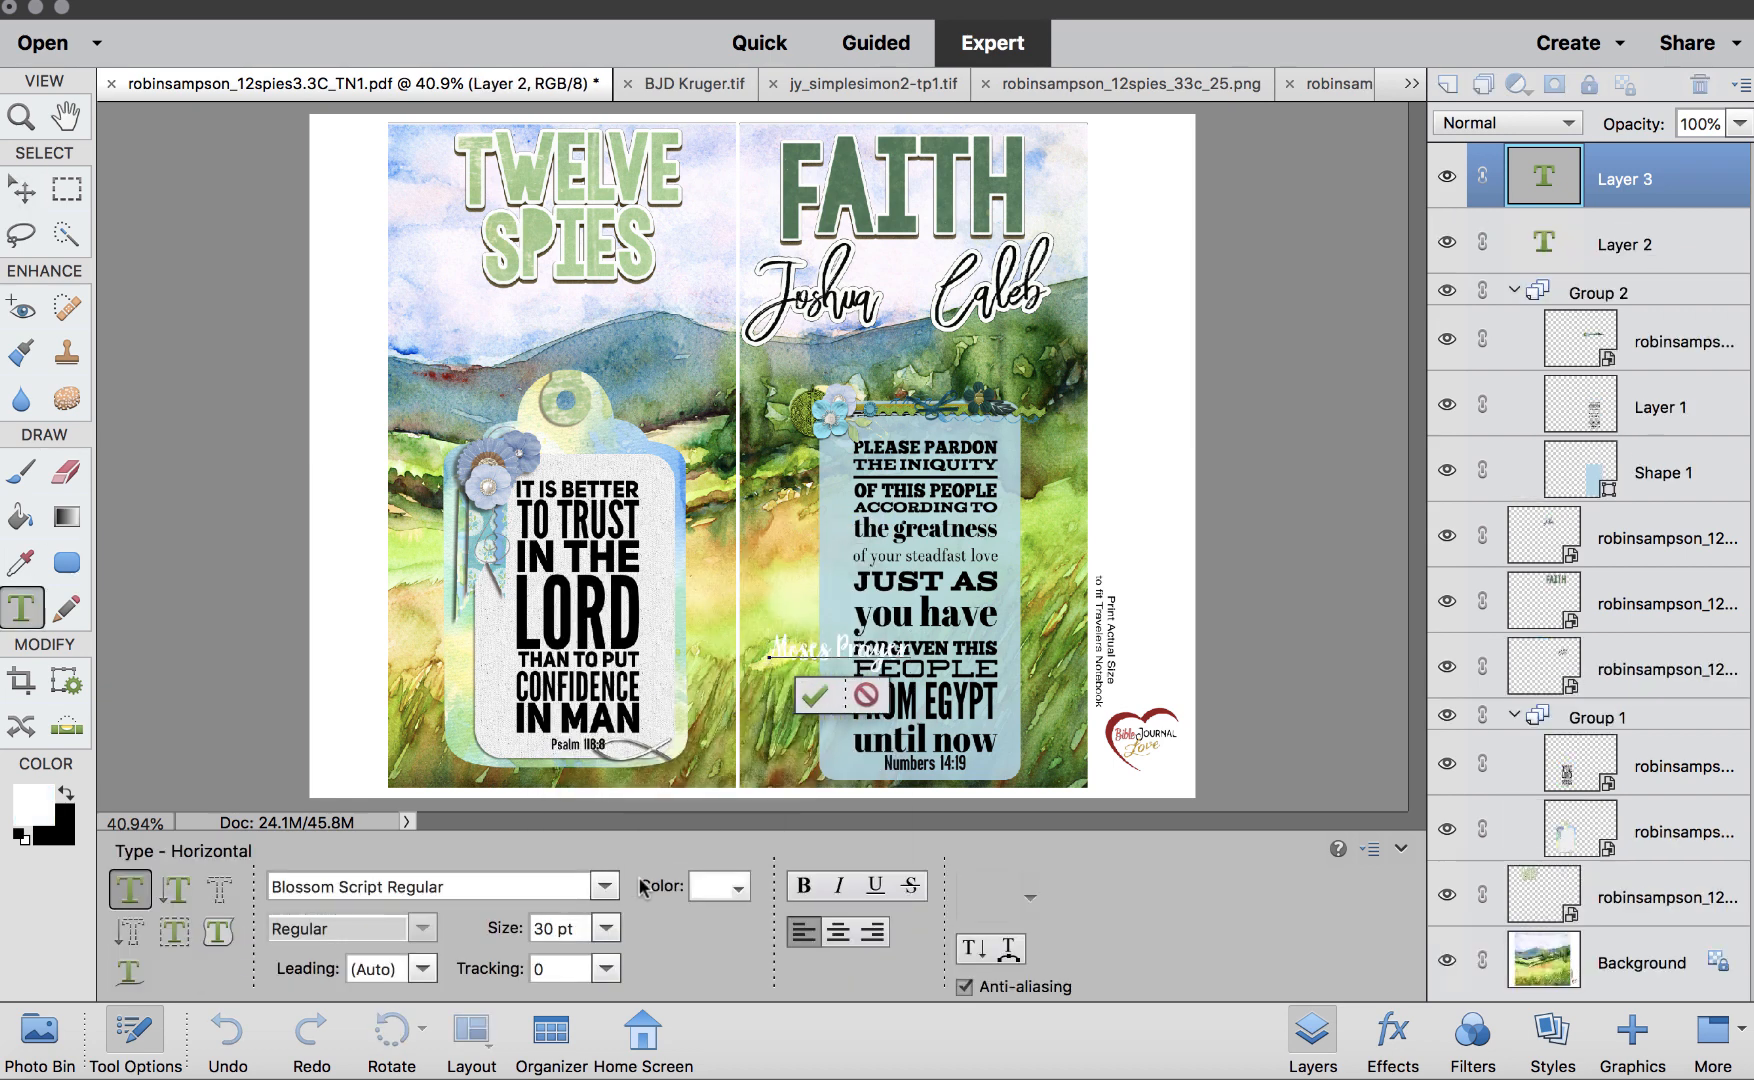
{"action": "double_click", "coordinate": [789, 649]}
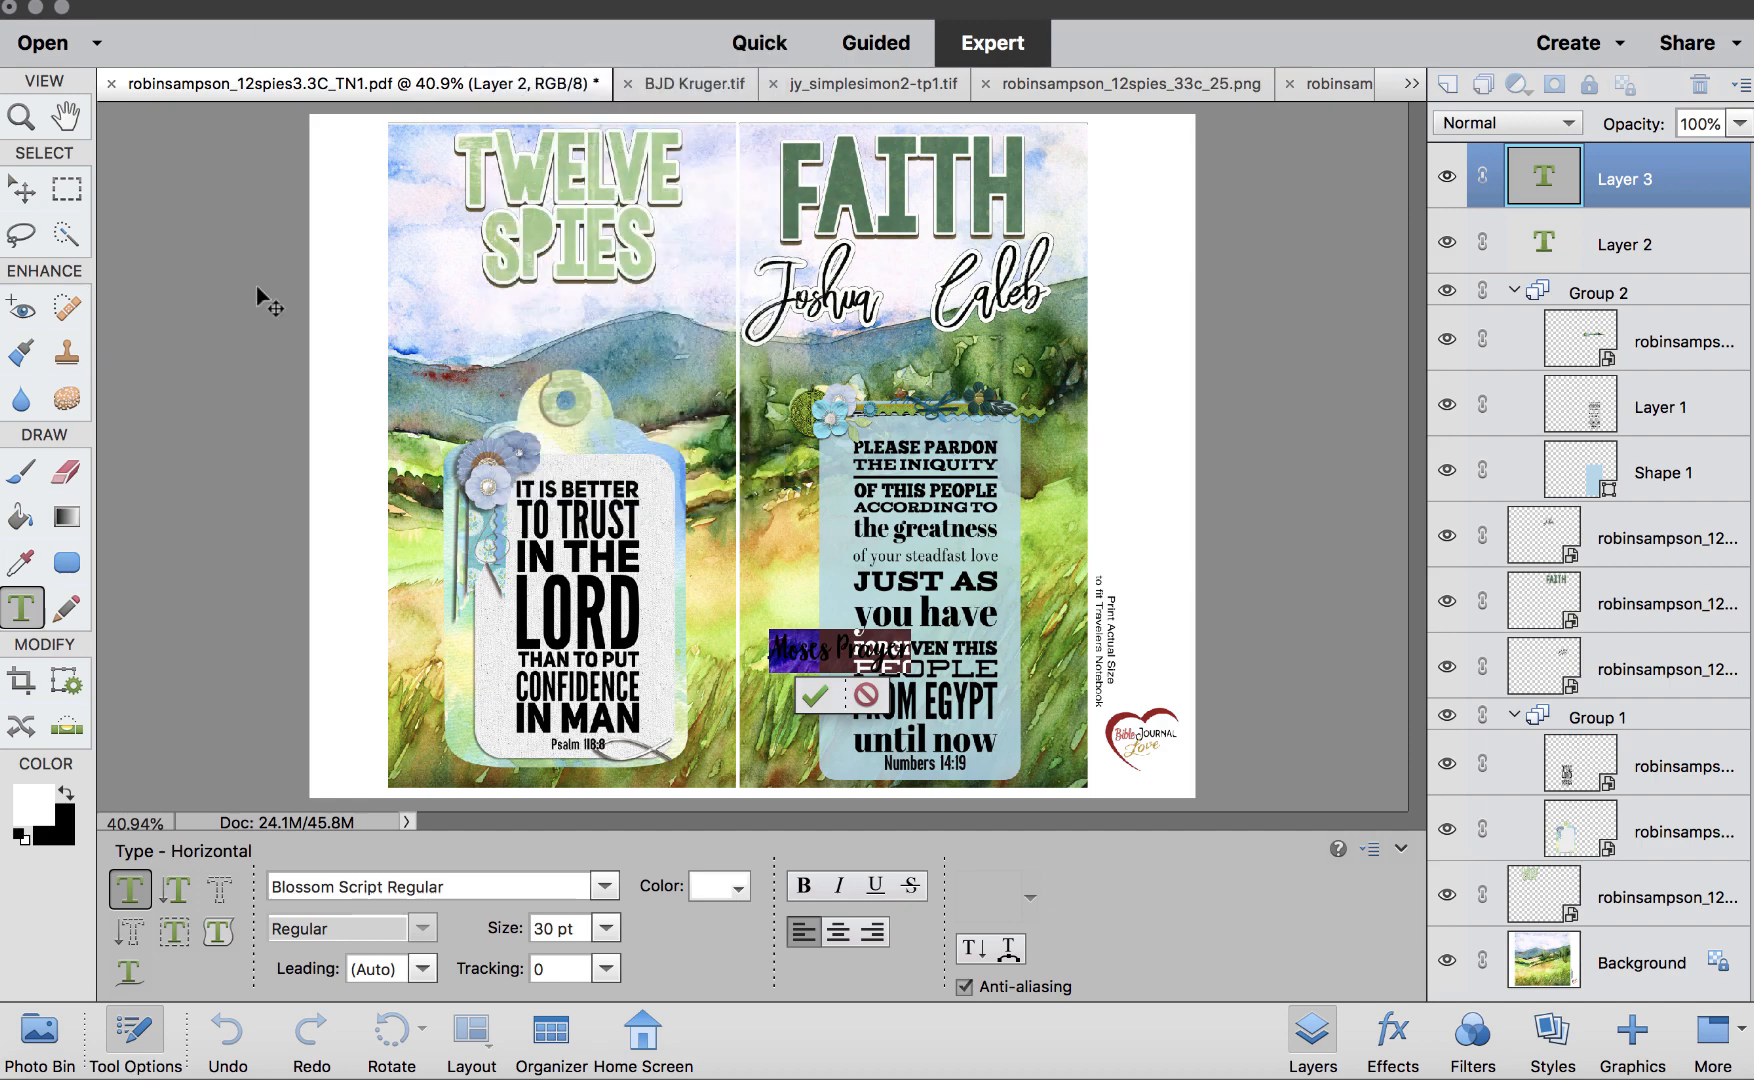
{"action": "left_click", "coordinate": [22, 189]}
{"action": "left_click", "coordinate": [515, 2]}
{"action": "left_click", "coordinate": [890, 620]}
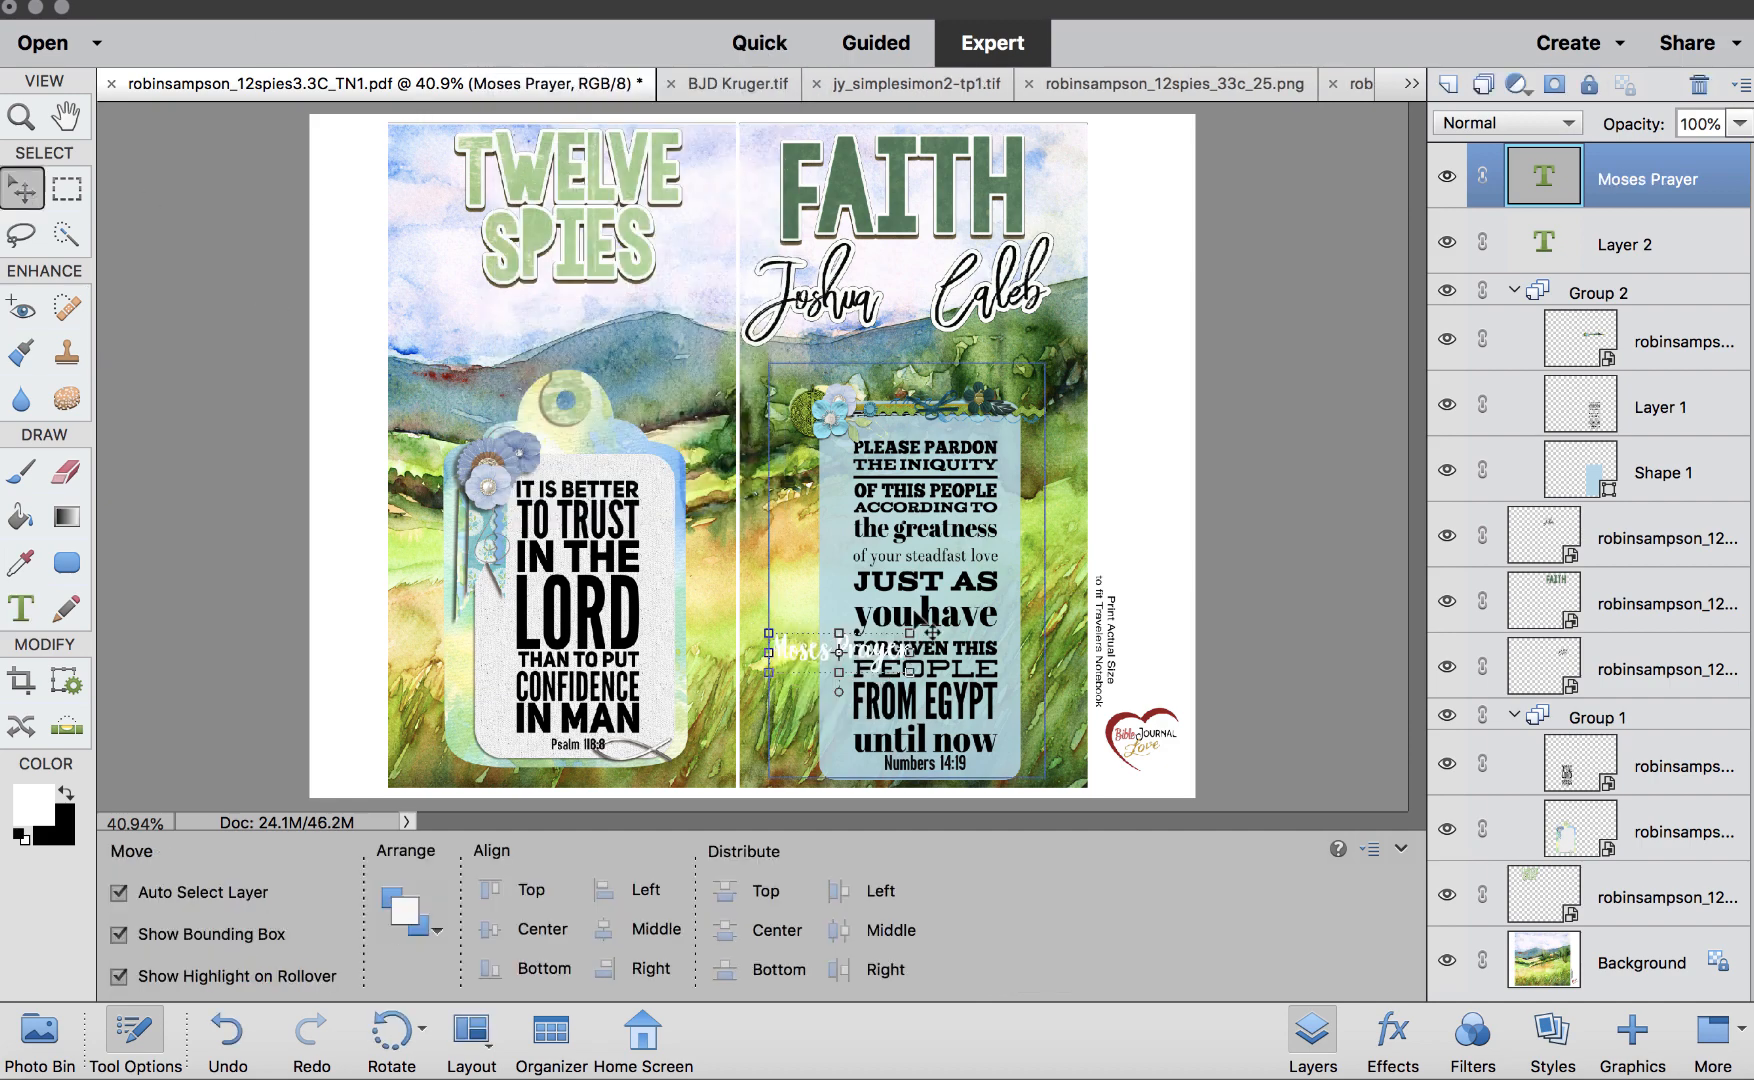
Enlarge the Moses Prayer text slightly, rotate it to read upward, and place it along the blue rectangle's left side
{"action": "mouse_move", "coordinate": [770, 633]}
{"action": "left_mouse_down"}
{"action": "mouse_move", "coordinate": [756, 663]}
{"action": "mouse_move", "coordinate": [750, 626]}
{"action": "left_mouse_up"}
{"action": "left_click_drag", "start_coordinate": [728, 616], "coordinate": [801, 758]}
{"action": "key", "text": "Return"}
{"action": "left_click_drag", "start_coordinate": [848, 614], "coordinate": [810, 517]}
Change the Moses Prayer text color to black
{"action": "double_click", "coordinate": [803, 552]}
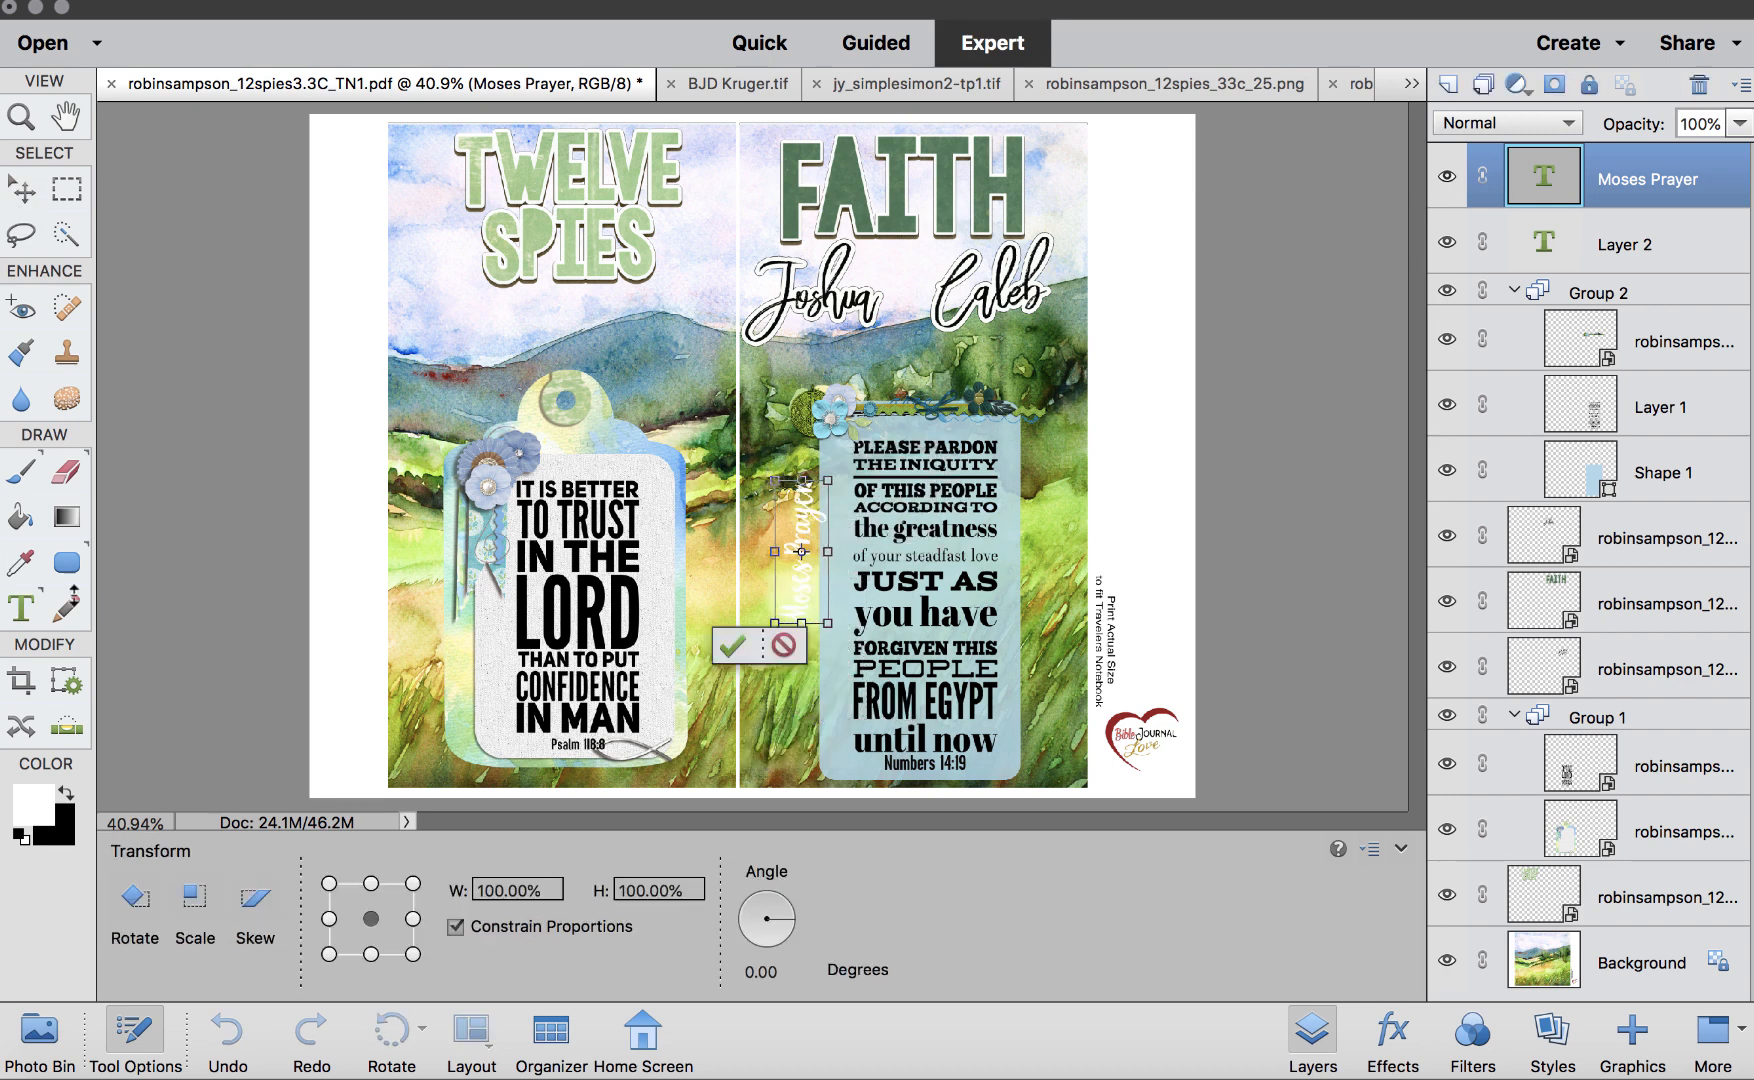
{"action": "left_click", "coordinate": [725, 888]}
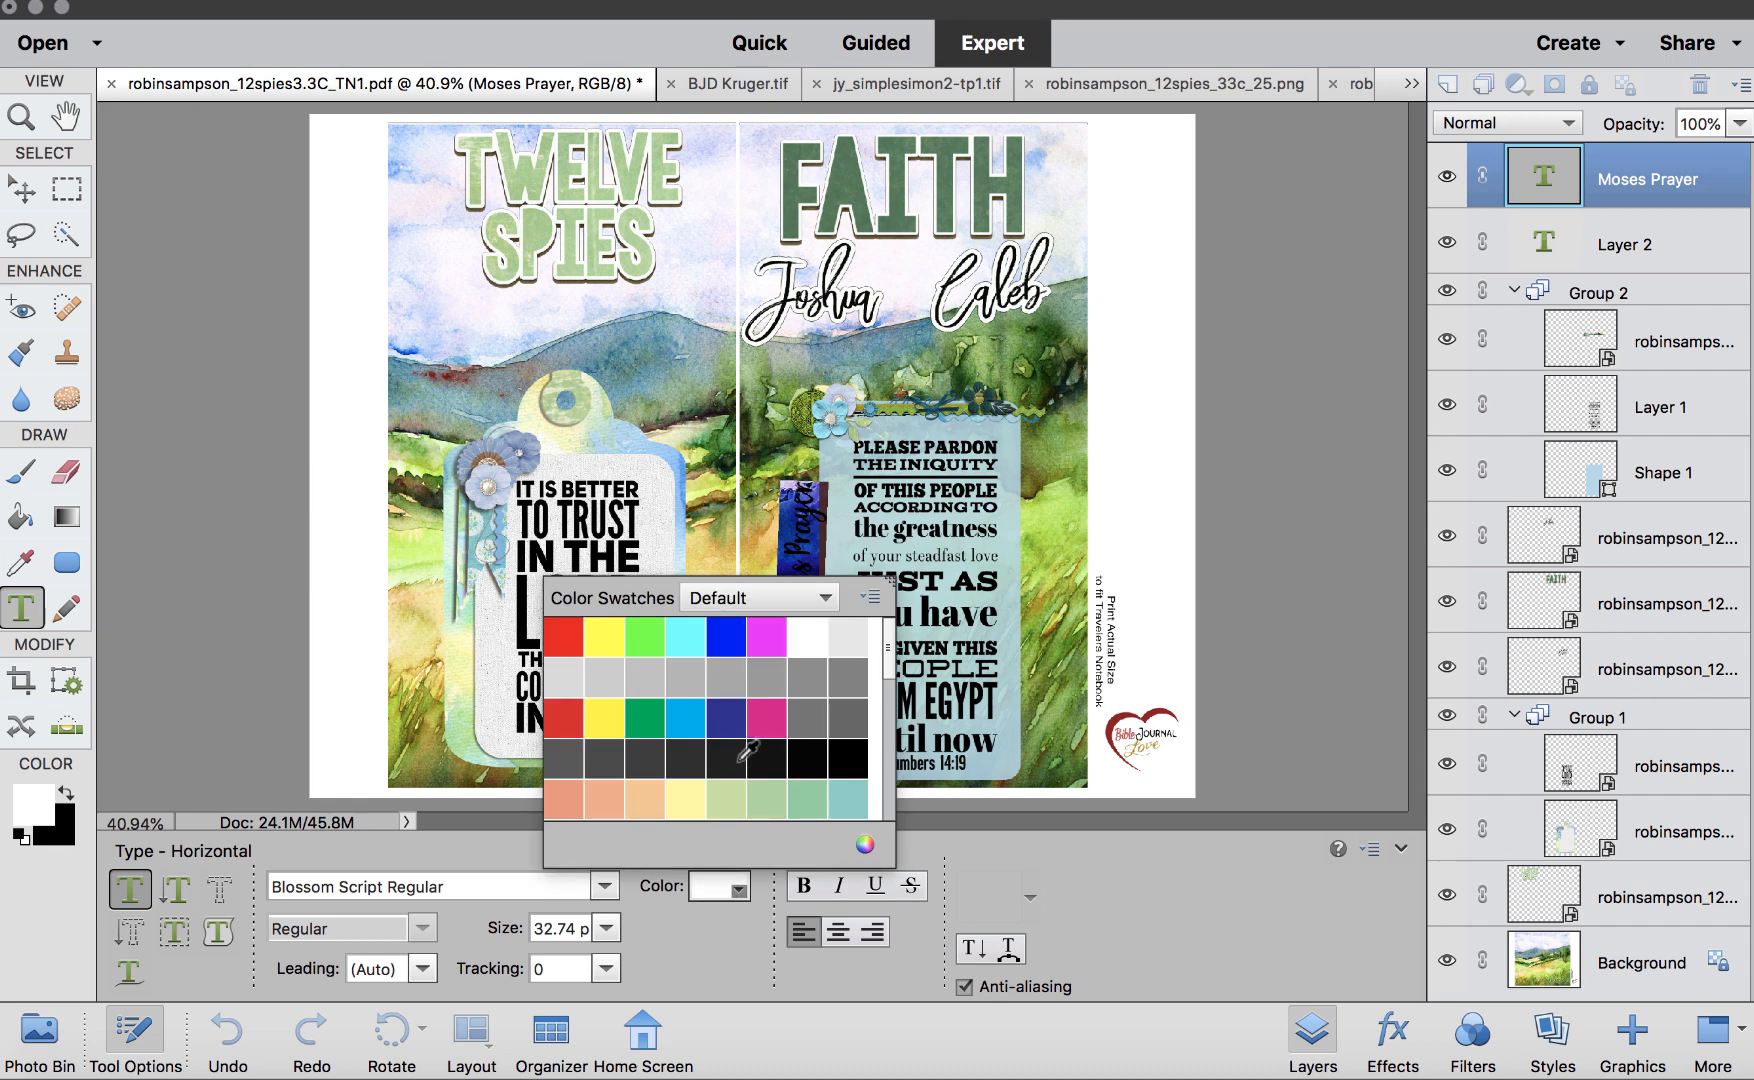
{"action": "left_click", "coordinate": [848, 757]}
{"action": "left_click", "coordinate": [757, 597]}
{"action": "left_click", "coordinate": [712, 430]}
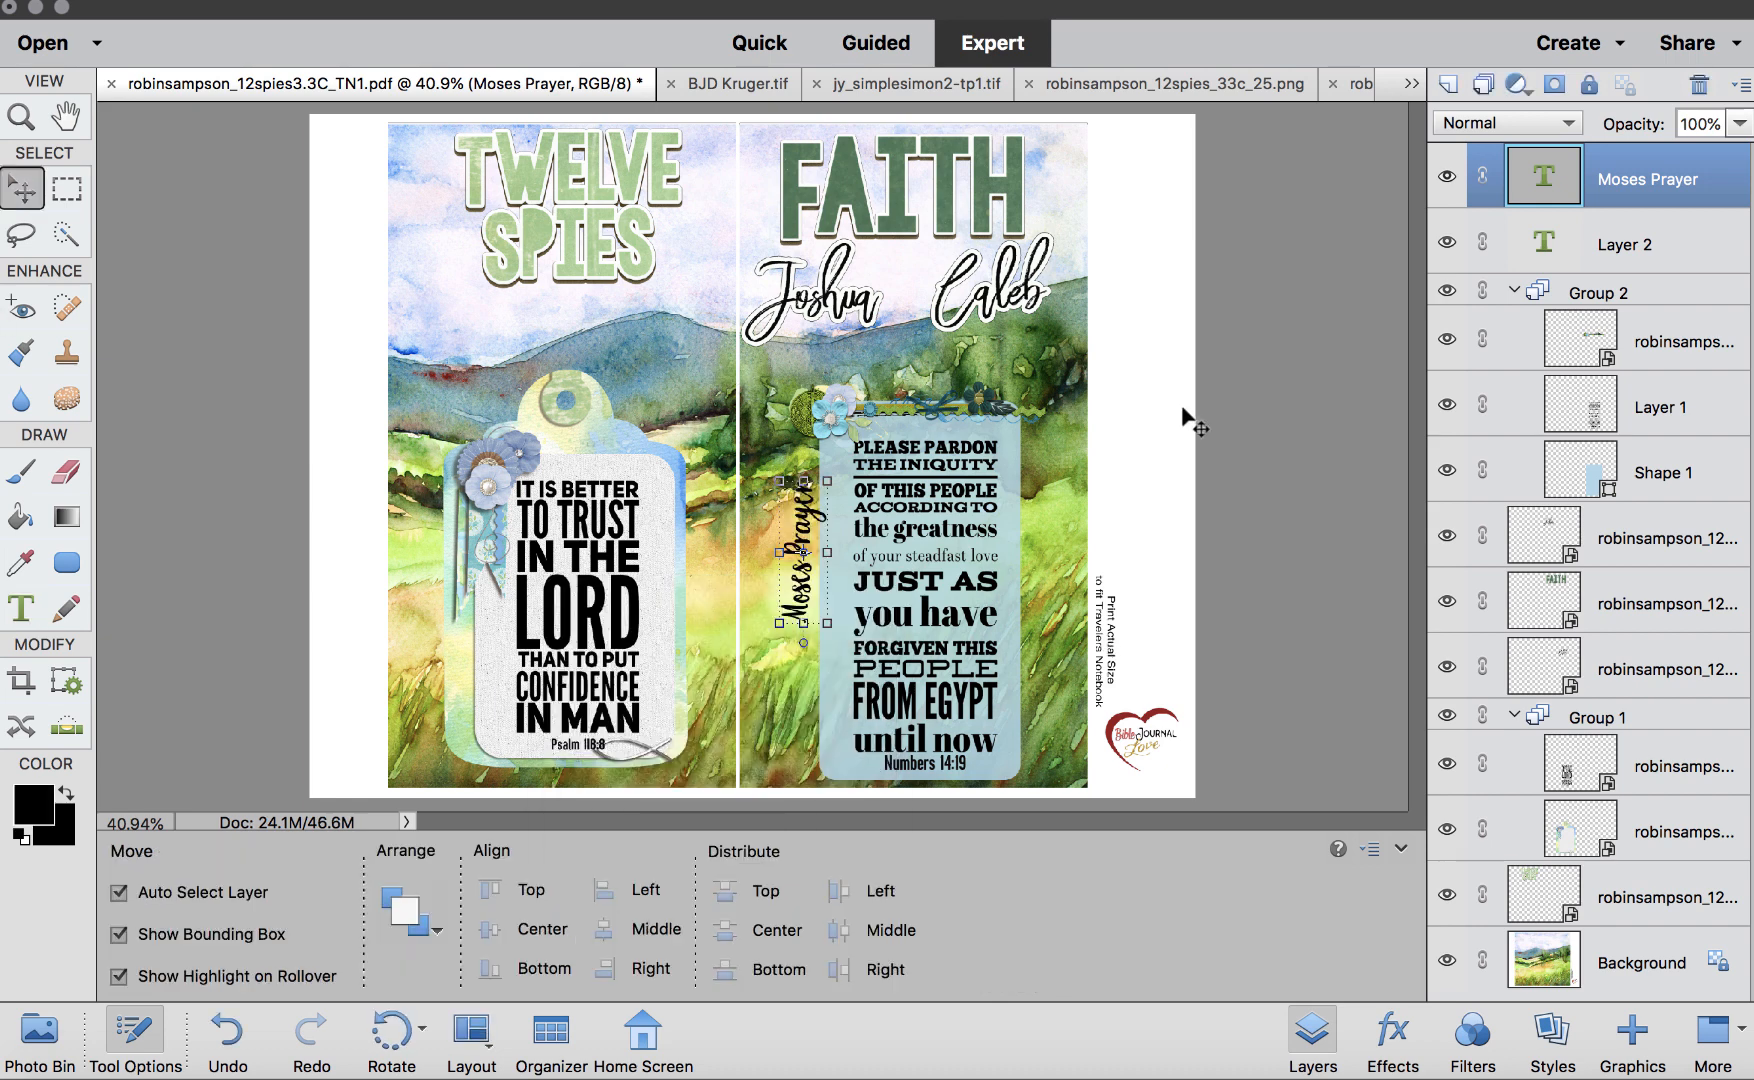
Move the Moses Prayer text slightly lower beside the blue rectangle and adjust its size
{"action": "left_click", "coordinate": [1183, 408]}
{"action": "left_click_drag", "start_coordinate": [806, 540], "coordinate": [804, 572]}
{"action": "left_click_drag", "start_coordinate": [771, 501], "coordinate": [766, 508]}
{"action": "key", "text": "Return"}
{"action": "left_click", "coordinate": [1298, 436]}
Move the Caleb, Joshua and FAITH word art lower to leave space at the top of the right page
{"action": "left_click_drag", "start_coordinate": [1021, 283], "coordinate": [1029, 331]}
{"action": "left_click_drag", "start_coordinate": [831, 303], "coordinate": [842, 338]}
{"action": "left_click_drag", "start_coordinate": [907, 233], "coordinate": [925, 266]}
Add the text "Men of" in black Blossom Script Regular above FAITH and set its size to 48 pt
{"action": "left_click", "coordinate": [22, 607]}
{"action": "left_click", "coordinate": [814, 143]}
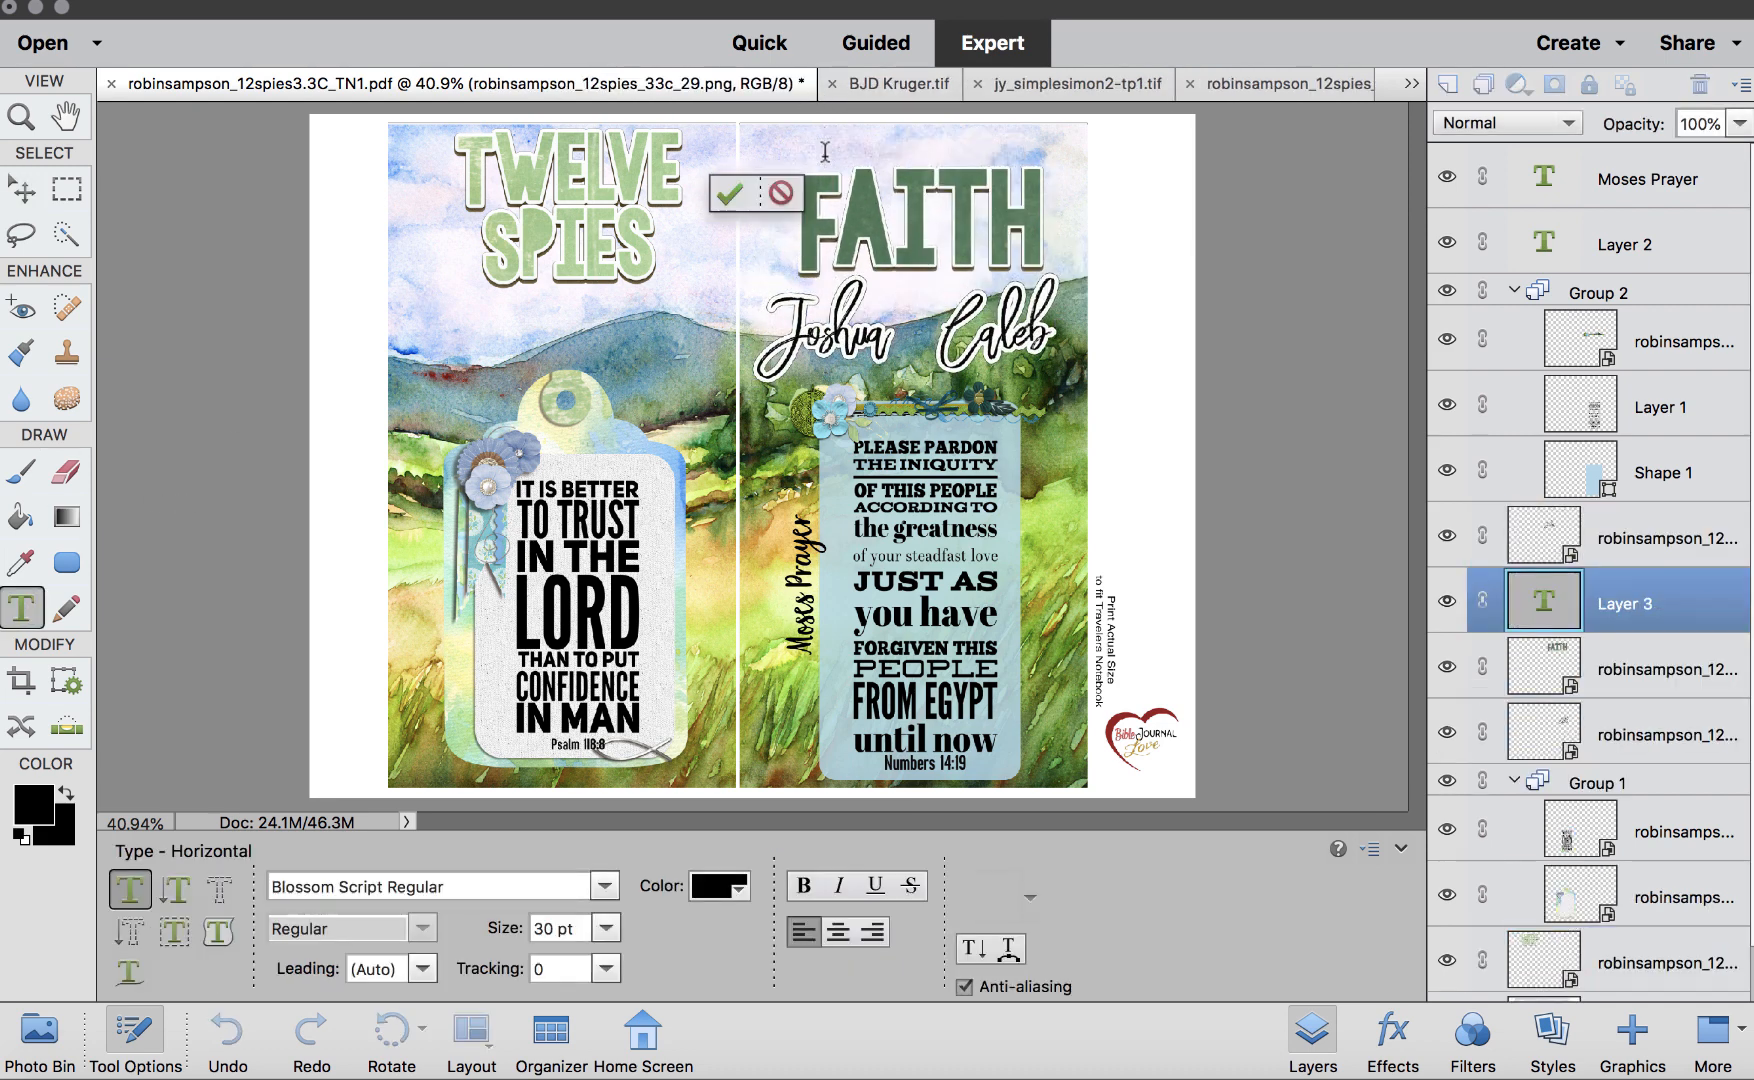
{"action": "type", "text": "Men of"}
{"action": "key", "text": "ctrl+a"}
{"action": "left_click", "coordinate": [606, 928]}
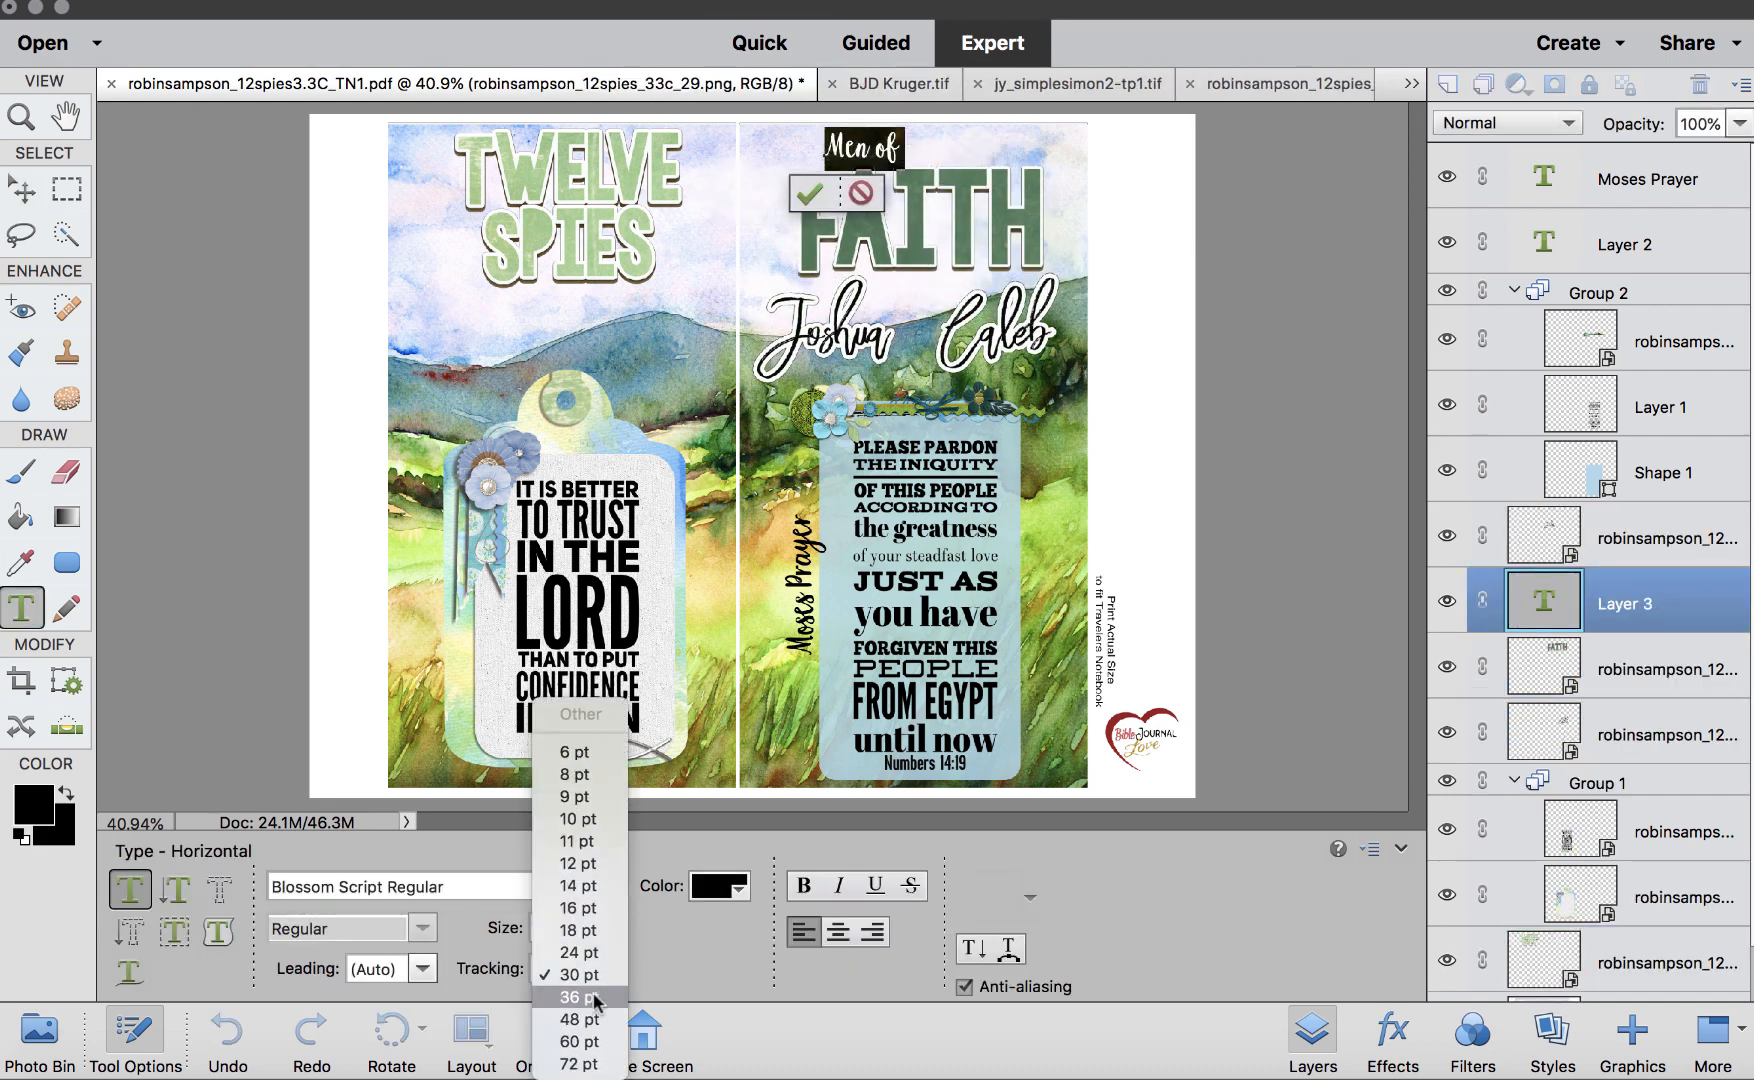
{"action": "left_click", "coordinate": [578, 942]}
Scale FAITH down slightly and position the "Men of" text centered above it
{"action": "left_click", "coordinate": [22, 187]}
{"action": "left_click", "coordinate": [920, 185]}
{"action": "left_click_drag", "start_coordinate": [798, 166], "coordinate": [822, 197]}
{"action": "left_click", "coordinate": [948, 296]}
{"action": "left_click_drag", "start_coordinate": [898, 134], "coordinate": [920, 162]}
Group "Men of" with FAITH and rearrange the page so the group sits below the Joshua and Caleb word art
{"action": "left_click", "coordinate": [930, 250]}
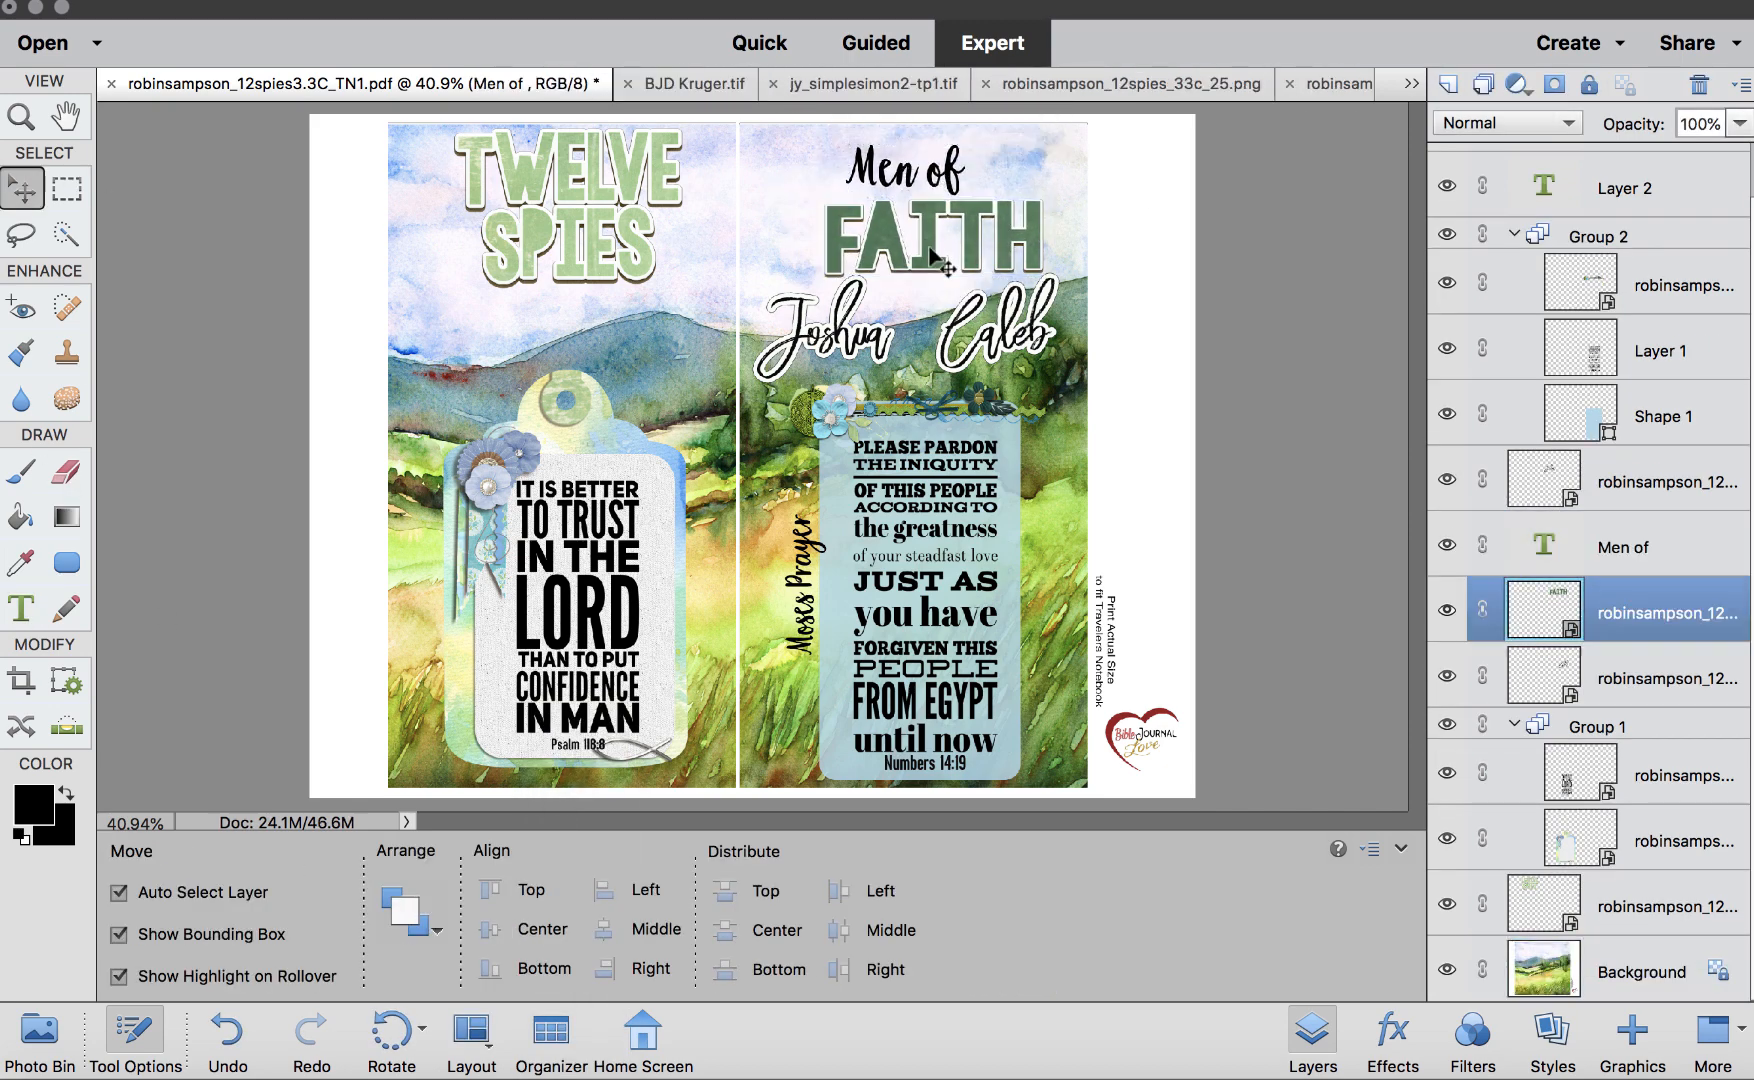
{"action": "left_click", "coordinate": [900, 170]}
{"action": "left_click", "coordinate": [930, 240], "text": "shift"}
{"action": "key", "text": "ctrl+g"}
{"action": "left_click_drag", "start_coordinate": [974, 240], "coordinate": [1062, 155]}
{"action": "left_click", "coordinate": [1060, 298]}
{"action": "left_click_drag", "start_coordinate": [870, 330], "coordinate": [883, 193]}
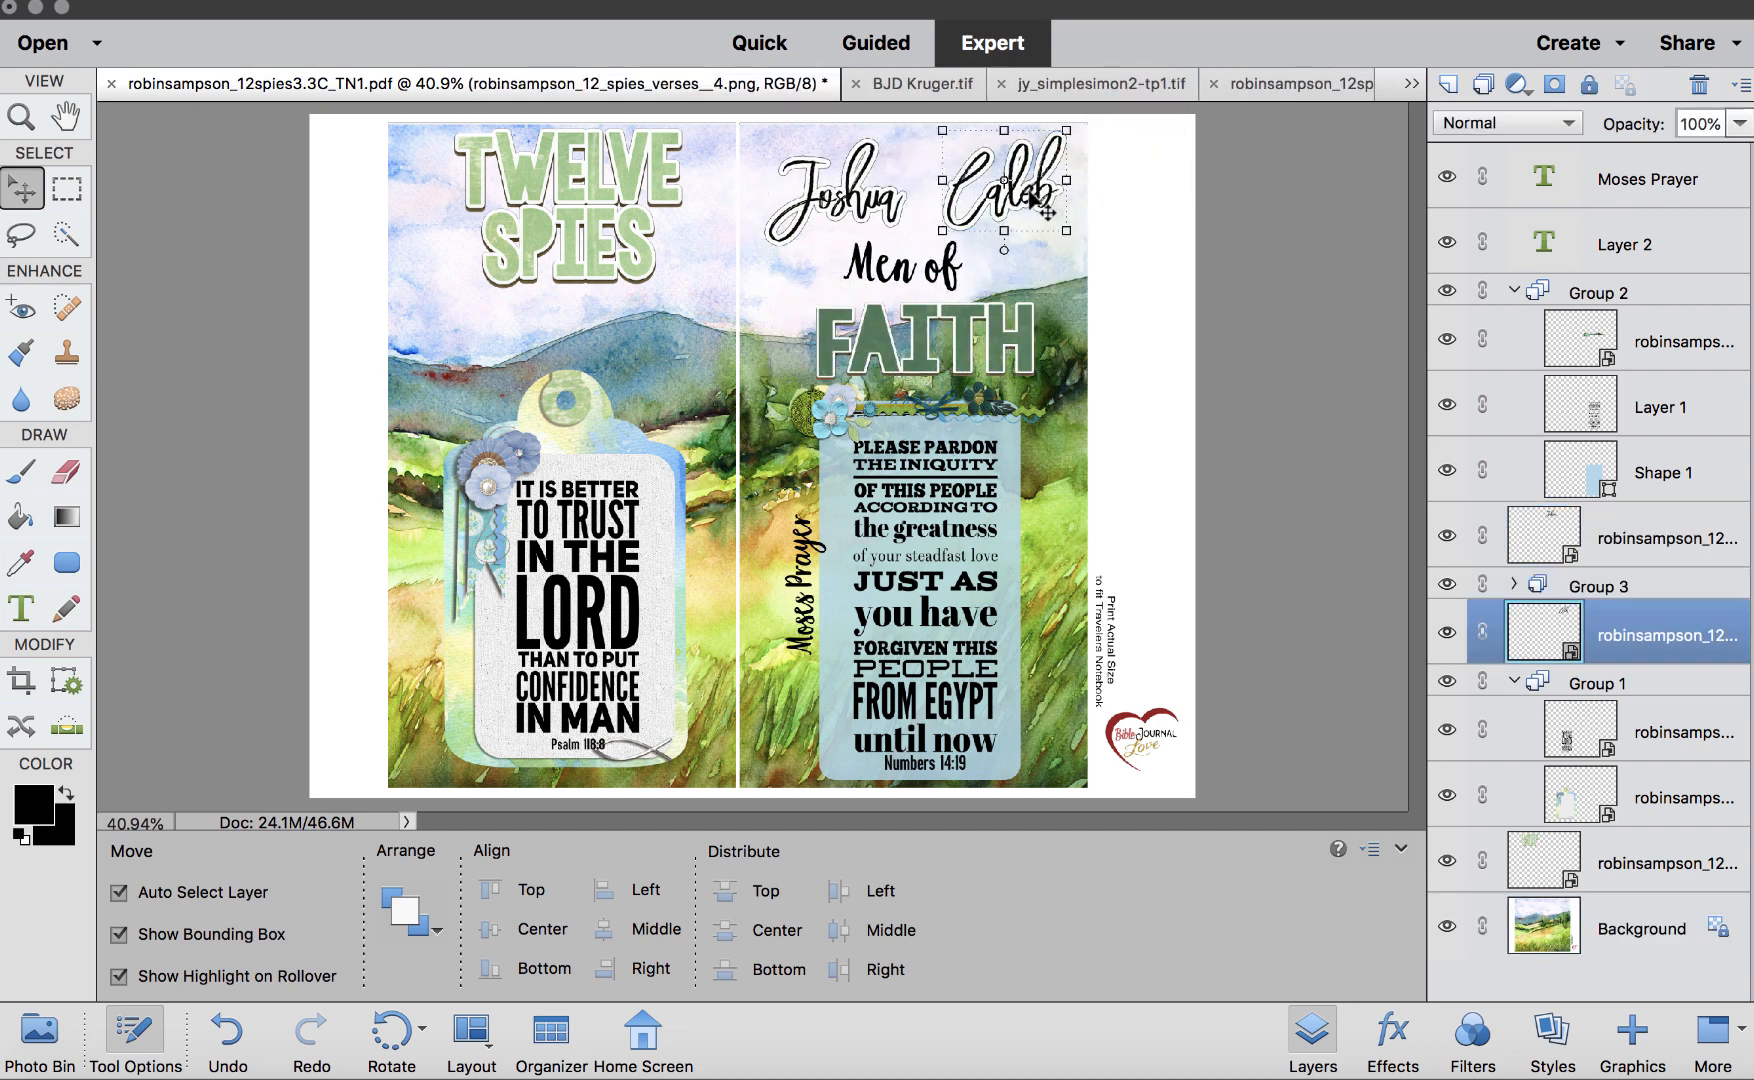
Add a black "&" in Blossom Script Regular at 48 pt and position it between Joshua and Caleb
{"action": "key", "text": "t"}
{"action": "left_click", "coordinate": [927, 180]}
{"action": "type", "text": "&"}
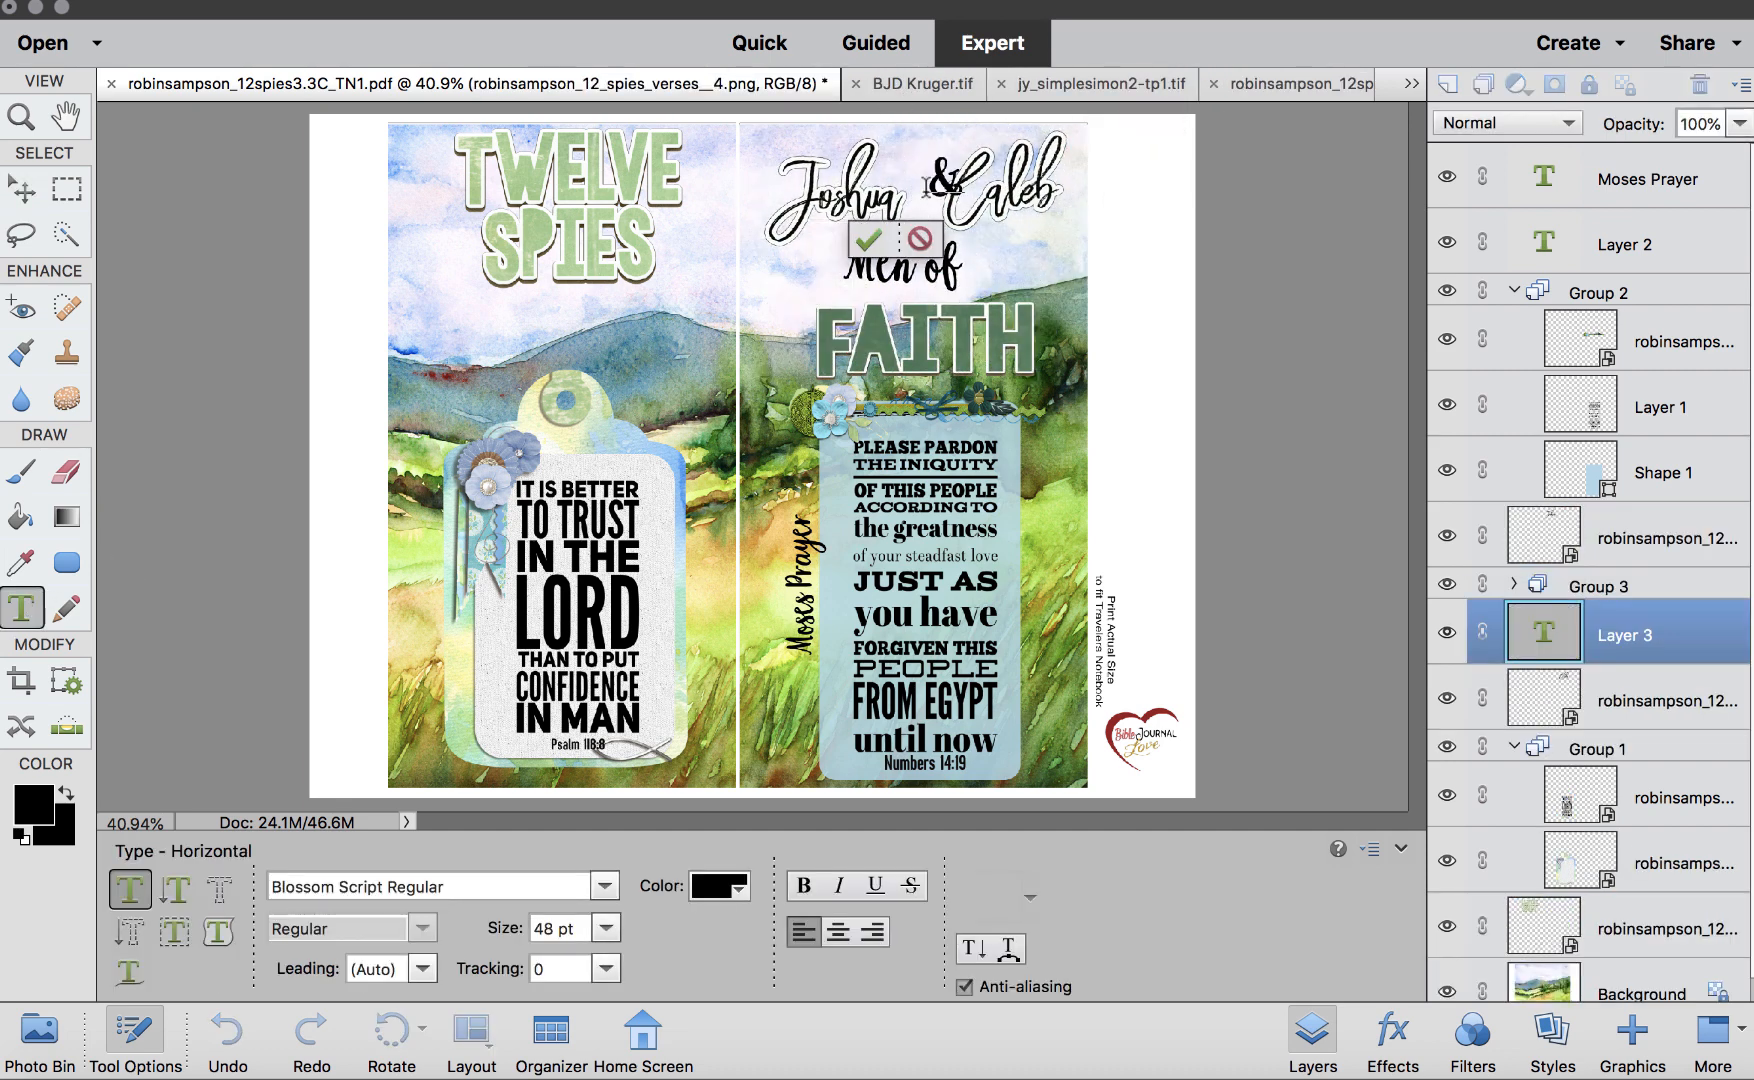
{"action": "left_click", "coordinate": [16, 182]}
{"action": "left_click", "coordinate": [915, 158]}
{"action": "left_click_drag", "start_coordinate": [945, 175], "coordinate": [923, 183]}
{"action": "left_click", "coordinate": [1108, 352]}
{"action": "left_click", "coordinate": [632, 268]}
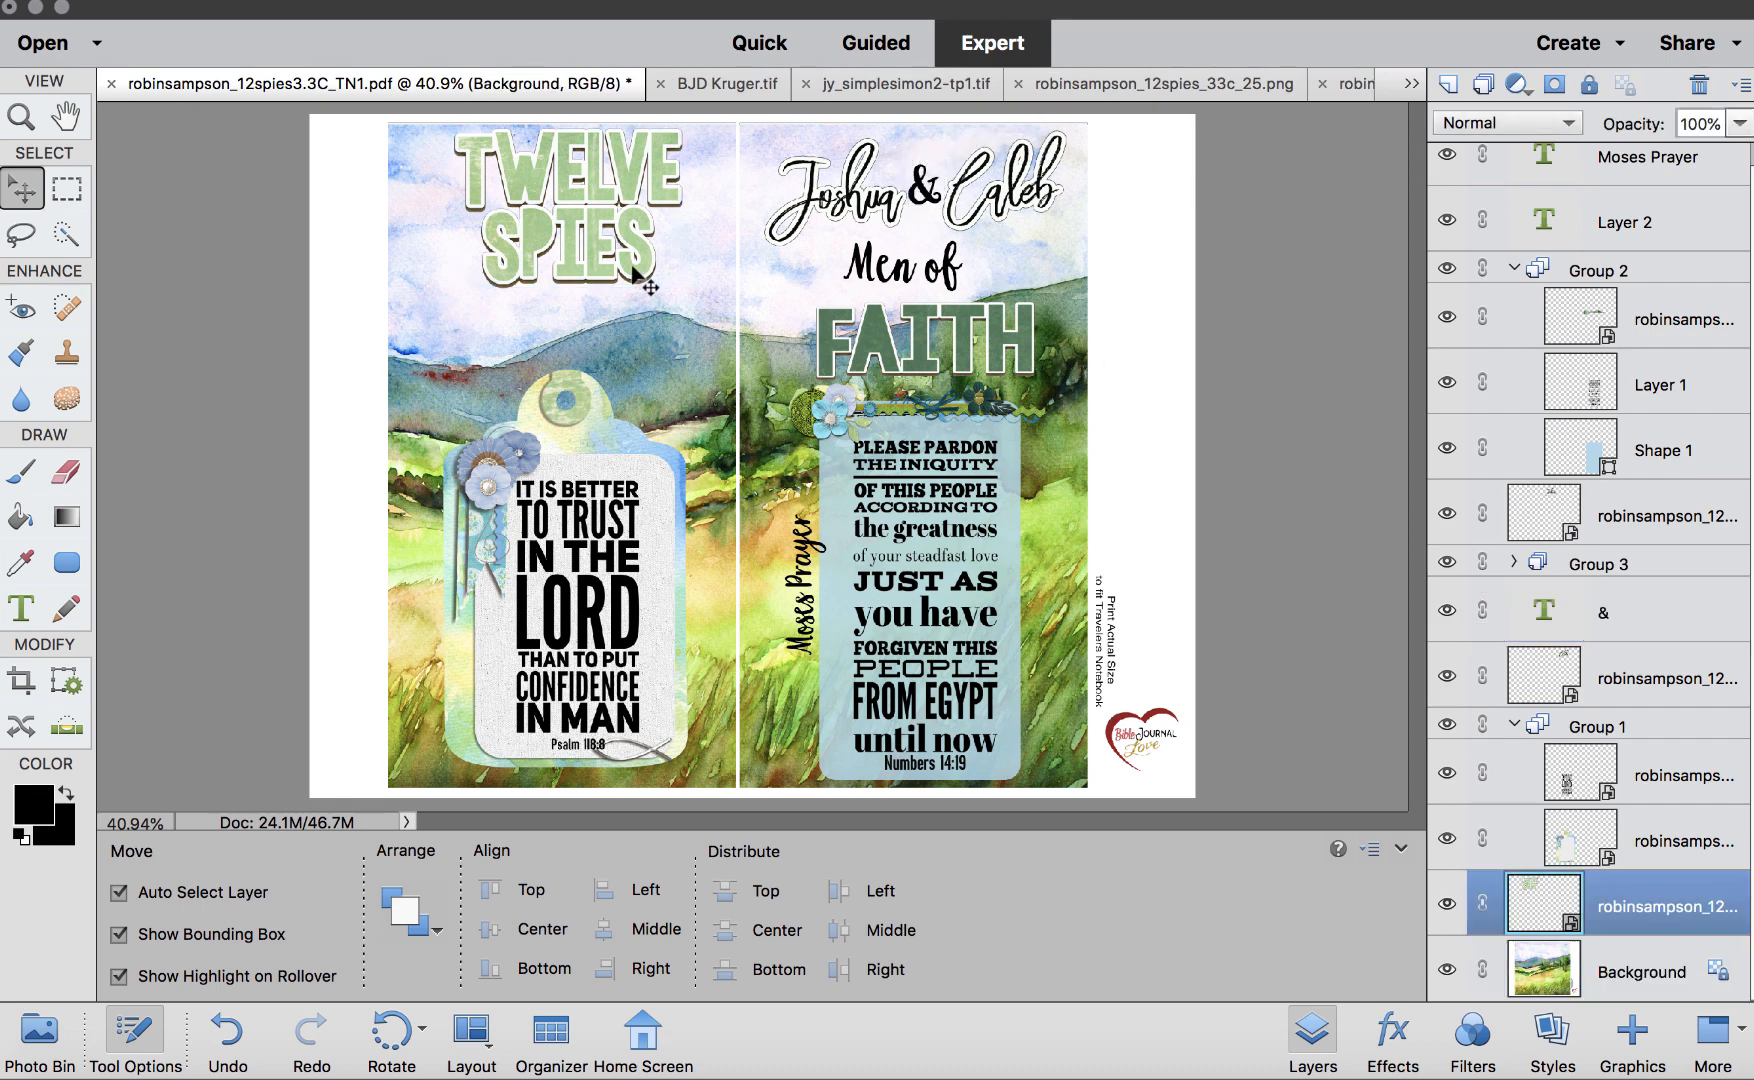
Add the yellow and blue bird illustration beside "Men of", above the end of FAITH
{"action": "scroll", "coordinate": [255, 956], "scroll_direction": "down", "scroll_amount": 3}
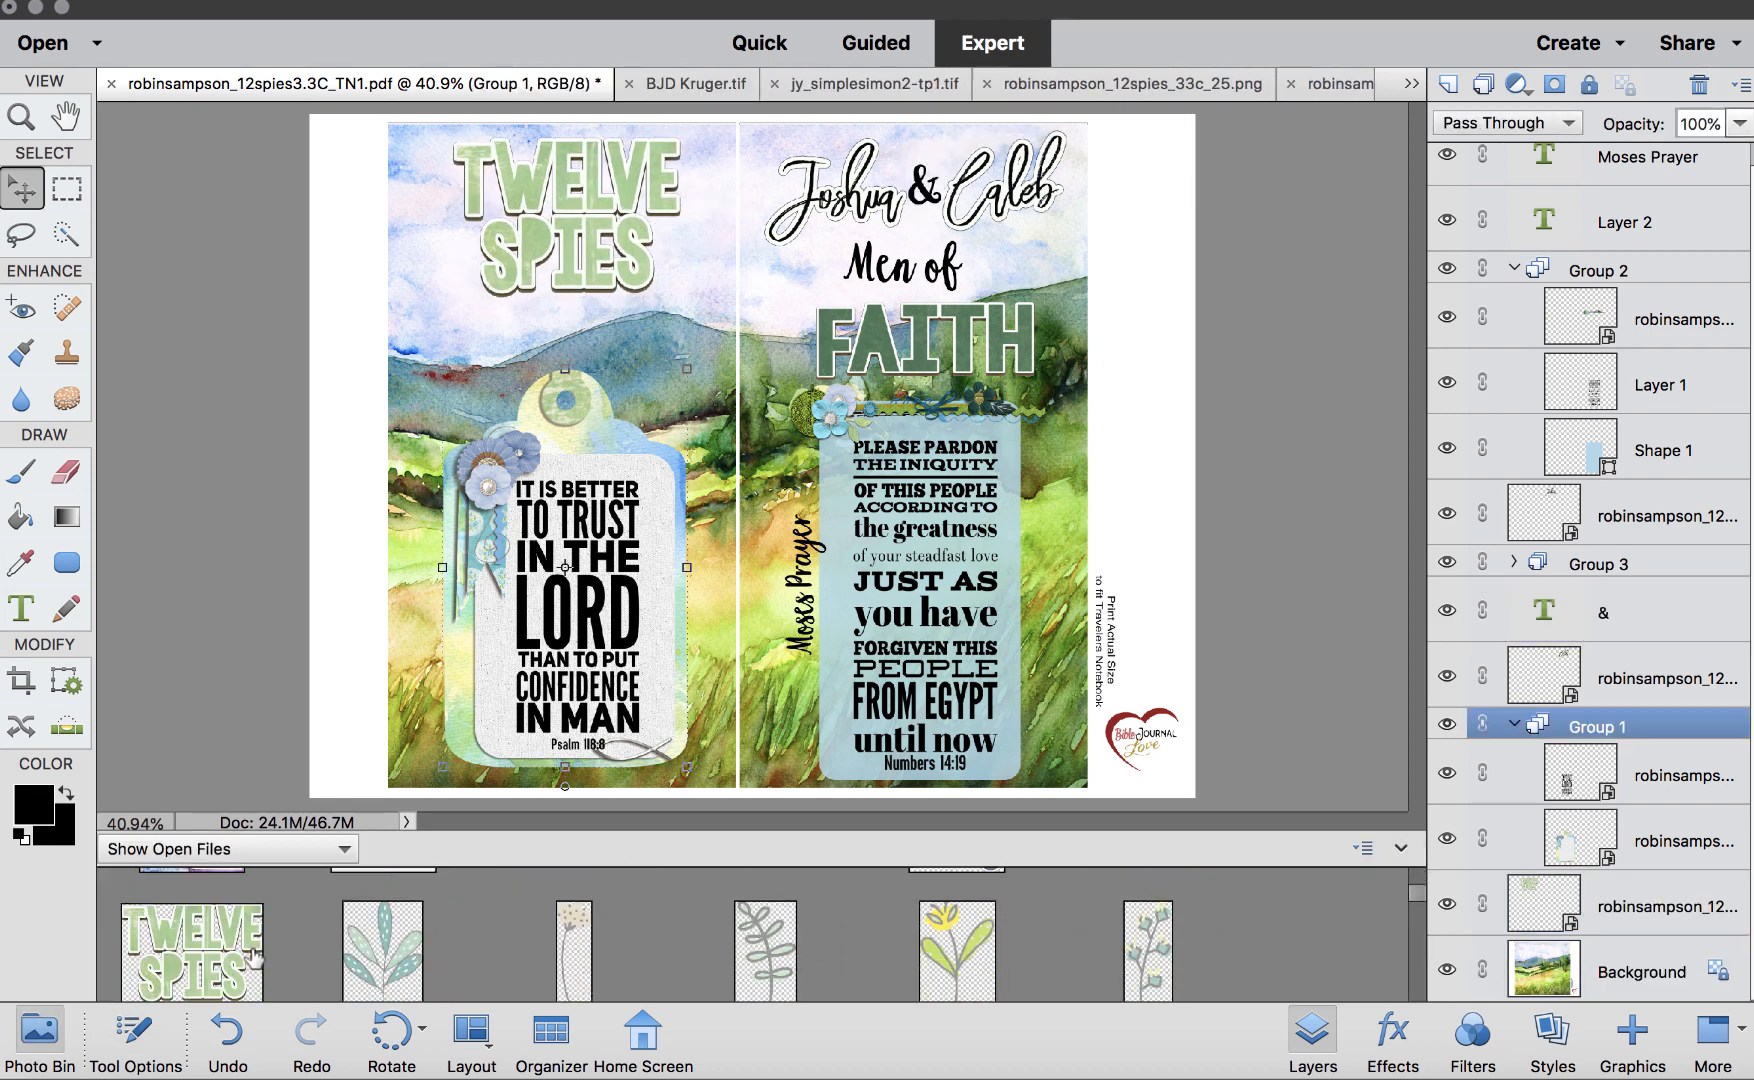
{"action": "scroll", "coordinate": [877, 945], "scroll_direction": "down", "scroll_amount": 10}
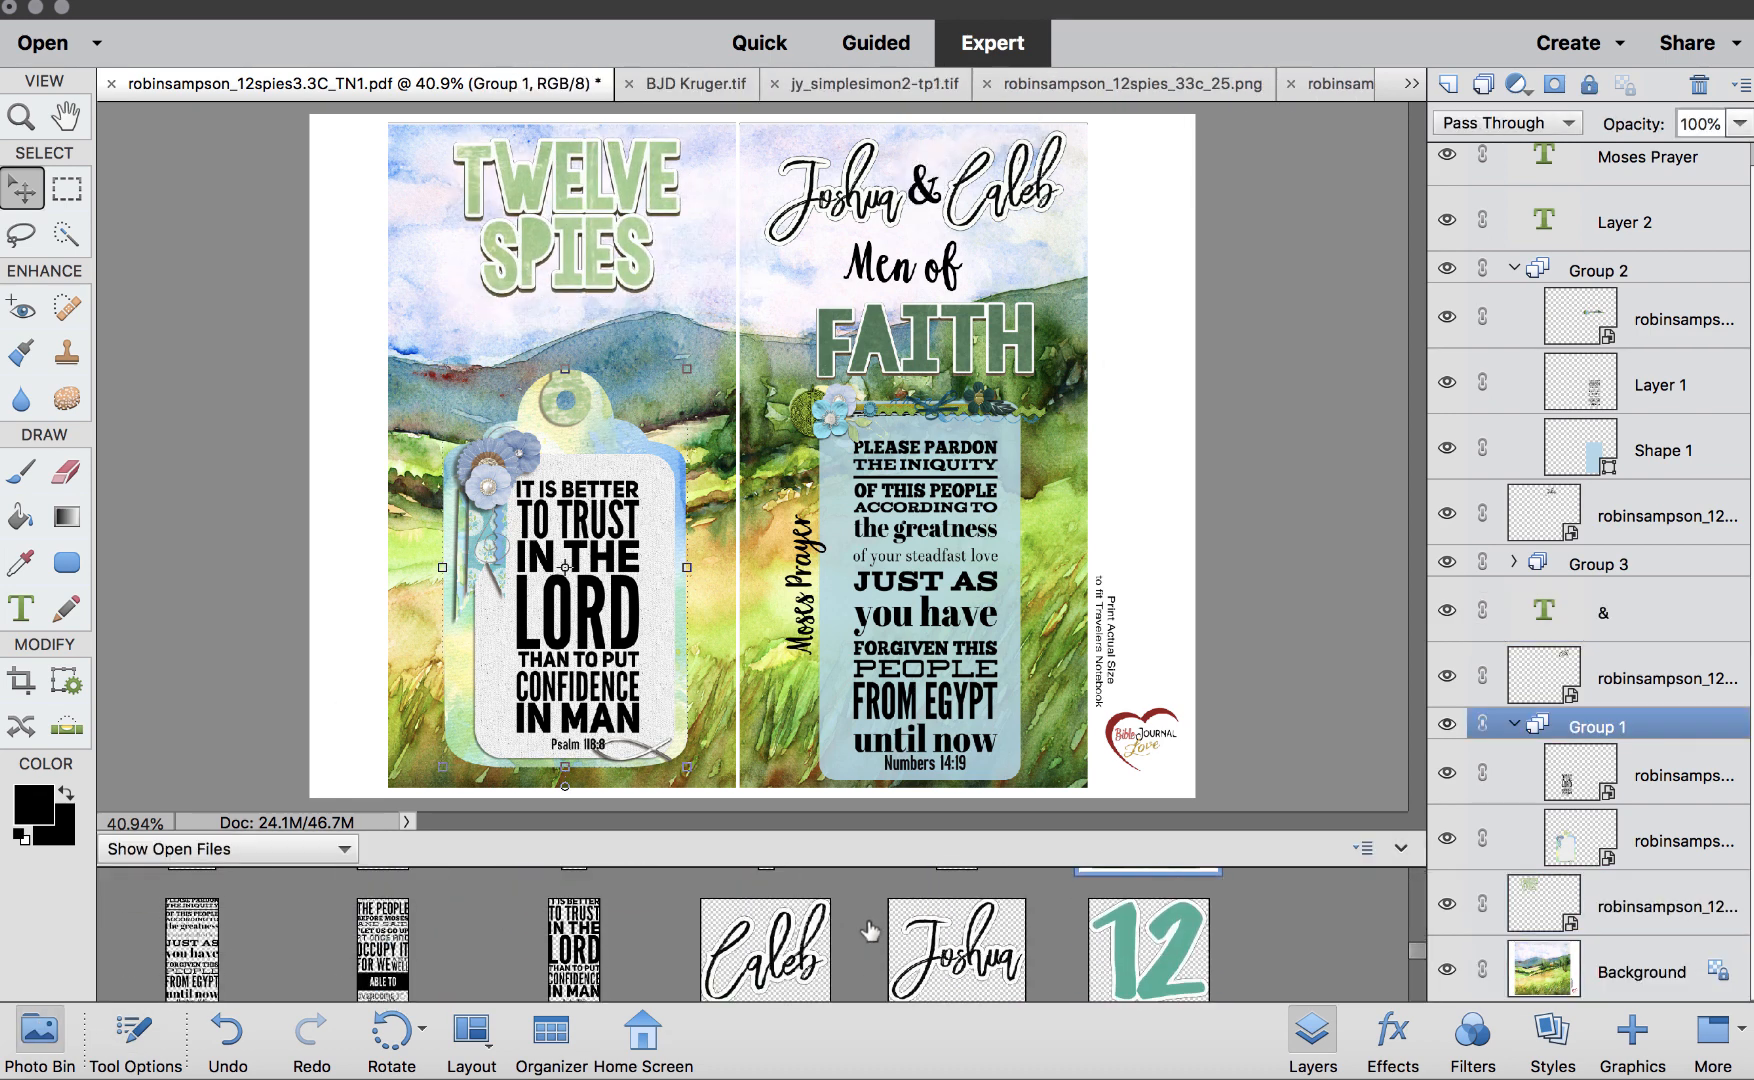
{"action": "scroll", "coordinate": [1210, 918], "scroll_direction": "down", "scroll_amount": 3}
{"action": "left_click_drag", "start_coordinate": [180, 955], "coordinate": [1024, 278]}
{"action": "left_click", "coordinate": [1066, 588]}
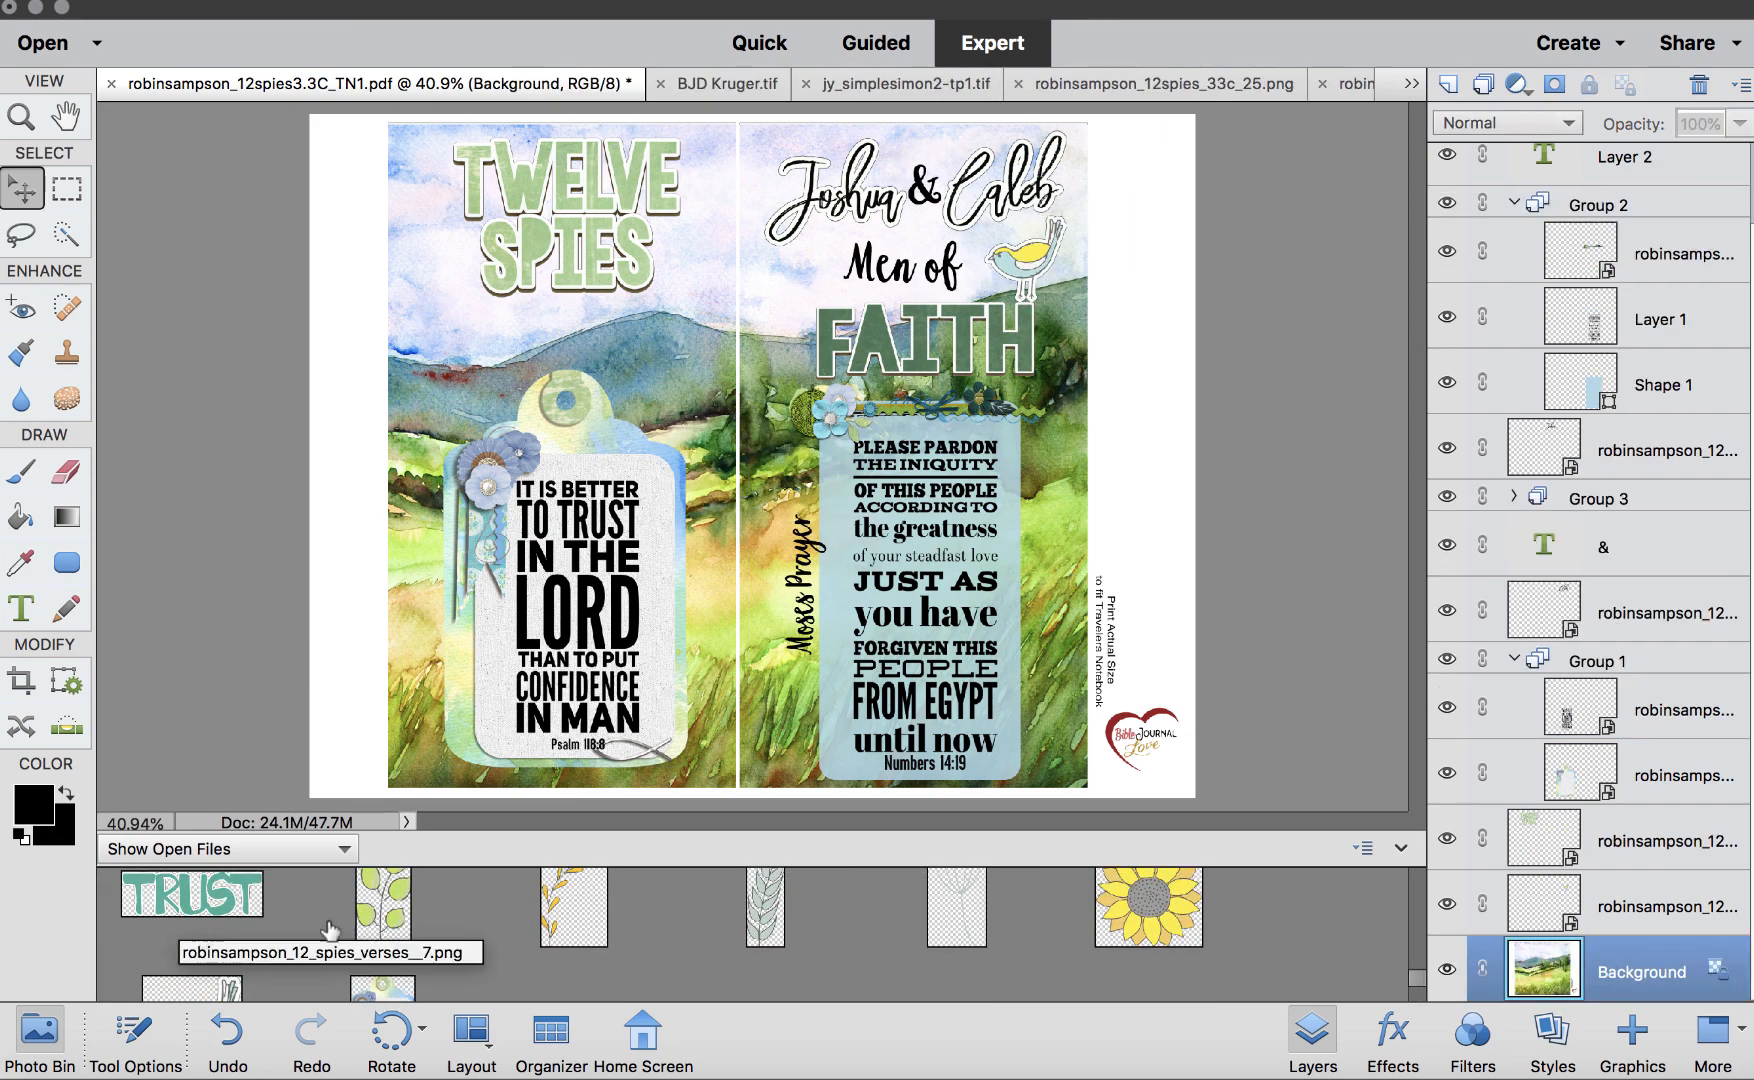
{"action": "scroll", "coordinate": [466, 920], "scroll_direction": "up", "scroll_amount": 2}
{"action": "left_click_drag", "start_coordinate": [574, 895], "coordinate": [822, 430]}
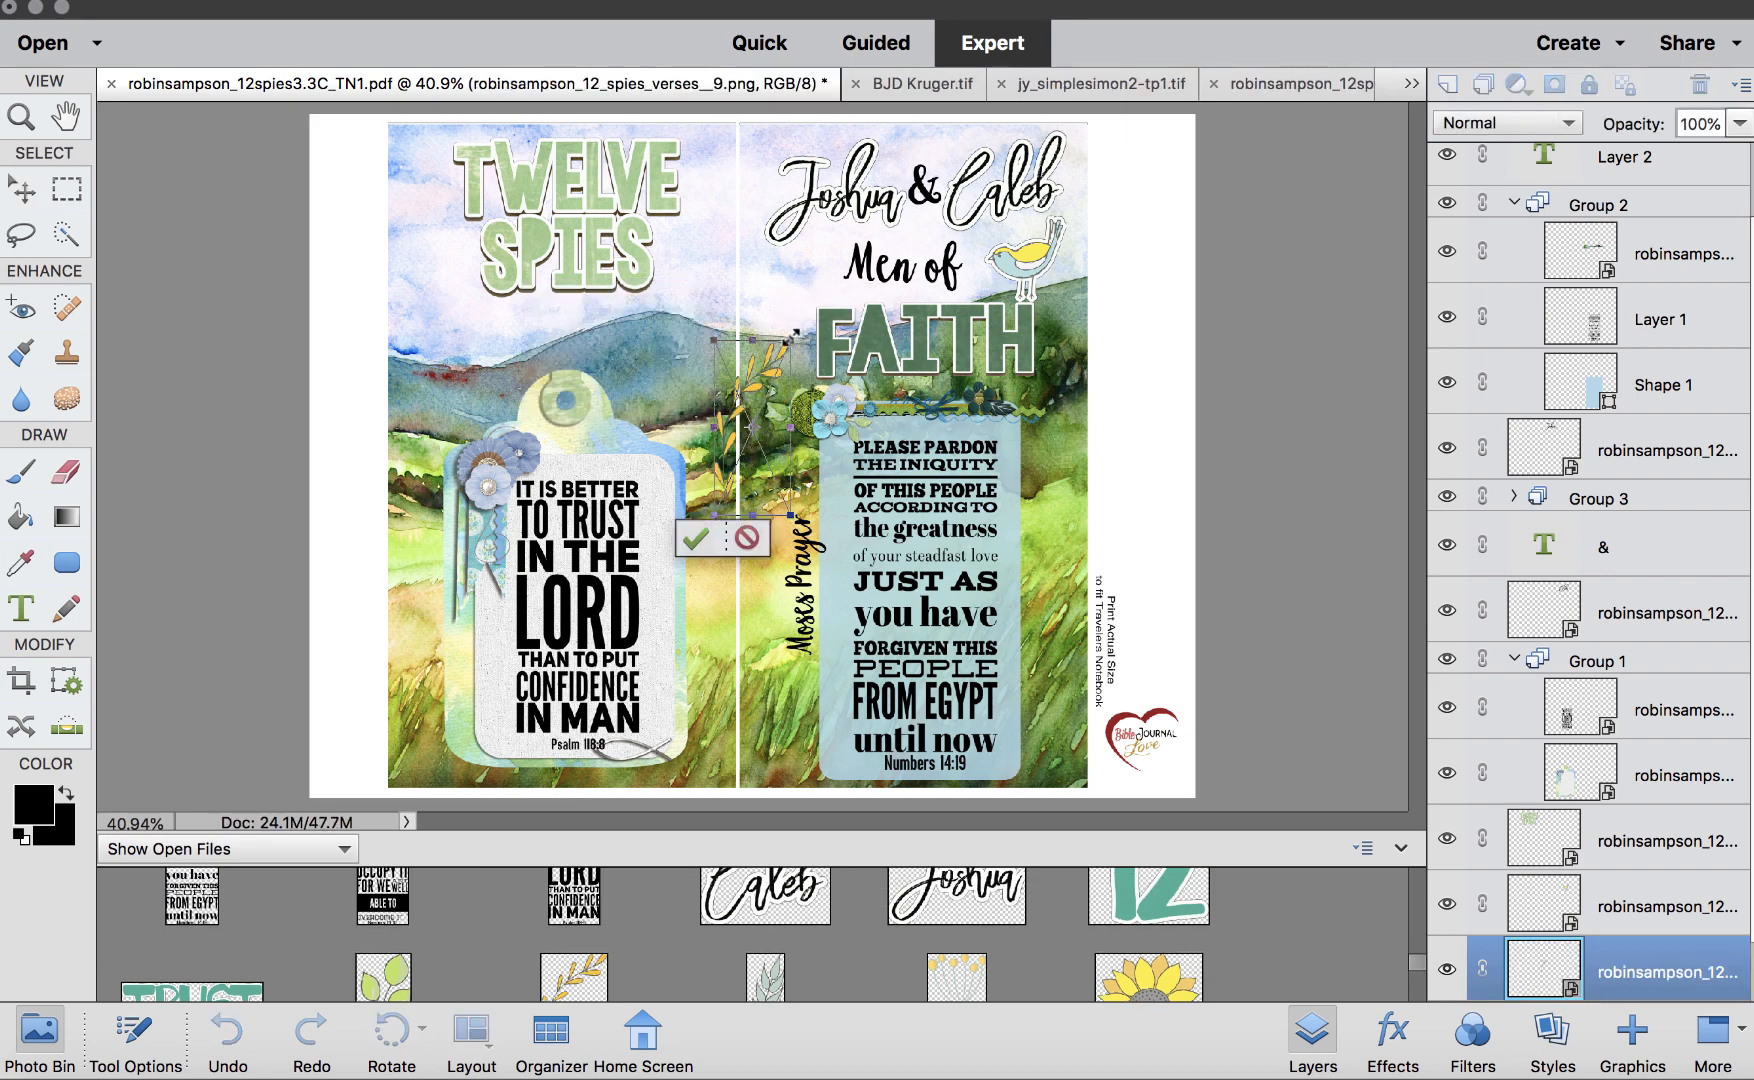
{"action": "key", "text": "Return"}
{"action": "left_click_drag", "start_coordinate": [718, 397], "coordinate": [617, 342]}
{"action": "left_click_drag", "start_coordinate": [584, 308], "coordinate": [760, 622]}
{"action": "left_click_drag", "start_coordinate": [768, 458], "coordinate": [666, 334]}
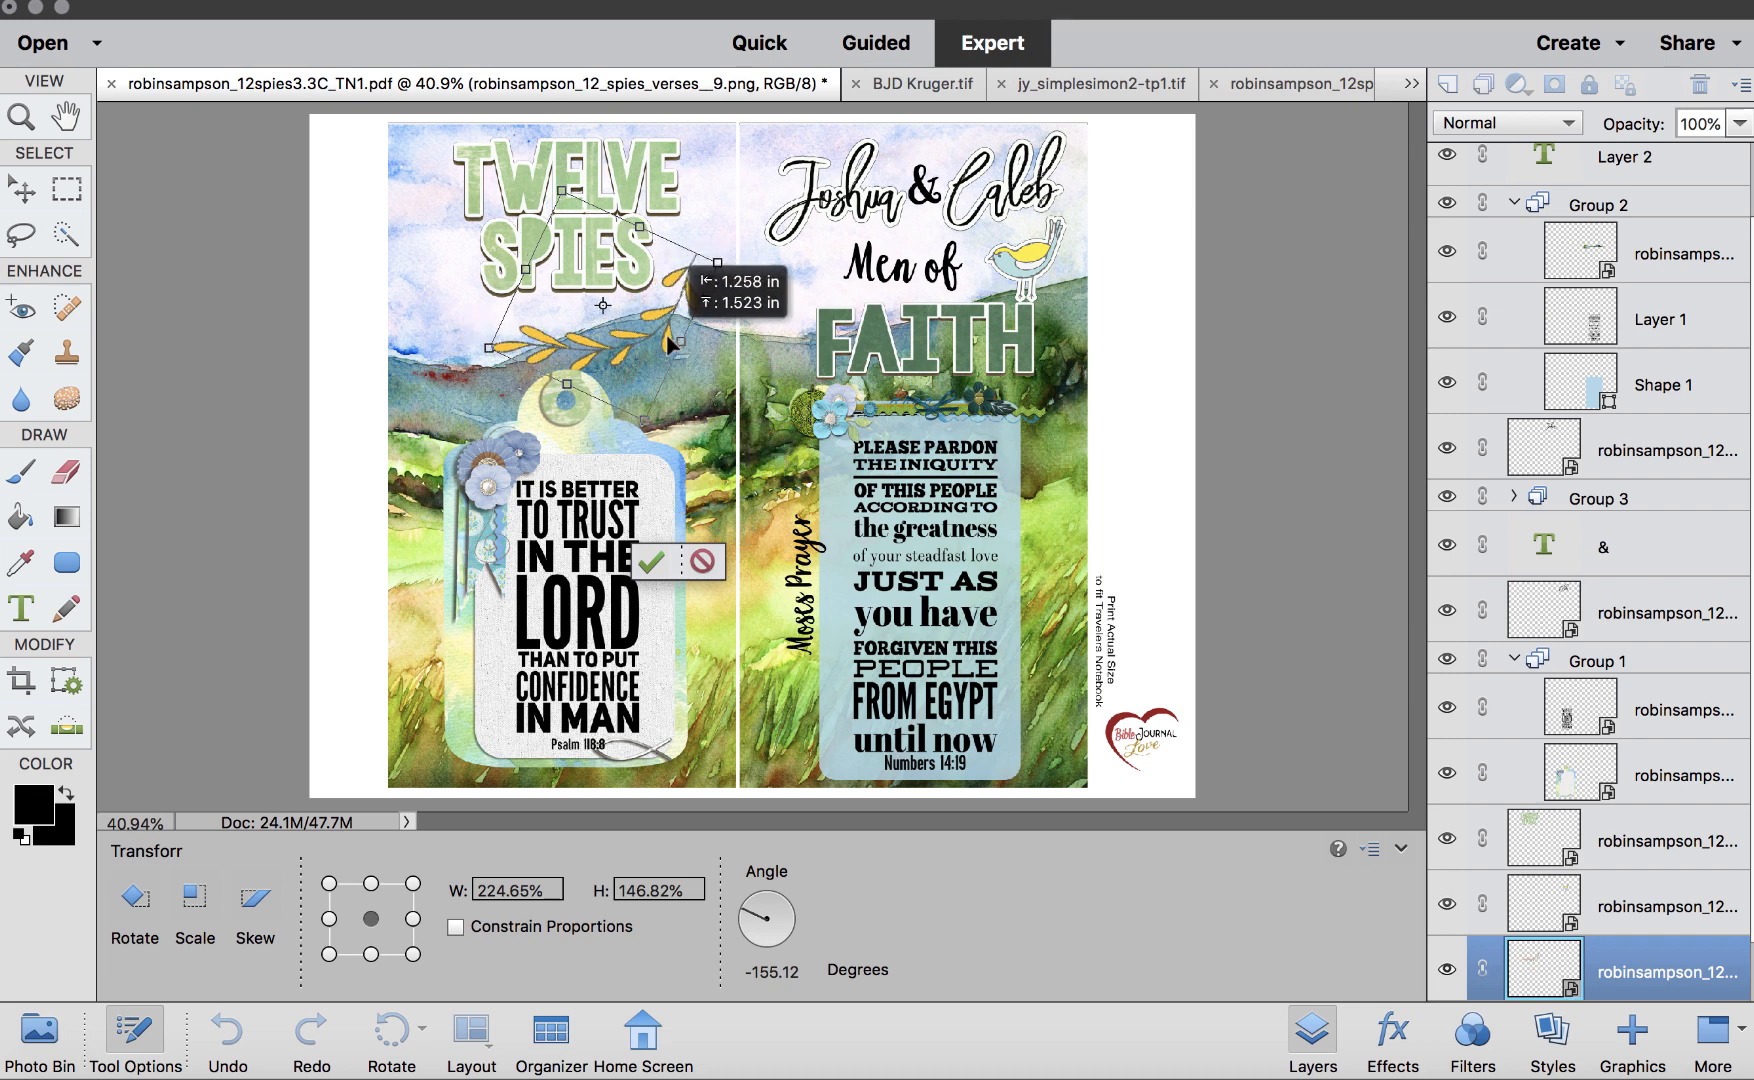
{"action": "key", "text": "Escape"}
Create a new layer group directly above the TWELVE SPIES title layer
{"action": "left_click", "coordinate": [610, 215]}
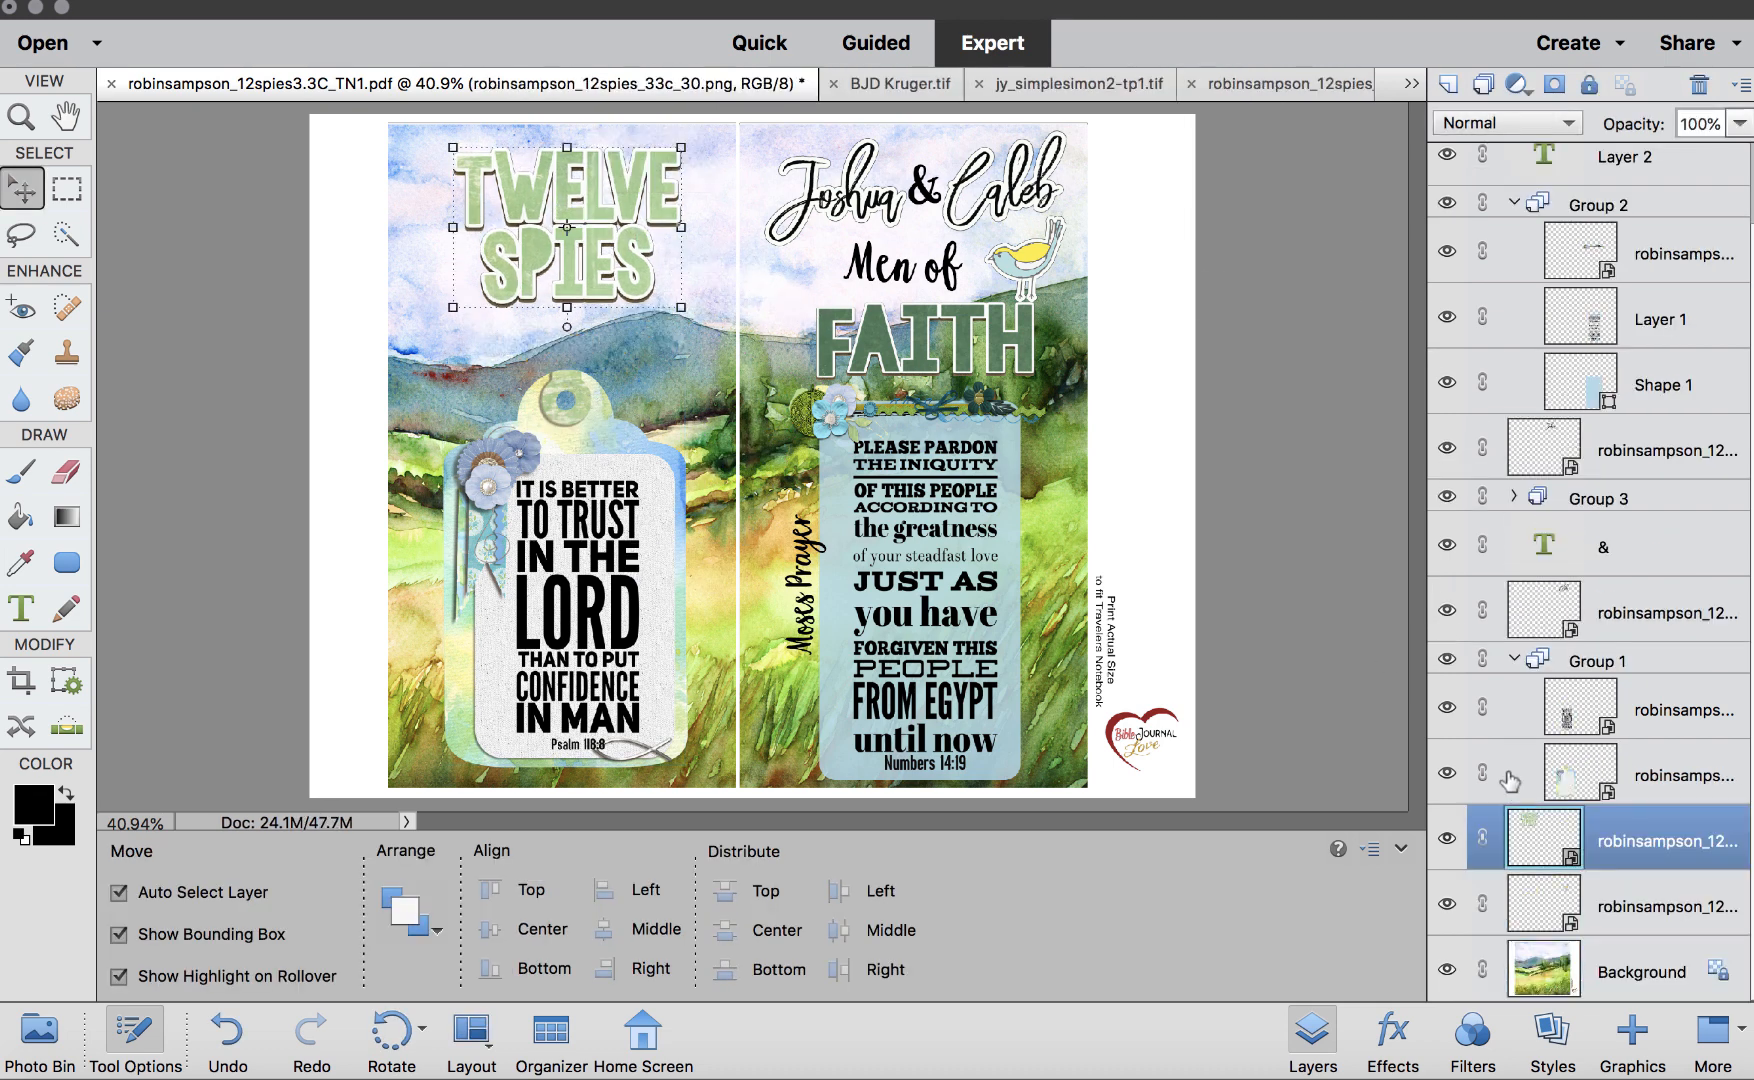
{"action": "left_click", "coordinate": [1484, 86]}
{"action": "left_click", "coordinate": [533, 2]}
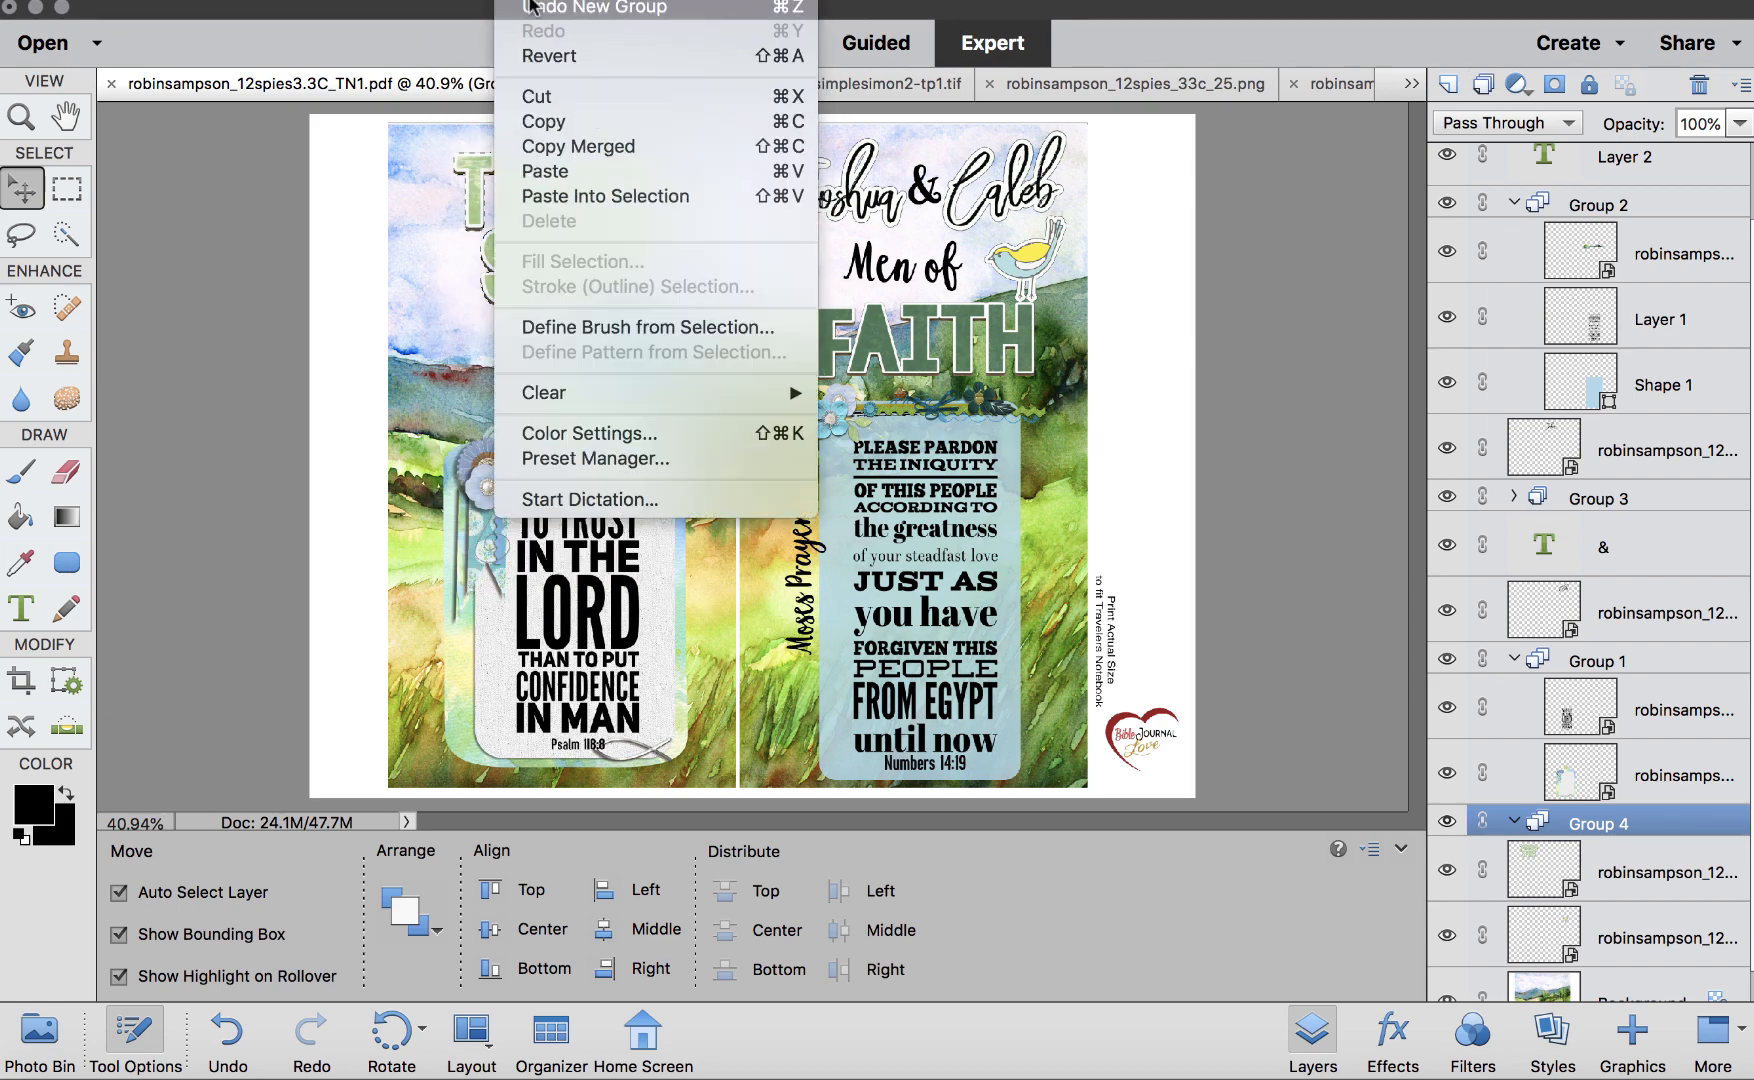
{"action": "left_click", "coordinate": [1508, 744]}
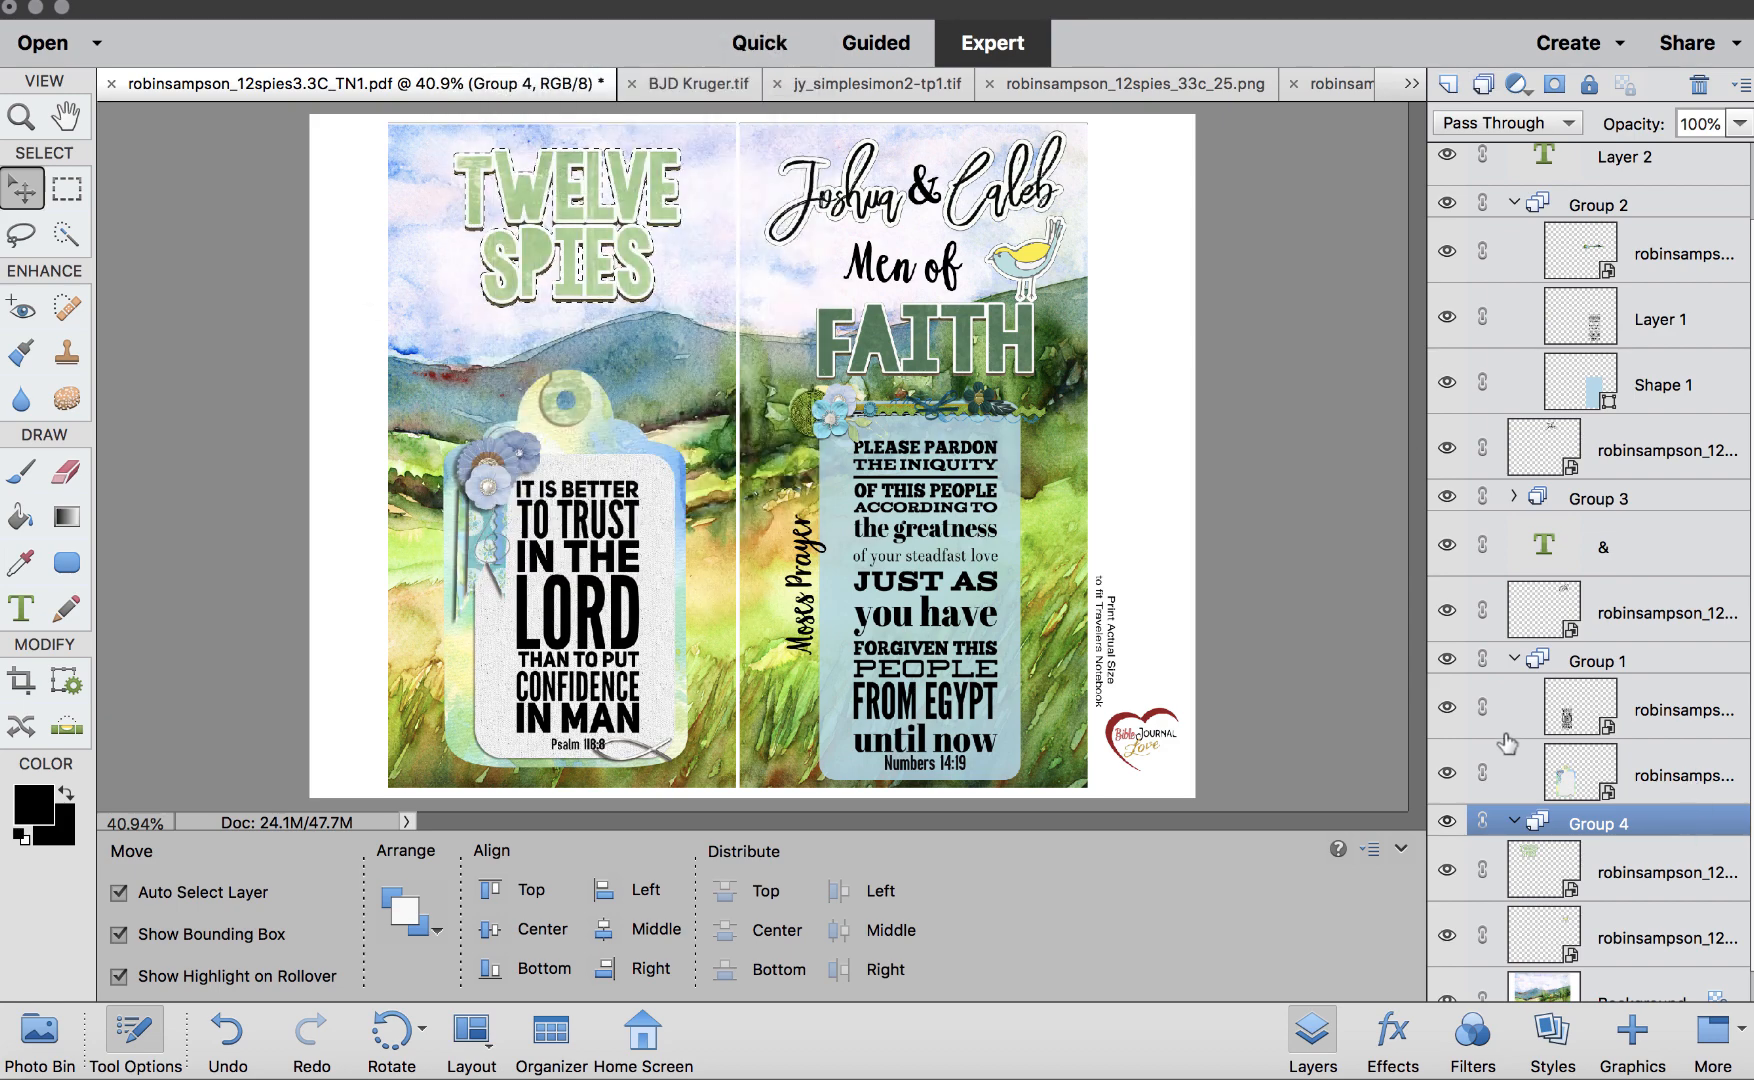
Outline the TWELVE SPIES title with a 5 px black centered stroke on a new layer, and check it up close
{"action": "left_click", "coordinate": [1570, 875]}
{"action": "left_click", "coordinate": [1447, 87]}
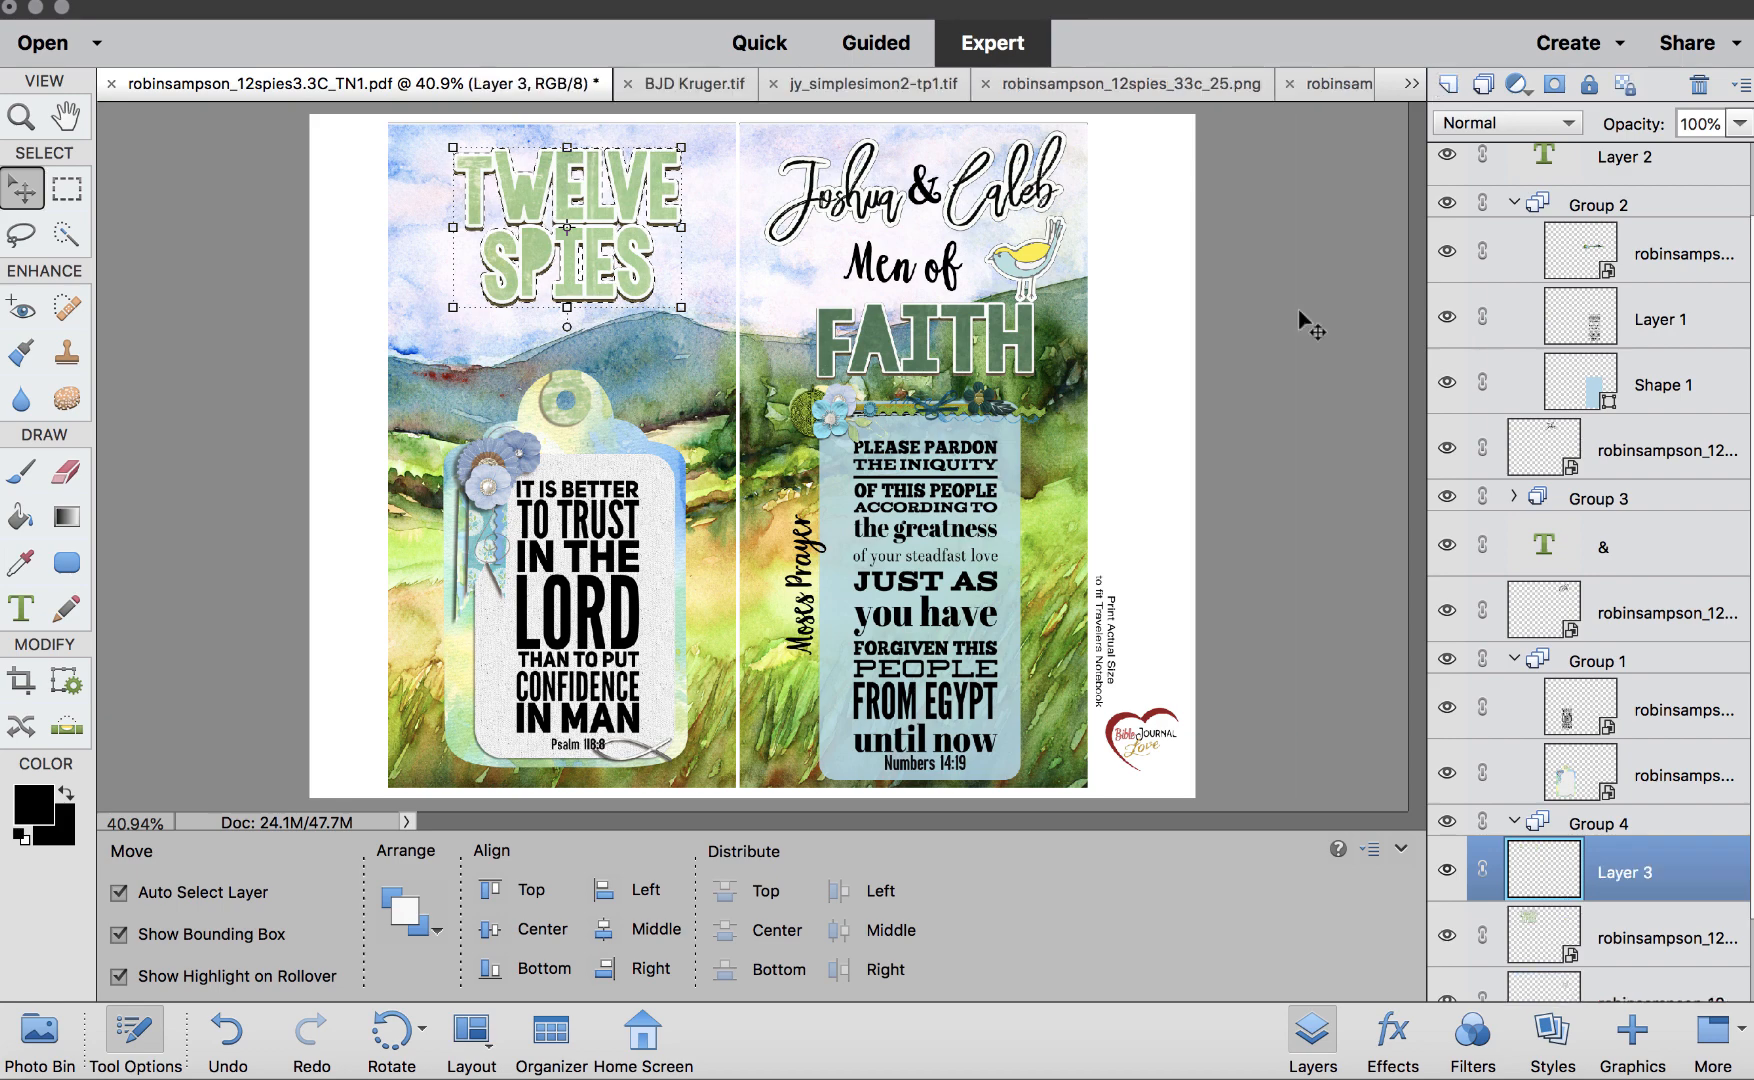
{"action": "left_click", "coordinate": [530, 4]}
{"action": "left_click", "coordinate": [640, 286]}
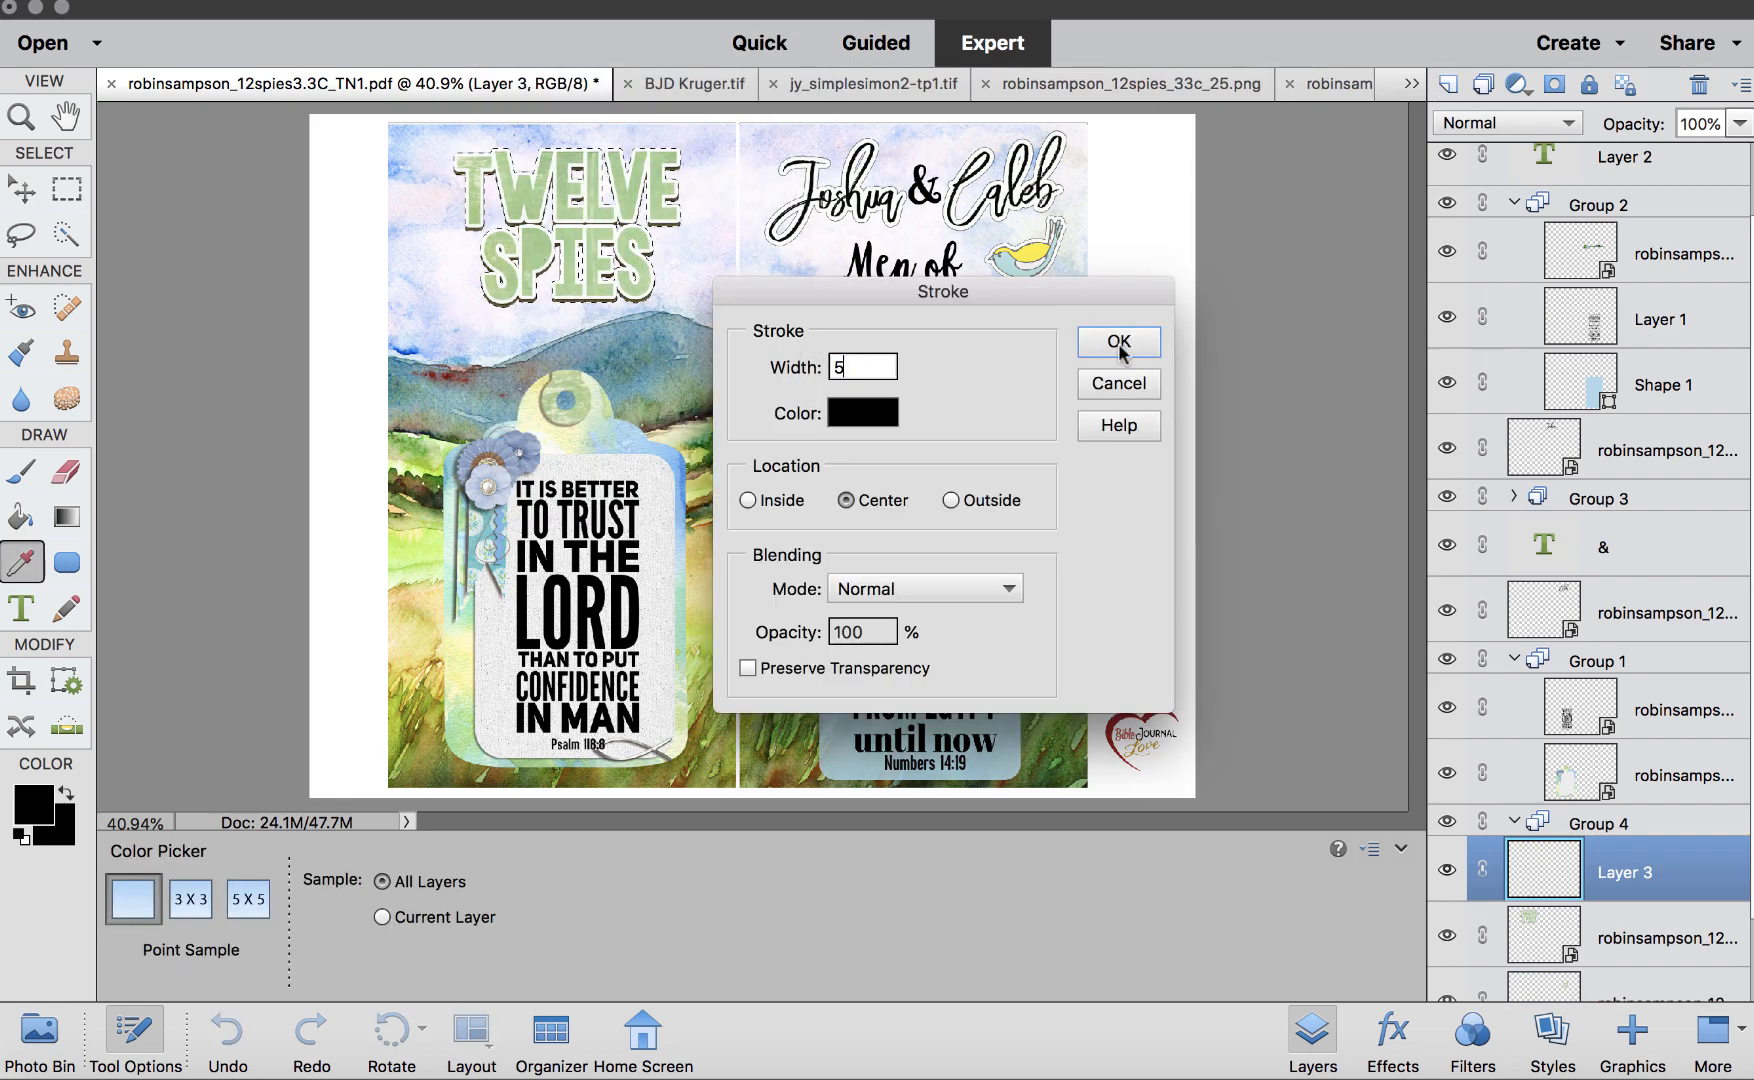
{"action": "left_click", "coordinate": [1119, 344]}
{"action": "left_click", "coordinate": [812, 4]}
{"action": "left_click", "coordinate": [822, 30]}
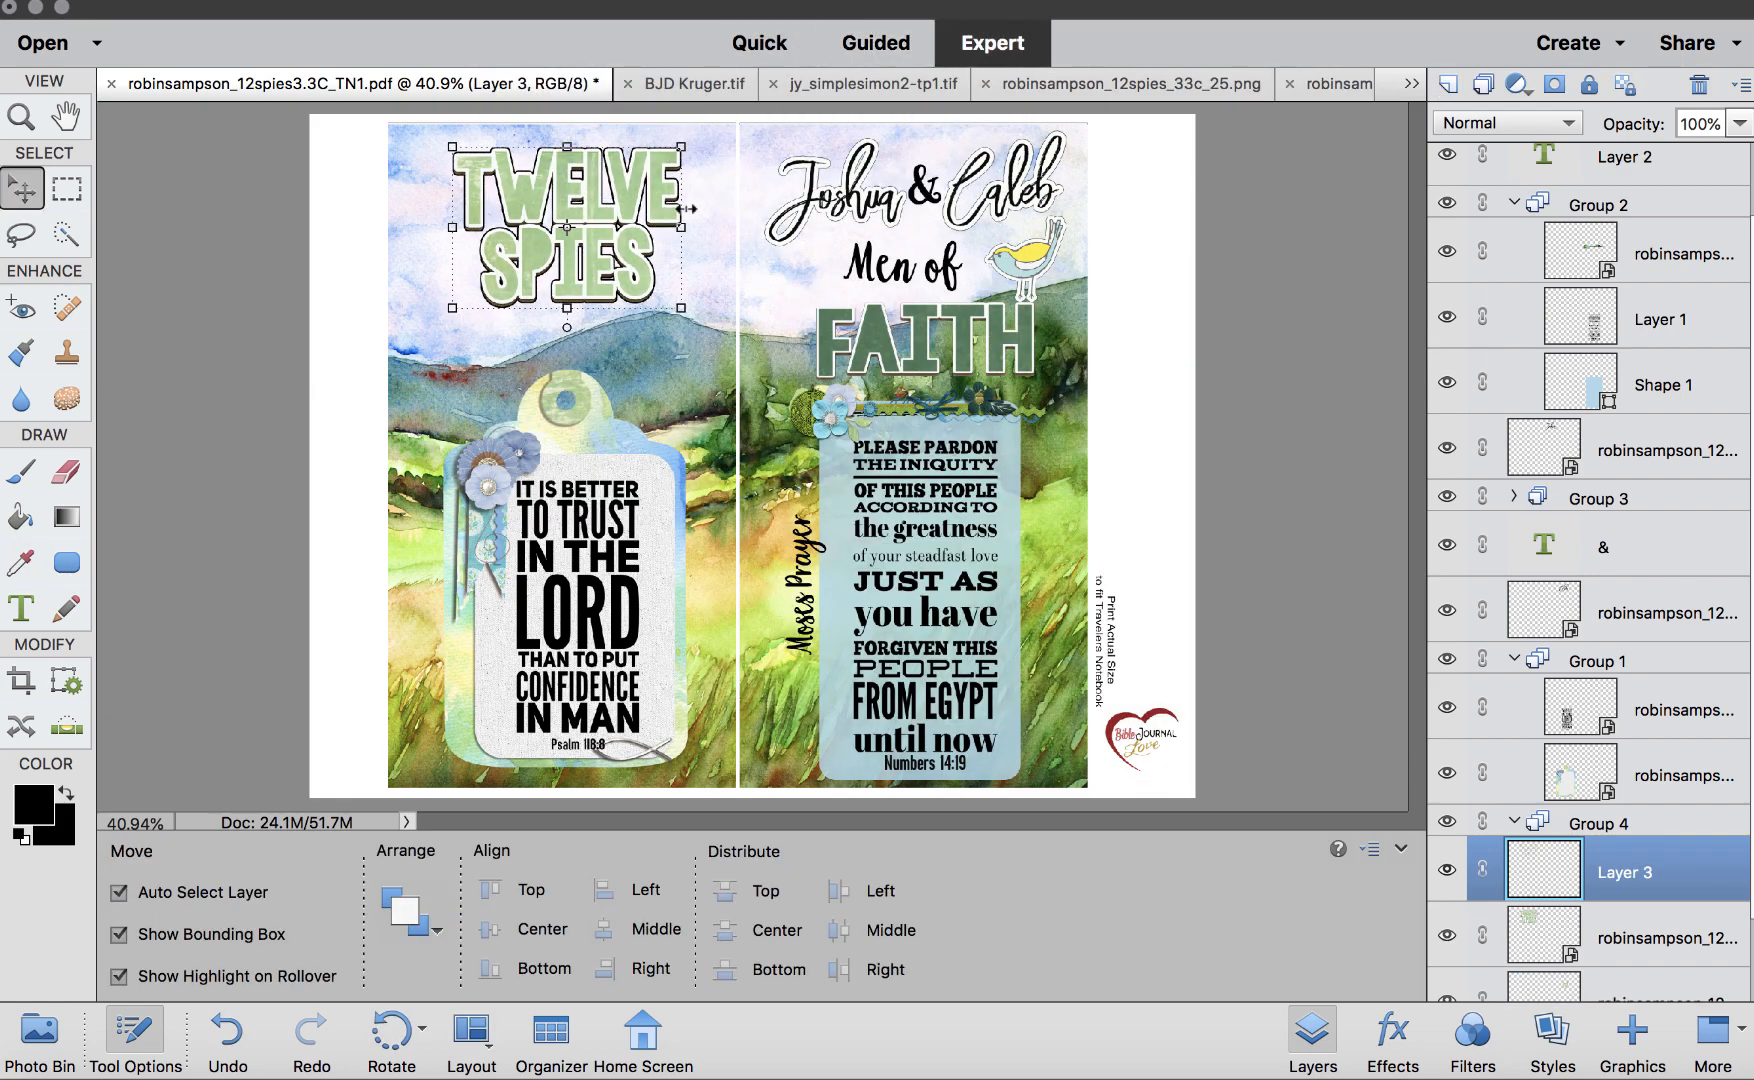
{"action": "key", "text": "super+plus"}
{"action": "key", "text": "super+plus"}
{"action": "key", "text": "super+plus"}
{"action": "scroll", "coordinate": [727, 330], "scroll_direction": "down", "scroll_amount": 5}
{"action": "scroll", "coordinate": [660, 370], "scroll_direction": "left", "scroll_amount": 3}
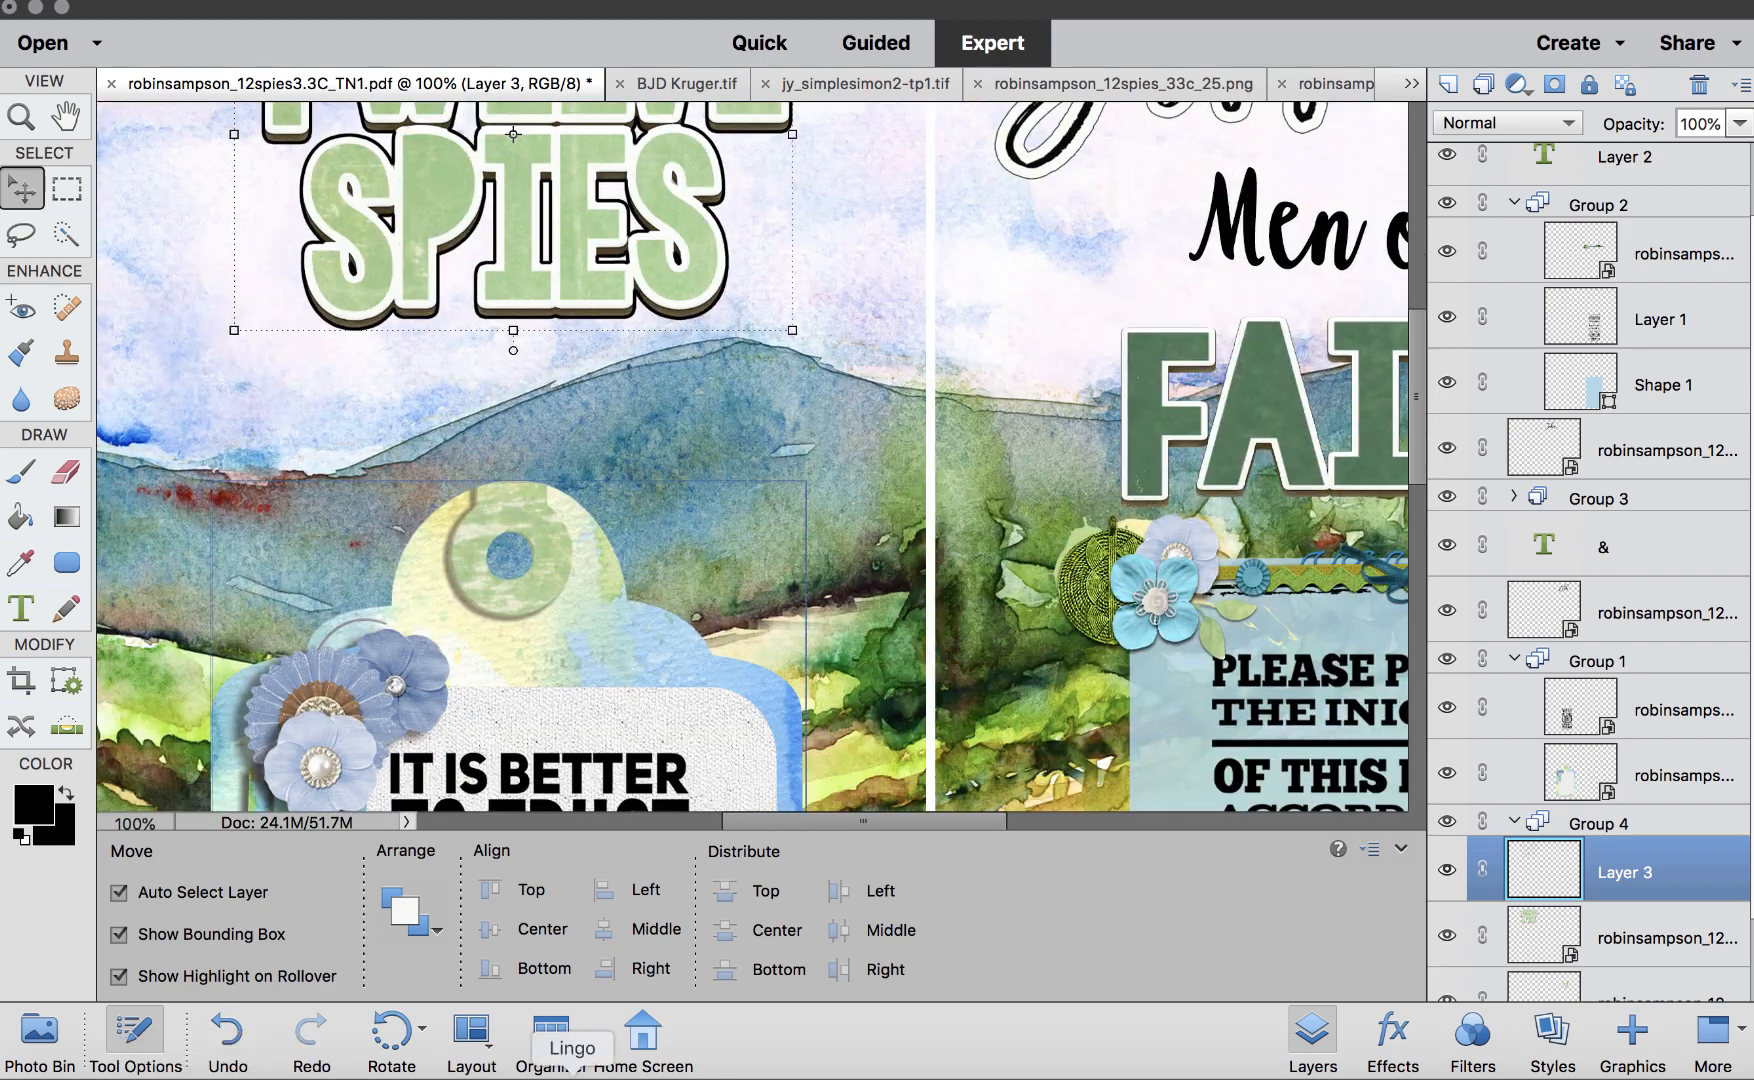
Switch to the Lingo app and open the hanging grape vine from the 12 Spies section for editing
{"action": "left_click", "coordinate": [572, 1068]}
{"action": "left_click", "coordinate": [843, 661]}
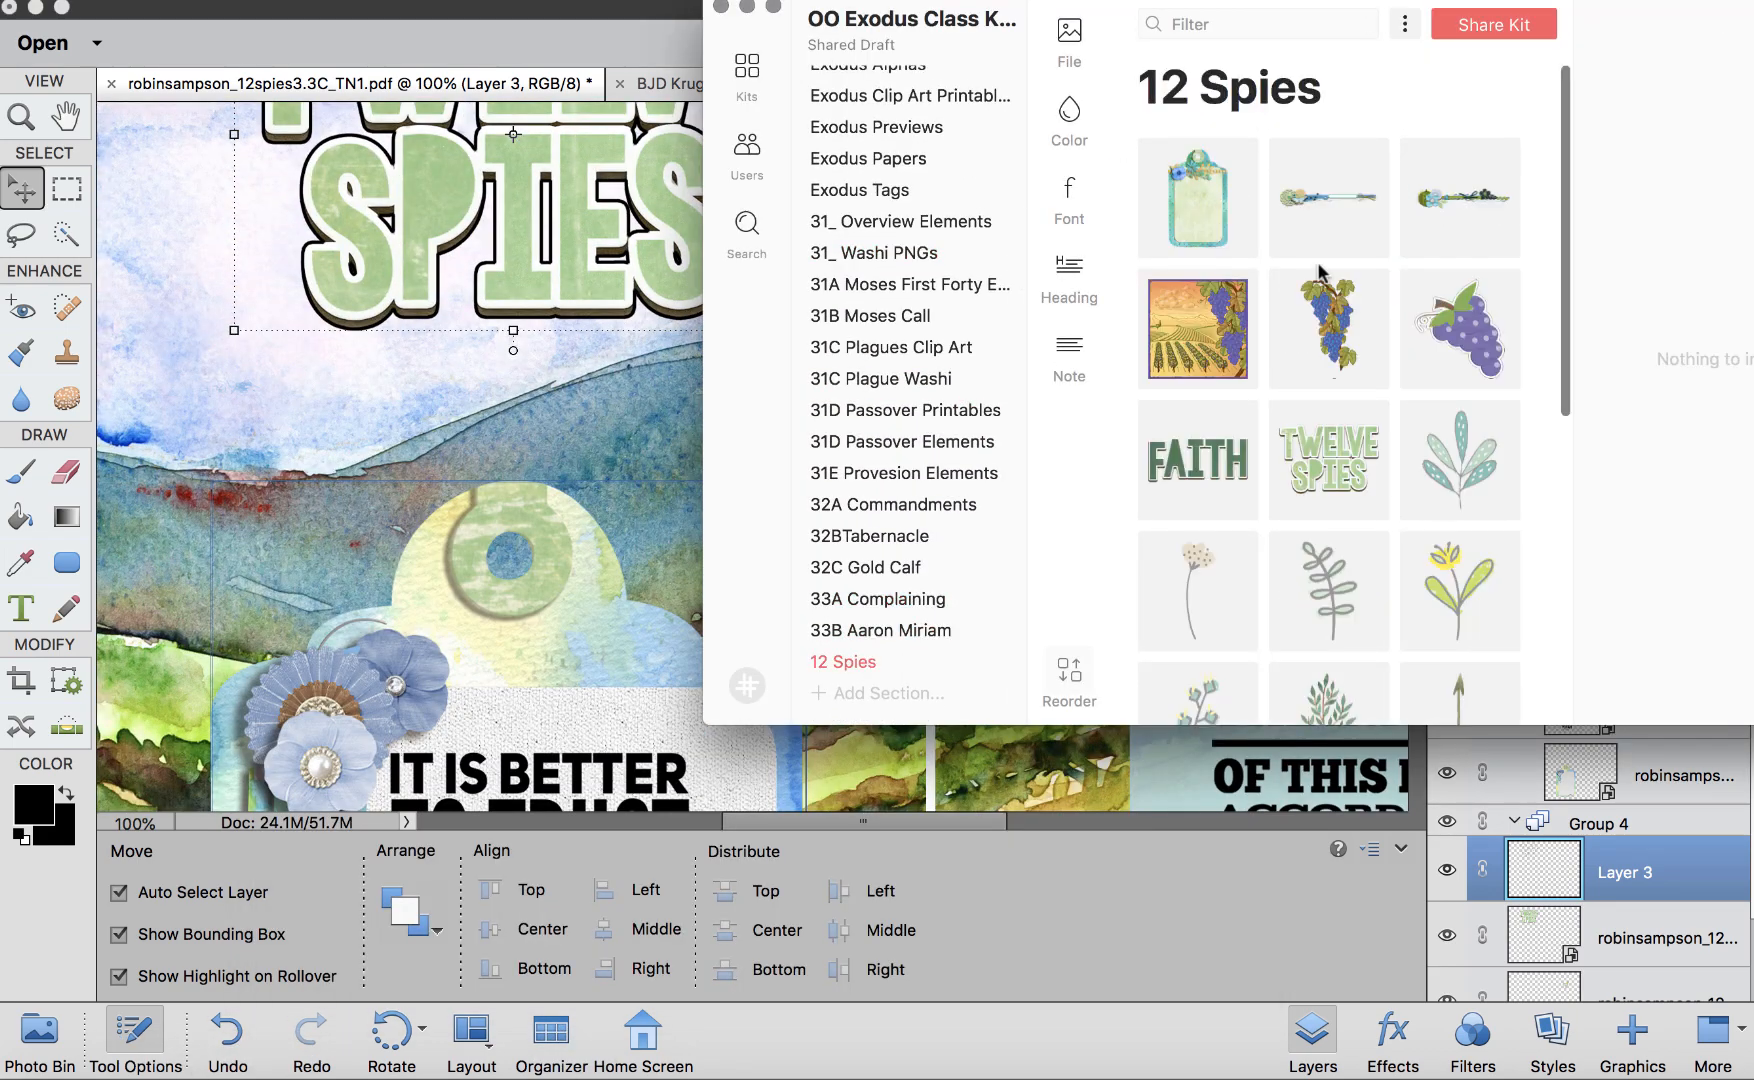
{"action": "scroll", "coordinate": [1320, 272], "scroll_direction": "down", "scroll_amount": 3}
{"action": "left_click_drag", "start_coordinate": [1329, 115], "coordinate": [606, 386]}
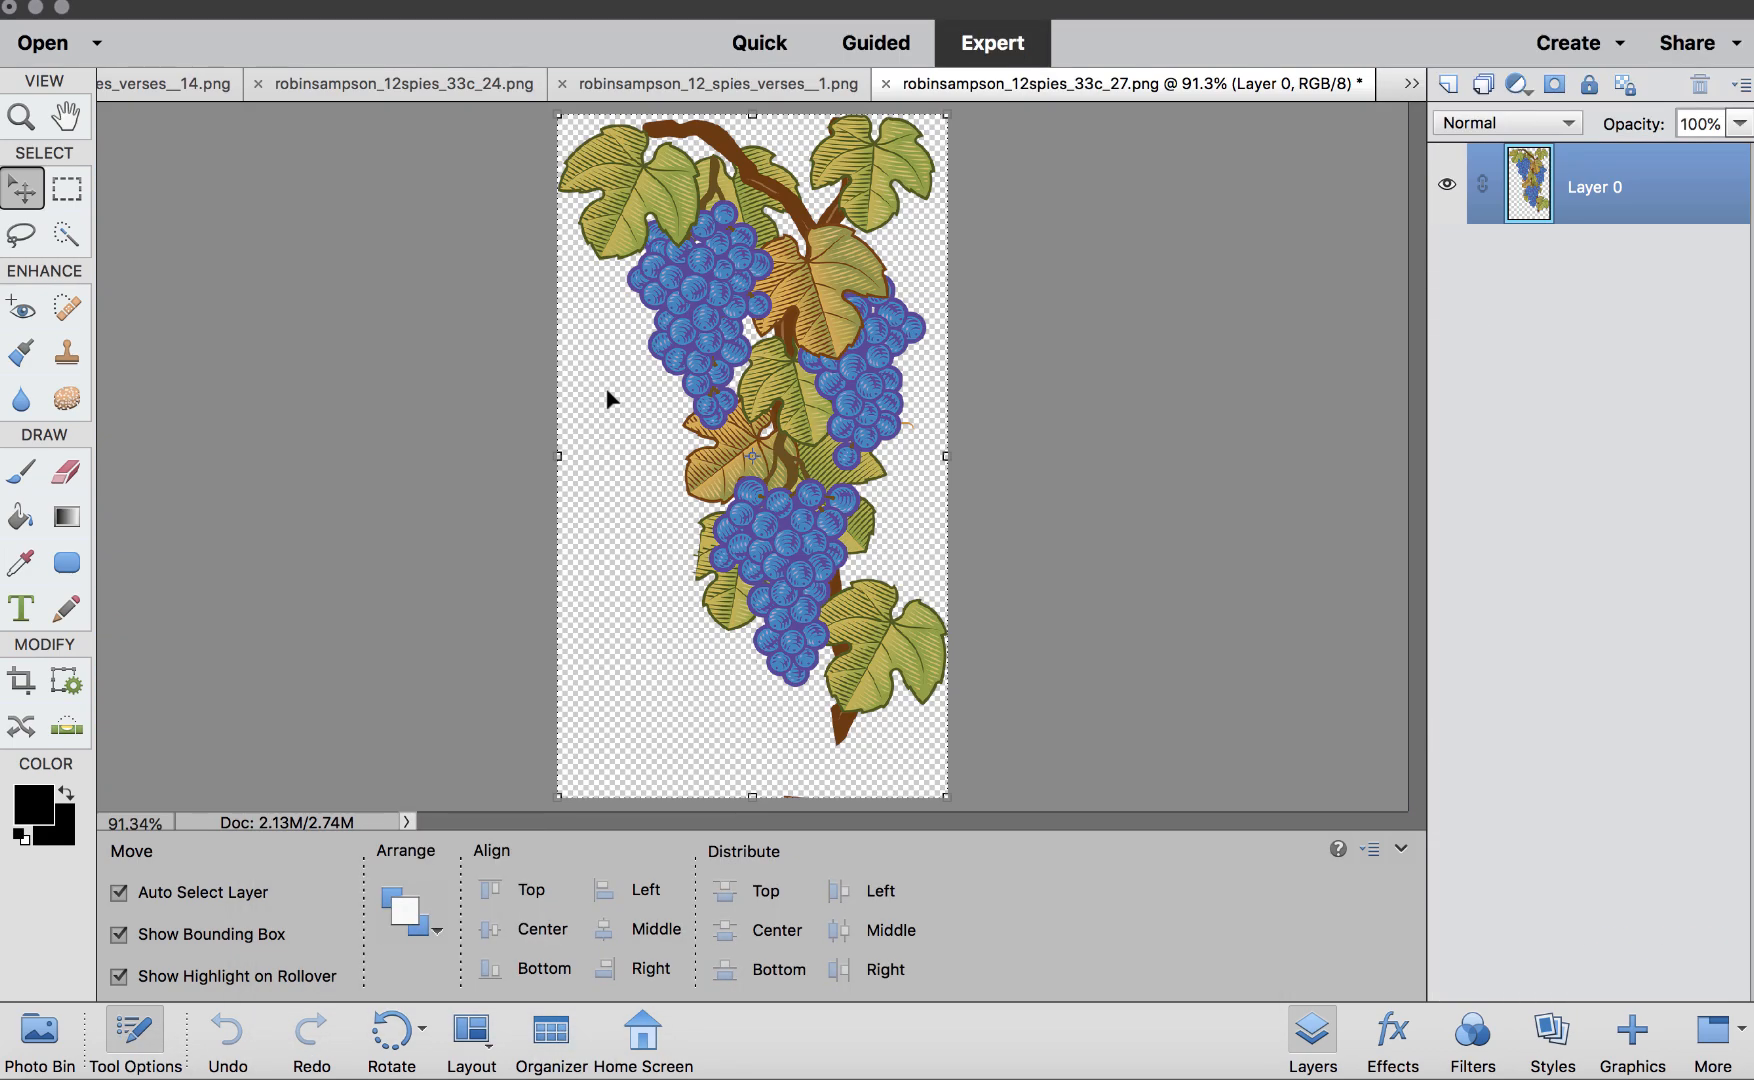
Return to the Twelve Spies insert and place the grape vine beside the upper corner of the blue verse panel
{"action": "left_click", "coordinate": [693, 90]}
{"action": "left_click", "coordinate": [38, 1035]}
{"action": "scroll", "coordinate": [301, 968], "scroll_direction": "down", "scroll_amount": 3}
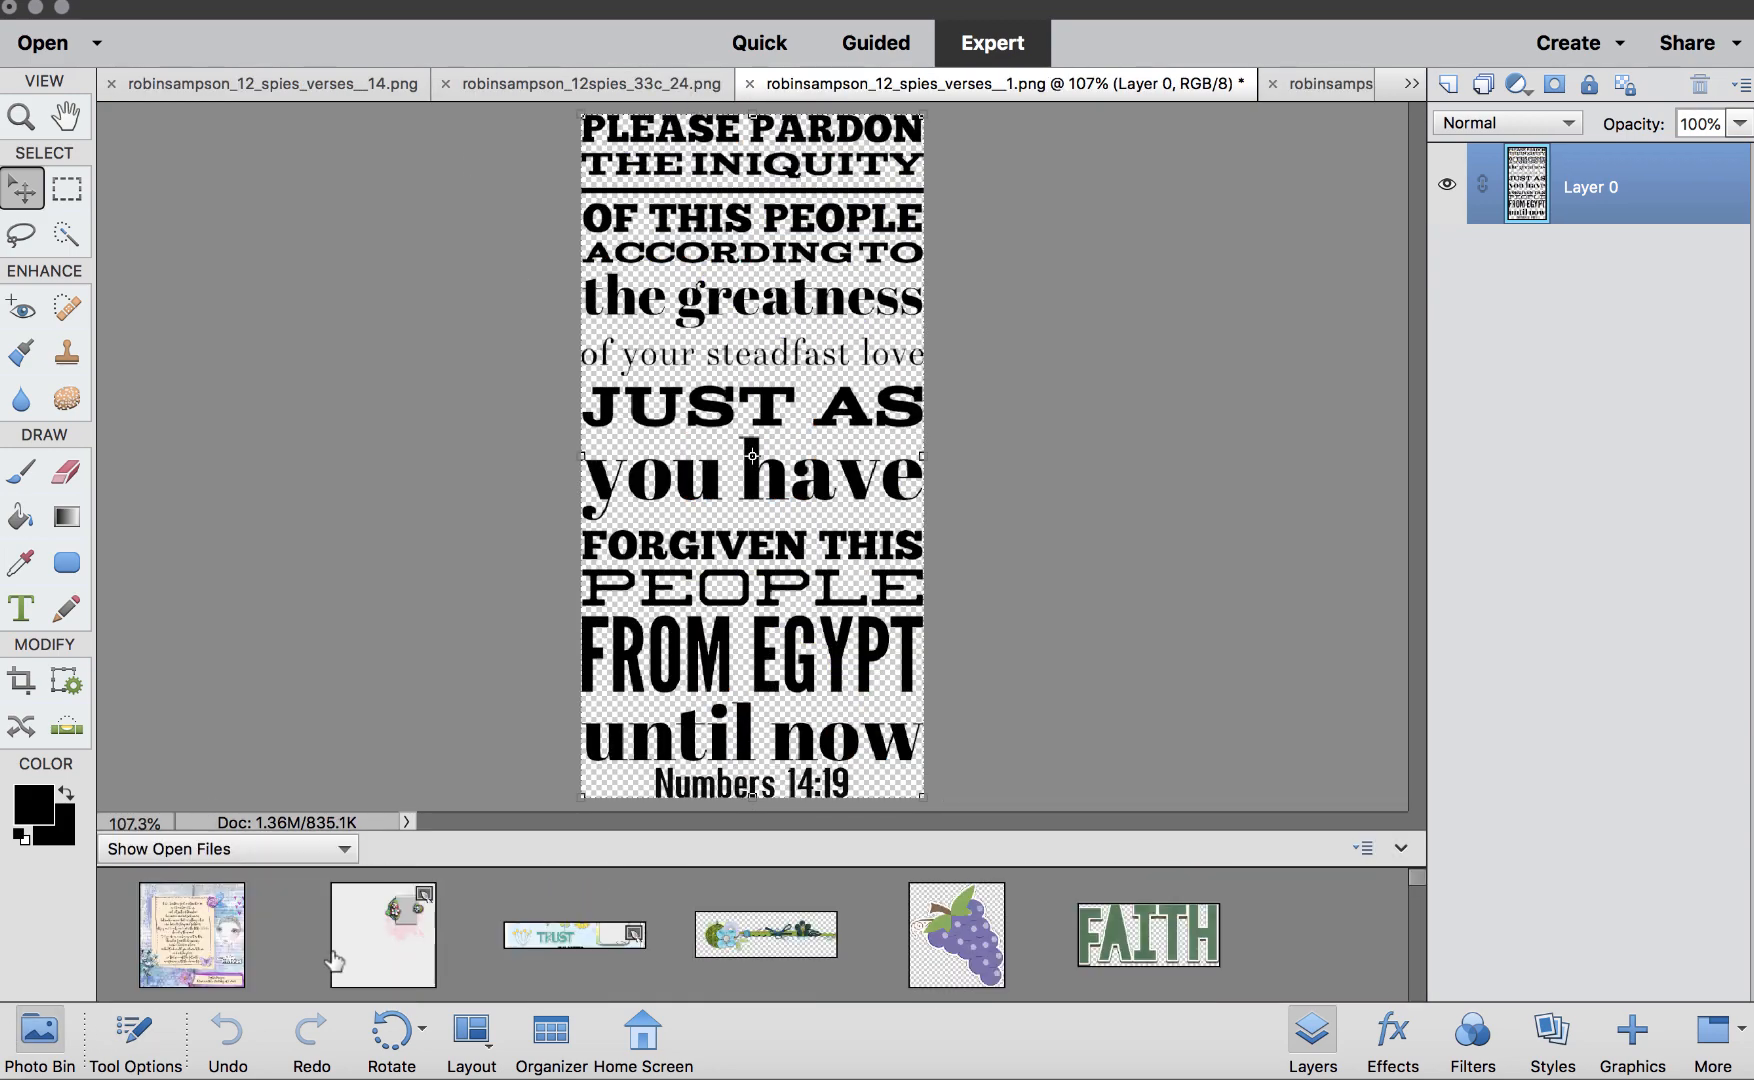
{"action": "double_click", "coordinate": [1151, 948]}
{"action": "key", "text": "super+minus"}
{"action": "key", "text": "super+minus"}
{"action": "key", "text": "super+minus"}
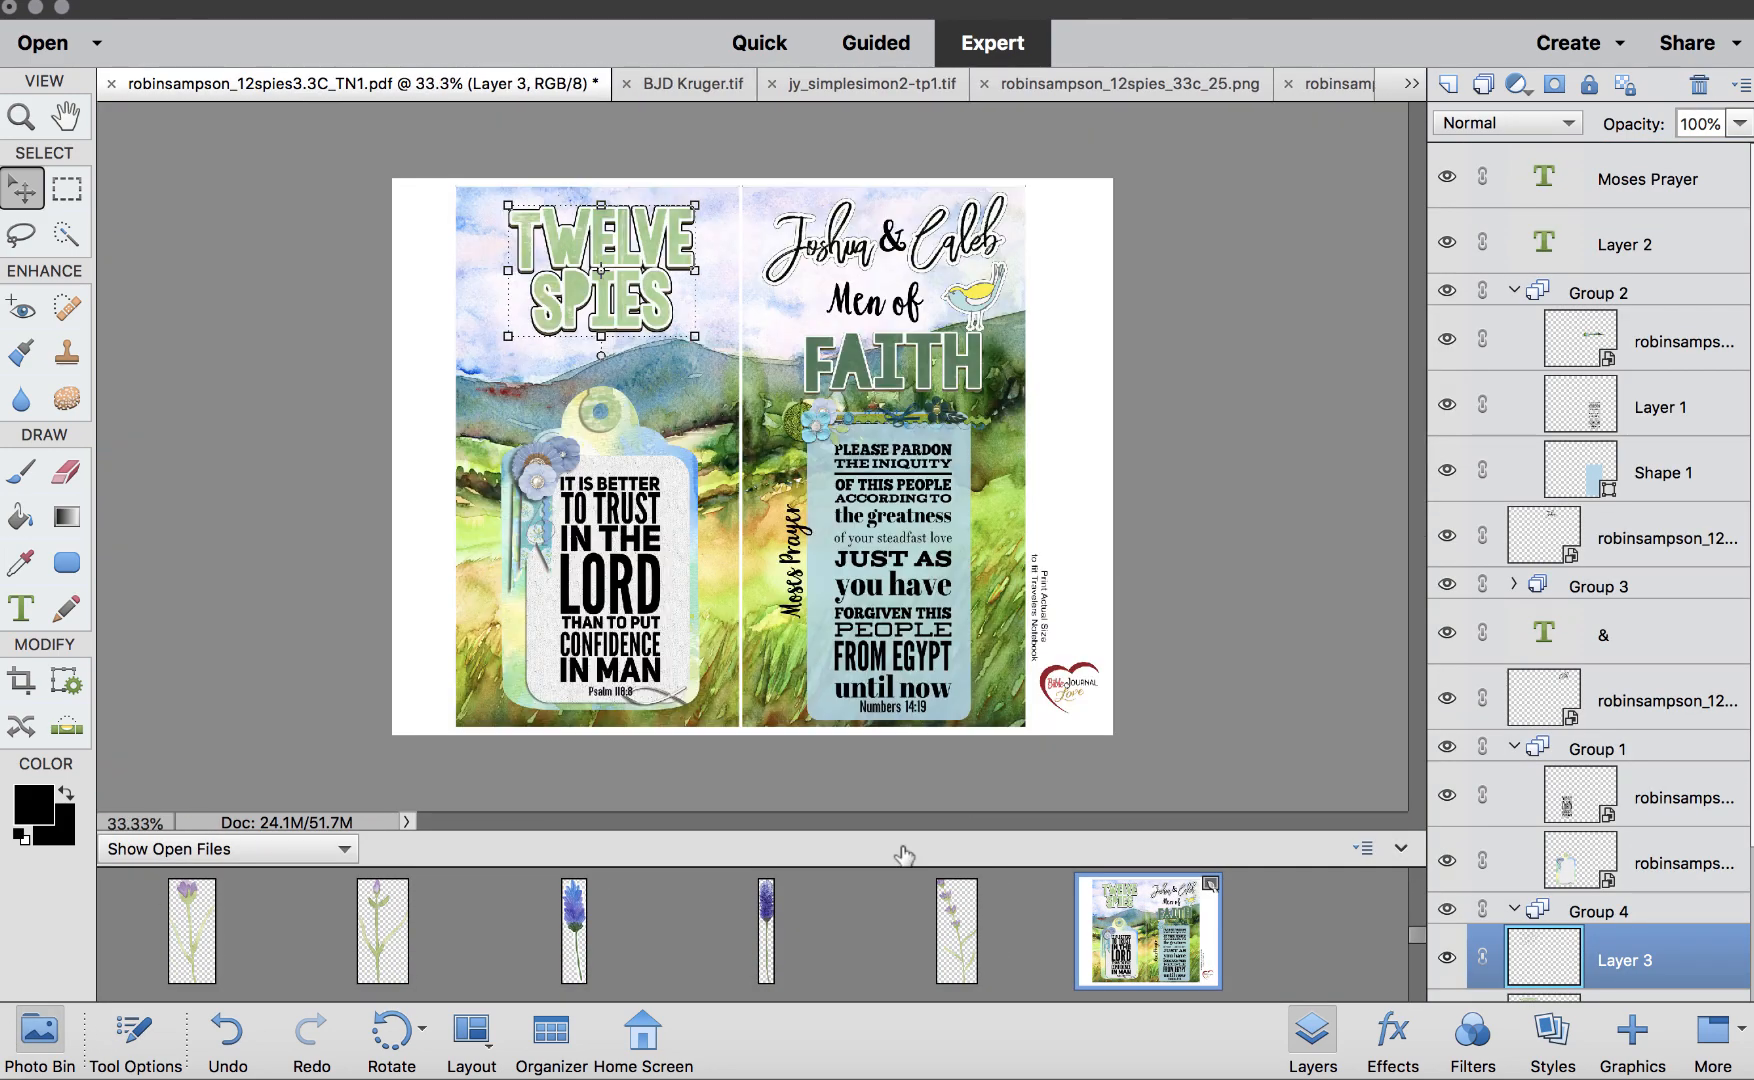
{"action": "scroll", "coordinate": [895, 915], "scroll_direction": "down", "scroll_amount": 5}
{"action": "left_click_drag", "start_coordinate": [581, 947], "coordinate": [751, 386]}
{"action": "left_click_drag", "start_coordinate": [824, 332], "coordinate": [942, 420]}
{"action": "key", "text": "Return"}
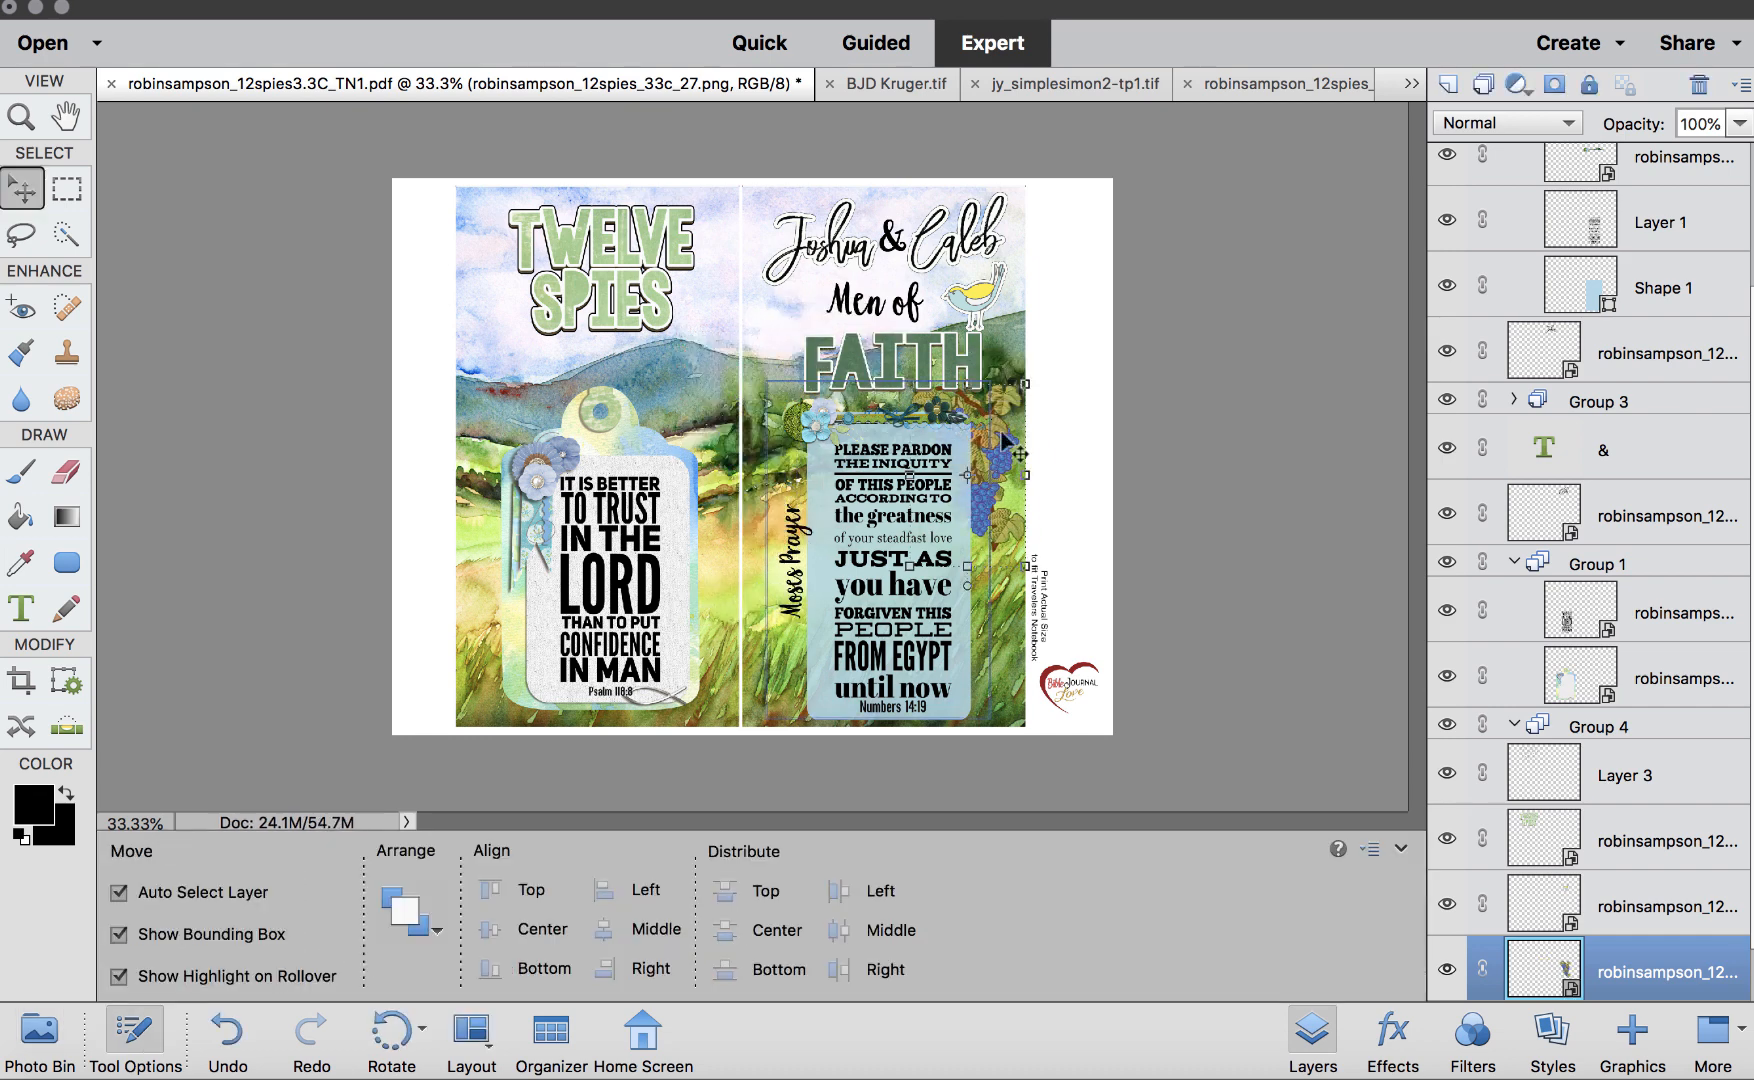
Bring the grape vine to the front, scale it to about 84% width and 77% height, and fit it over the verse panel's upper right corner
{"action": "key", "text": "super+shift+bracketright"}
{"action": "left_click_drag", "start_coordinate": [1025, 565], "coordinate": [1007, 525]}
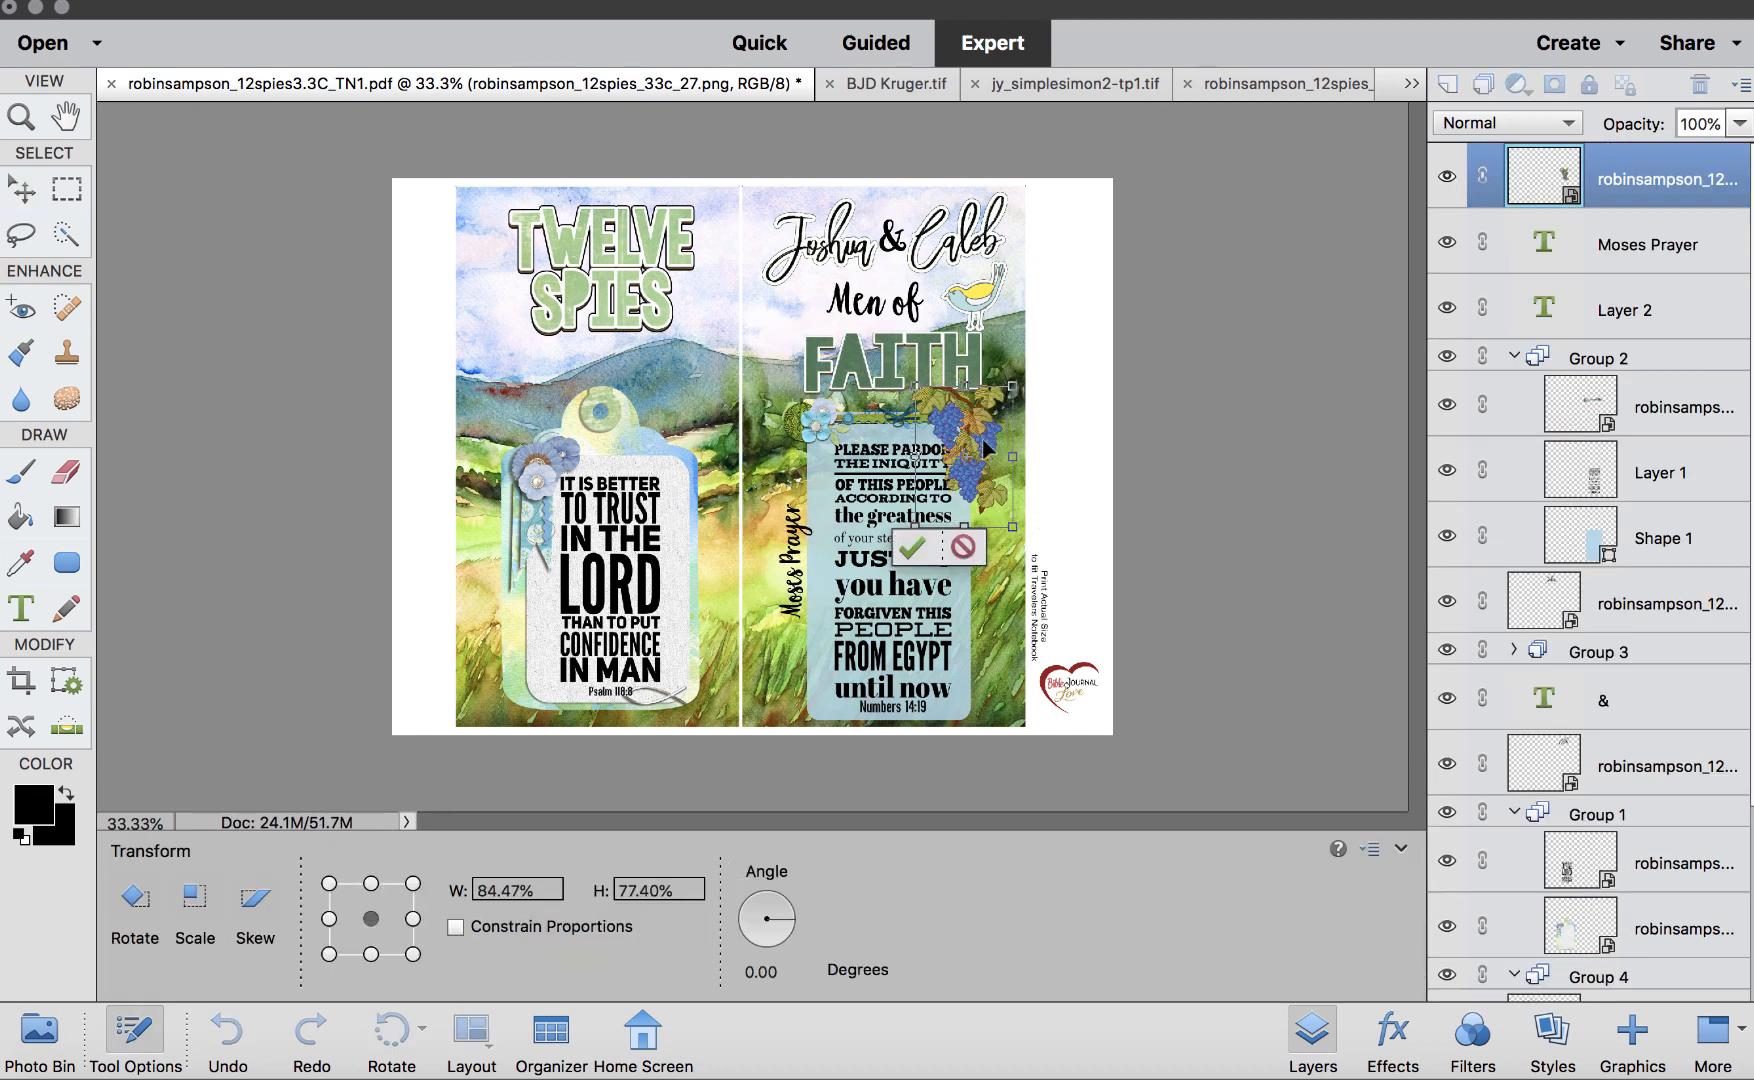
{"action": "left_click_drag", "start_coordinate": [977, 444], "coordinate": [996, 446]}
{"action": "key", "text": "Return"}
{"action": "left_click", "coordinate": [1335, 557]}
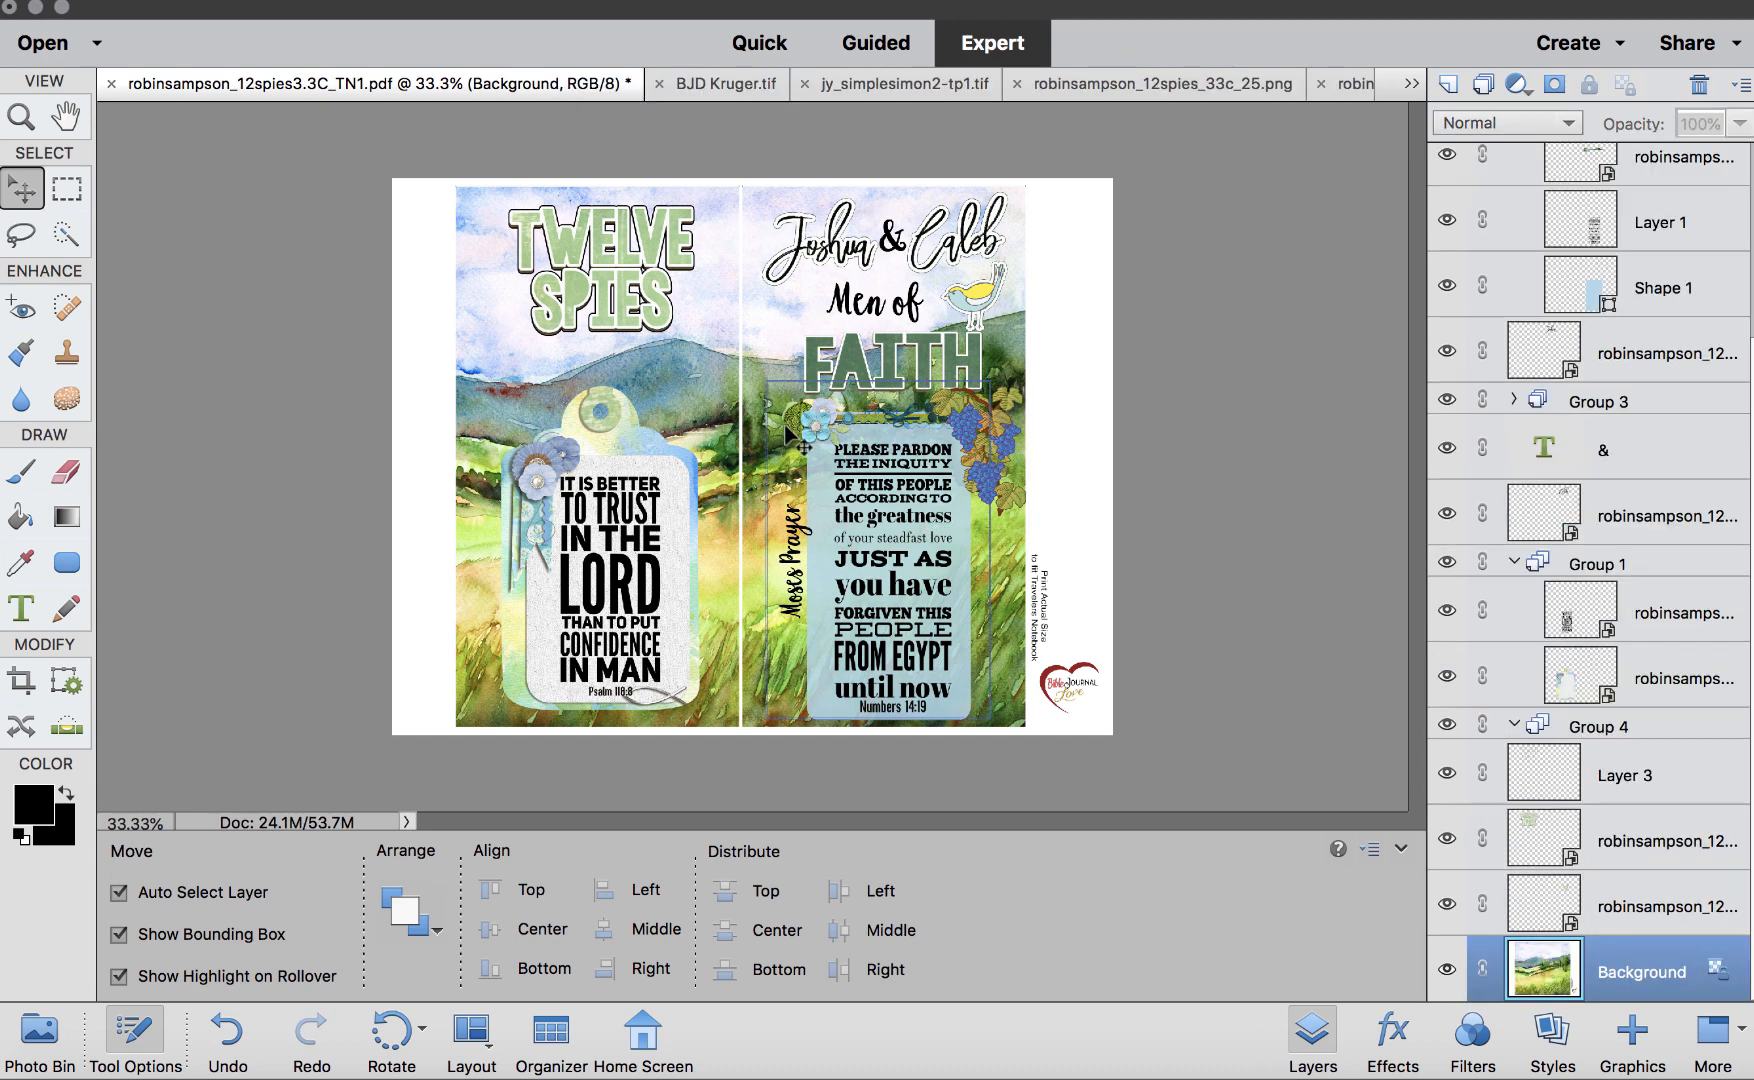
Open the blue knotted ribbon from Lingo's 33B Aaron Miriam section, and go back to the Twelve Spies insert
{"action": "left_click", "coordinate": [572, 1076]}
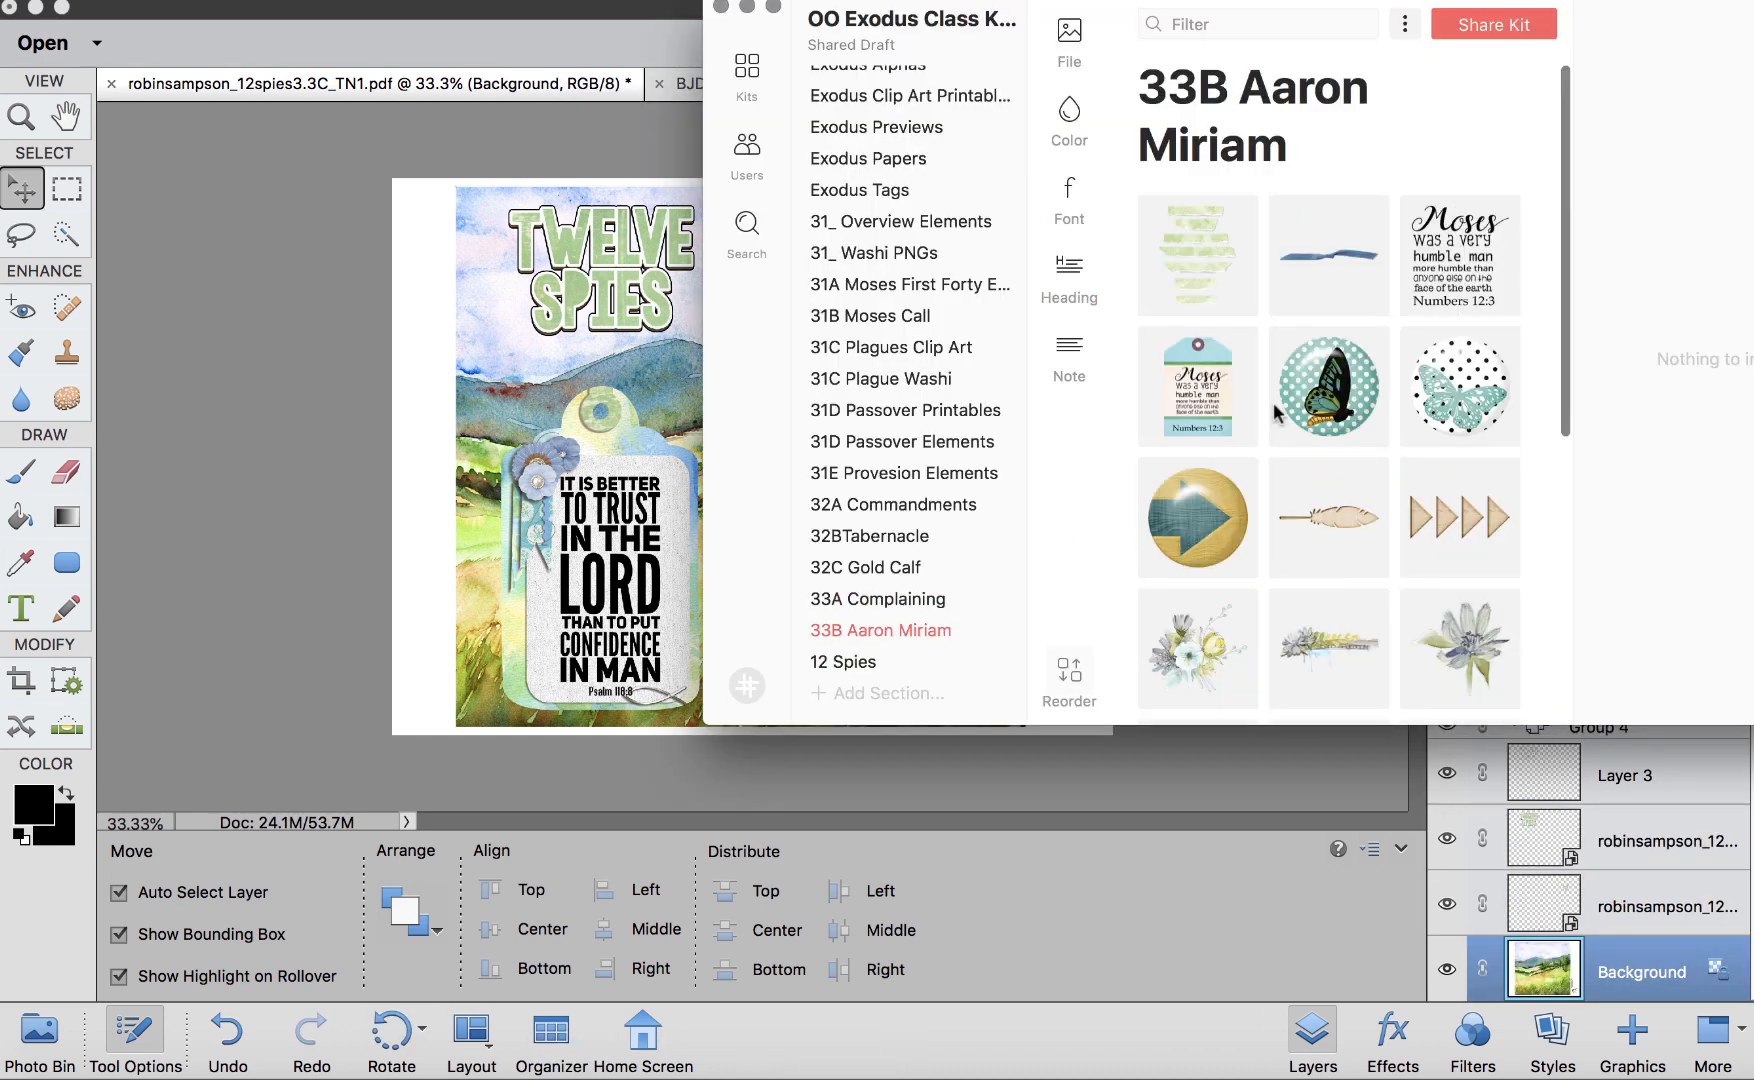
{"action": "double_click", "coordinate": [1355, 252]}
{"action": "left_click", "coordinate": [39, 1035]}
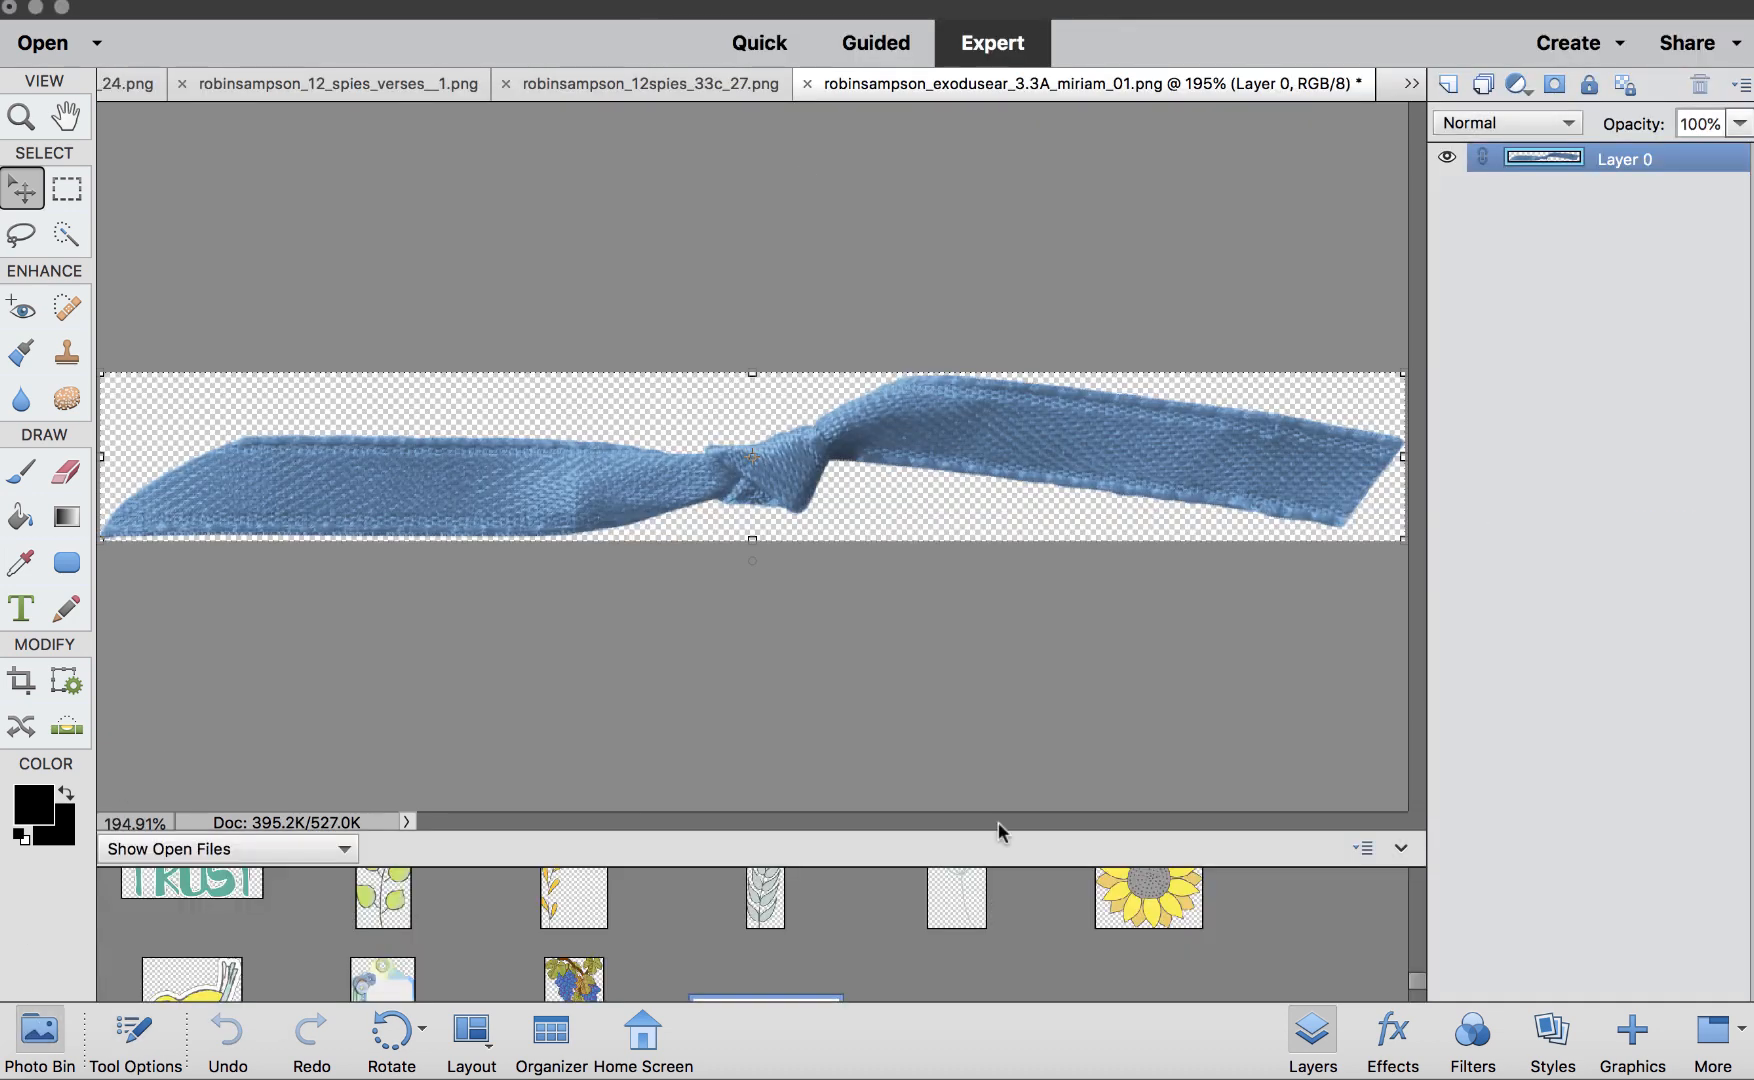
{"action": "scroll", "coordinate": [840, 941], "scroll_direction": "up", "scroll_amount": 5}
{"action": "scroll", "coordinate": [845, 948], "scroll_direction": "down", "scroll_amount": 10}
{"action": "scroll", "coordinate": [795, 941], "scroll_direction": "up", "scroll_amount": 3}
{"action": "double_click", "coordinate": [1158, 925]}
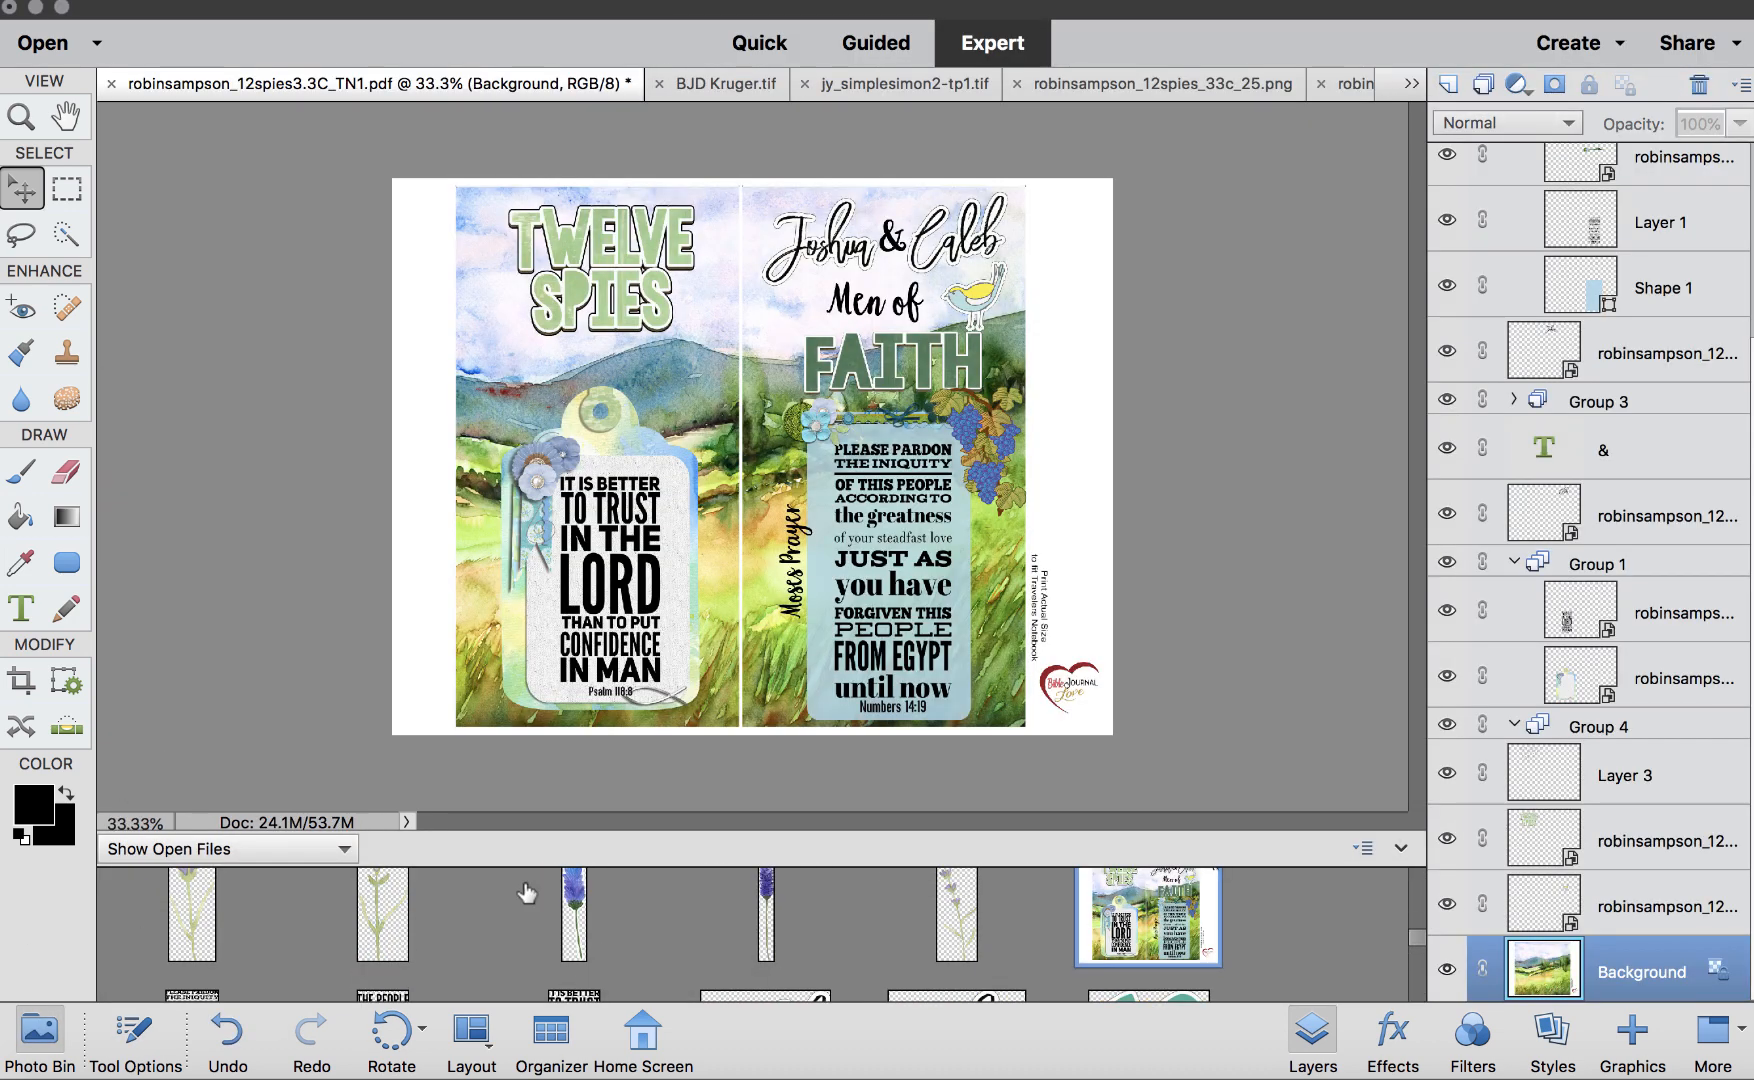
Place the blue ribbon across the Psalm tag's hole, bring it to the front and scale it down
{"action": "scroll", "coordinate": [525, 896], "scroll_direction": "down", "scroll_amount": 3}
{"action": "left_click_drag", "start_coordinate": [716, 940], "coordinate": [608, 370]}
{"action": "left_click_drag", "start_coordinate": [788, 450], "coordinate": [630, 406]}
{"action": "key", "text": "super+shift+bracketright"}
{"action": "key", "text": "super+1"}
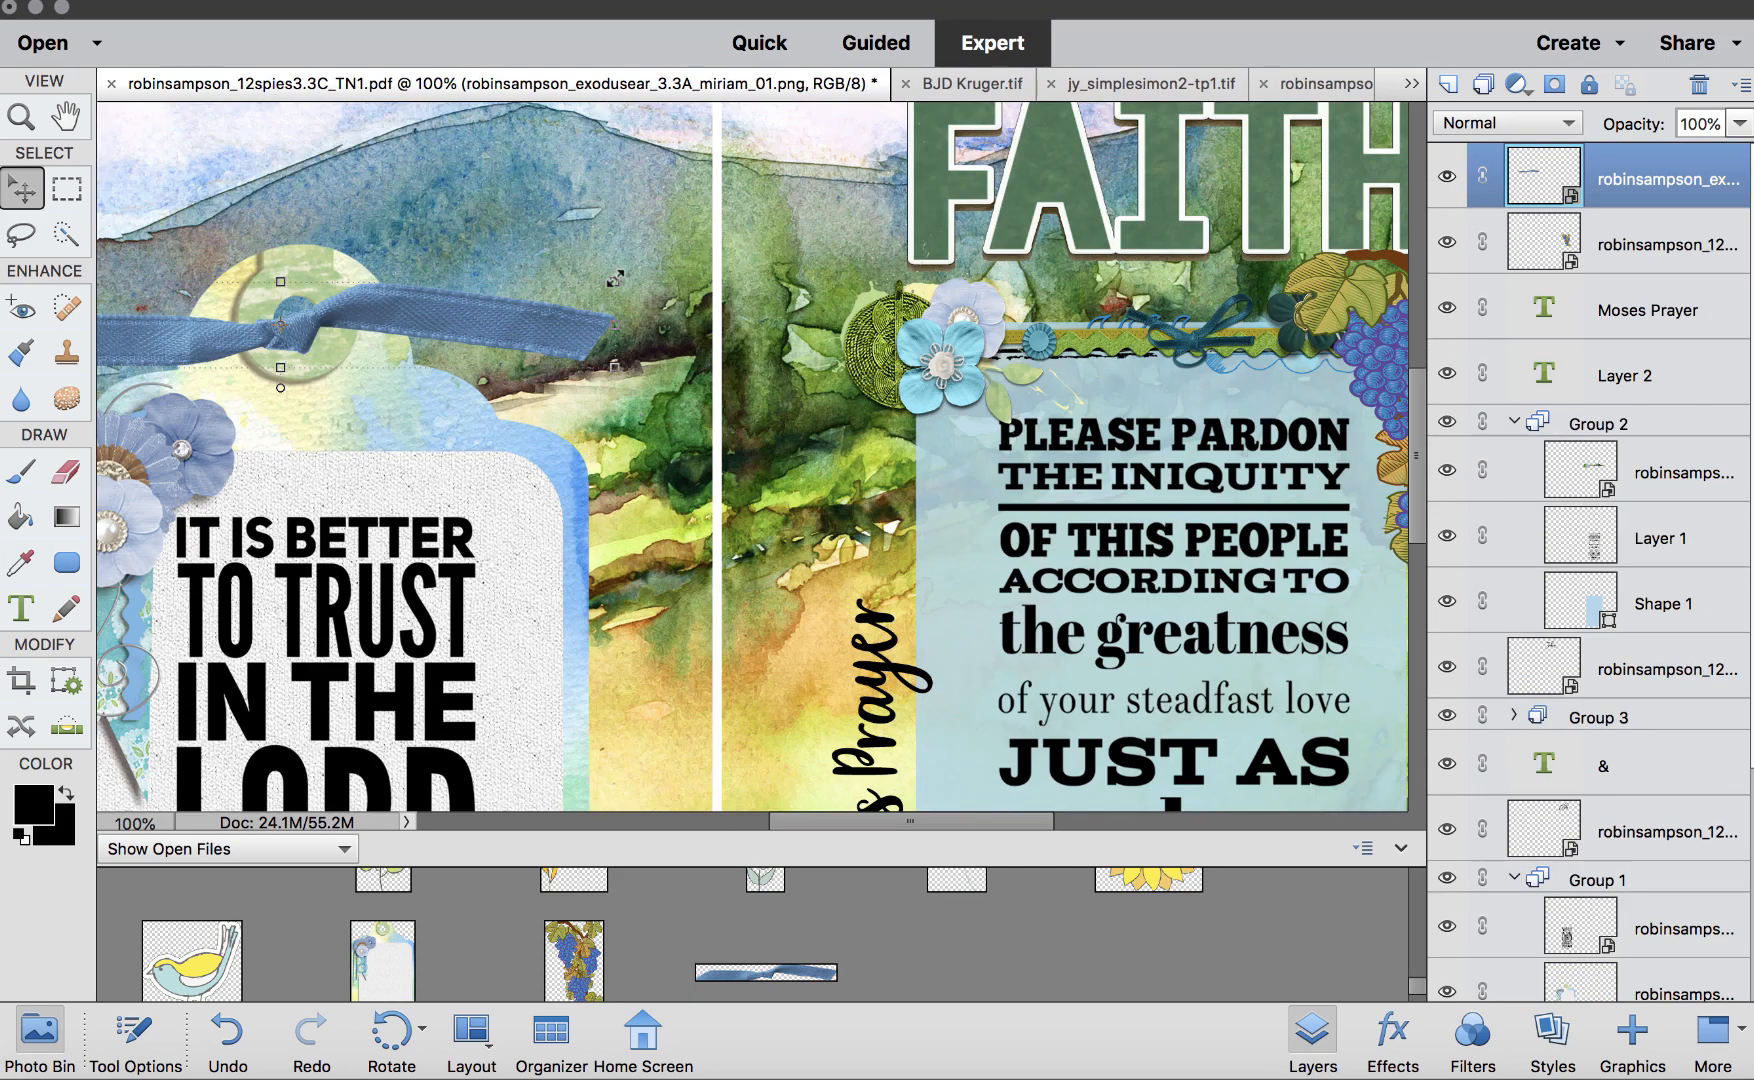
{"action": "left_click_drag", "start_coordinate": [615, 278], "coordinate": [518, 304]}
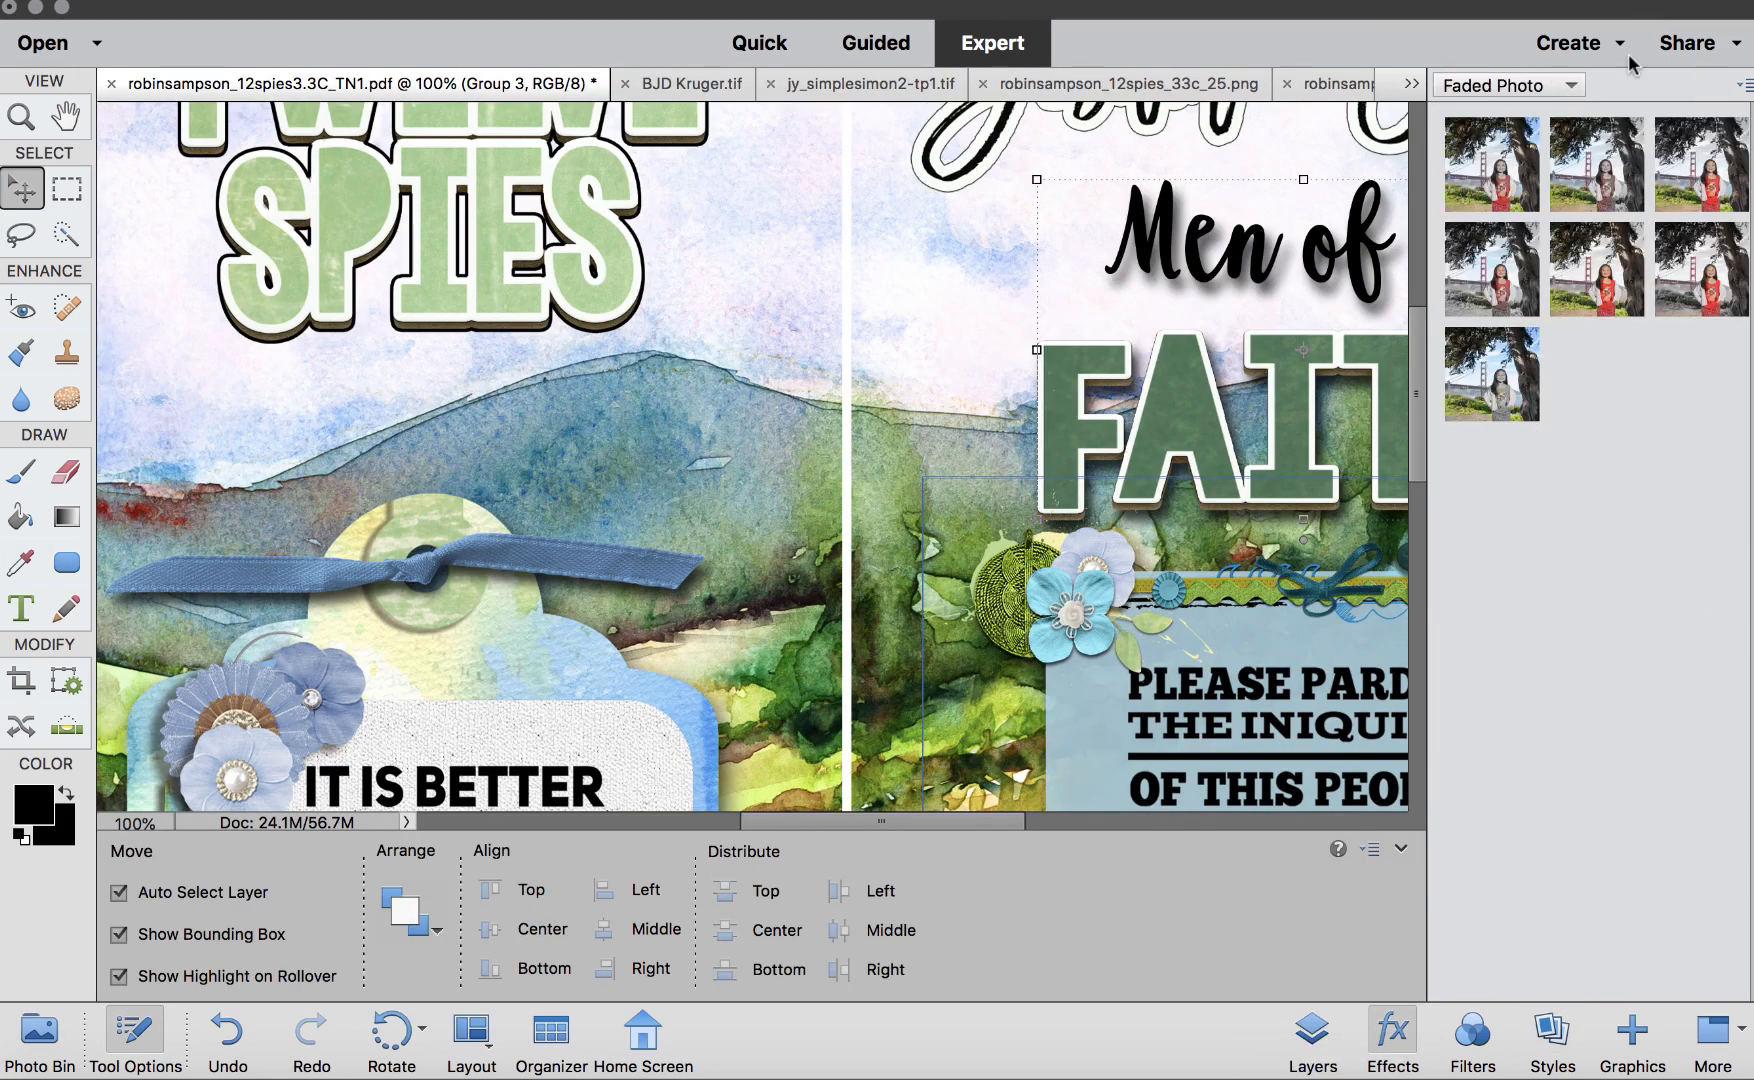
Ungroup "Men of" and FAITH
{"action": "left_click", "coordinate": [1311, 1040]}
{"action": "right_click", "coordinate": [1572, 717]}
{"action": "left_click", "coordinate": [1638, 780]}
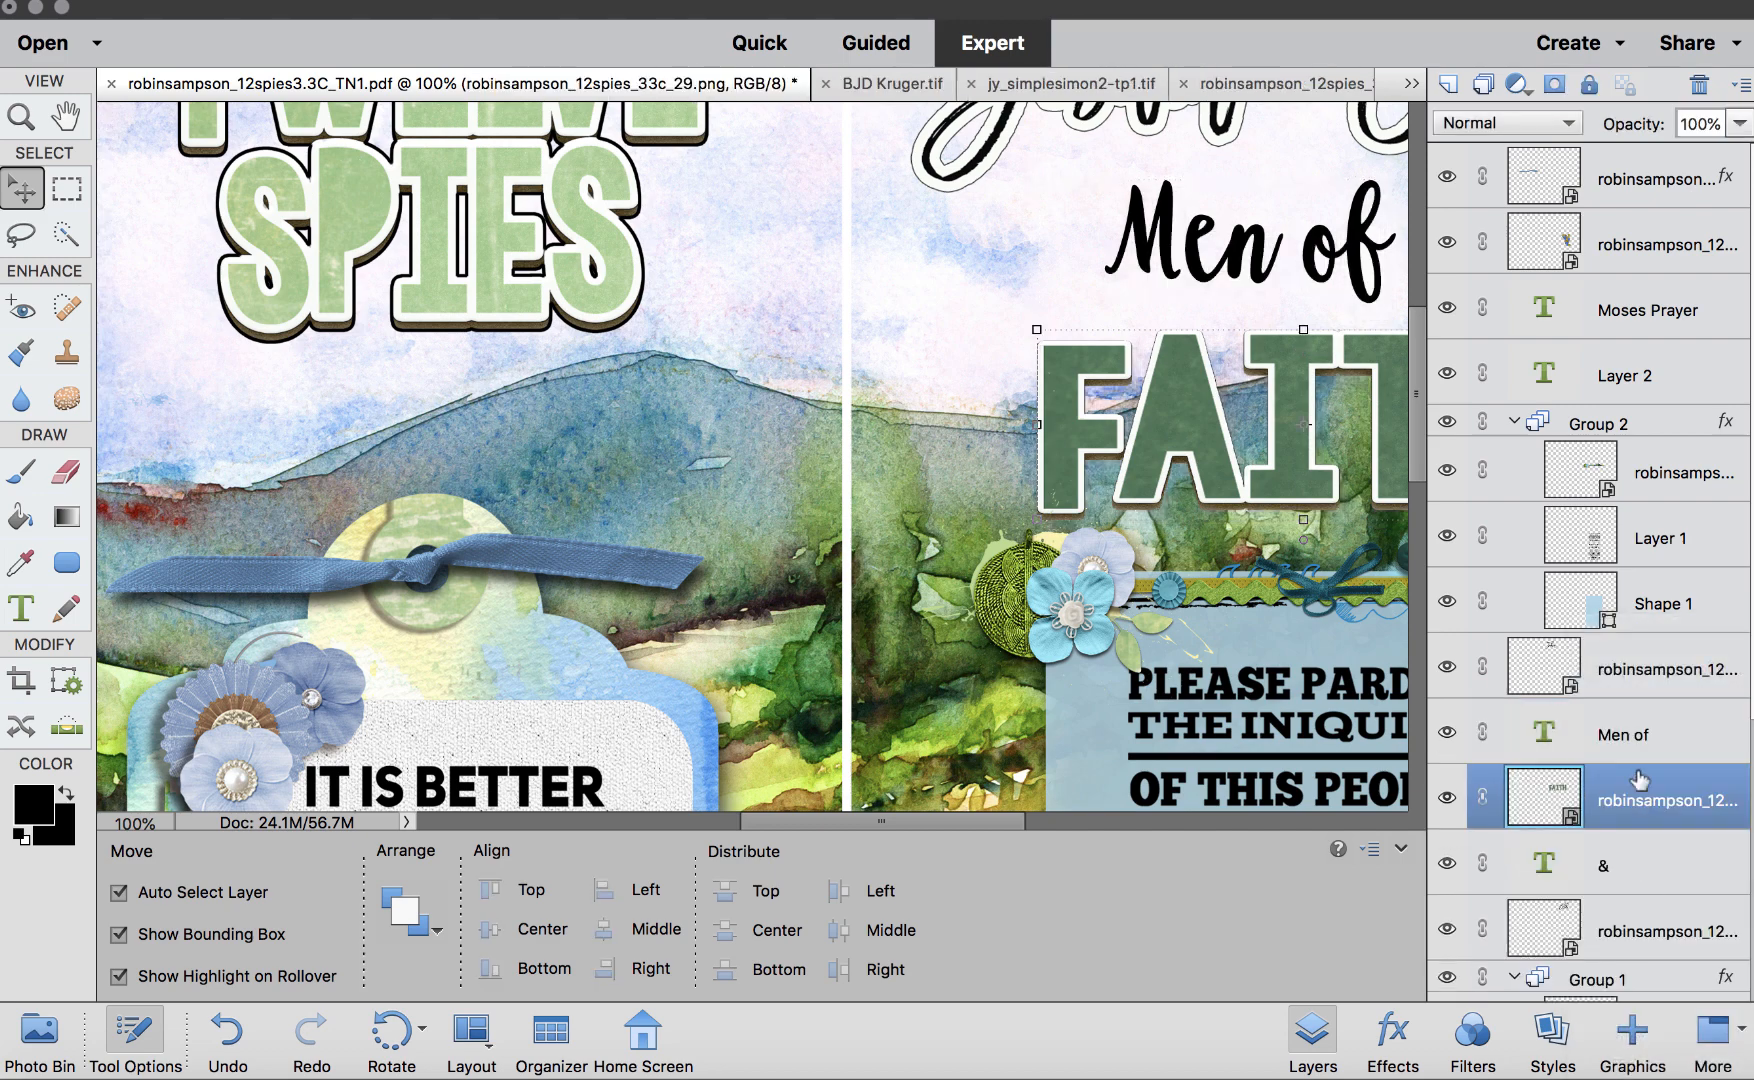
Apply a drop shadow to FAITH with size 6 px and distance 5 px
{"action": "left_click", "coordinate": [1552, 1035]}
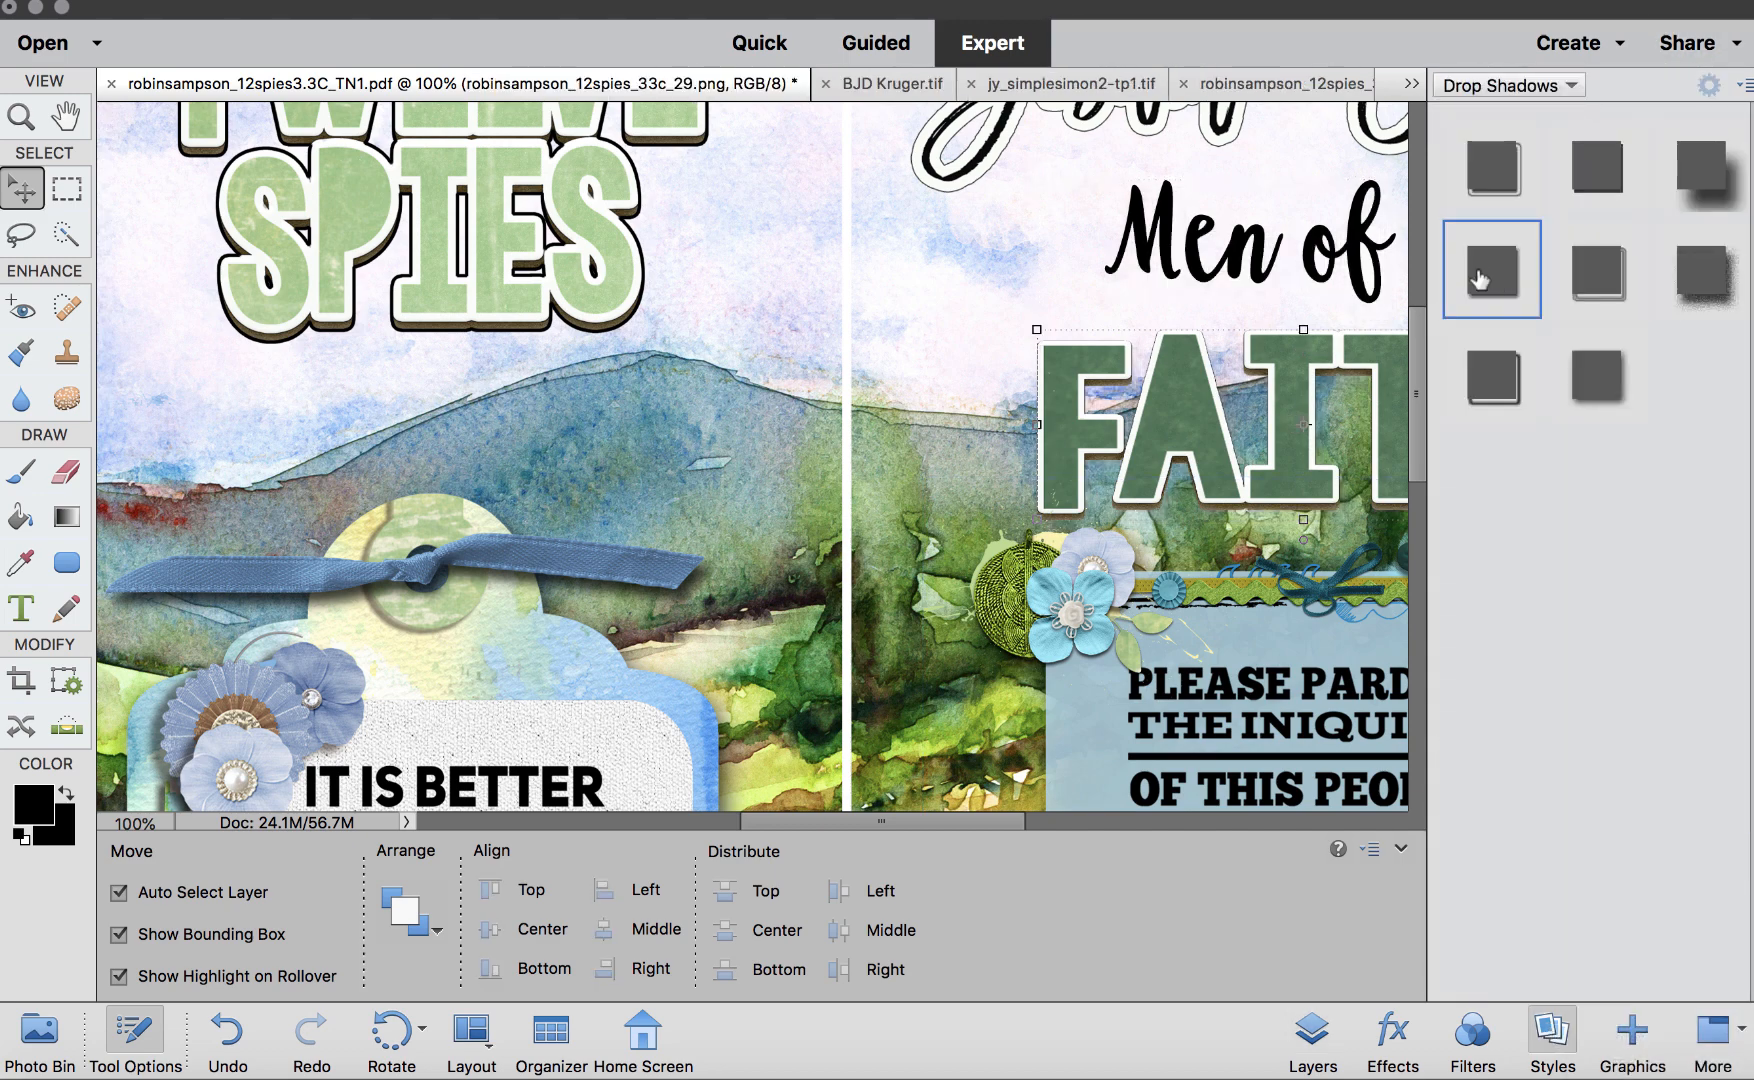
{"action": "left_click", "coordinate": [1480, 280]}
{"action": "left_click", "coordinate": [1312, 1035]}
{"action": "double_click", "coordinate": [1725, 800]}
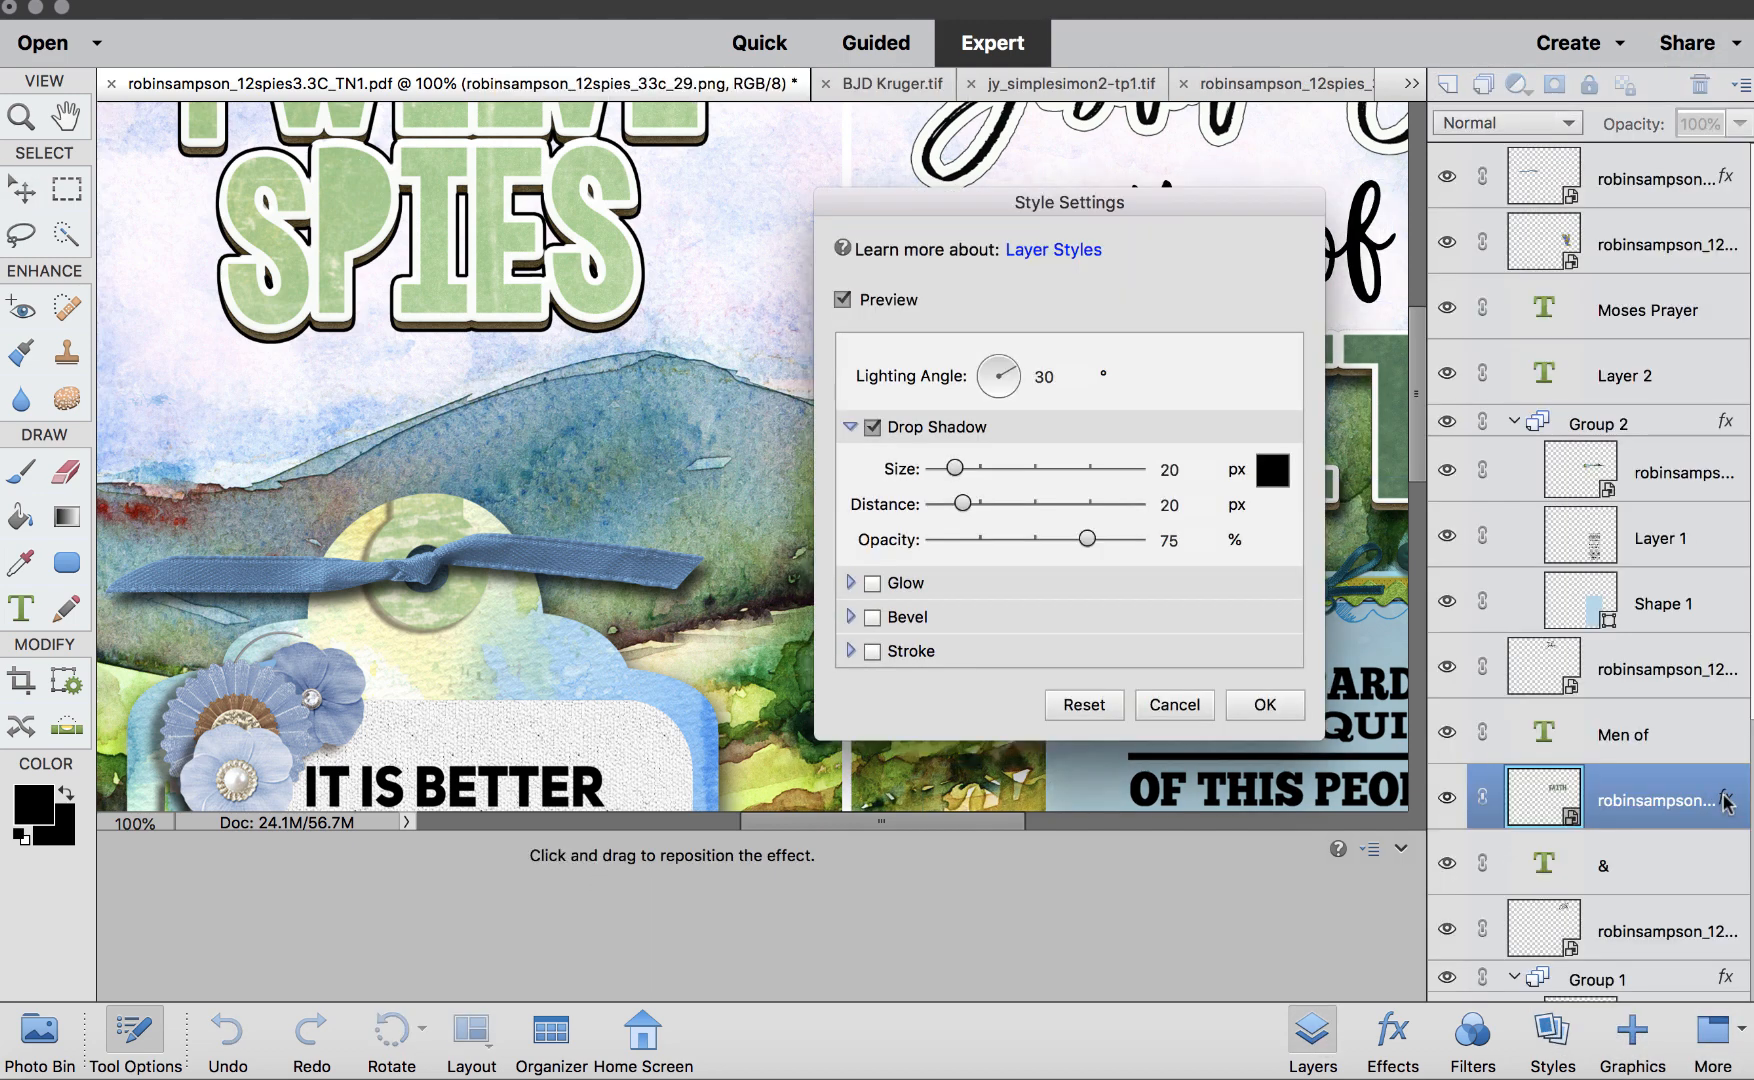
{"action": "left_click_drag", "start_coordinate": [945, 469], "coordinate": [943, 469]}
{"action": "left_click_drag", "start_coordinate": [1198, 204], "coordinate": [798, 236]}
{"action": "left_click", "coordinate": [863, 736]}
{"action": "right_click", "coordinate": [1059, 371]}
{"action": "left_click", "coordinate": [1090, 386]}
{"action": "double_click", "coordinate": [1725, 798]}
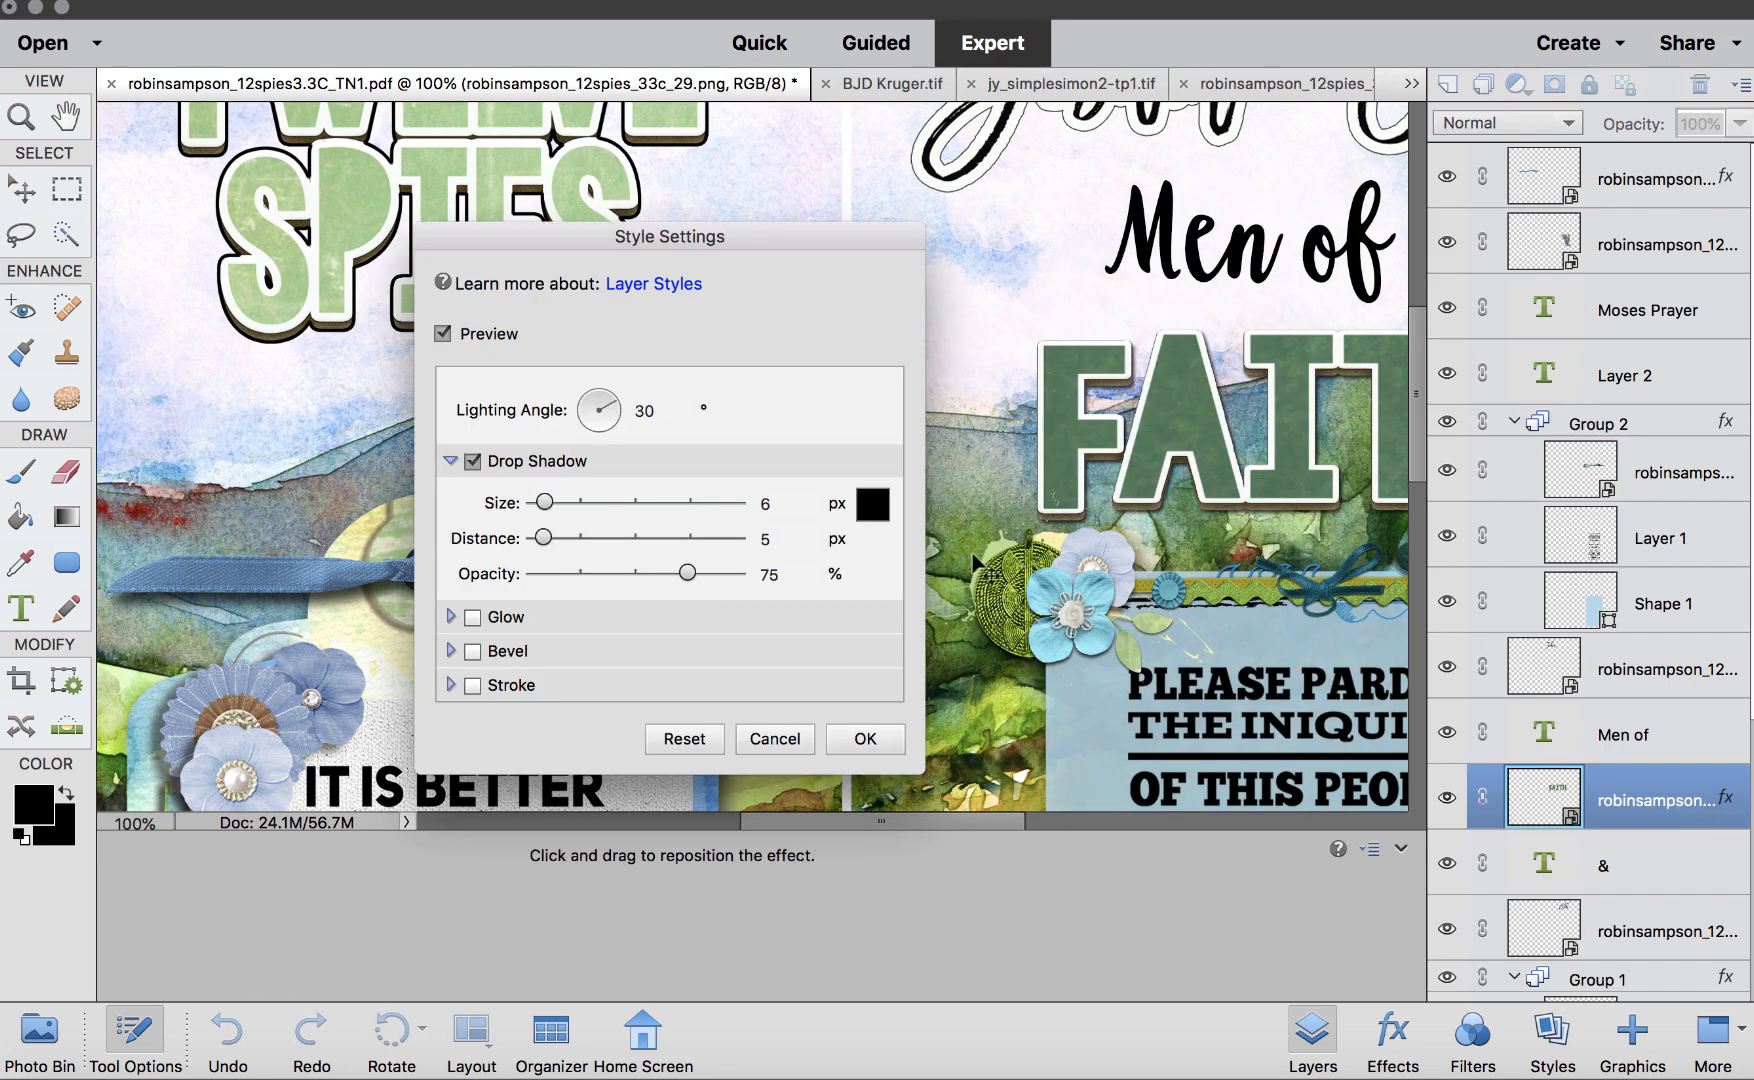
{"action": "left_click", "coordinate": [771, 736]}
Copy FAITH's layer style and paste it onto the TWELVE SPIES title
{"action": "right_click", "coordinate": [1634, 800]}
{"action": "left_click", "coordinate": [1662, 799]}
{"action": "left_click", "coordinate": [615, 322]}
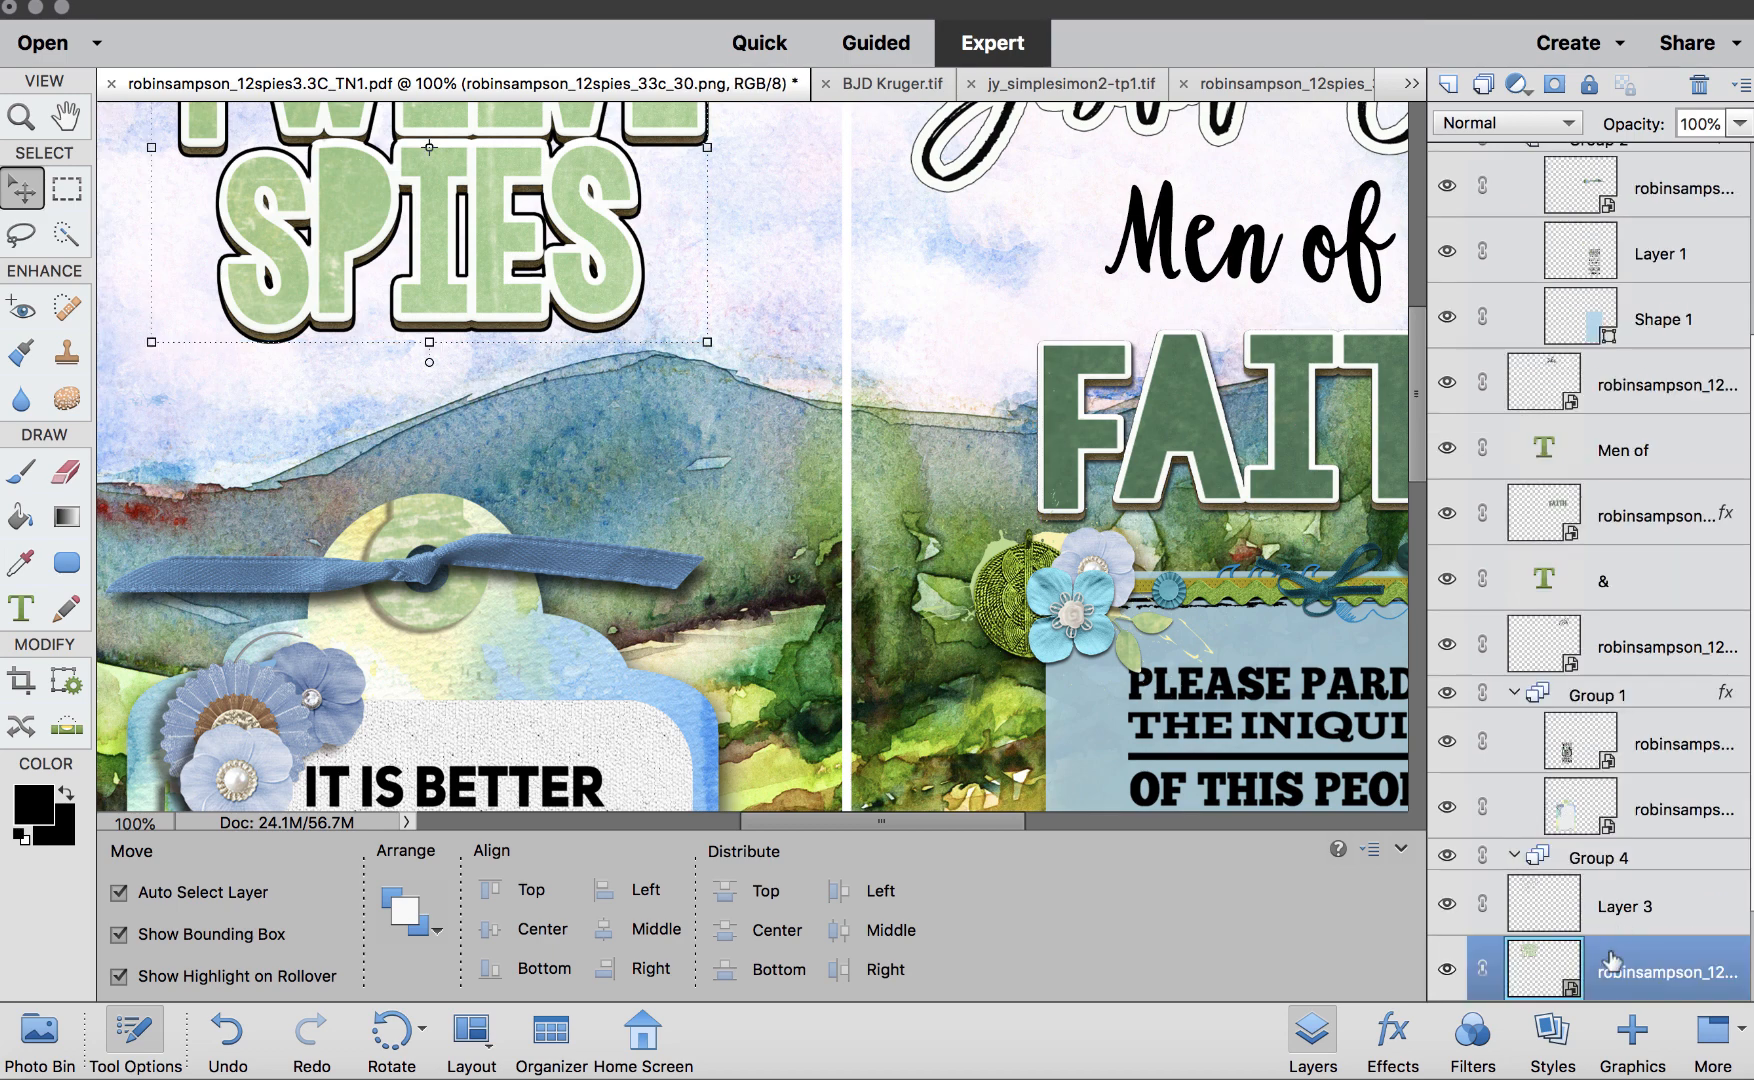
{"action": "right_click", "coordinate": [1615, 962]}
{"action": "left_click", "coordinate": [1670, 820]}
{"action": "left_click", "coordinate": [760, 403]}
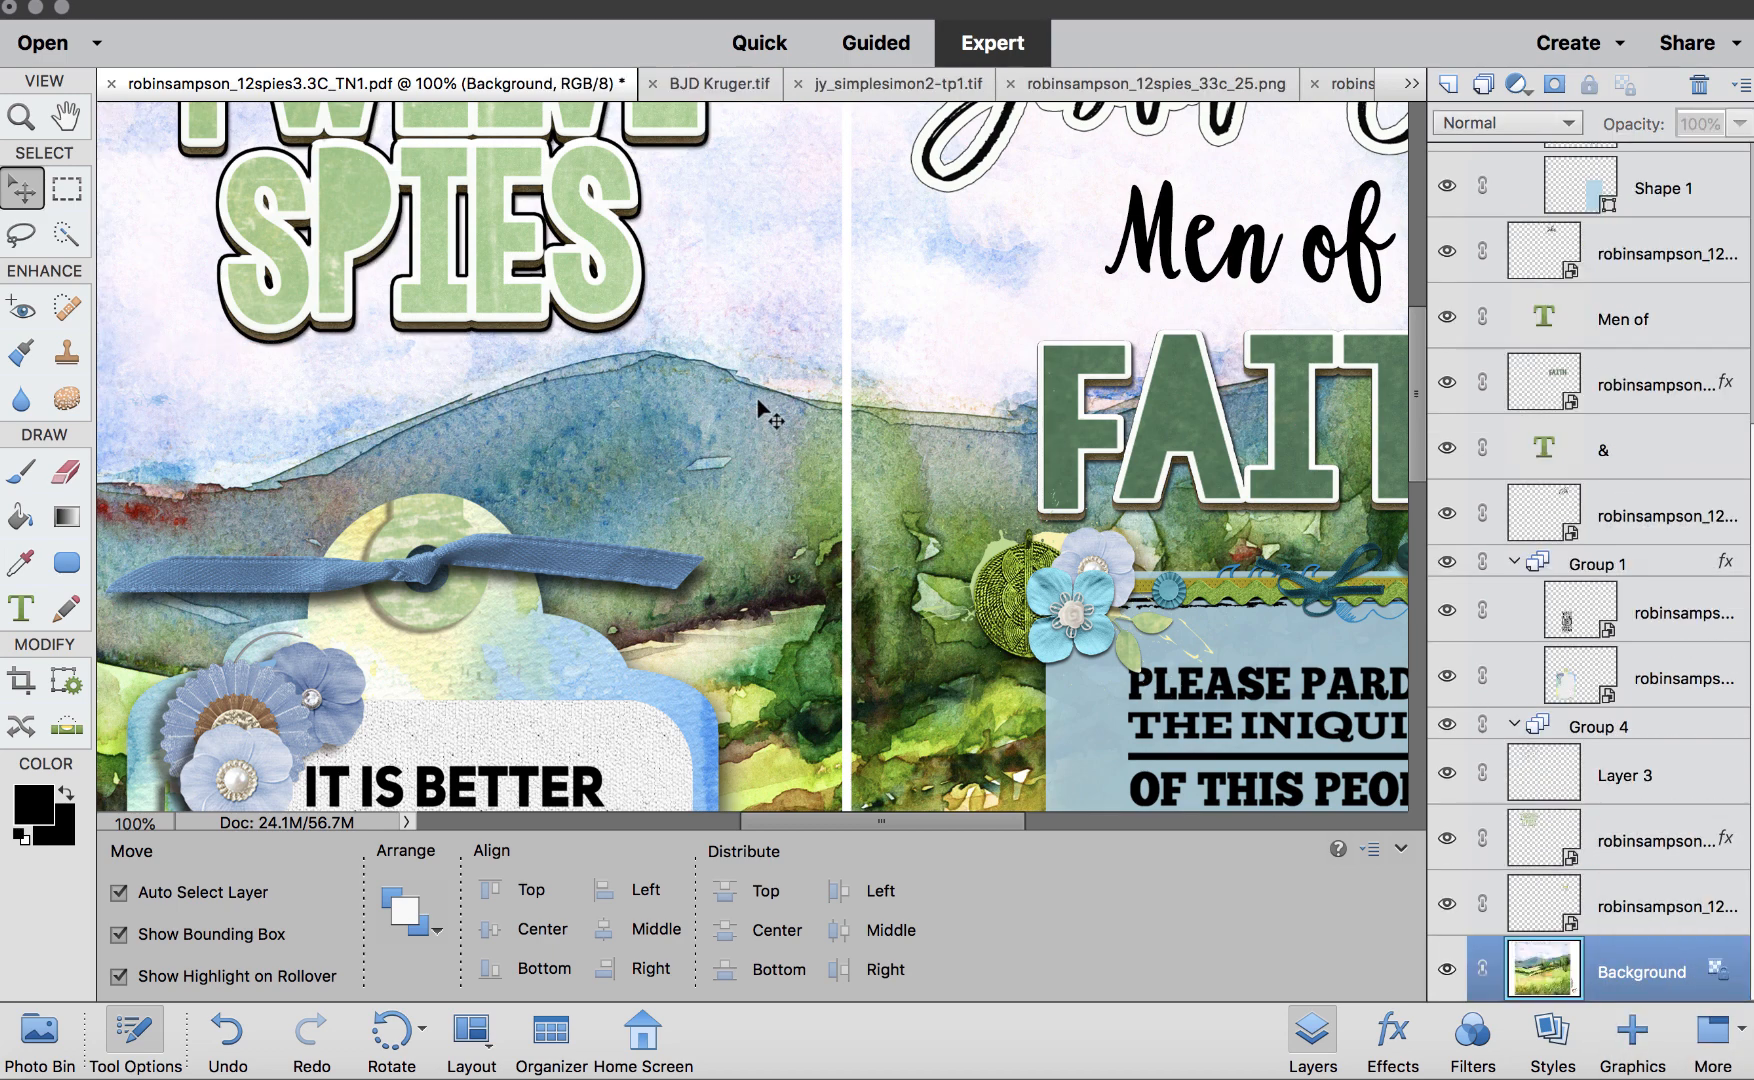
Shift the blue Numbers 14:19 verse panel slightly left and move the grape vine slightly lower
{"action": "key", "text": "super+0"}
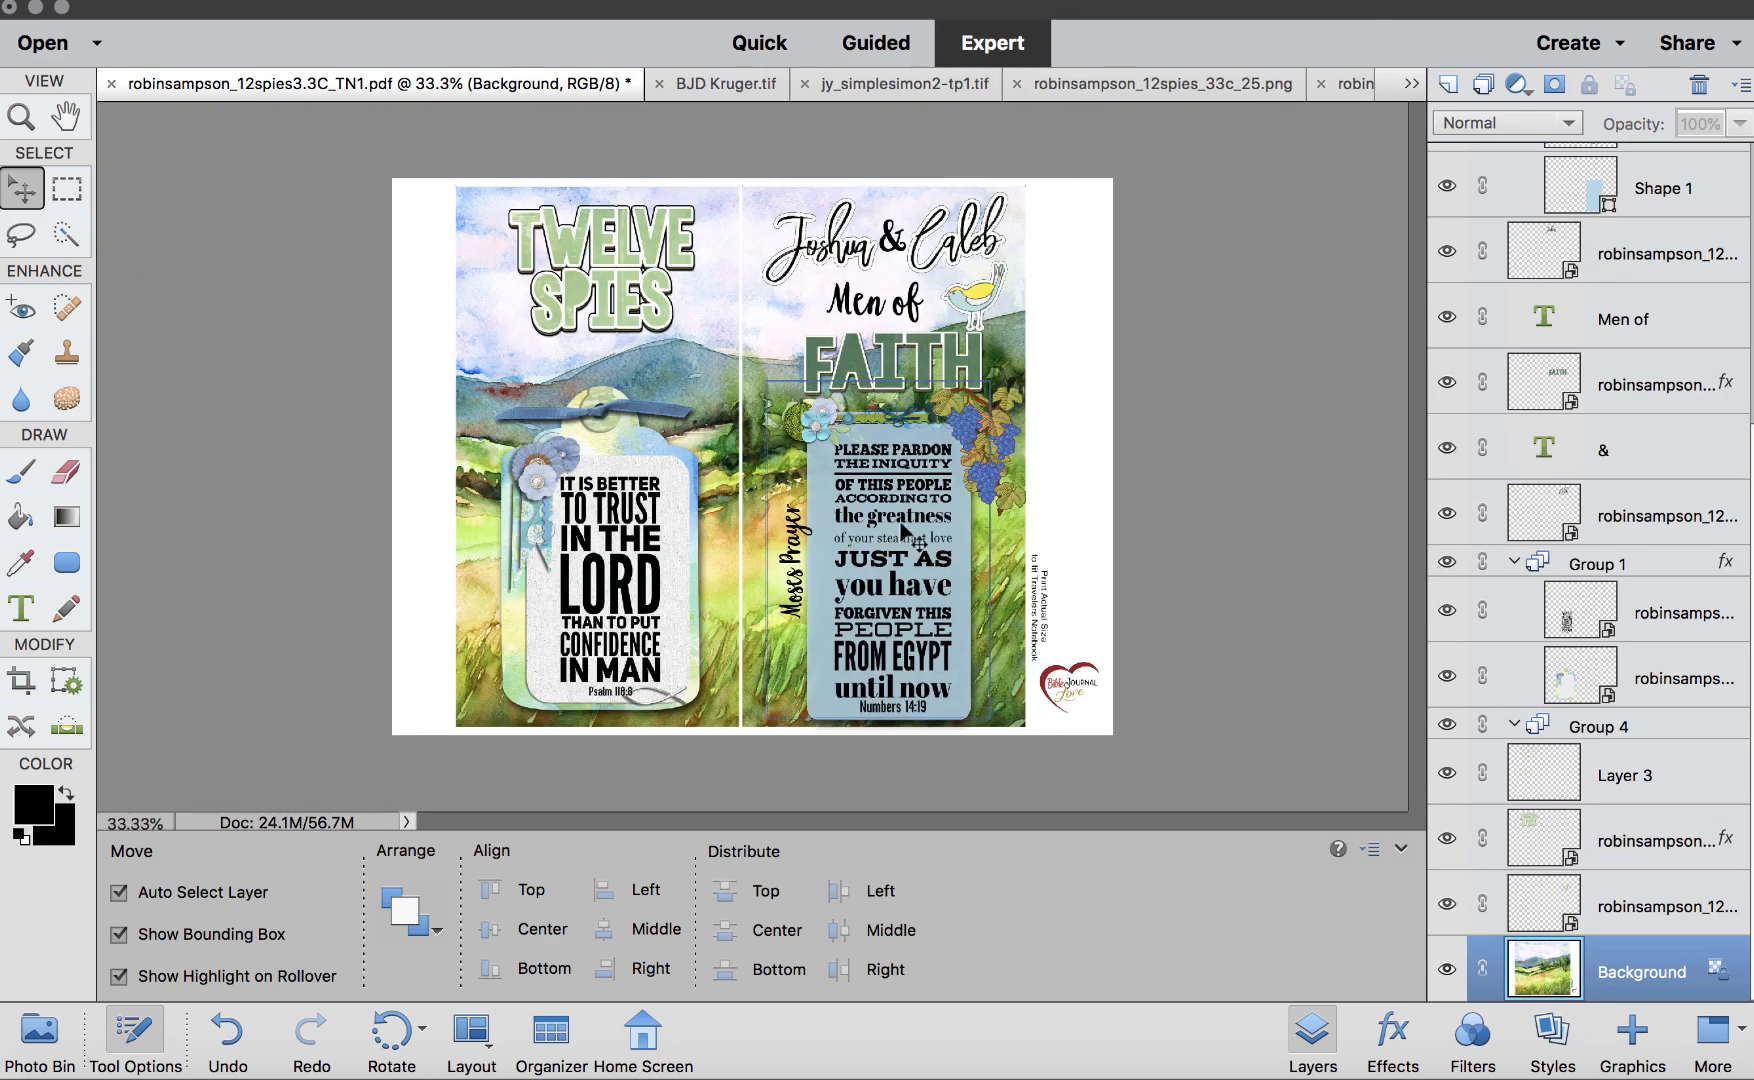
{"action": "left_click_drag", "start_coordinate": [905, 530], "coordinate": [892, 532]}
{"action": "left_click_drag", "start_coordinate": [990, 447], "coordinate": [995, 470]}
{"action": "right_click", "coordinate": [1588, 178]}
{"action": "left_click", "coordinate": [1185, 403]}
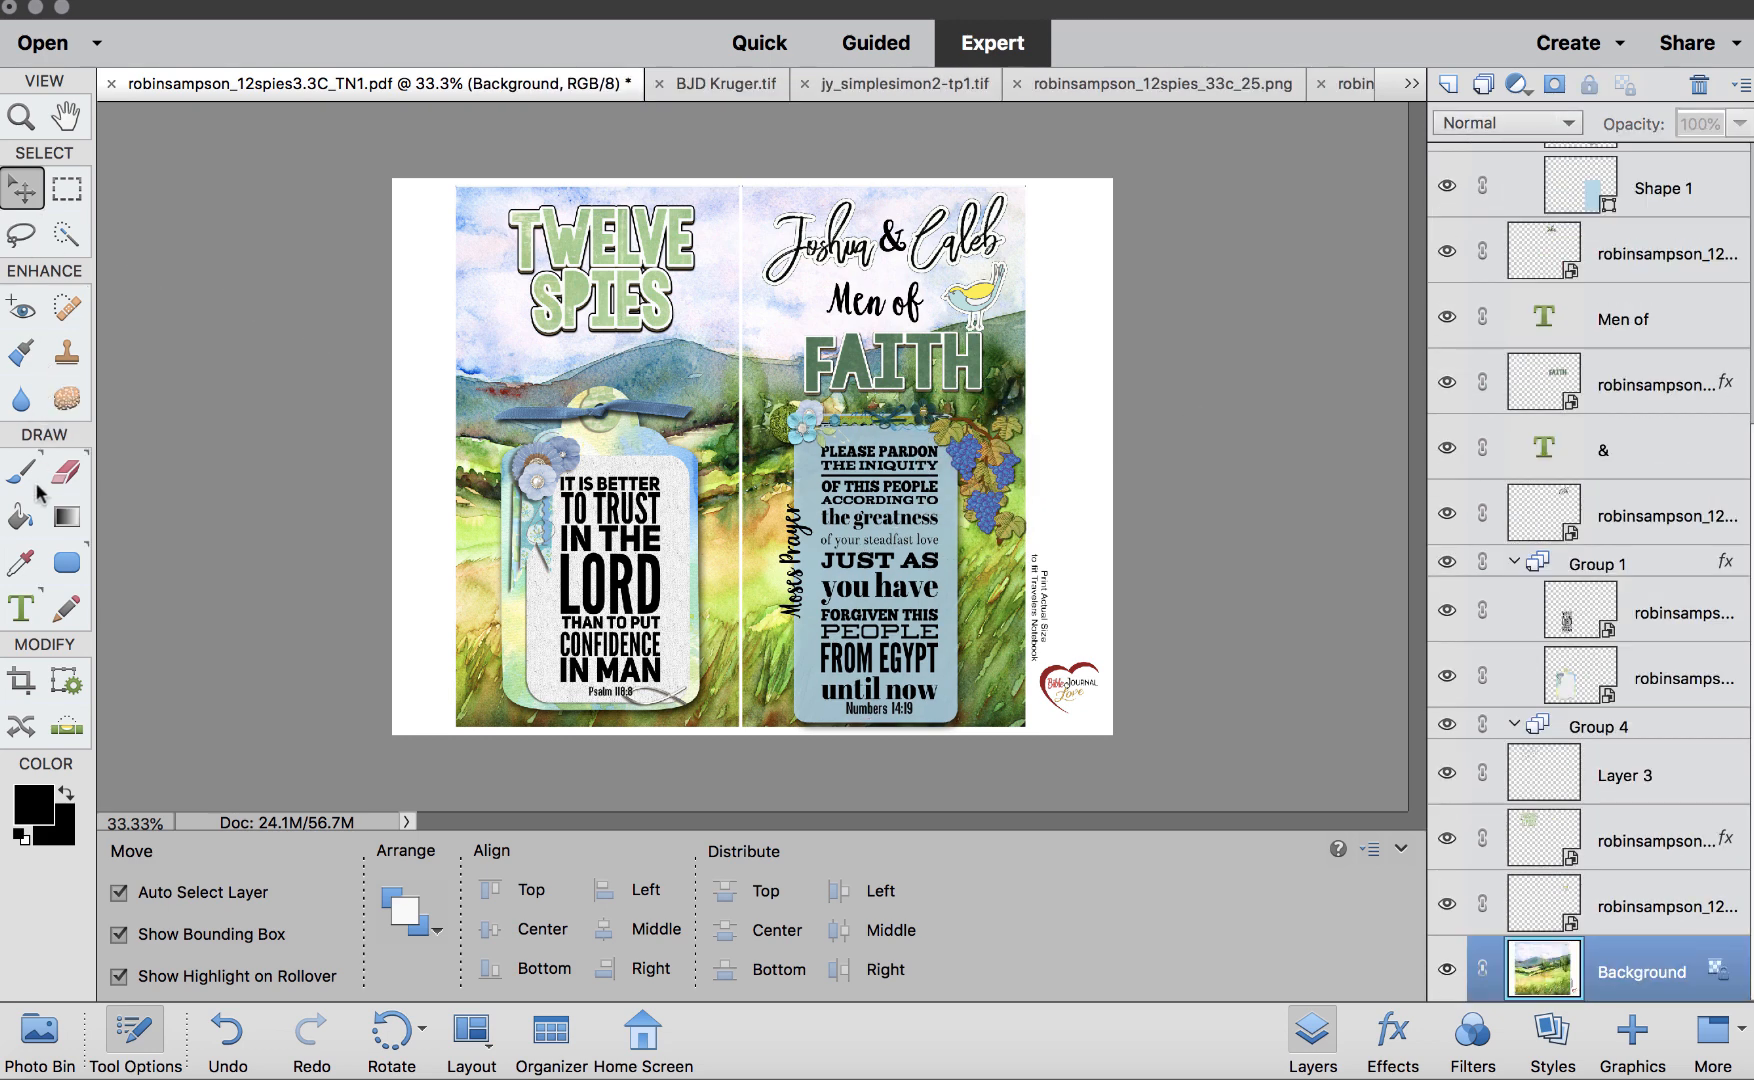
Crop the document's sides to the watercolor pages, cutting off the white margins with the print note and logo
{"action": "key", "text": "c"}
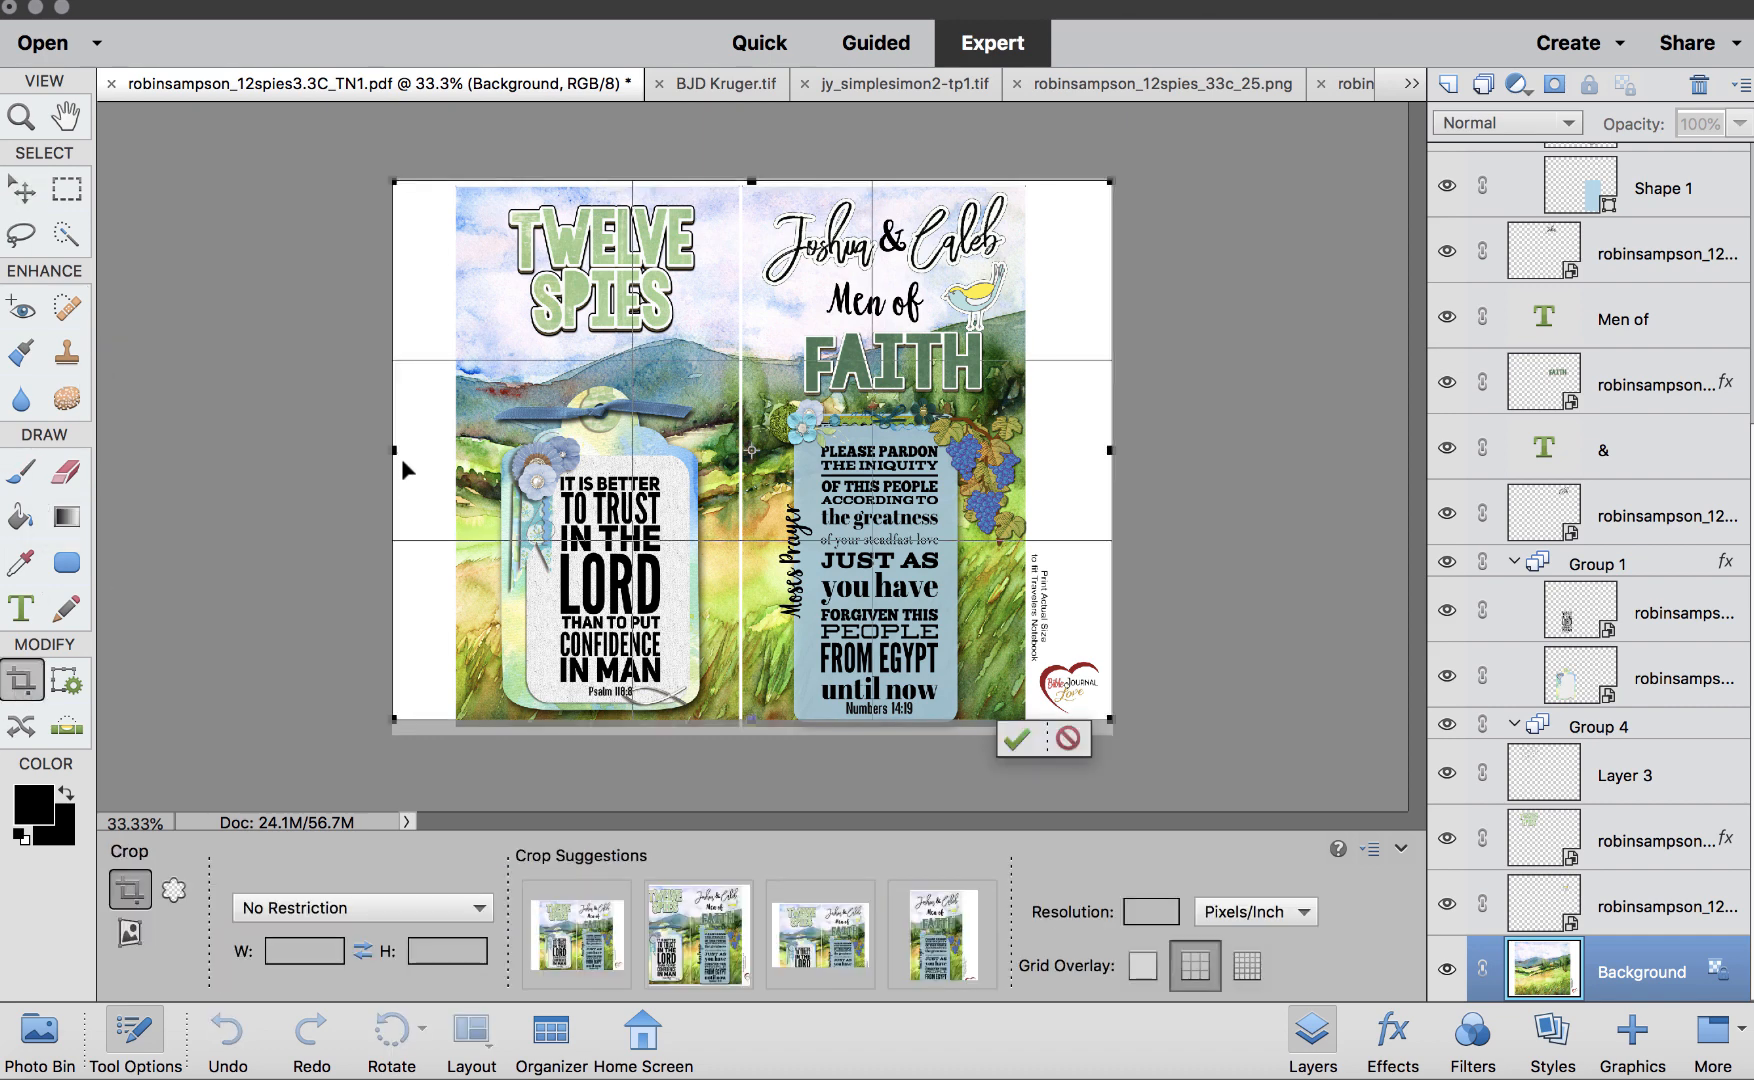
{"action": "left_click_drag", "start_coordinate": [396, 452], "coordinate": [453, 450]}
{"action": "left_click_drag", "start_coordinate": [1110, 451], "coordinate": [1030, 454]}
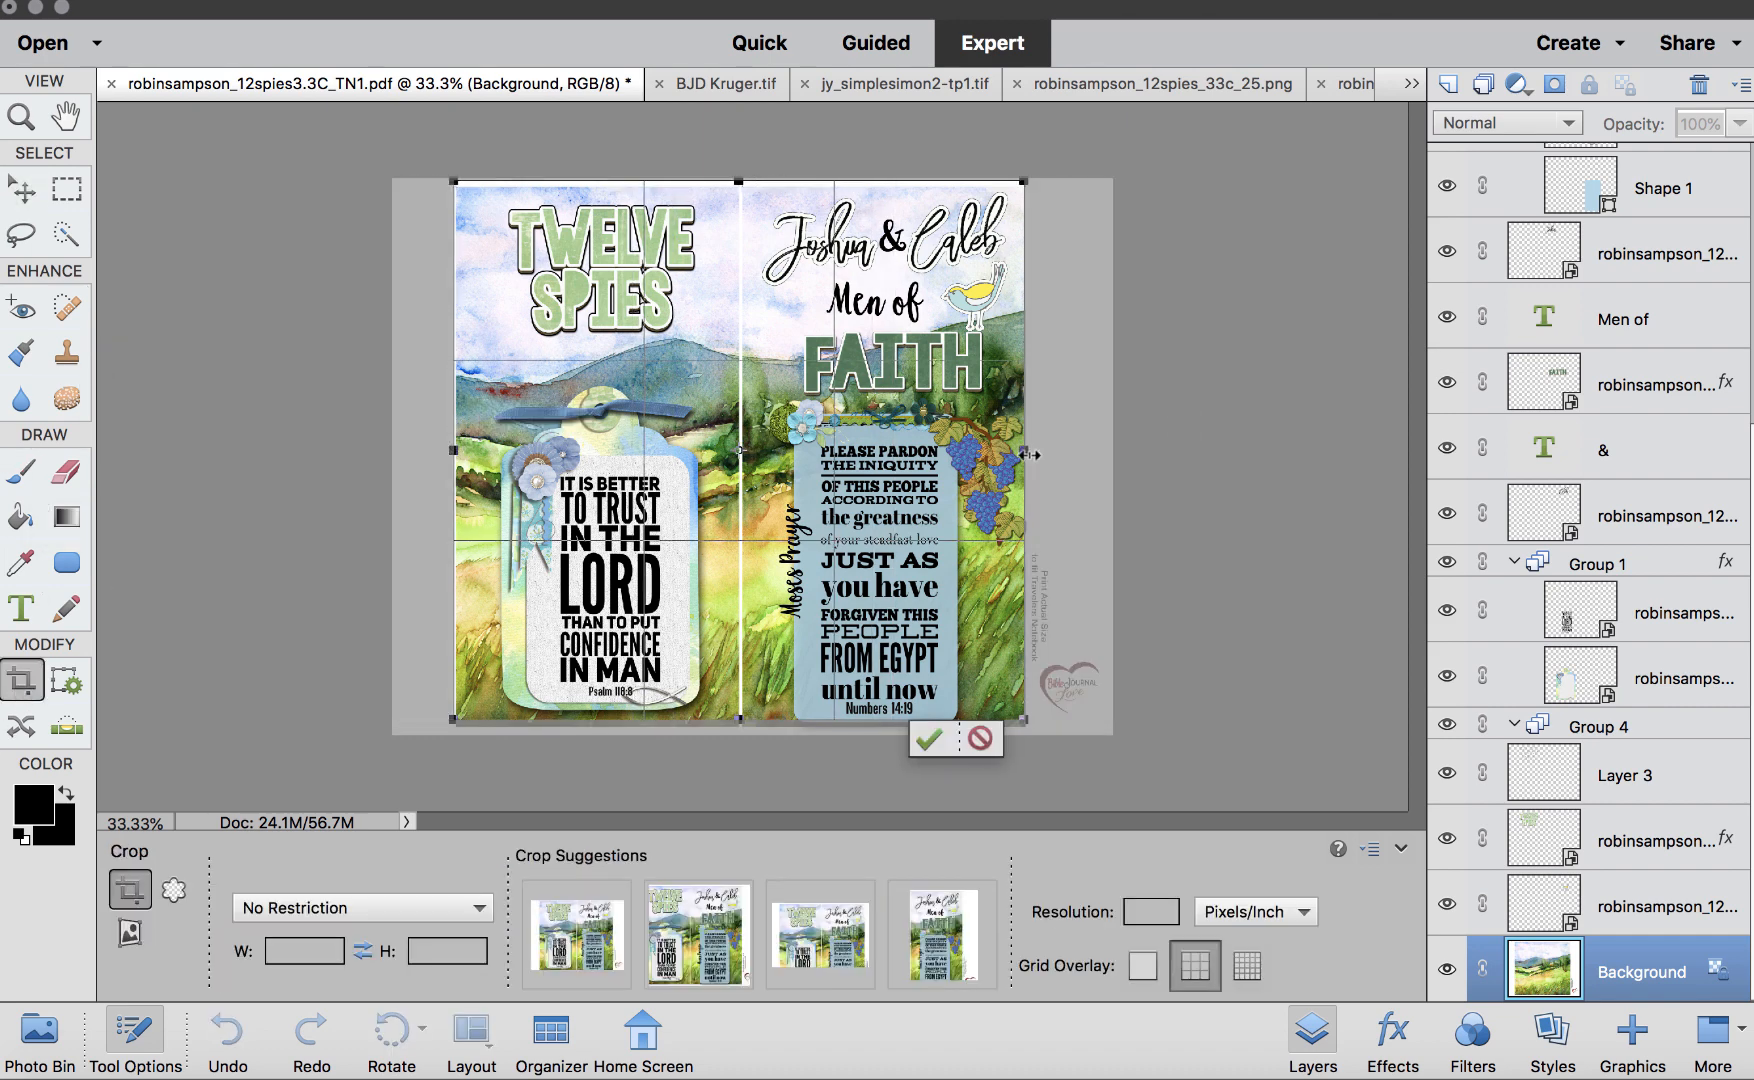
{"action": "left_click", "coordinate": [929, 738]}
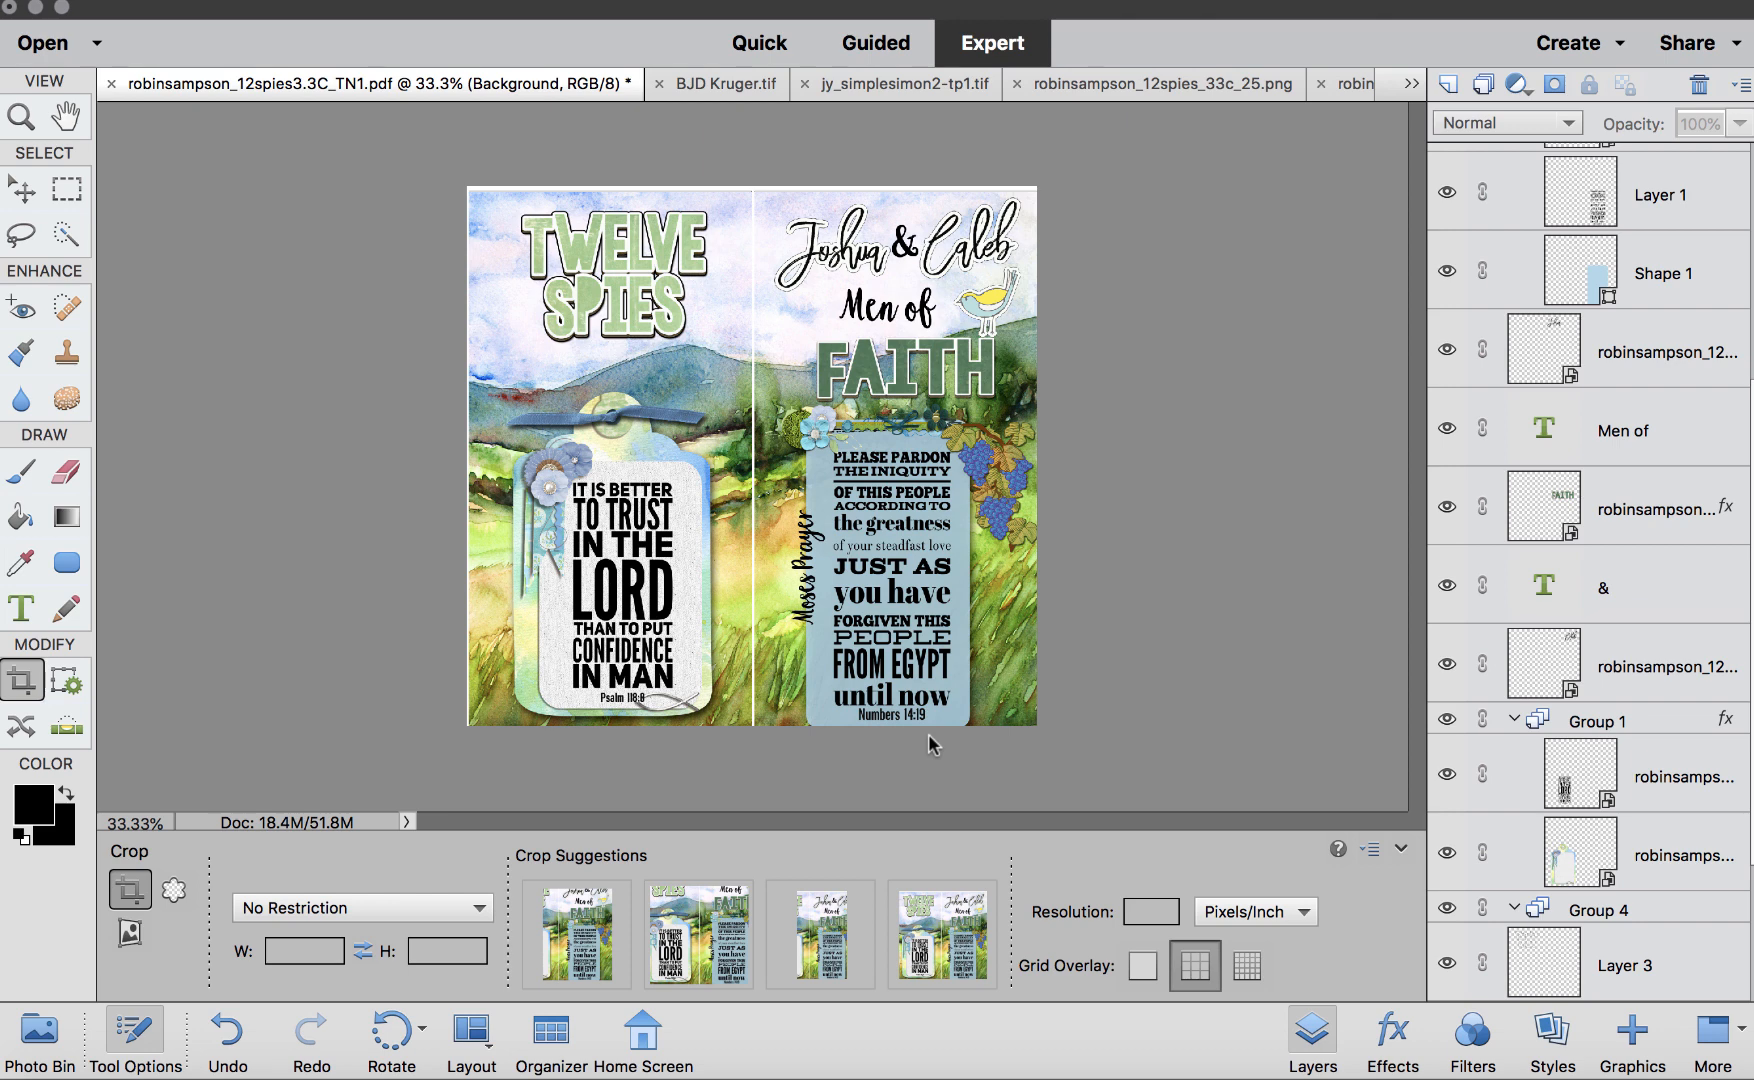
Move the grape vine to the left page beside SPIES and bring the TWELVE SPIES title to the front
{"action": "key", "text": "v"}
{"action": "left_click_drag", "start_coordinate": [1015, 495], "coordinate": [715, 320]}
{"action": "left_click_drag", "start_coordinate": [762, 256], "coordinate": [773, 268]}
{"action": "left_click_drag", "start_coordinate": [740, 416], "coordinate": [732, 398]}
{"action": "mouse_move", "coordinate": [719, 311]}
{"action": "left_mouse_down"}
{"action": "mouse_move", "coordinate": [739, 360]}
{"action": "mouse_move", "coordinate": [720, 321]}
{"action": "left_mouse_up"}
{"action": "left_click", "coordinate": [637, 419]}
{"action": "left_click", "coordinate": [633, 318]}
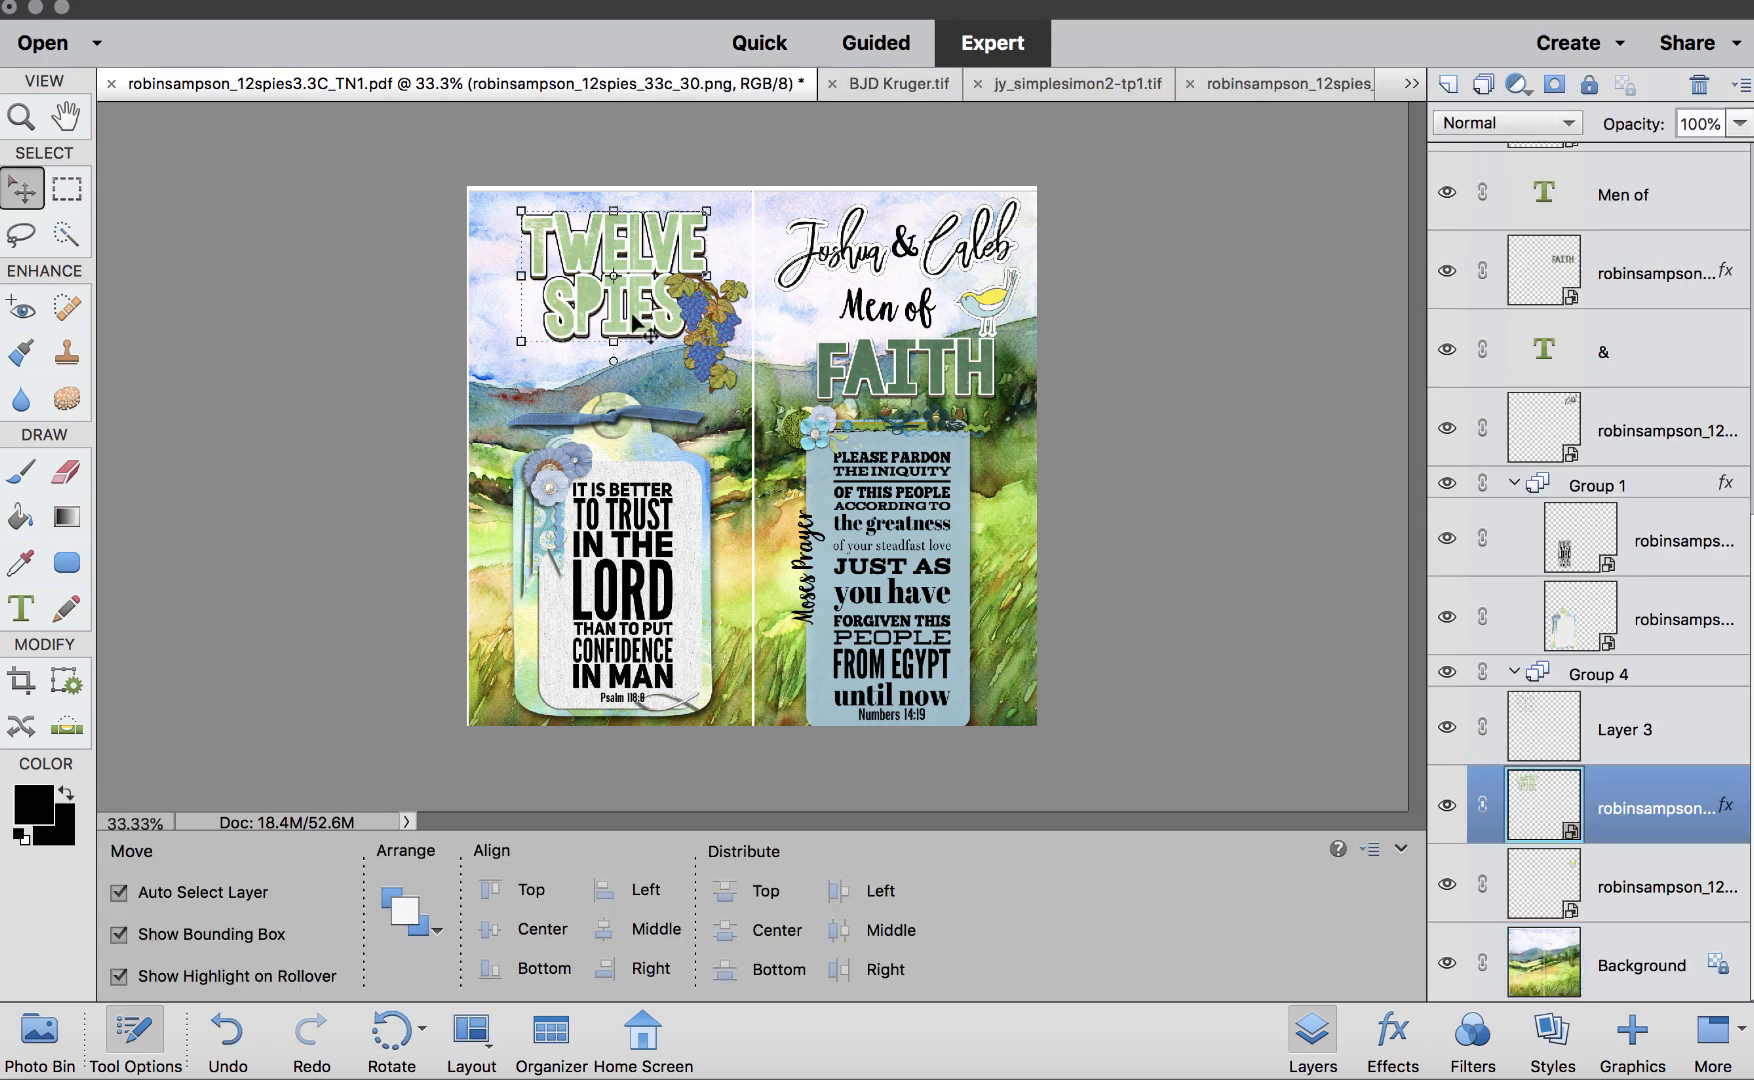
{"action": "key", "text": "super+shift+bracketright"}
{"action": "left_click_drag", "start_coordinate": [714, 345], "coordinate": [720, 377]}
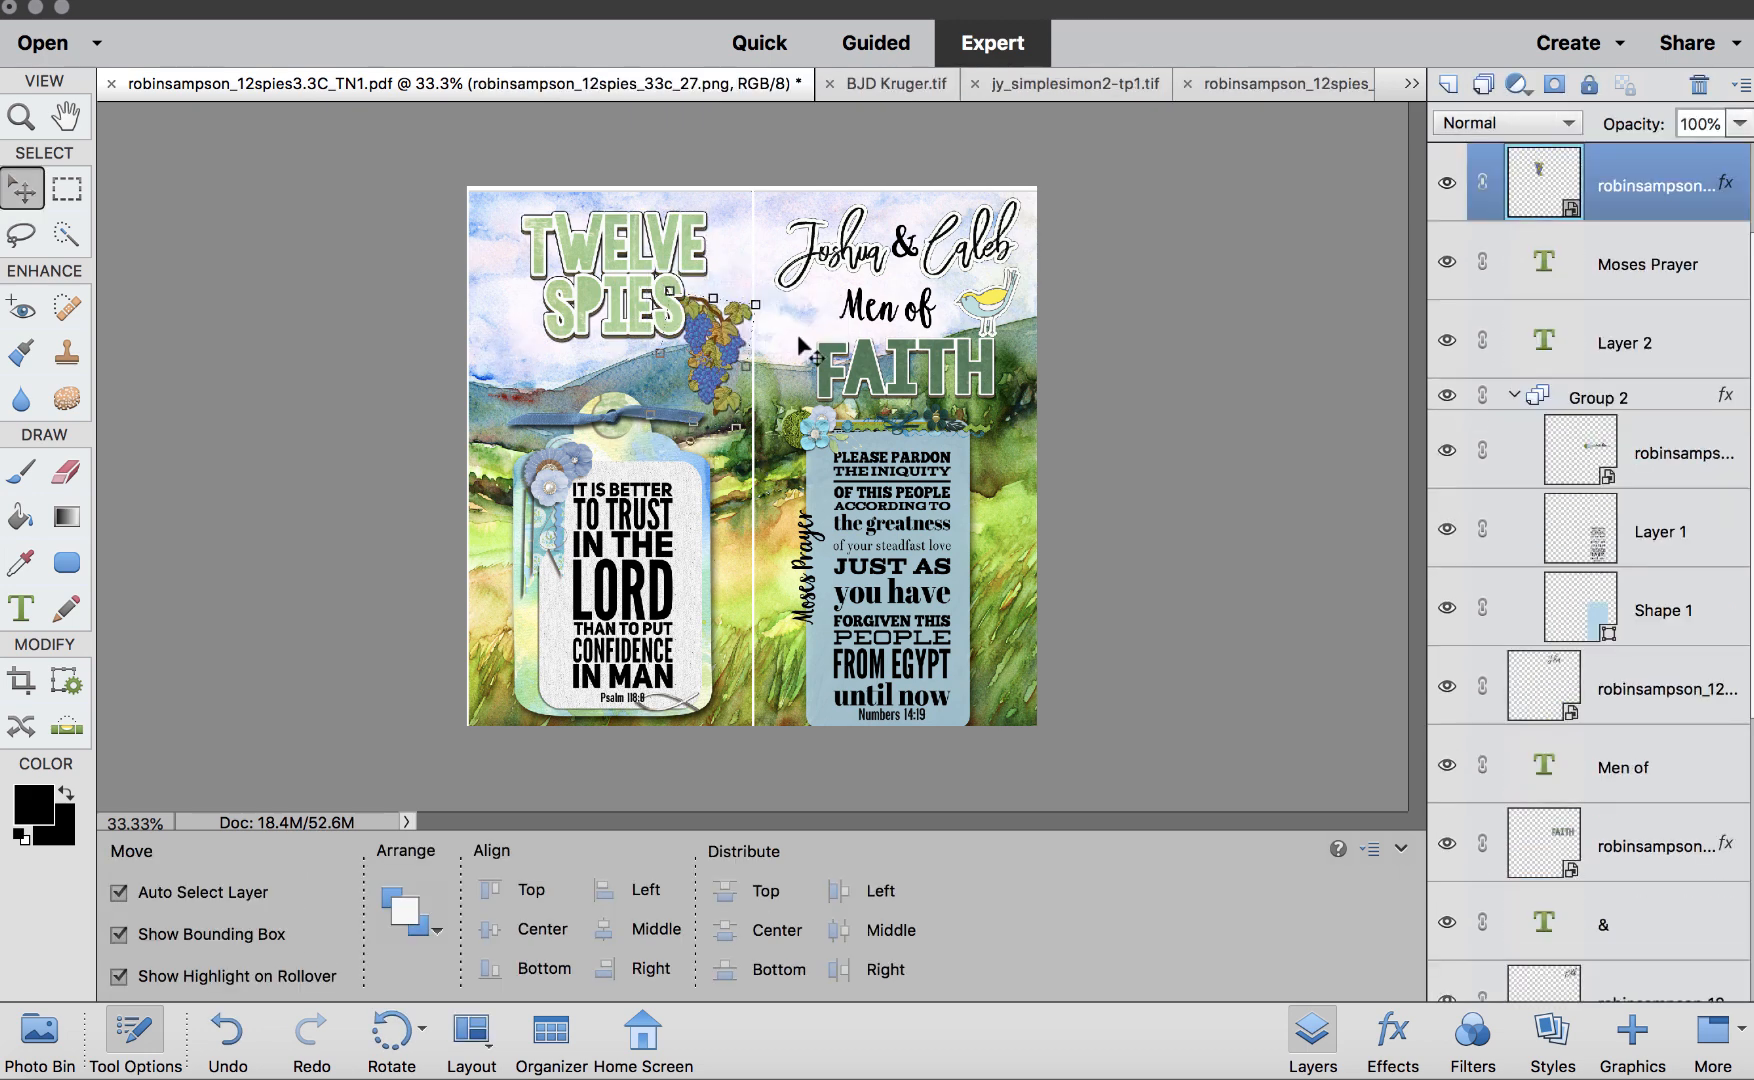
Apply the Soft Edge drop shadow style to the grape vine and inspect it up close
{"action": "left_click", "coordinate": [1553, 1040]}
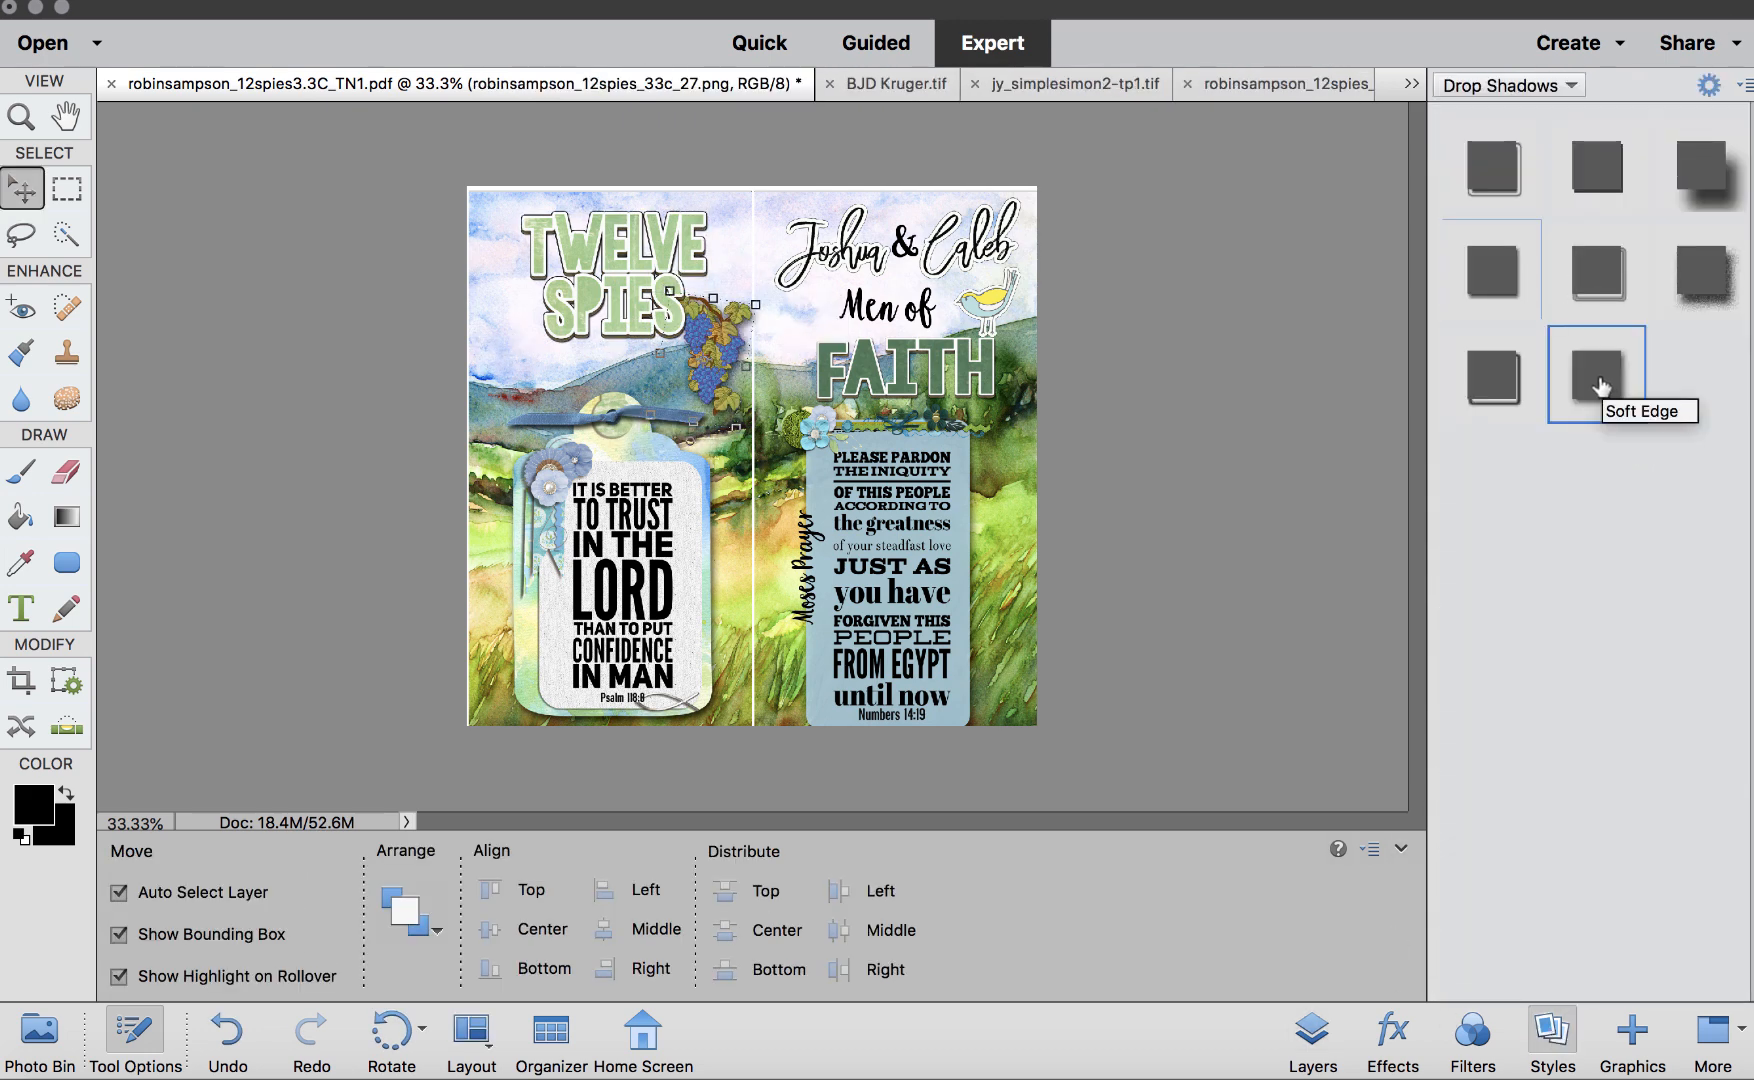
{"action": "left_click", "coordinate": [1143, 570]}
{"action": "key", "text": "super+plus"}
{"action": "key", "text": "super+plus"}
{"action": "key", "text": "super+plus"}
{"action": "key", "text": "super+plus"}
{"action": "scroll", "coordinate": [700, 478], "scroll_direction": "up", "scroll_amount": 8}
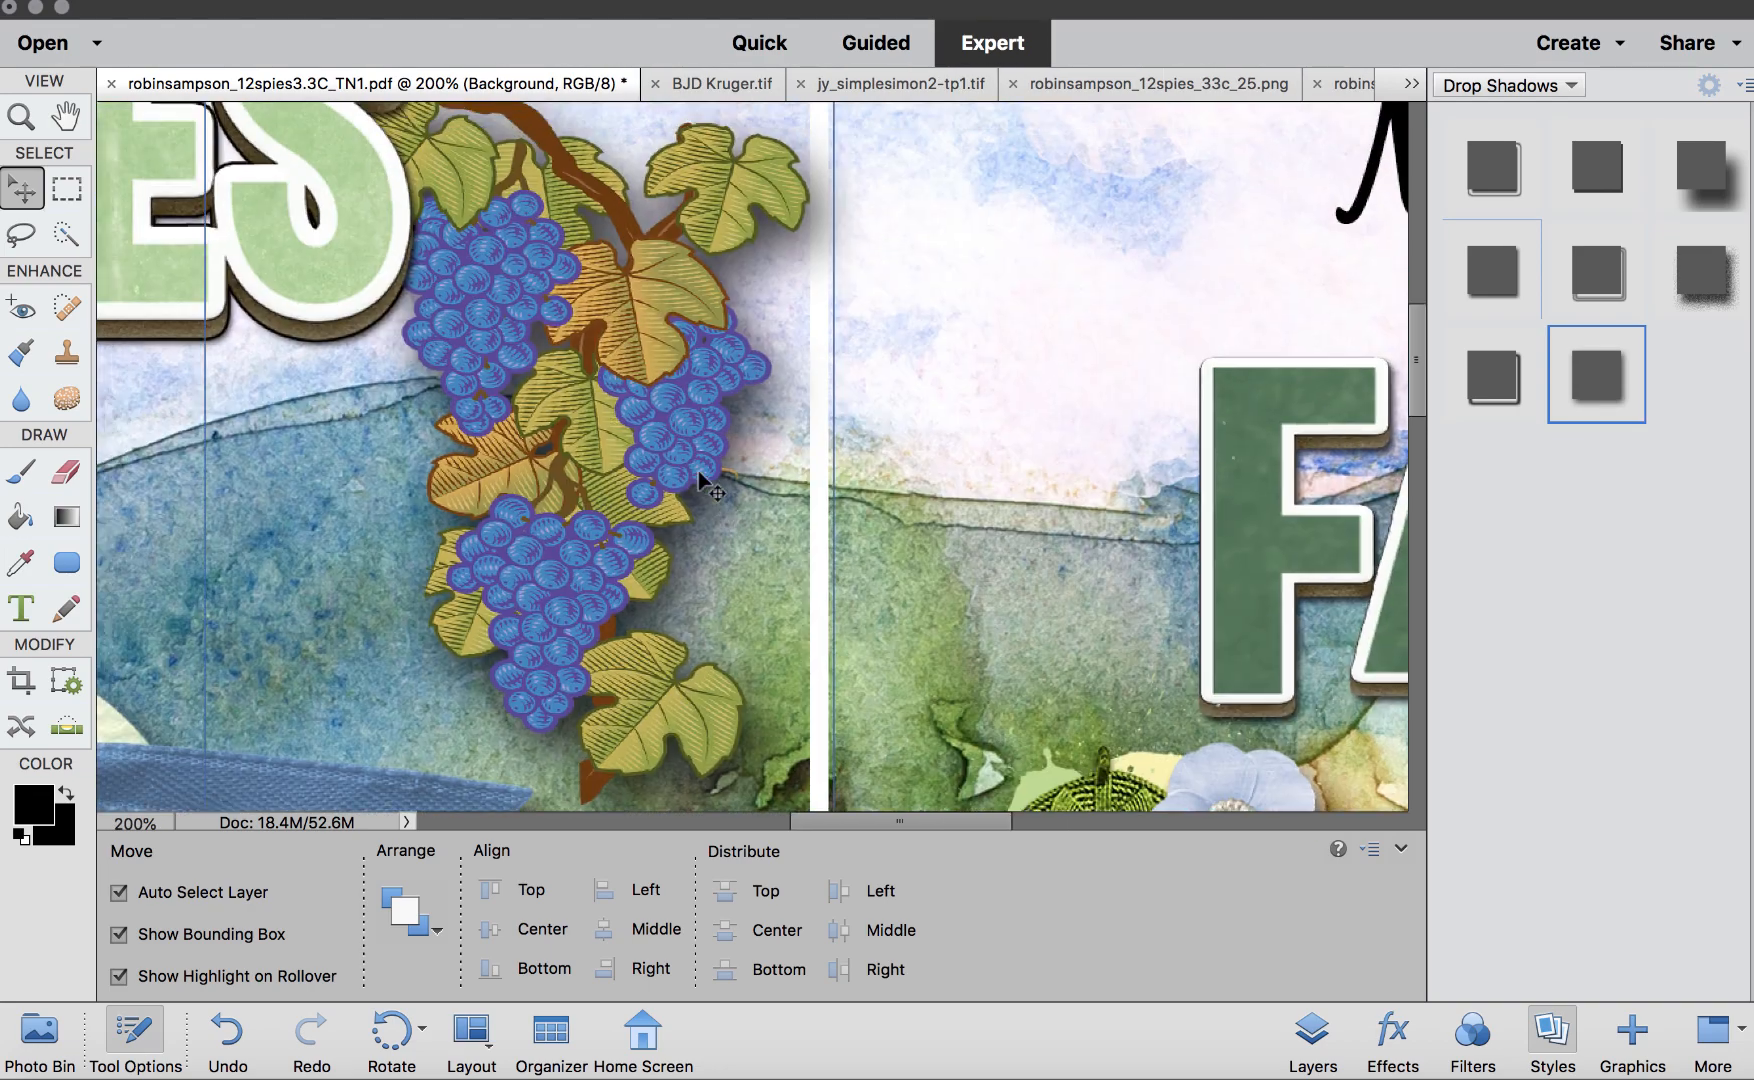
Move the grape vine over the start of the TWELVE SPIES title and enlarge it to about 150% width and 134% height
{"action": "left_click_drag", "start_coordinate": [583, 402], "coordinate": [497, 535]}
{"action": "key", "text": "super+bracketright"}
{"action": "key", "text": "super+minus"}
{"action": "key", "text": "super+minus"}
{"action": "key", "text": "super+minus"}
{"action": "key", "text": "super+minus"}
{"action": "left_click_drag", "start_coordinate": [702, 372], "coordinate": [550, 275]}
{"action": "left_click", "coordinate": [568, 343]}
{"action": "left_click_drag", "start_coordinate": [568, 343], "coordinate": [608, 390]}
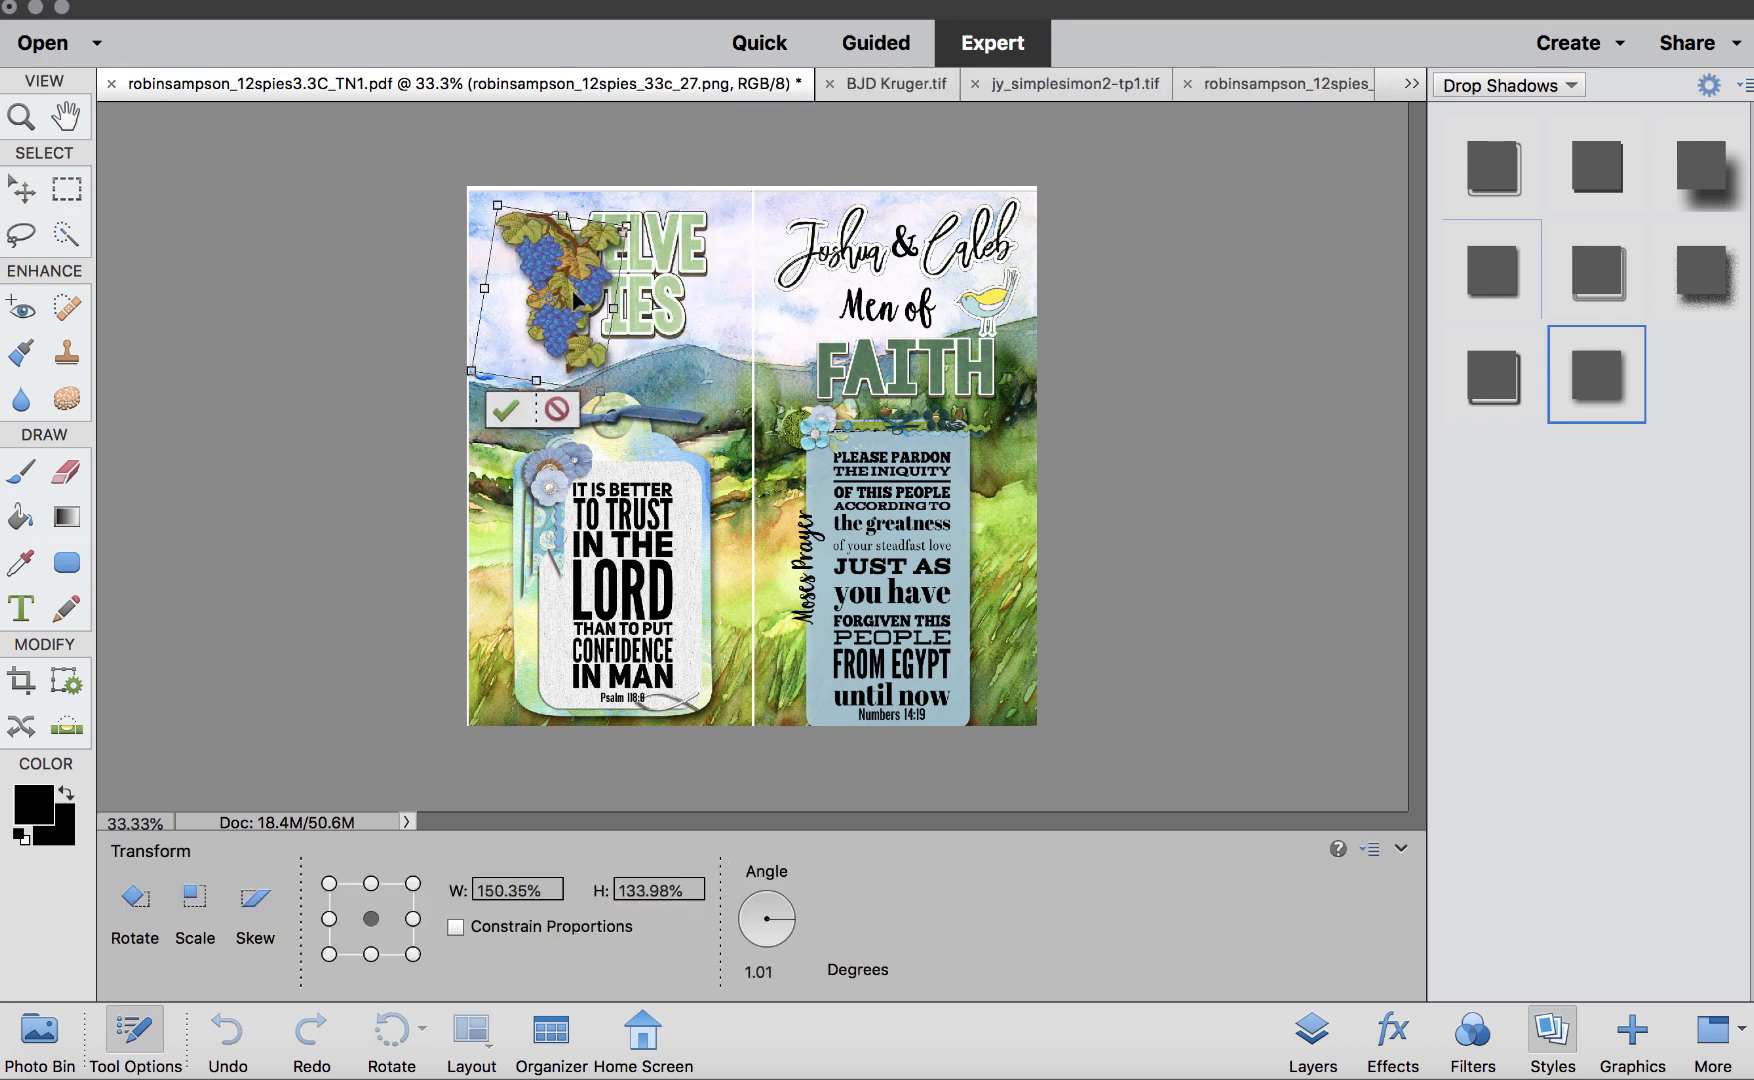
{"action": "key", "text": "Return"}
Bring TWELVE SPIES in front of the vine, shift the vine into the page's upper-left corner and the title about 0.2 in right and 0.18 in down
{"action": "left_click", "coordinate": [669, 264], "text": "super"}
{"action": "left_click", "coordinate": [705, 382]}
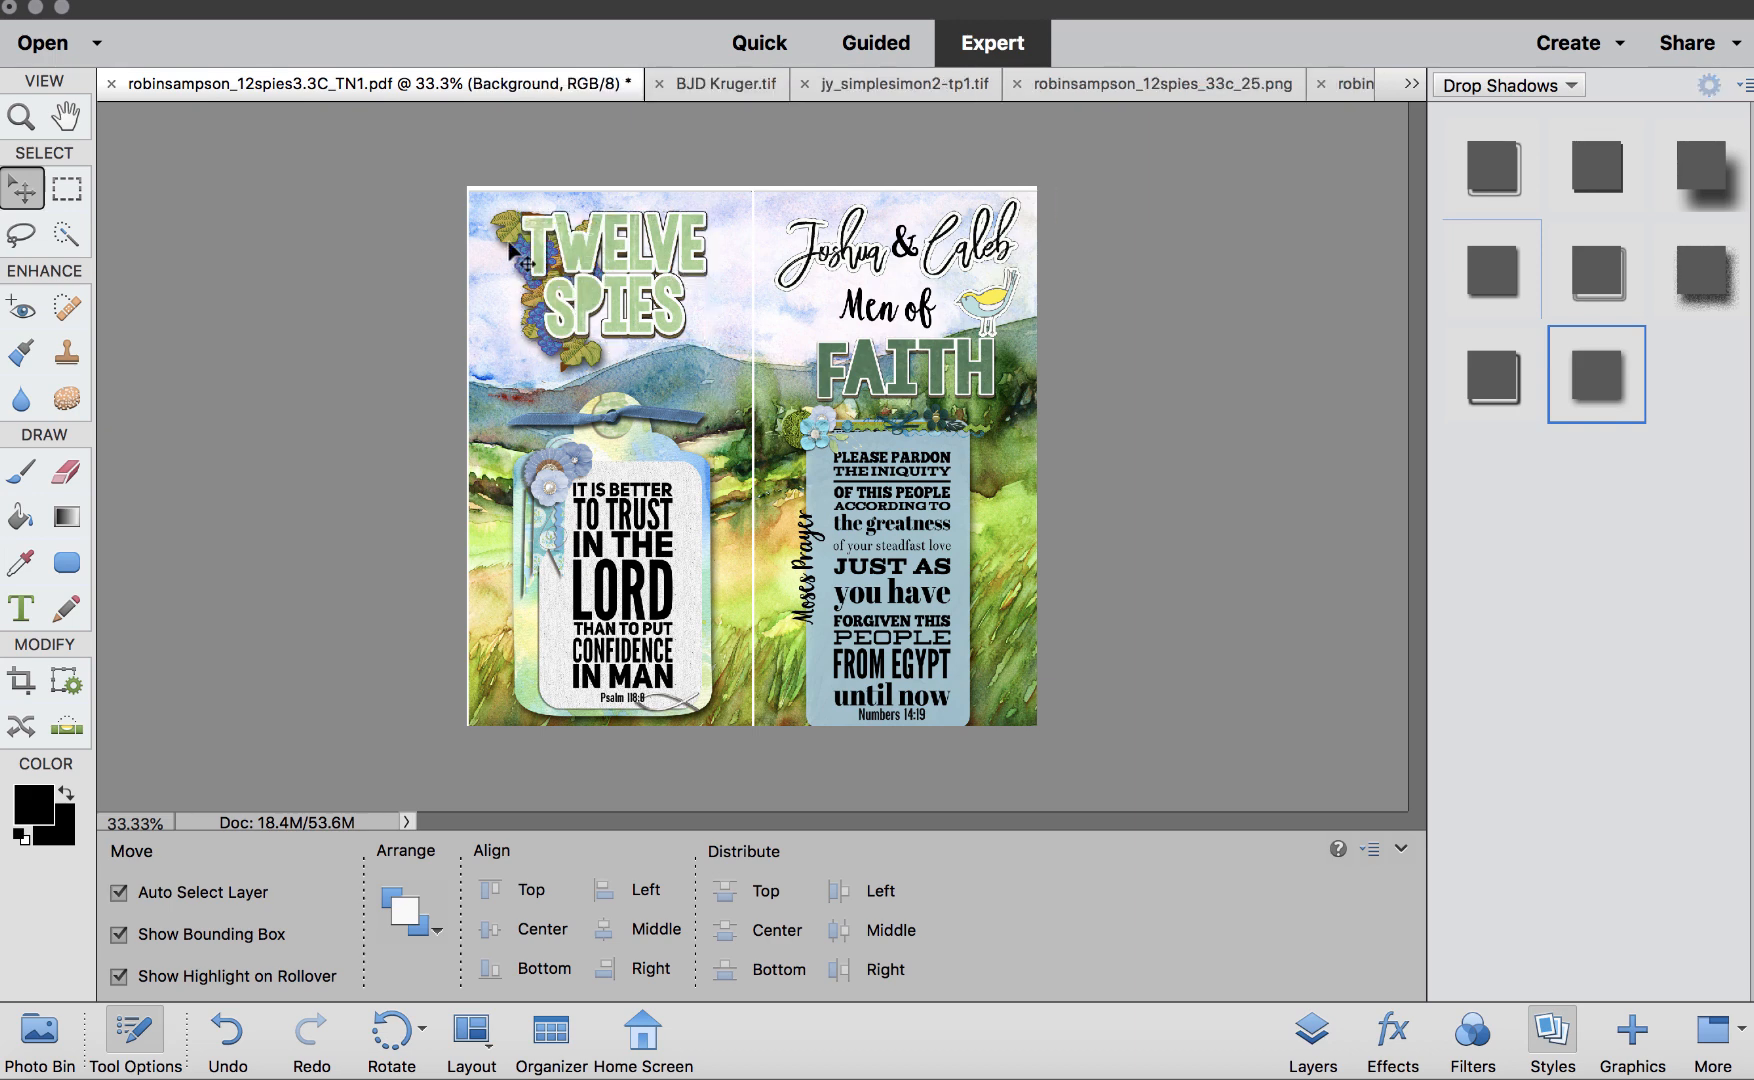
{"action": "left_click_drag", "start_coordinate": [540, 245], "coordinate": [510, 233]}
{"action": "left_click", "coordinate": [742, 474]}
{"action": "left_click_drag", "start_coordinate": [640, 325], "coordinate": [650, 333]}
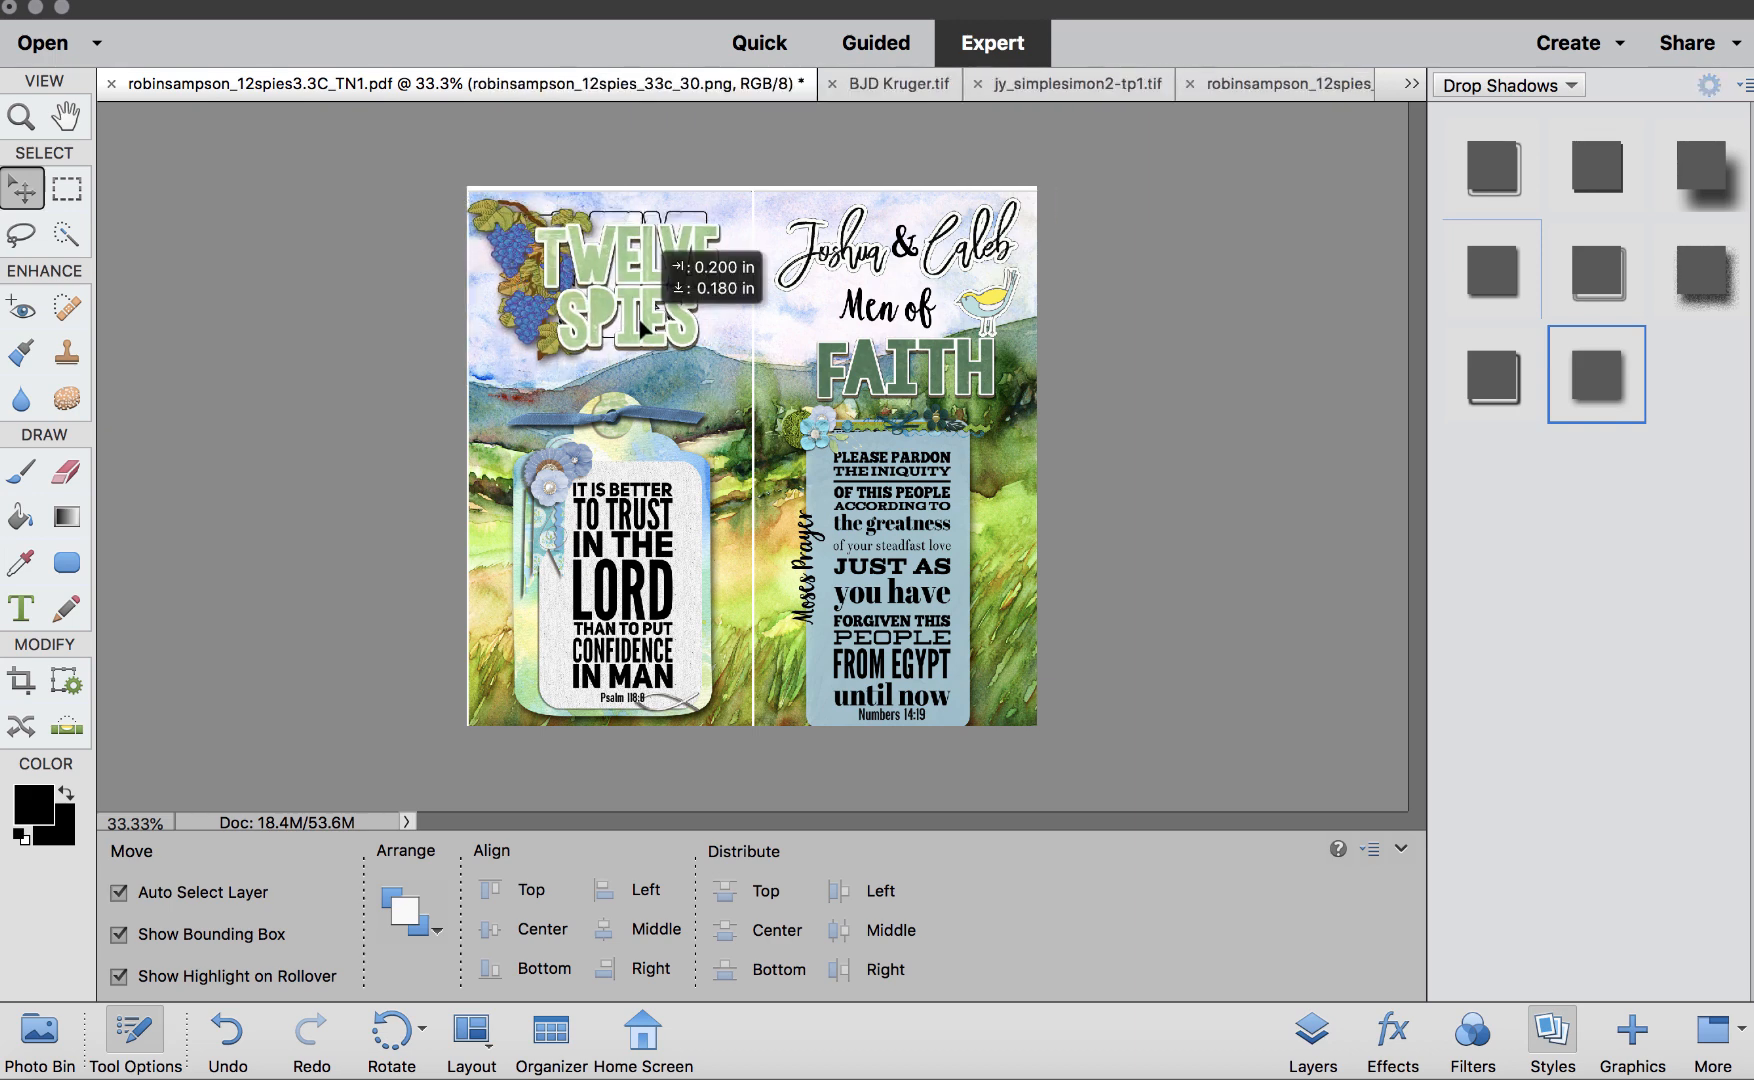
{"action": "left_click", "coordinate": [1312, 1040]}
{"action": "left_click", "coordinate": [1618, 681]}
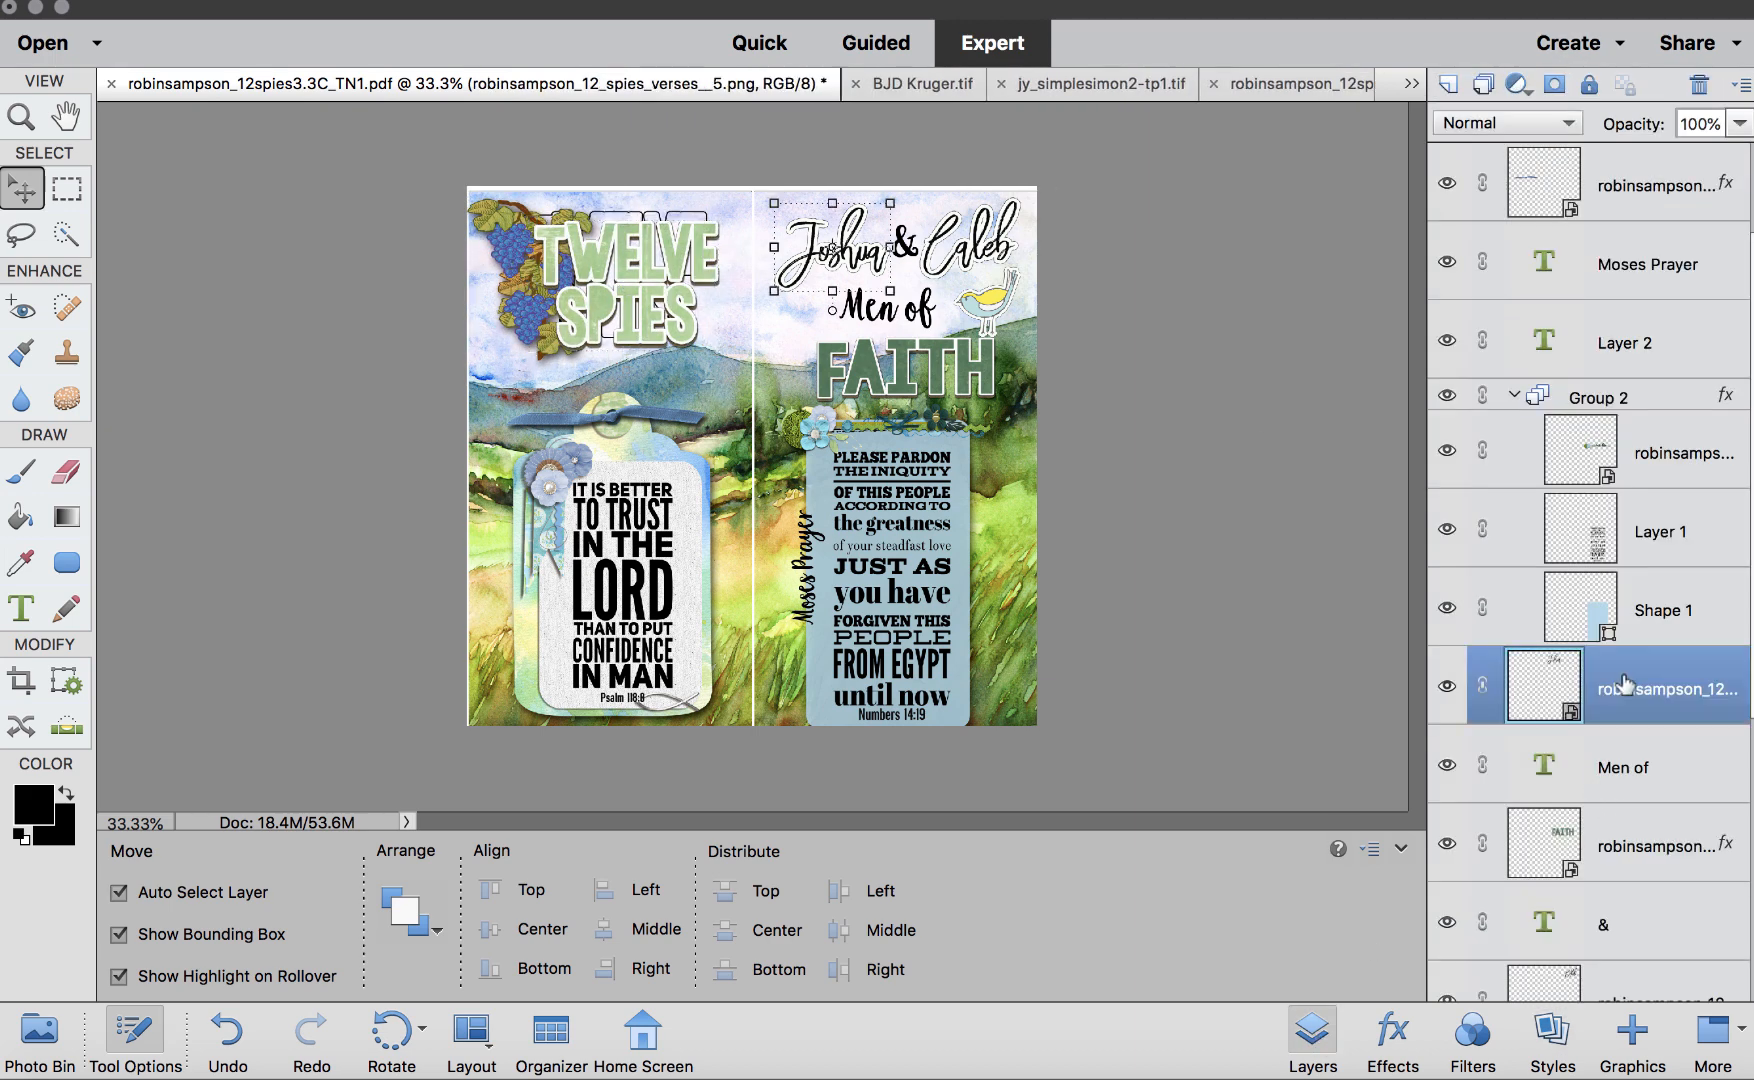
{"action": "key", "text": "BackSpace"}
{"action": "key", "text": "super+z"}
Delete the leftover outline above TWELVE SPIES, then nudge the title slightly right and the grape vine about 0.013 in down
{"action": "right_click", "coordinate": [668, 258]}
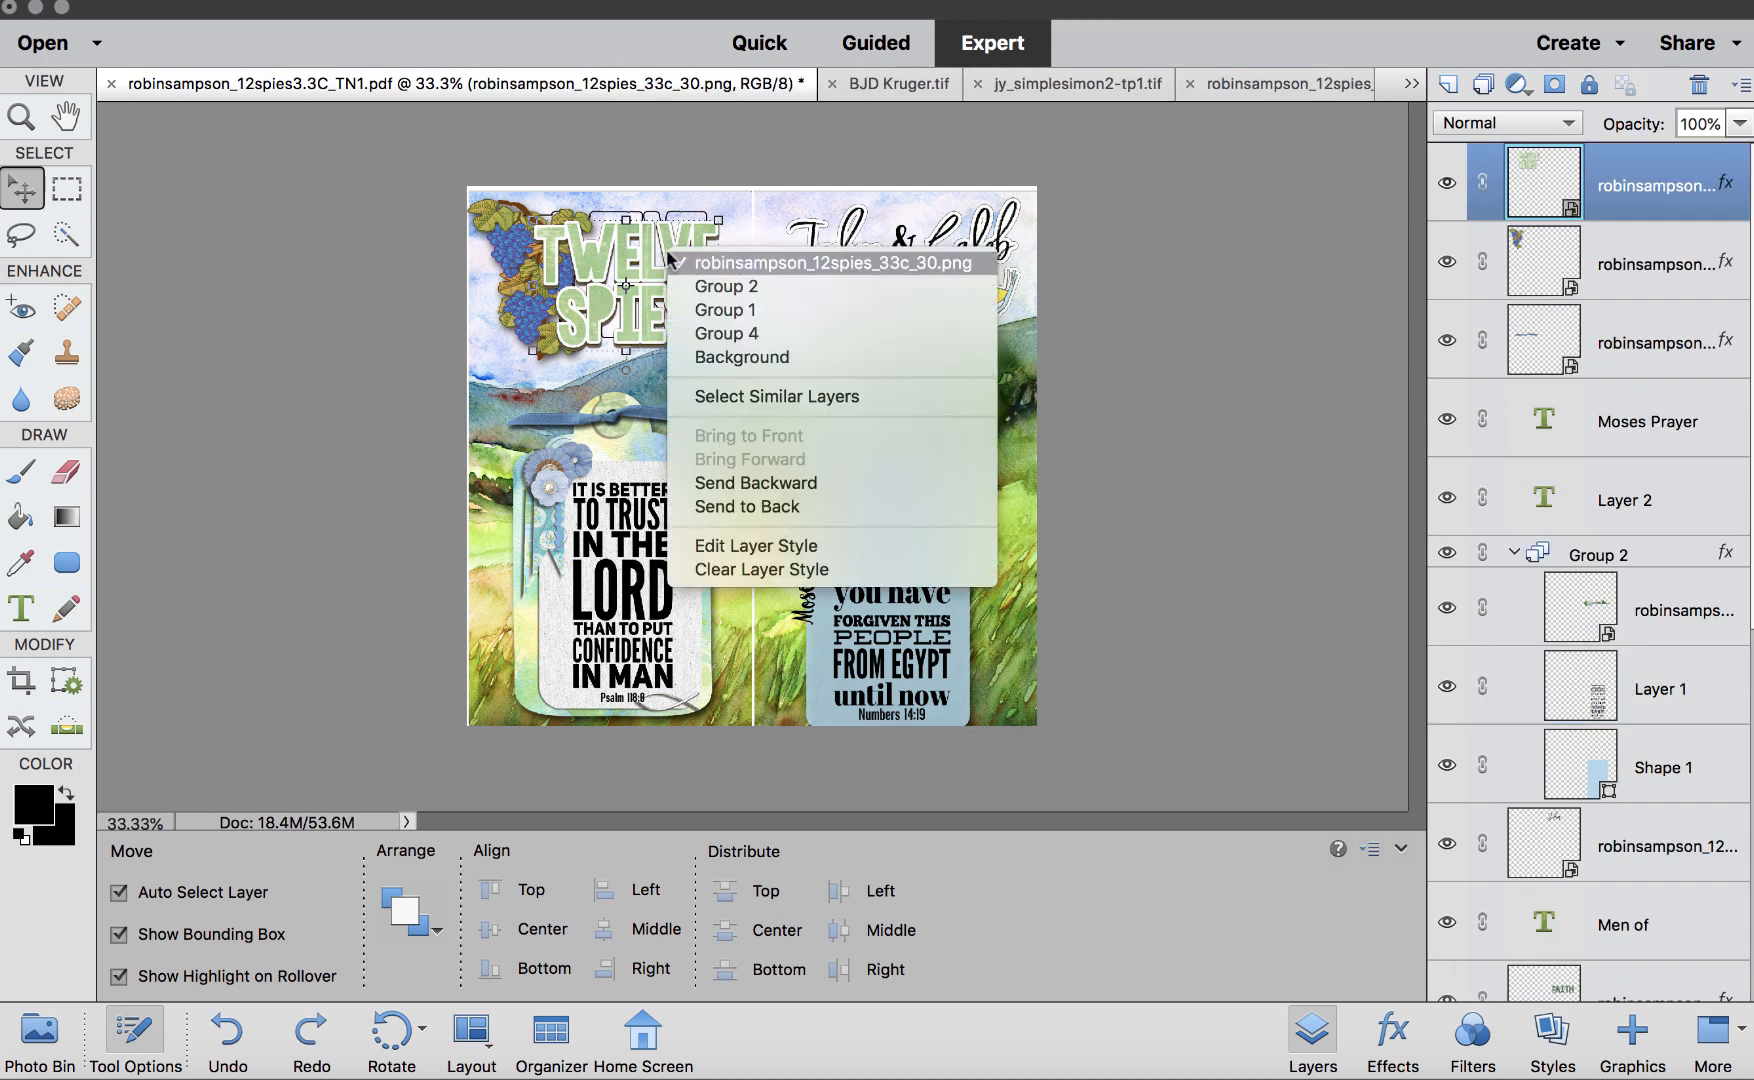
{"action": "left_click", "coordinate": [1691, 218]}
{"action": "left_click", "coordinate": [744, 200]}
{"action": "left_click_drag", "start_coordinate": [684, 201], "coordinate": [664, 262]}
{"action": "key", "text": "BackSpace"}
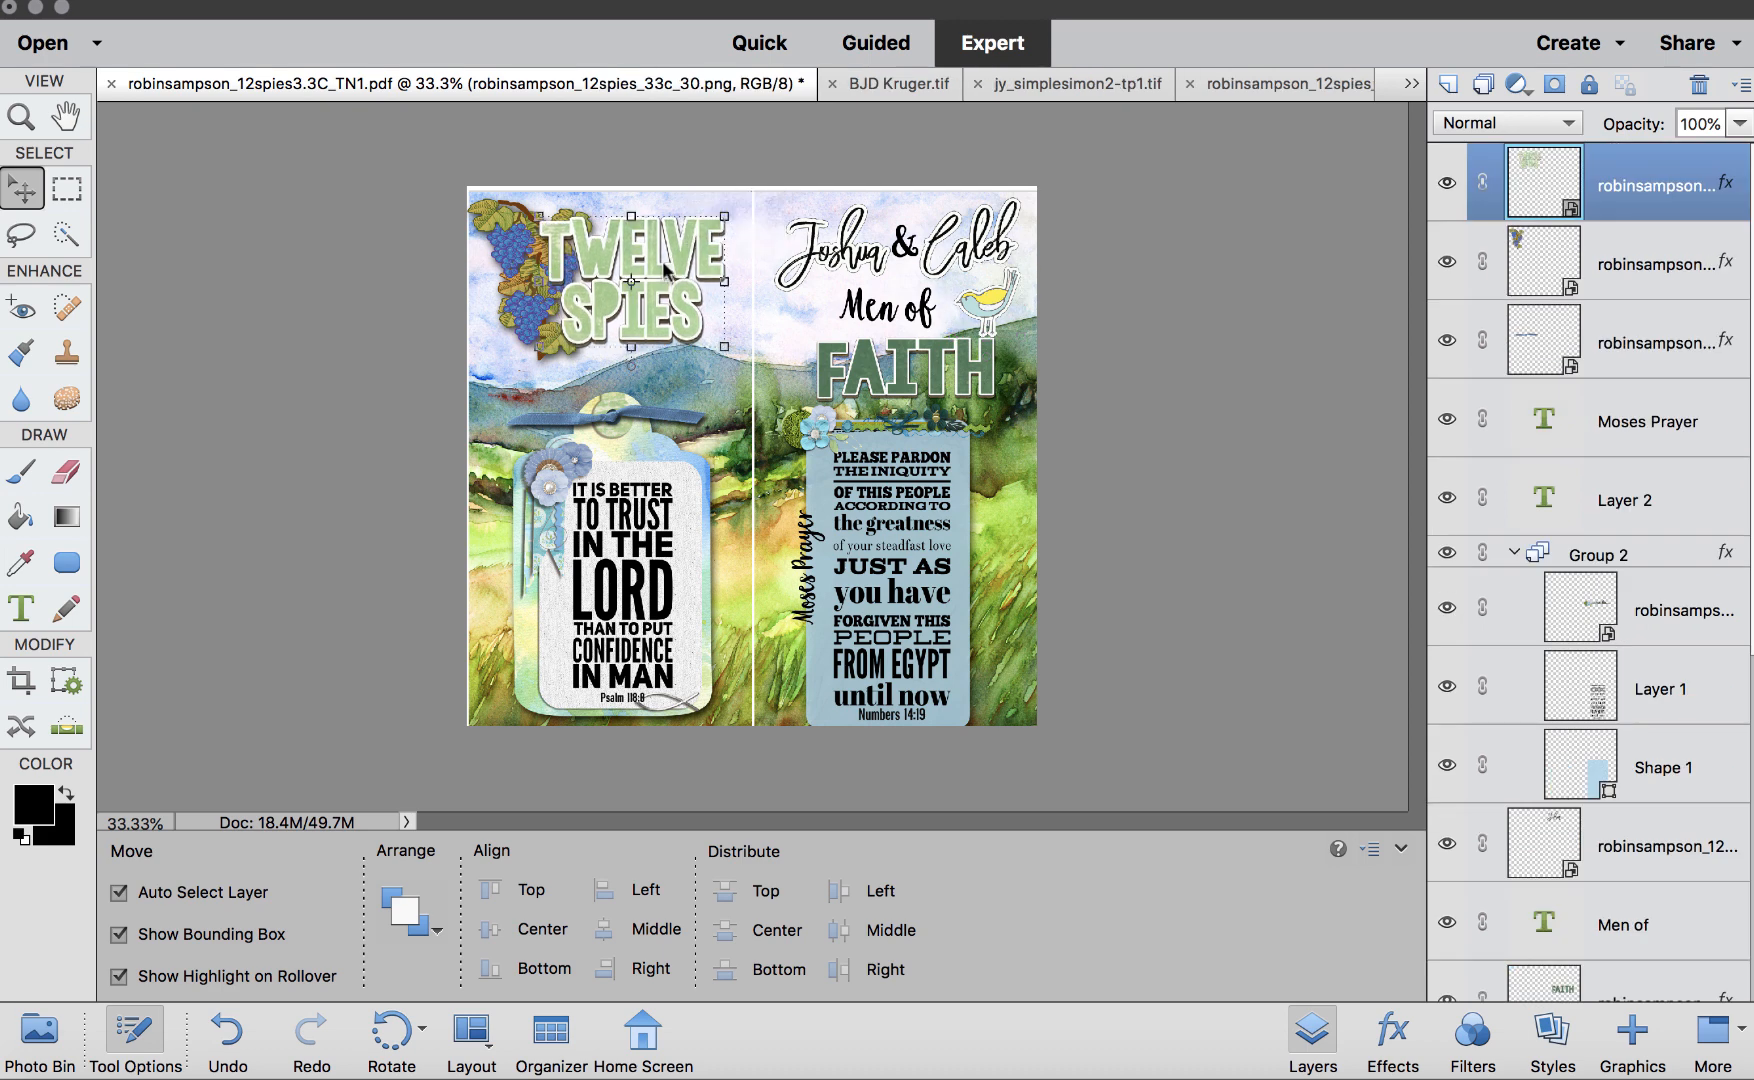
{"action": "left_click_drag", "start_coordinate": [536, 314], "coordinate": [536, 315]}
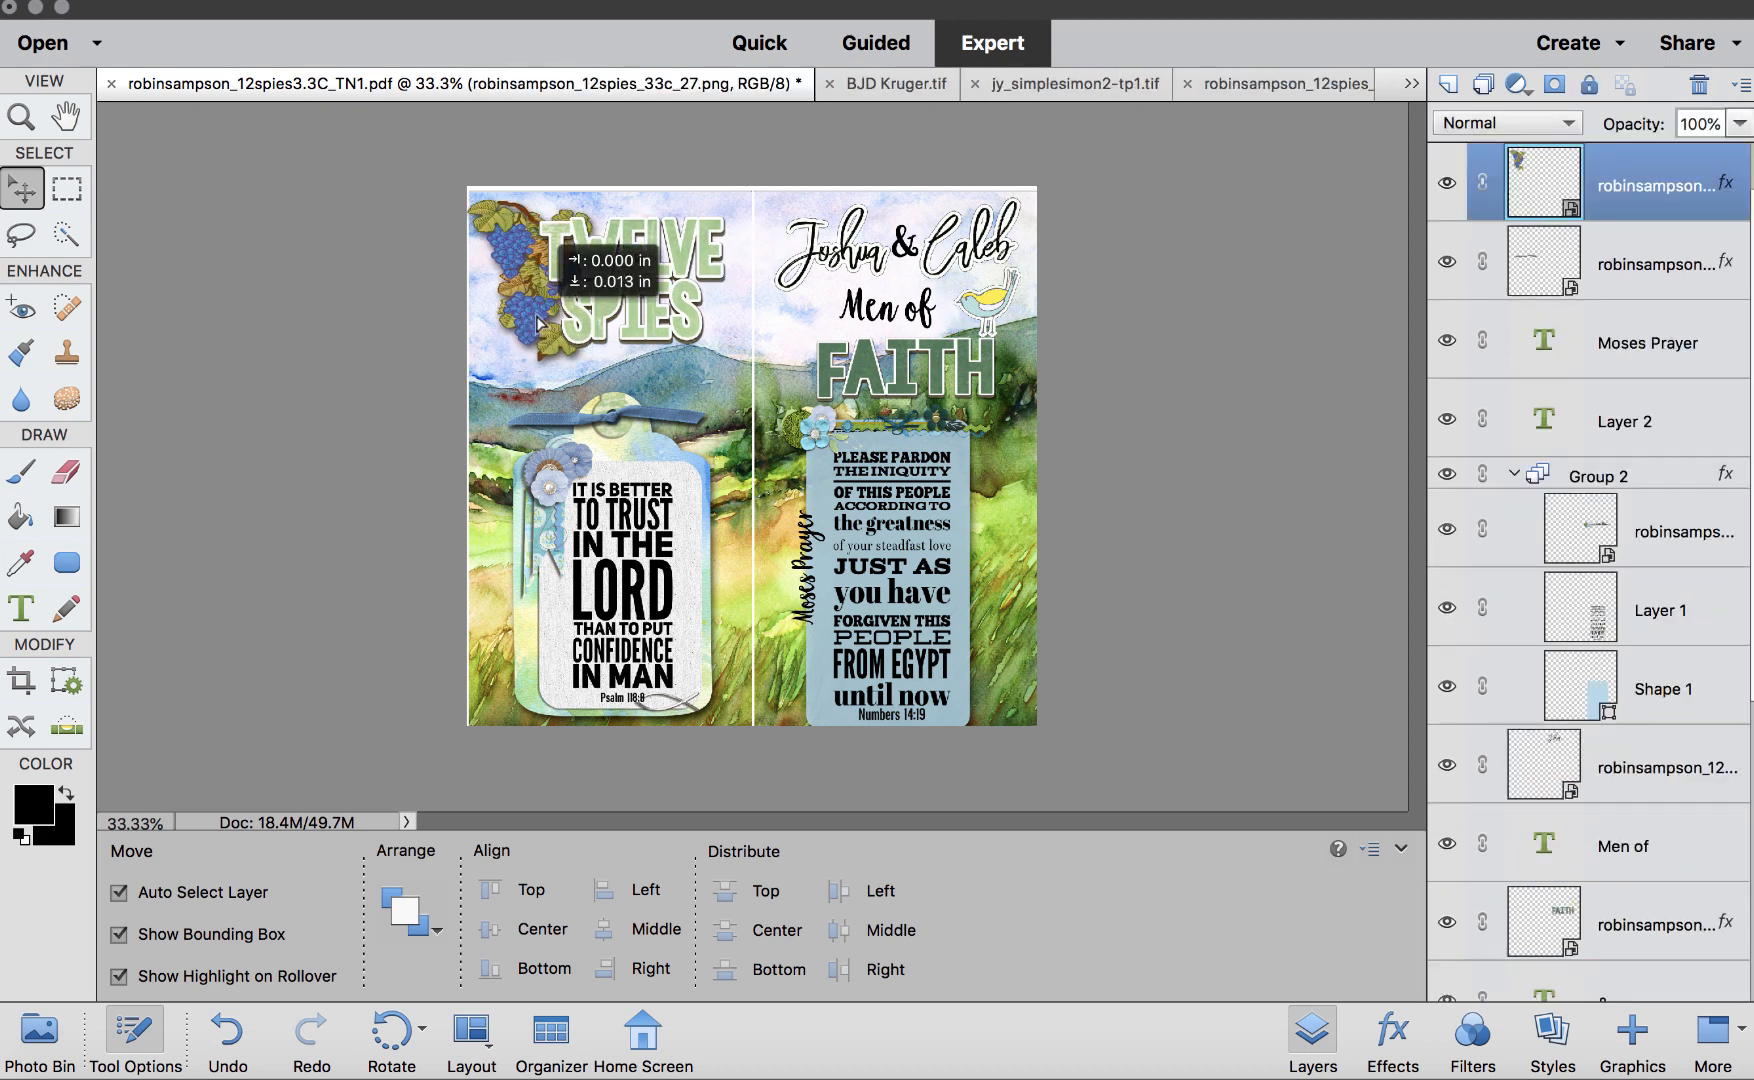
Scale the Psalm 118:8 verse text down slightly so it fits inside its white tag
{"action": "left_click", "coordinate": [740, 567]}
{"action": "left_click", "coordinate": [648, 645]}
{"action": "right_click", "coordinate": [632, 518]}
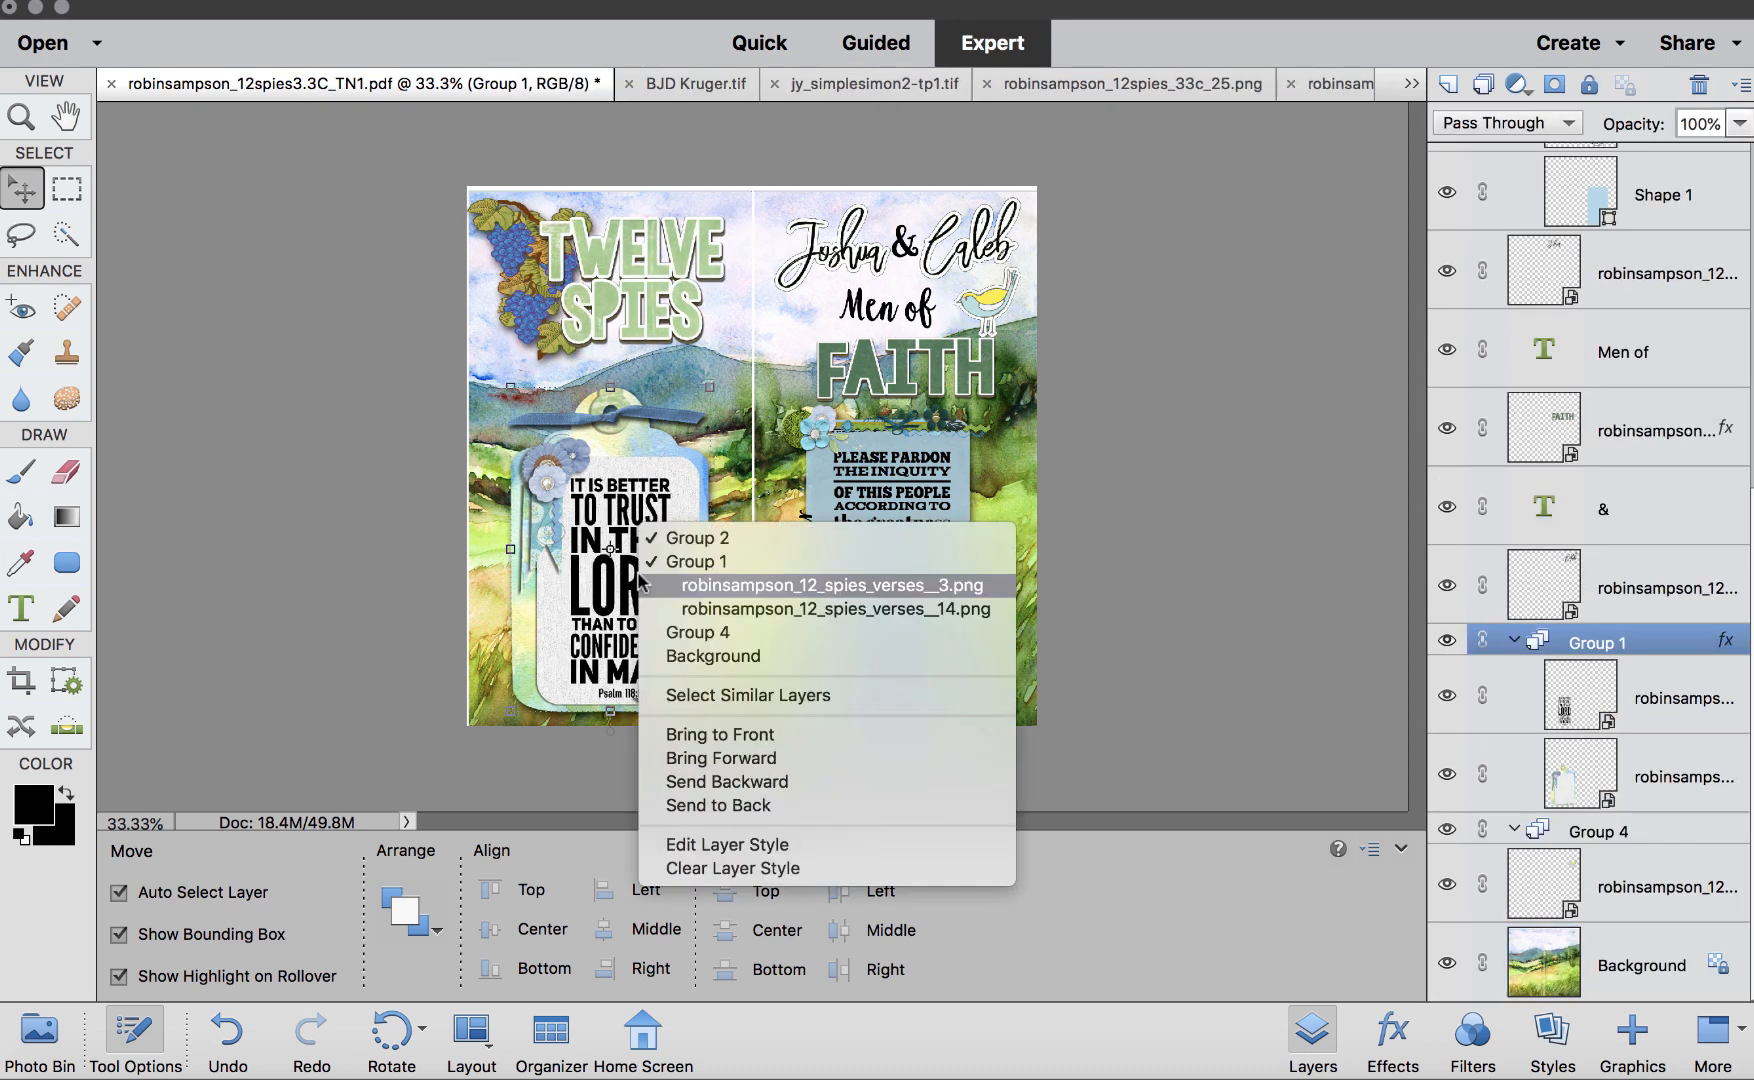
{"action": "left_click", "coordinate": [720, 579]}
{"action": "left_click_drag", "start_coordinate": [676, 468], "coordinate": [656, 482]}
{"action": "key", "text": "Return"}
{"action": "left_click", "coordinate": [736, 316]}
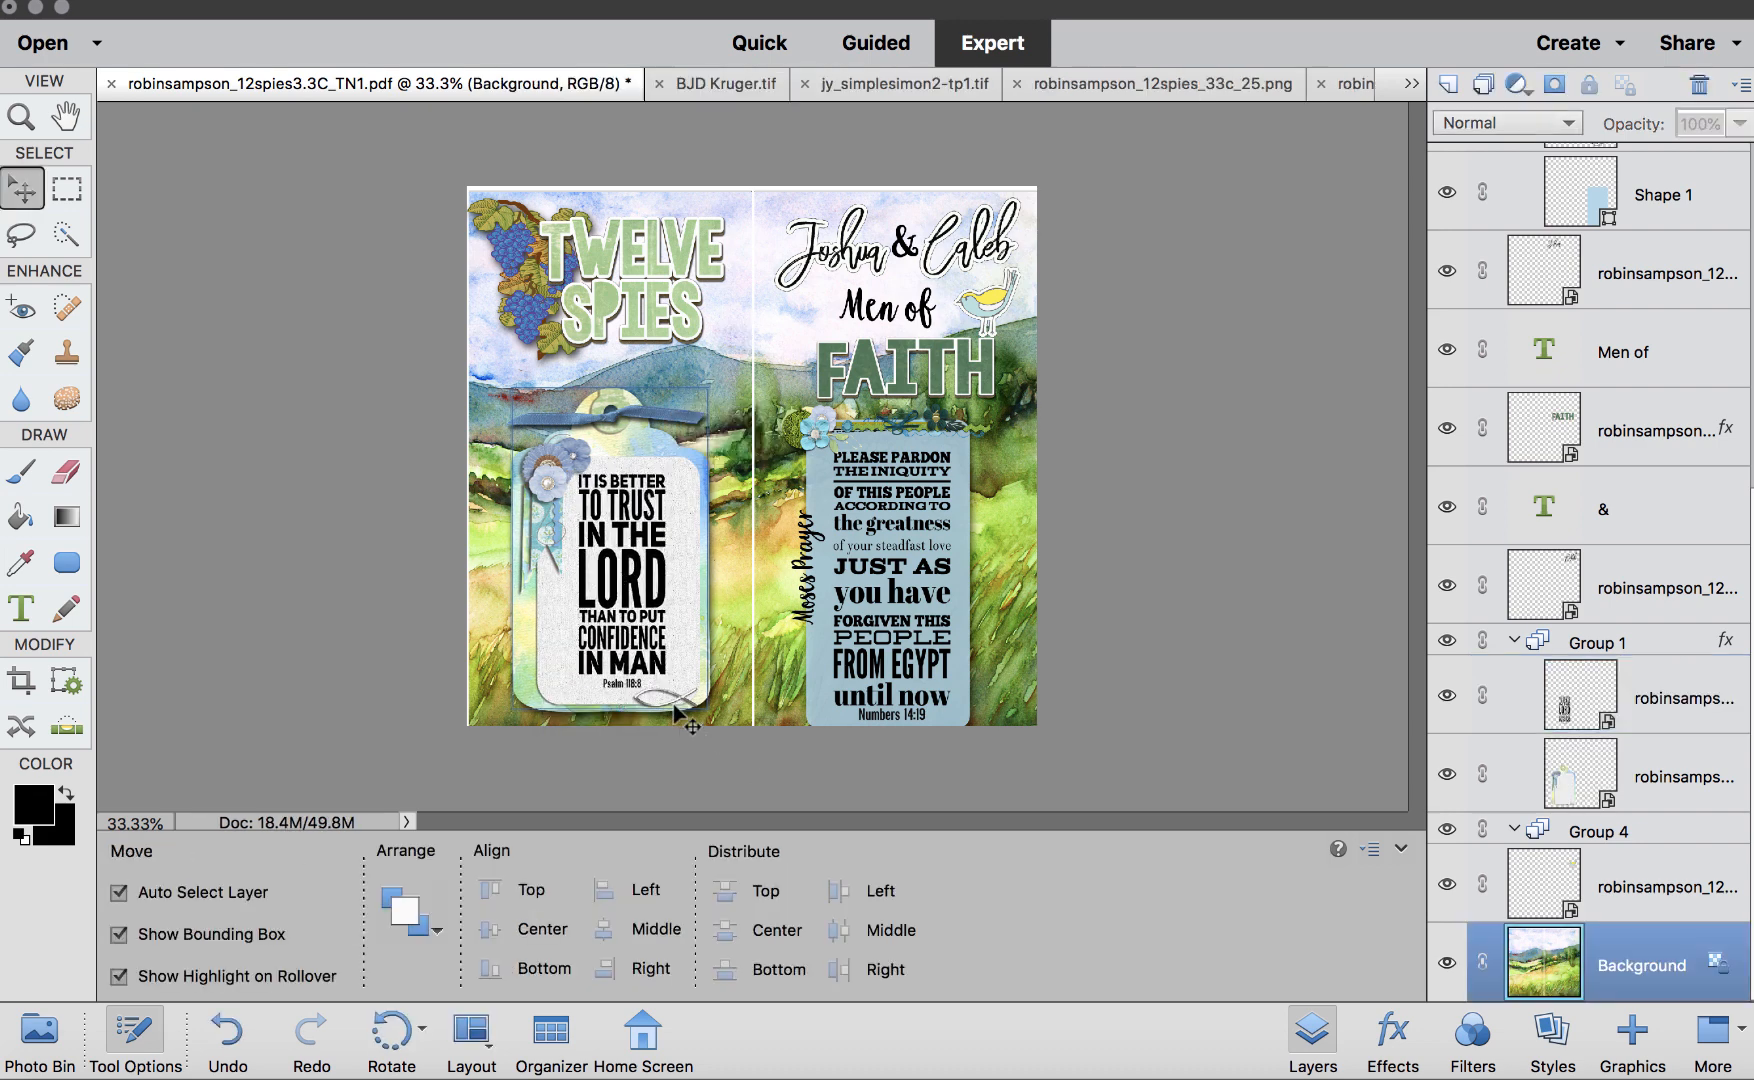
Save the layout for web as a 1500 x 1420 px maximum-quality JPEG named bjd 12 spies layout01.jpg in the EXODUS ERA folder
{"action": "left_click", "coordinate": [460, 3]}
{"action": "left_click", "coordinate": [497, 244]}
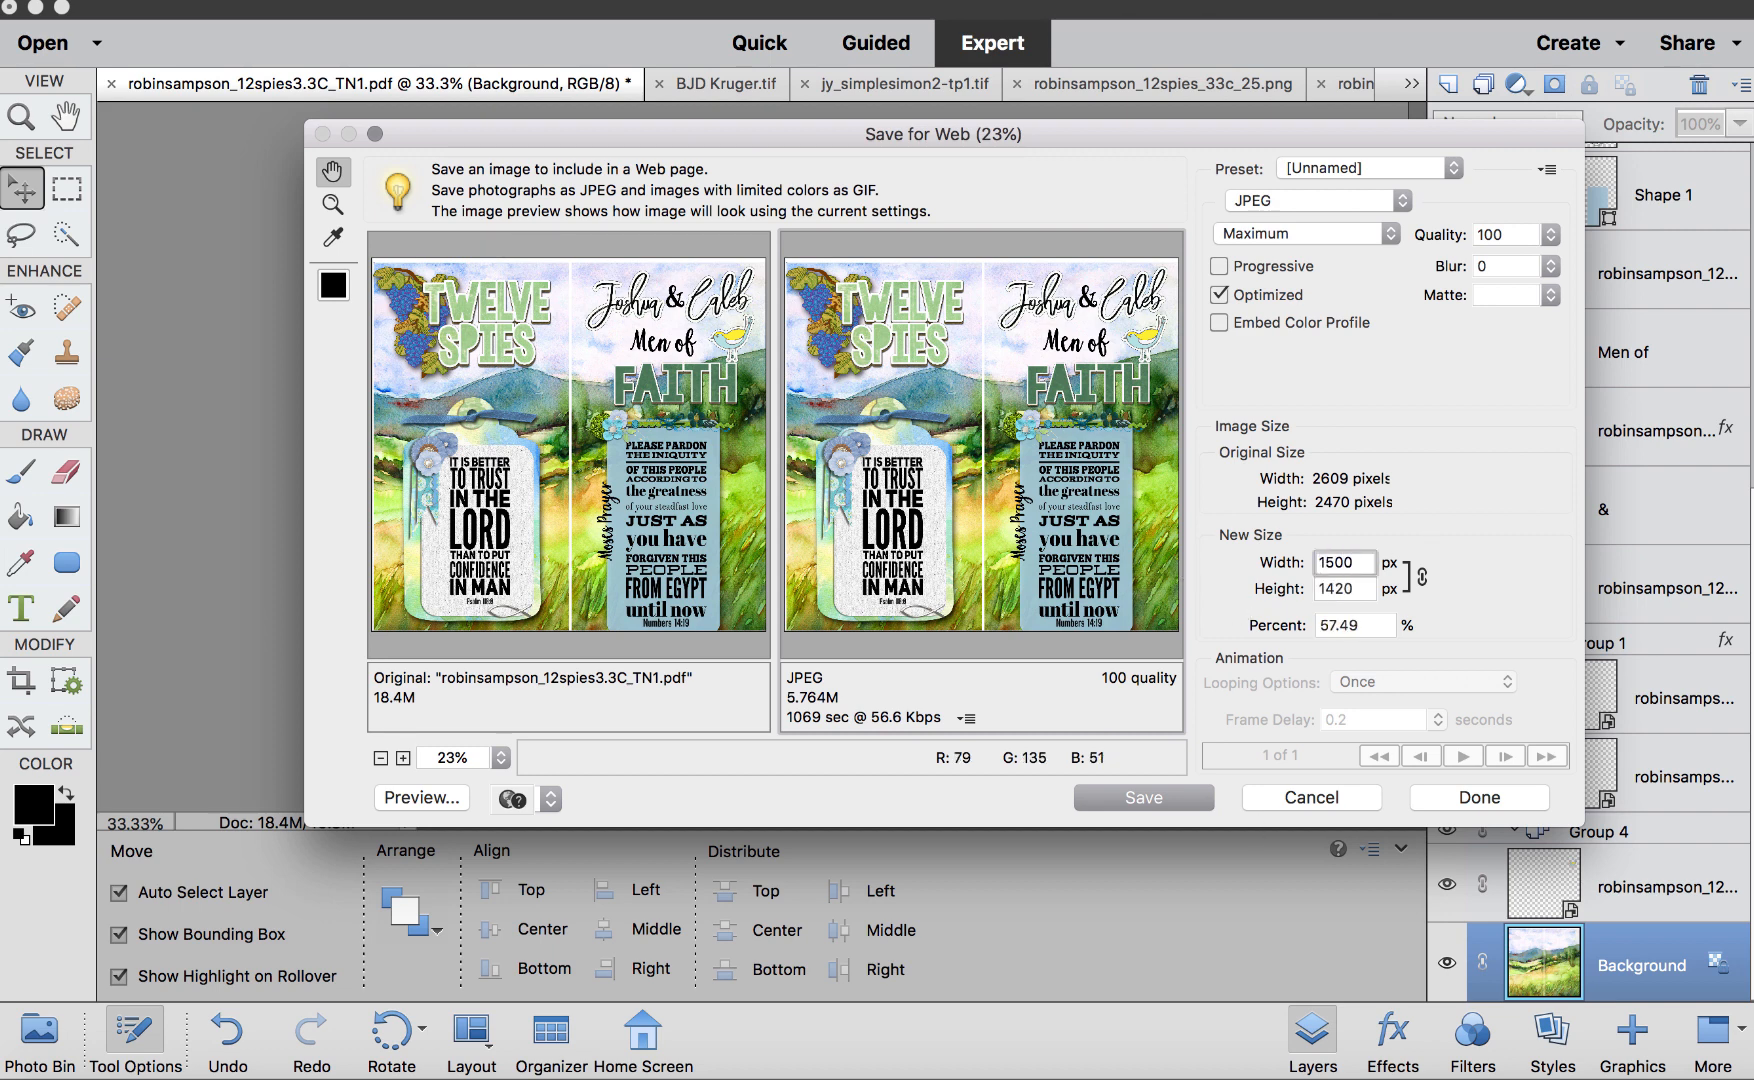
{"action": "left_click", "coordinate": [1150, 807]}
{"action": "type", "text": "bjd 12 spies layout01.jpg"}
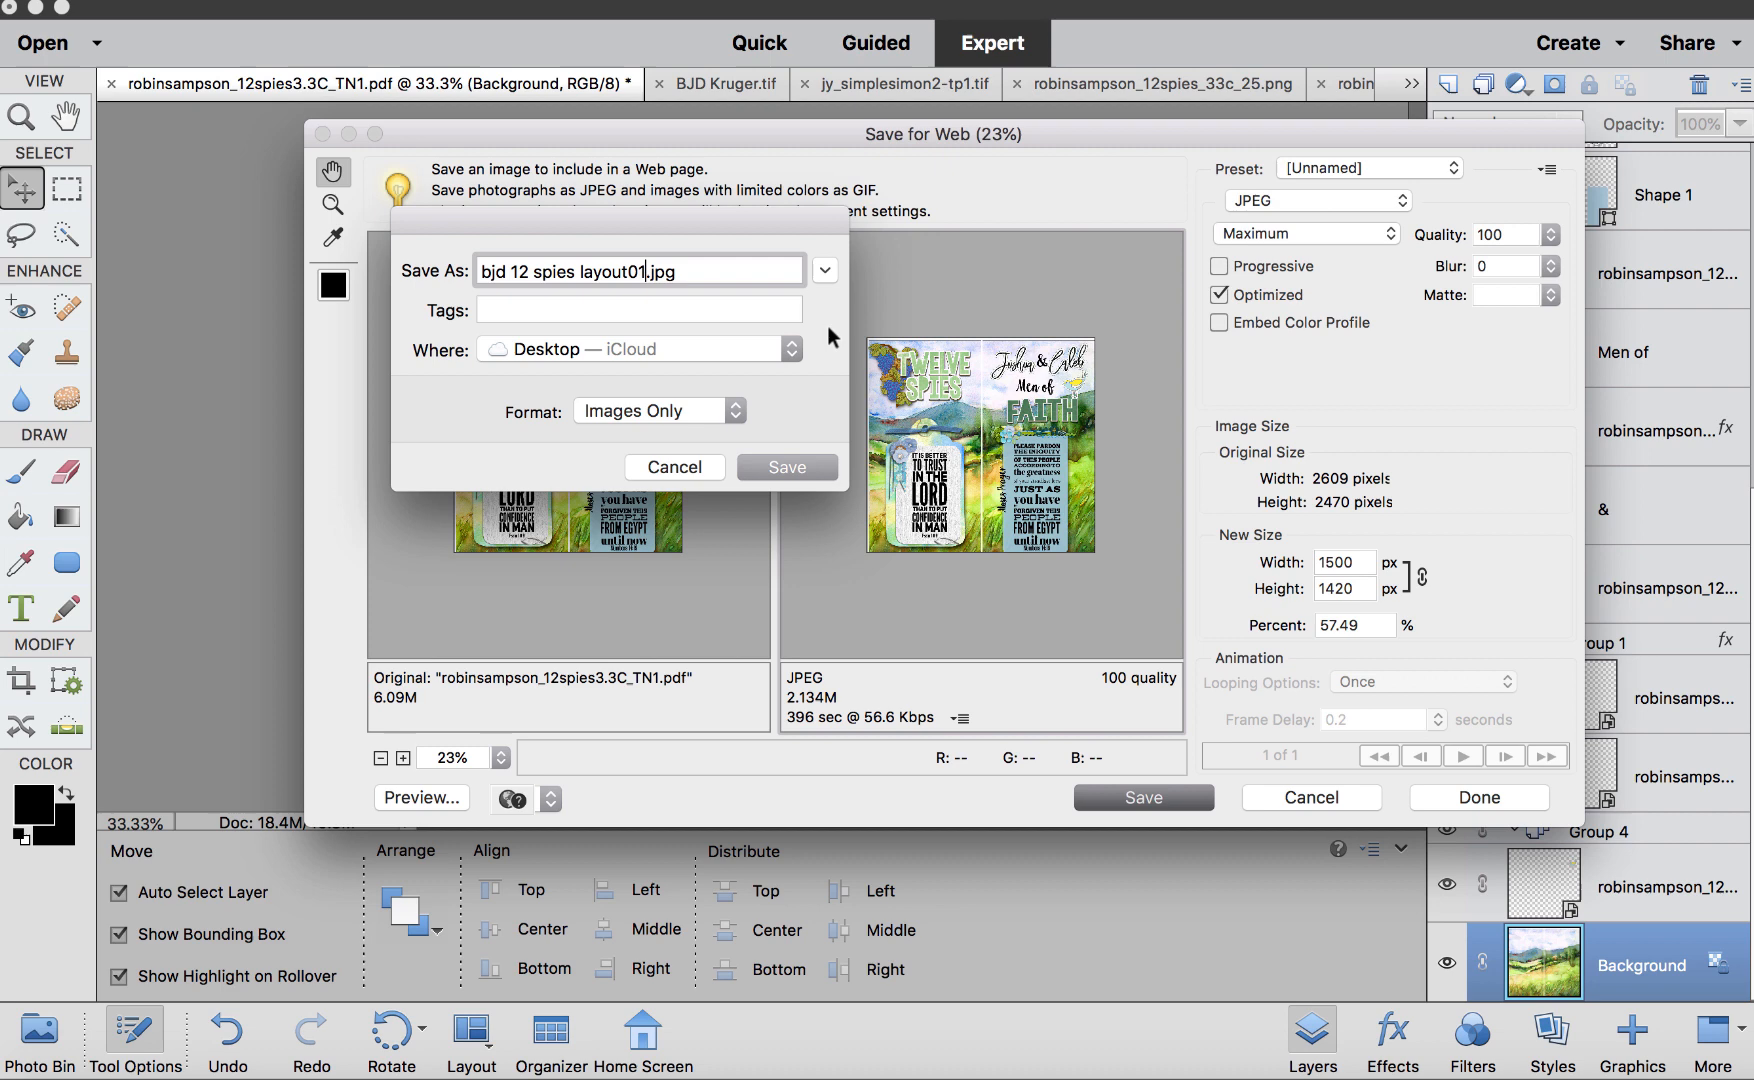
{"action": "left_click", "coordinate": [650, 349]}
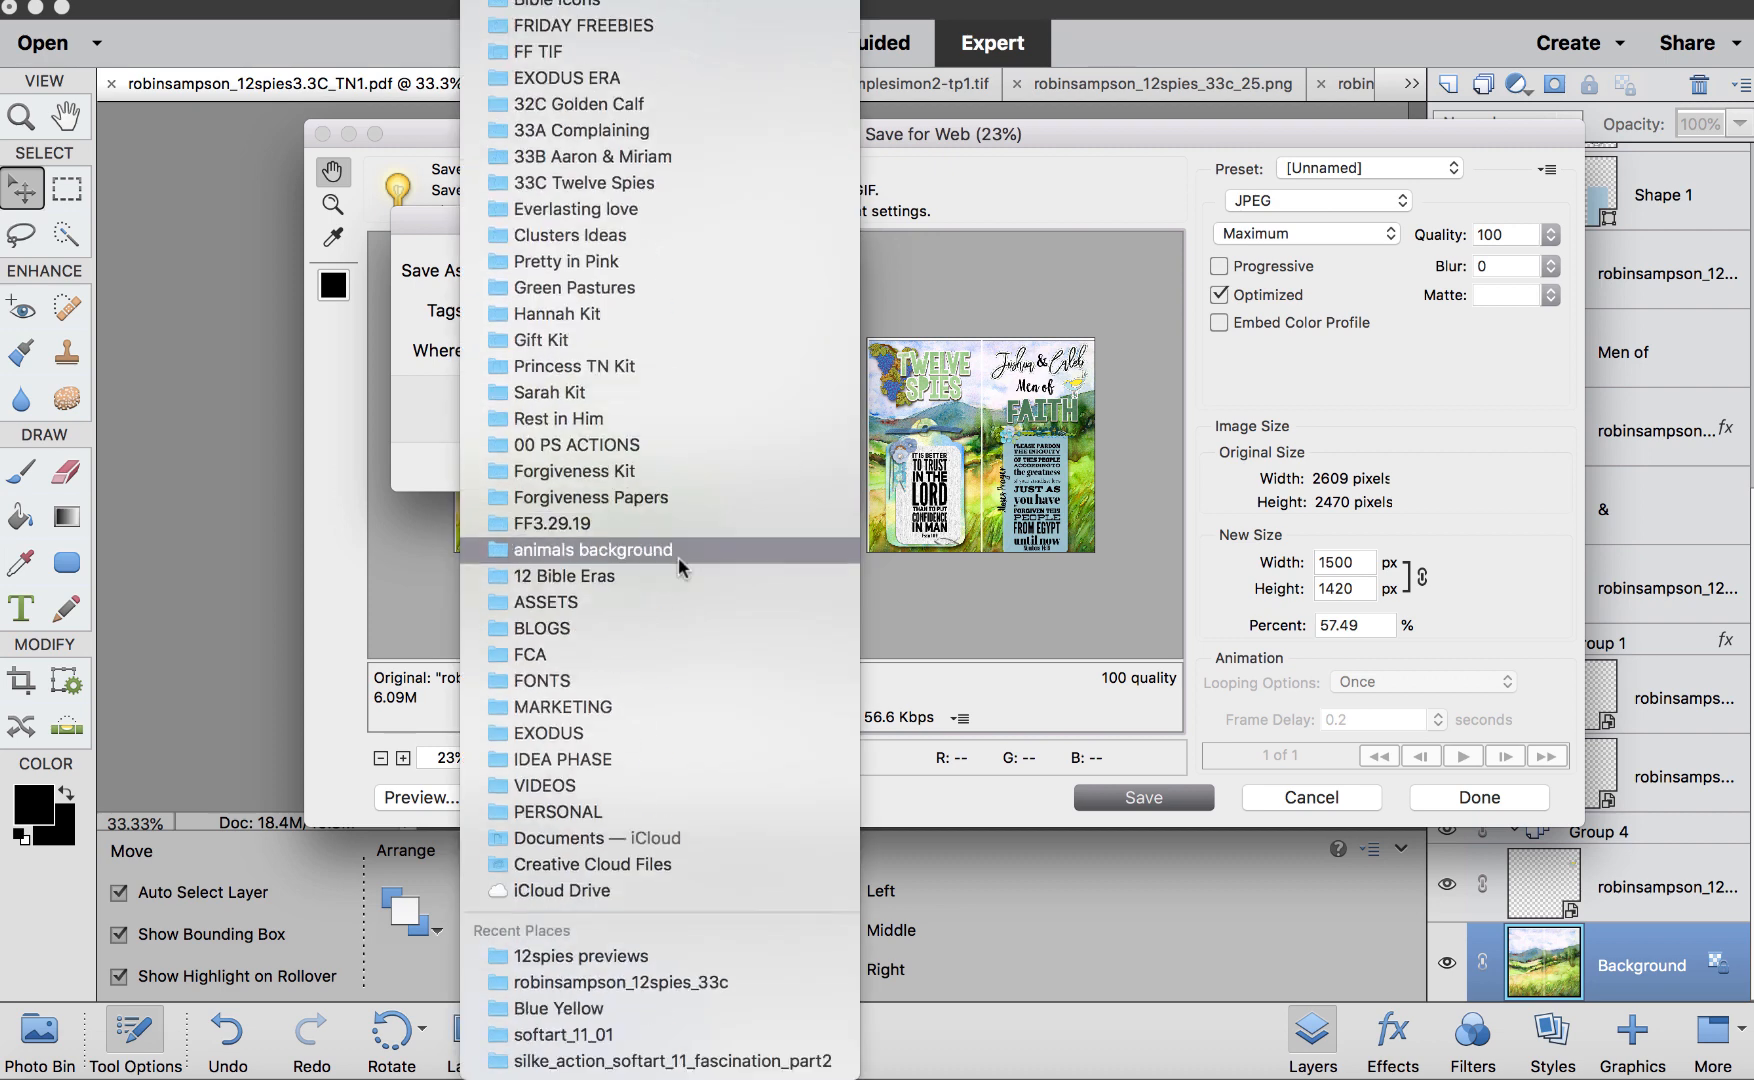
{"action": "left_click", "coordinate": [629, 74]}
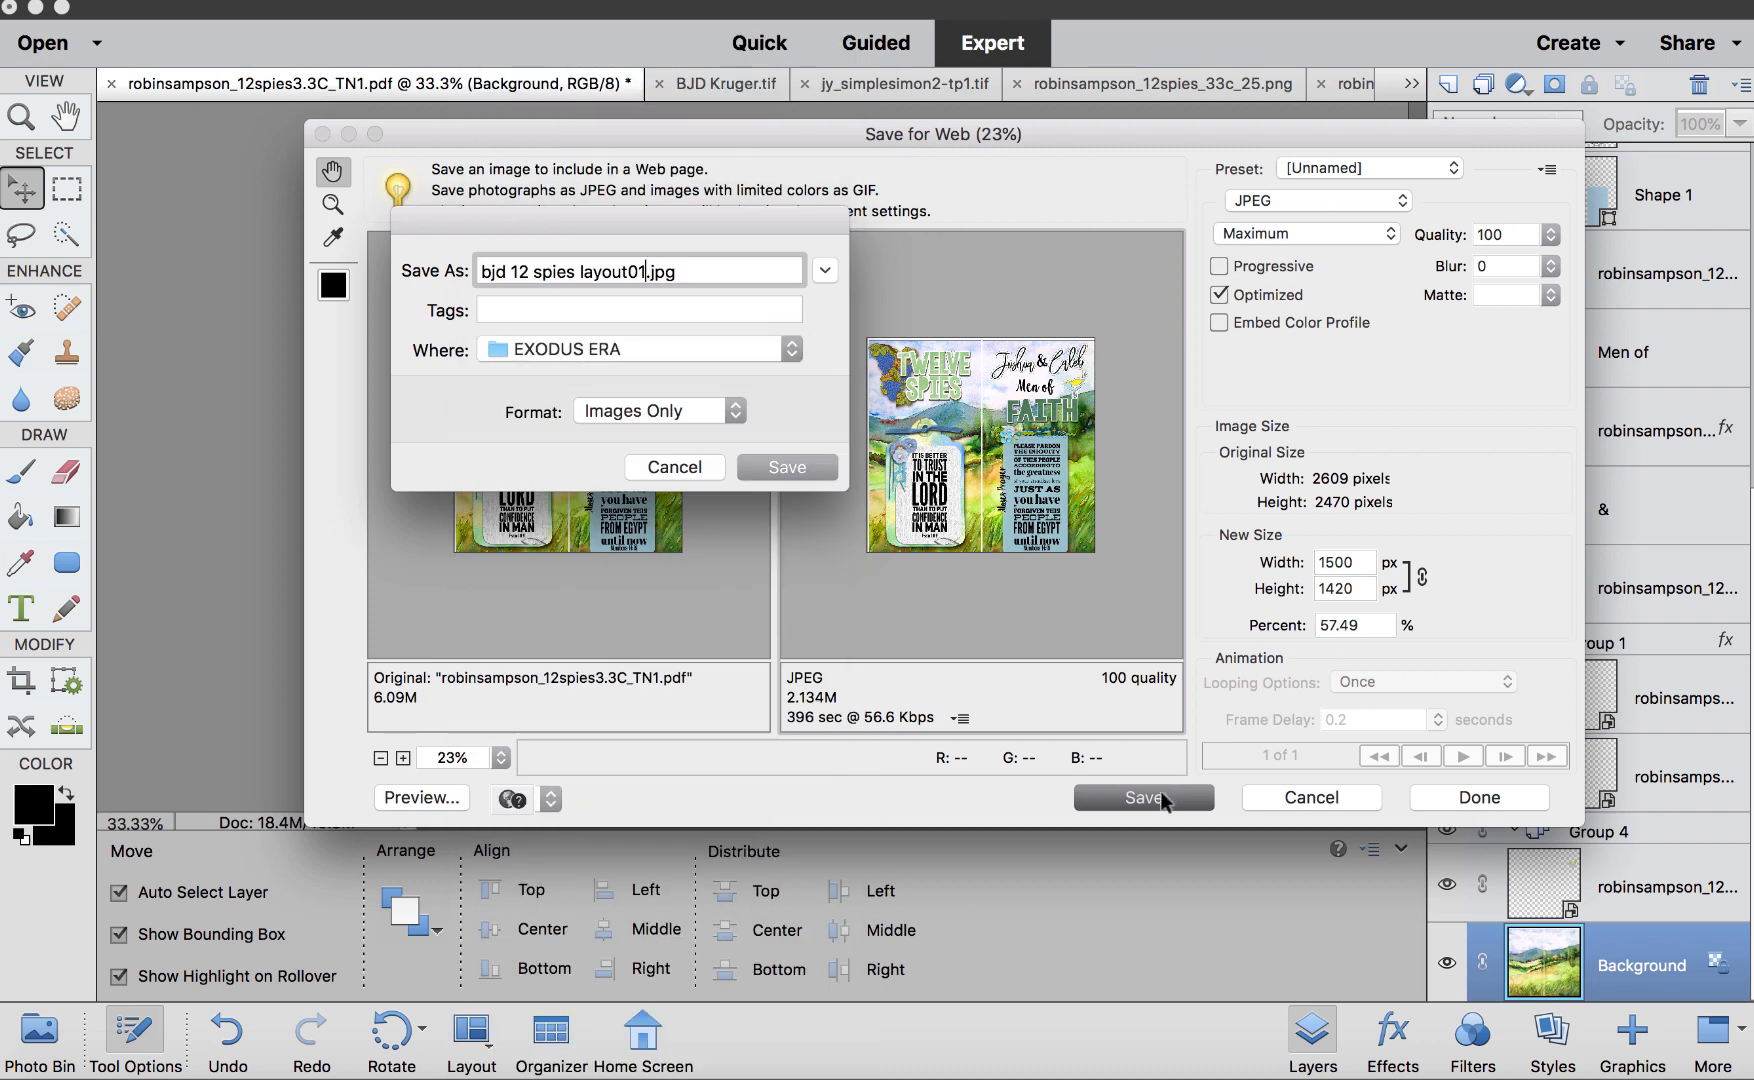
{"action": "left_click", "coordinate": [788, 466]}
{"action": "right_click", "coordinate": [450, 1066]}
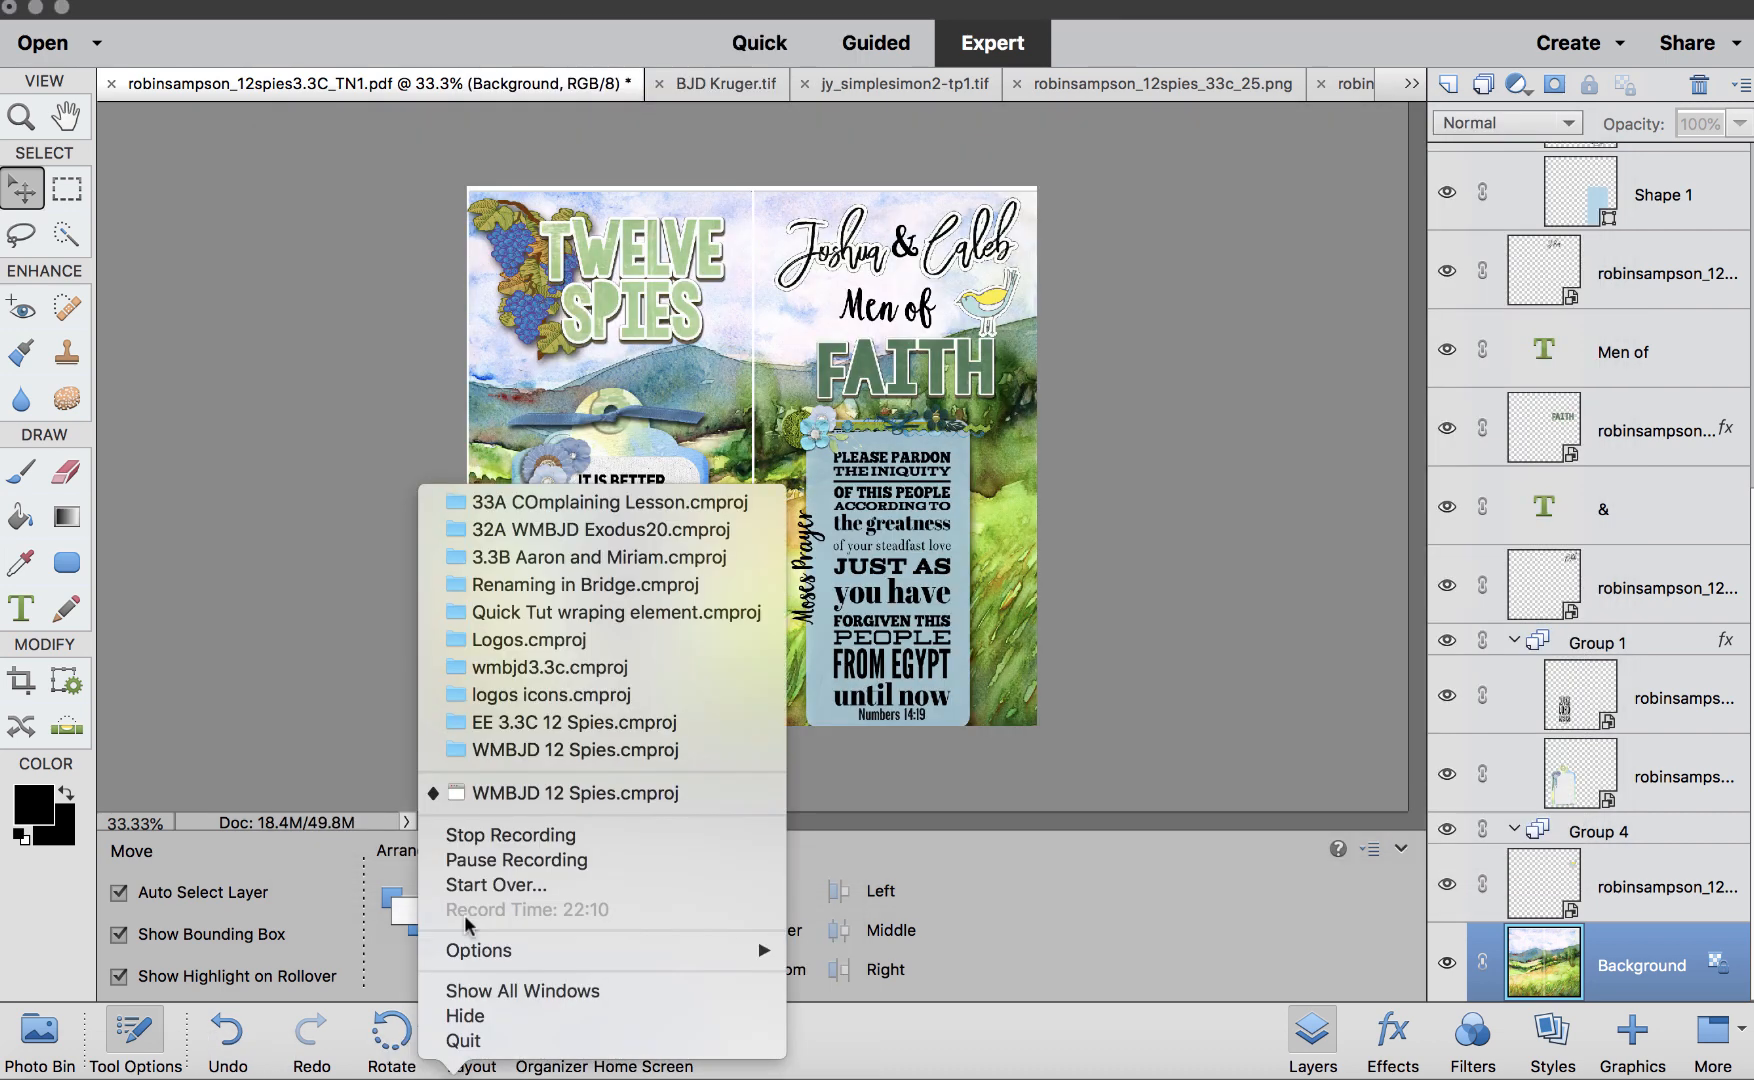
{"action": "left_click", "coordinate": [484, 836]}
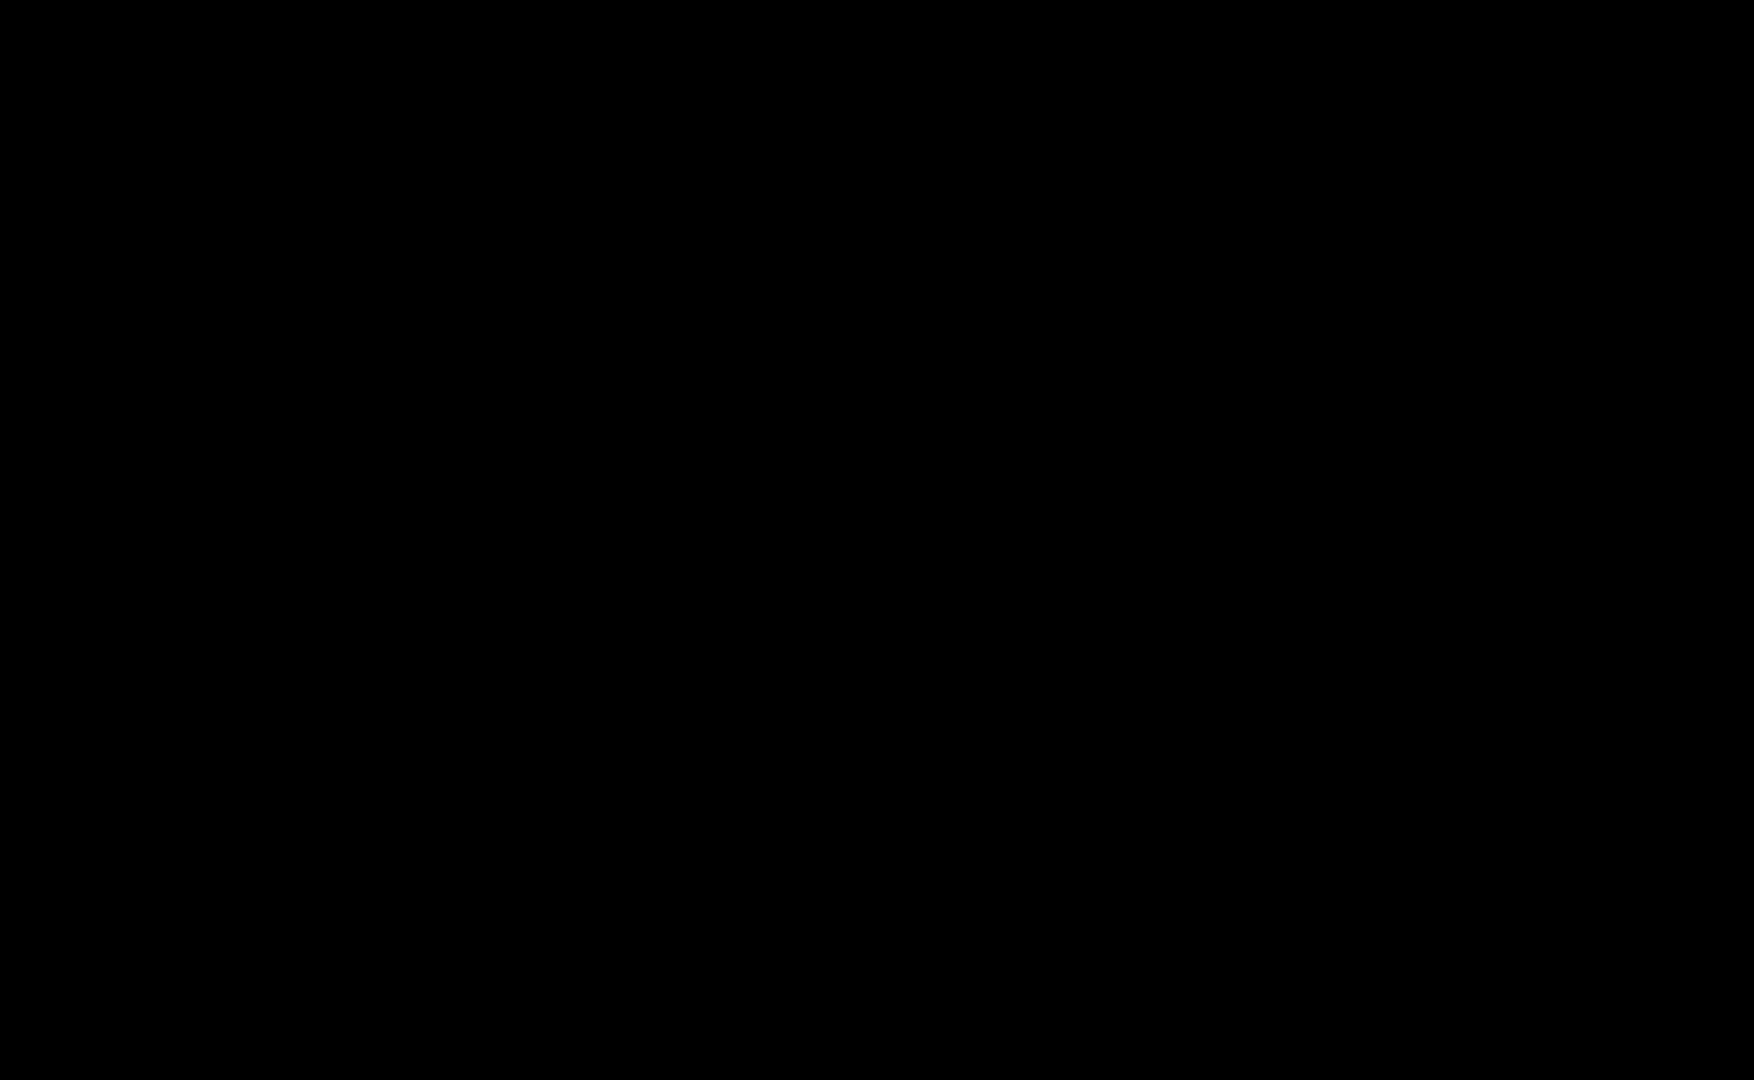